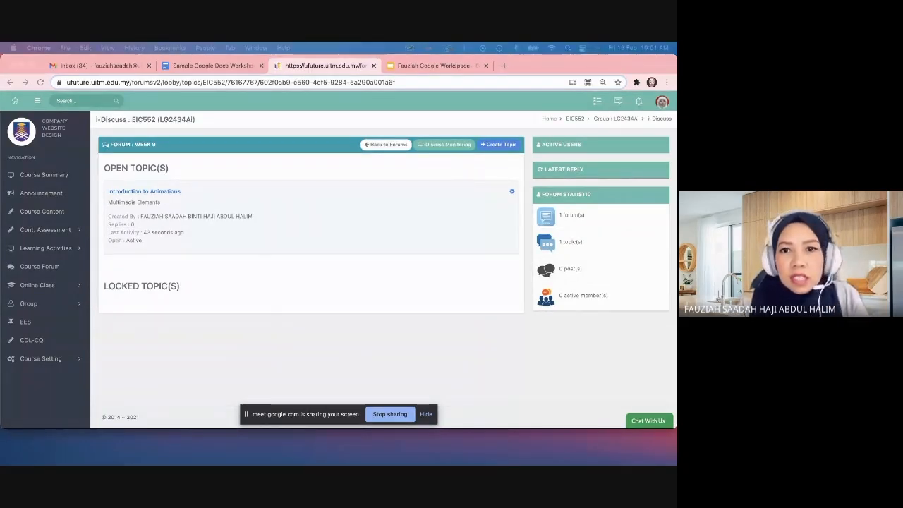
Step: Switch to the Sample Google Docs Workshop tab, then open a new Chrome tab
click(211, 65)
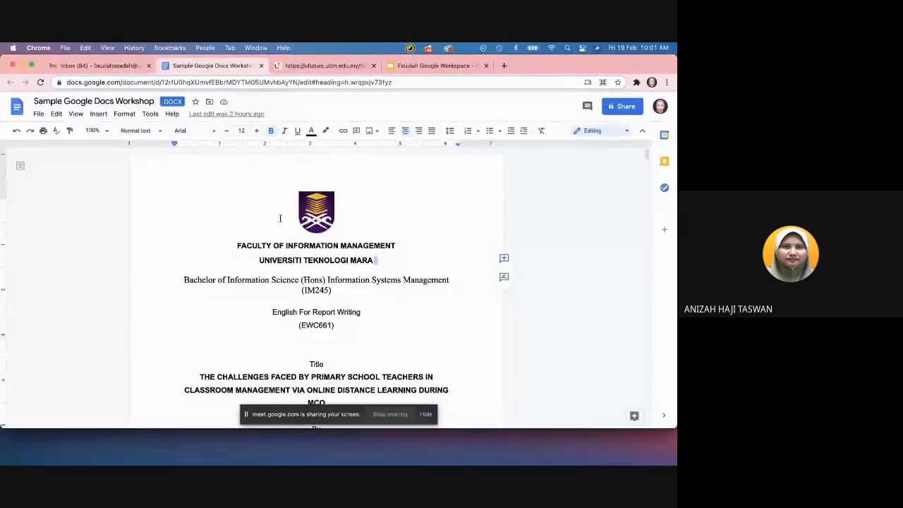
scroll(280, 217, down, 3)
scroll(279, 217, up, 3)
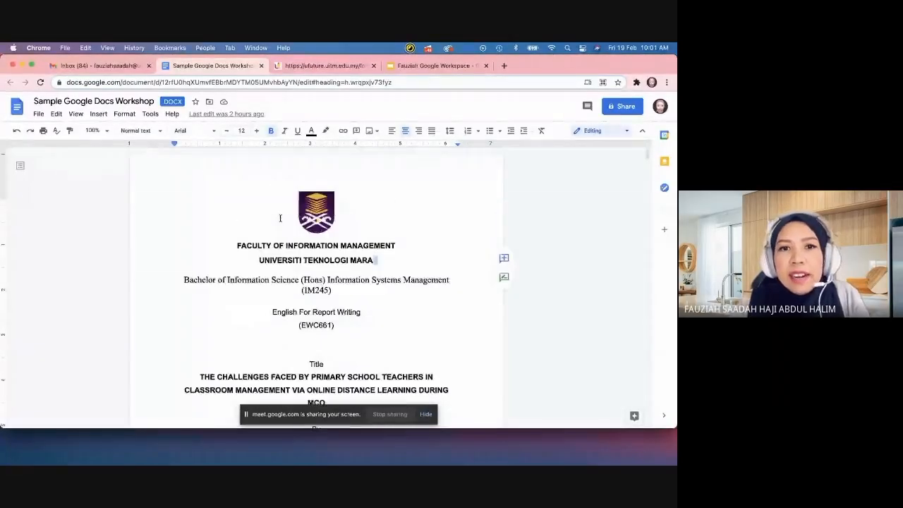
click(504, 65)
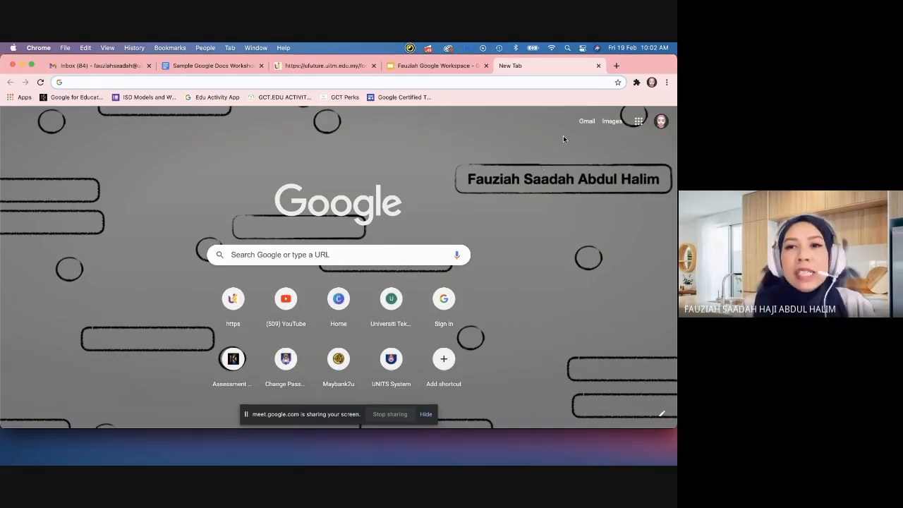
Step: Open Google Drive's My Drive from the Google apps list and show the New menu
click(638, 124)
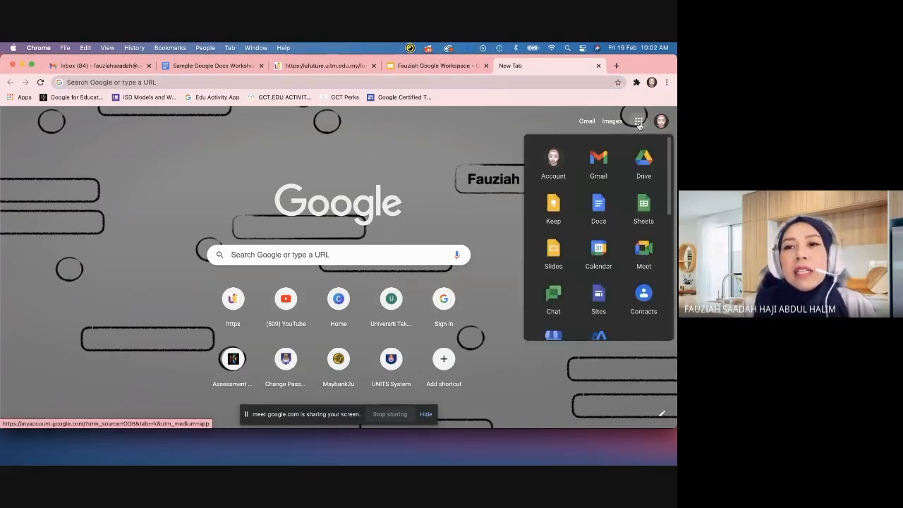
click(643, 163)
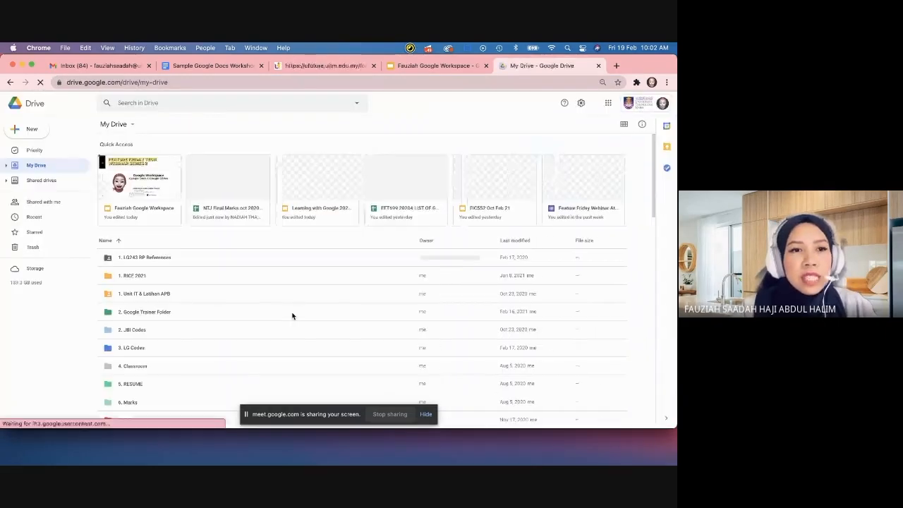
click(27, 131)
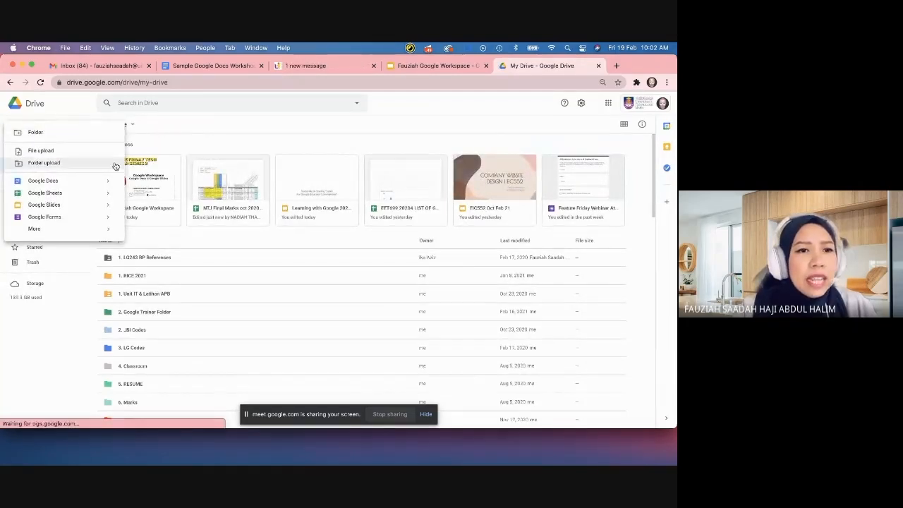
click(37, 342)
click(36, 129)
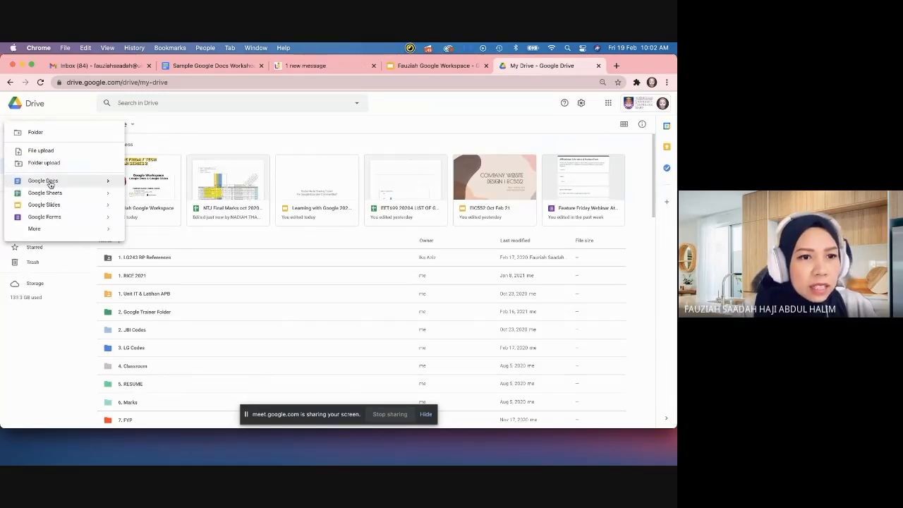
Step: Create a new Google Docs document, close it, and show the Google apps list again
click(49, 182)
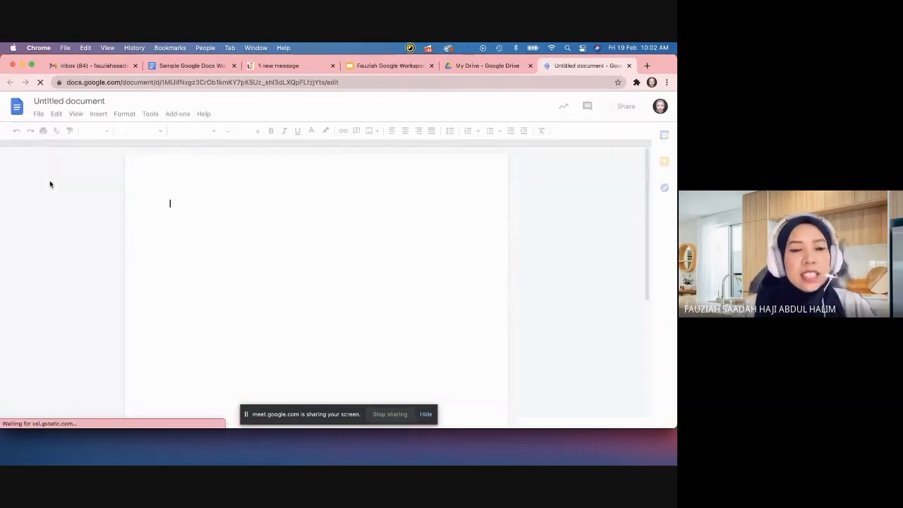
click(628, 66)
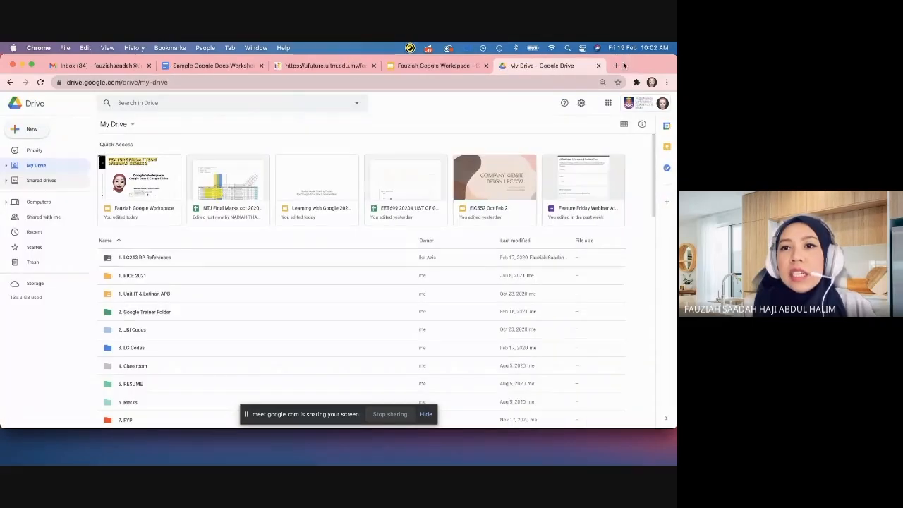
click(609, 104)
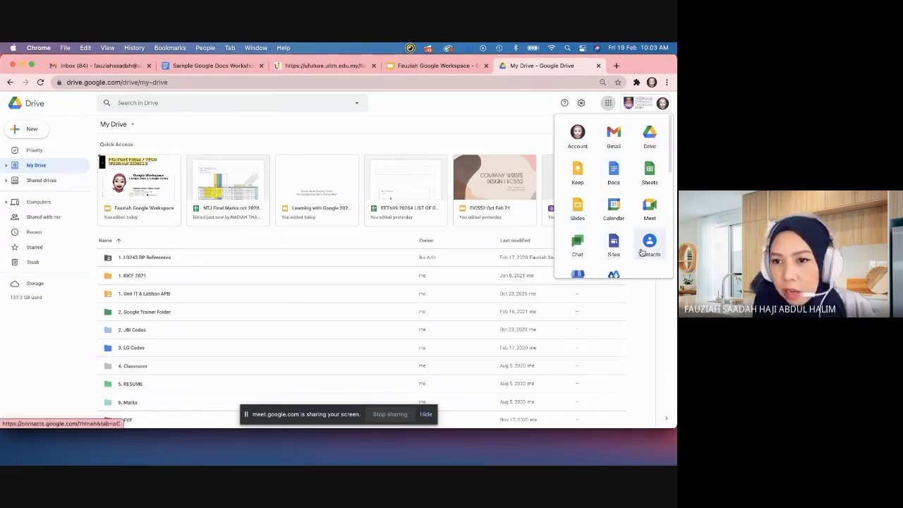
Step: Open the Google Docs home page from the apps list
click(612, 179)
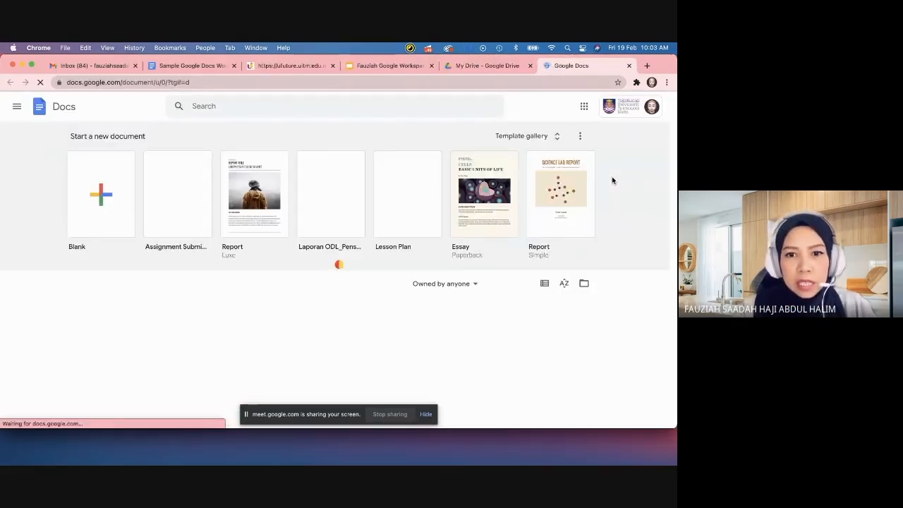
scroll(256, 296, down, 5)
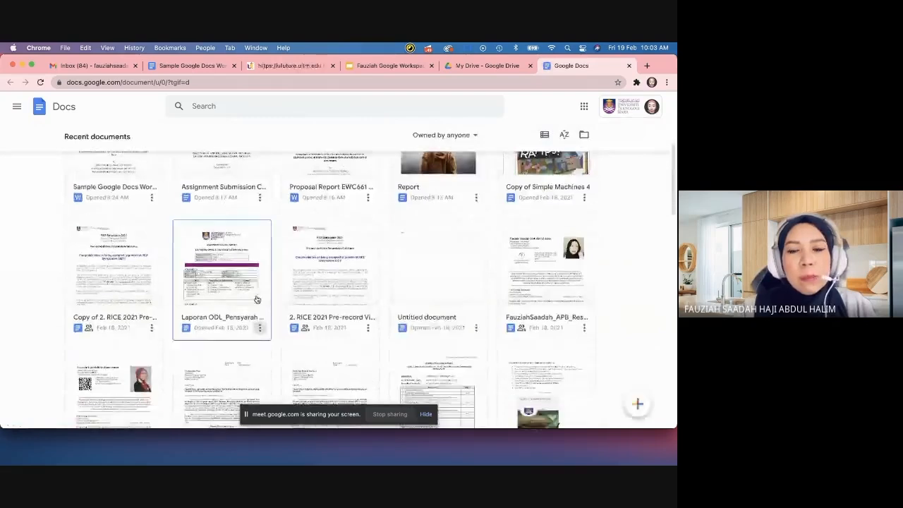
scroll(256, 296, up, 5)
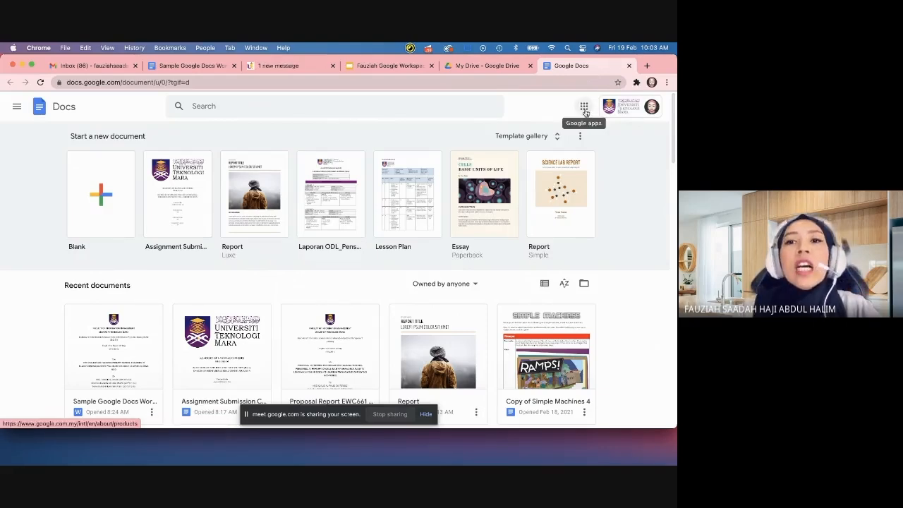
Step: View the Laporan ODL_Pensyarah APB document, return home, and open the Template gallery
click(337, 206)
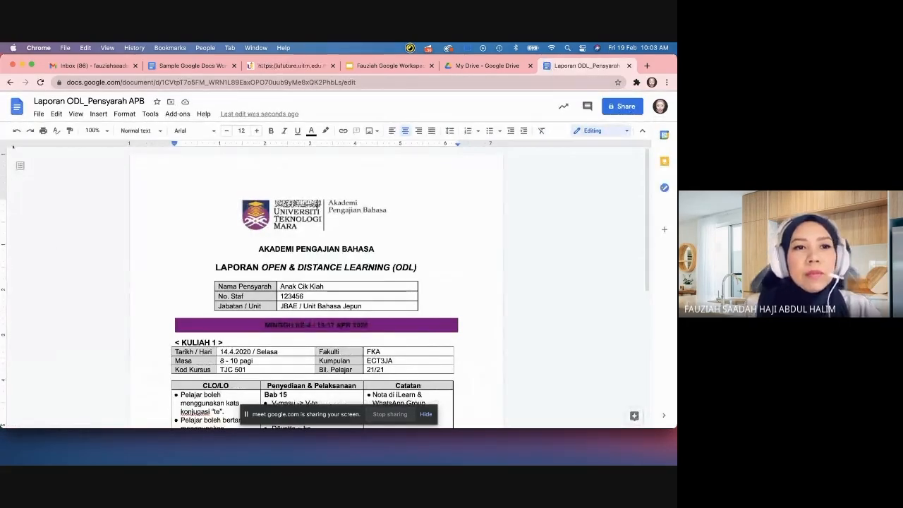
click(10, 82)
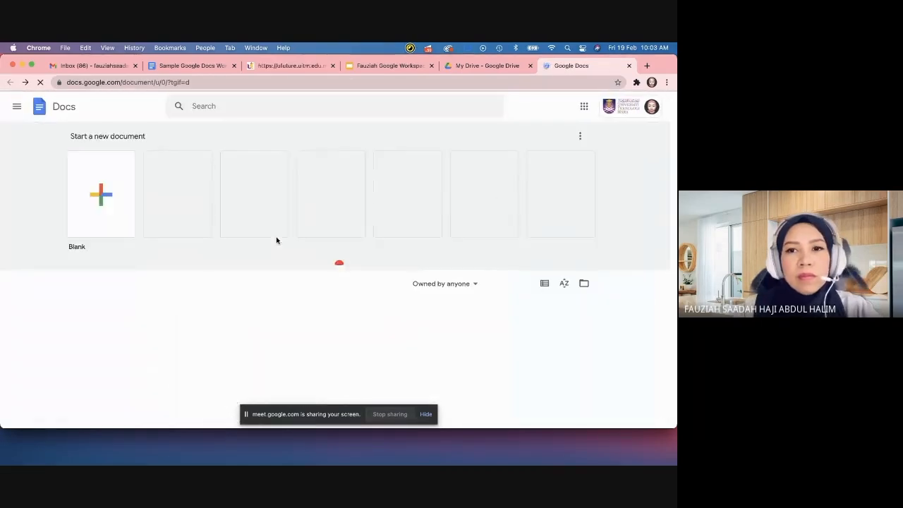
click(522, 136)
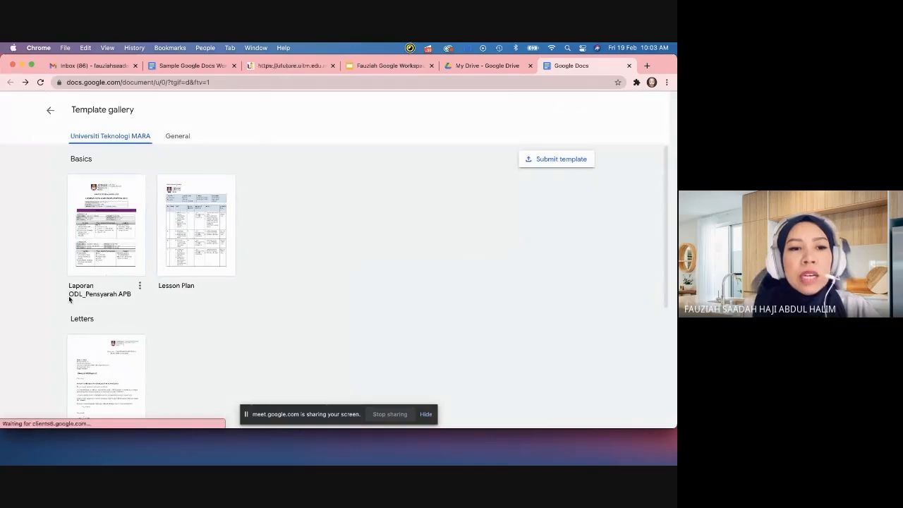
Step: Browse the Universiti Teknologi MARA templates, then return to the Docs home page
scroll(111, 243, down, 3)
scroll(112, 244, up, 3)
scroll(115, 242, down, 5)
scroll(115, 241, up, 5)
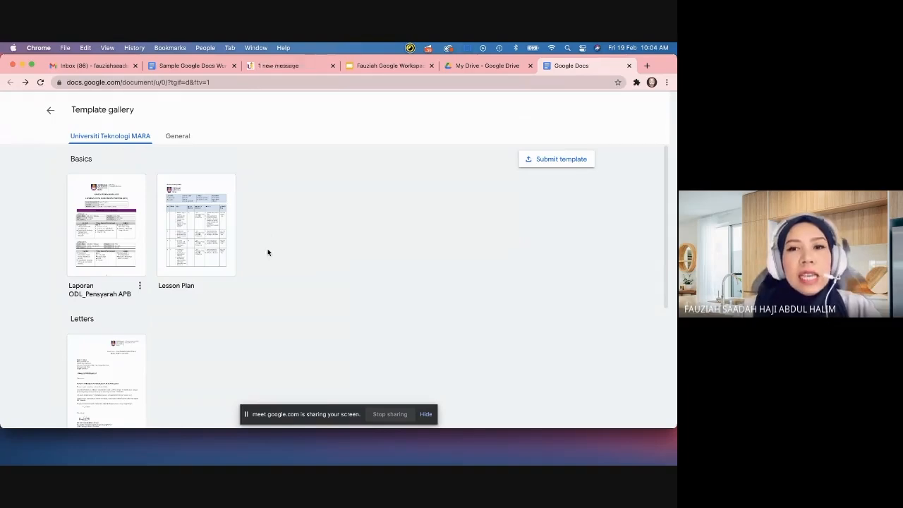
scroll(330, 231, down, 5)
scroll(330, 231, up, 5)
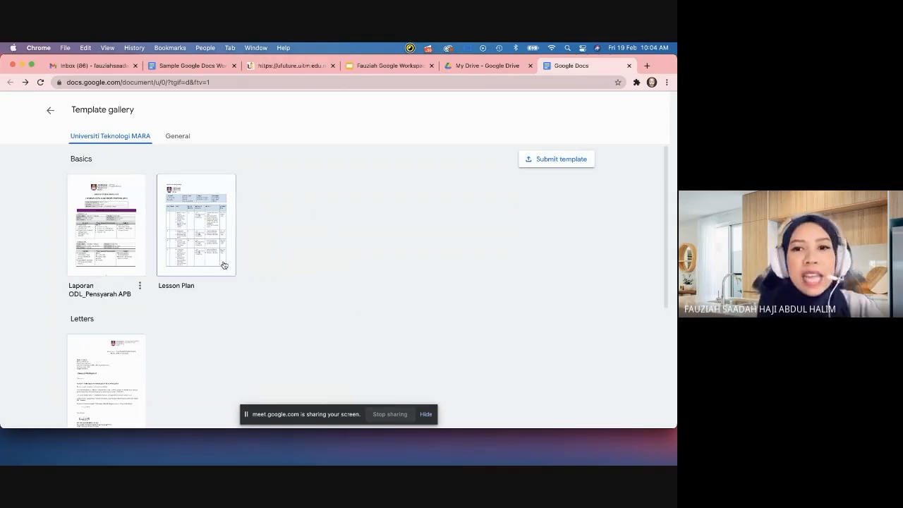
click(52, 112)
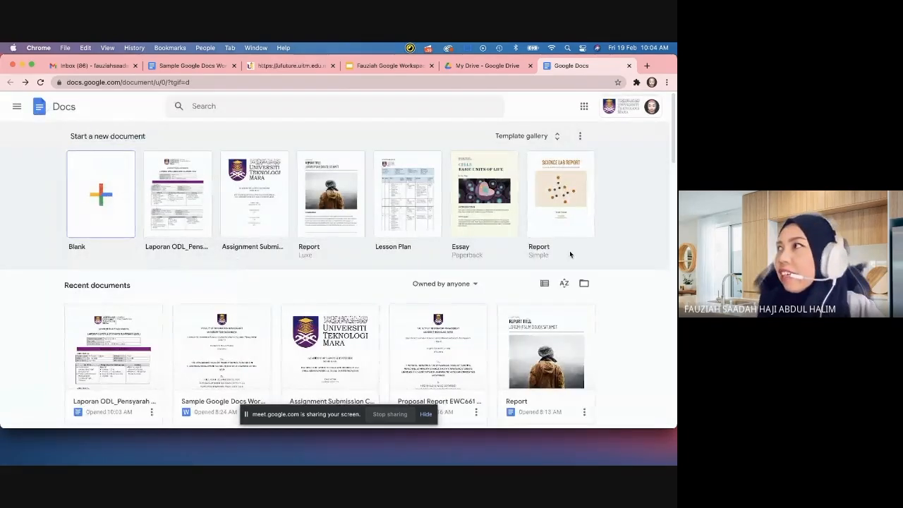
Step: Create a Blank document from the Start a new document templates
scroll(435, 259, down, 3)
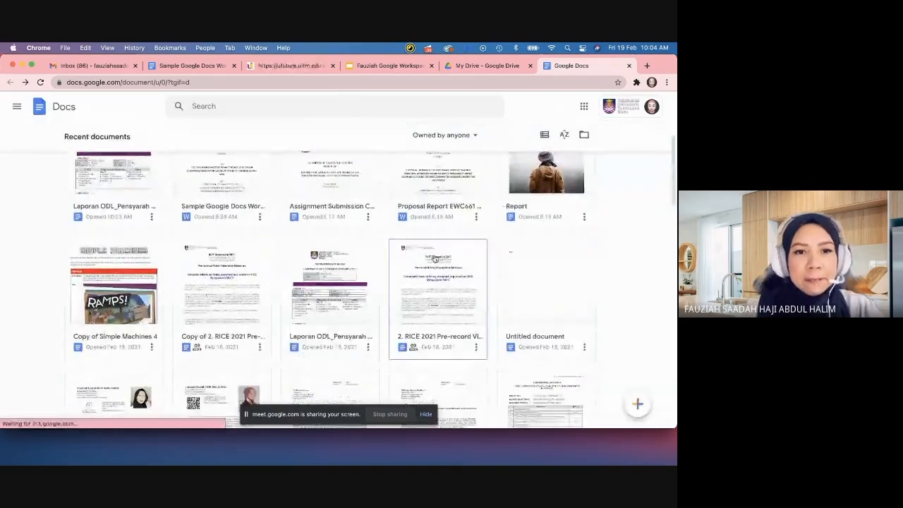
scroll(433, 256, up, 5)
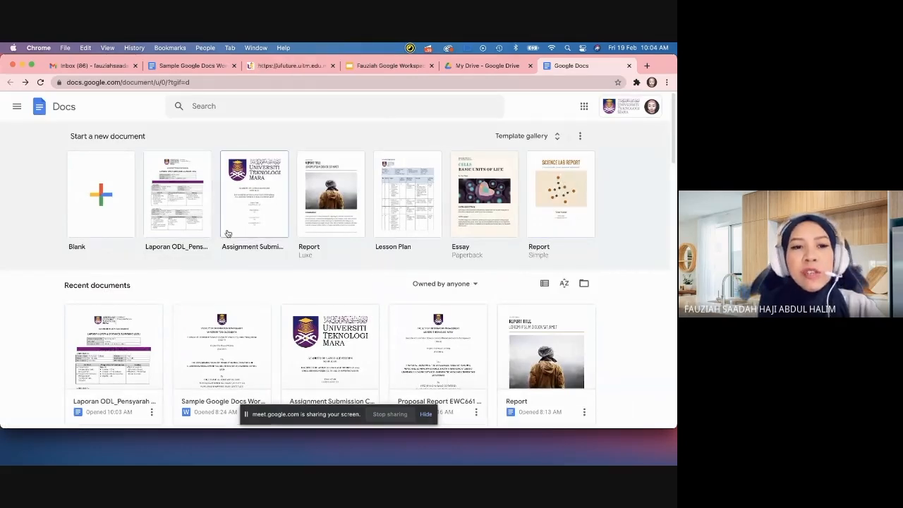
click(100, 196)
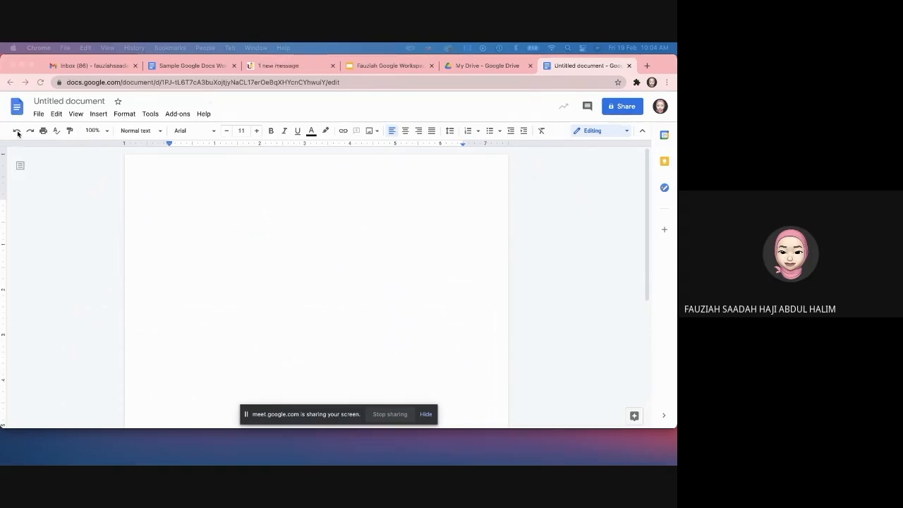
Step: Type 'Hi, my name…' followed by the author's name, then select the introduction line
click(76, 170)
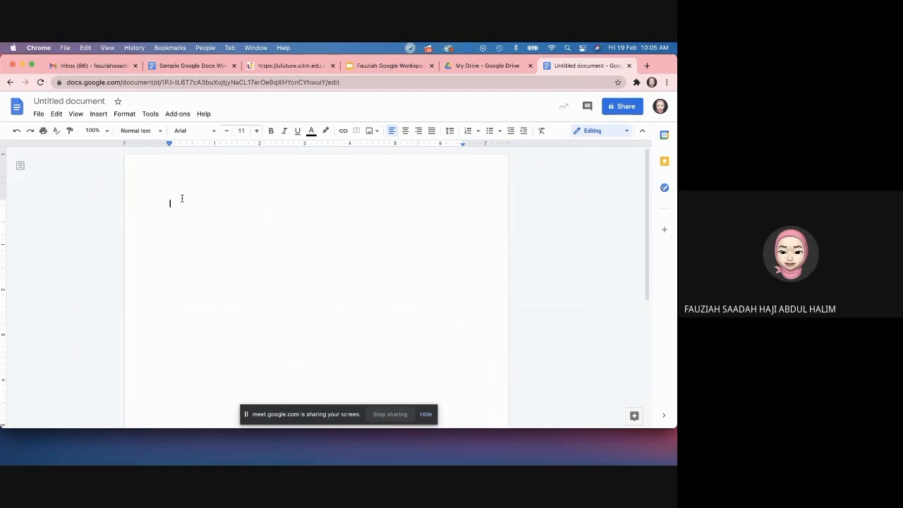
text(Hi, my name)
key(Tab)
text(fauziah.)
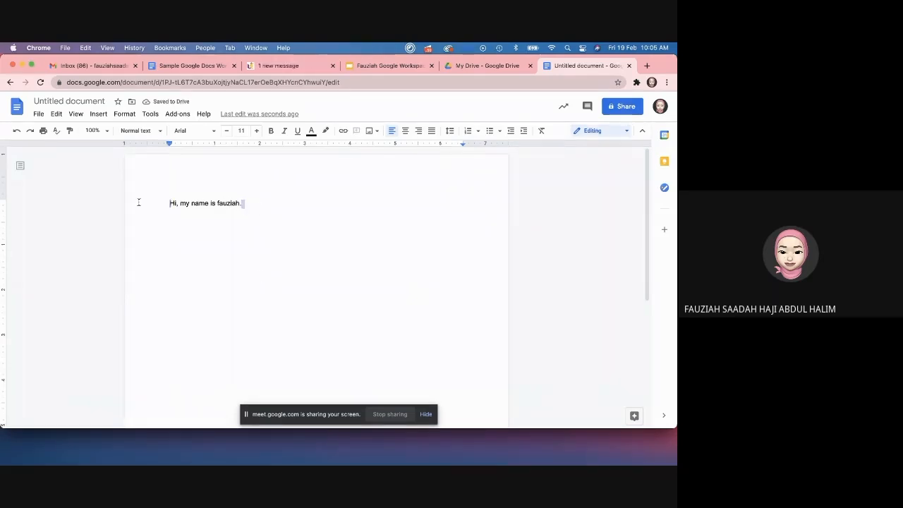
key(Return)
triple_click(177, 203)
triple_click(178, 212)
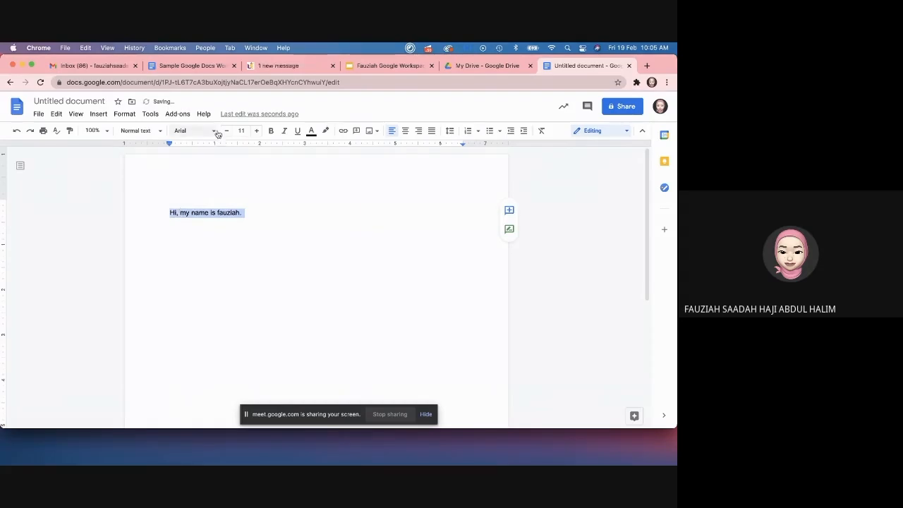
click(215, 131)
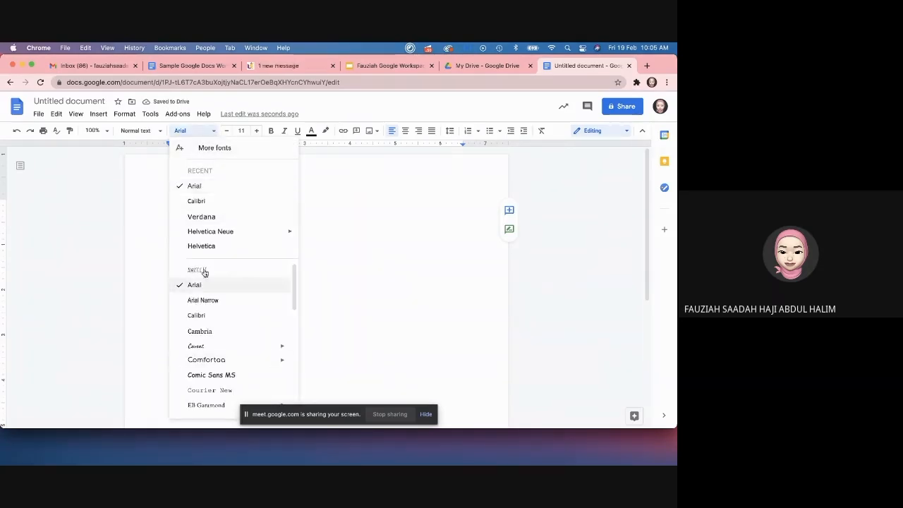
click(345, 180)
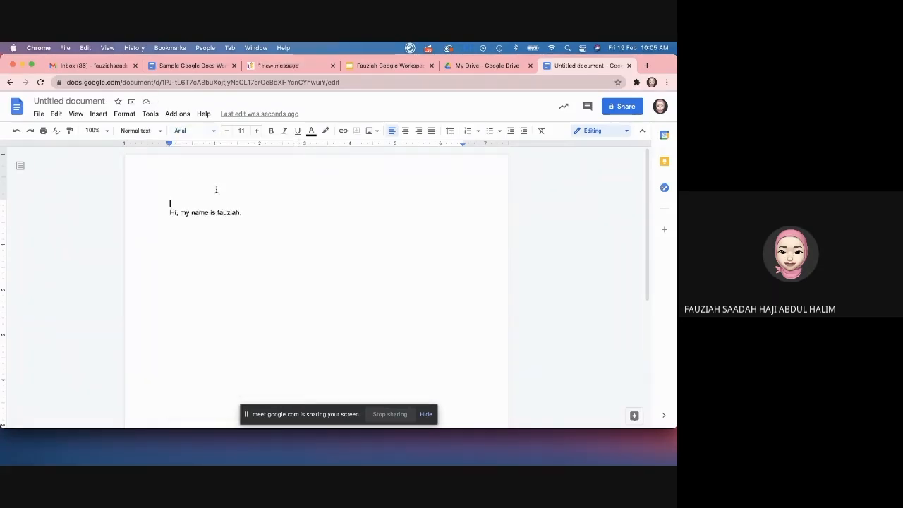
triple_click(199, 213)
click(241, 133)
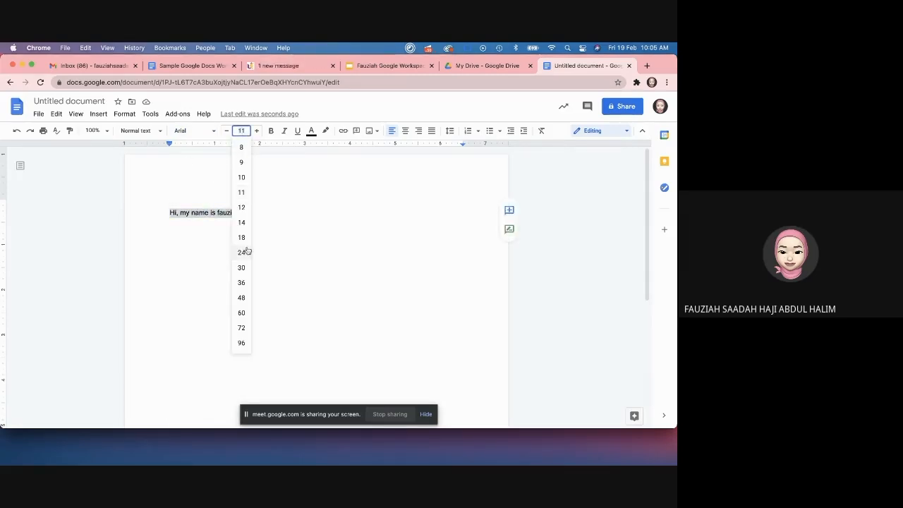
click(233, 210)
double_click(237, 213)
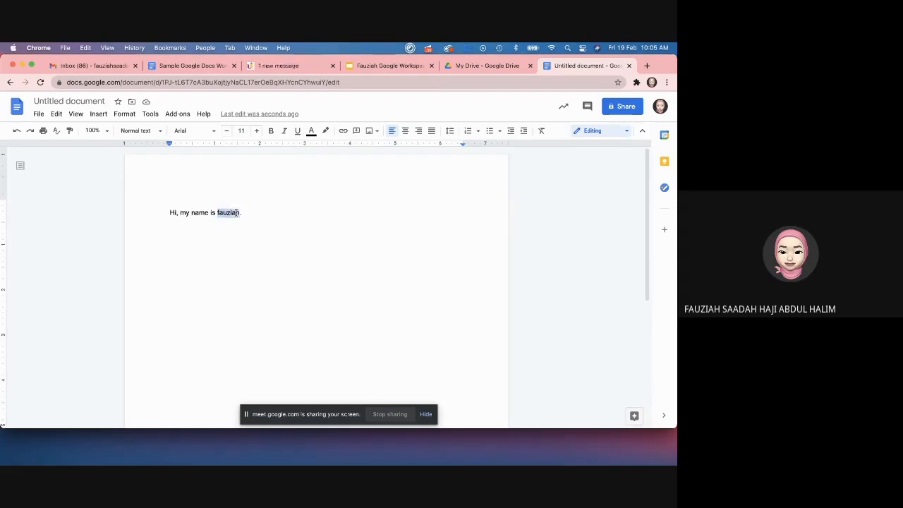
triple_click(236, 212)
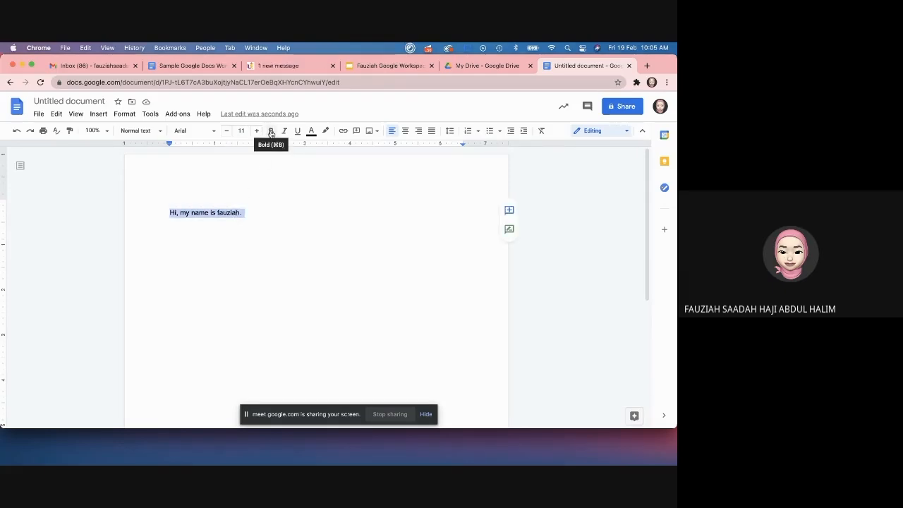
click(271, 133)
click(287, 131)
click(271, 133)
click(284, 132)
click(298, 134)
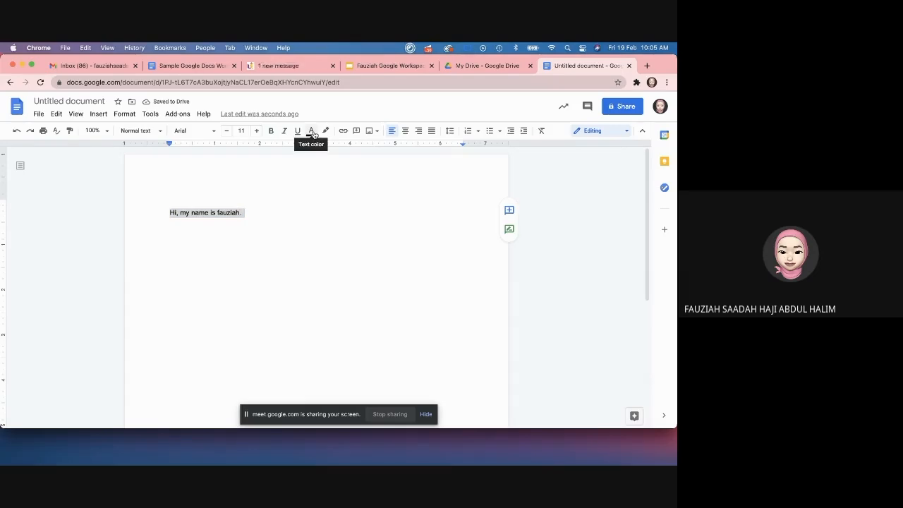
Step: Open the Custom text colour picker and cancel it, keeping the sentence default black
click(313, 133)
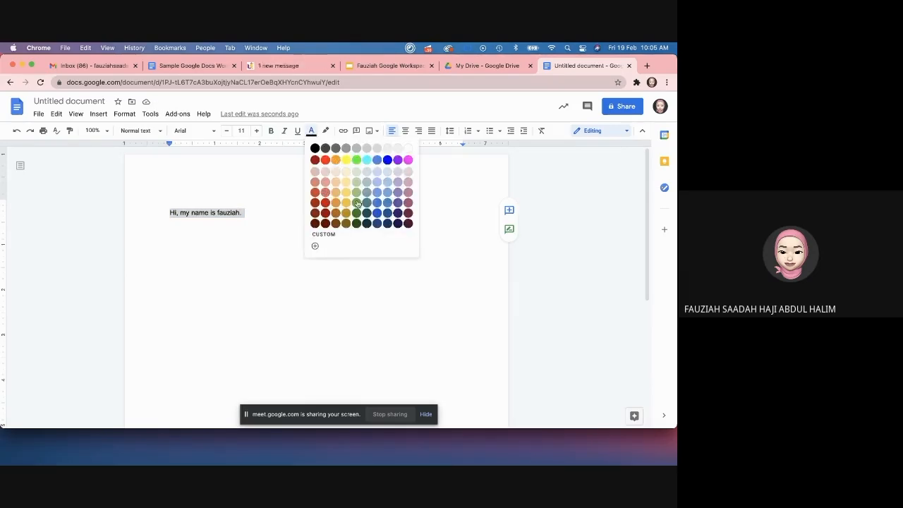
click(326, 233)
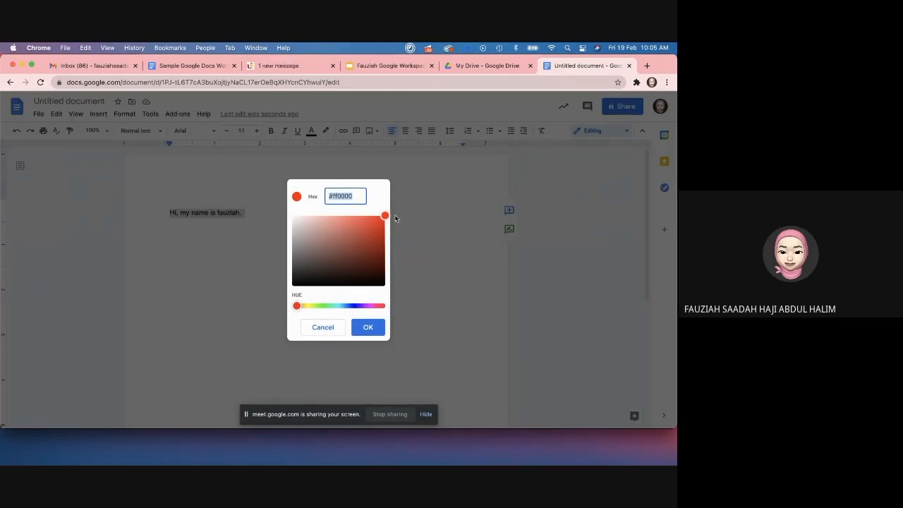
click(327, 326)
Step: Place the caret after the greeting sentence and start a new empty line below it
click(280, 212)
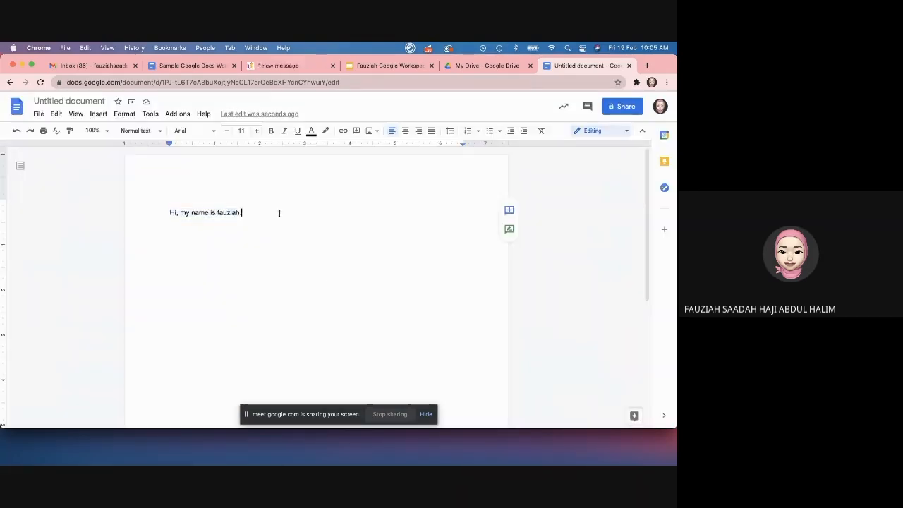
triple_click(229, 212)
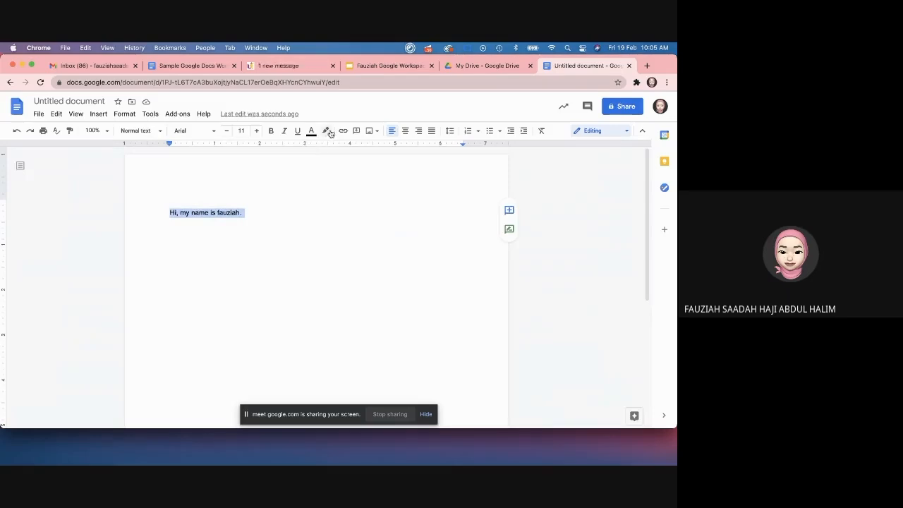
click(254, 212)
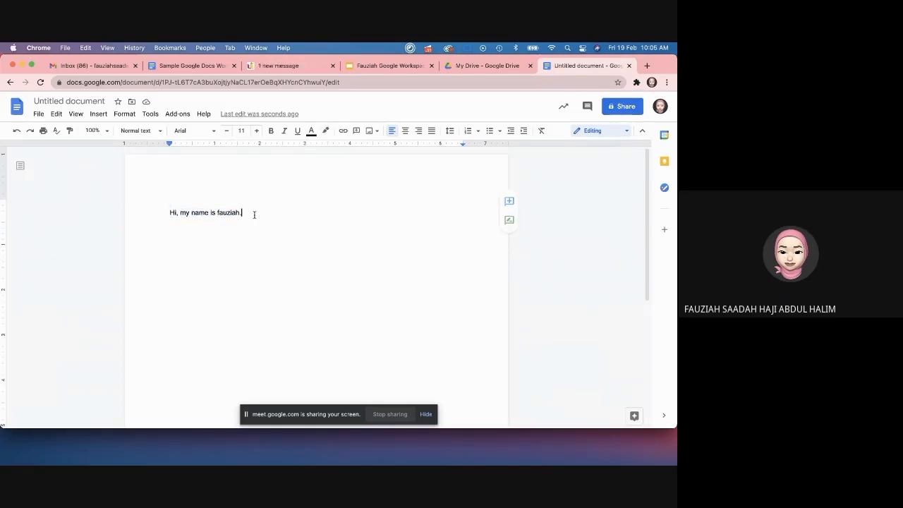
triple_click(260, 212)
click(259, 211)
key(Return)
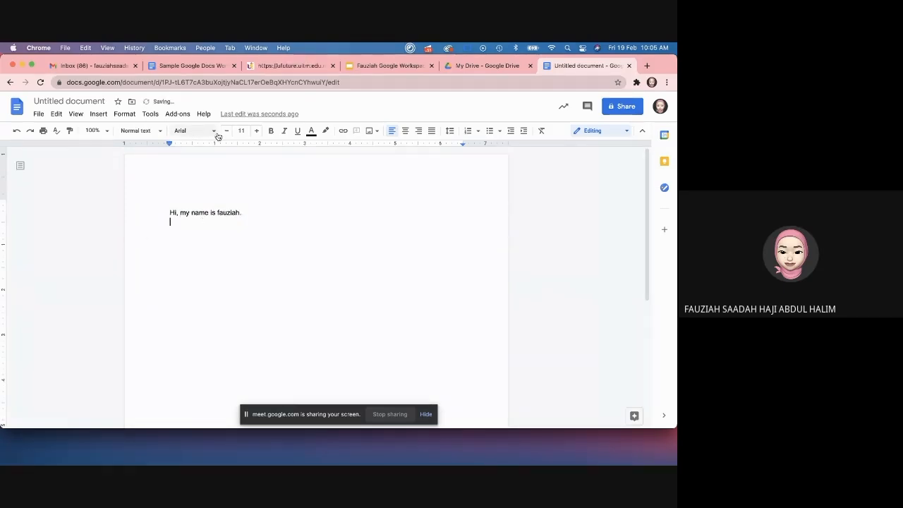
Step: Browse the font list and the More fonts catalogue, then close it
click(213, 131)
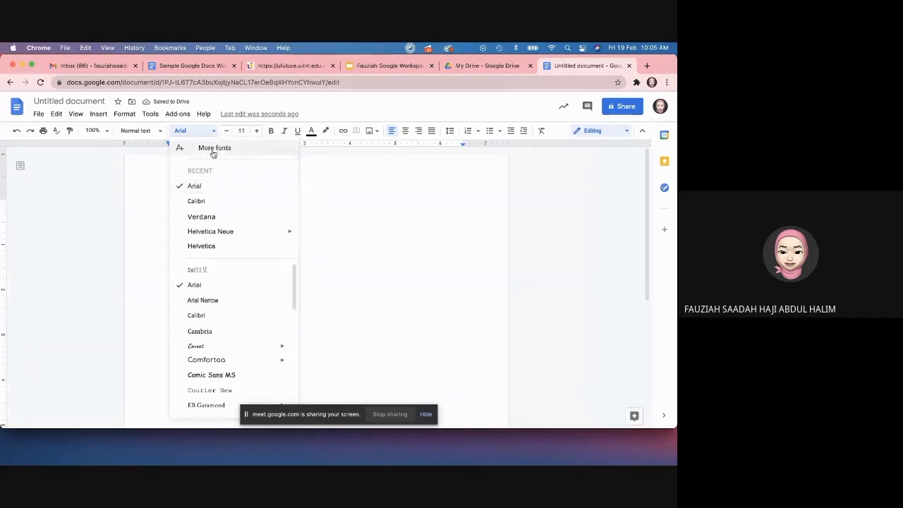
scroll(222, 297, down, 10)
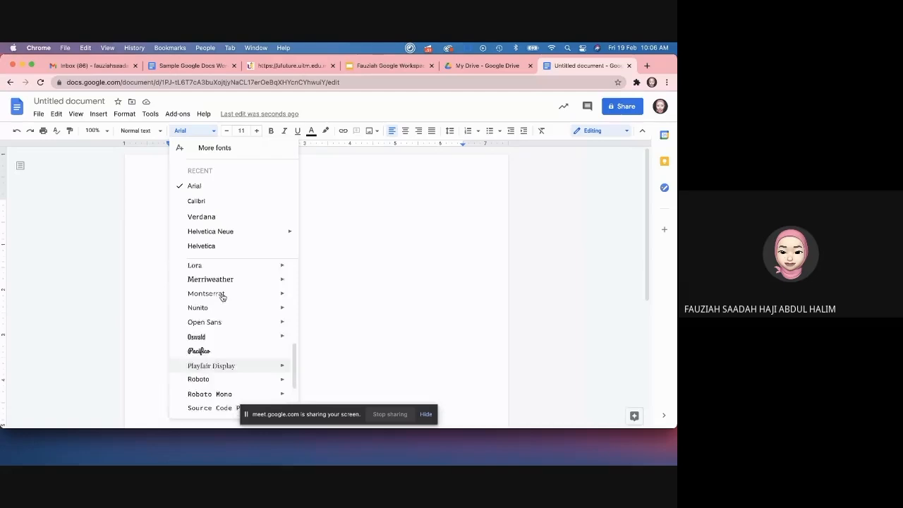
scroll(222, 297, down, 3)
scroll(221, 296, up, 15)
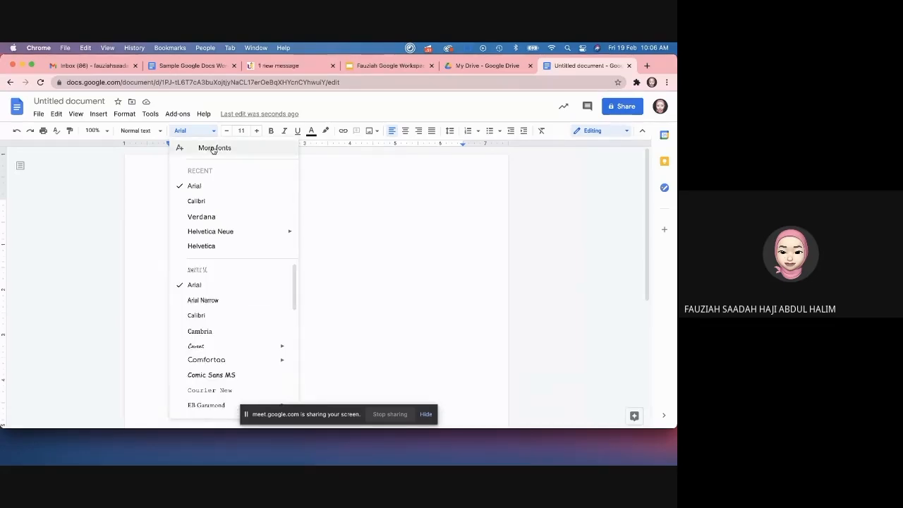
click(213, 149)
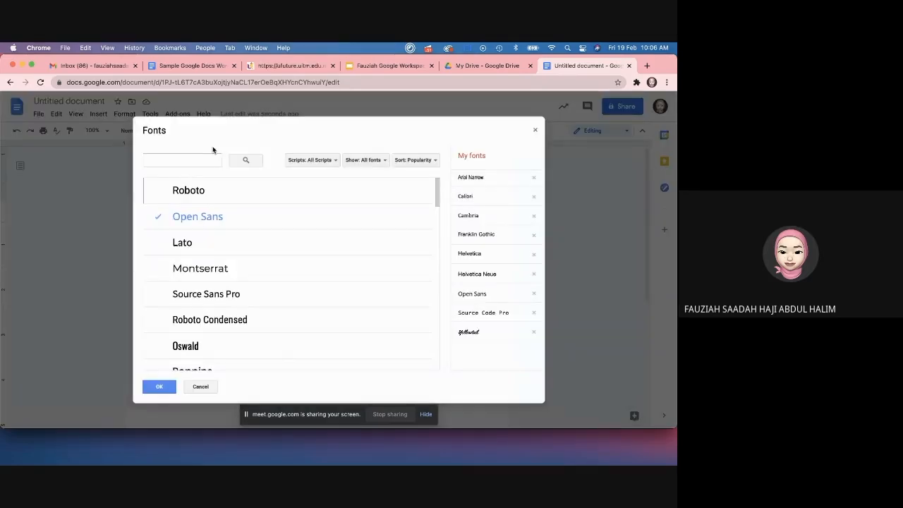
click(535, 132)
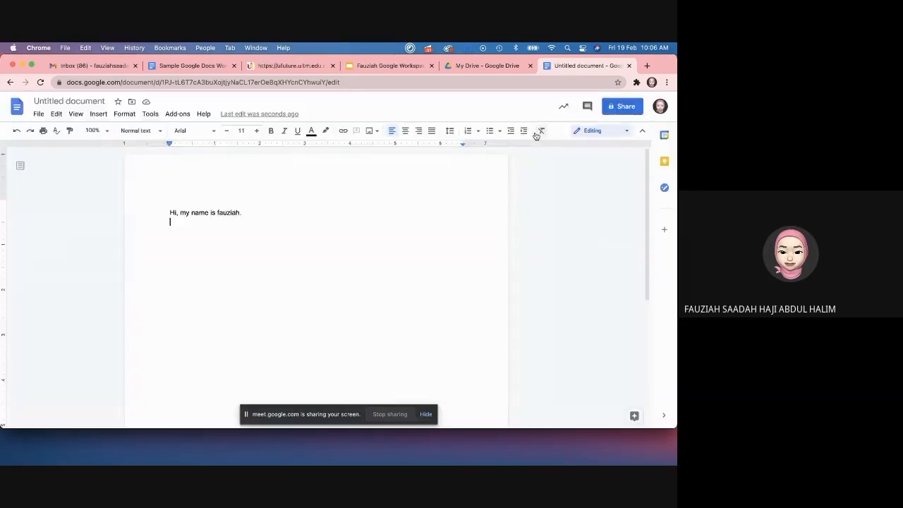
Step: Add Bitter to the document's fonts through the More fonts dialog
click(210, 134)
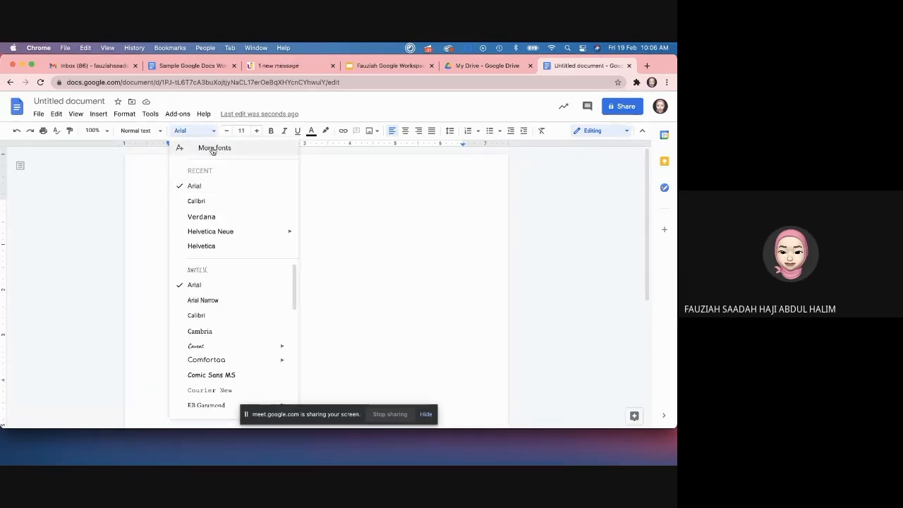
click(212, 149)
scroll(211, 252, down, 5)
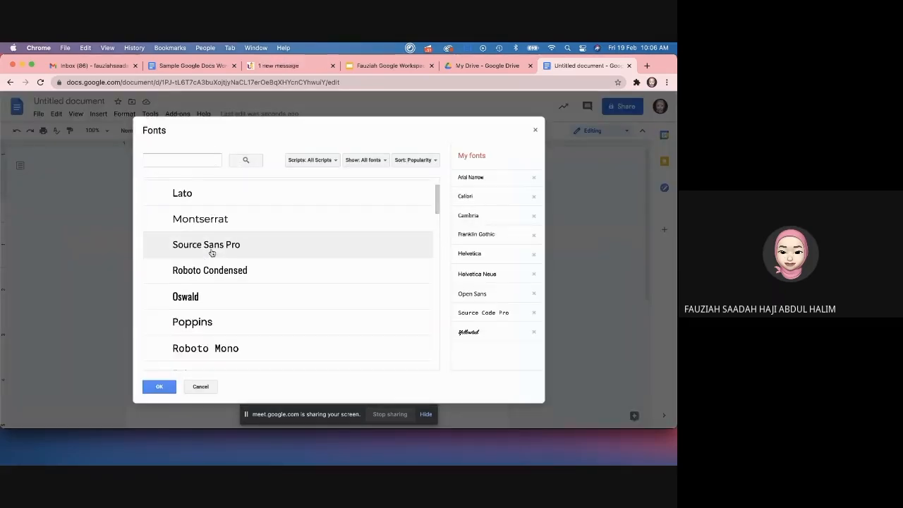
scroll(212, 252, down, 20)
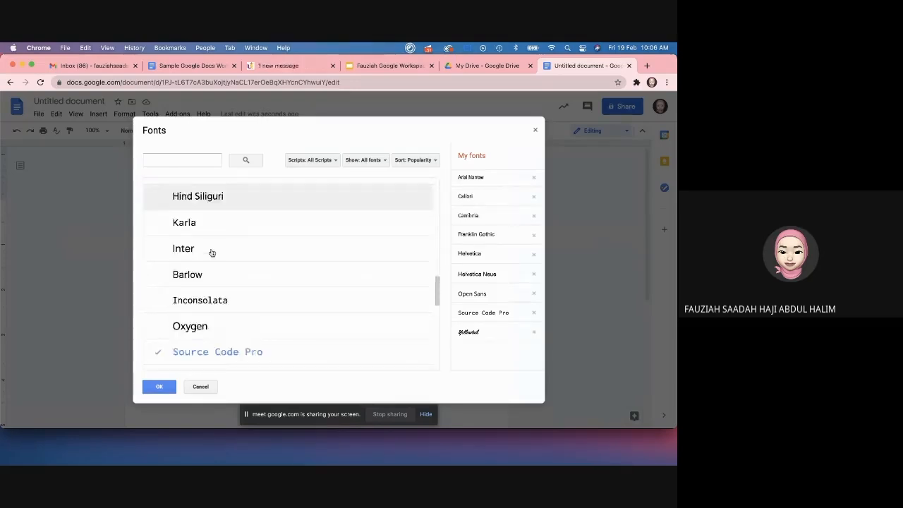
scroll(211, 252, down, 10)
click(207, 194)
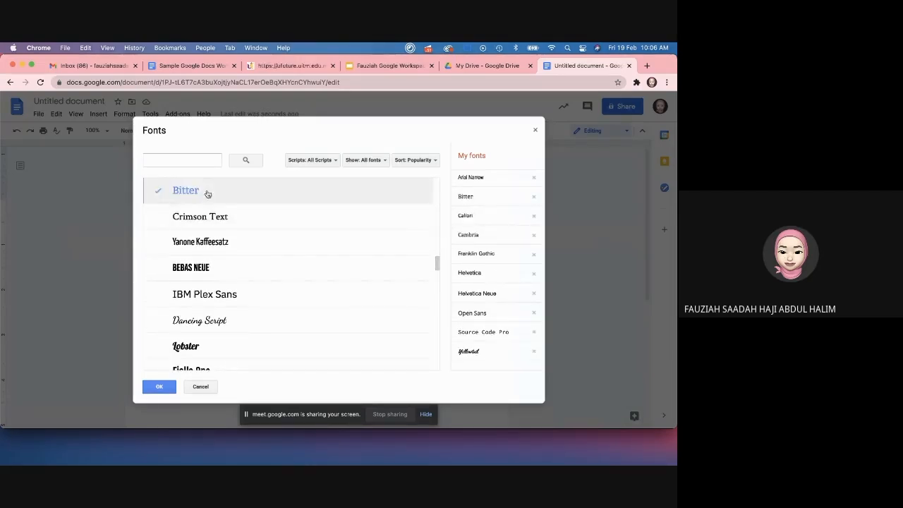
click(157, 384)
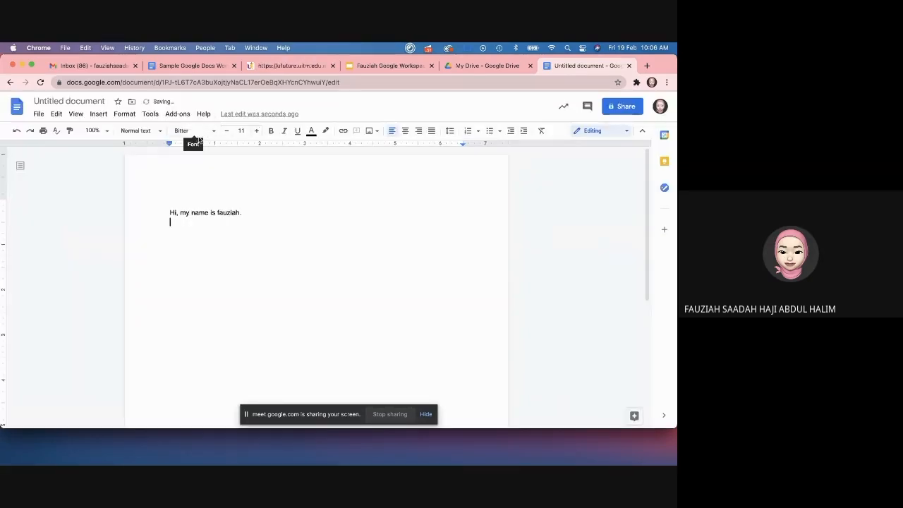
Step: Add an empty line below the greeting and place the caret on it
click(268, 213)
key(Return)
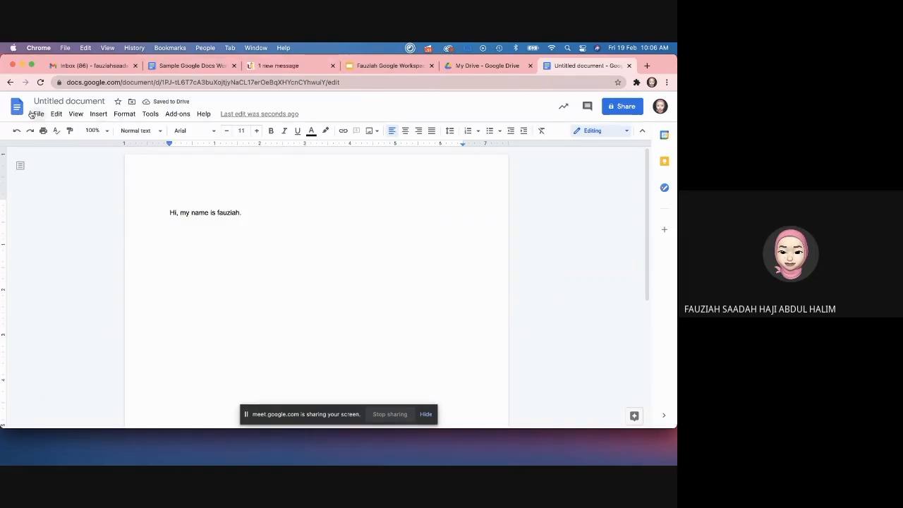
click(206, 273)
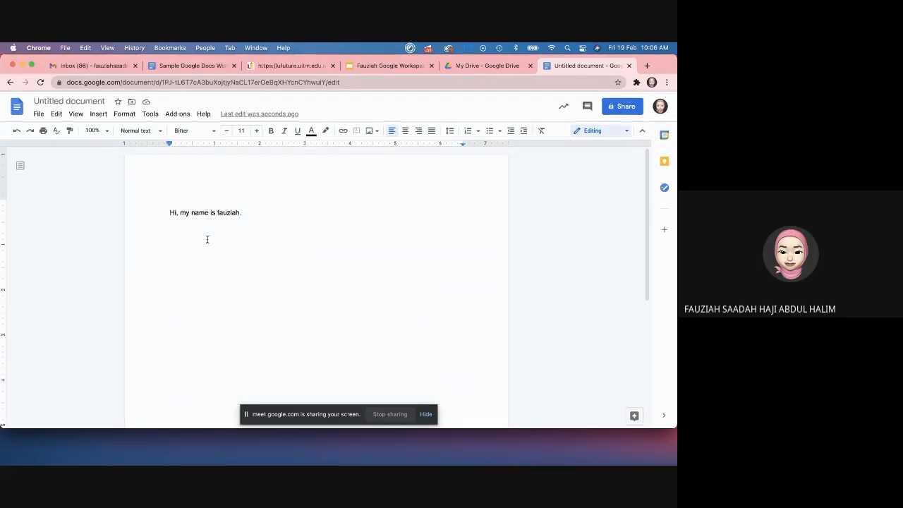
Step: Change the title from 'Untitled document' to 'Doc 1'
click(70, 101)
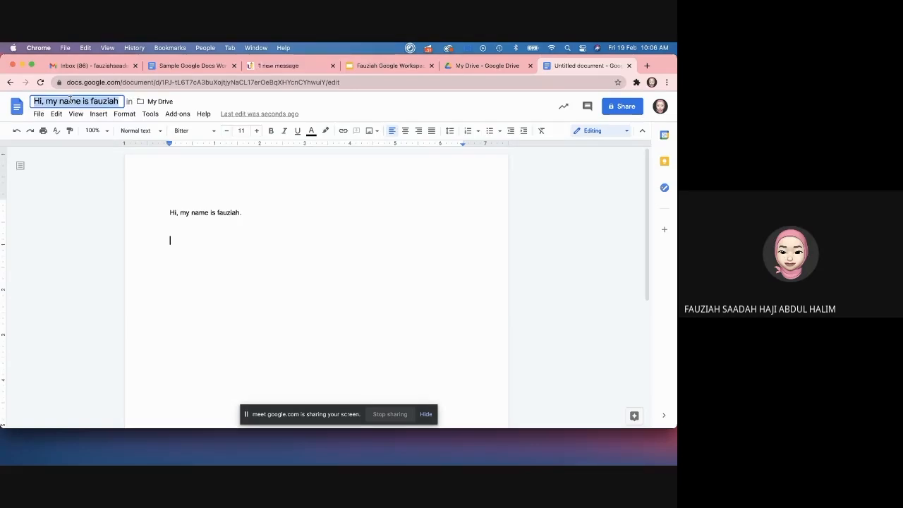
text(Doc)
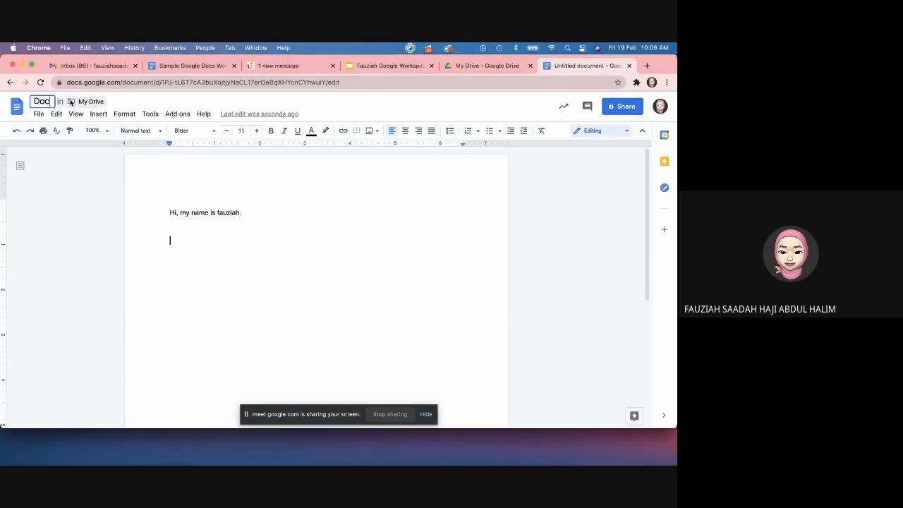
text( 1)
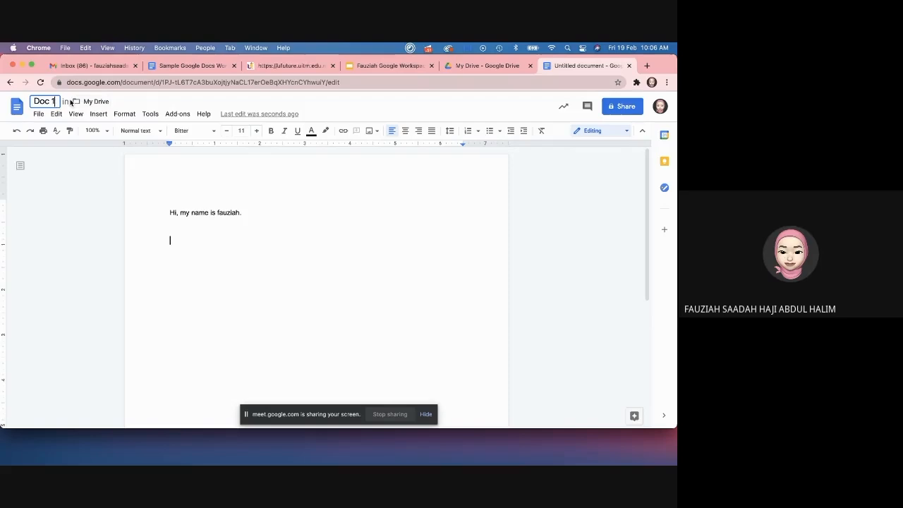
click(240, 207)
click(282, 209)
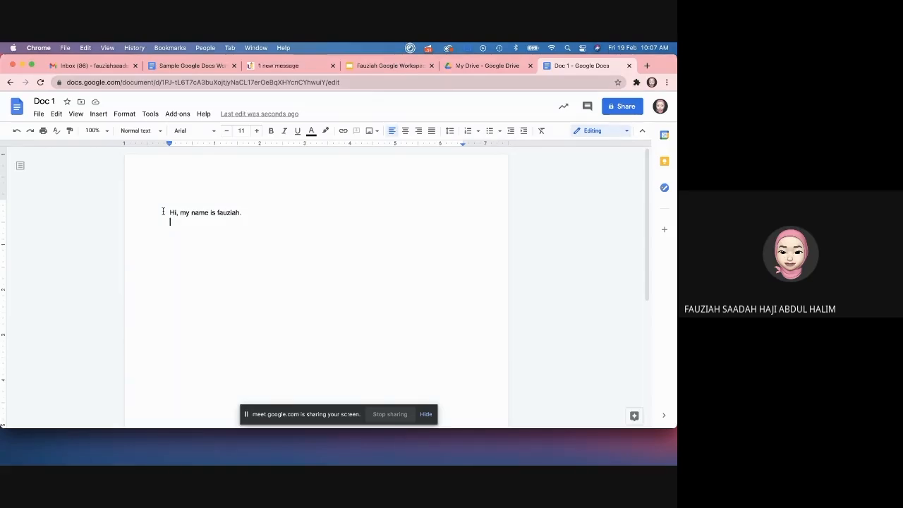
Step: Insert an empty 4 x 3 table on the line below the greeting
double_click(205, 262)
click(172, 231)
click(98, 115)
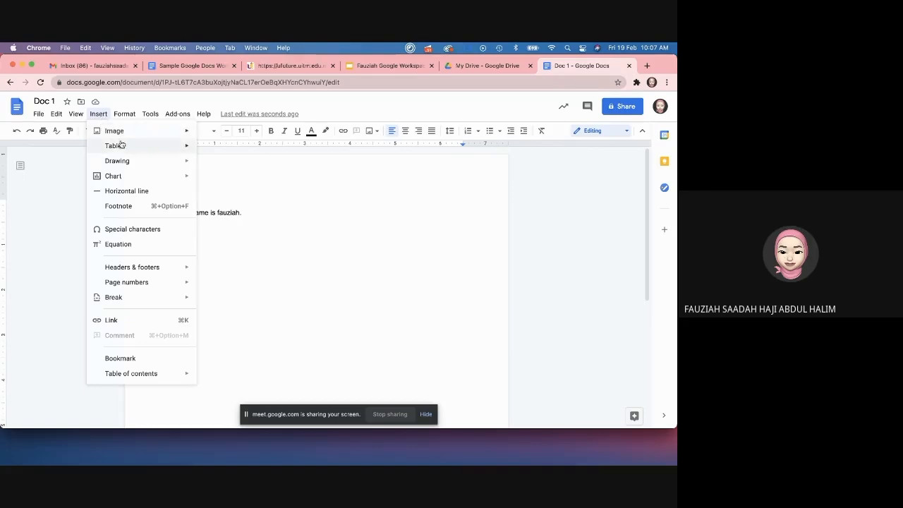
mouse_move(120, 137)
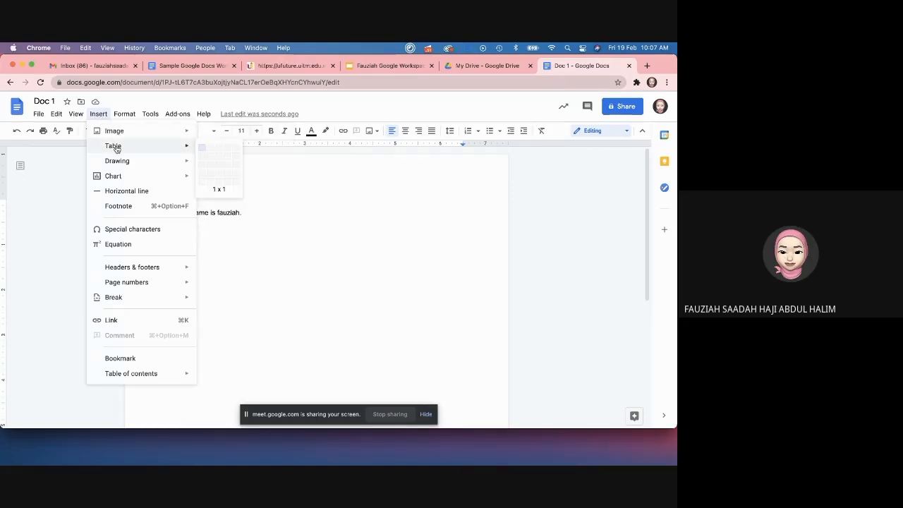
click(228, 167)
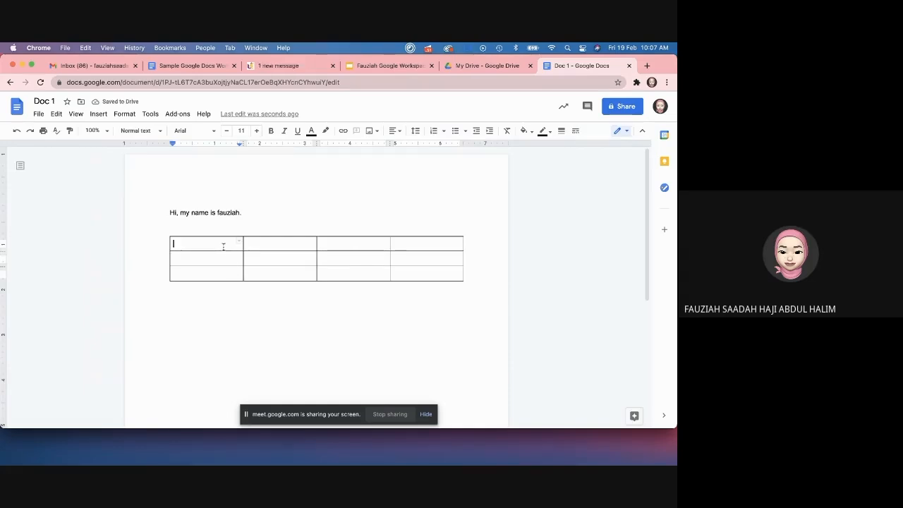
Step: Select the table's first row and fourth column, then add an empty line below the table
drag(224, 247, 455, 243)
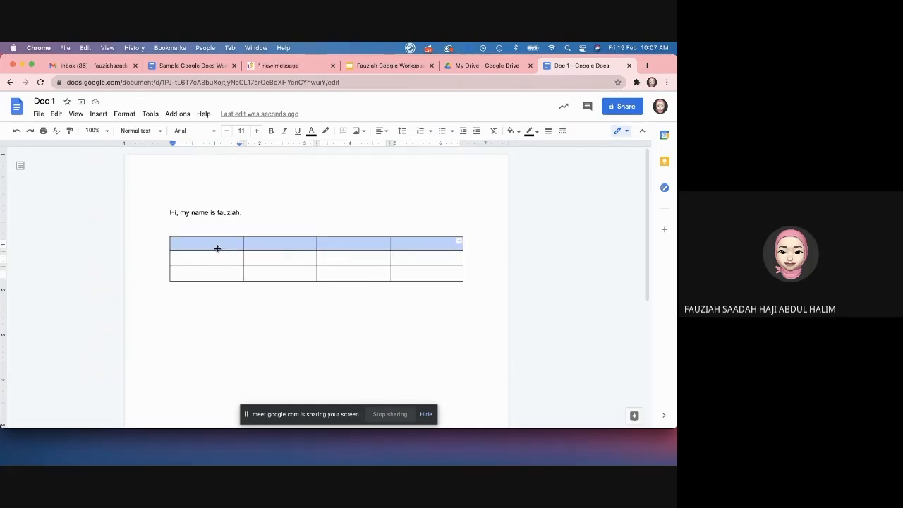
click(435, 247)
drag(432, 242, 433, 271)
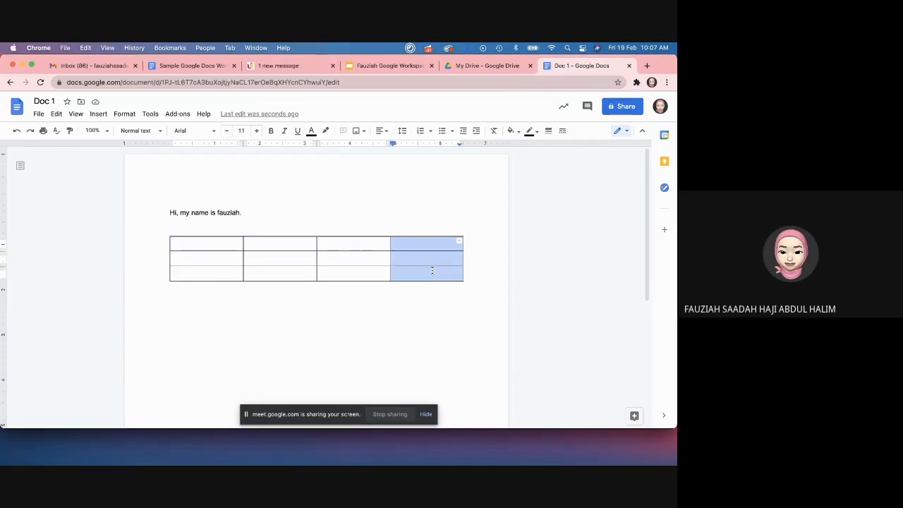
click(395, 256)
click(428, 306)
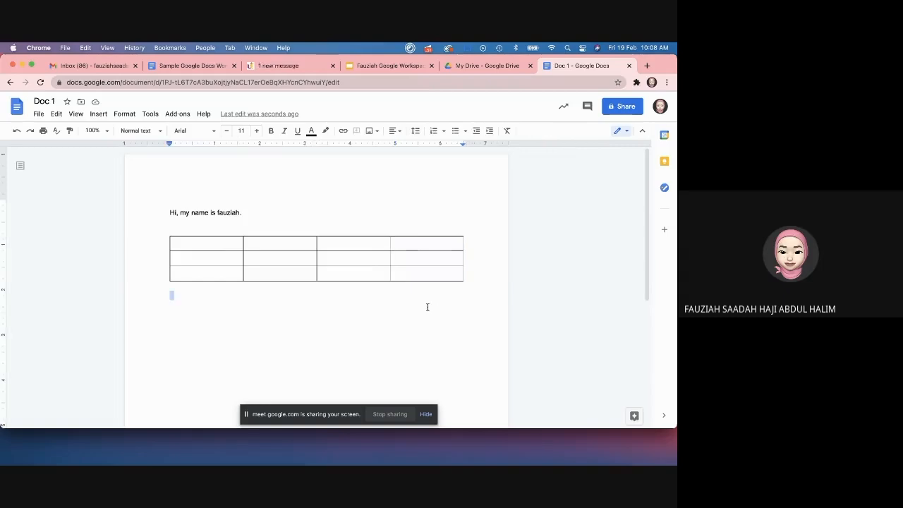
key(Return)
Step: Insert a bar chart into the document below the table
click(98, 114)
mouse_move(112, 180)
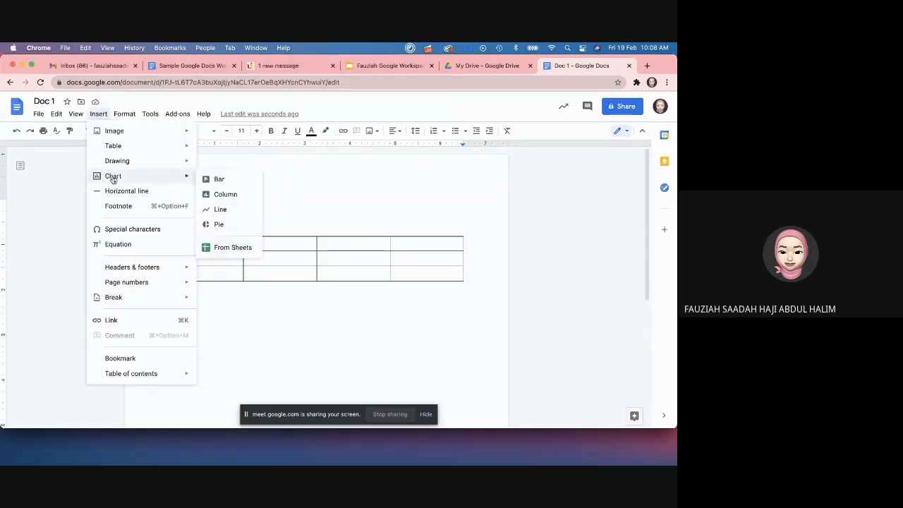
click(219, 178)
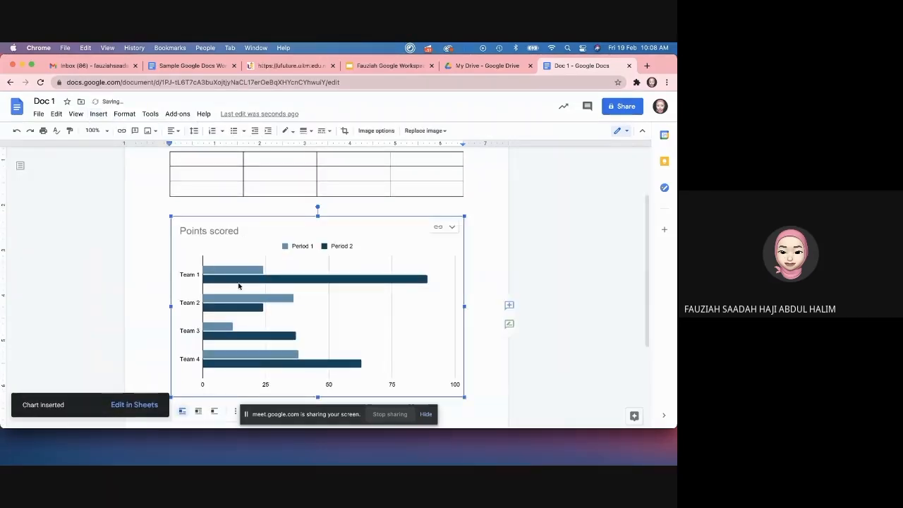
double_click(341, 335)
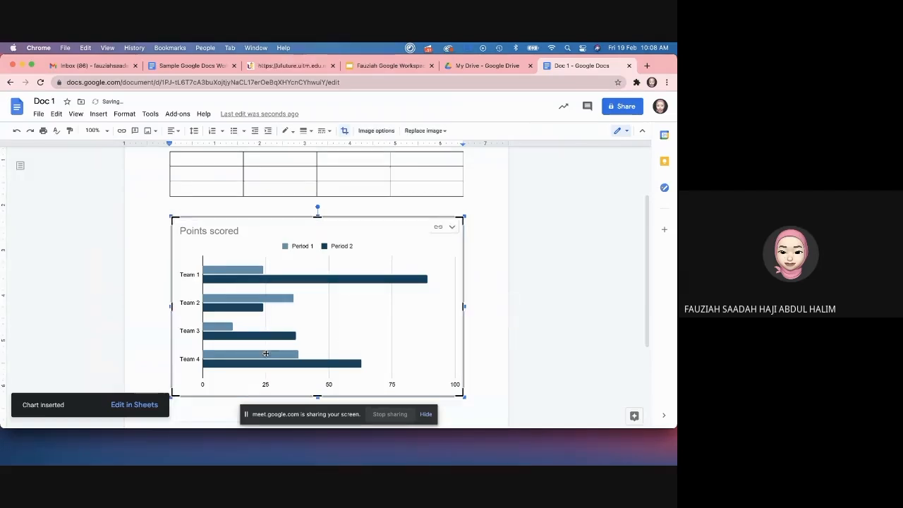
Step: Open the spreadsheet linked to the Points scored chart
scroll(266, 352, down, 3)
scroll(266, 352, up, 3)
click(460, 257)
click(460, 257)
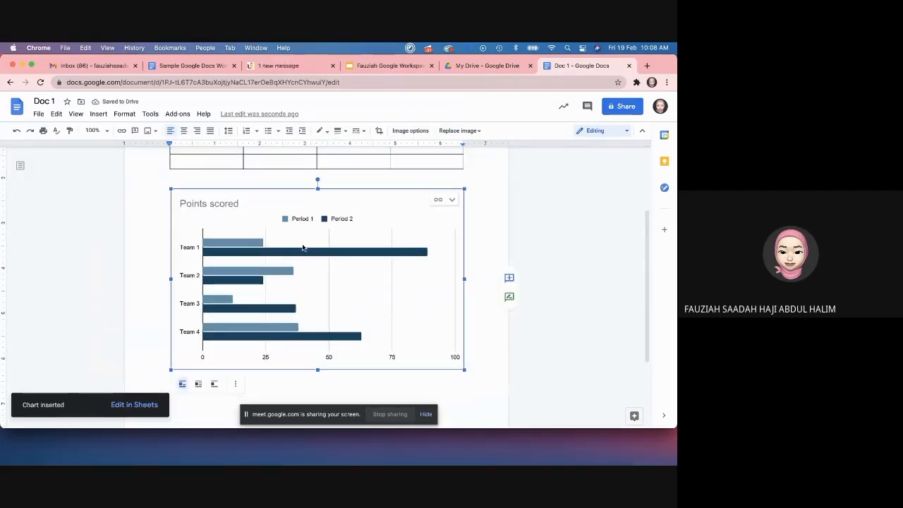
click(453, 202)
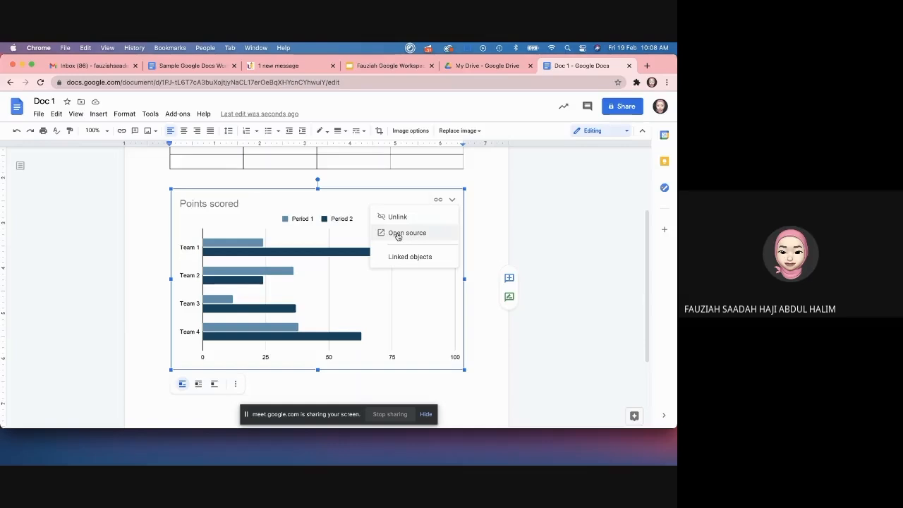
click(398, 235)
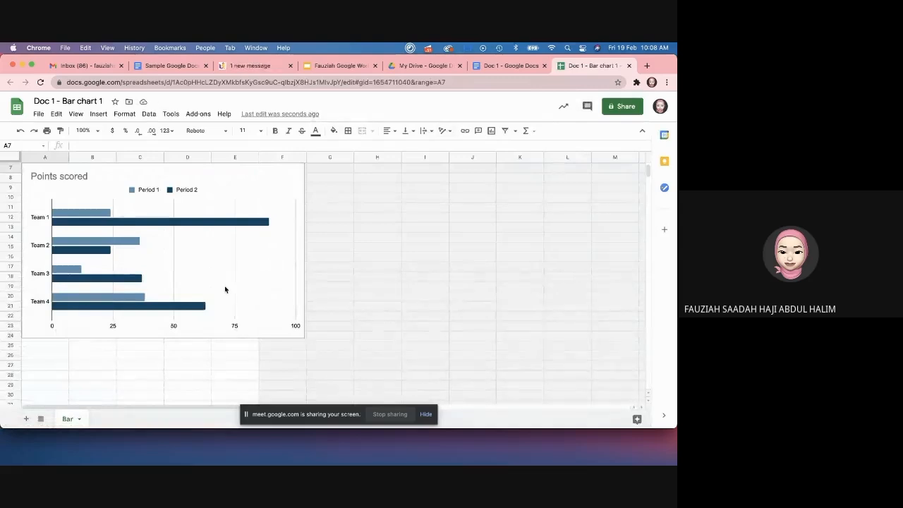
Step: Relabel the teams in A2:A5 as A, B, C and D
click(224, 288)
scroll(225, 288, up, 3)
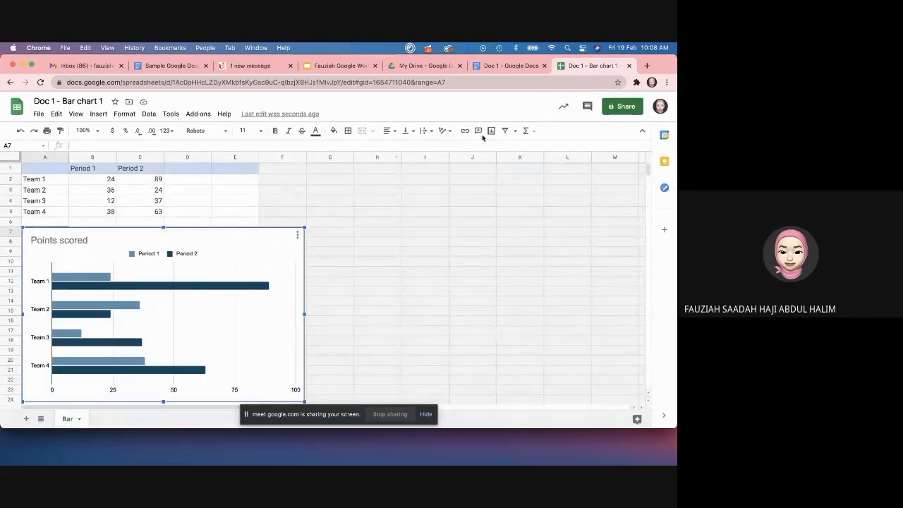
scroll(177, 258, down, 2)
scroll(177, 257, up, 2)
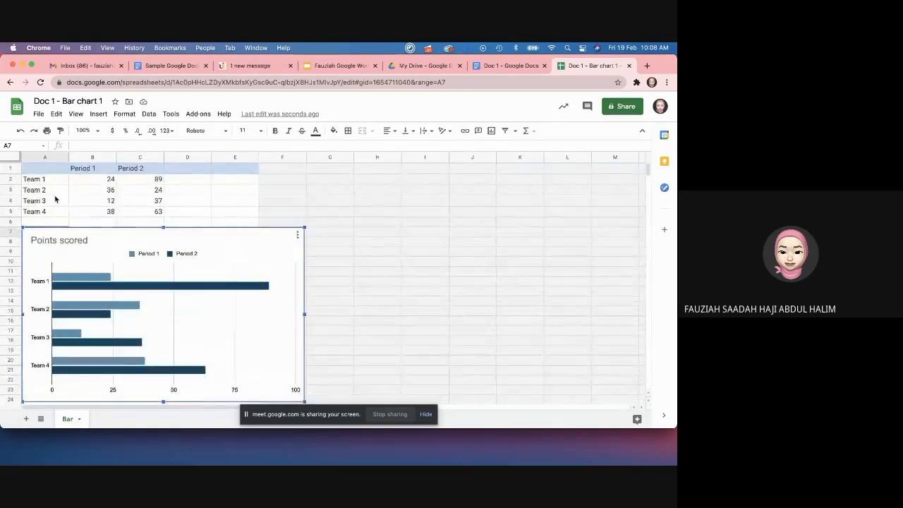
click(100, 182)
click(83, 171)
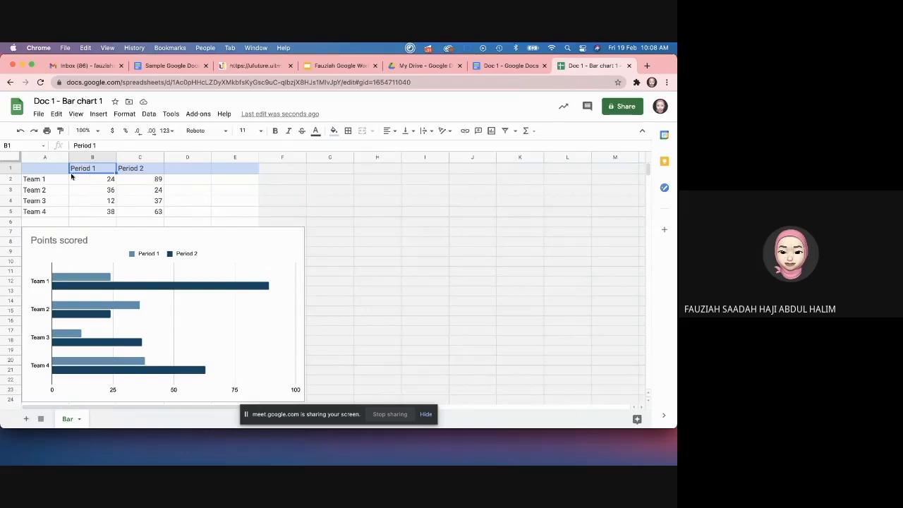
click(52, 180)
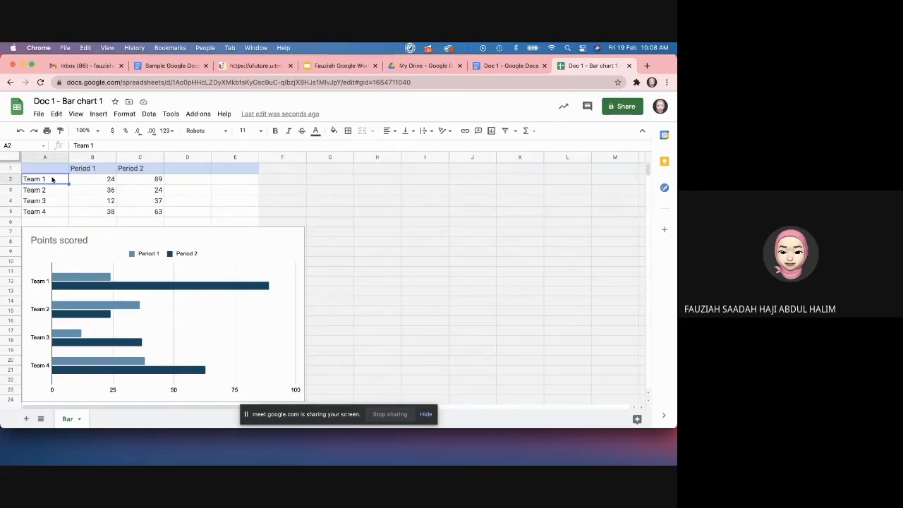
text(a)
key(Return)
key(Delete)
text(B)
click(49, 182)
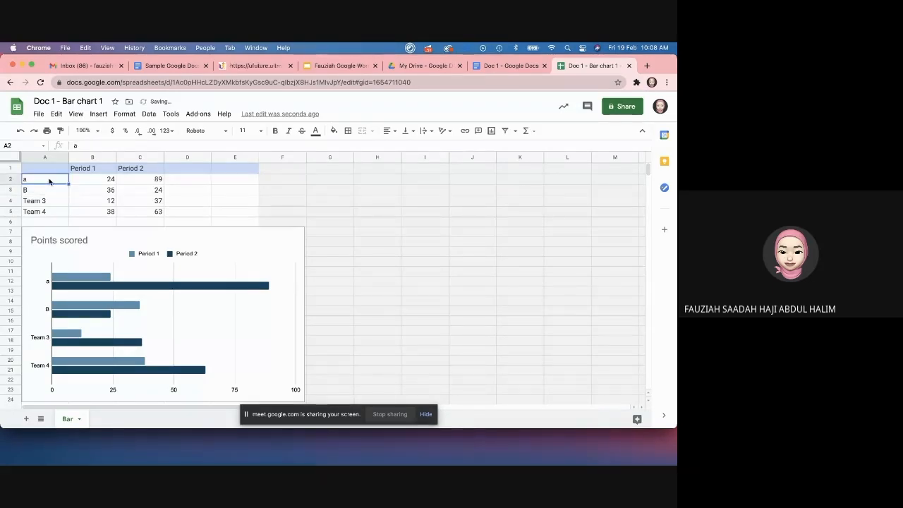
text(A)
click(44, 200)
text(C)
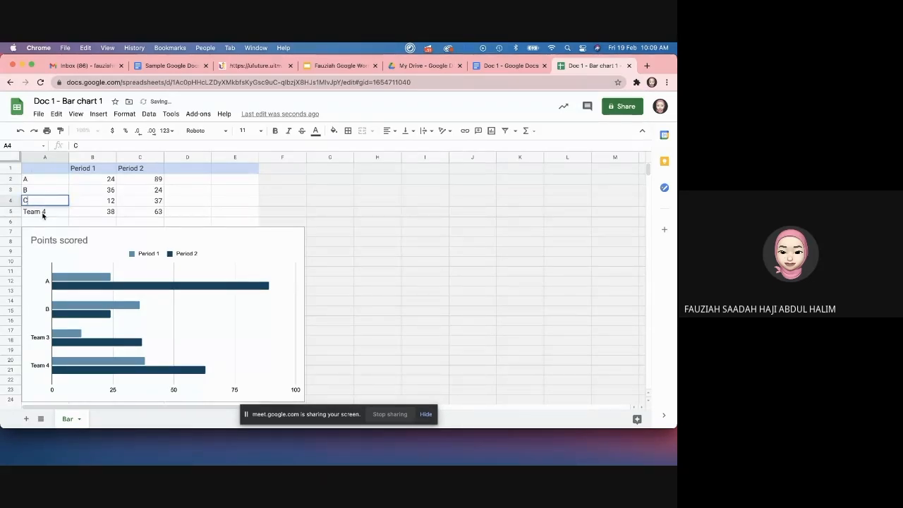
click(43, 215)
text(D)
Step: Clear the Period 2 column, including header and values in C1:C5
click(128, 172)
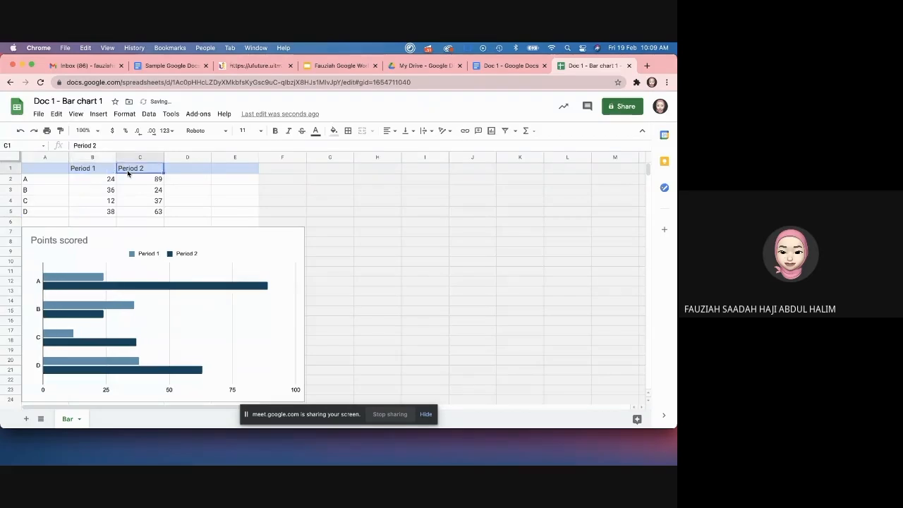
key(Delete)
drag(138, 181, 137, 209)
key(Delete)
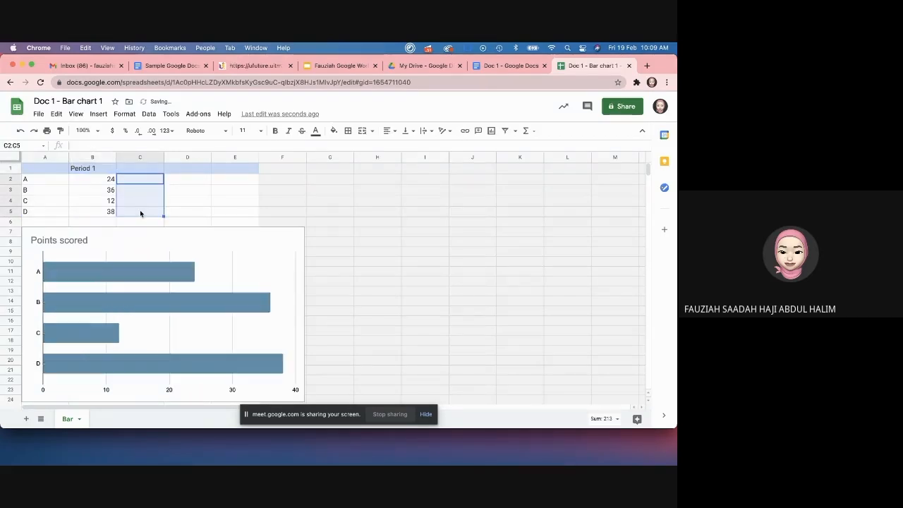
Step: Enter the Period 1 scores 9, 10, 4 and 1 in B2:B5
click(105, 183)
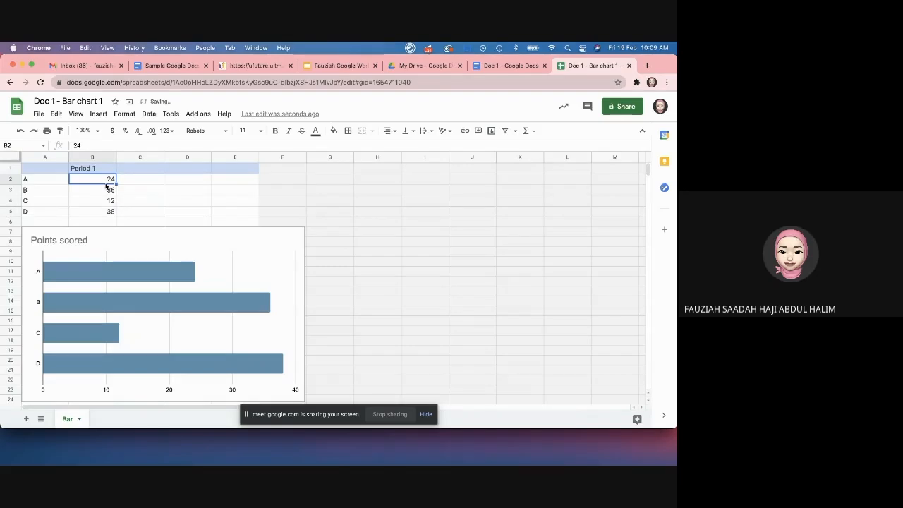
text(5)
key(BackSpace)
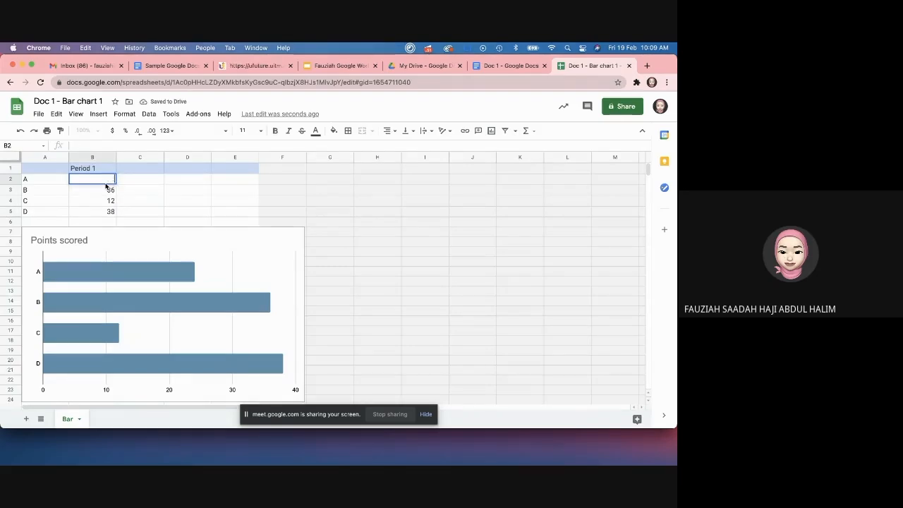
click(104, 192)
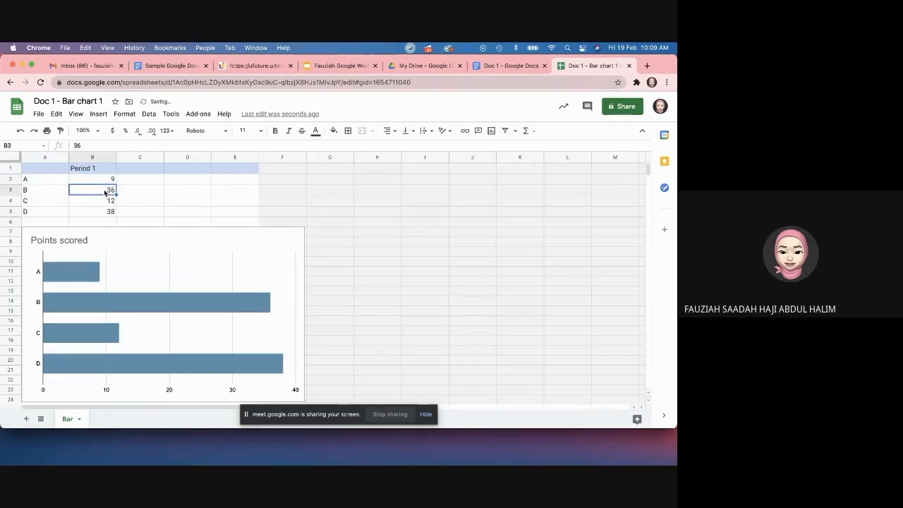
text(10)
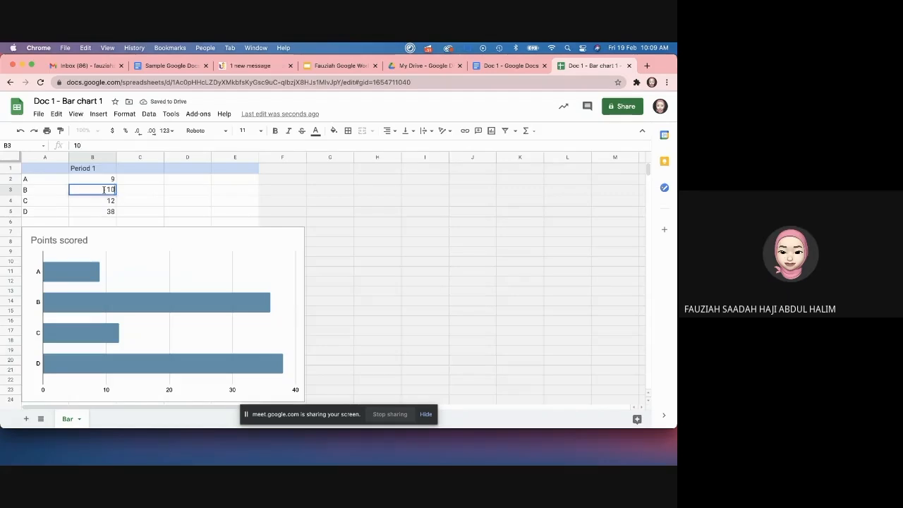
click(102, 200)
text(4)
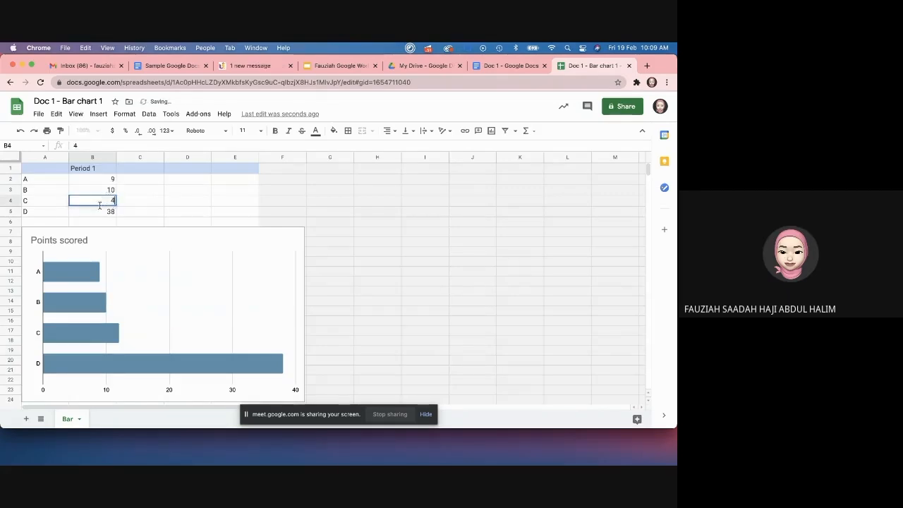
click(99, 211)
text(1)
click(367, 237)
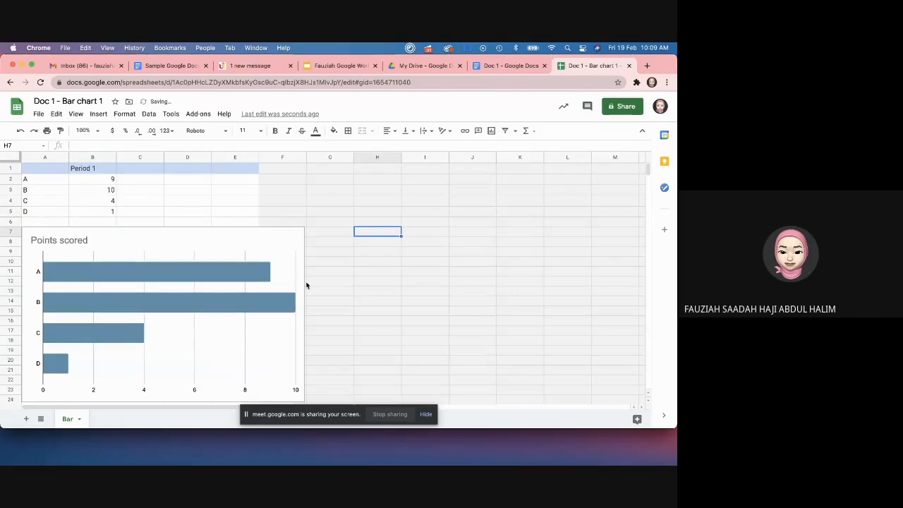
Step: Close the spreadsheet and return to Doc 1
scroll(306, 285, down, 2)
scroll(307, 285, down, 2)
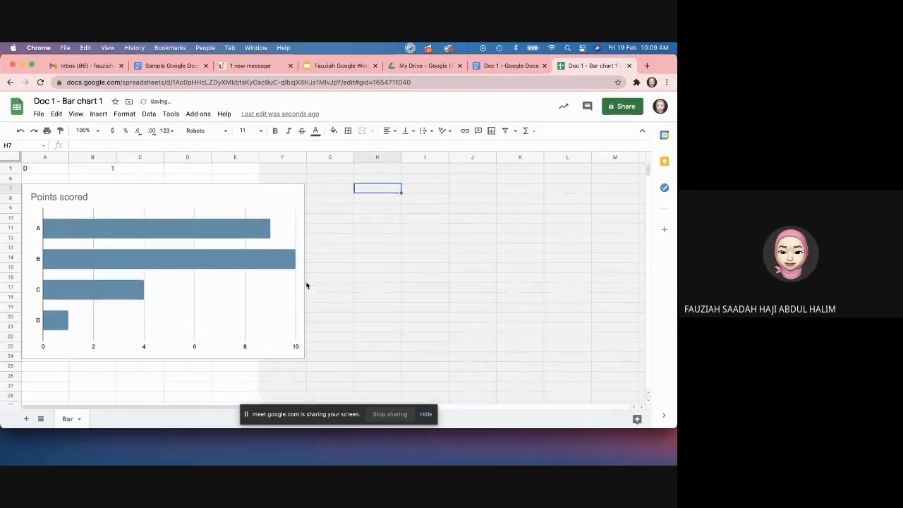
scroll(306, 282, up, 4)
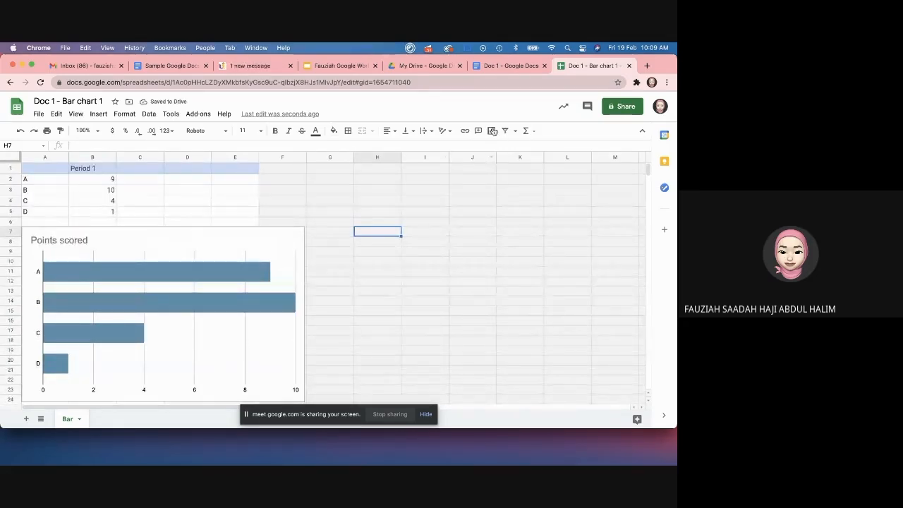
click(629, 66)
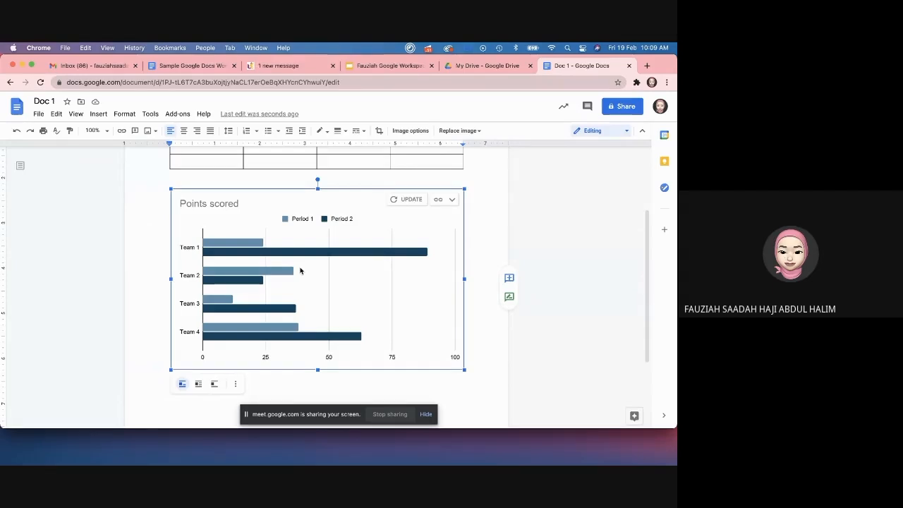
Step: Refresh the linked chart so it shows single A–D bars at 9, 10, 4 and 1
click(394, 202)
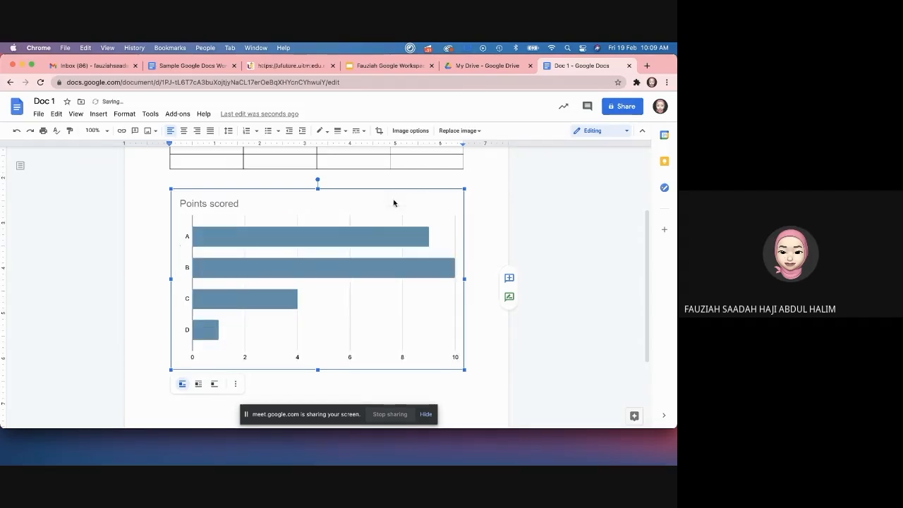
click(473, 235)
scroll(450, 265, down, 1)
scroll(450, 265, up, 1)
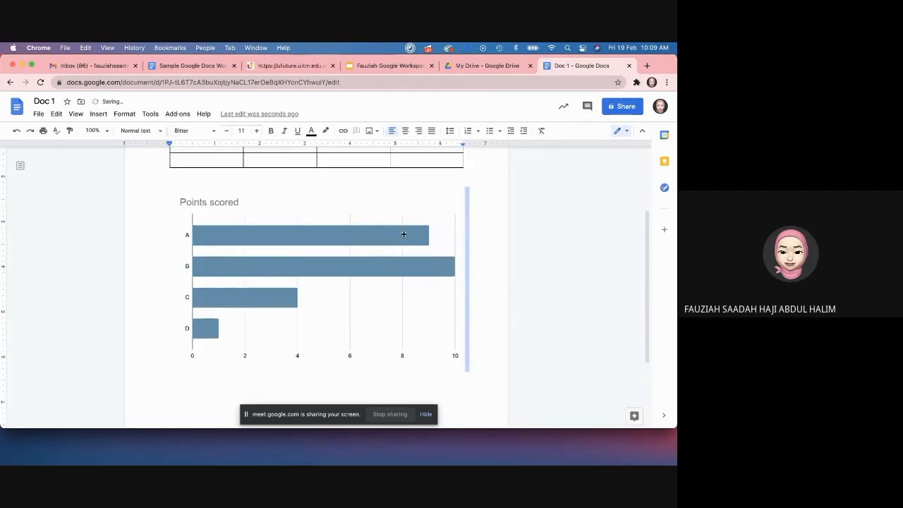
click(402, 233)
click(452, 199)
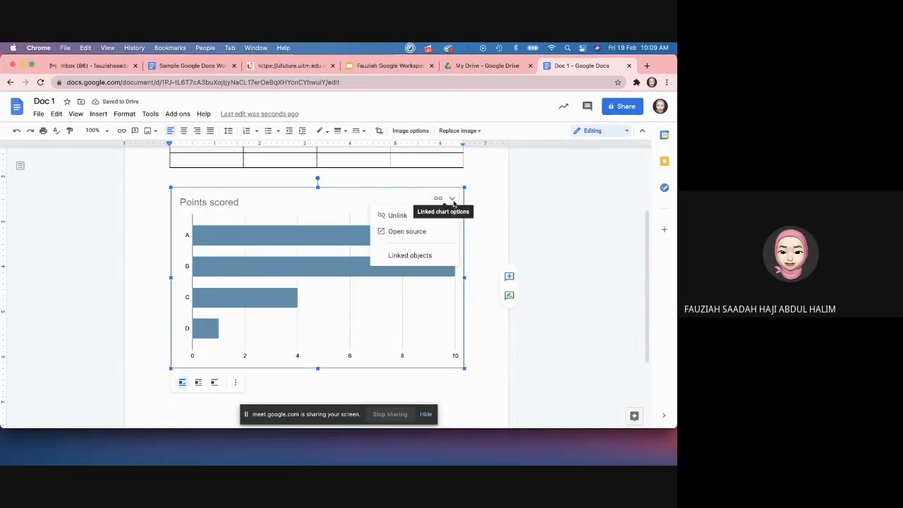
Step: In the source spreadsheet, retitle the chart 'Grade for LG243XX' and close it
click(399, 232)
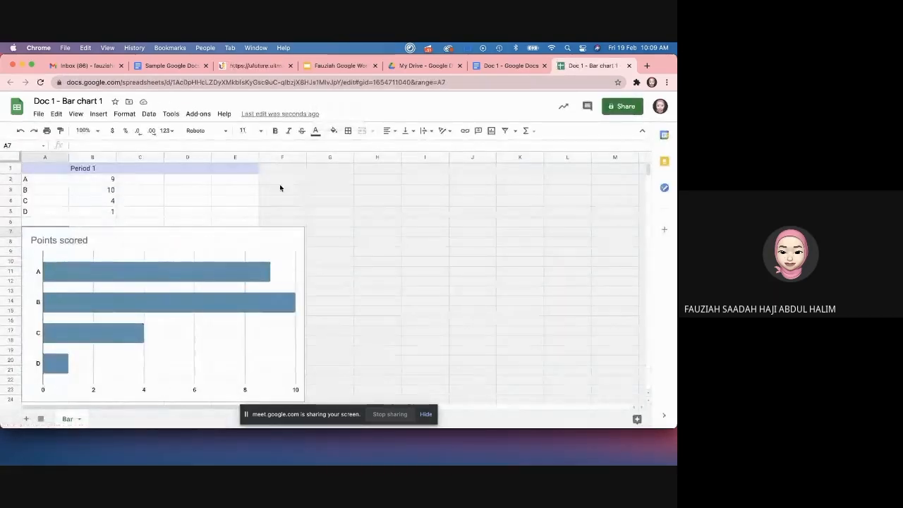
click(68, 243)
double_click(57, 241)
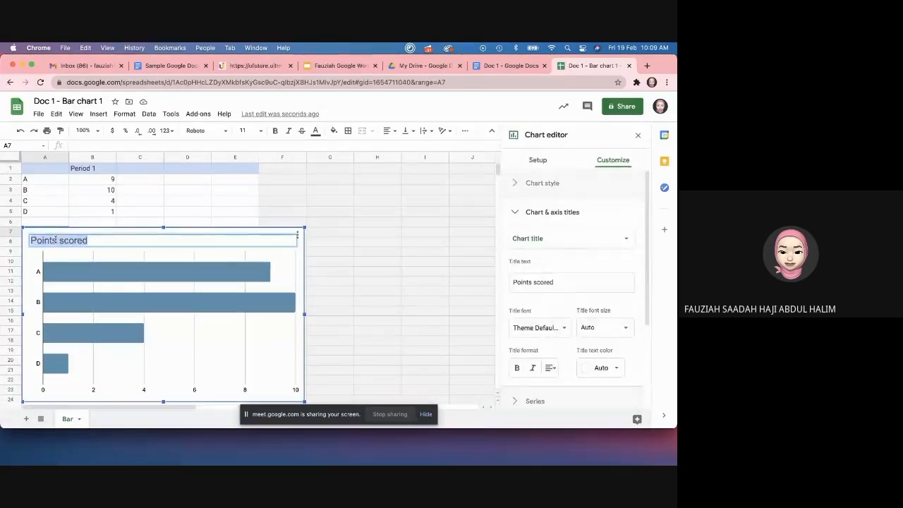
text(Grade for LG243XX)
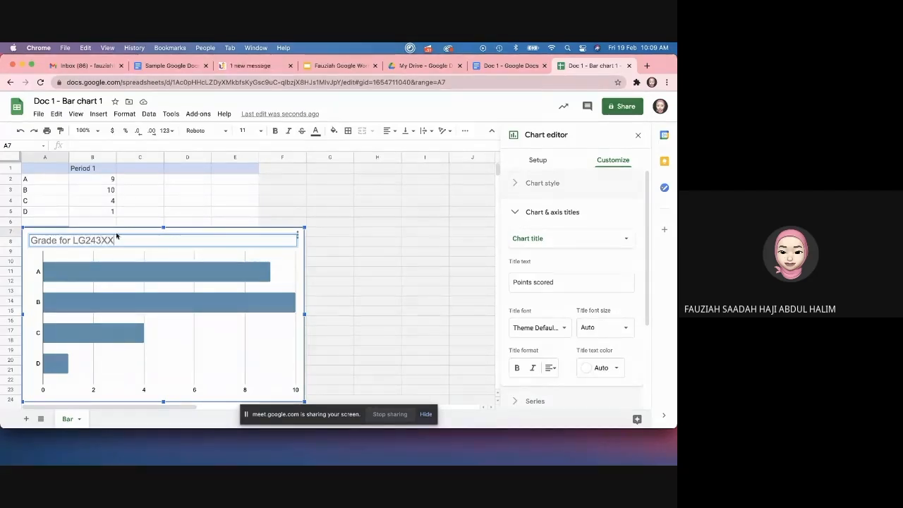
click(340, 242)
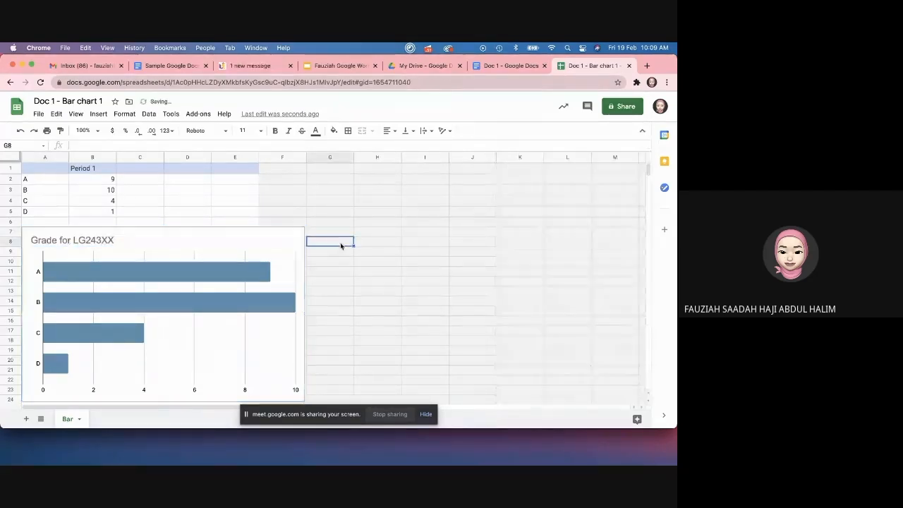
click(629, 65)
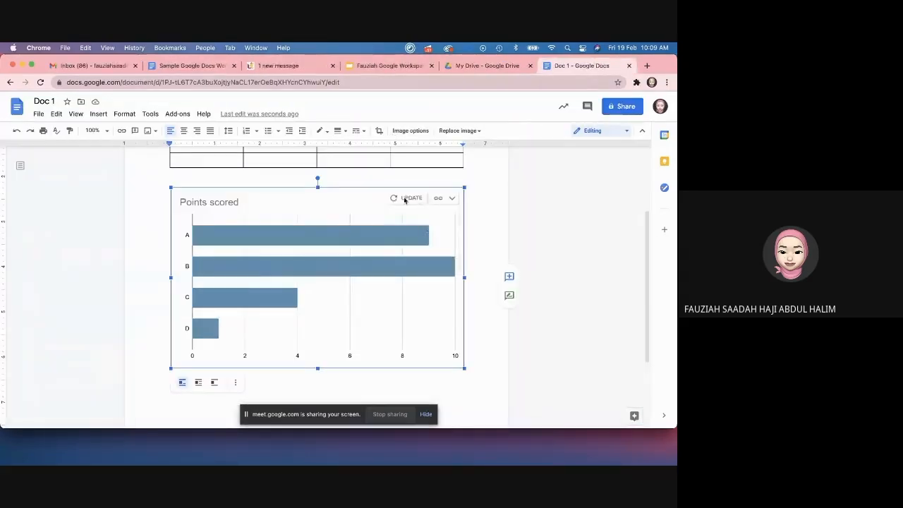
Step: Update the chart to show its new title and add an empty line beneath it
click(396, 199)
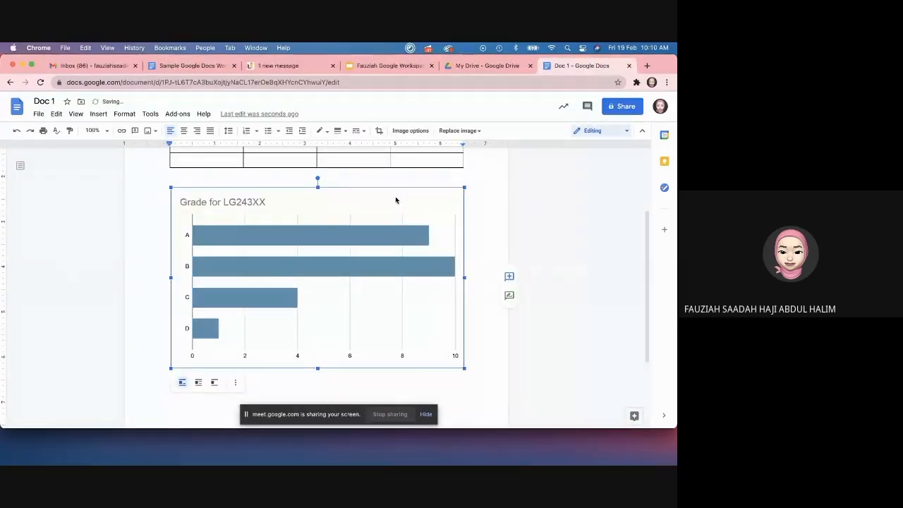
click(494, 199)
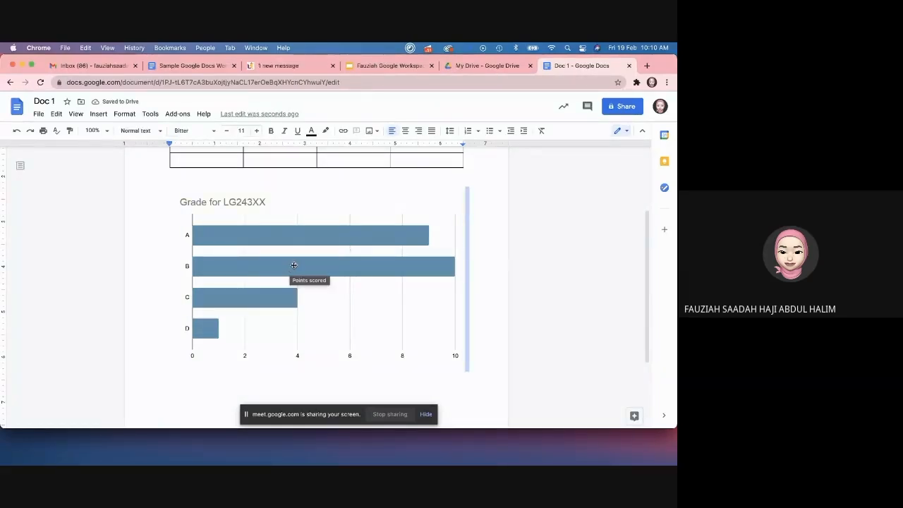
click(478, 242)
key(Return)
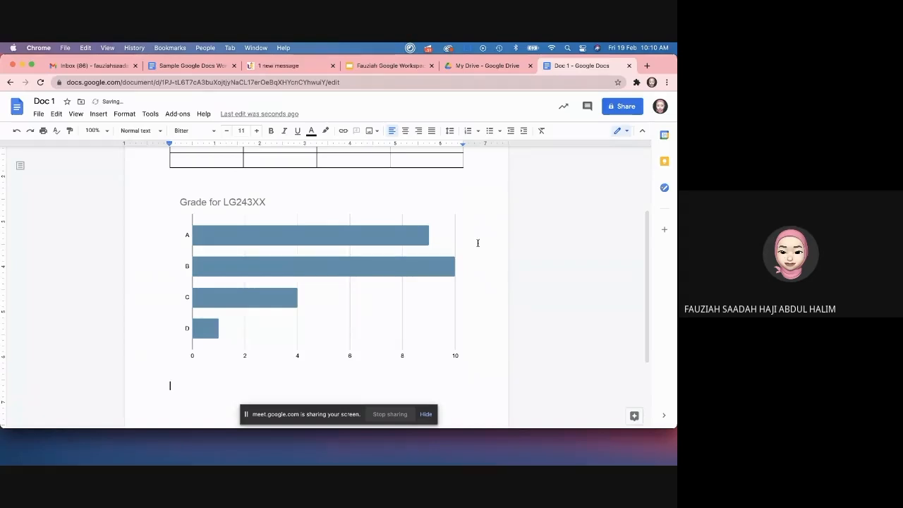
click(99, 114)
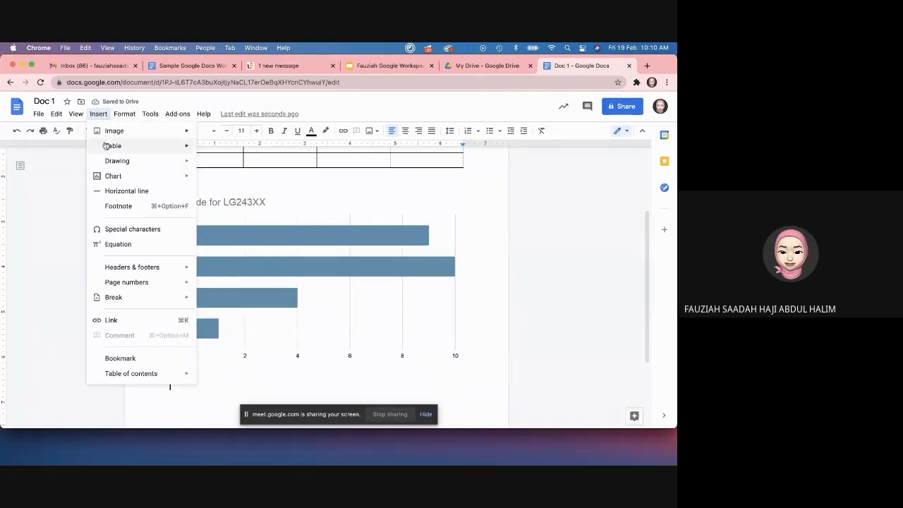
mouse_move(118, 160)
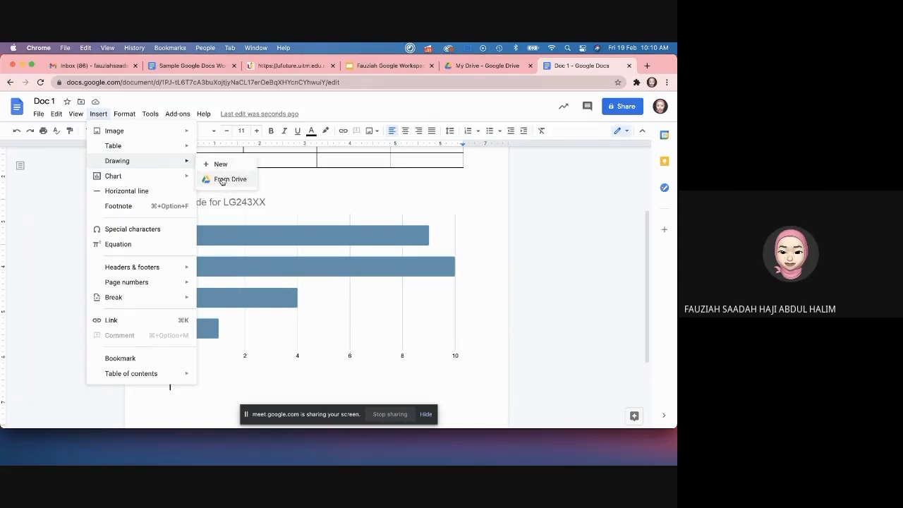
click(218, 164)
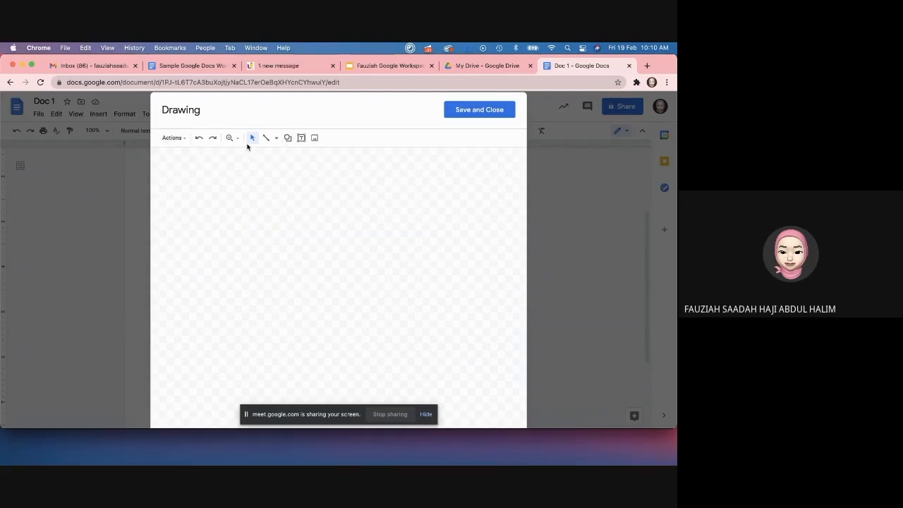
click(485, 110)
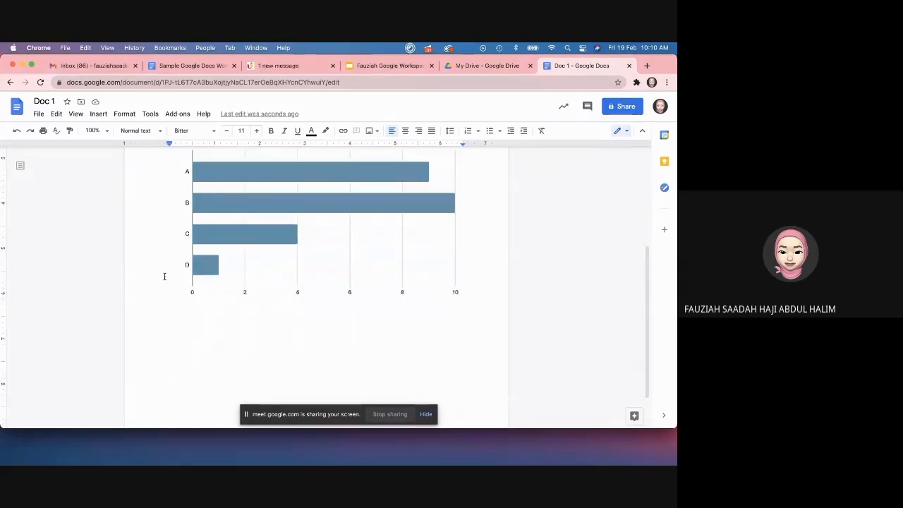
Step: Insert two blank lines between the self-introduction greeting and the table
scroll(165, 308, down, 1)
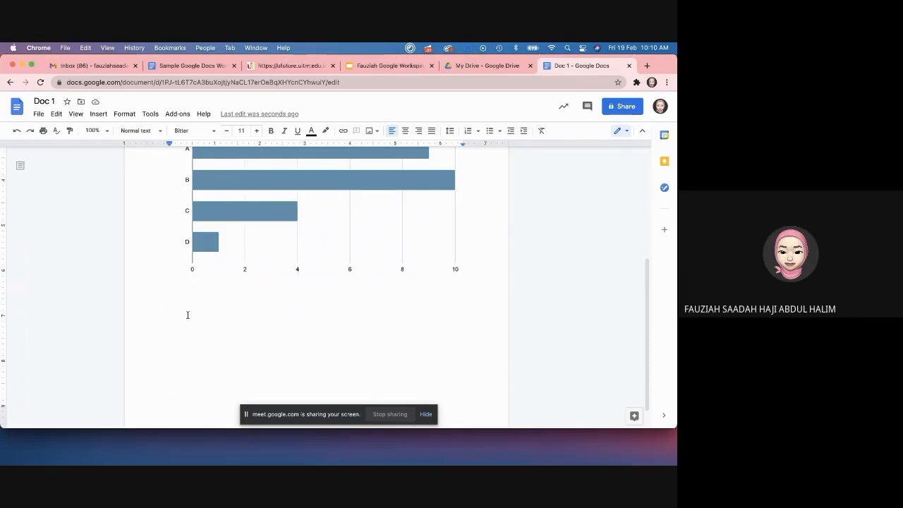
scroll(187, 315, up, 3)
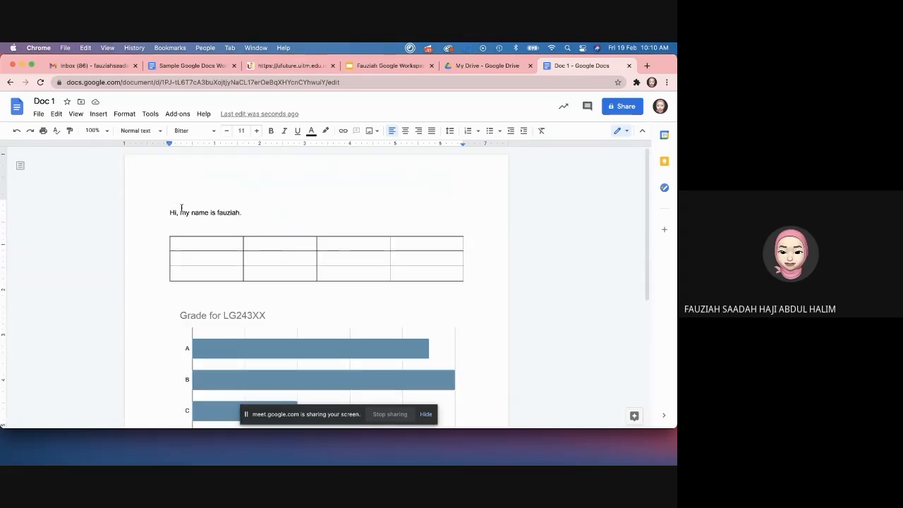
click(258, 210)
key(Return)
key(Return)
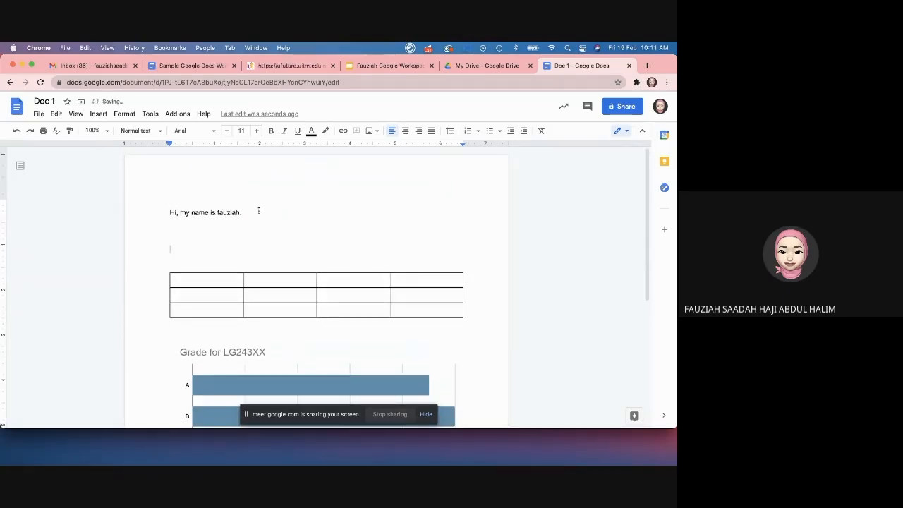
click(216, 233)
key(Return)
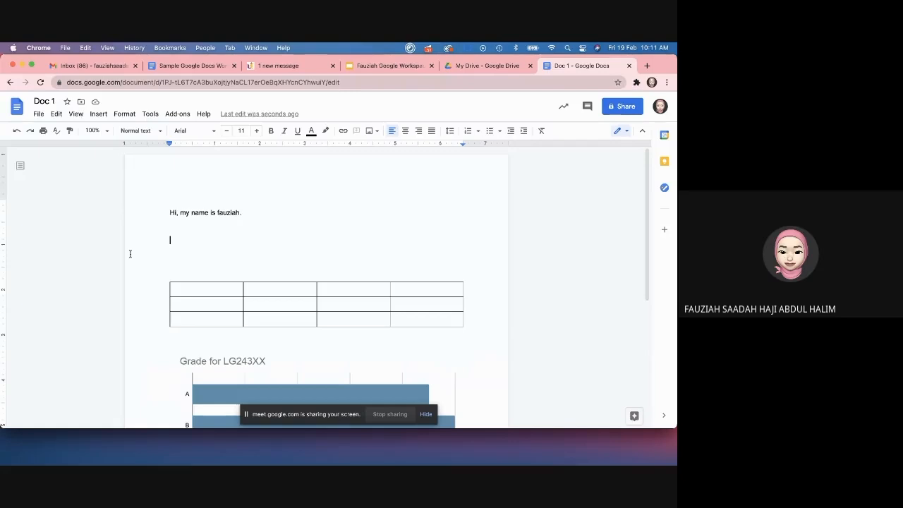
click(100, 115)
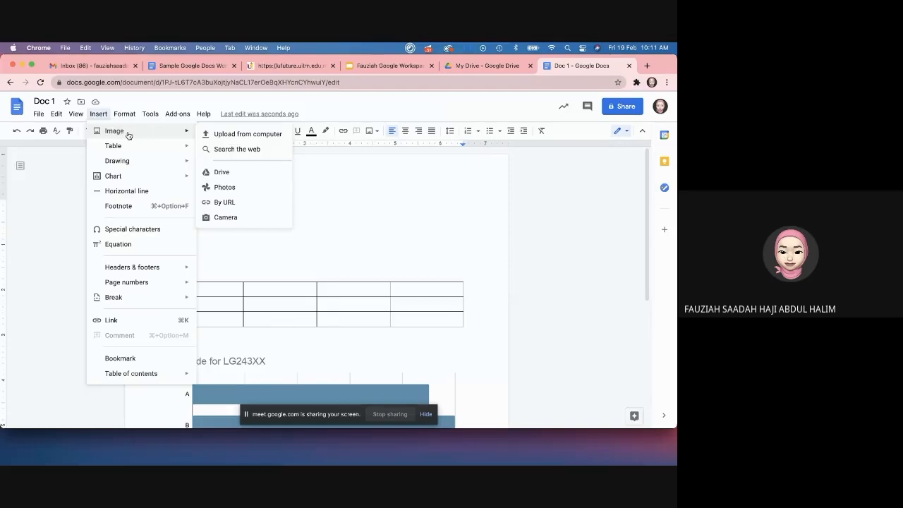
click(367, 224)
click(261, 238)
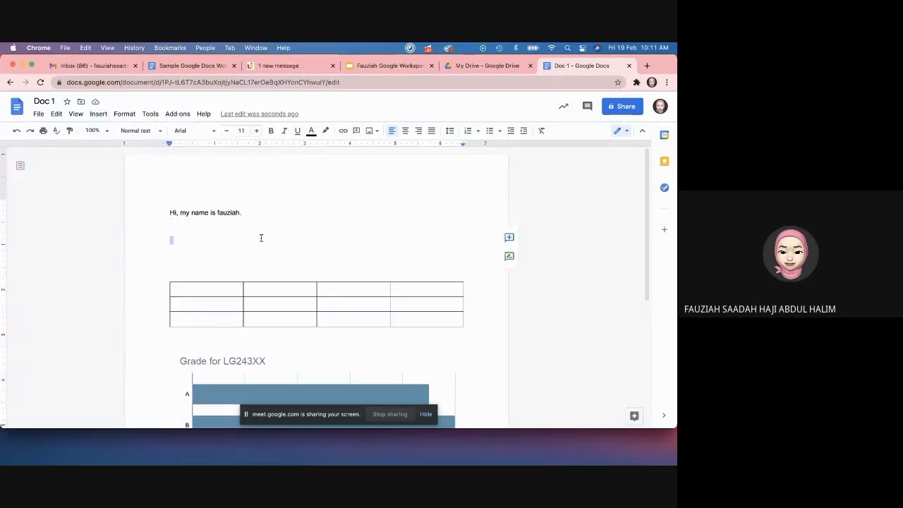
click(187, 231)
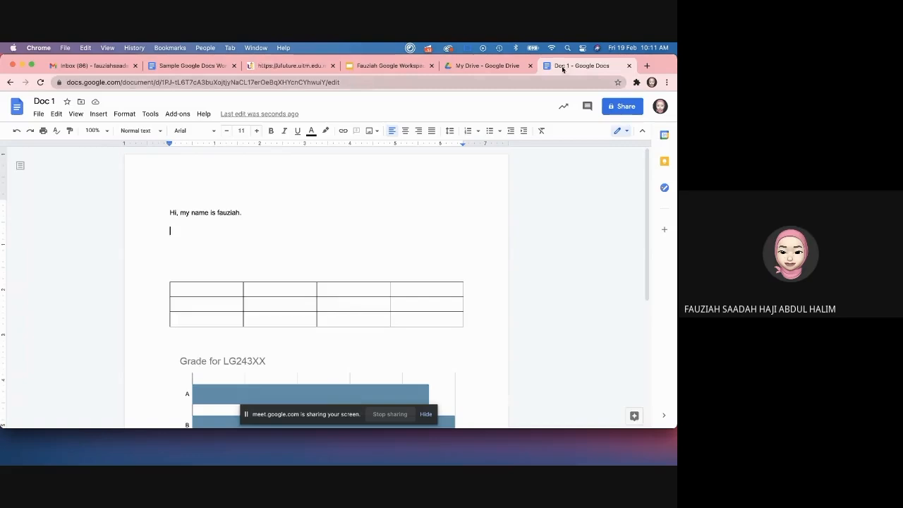
Step: Load youtube.com in a new tab, then type 'Listen to Instructions here' in Doc 1
click(645, 65)
text(you)
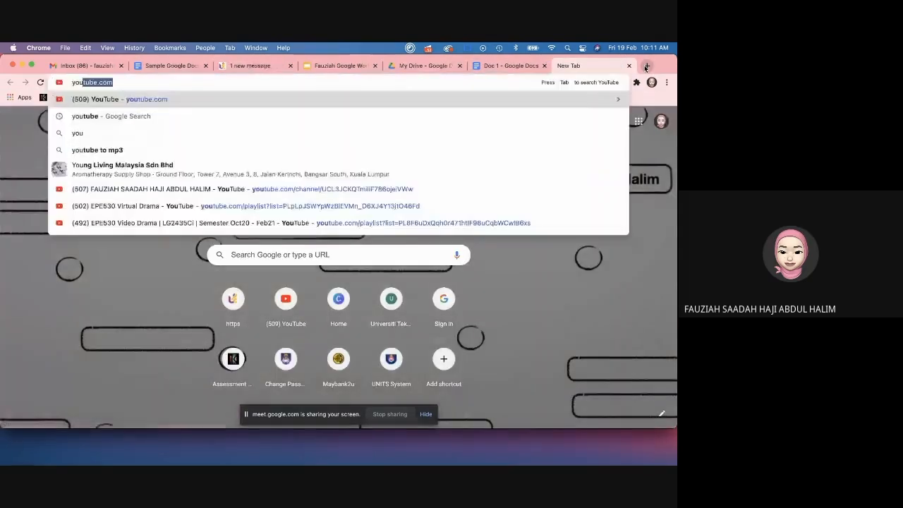
key(Return)
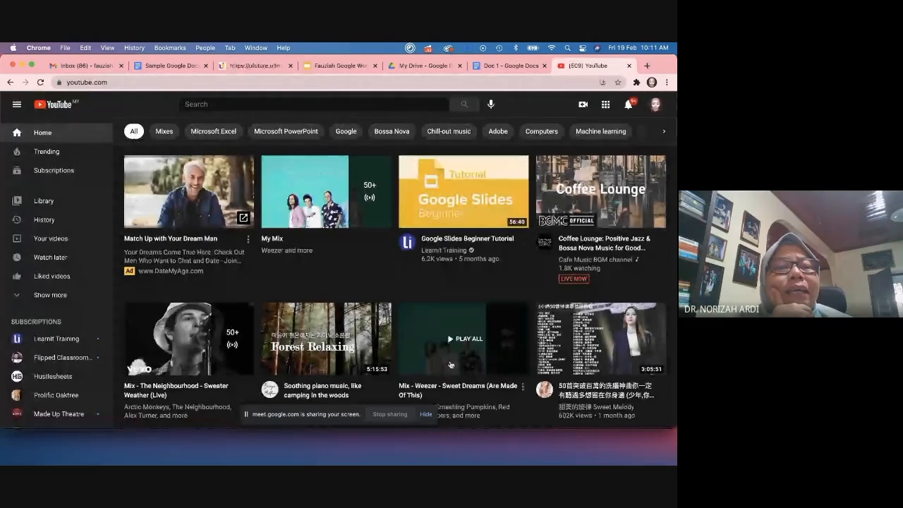
scroll(426, 389, down, 1)
click(509, 66)
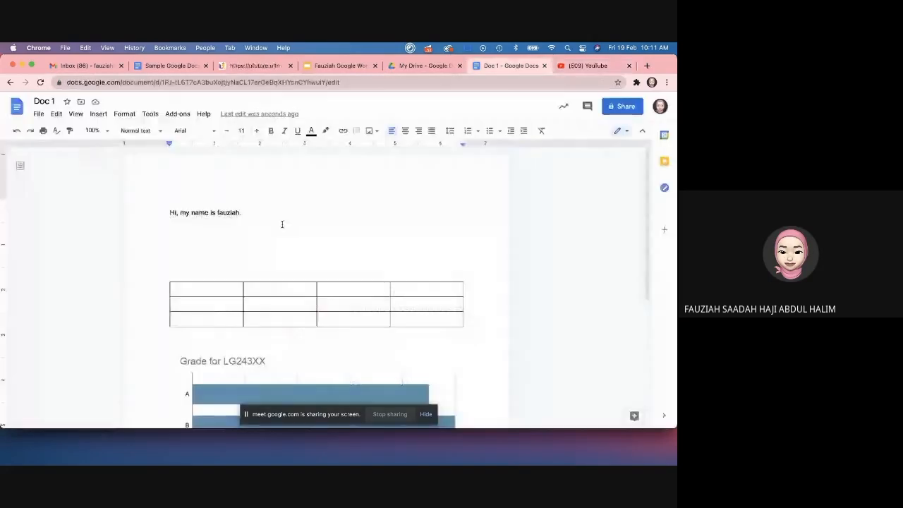
text(I)
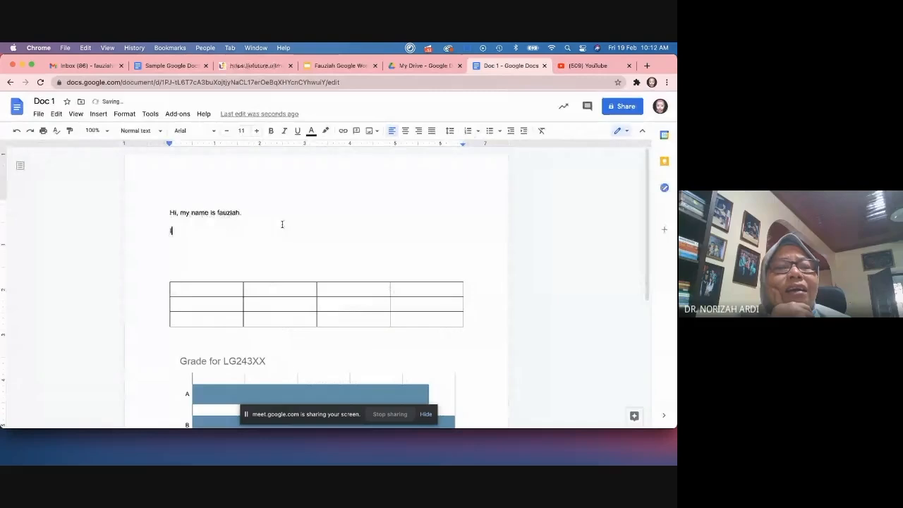
text(nstructions her)
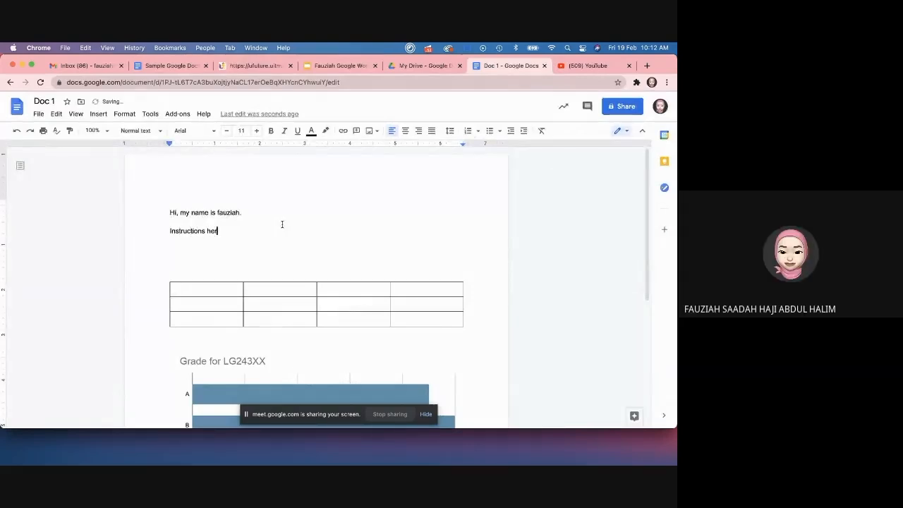
text(Listen to)
Step: Open the 'Life in a Day 2020' video, pause it, and show its share link
click(579, 71)
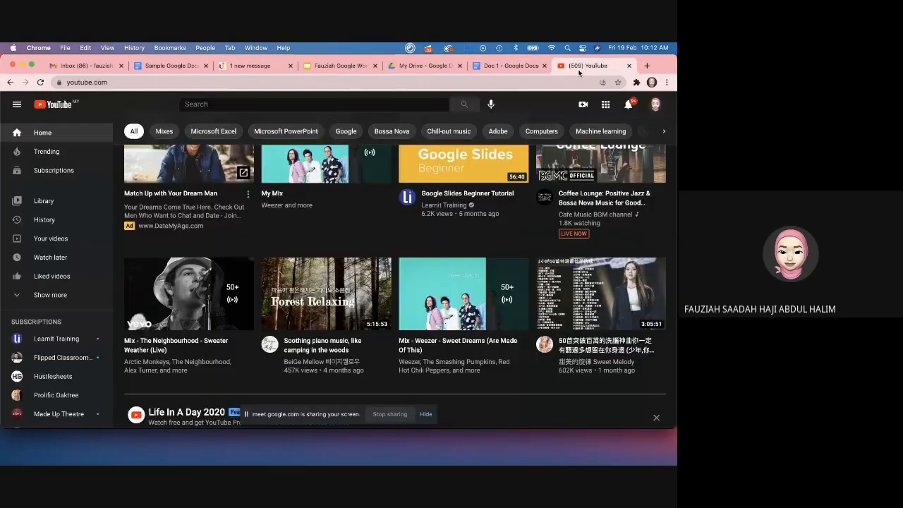
scroll(352, 282, down, 3)
click(187, 338)
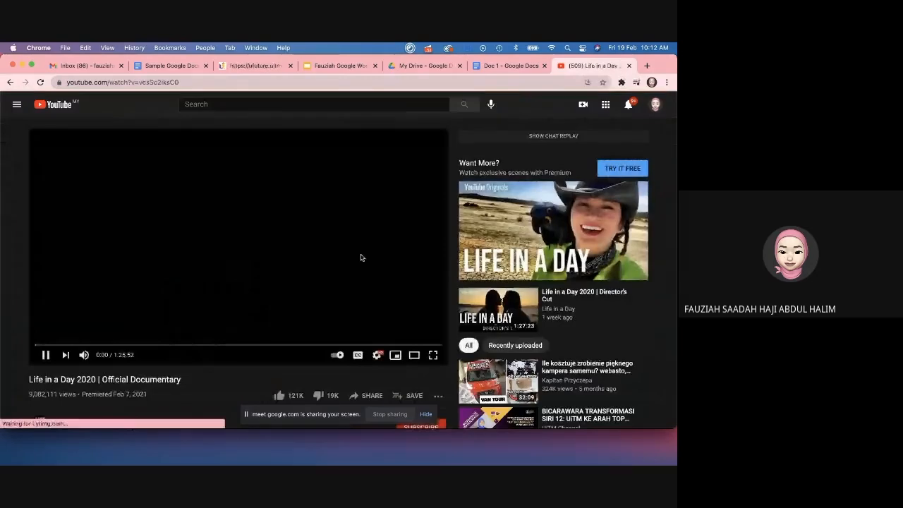
click(45, 355)
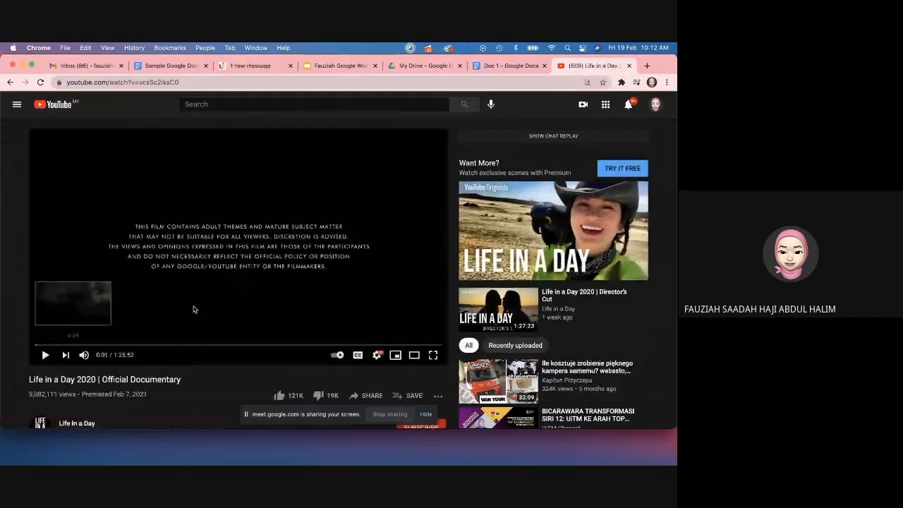
click(368, 395)
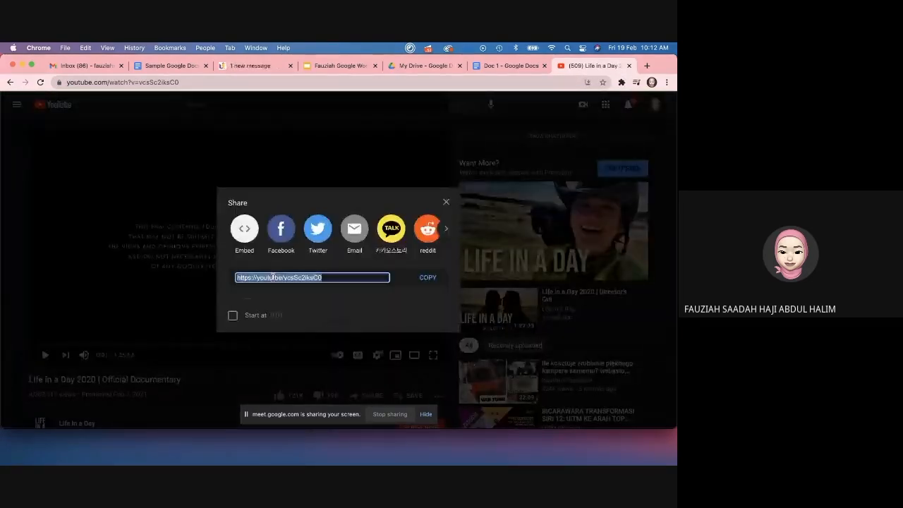
Step: Link the line 'Listen to Instructions here' to the pasted youtu.be video URL
click(508, 65)
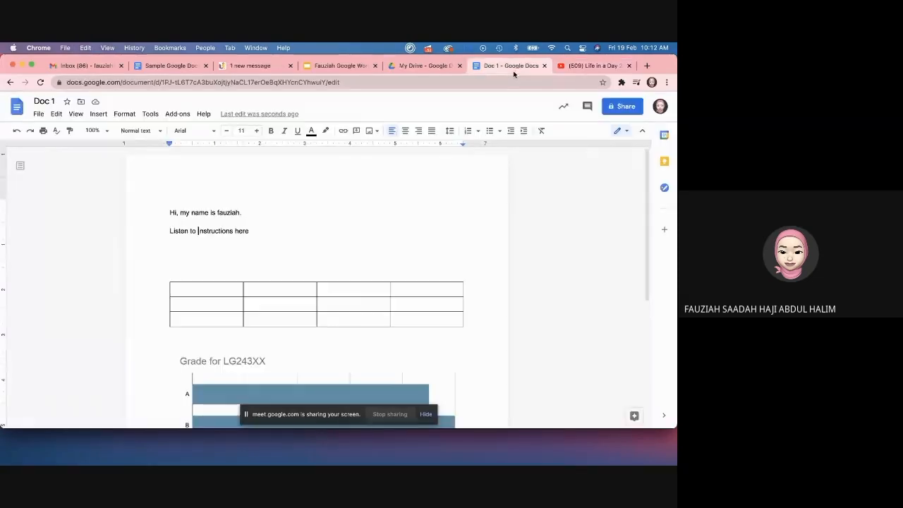
triple_click(214, 231)
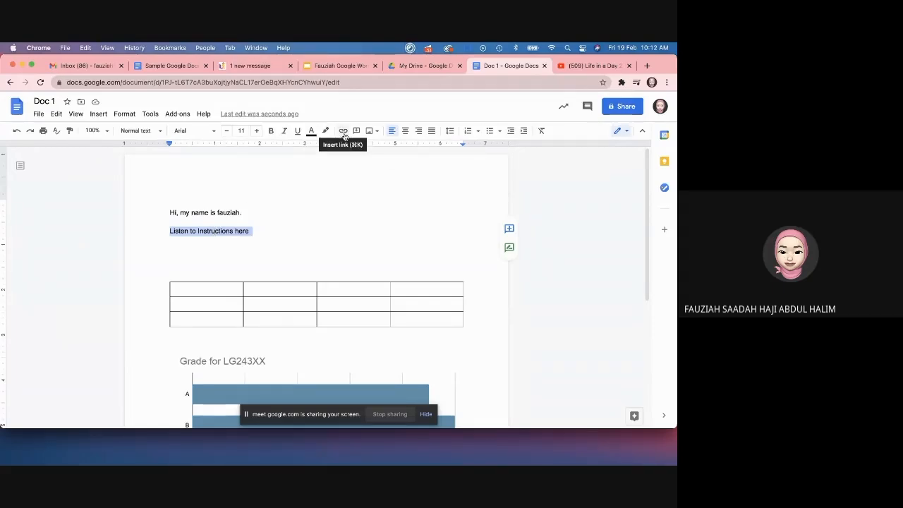
click(344, 134)
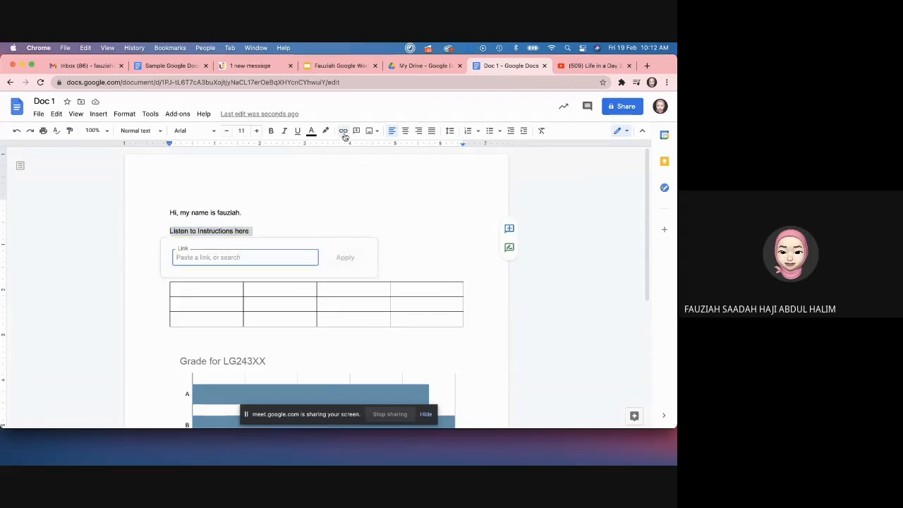
text(https://youtu.be/vcsSc2iksC0)
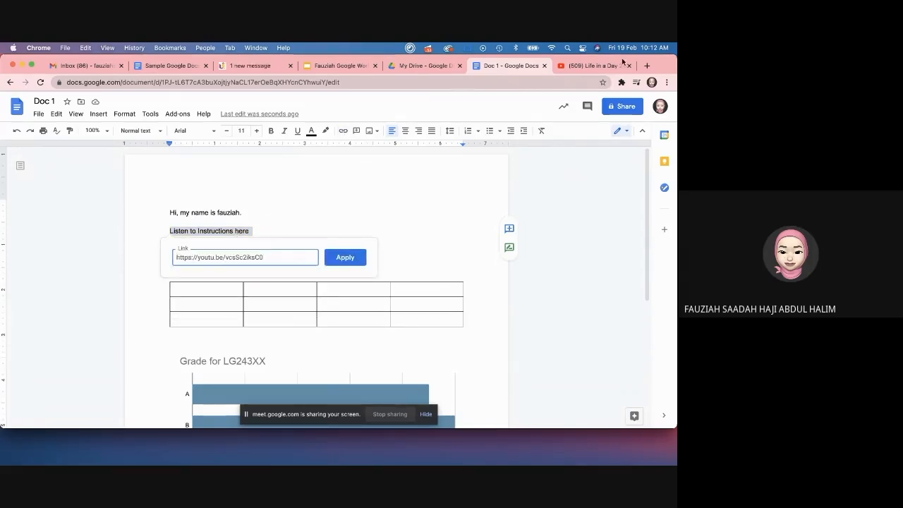
click(595, 66)
click(514, 66)
click(345, 256)
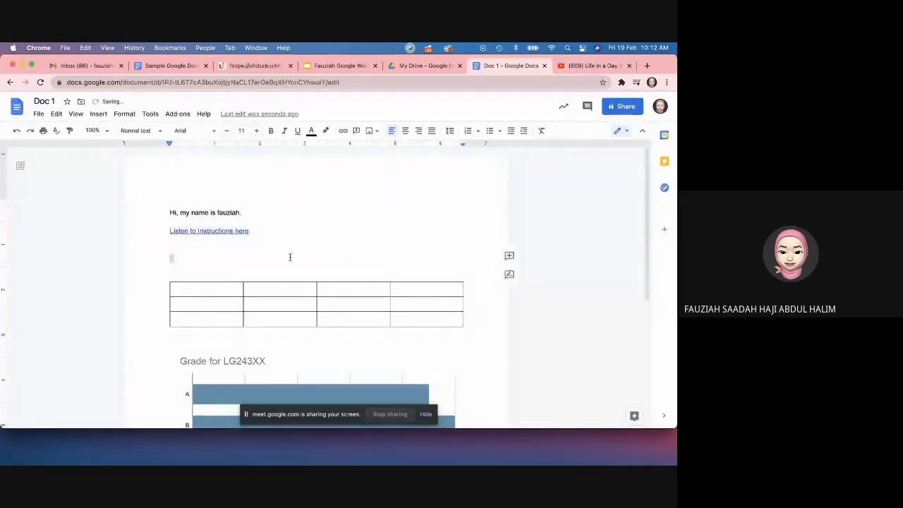
Step: Test the link by opening the video, then start a new line below it
click(230, 231)
click(229, 244)
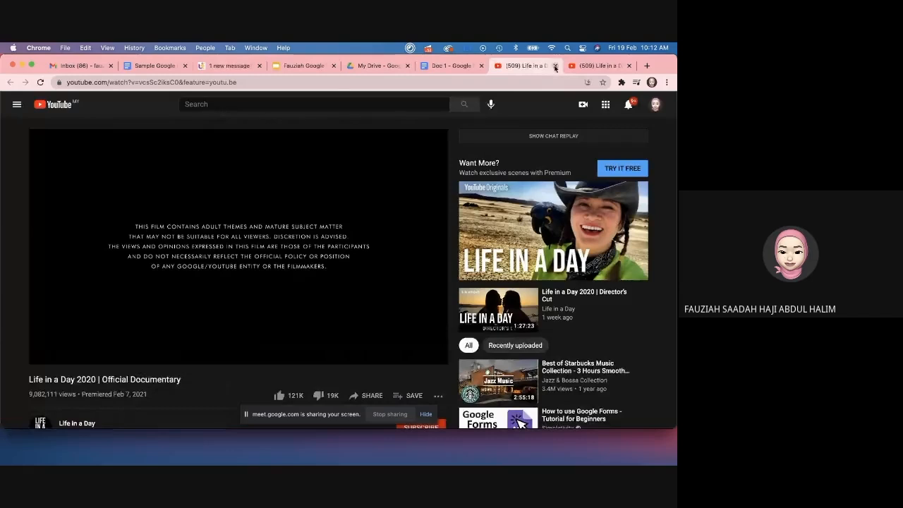
click(555, 66)
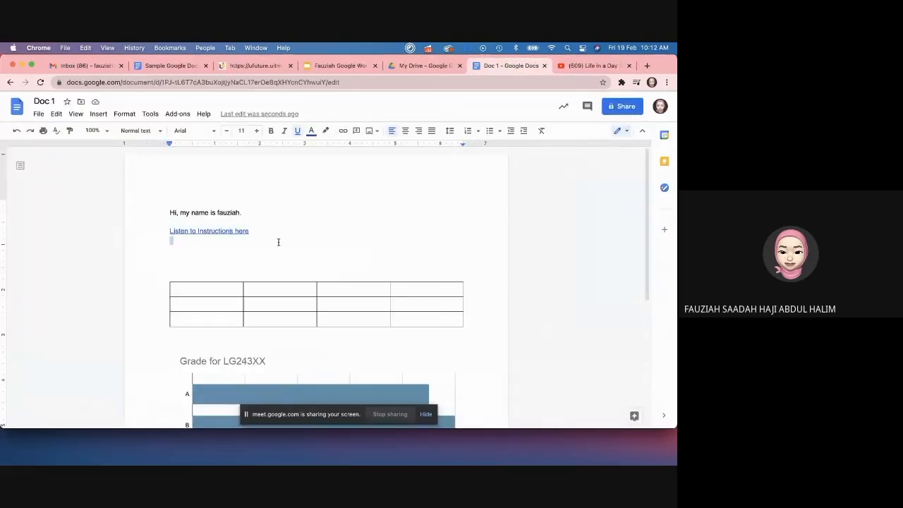
key(Return)
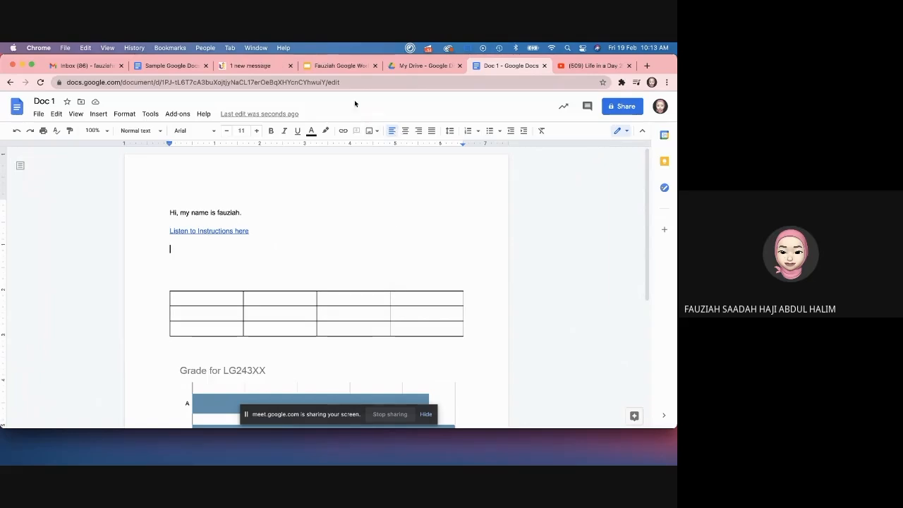
Step: Create a new blank Google Slides presentation in a new tab
click(647, 66)
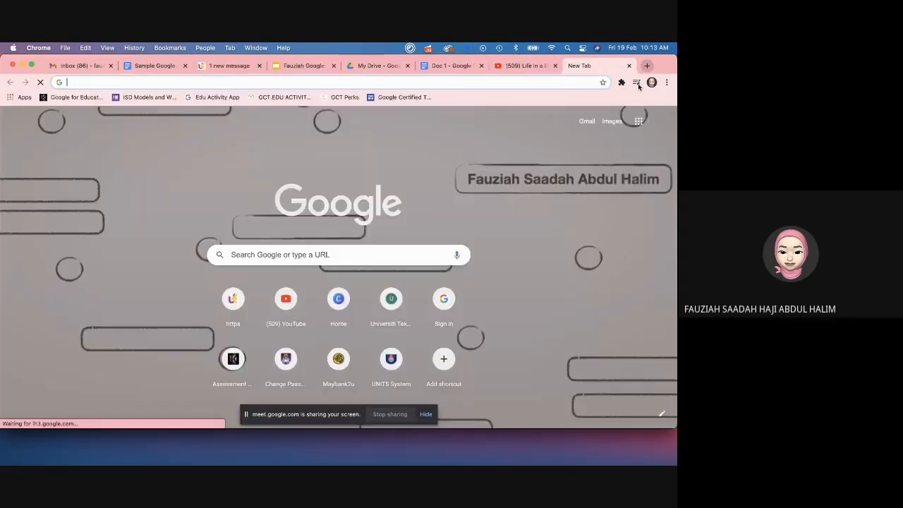
click(639, 121)
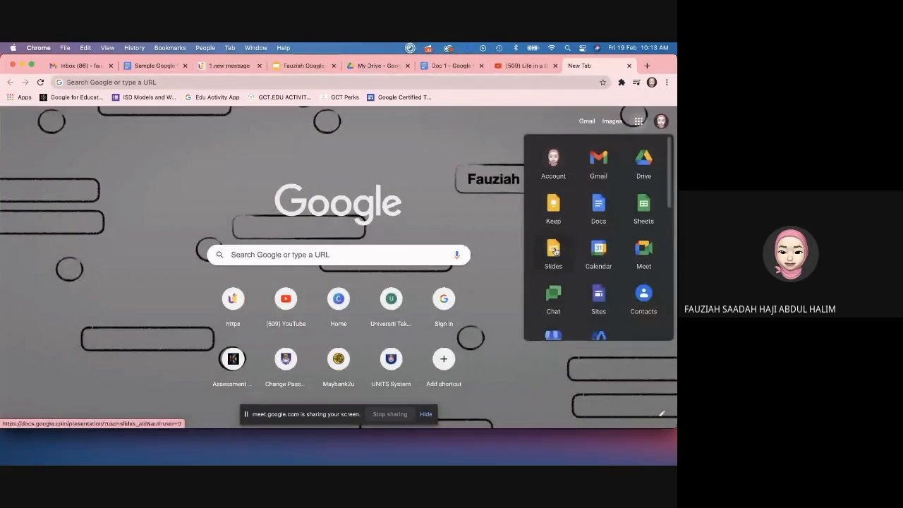
click(554, 251)
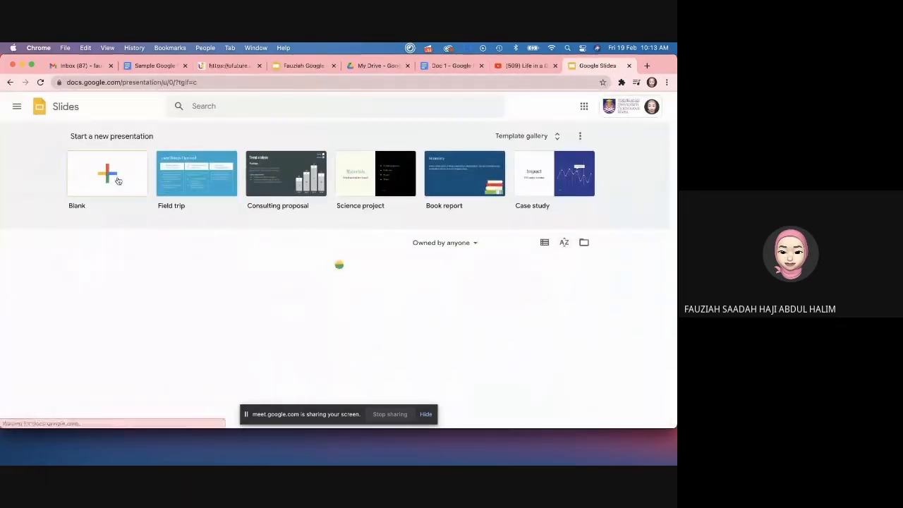
click(110, 178)
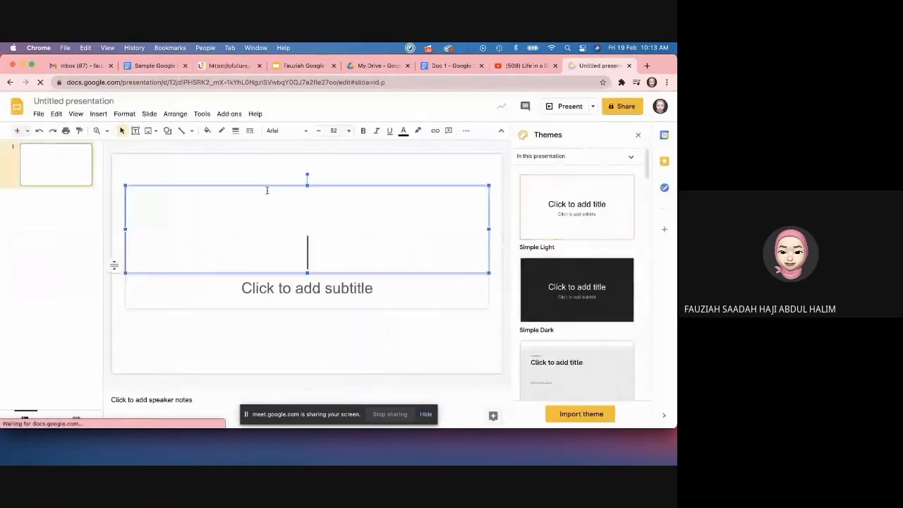
Step: Copy the Life in a Day video's share link from YouTube
click(506, 69)
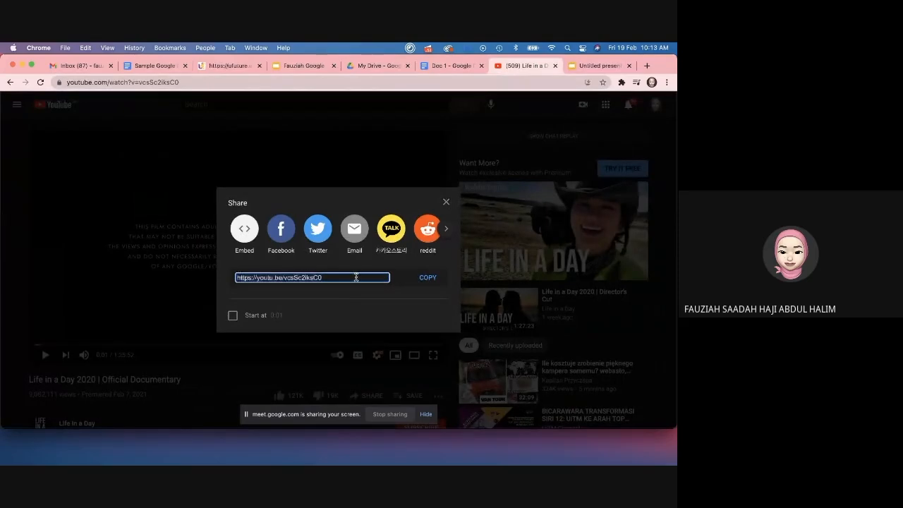
click(419, 278)
click(418, 277)
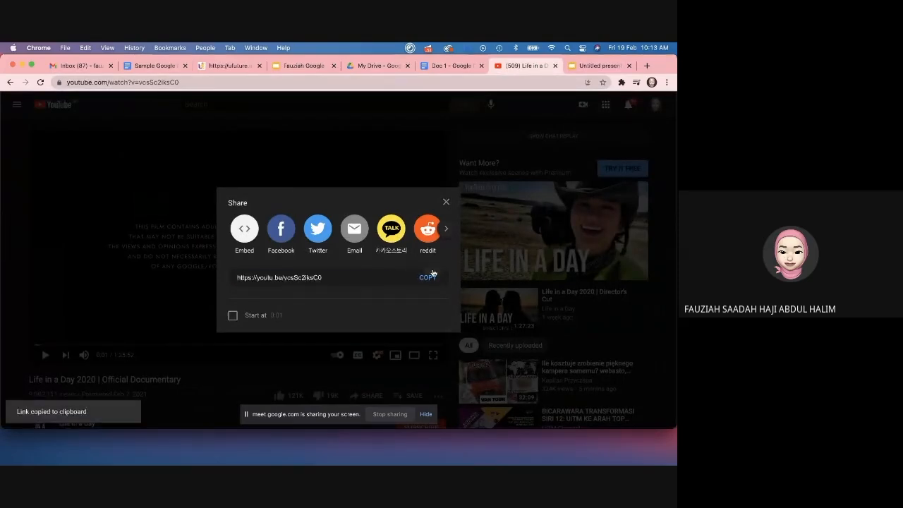
Step: Insert the copied Life in a Day YouTube link as a video on the first slide
click(601, 67)
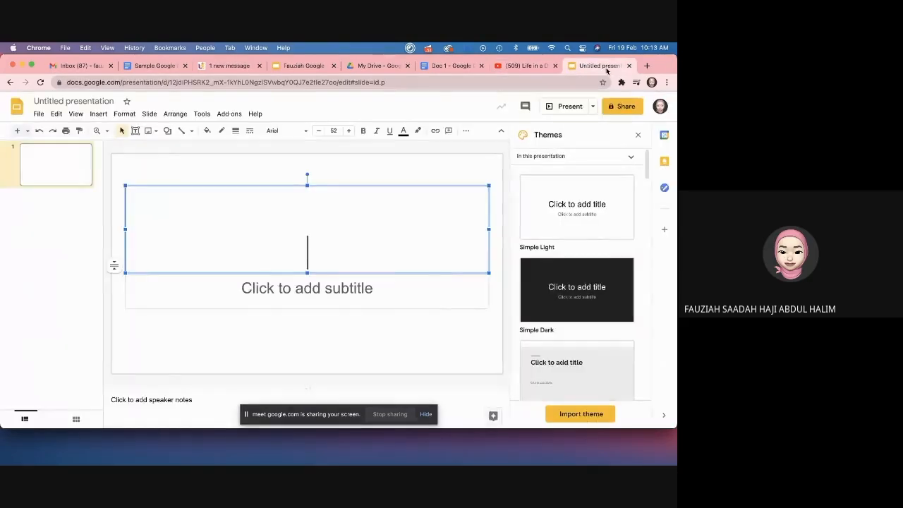
click(182, 344)
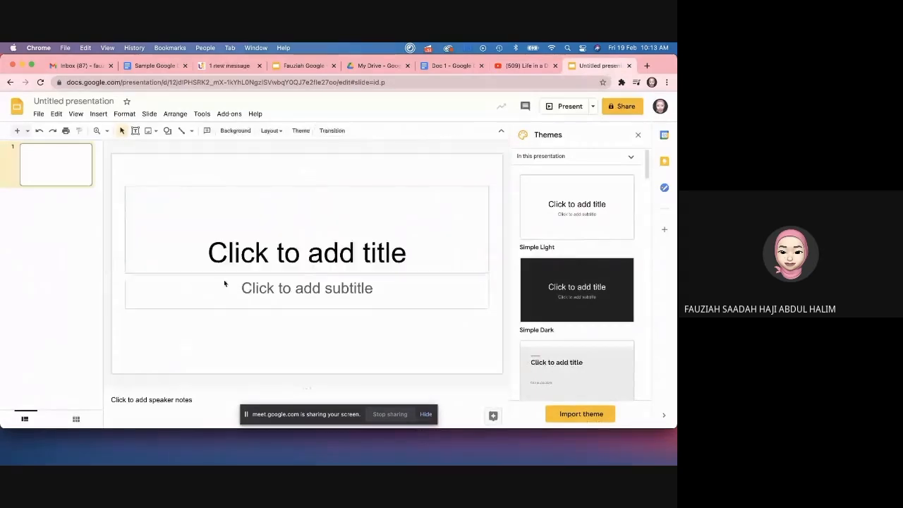
click(98, 114)
click(110, 178)
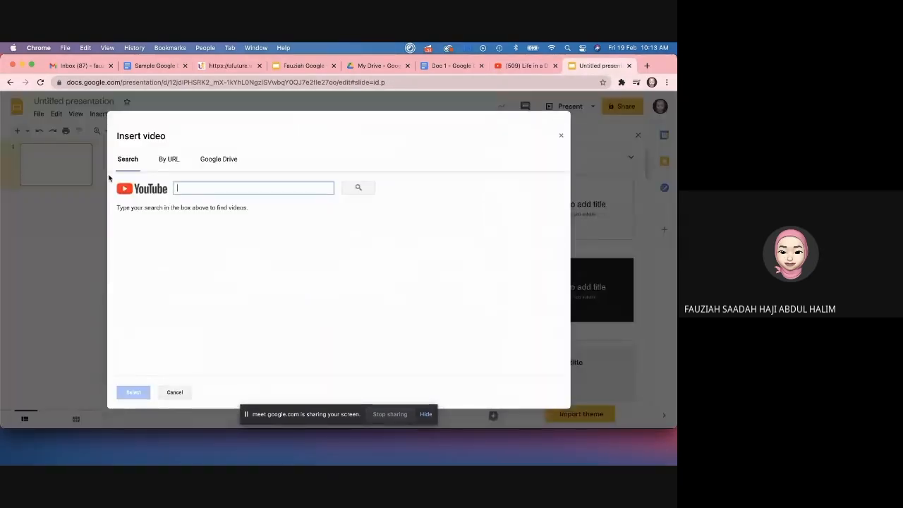
click(168, 159)
key(super+v)
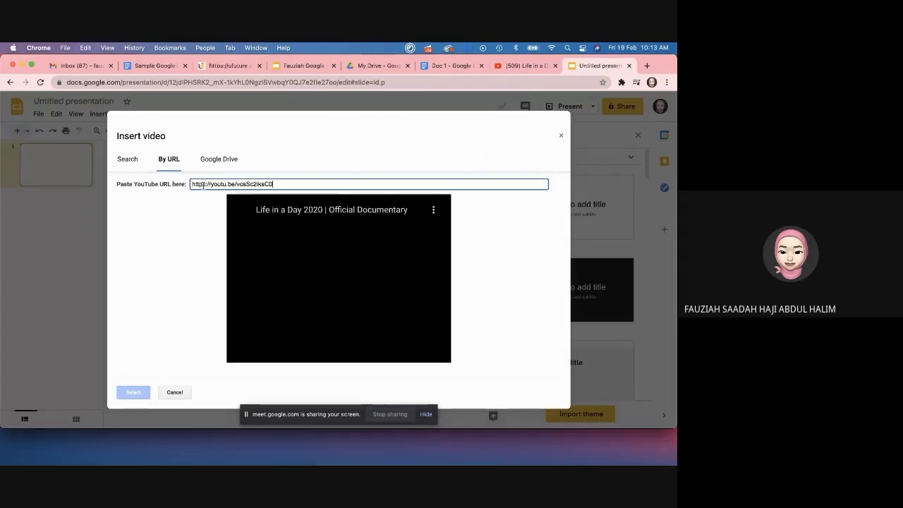
click(133, 391)
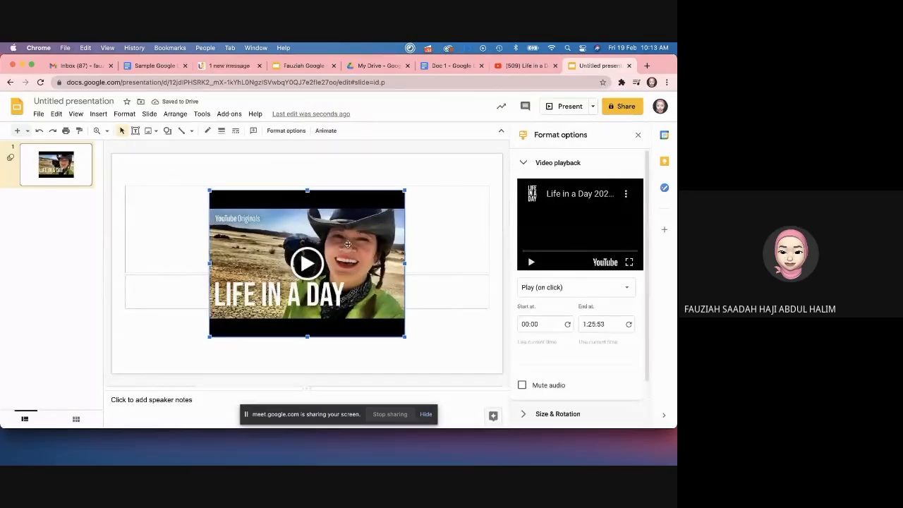
Step: Select the inserted video on the slide to show its playback options
click(368, 210)
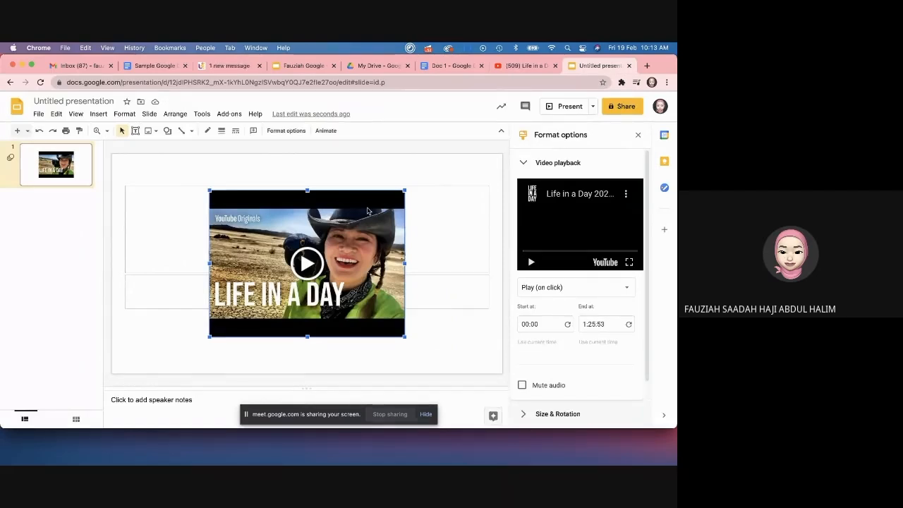
click(423, 175)
click(356, 224)
Step: In Doc 1, start a new drawing and paste the Life in a Day thumbnail, moved up-left
click(447, 67)
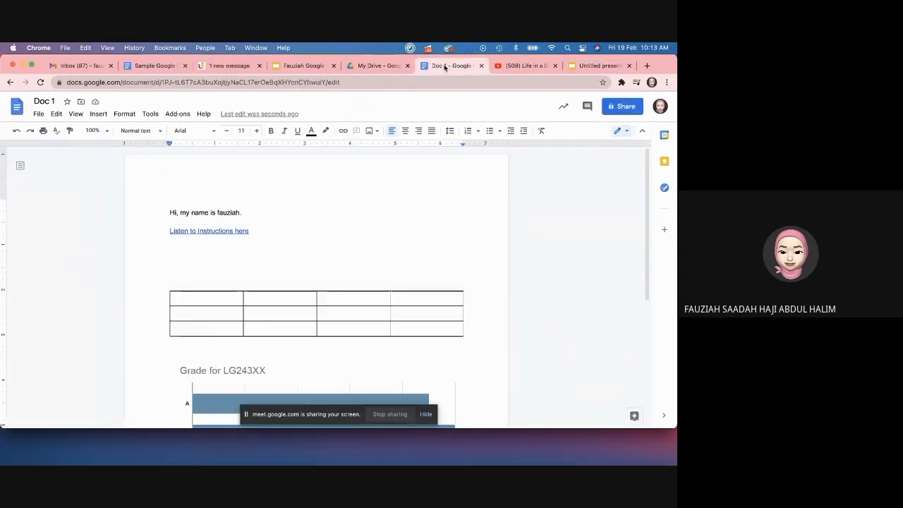
click(107, 114)
mouse_move(110, 164)
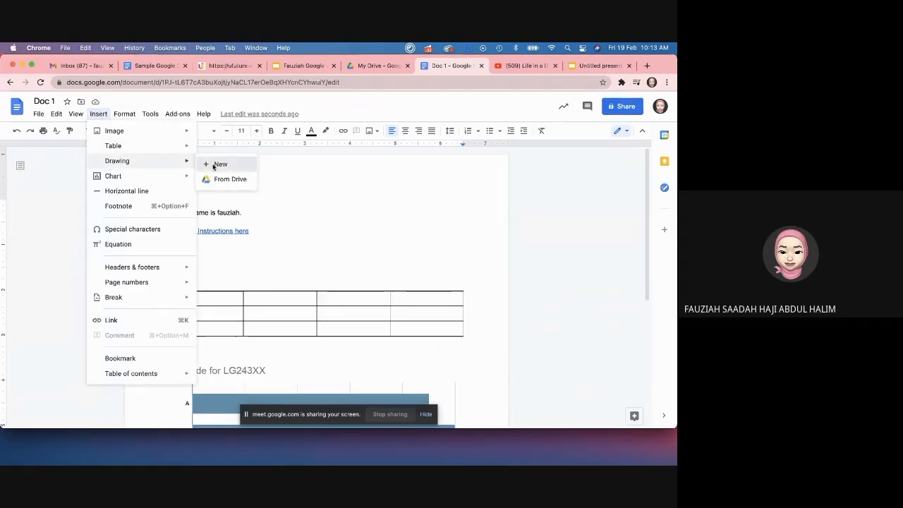
click(216, 164)
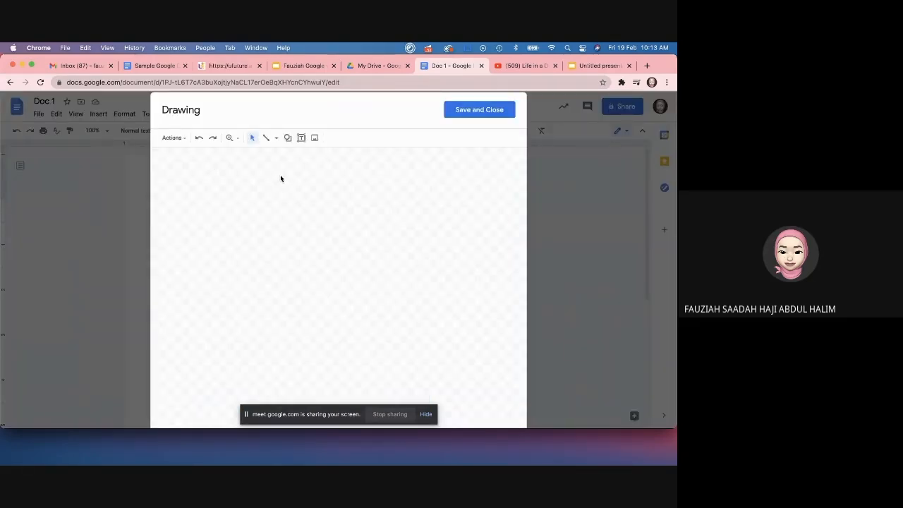
key(super+v)
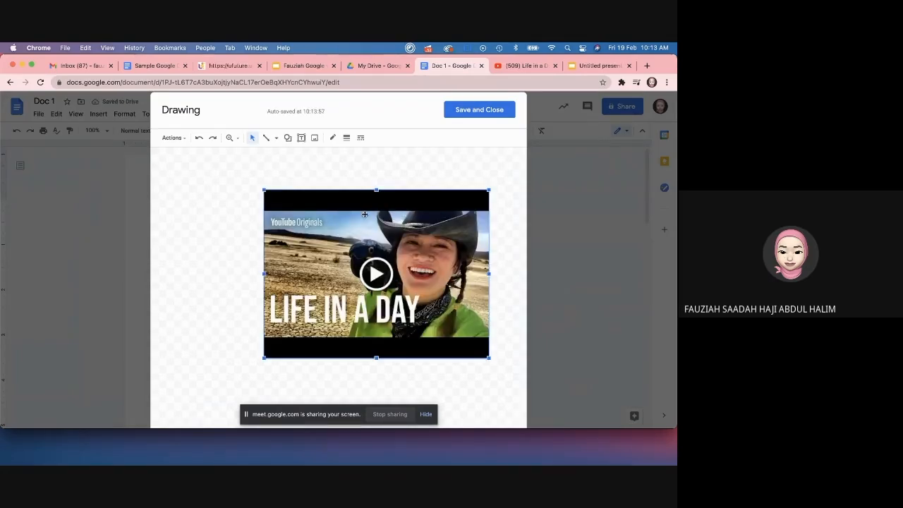
drag(388, 219, 351, 194)
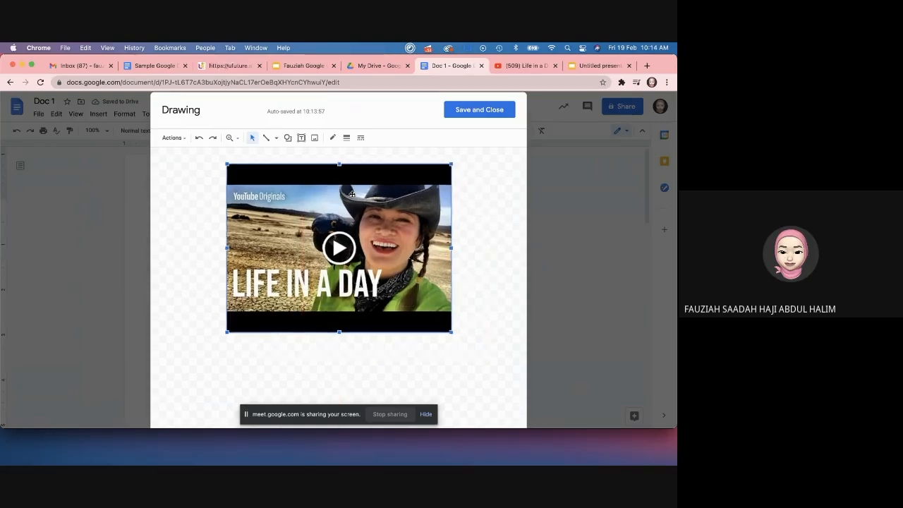
click(504, 204)
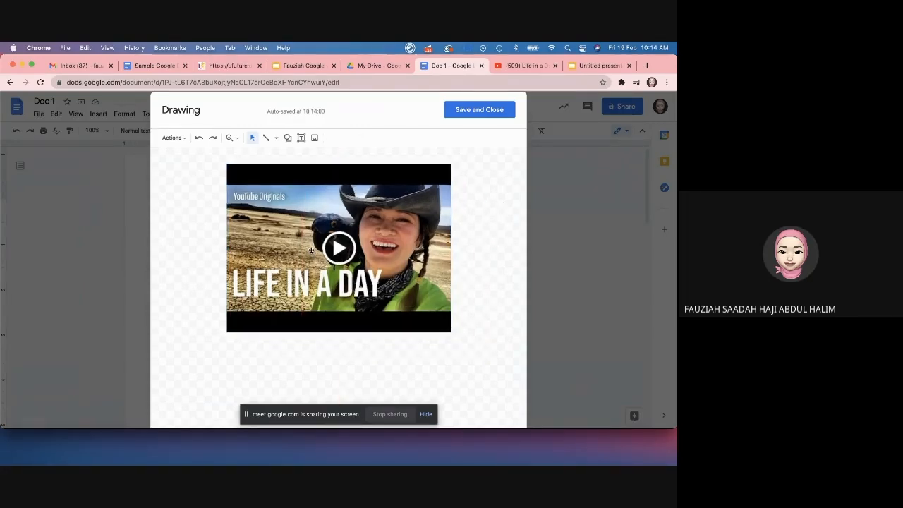
Step: Save the drawing into Doc 1 and place the cursor above the link
click(481, 111)
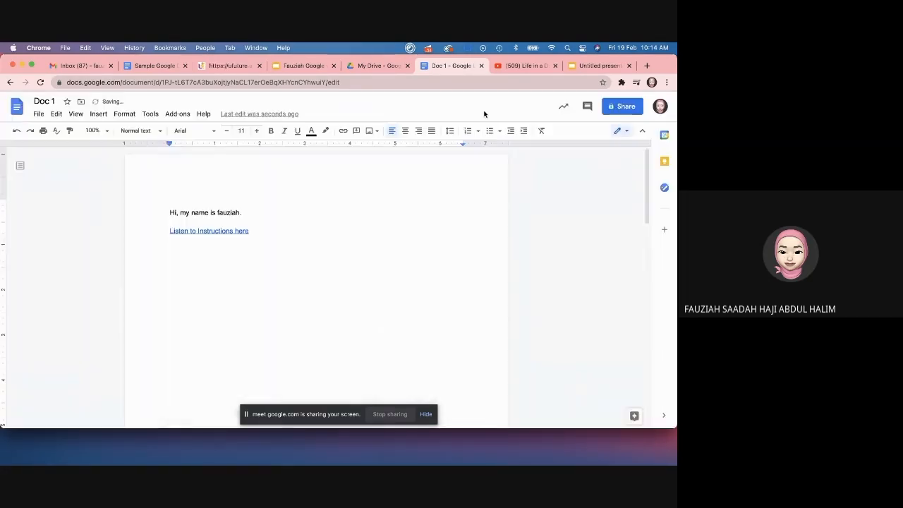
scroll(455, 284, down, 5)
scroll(455, 284, up, 3)
scroll(454, 284, down, 3)
scroll(455, 284, up, 3)
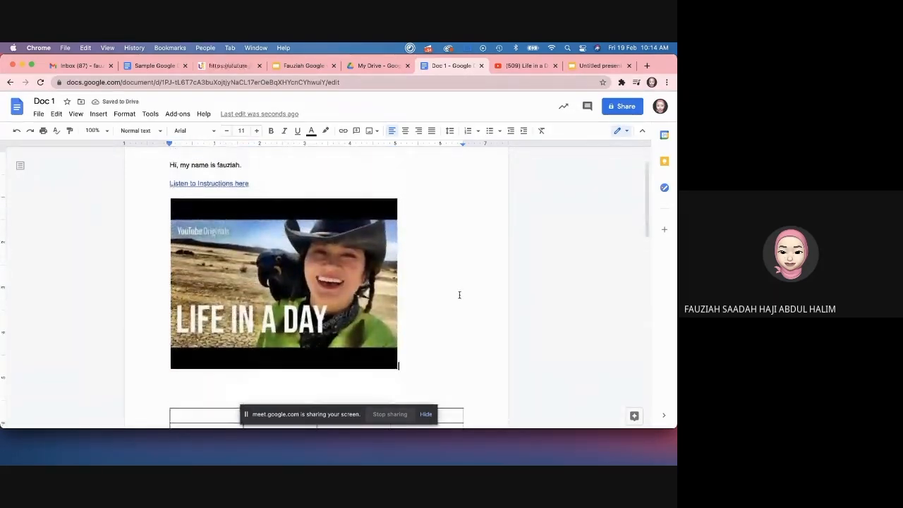
click(267, 175)
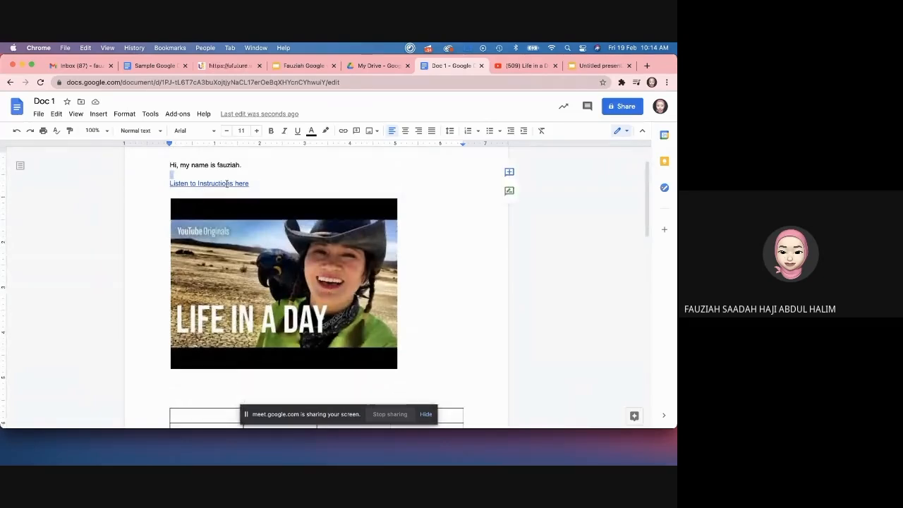
Step: Reopen the Life in a Day thumbnail drawing in the Drawing editor
scroll(236, 221, down, 2)
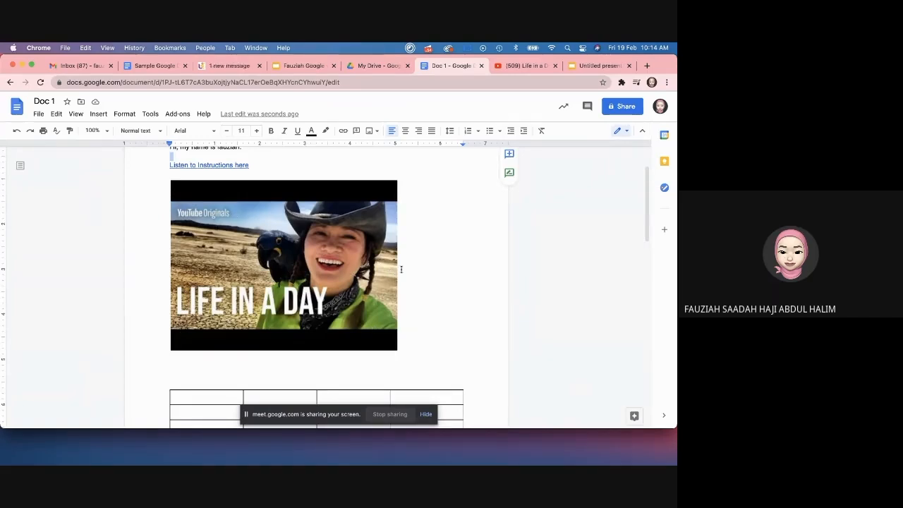
click(300, 280)
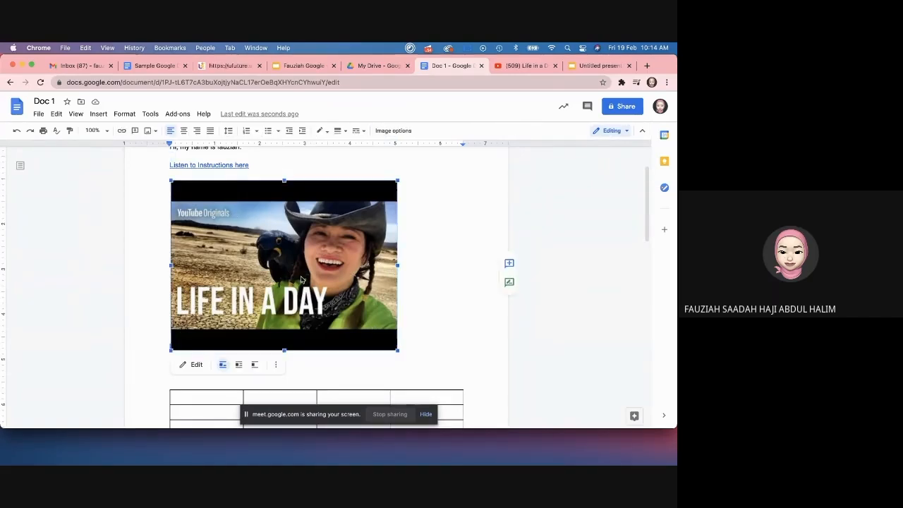
click(463, 233)
double_click(289, 261)
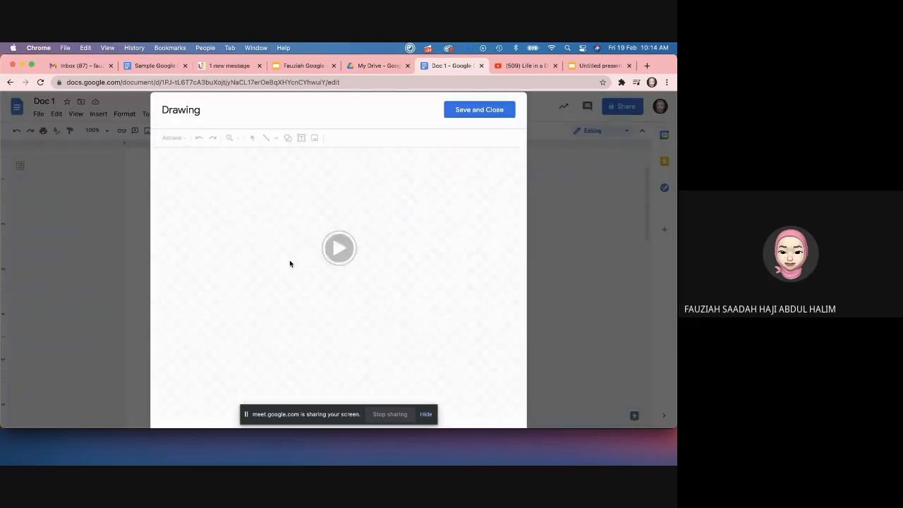
Step: Play the Life in a Day preview, save the drawing into Doc 1, and return to the top
click(339, 247)
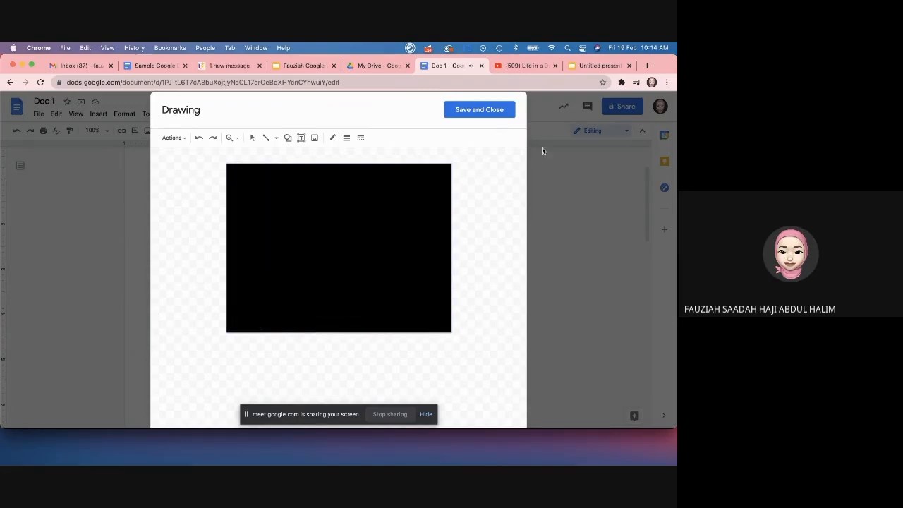
click(497, 113)
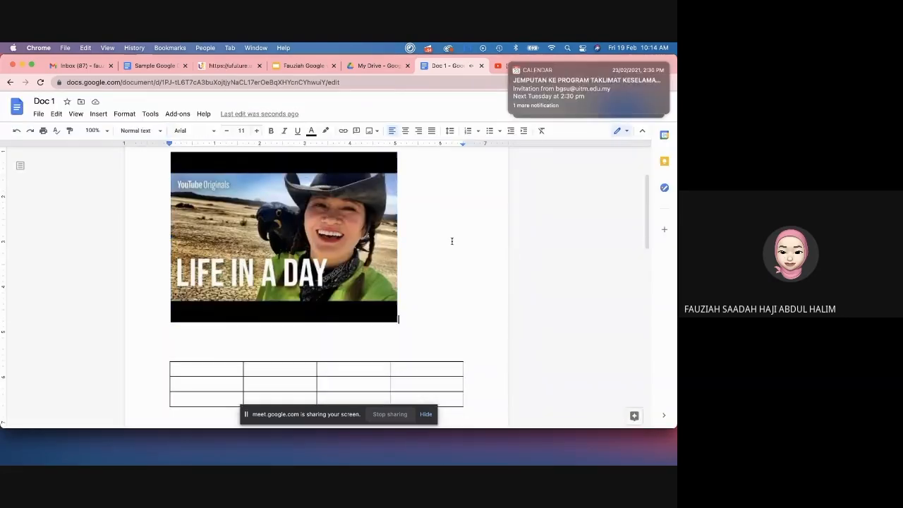
scroll(452, 241, up, 1)
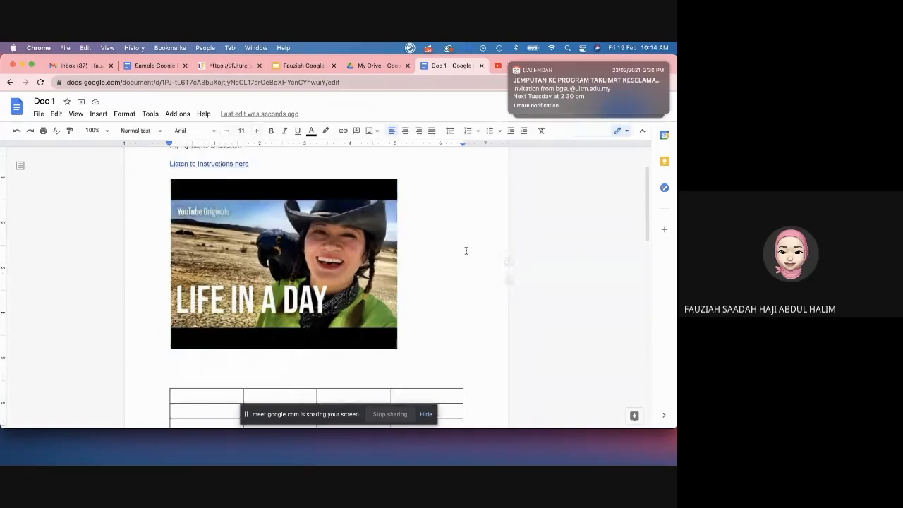
scroll(465, 251, up, 2)
Step: Rename the Slides presentation to 'instructions'
mouse_move(511, 66)
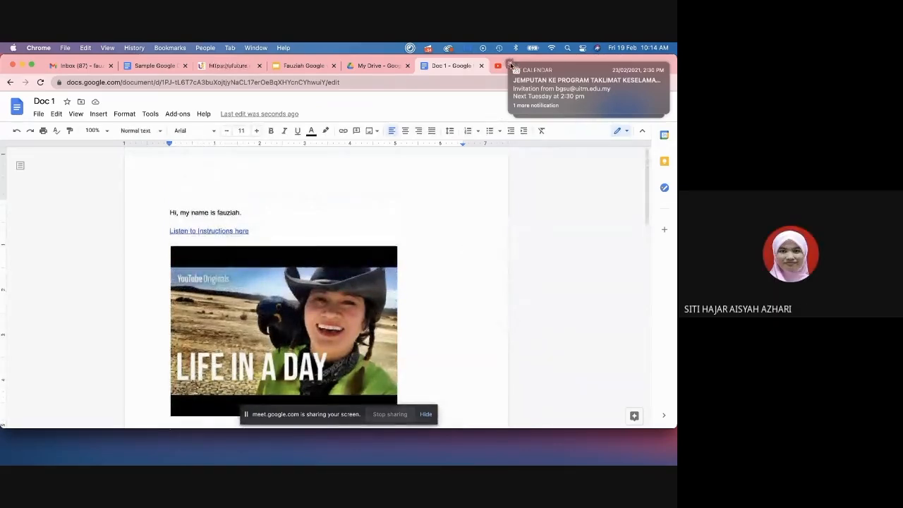
click(519, 71)
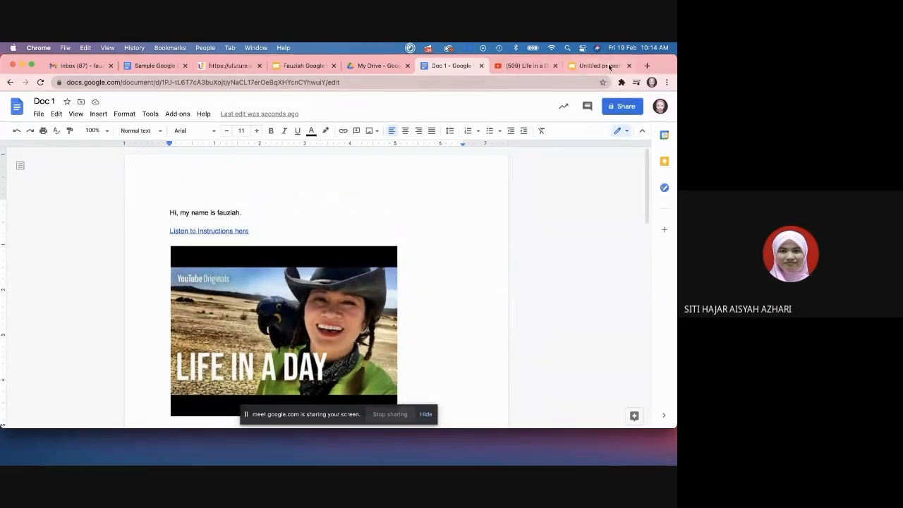
click(610, 67)
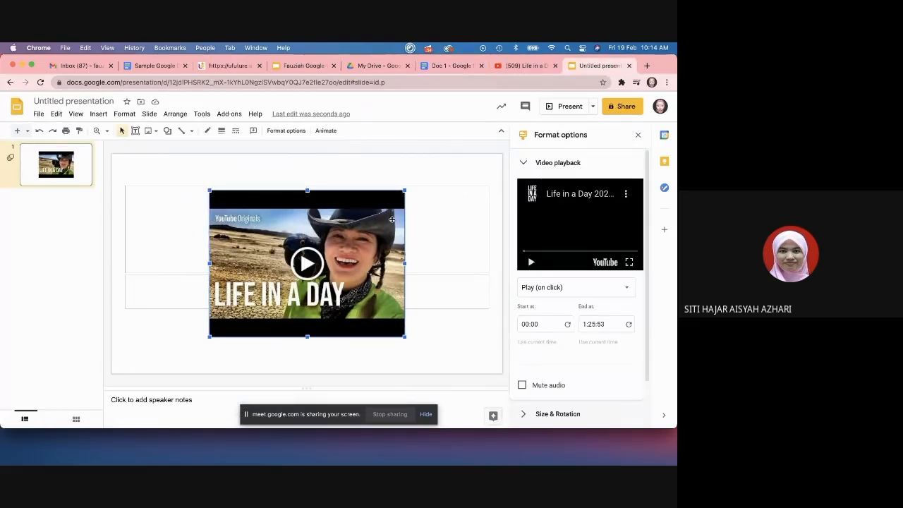
click(440, 176)
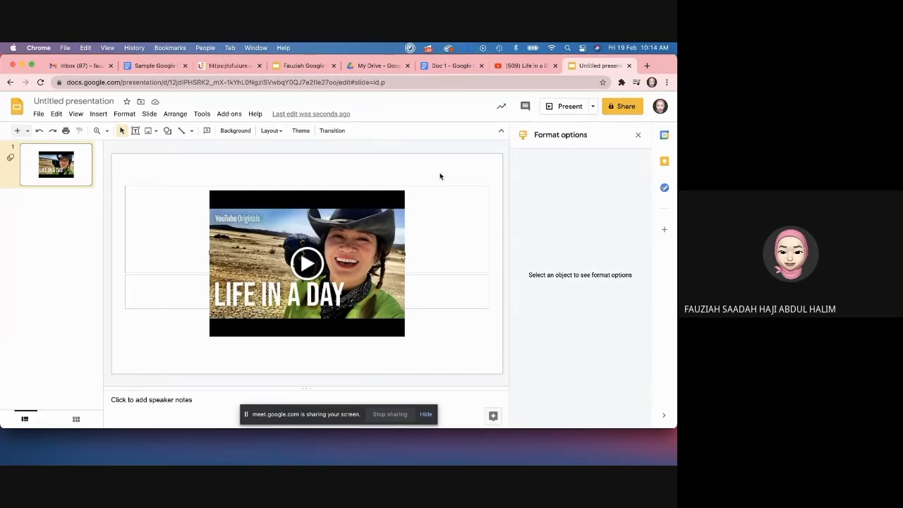
click(97, 102)
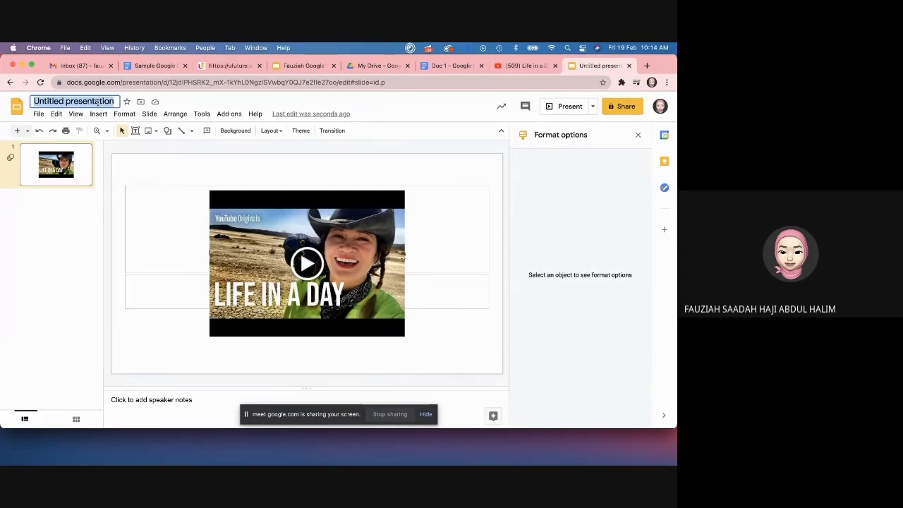
text(instructions)
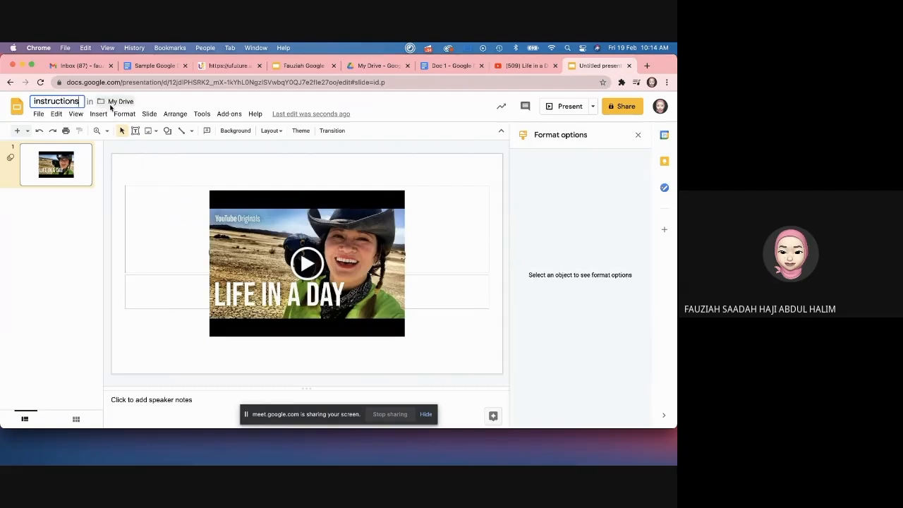
click(486, 182)
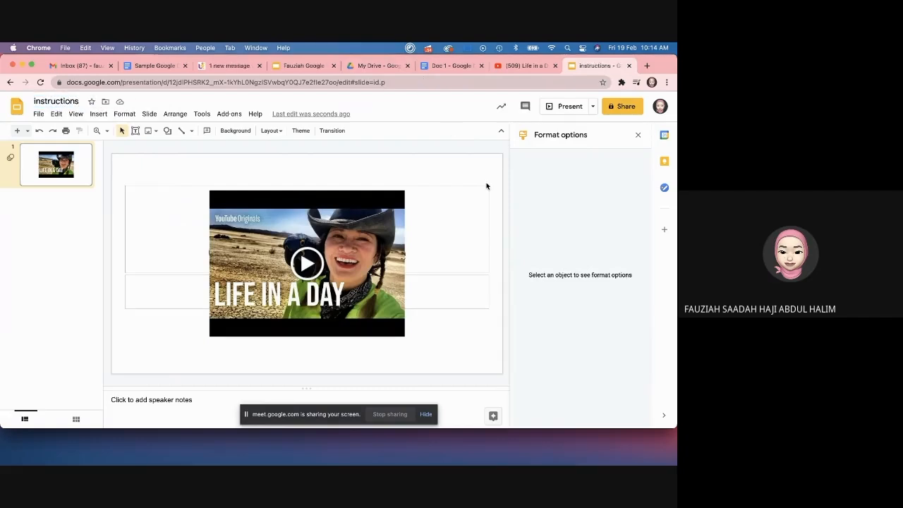
Step: Set link sharing to Anyone with the link as Viewer, then close the presentation
click(633, 115)
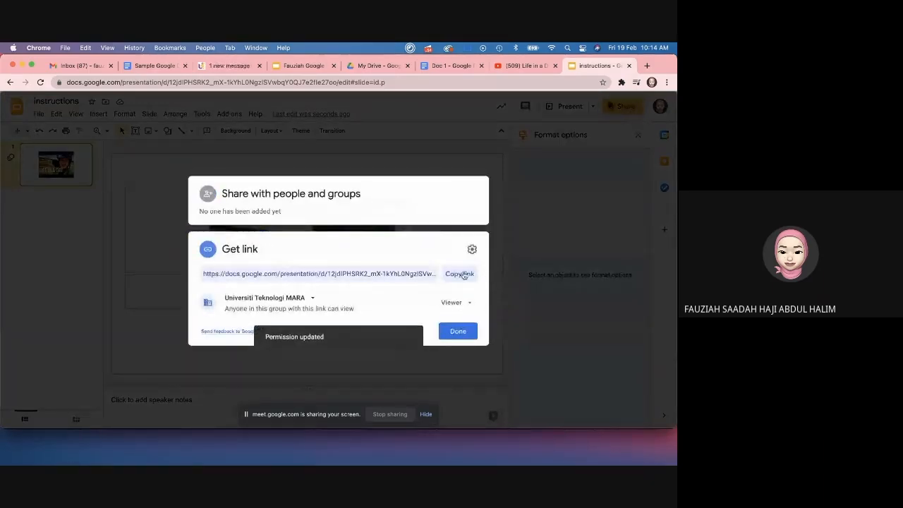
click(320, 301)
click(317, 299)
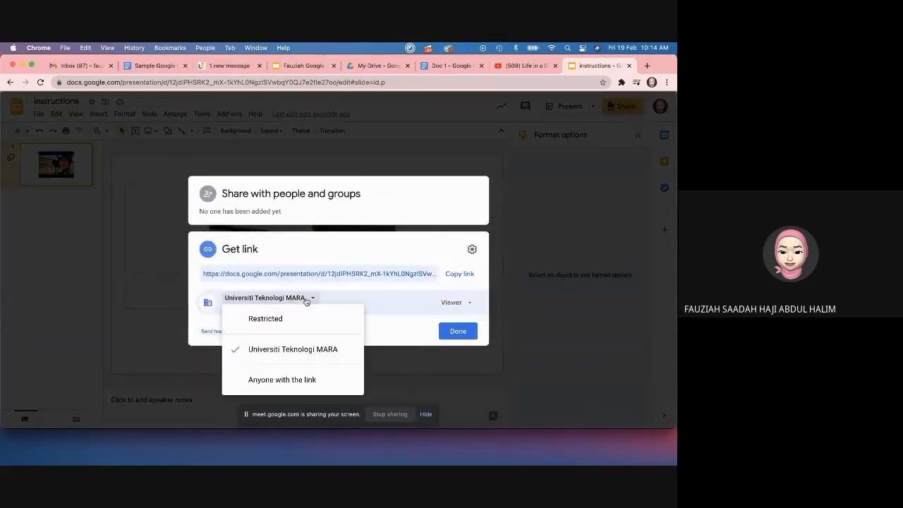
click(289, 378)
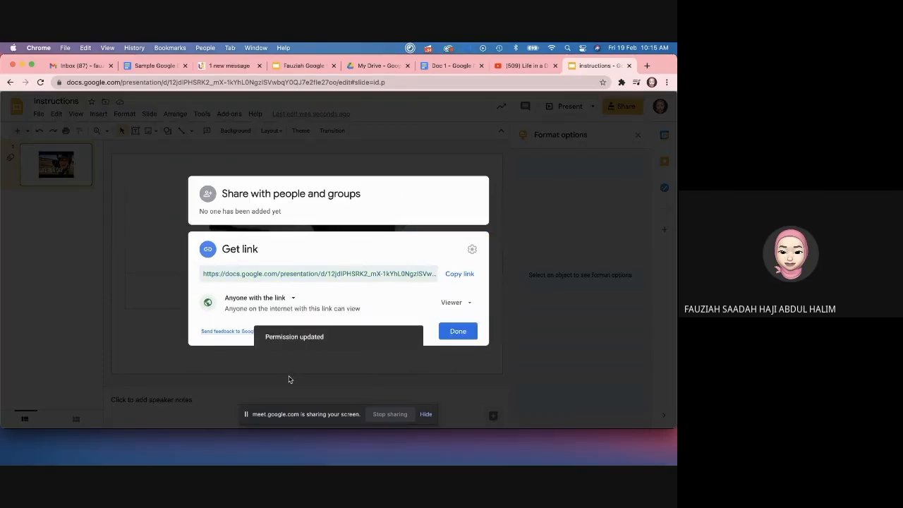
click(469, 335)
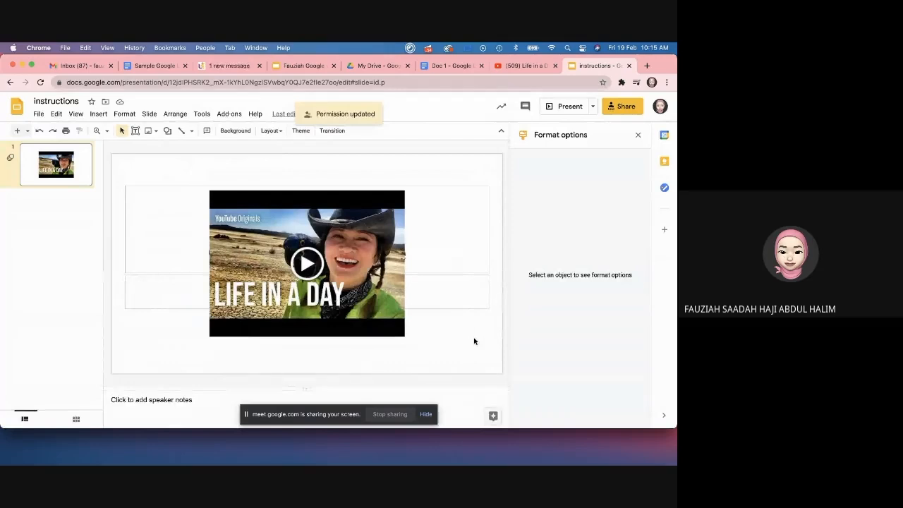
click(631, 66)
Step: In Doc 1, wrap the selected Life in a Day image in a new drawing saved into the document
click(516, 66)
scroll(451, 276, down, 2)
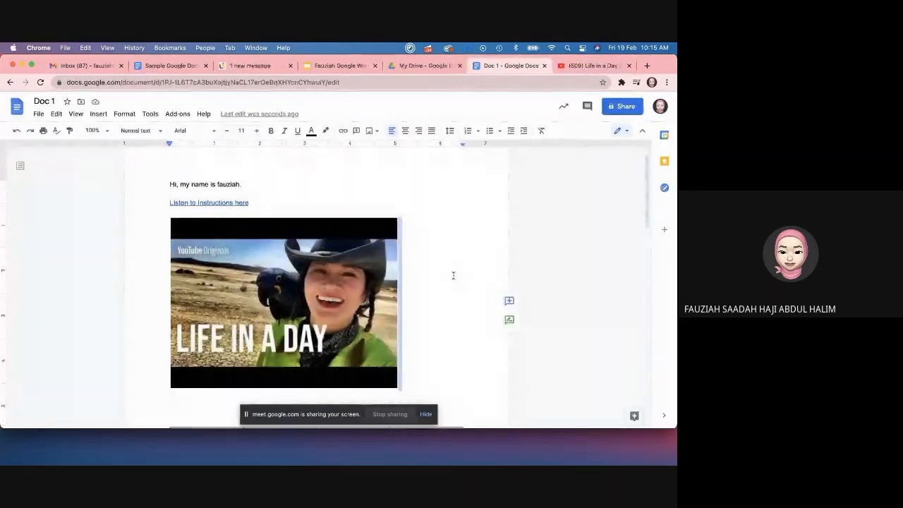
scroll(451, 275, up, 2)
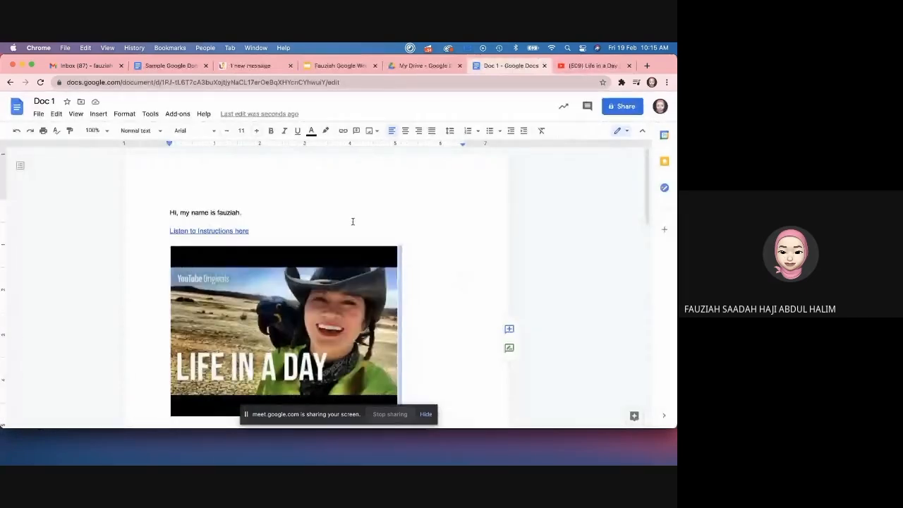
scroll(429, 238, down, 2)
scroll(429, 238, up, 2)
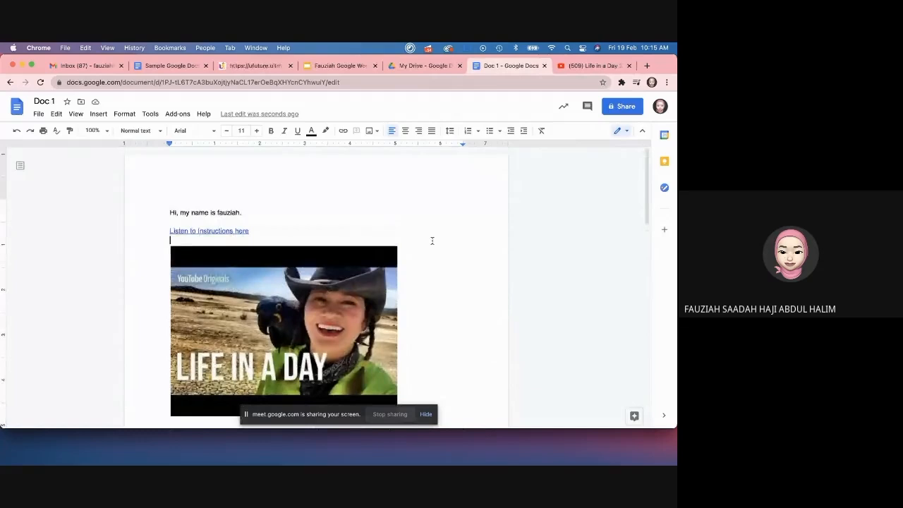
scroll(432, 241, down, 1)
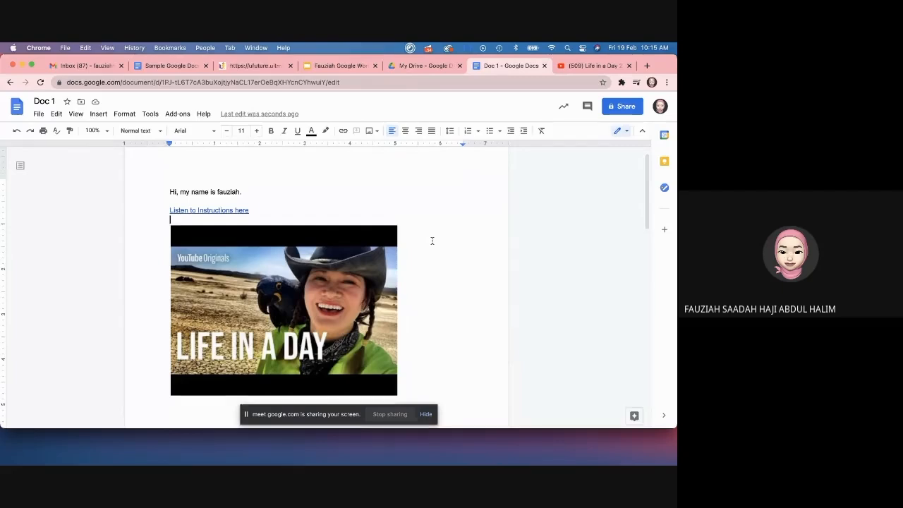
scroll(433, 240, down, 2)
click(305, 281)
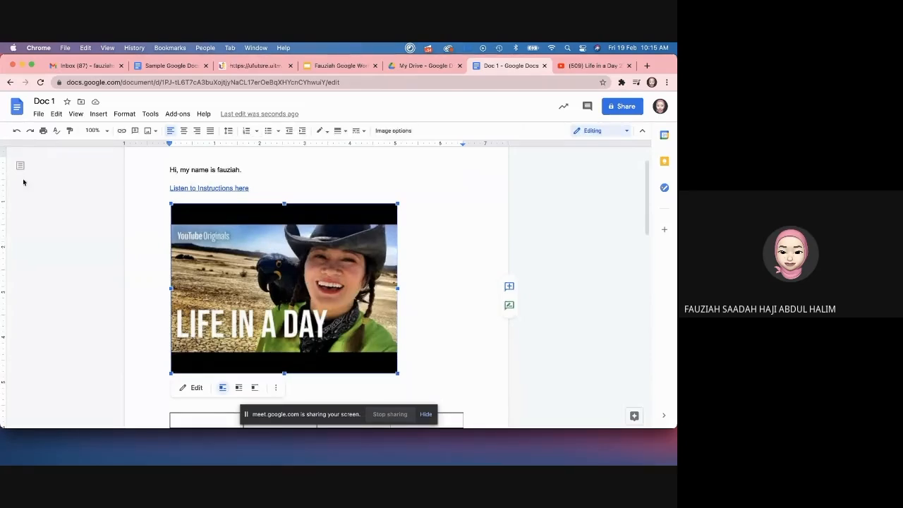
click(101, 115)
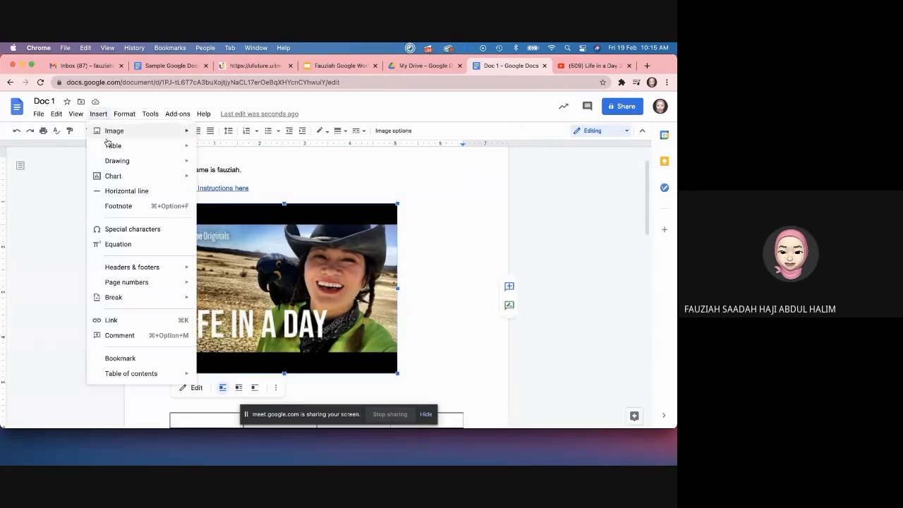
mouse_move(114, 161)
click(217, 164)
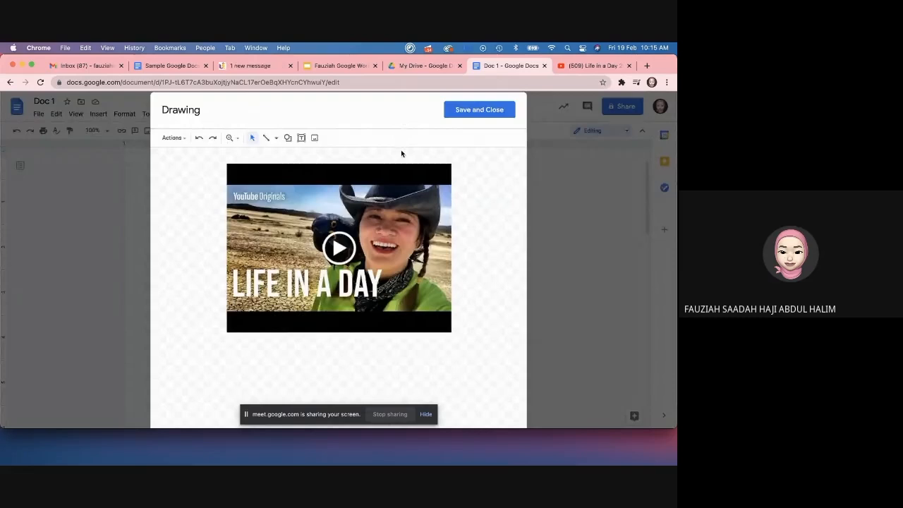
click(457, 114)
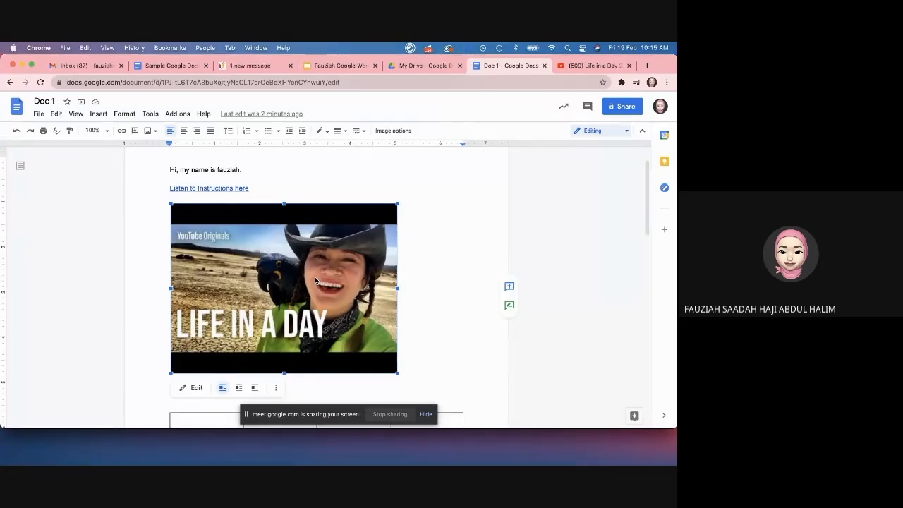
Step: Test-play the video in the drawing, save it back, and scroll down to the table
double_click(291, 312)
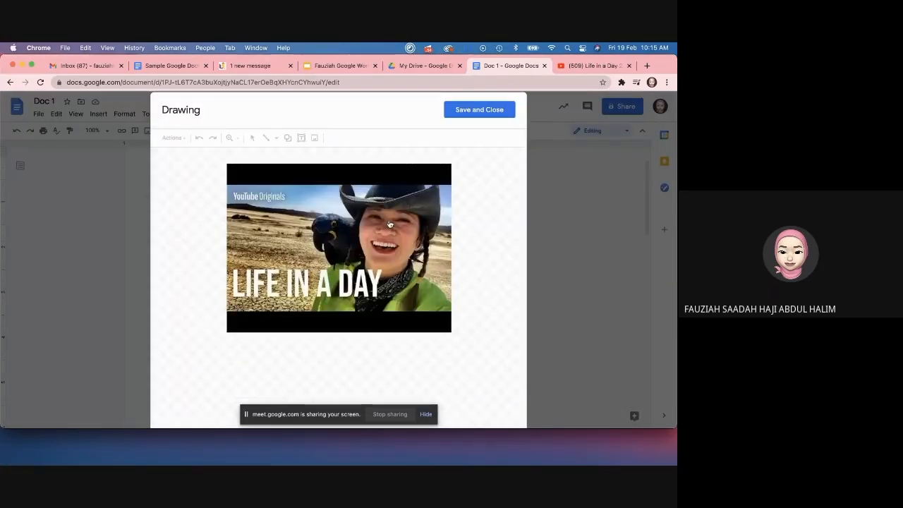
click(341, 258)
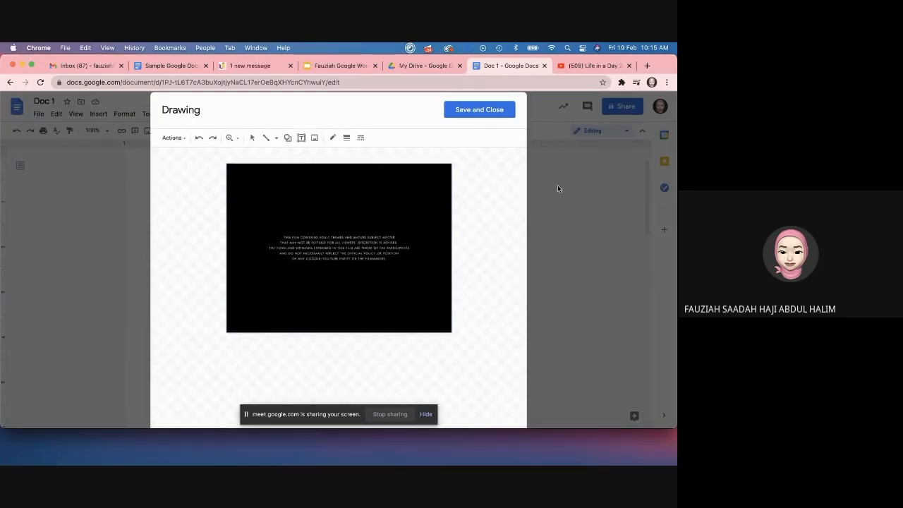
click(479, 110)
scroll(466, 226, down, 5)
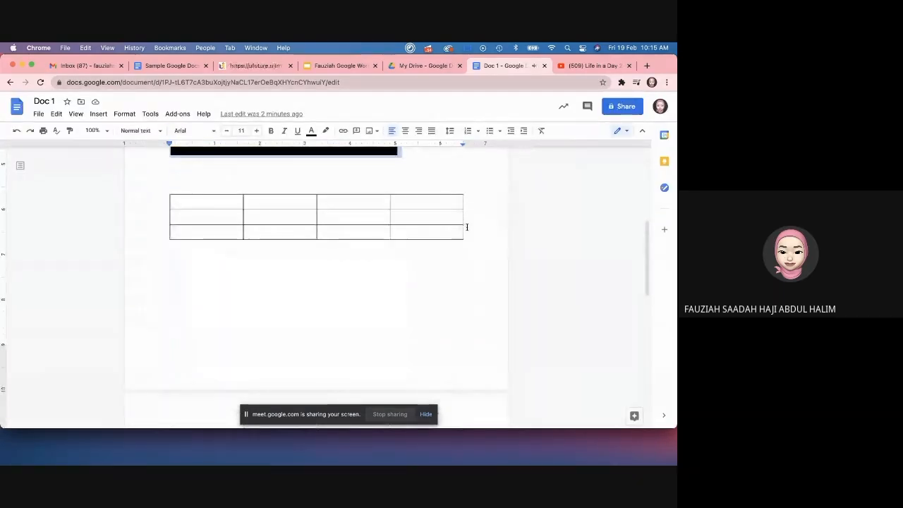
Step: Select from the image through the table, view the Grade for LG243XX chart, then open a new tab
drag(467, 226, 310, 280)
scroll(310, 280, down, 5)
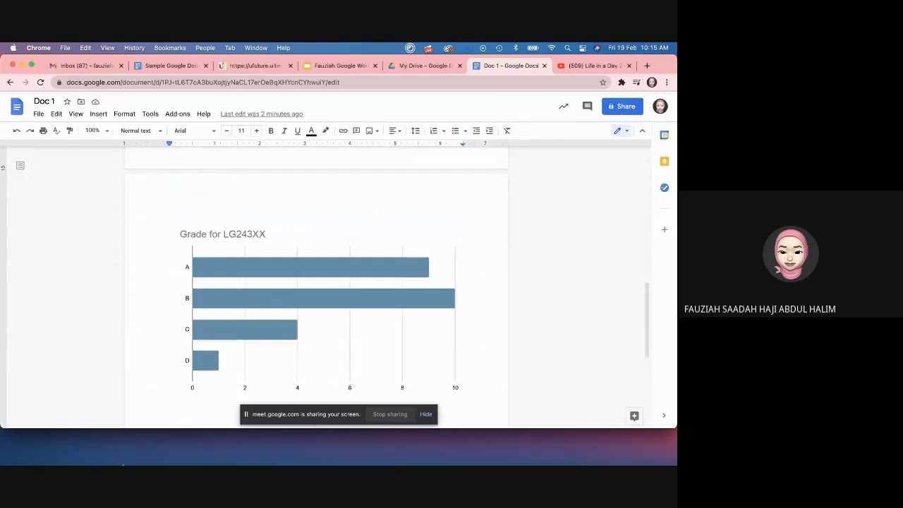
mouse_move(143, 455)
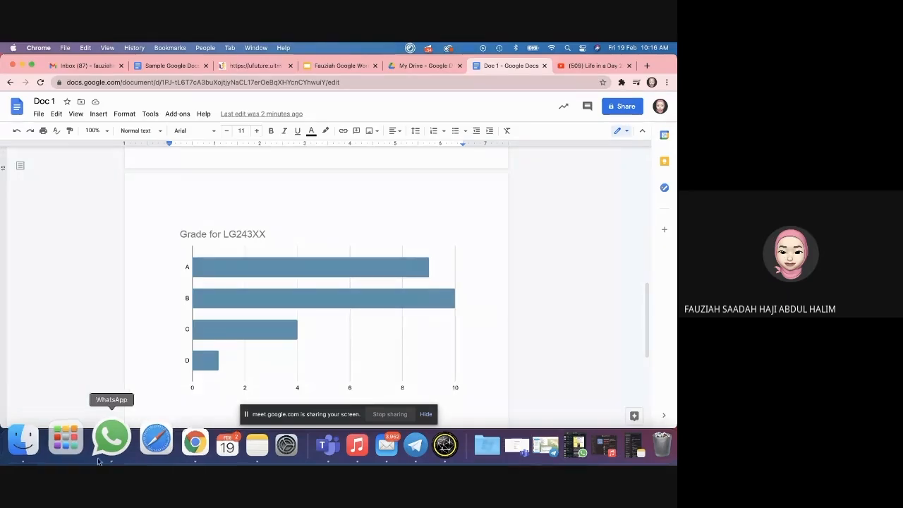
scroll(229, 232, up, 4)
scroll(229, 232, up, 10)
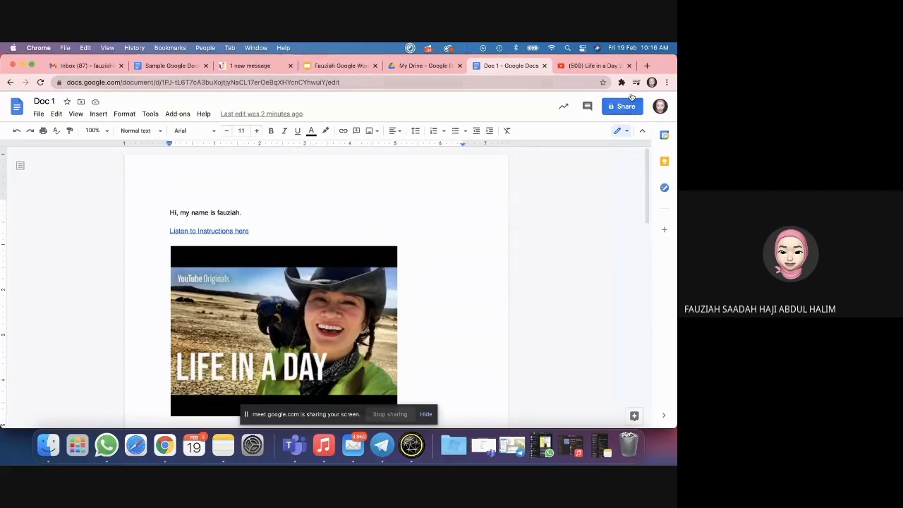
click(647, 66)
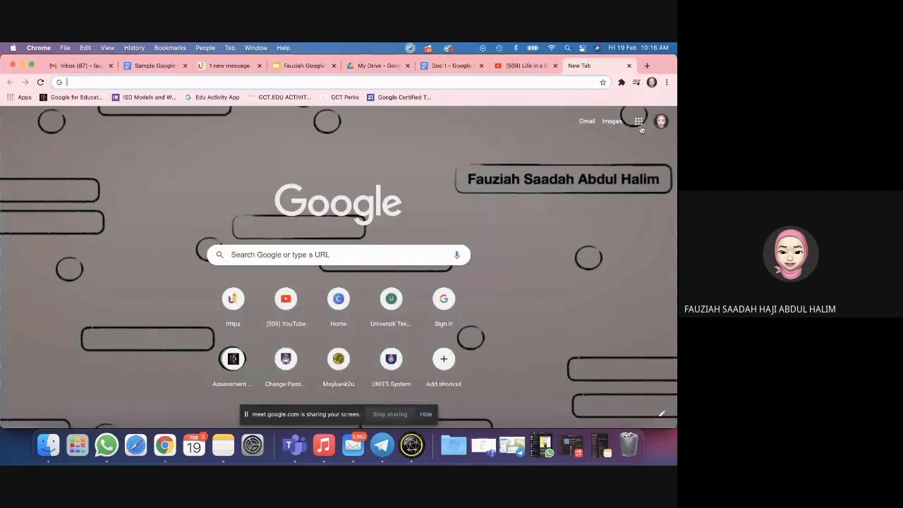
Step: Launch Google Drive and navigate Shared drives > EIC552/ 454 > COURSE DOCS
click(639, 123)
click(643, 160)
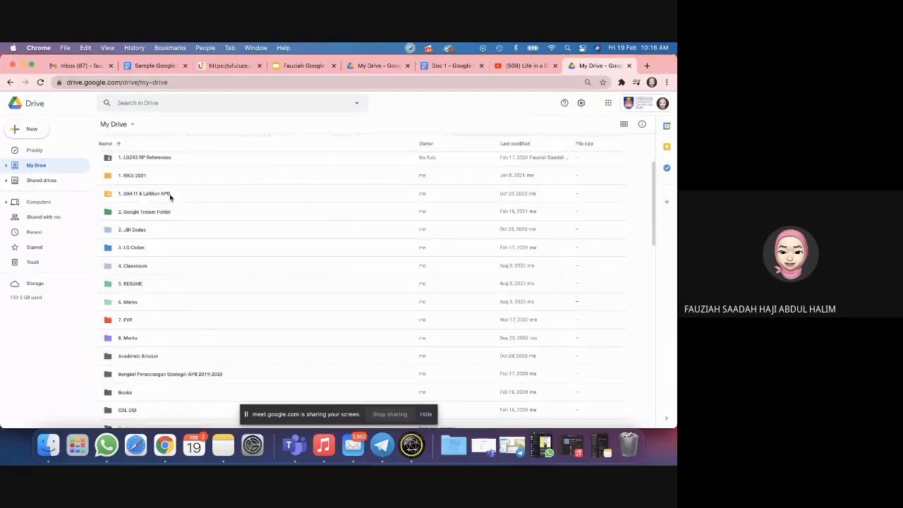
double_click(169, 196)
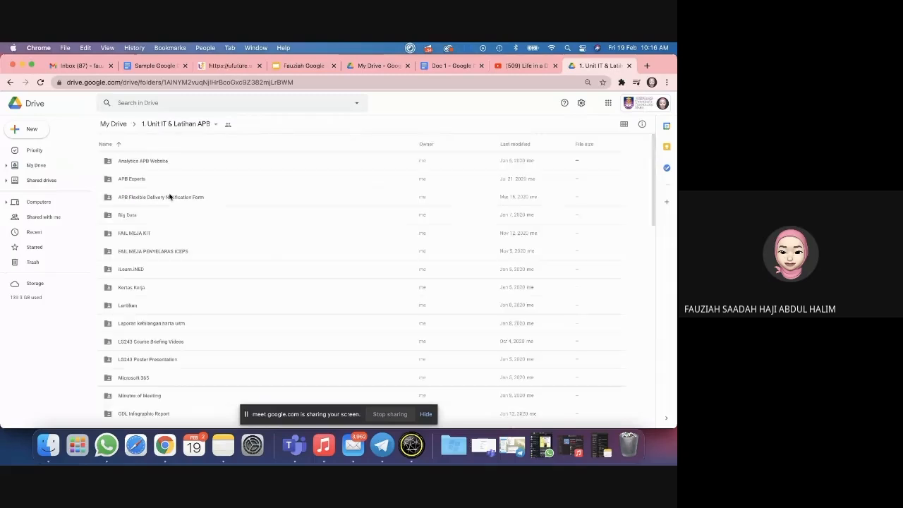
click(39, 180)
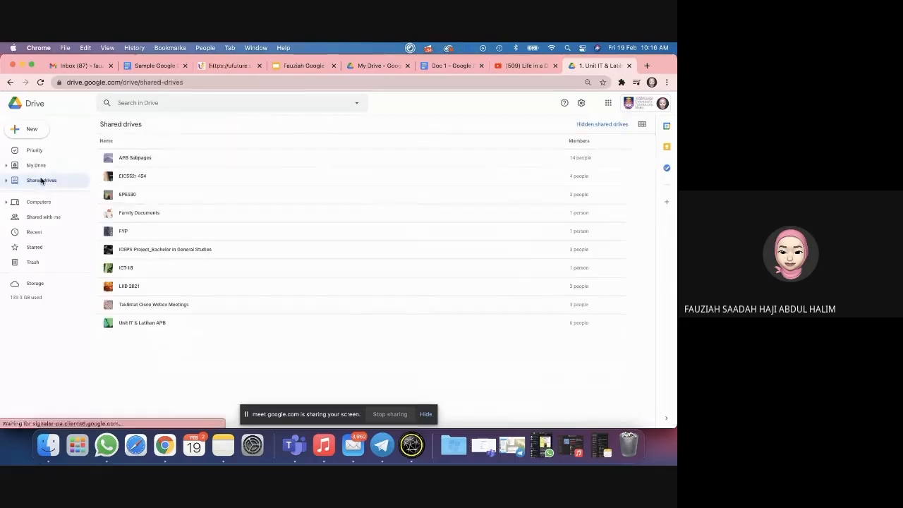
double_click(125, 176)
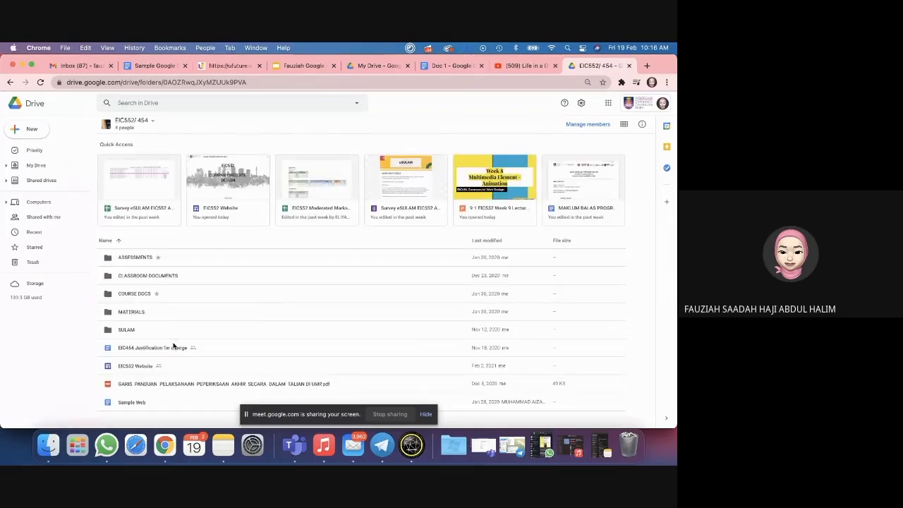
double_click(141, 258)
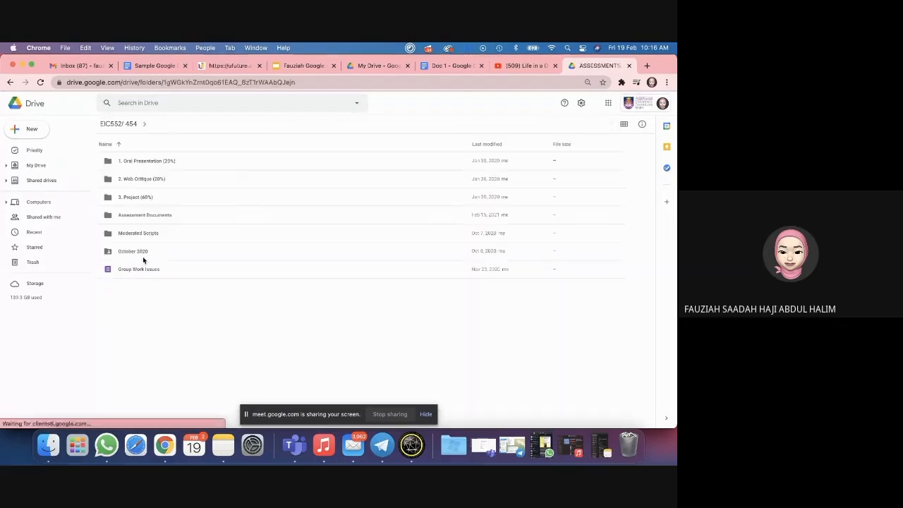
click(10, 83)
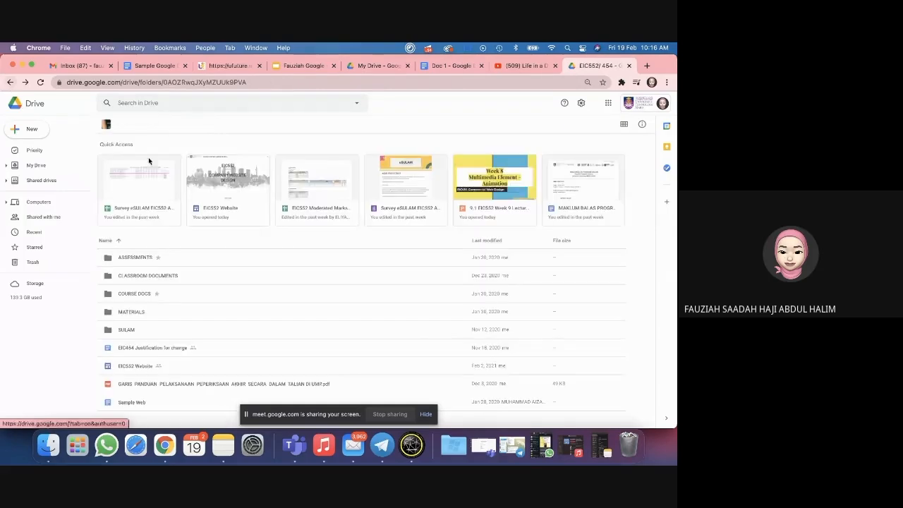
double_click(125, 294)
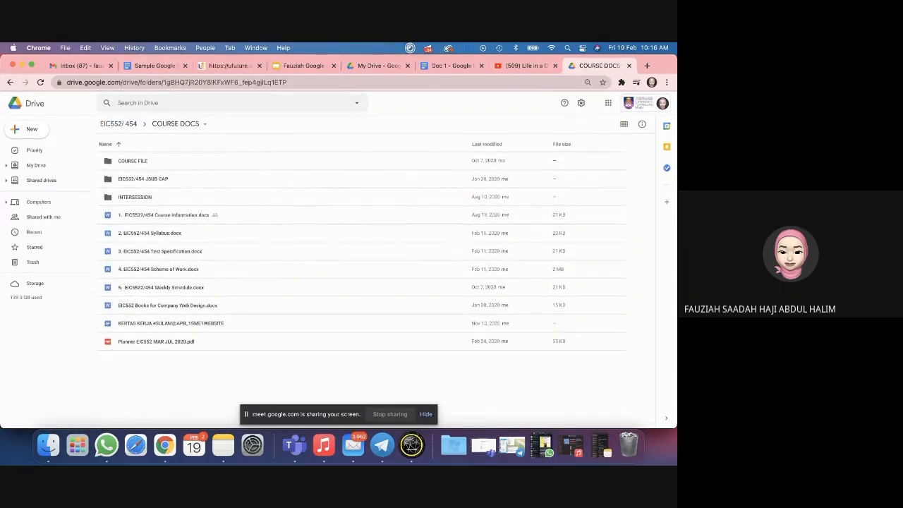
Step: Reset the browser zoom so the Drive page displays at 100%
click(107, 47)
click(127, 151)
click(109, 48)
click(127, 151)
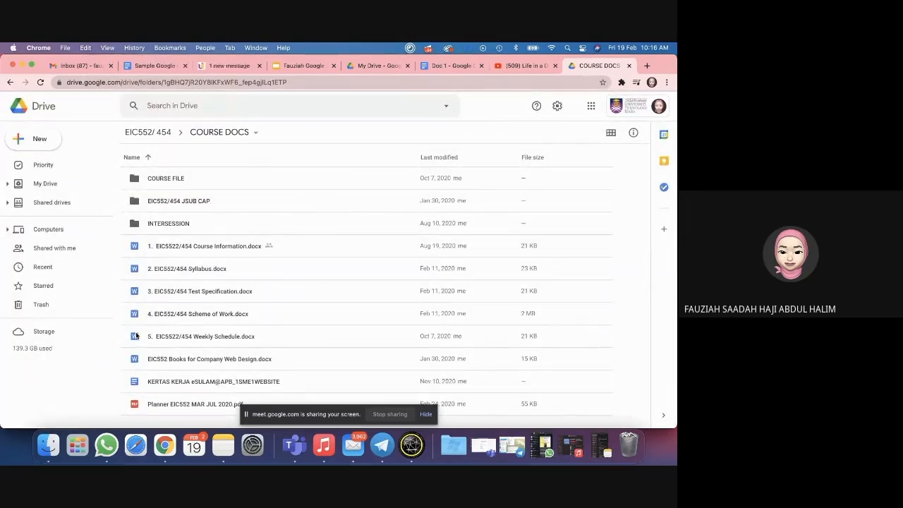
Step: Browse the COURSE DOCS files and open 2. EIC552/454 Syllabus.docx
click(160, 385)
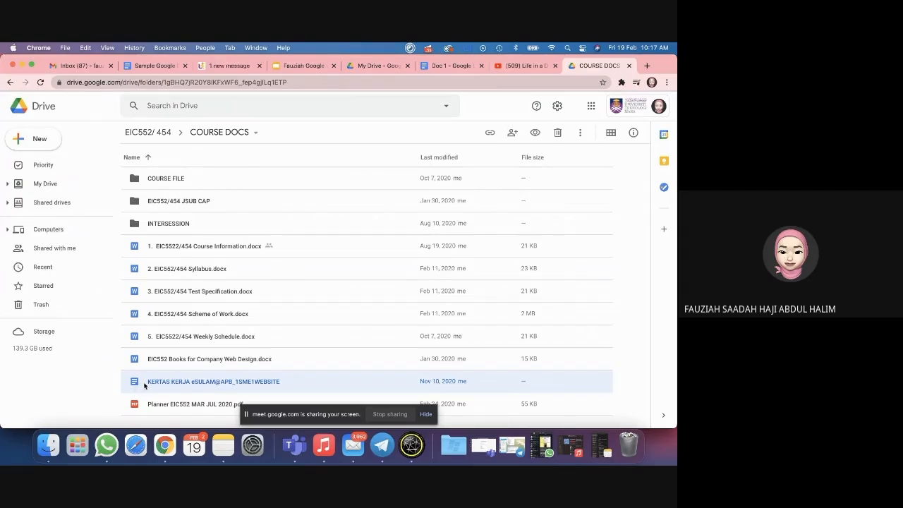
click(107, 387)
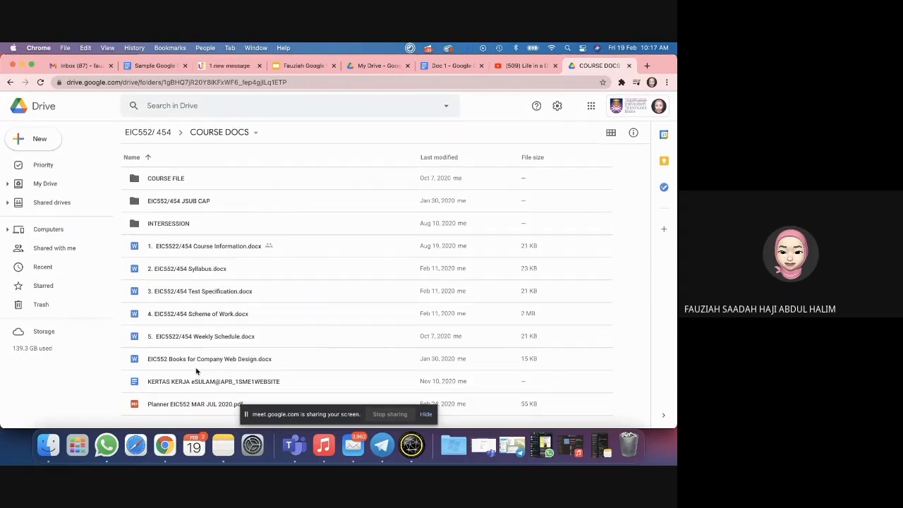
click(155, 269)
click(151, 283)
click(151, 313)
click(150, 335)
click(149, 357)
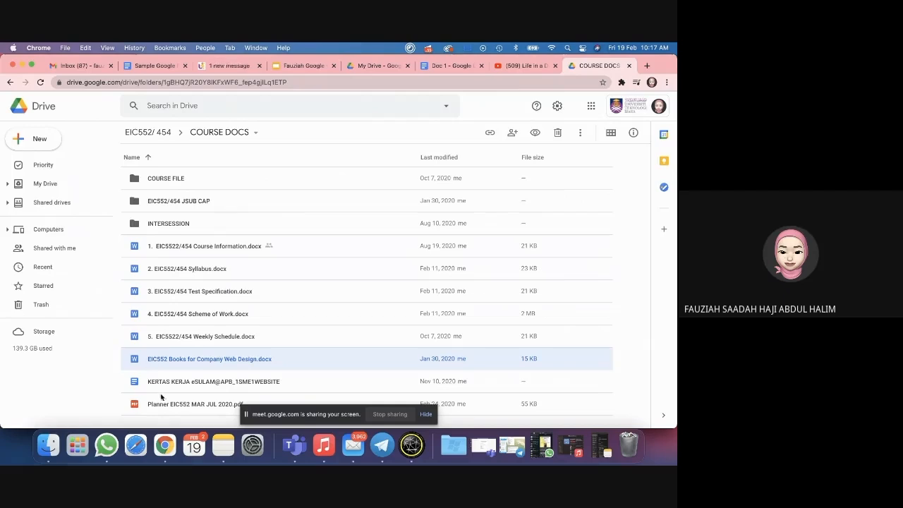
click(134, 381)
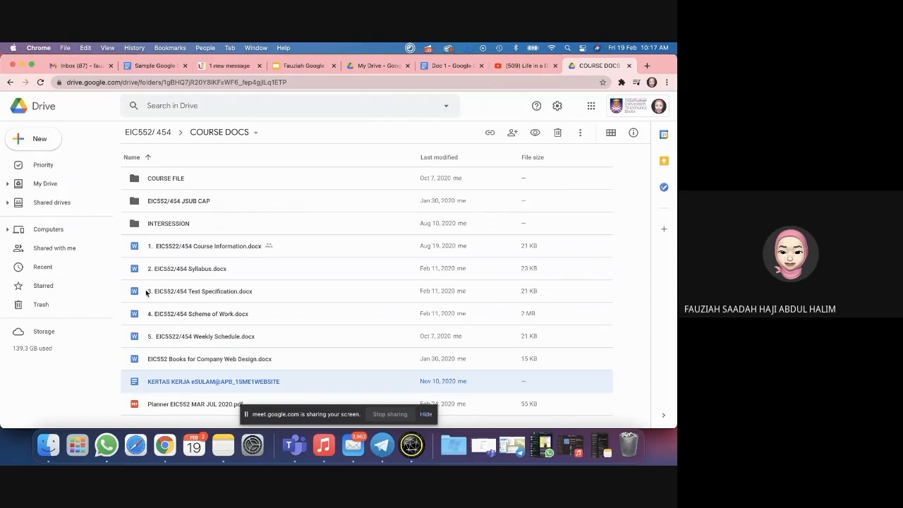
click(158, 323)
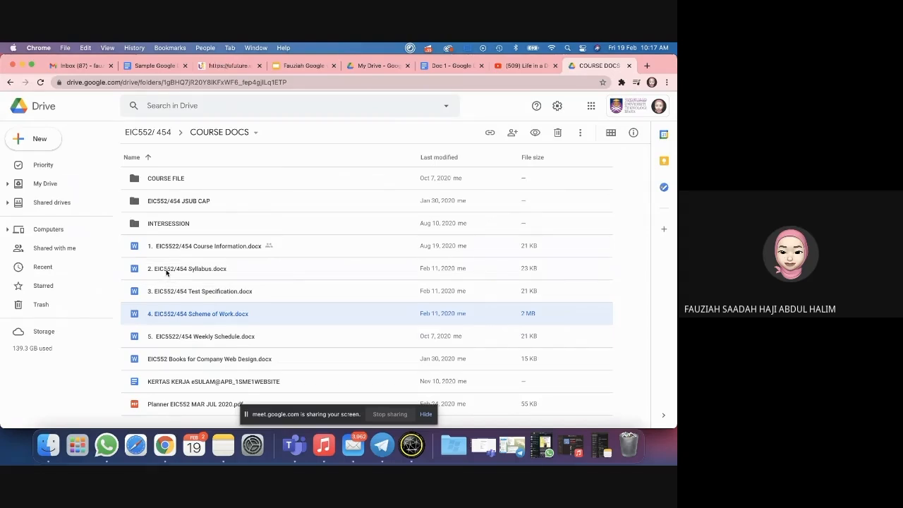
double_click(167, 272)
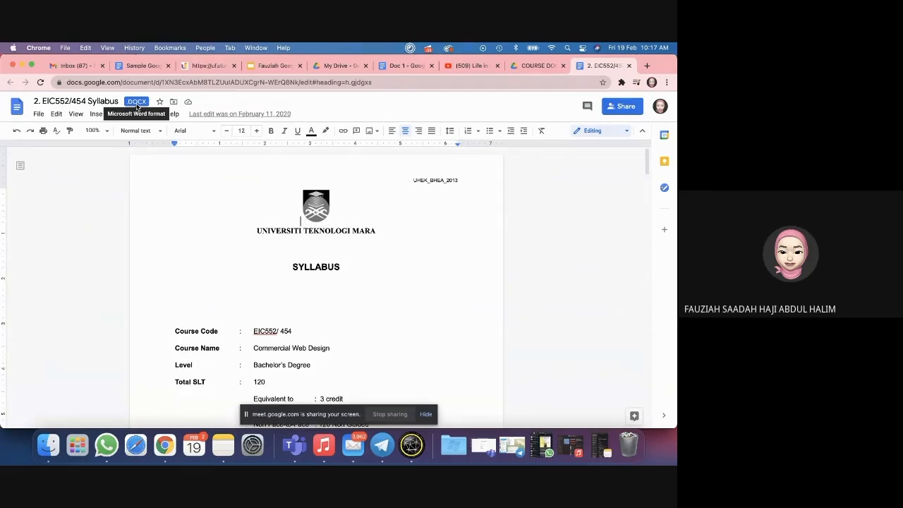
Step: Save the syllabus as a Google Docs copy and return to the COURSE DOCS folder
click(38, 114)
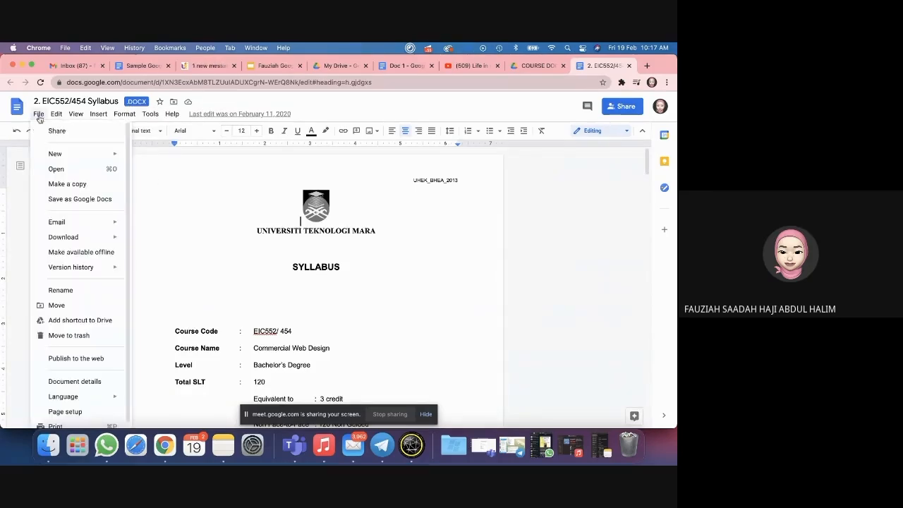
click(81, 200)
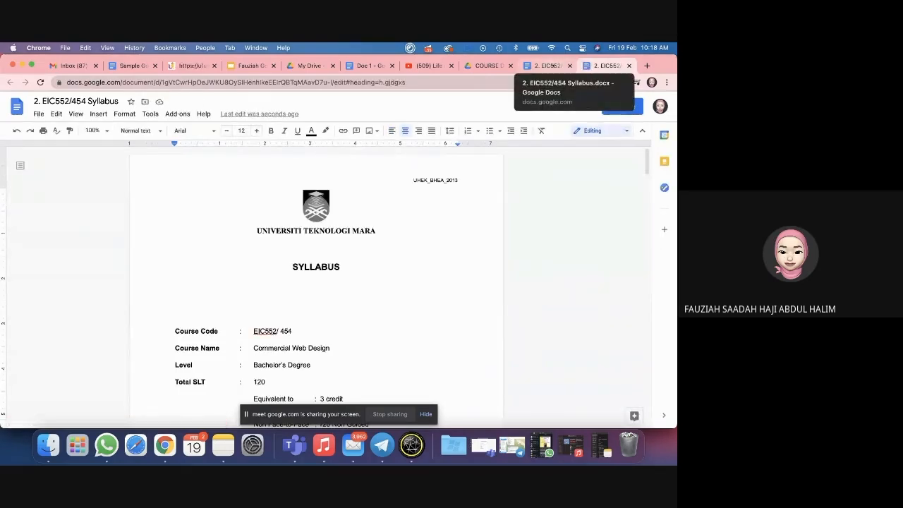
click(484, 66)
scroll(232, 262, down, 1)
Step: Compare the converted syllabus Google Doc with the original .docx, then close both syllabus tabs
click(141, 258)
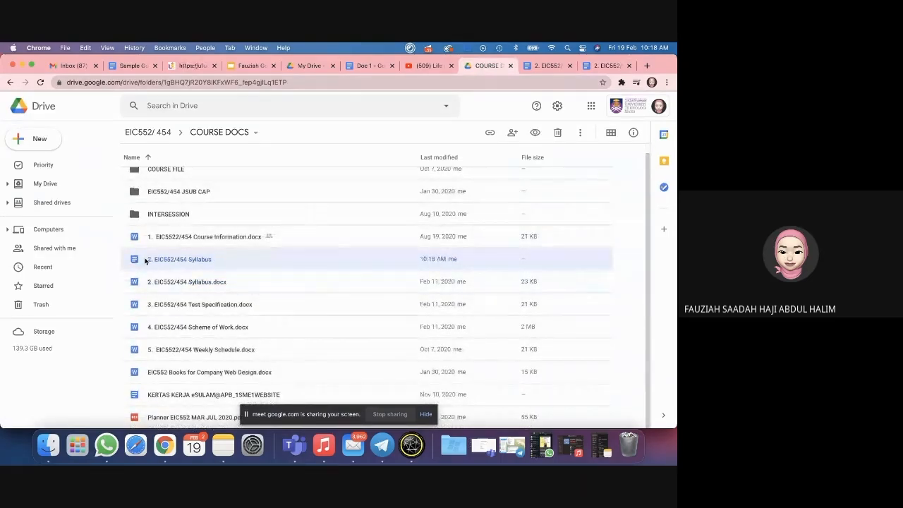
click(140, 281)
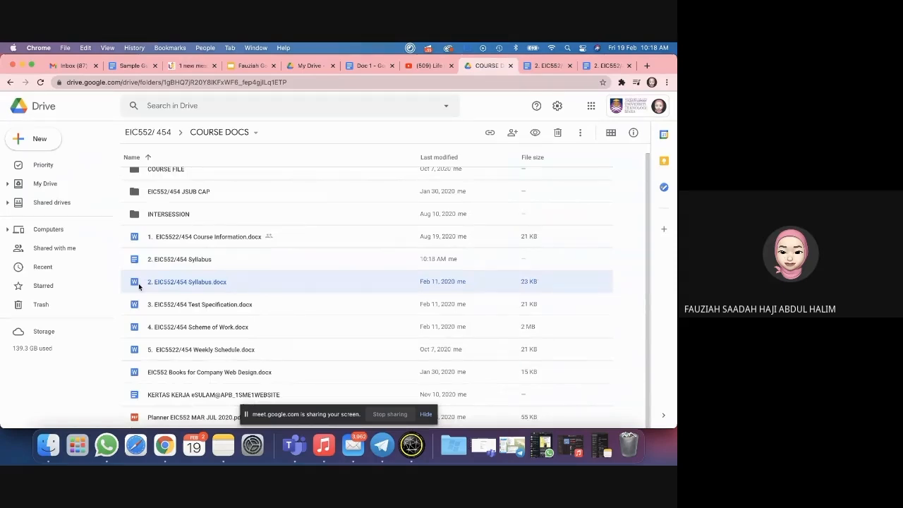
click(178, 259)
click(202, 283)
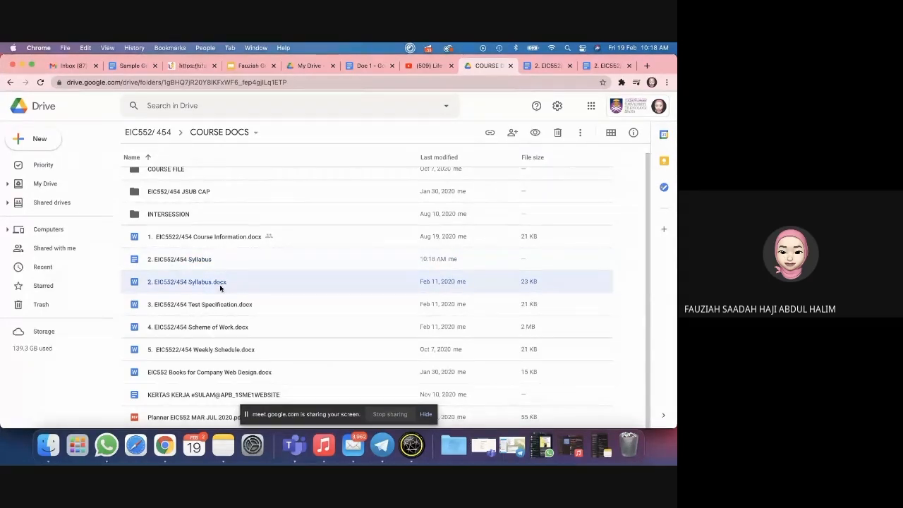
click(204, 261)
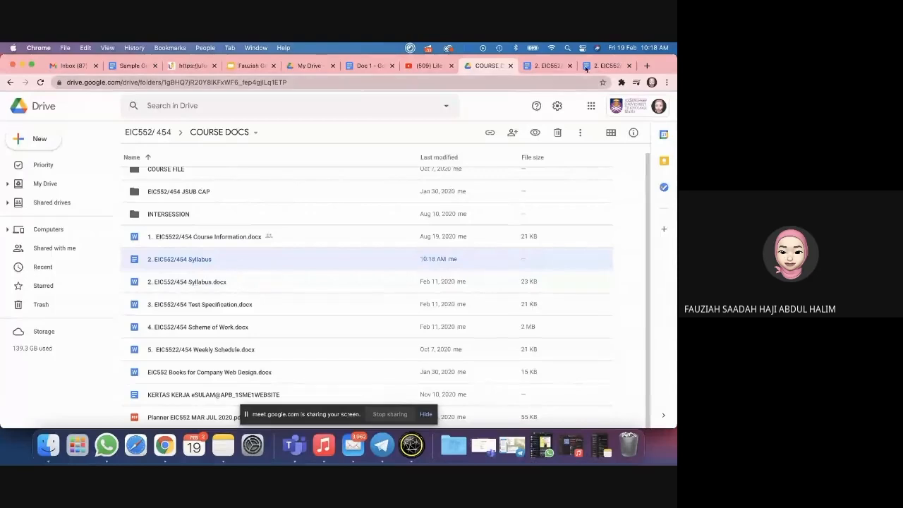
click(630, 66)
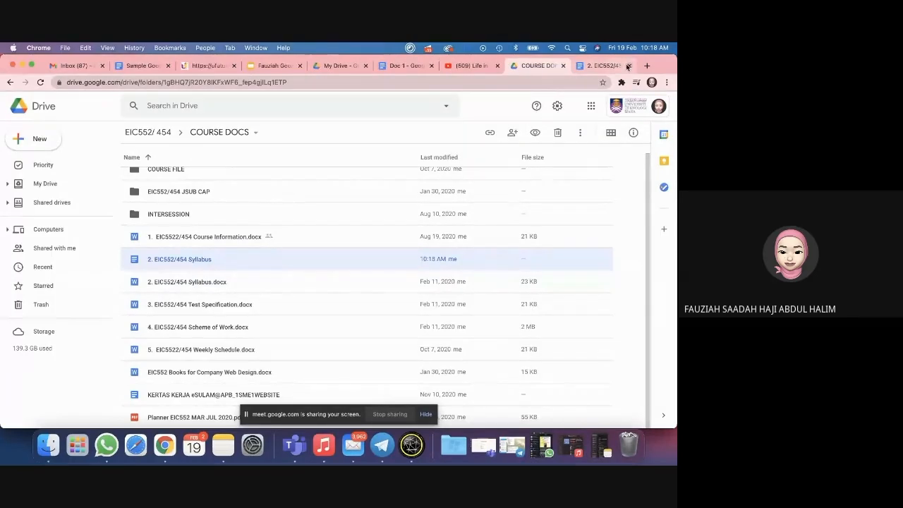
click(630, 65)
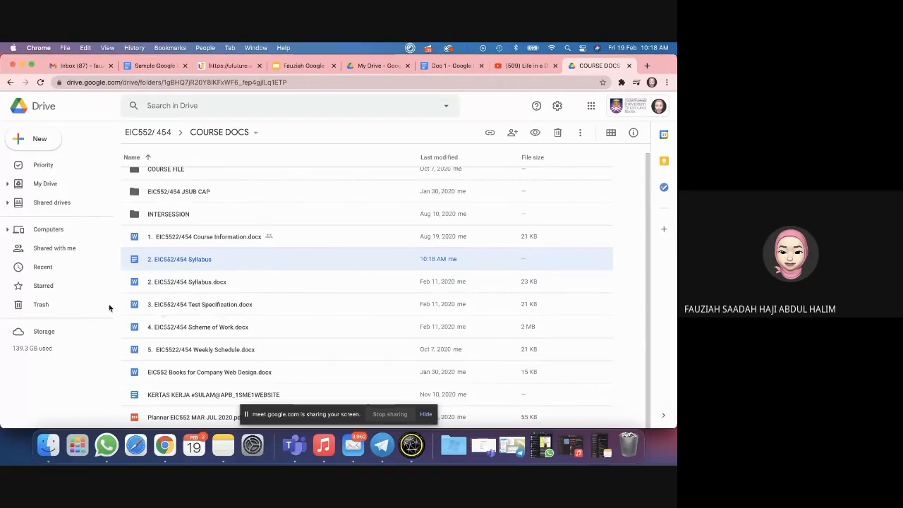
Step: Switch to Doc 1 and scroll from the intro down to the Grade for LG243XX chart and back
click(444, 66)
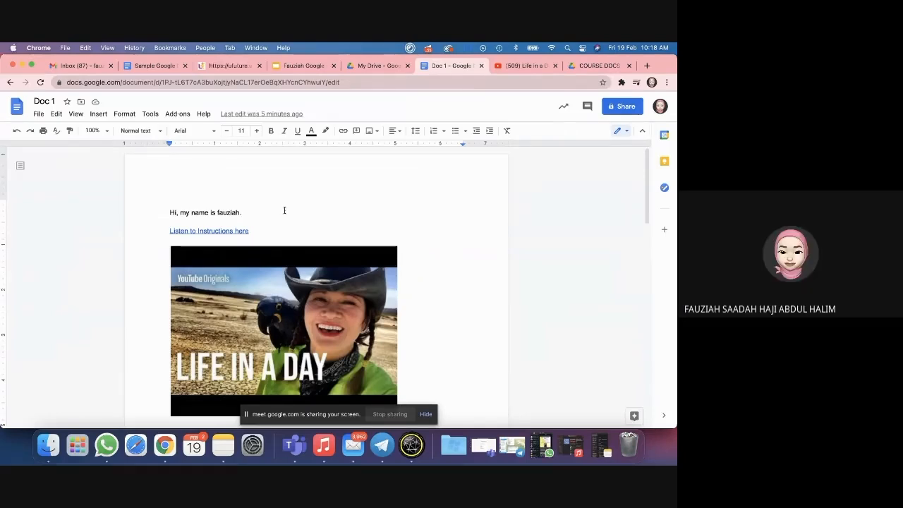
scroll(316, 240, down, 4)
scroll(332, 261, up, 2)
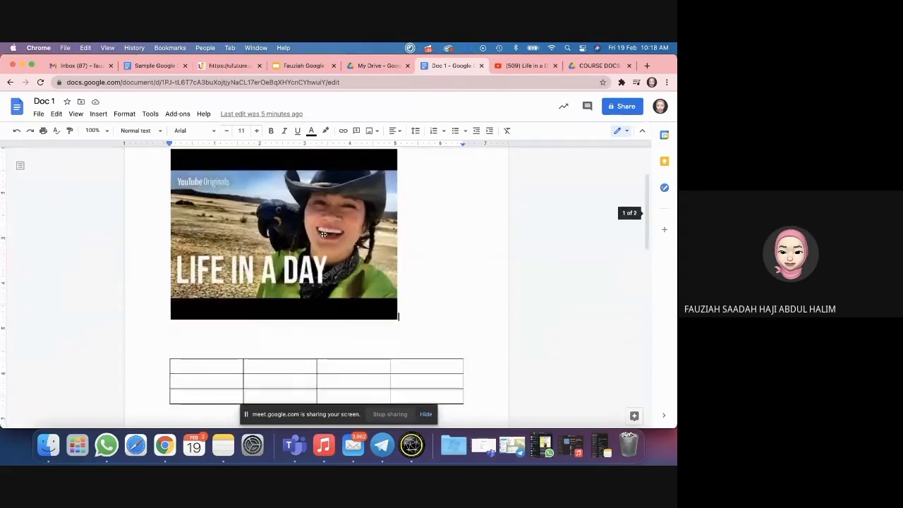
scroll(344, 281, down, 3)
scroll(344, 280, down, 3)
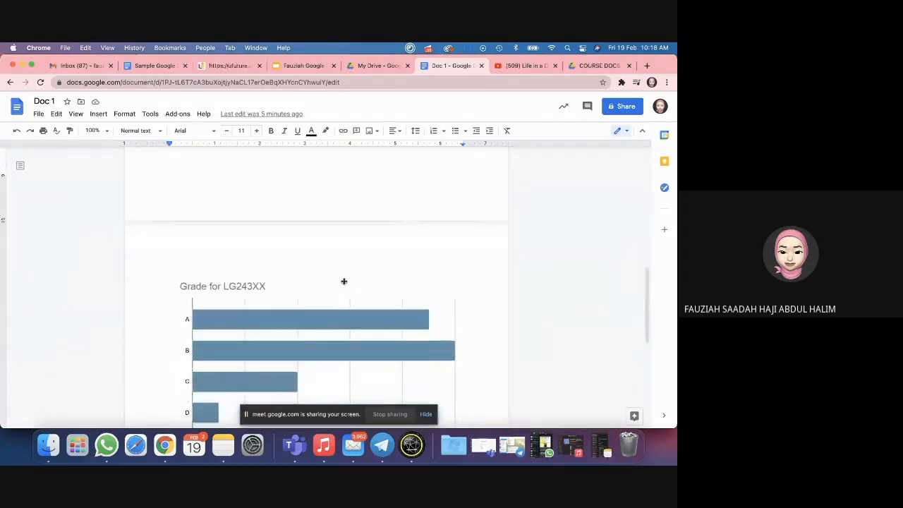
scroll(349, 241, up, 1)
scroll(348, 242, up, 10)
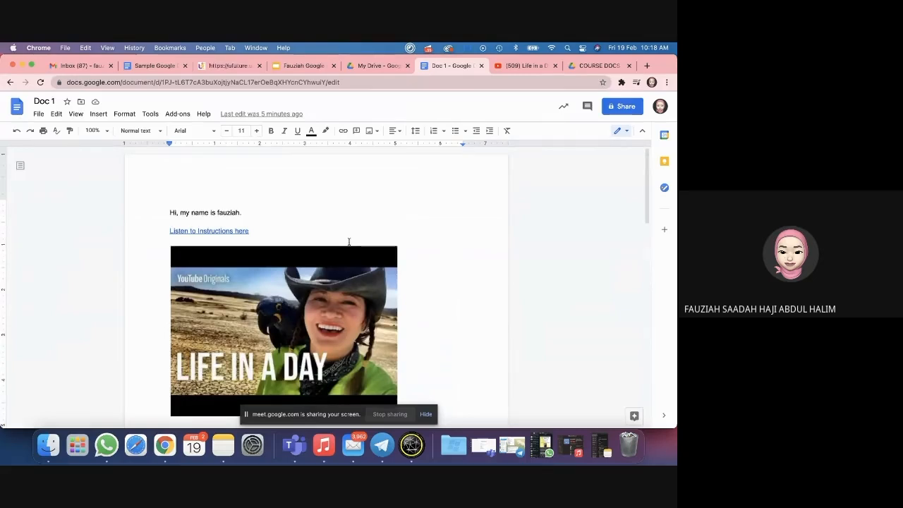
click(38, 114)
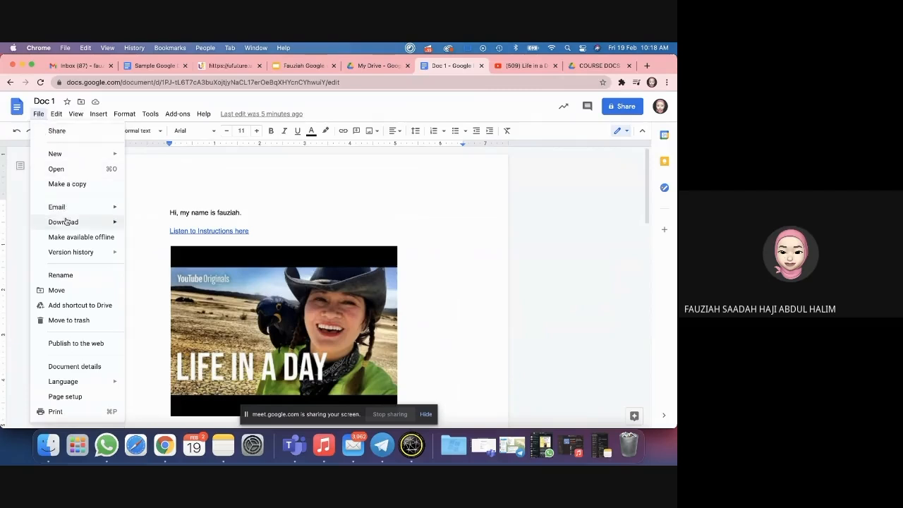
mouse_move(80, 222)
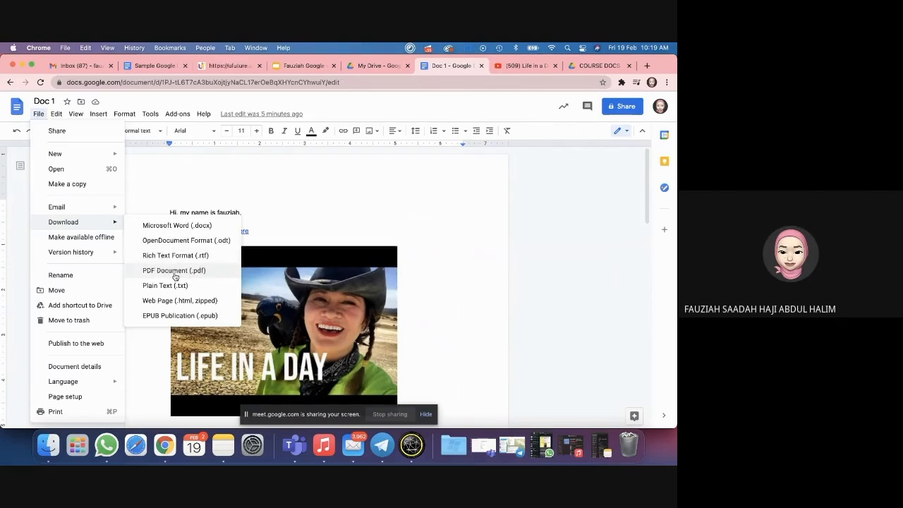
click(261, 208)
scroll(282, 247, down, 1)
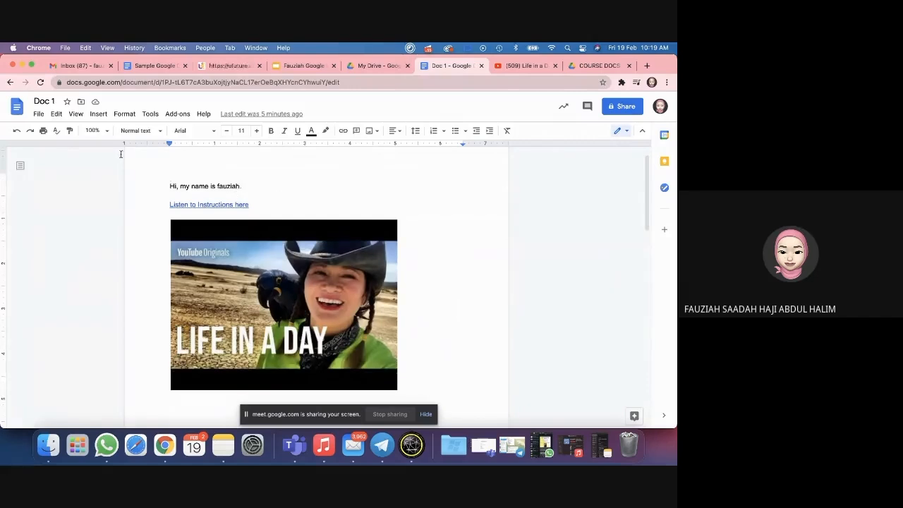
click(38, 114)
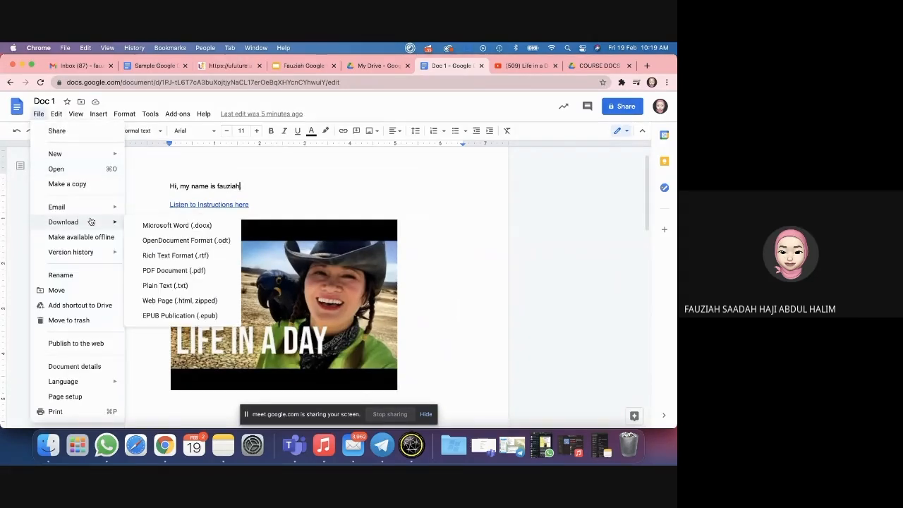
click(272, 183)
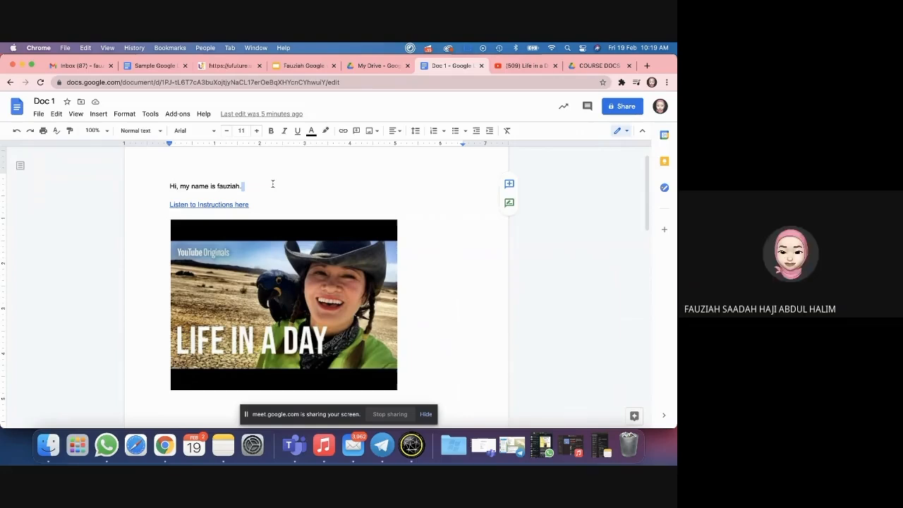
click(304, 65)
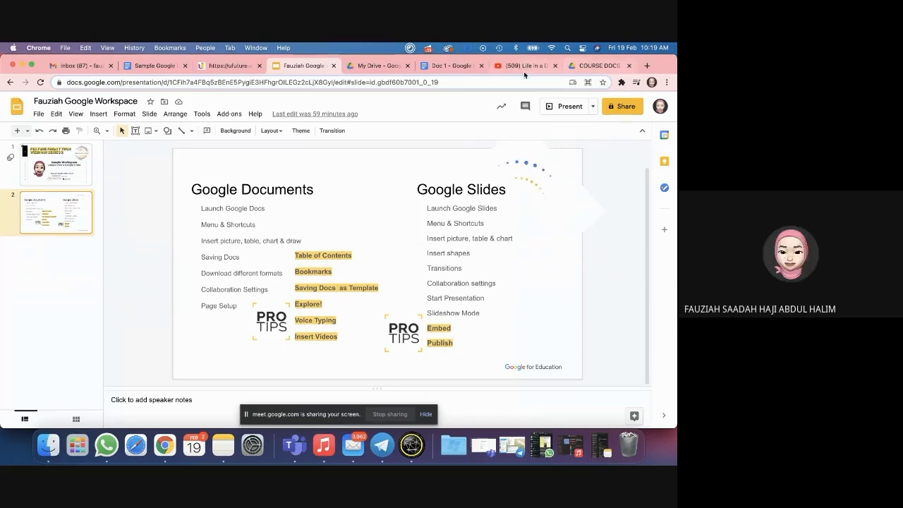
click(449, 66)
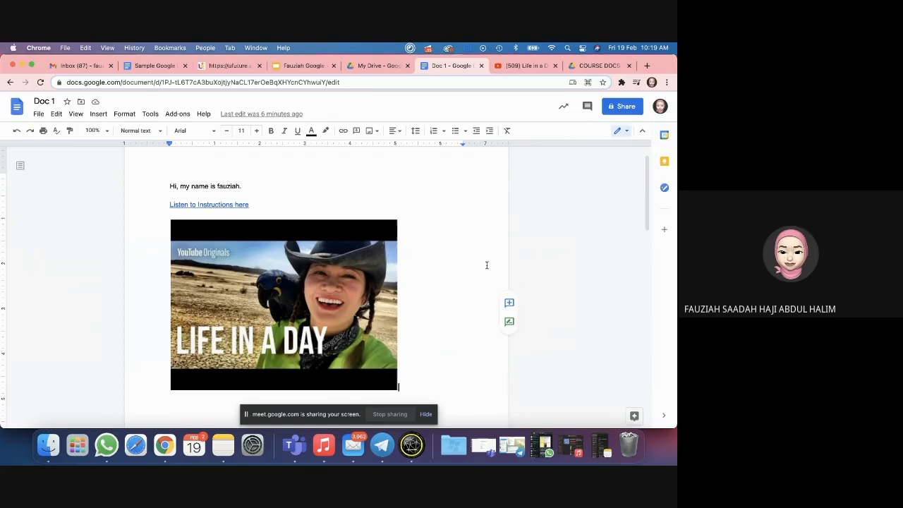
scroll(425, 202, down, 1)
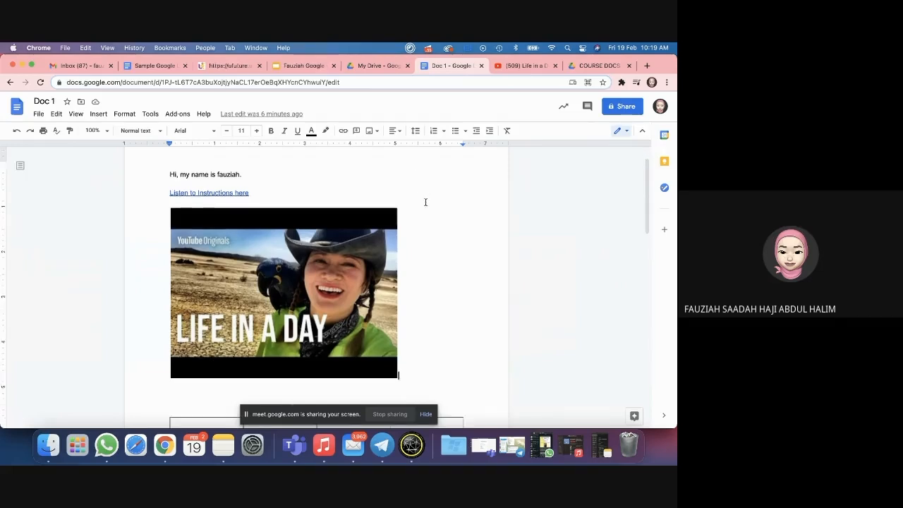
scroll(425, 202, up, 2)
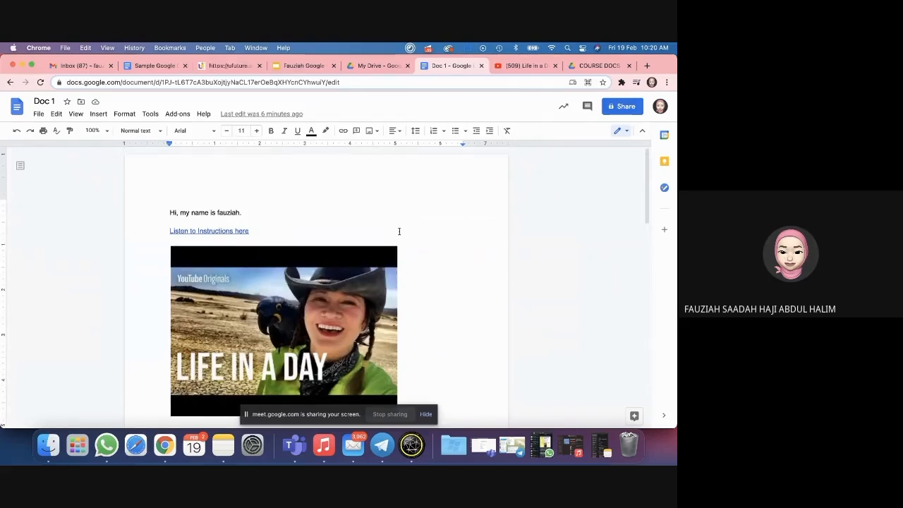
scroll(423, 205, down, 2)
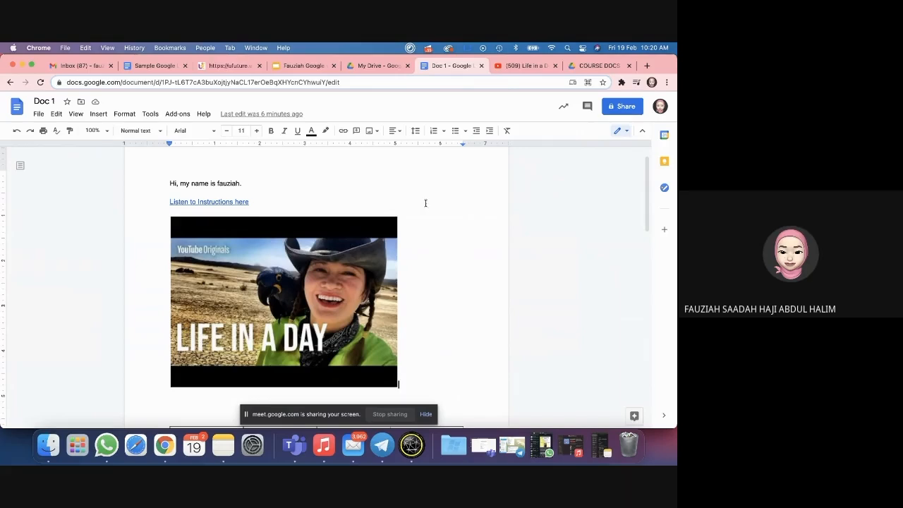
scroll(456, 225, down, 1)
scroll(481, 210, up, 2)
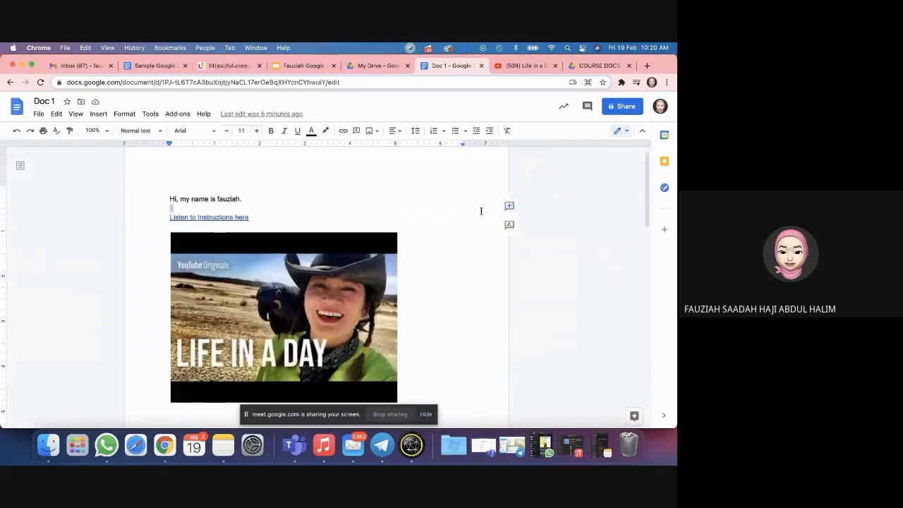
click(386, 198)
scroll(386, 199, up, 1)
double_click(329, 166)
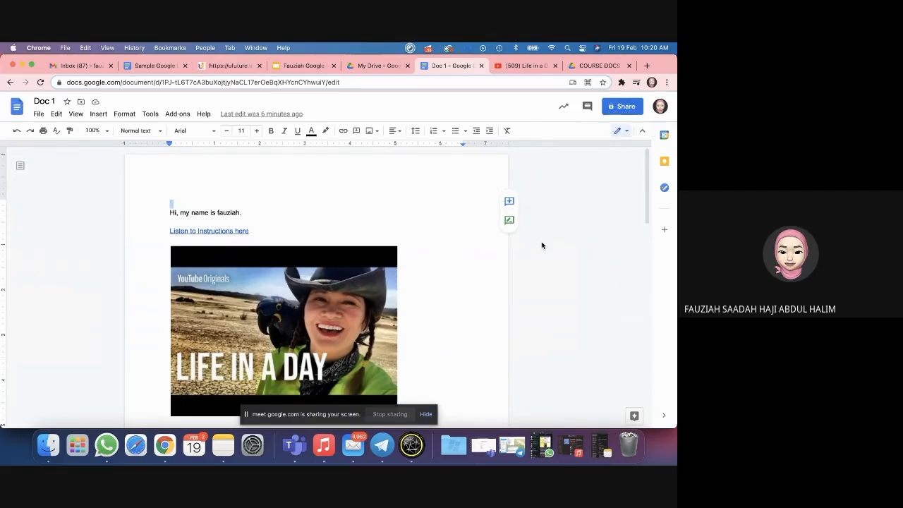
Step: Open Doc 1's sharing settings and add a first colleague from the suggested people
click(617, 108)
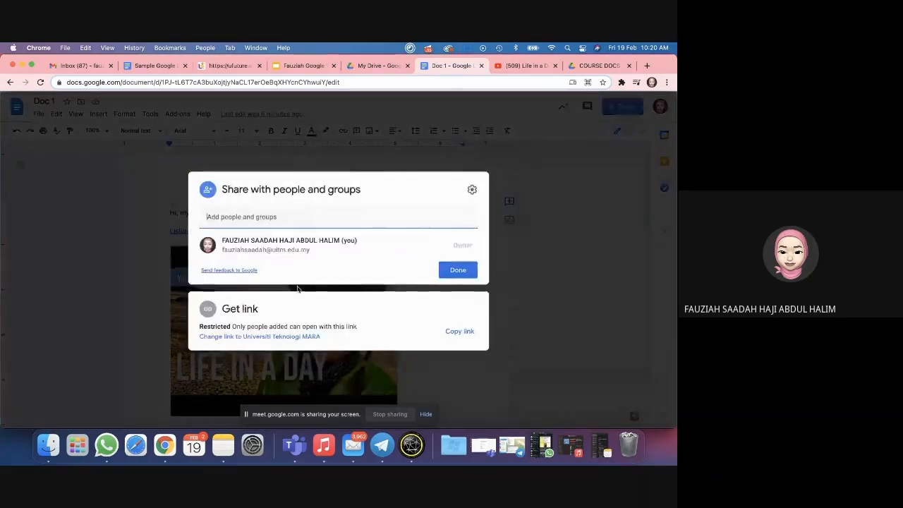
click(243, 216)
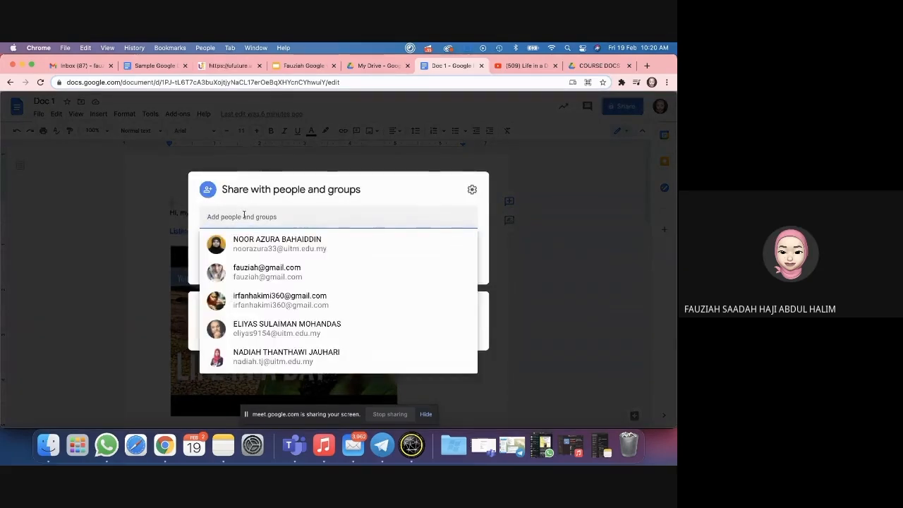
click(486, 230)
click(428, 218)
click(367, 237)
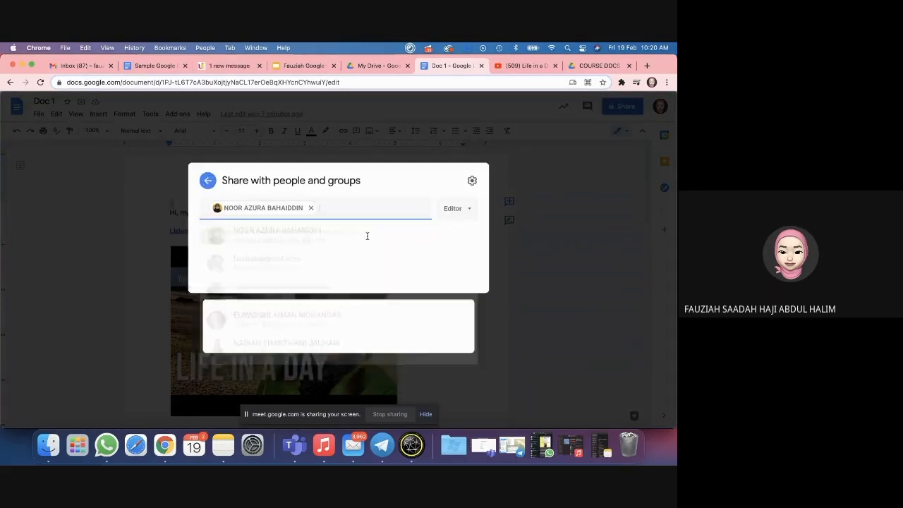
Step: Add a second and third colleague, one found by typing their name, and untick Notify people
click(327, 214)
click(300, 318)
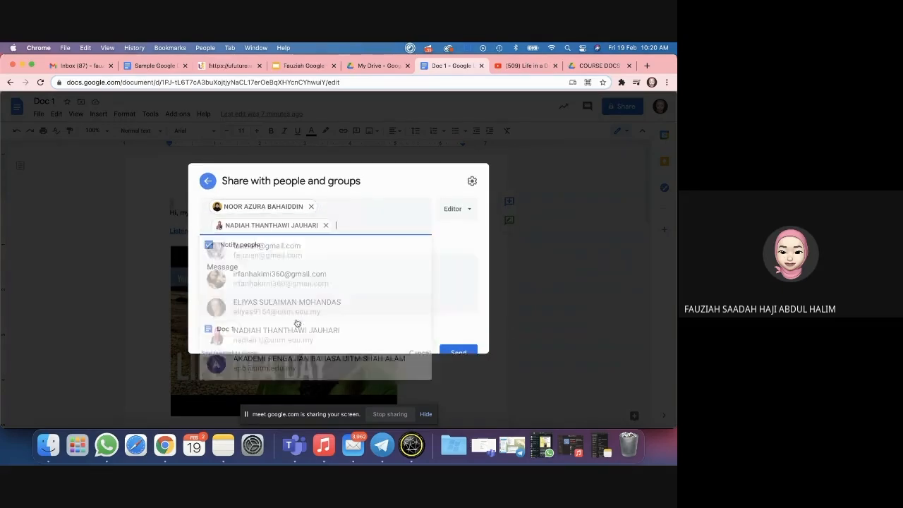
text(nori)
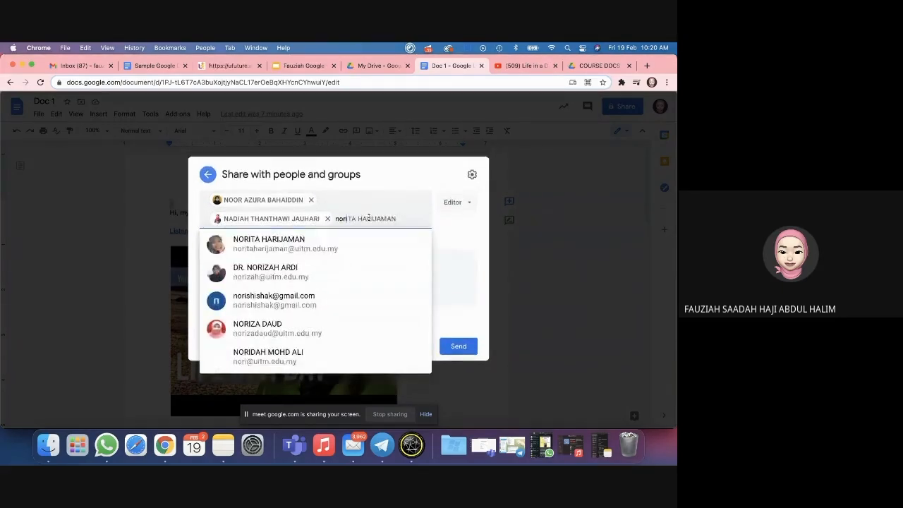
click(291, 269)
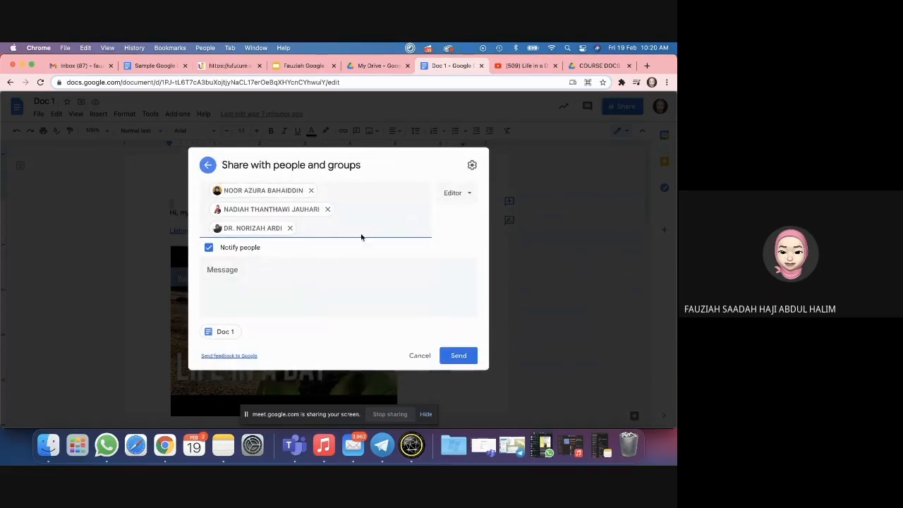
click(209, 248)
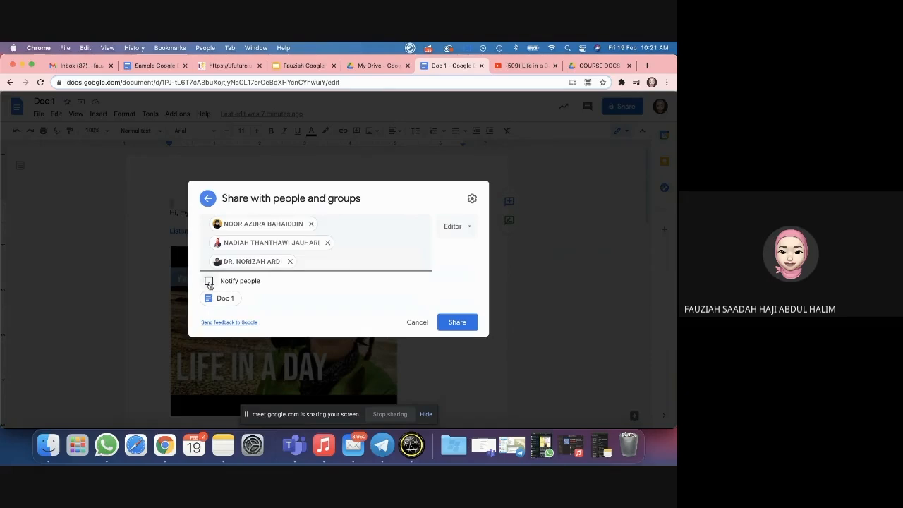
Step: Re-enable notifications with the message 'Hi, pls collaborate with me', keep Editor access, and send
click(209, 282)
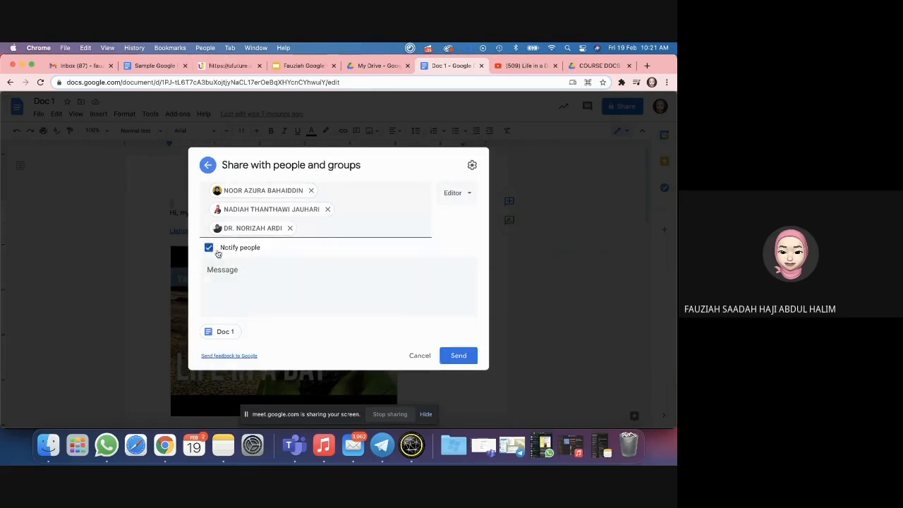
click(339, 284)
text(Hi, ple coll)
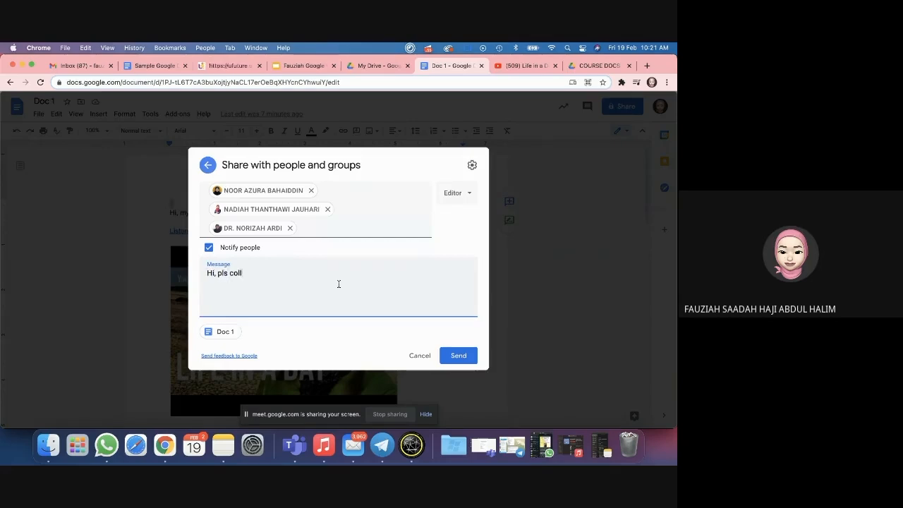
text(aborate with me)
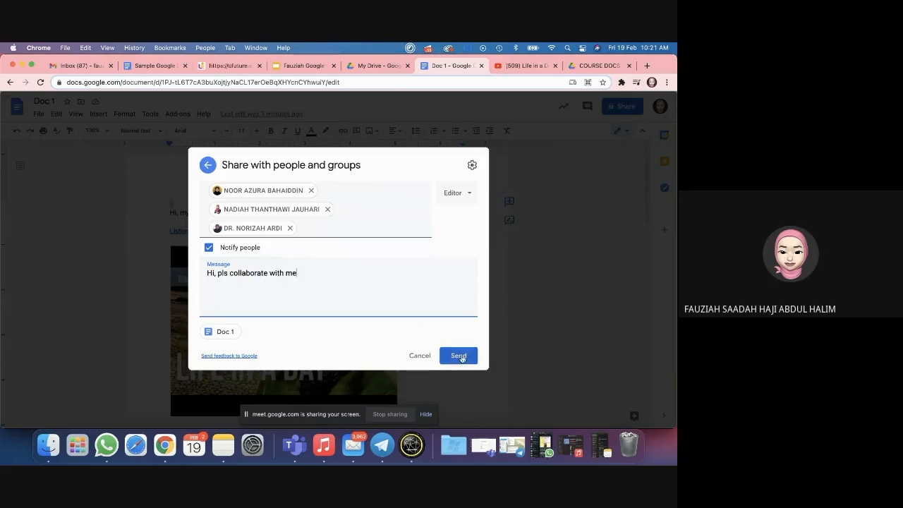
click(471, 196)
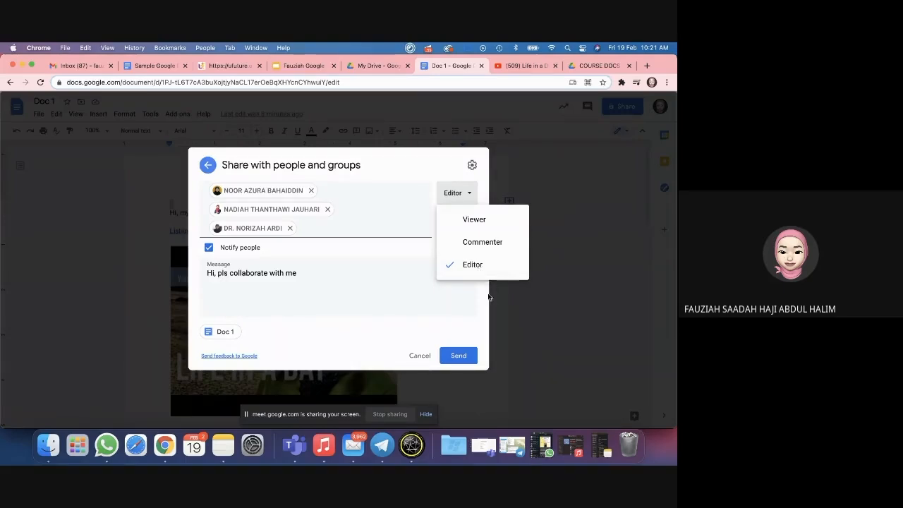
click(472, 267)
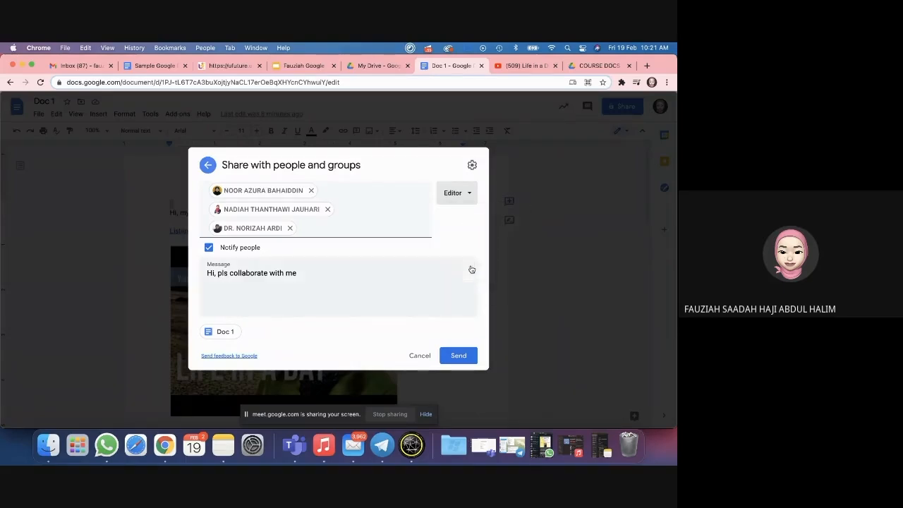
click(458, 356)
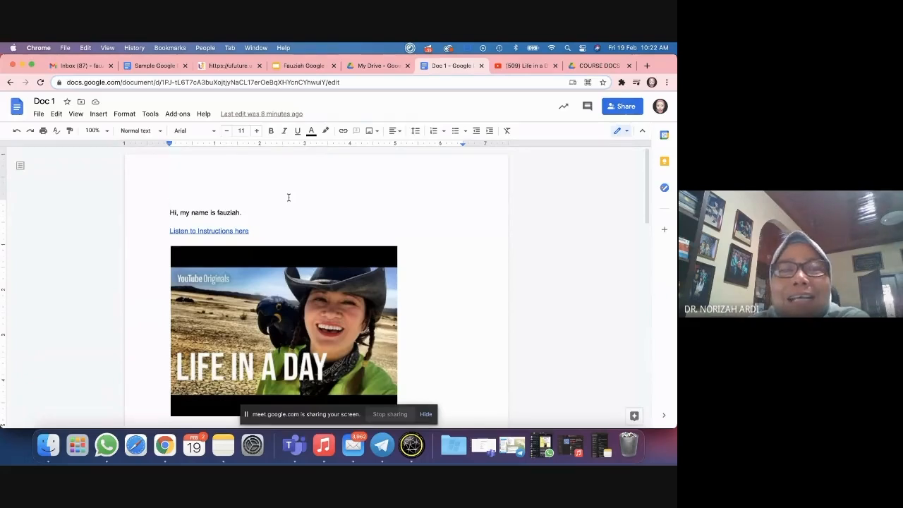
Step: Check the empty line below Doc 1's table, then scroll back up and reopen the Share dialog
click(297, 211)
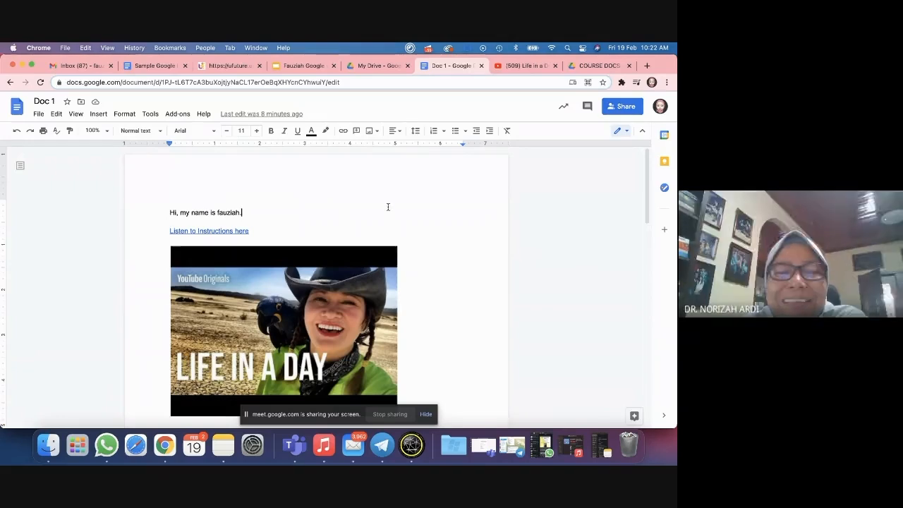
scroll(429, 256, down, 5)
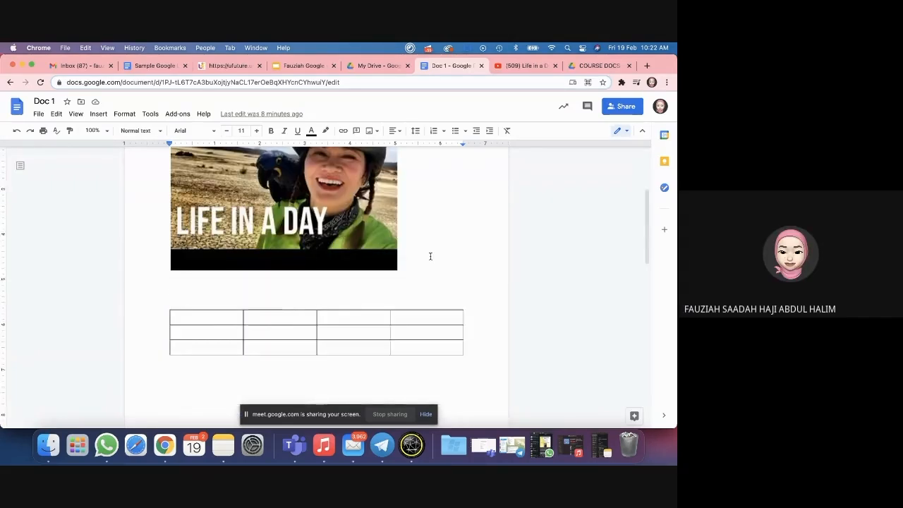
click(424, 233)
click(421, 303)
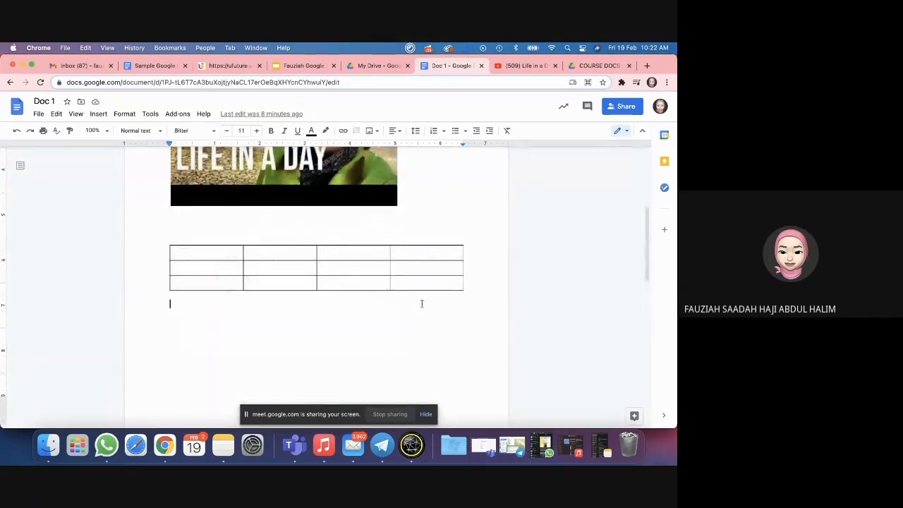
scroll(476, 299, up, 5)
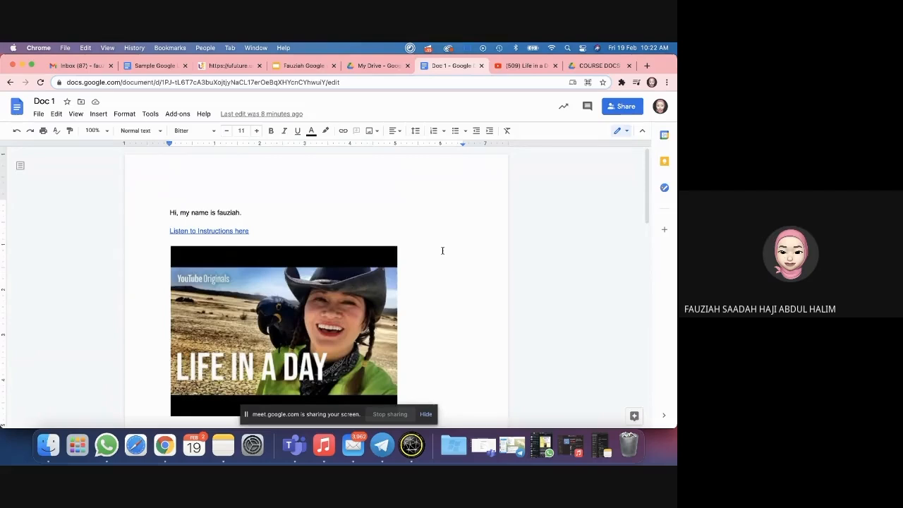
click(619, 107)
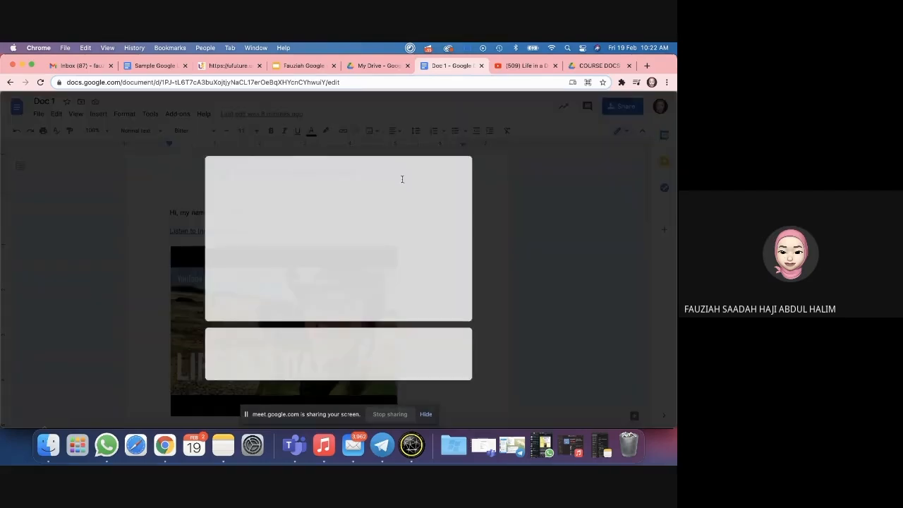
Step: Search for and add three more colleagues as Editors, then send the notified invitations
click(343, 188)
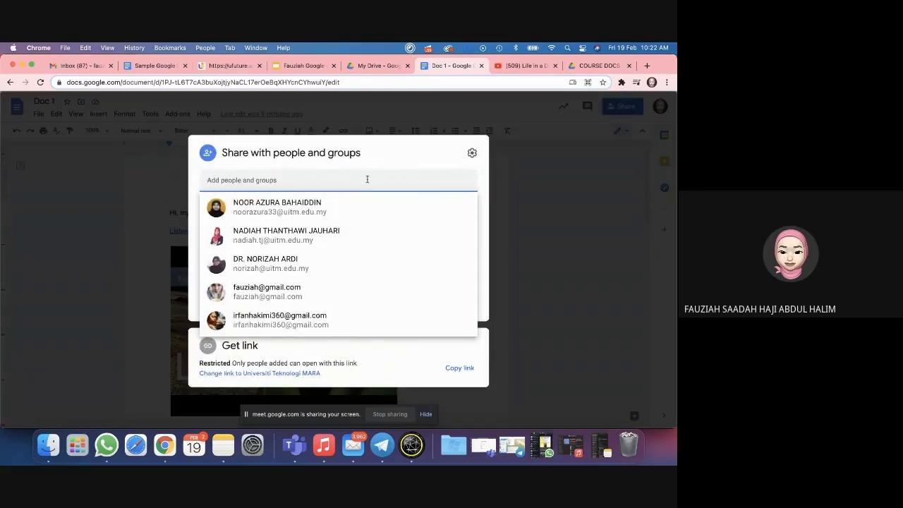
text(di)
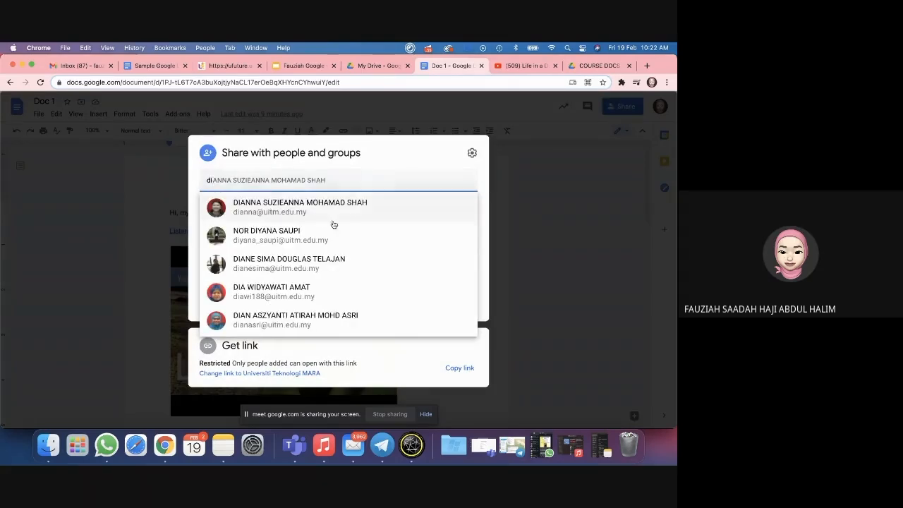
click(326, 238)
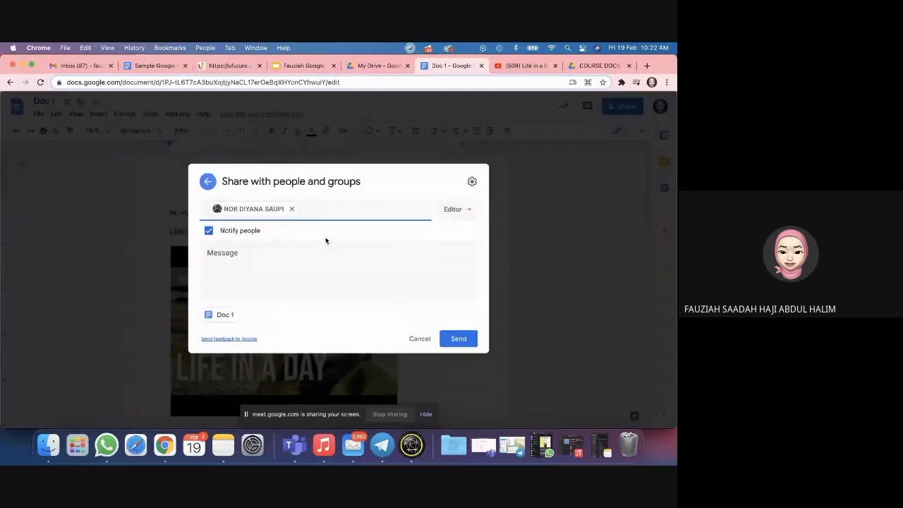
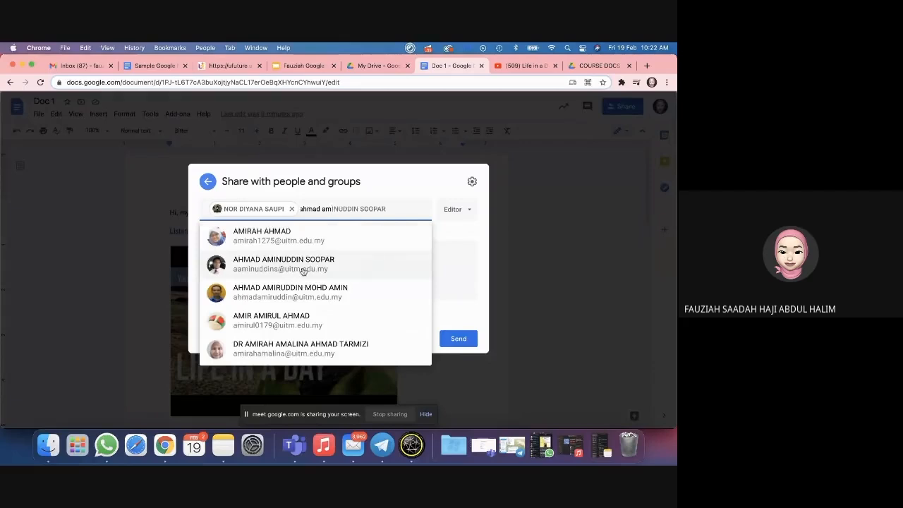
click(302, 265)
text(amir)
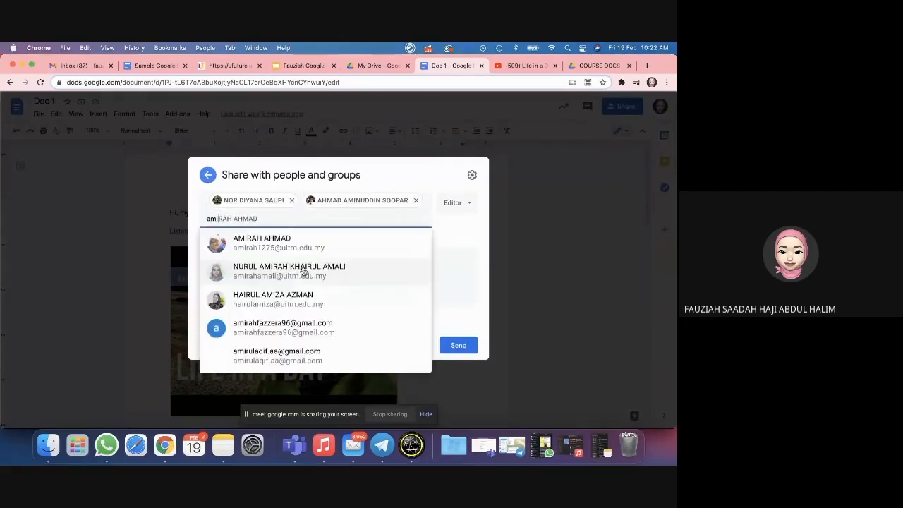
click(313, 250)
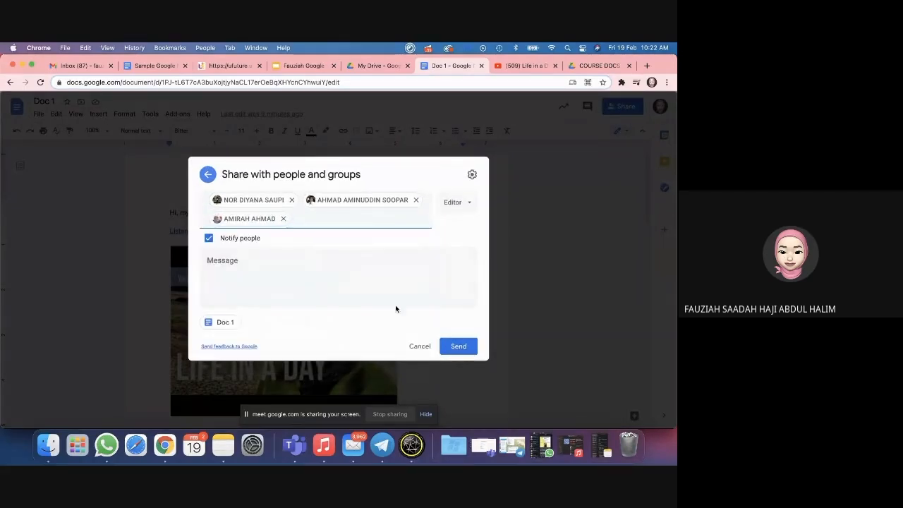
click(450, 347)
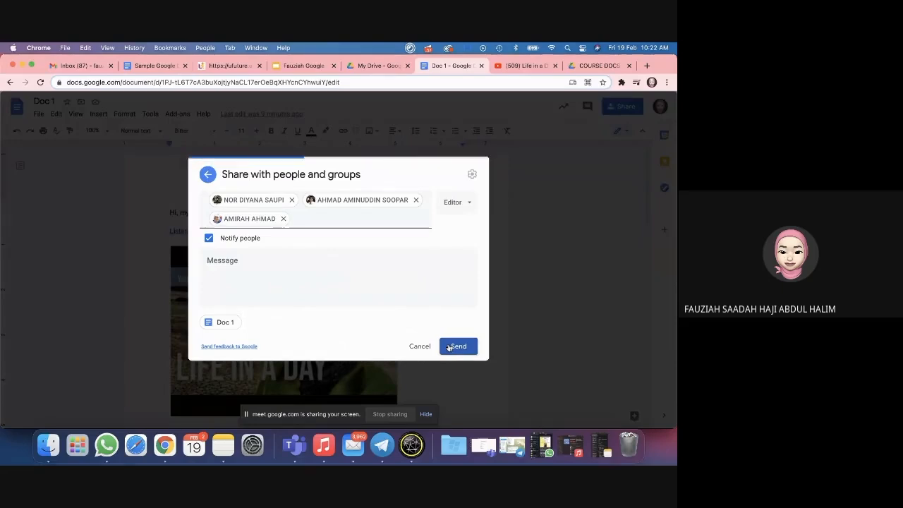
scroll(447, 344, down, 10)
scroll(407, 322, up, 10)
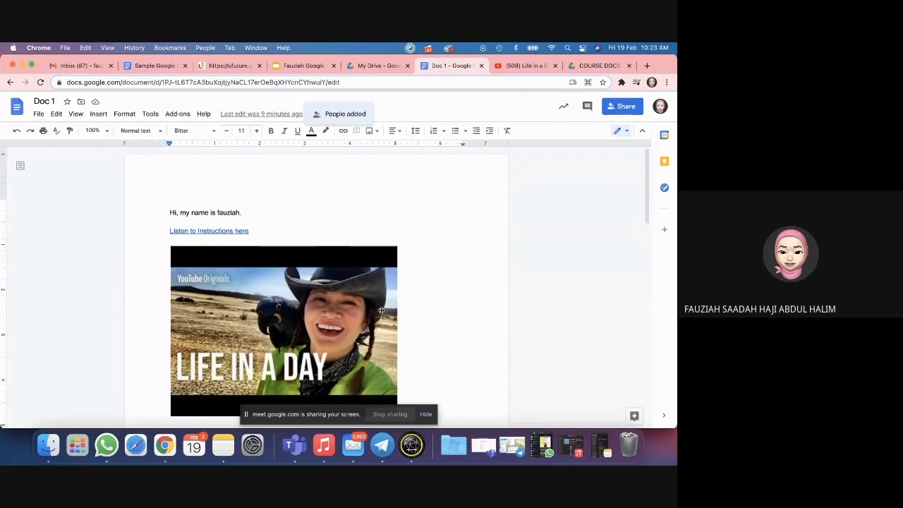
Step: View the Shared with me list in Google Drive, then go back to Doc 1
click(601, 66)
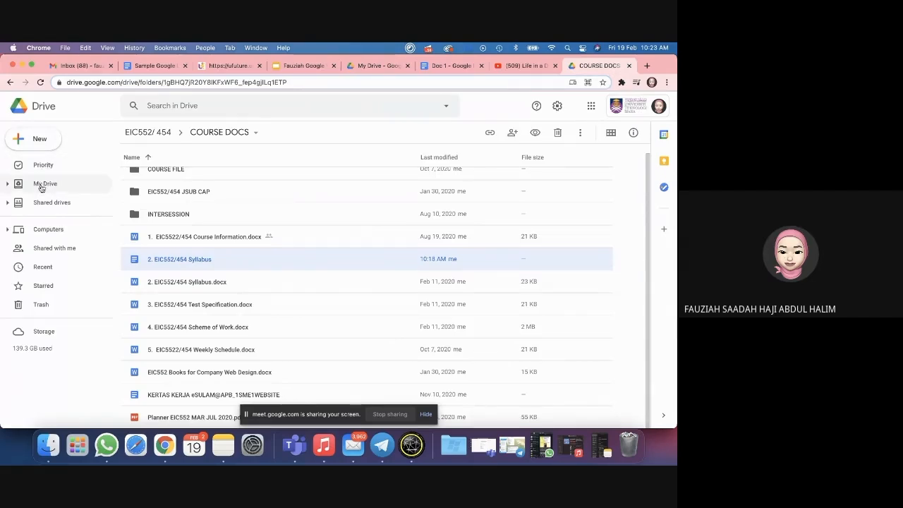
click(42, 255)
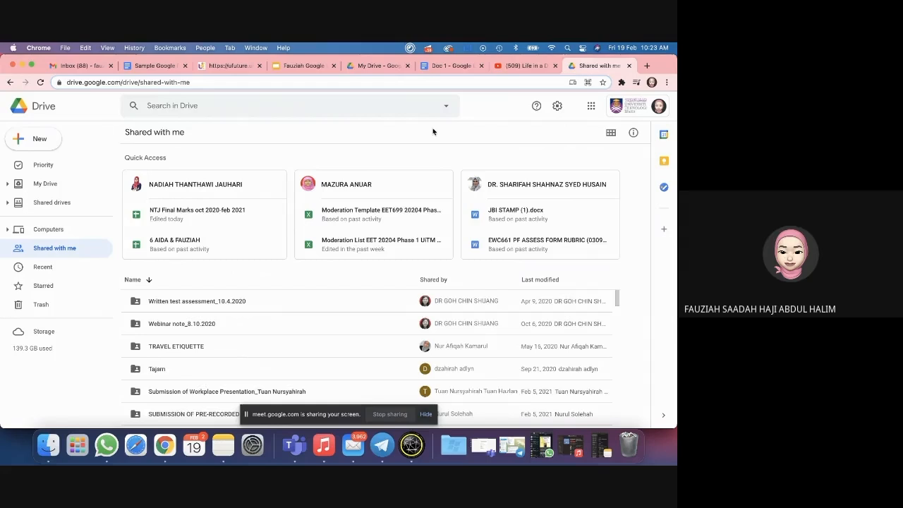
click(457, 67)
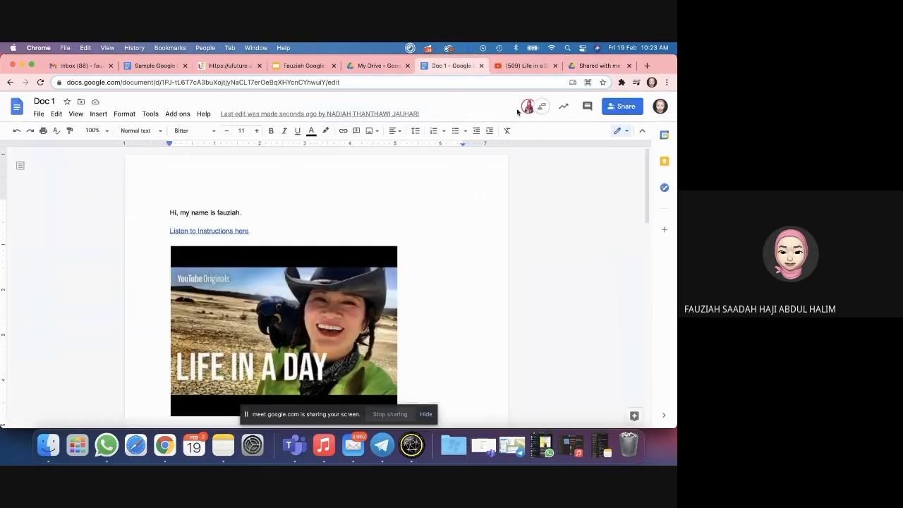
Step: Scroll below Doc 1's table to watch a collaborator's greeting and comment question appear
scroll(395, 219, down, 10)
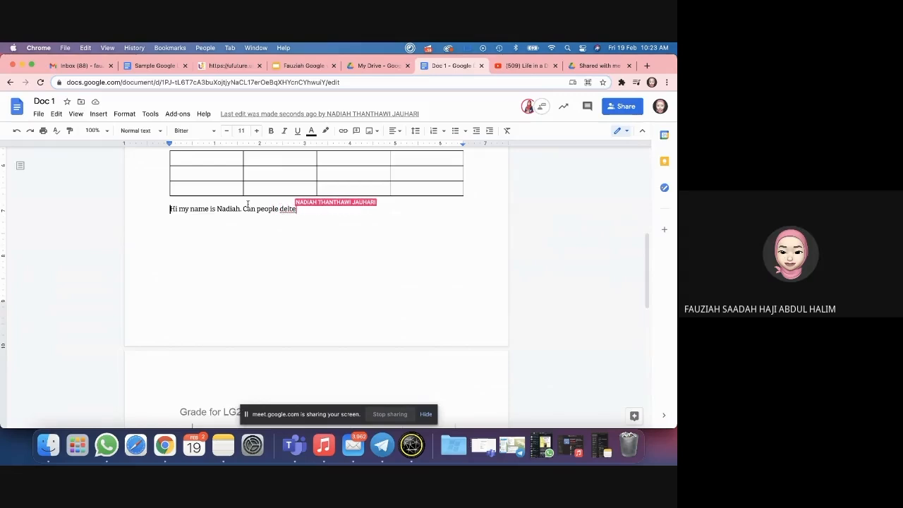
scroll(316, 281, down, 8)
scroll(316, 281, up, 10)
scroll(316, 281, up, 4)
scroll(338, 284, down, 4)
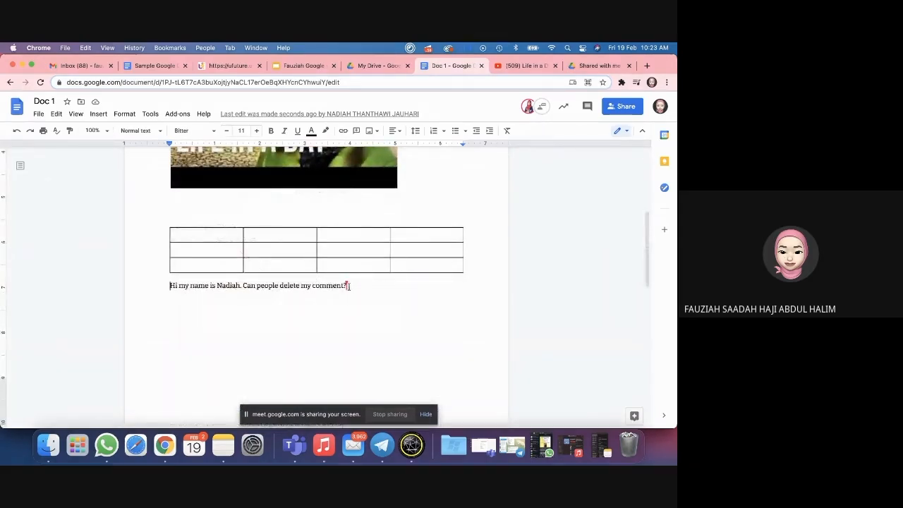
click(593, 65)
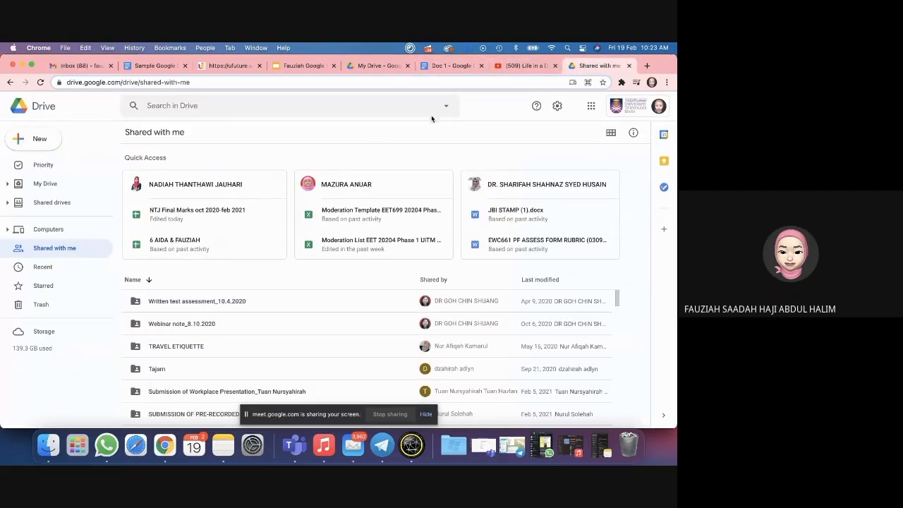
click(455, 68)
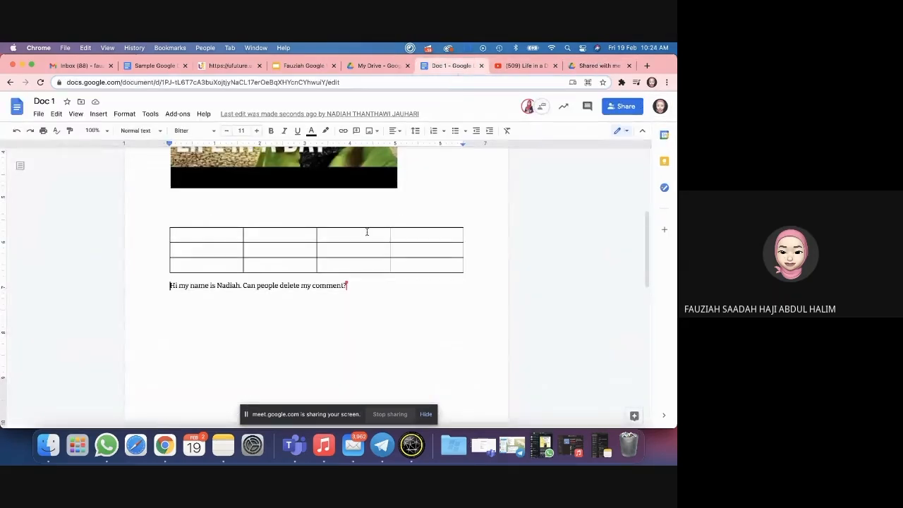
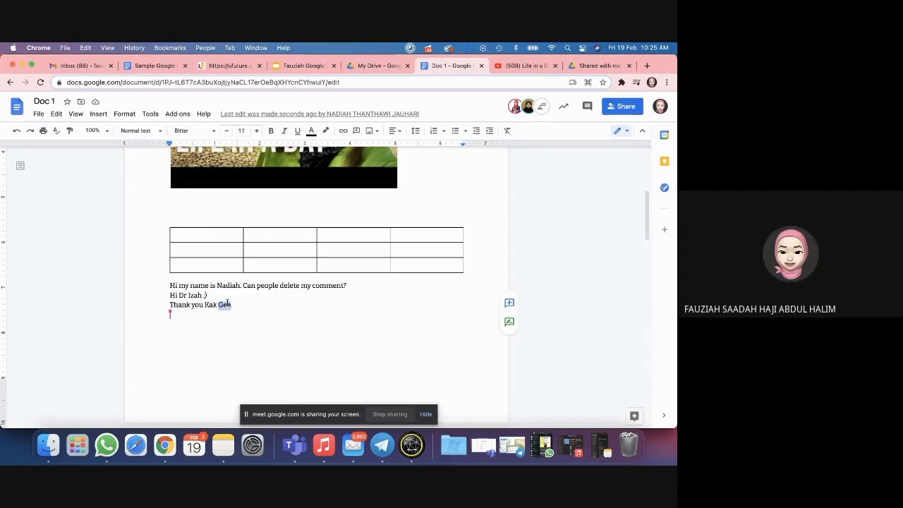
Step: Scroll through Doc 1, select the SEARCH infographic image, then return to the first line
scroll(296, 312, up, 6)
scroll(296, 313, down, 10)
scroll(296, 313, down, 10)
scroll(297, 312, up, 8)
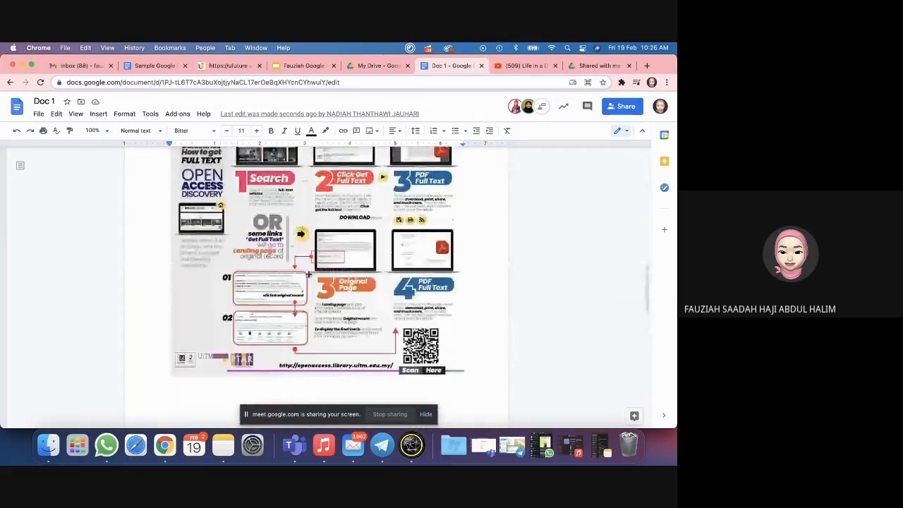
click(308, 277)
scroll(309, 277, up, 3)
scroll(308, 277, down, 10)
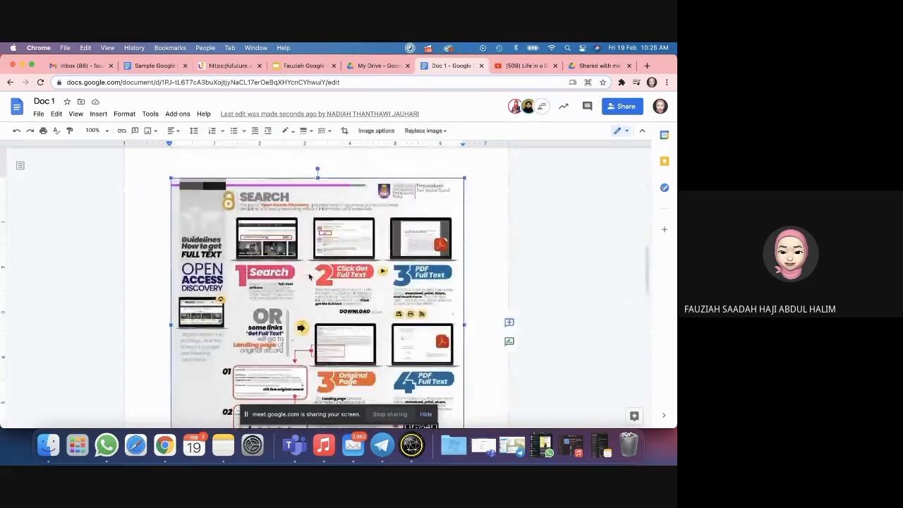
scroll(309, 274, down, 5)
scroll(309, 274, up, 15)
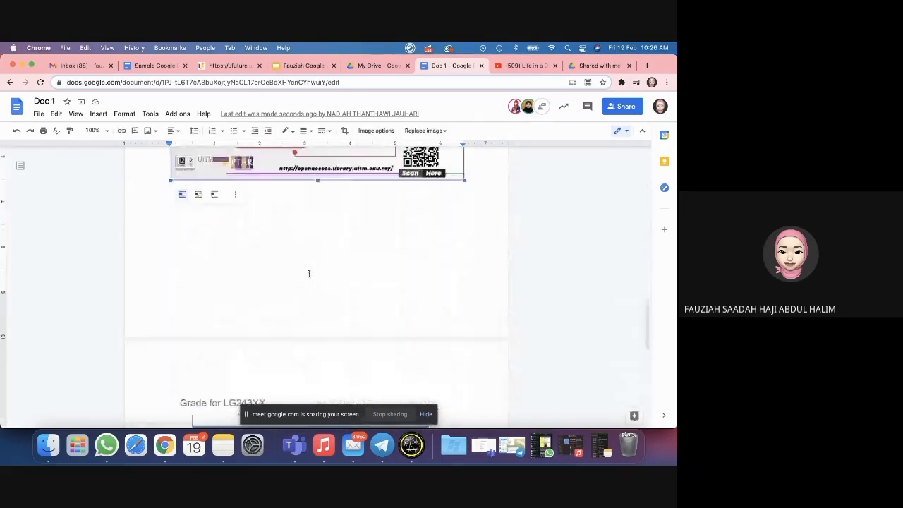
click(328, 205)
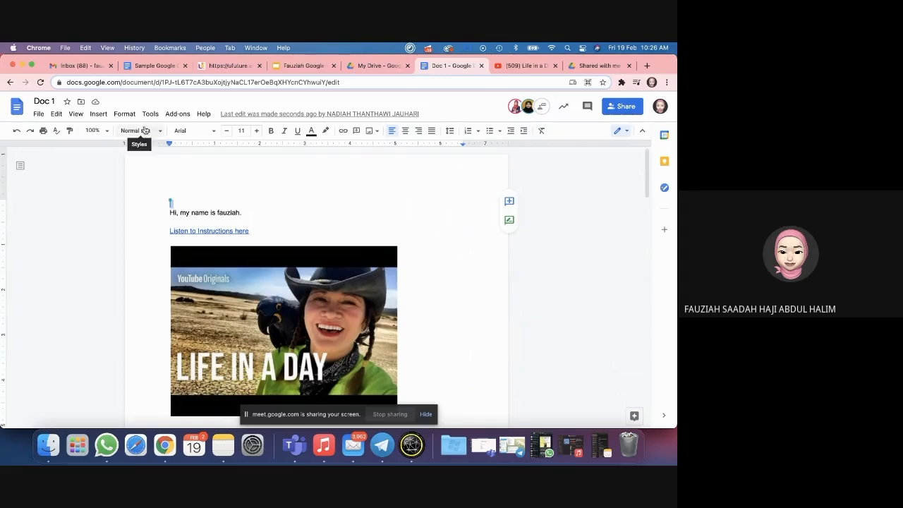
Step: Open Doc 1's version history and compare the 10:04 AM version with the current 10:25 AM one
click(38, 115)
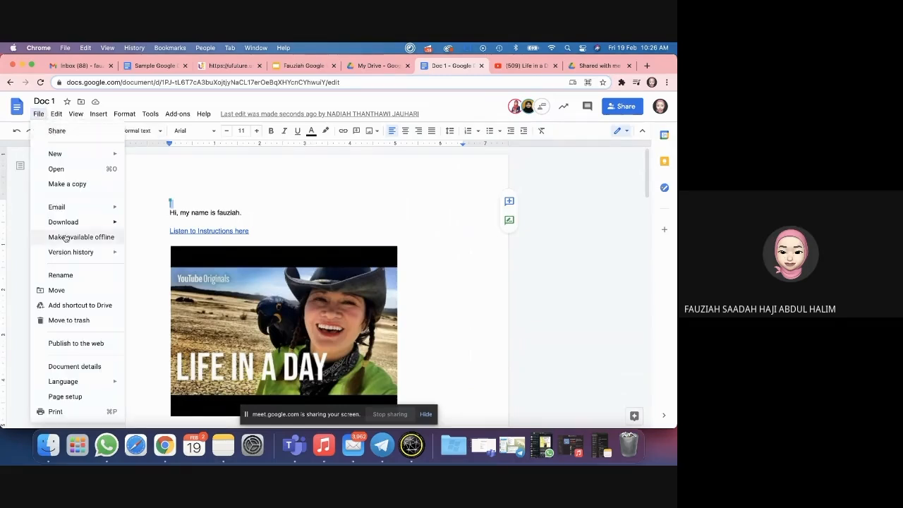
mouse_move(67, 252)
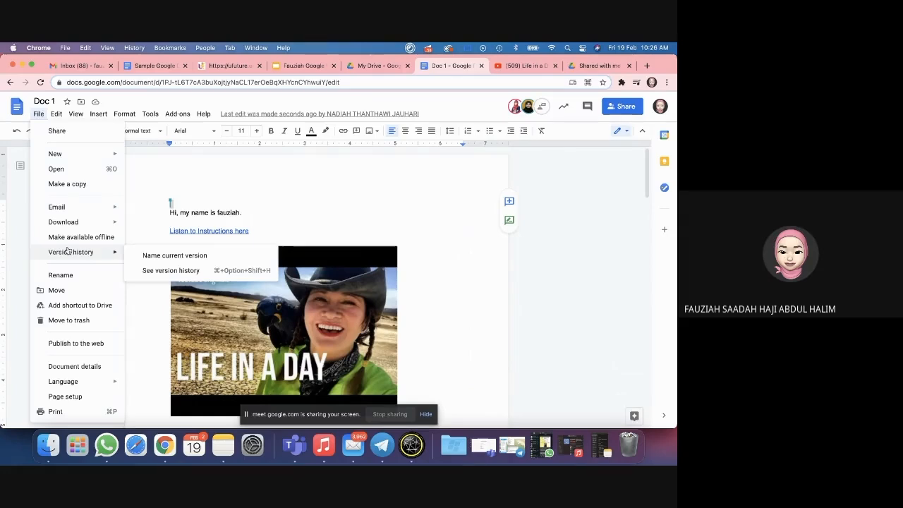
click(146, 270)
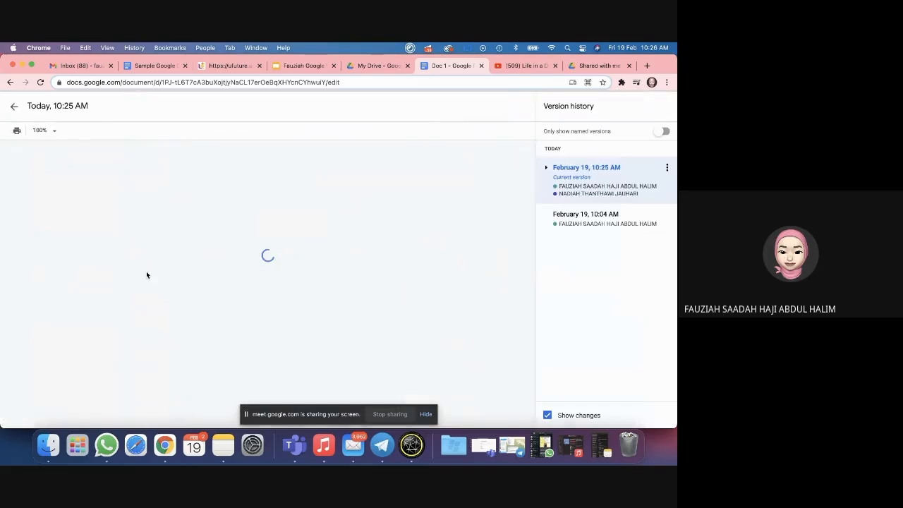
click(571, 218)
click(569, 186)
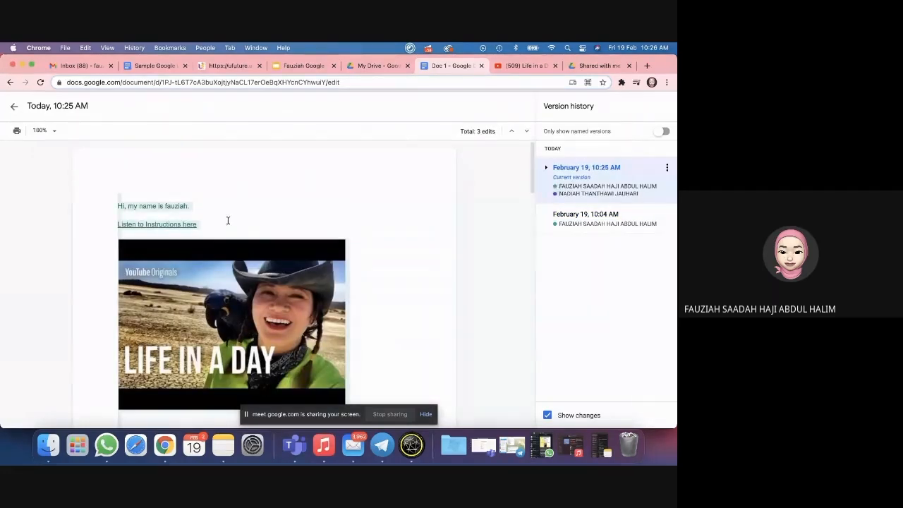
scroll(227, 220, down, 10)
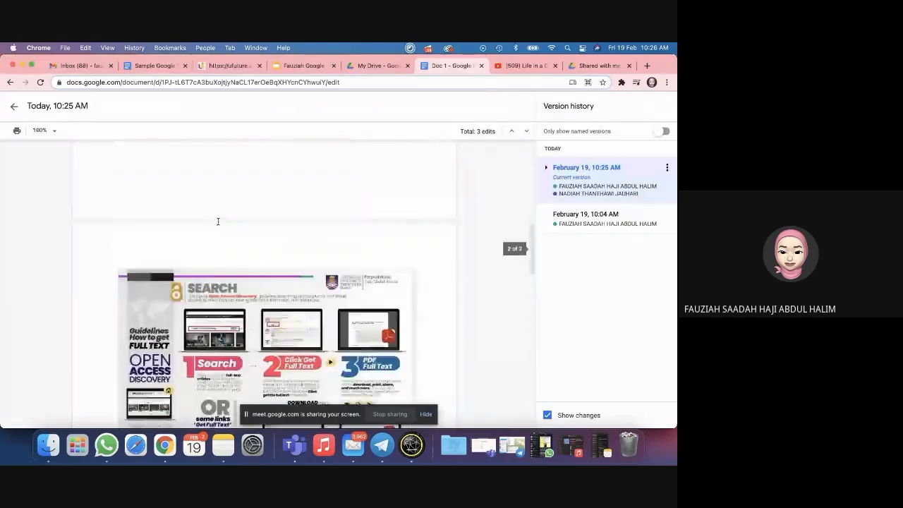
scroll(217, 221, down, 3)
scroll(218, 222, up, 10)
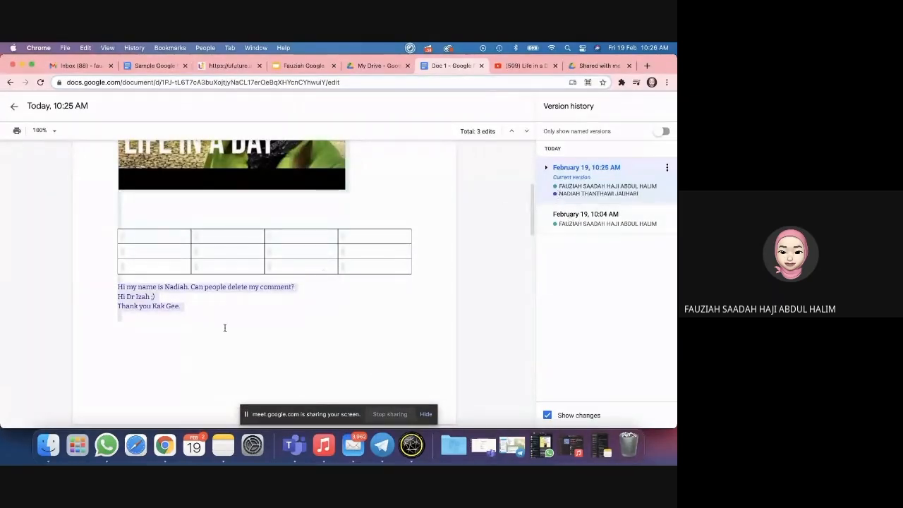
scroll(224, 327, down, 8)
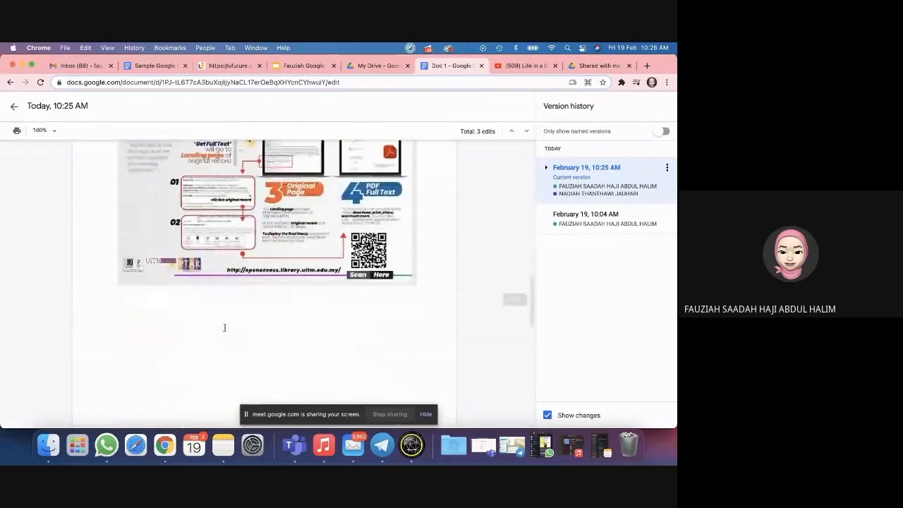
scroll(224, 328, down, 10)
scroll(224, 327, up, 20)
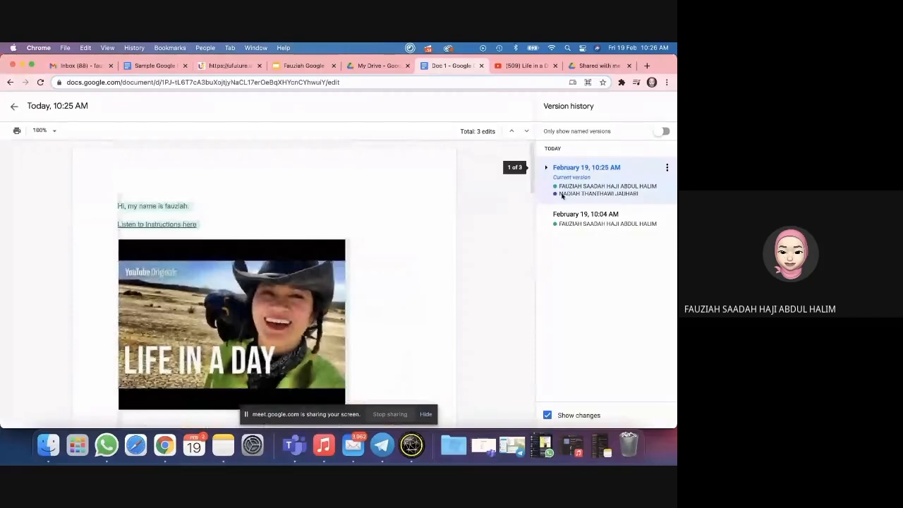
Step: Exit and reopen Doc 1's version history, then switch to the Sample Google Docs Workshop tab
click(14, 106)
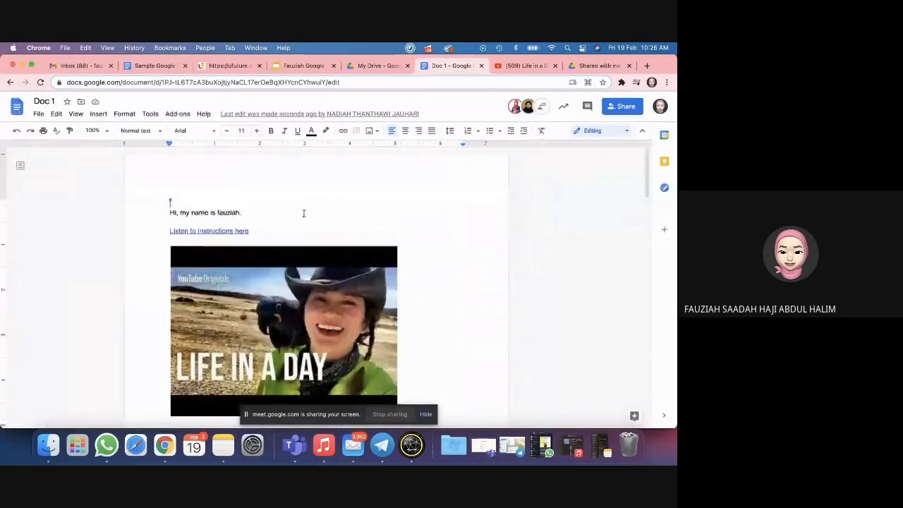
scroll(304, 214, down, 1)
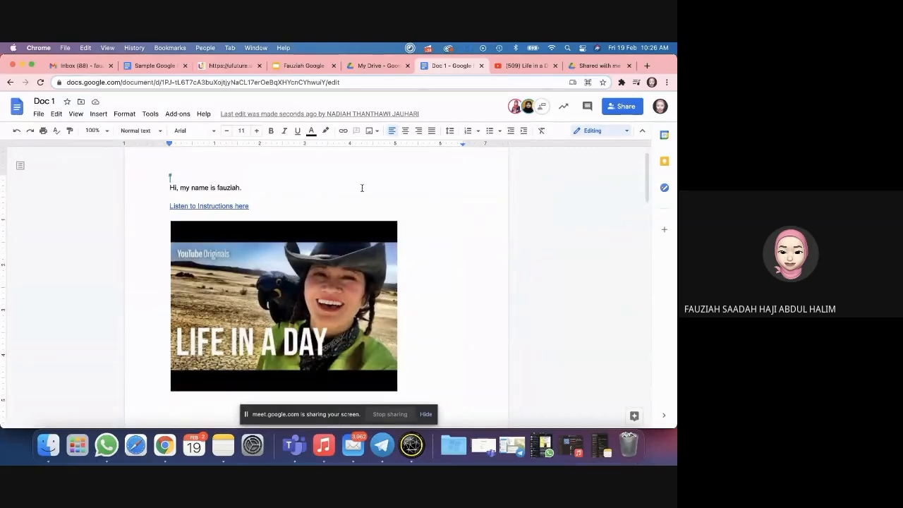
scroll(361, 186, down, 2)
click(37, 114)
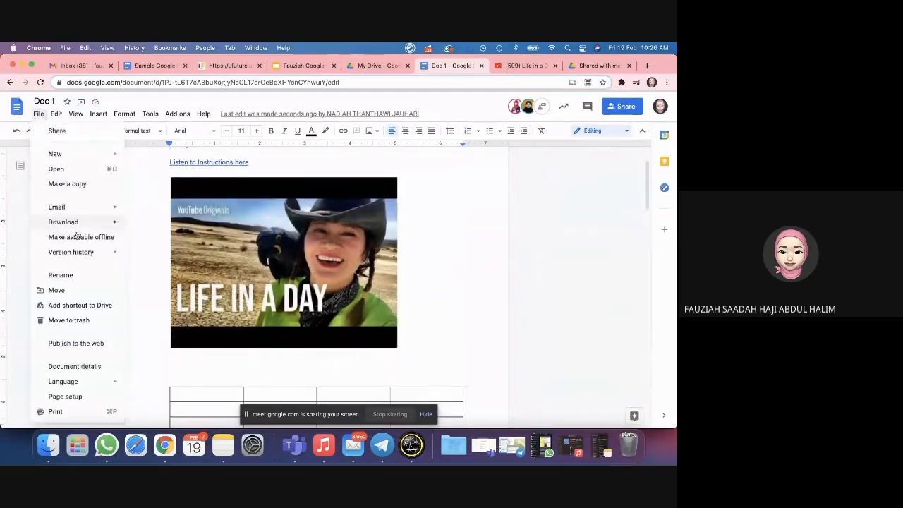
mouse_move(70, 251)
click(155, 267)
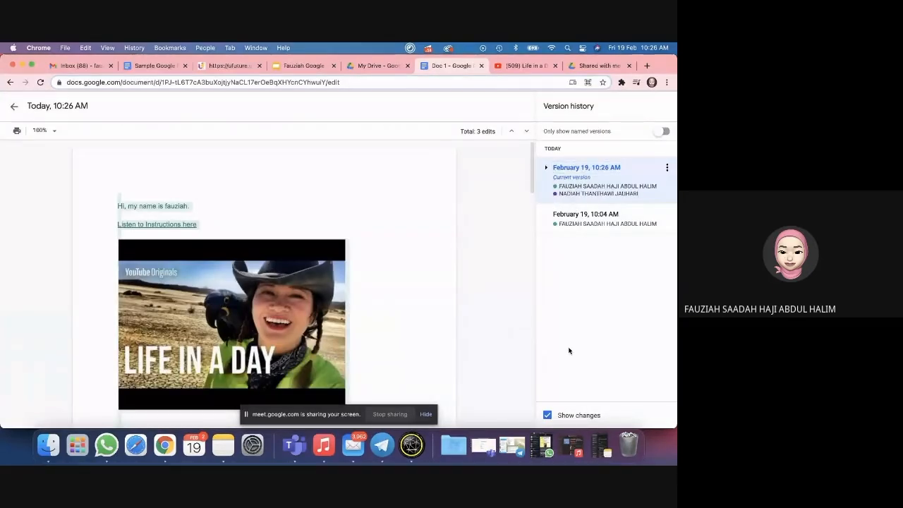
click(141, 67)
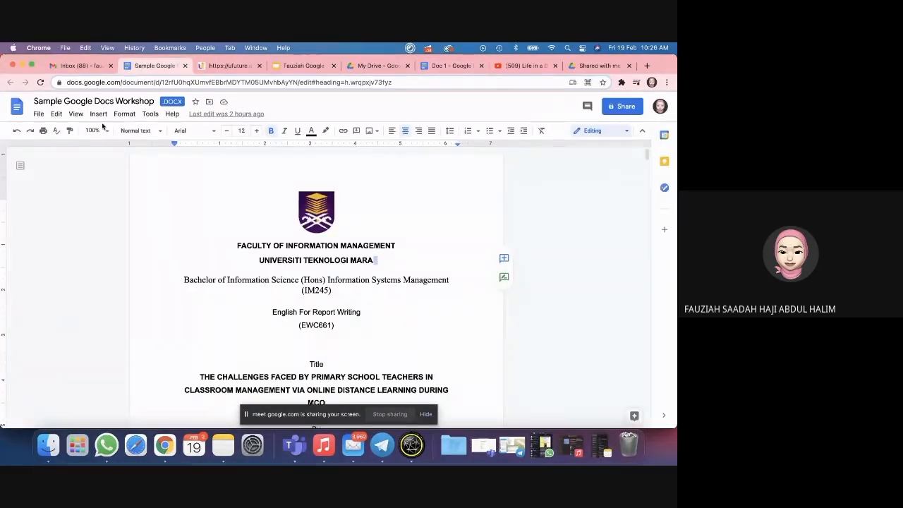
Step: View the workshop document's version history, then return to the document
click(38, 113)
mouse_move(91, 271)
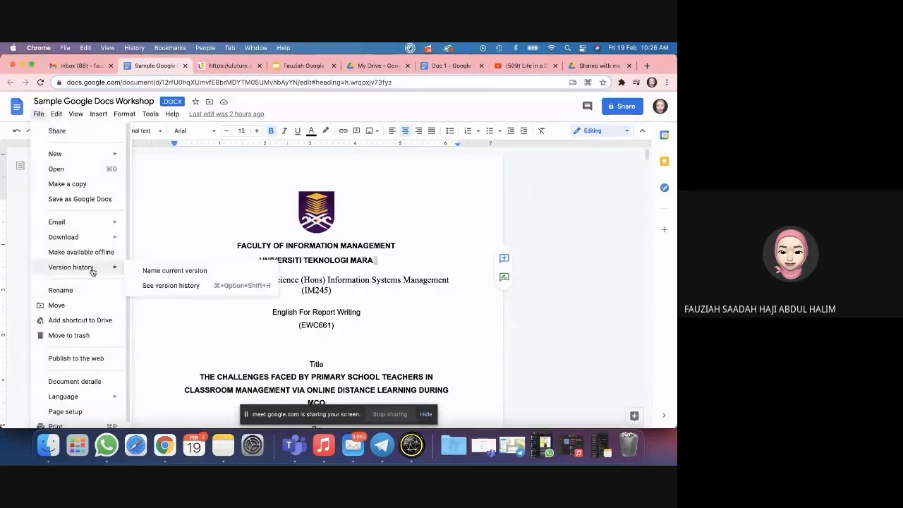
click(181, 285)
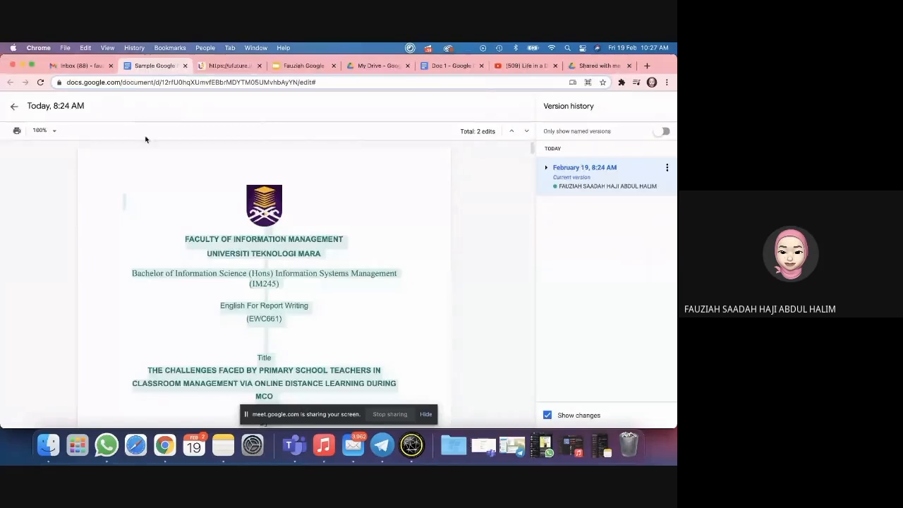
click(13, 107)
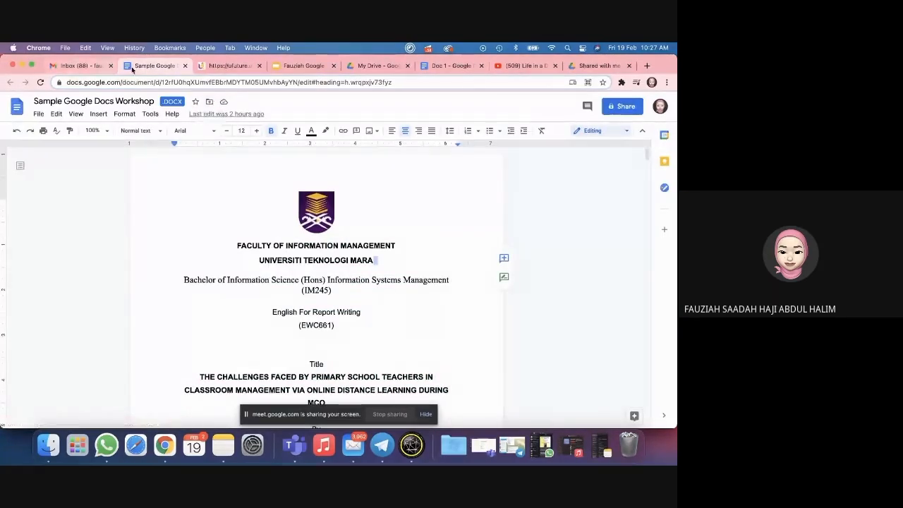
Step: Visit the Shared with me page, open a new browser tab and show the Google apps list
click(604, 65)
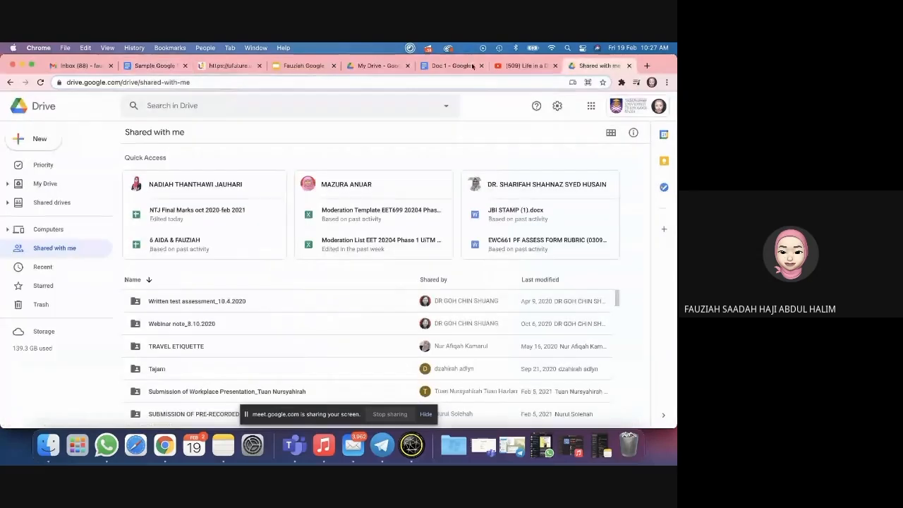
click(645, 66)
click(637, 121)
Step: Open the Google Docs home page and scroll through the Recent documents list and back up
click(597, 208)
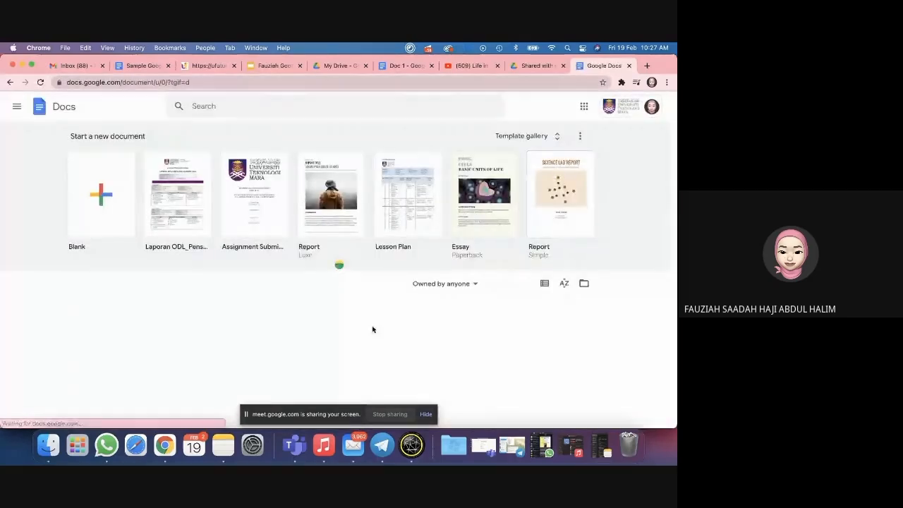
scroll(372, 329, down, 3)
scroll(374, 330, down, 2)
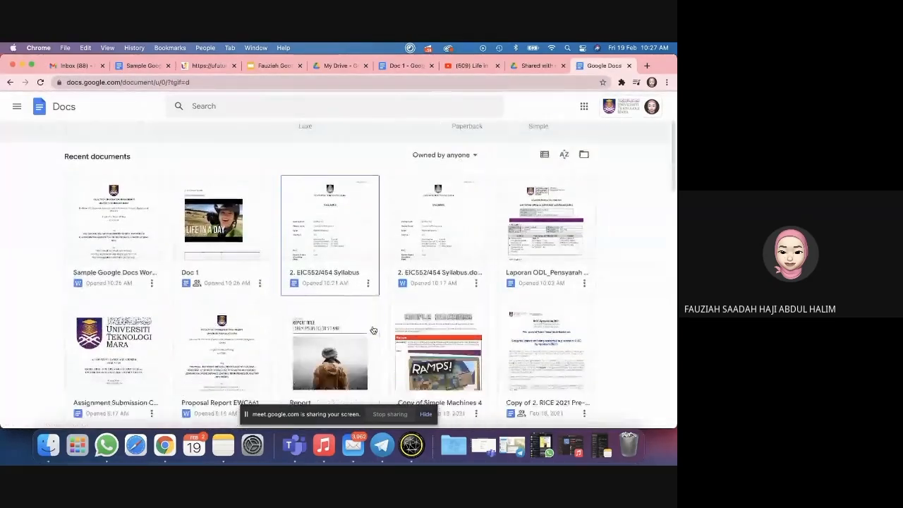
scroll(373, 330, down, 2)
scroll(373, 330, down, 1)
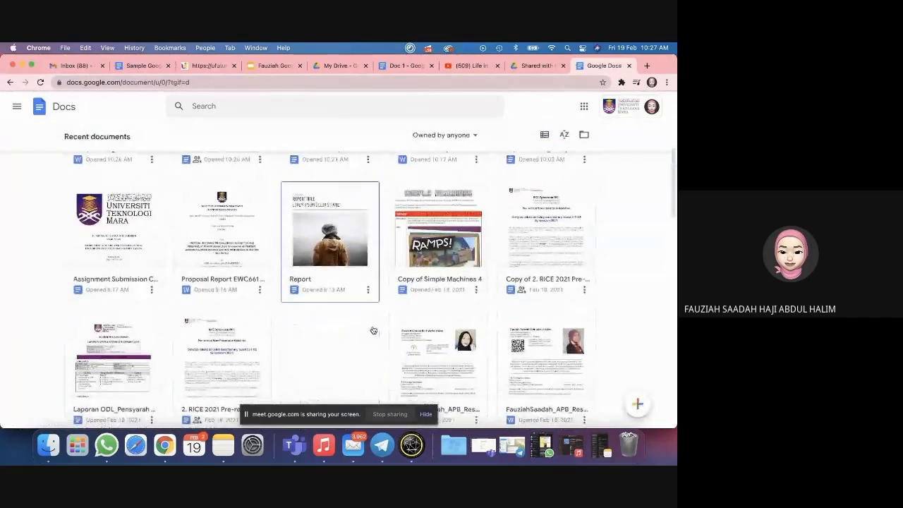
scroll(373, 330, down, 10)
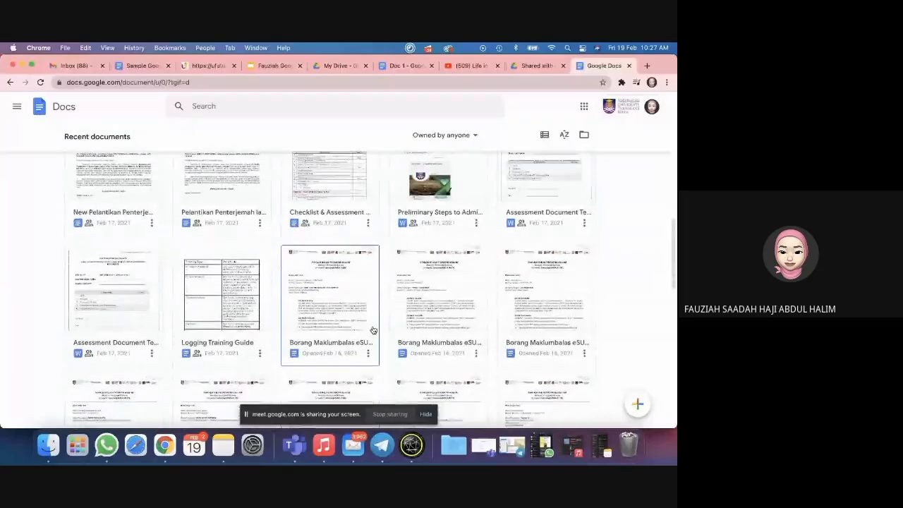
scroll(373, 330, down, 1)
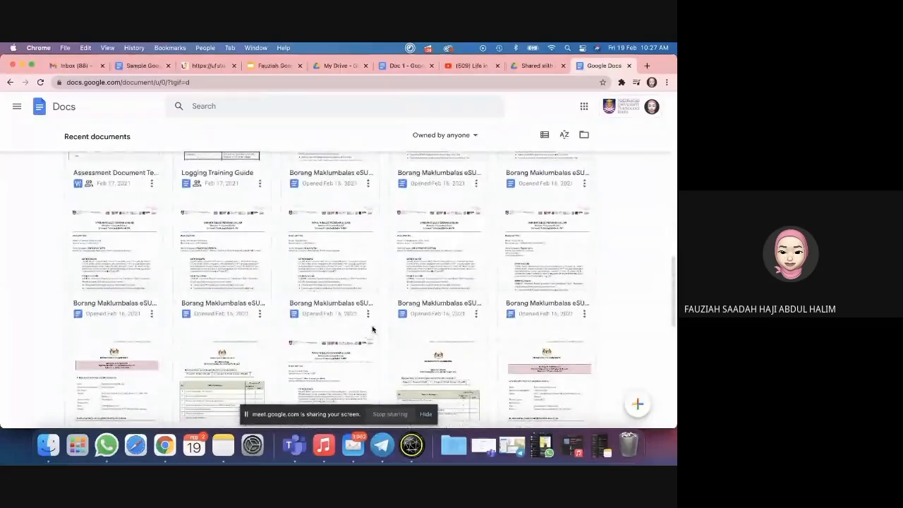
scroll(373, 330, down, 4)
scroll(373, 330, down, 6)
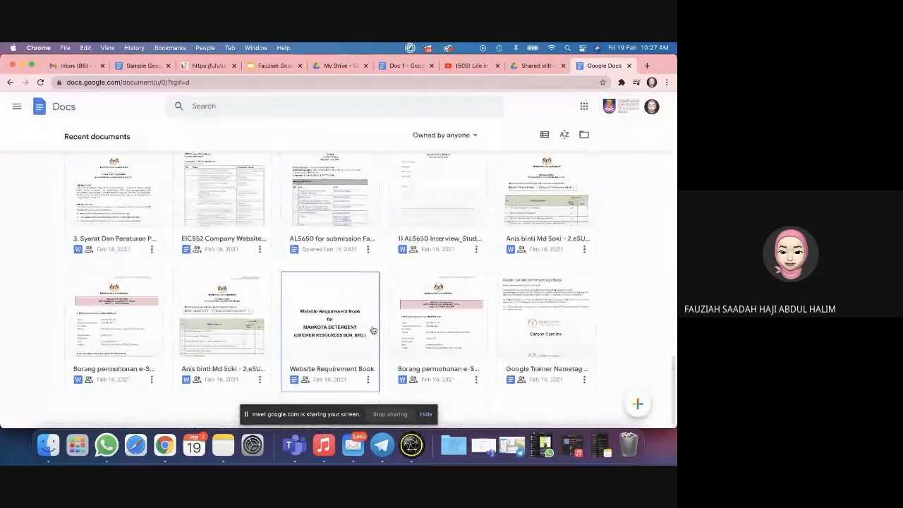
scroll(373, 330, down, 15)
scroll(373, 330, down, 3)
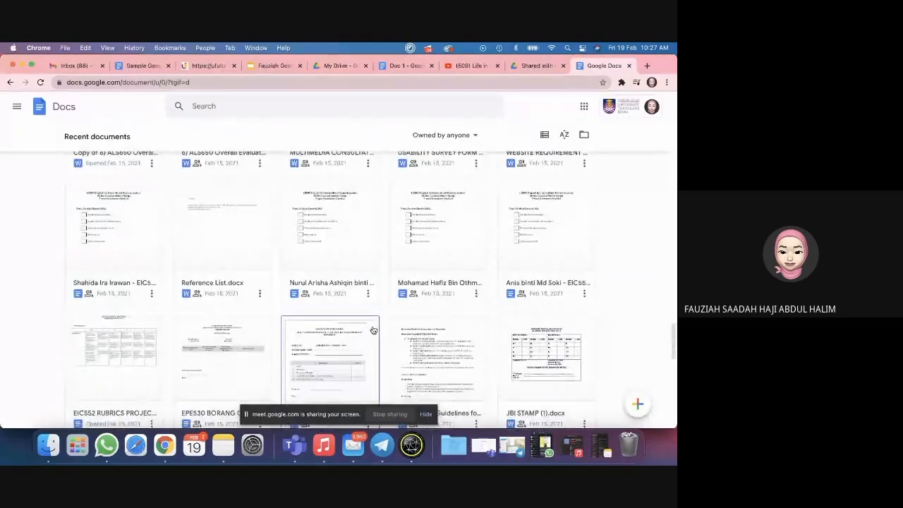
scroll(373, 330, down, 8)
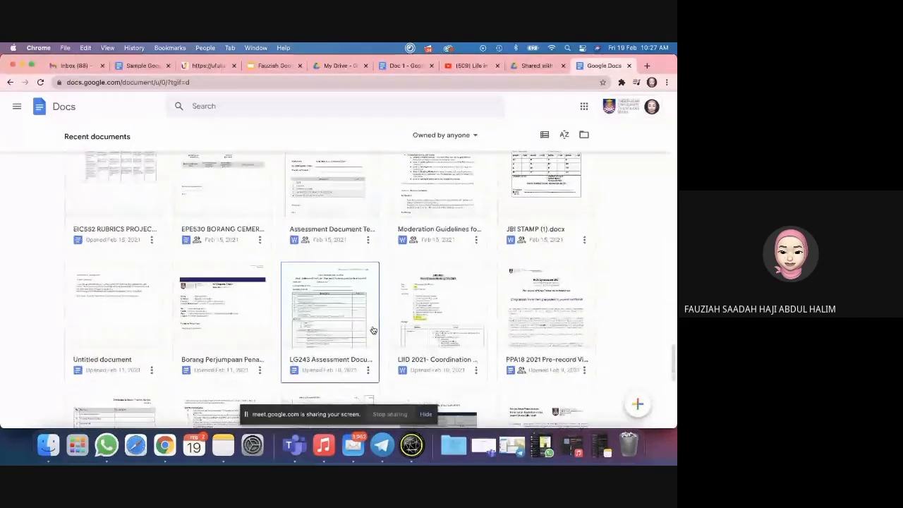
scroll(373, 330, down, 3)
scroll(373, 330, down, 5)
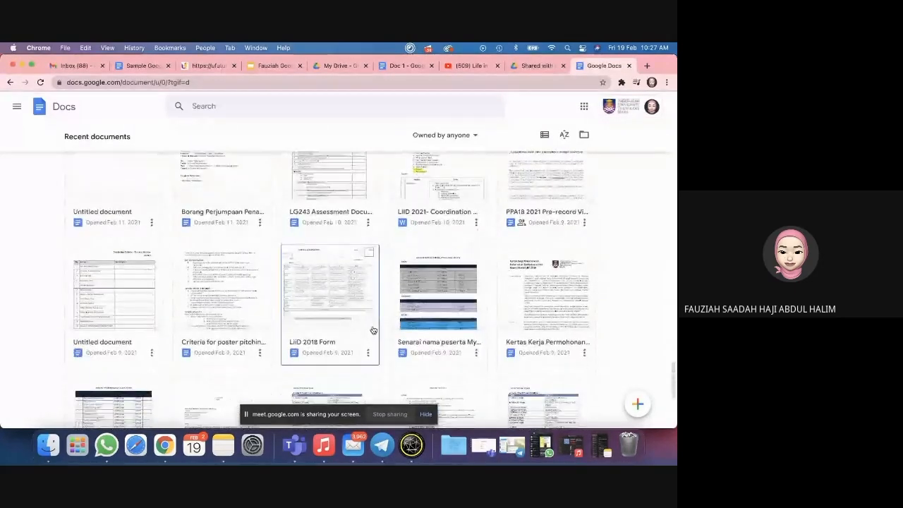
scroll(373, 330, down, 5)
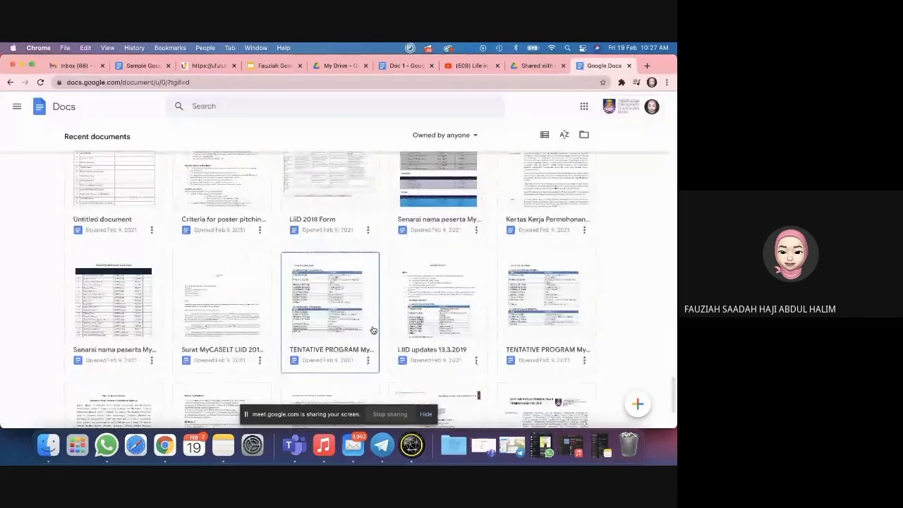
scroll(373, 330, up, 15)
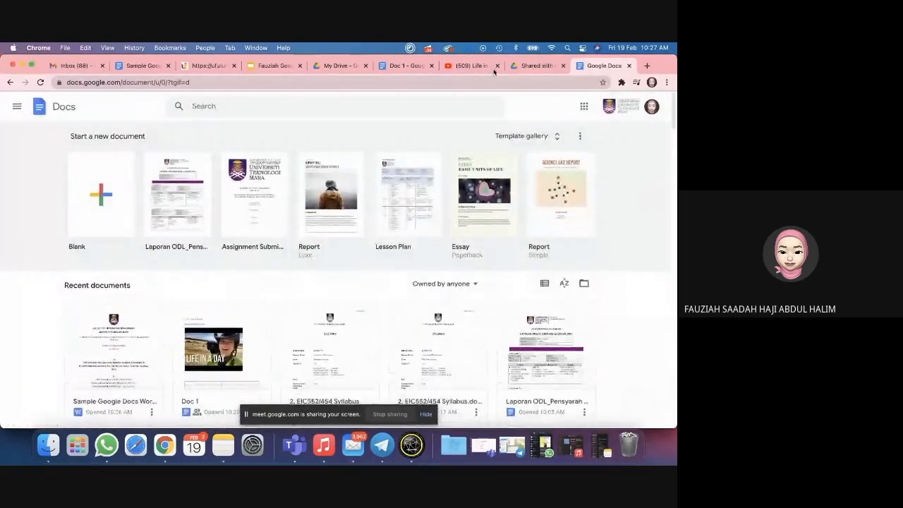
click(526, 66)
Step: Show My Drive and zoom the page out to 90%
click(44, 183)
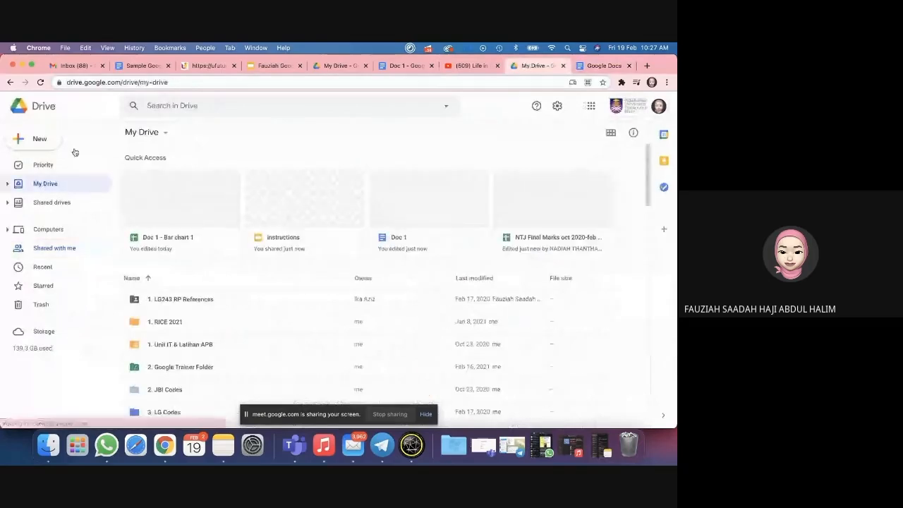
click(107, 47)
click(121, 153)
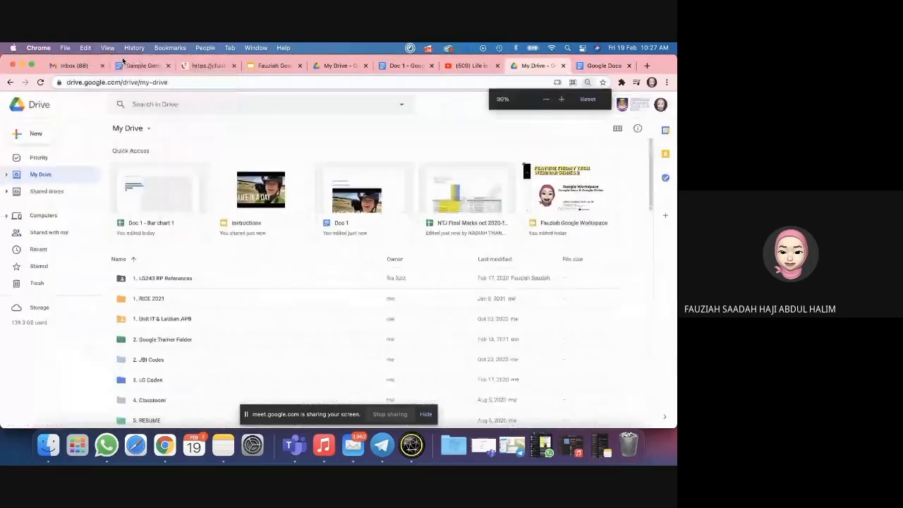
Step: Drill into 2. JBI Codes > EWC661 > EWC661 Submission > Submission of Report (40%) > Final Submission
double_click(161, 357)
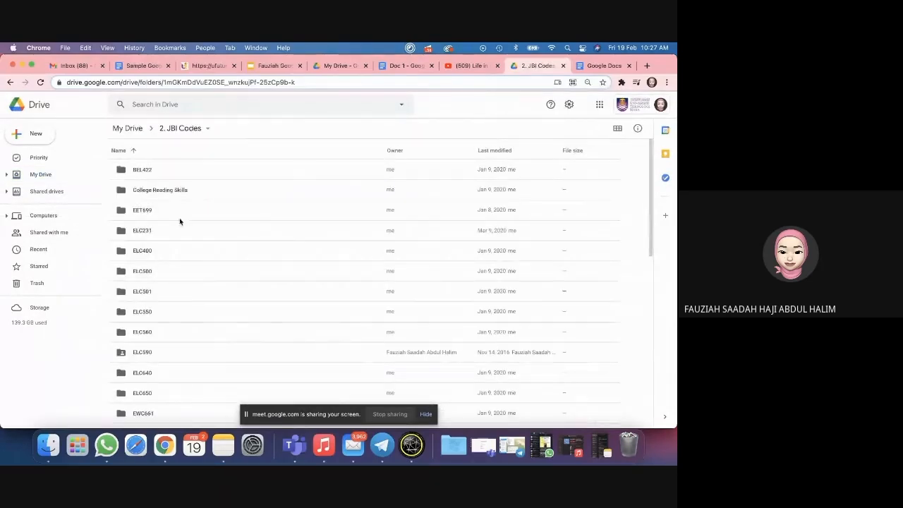
scroll(177, 318, down, 2)
double_click(177, 363)
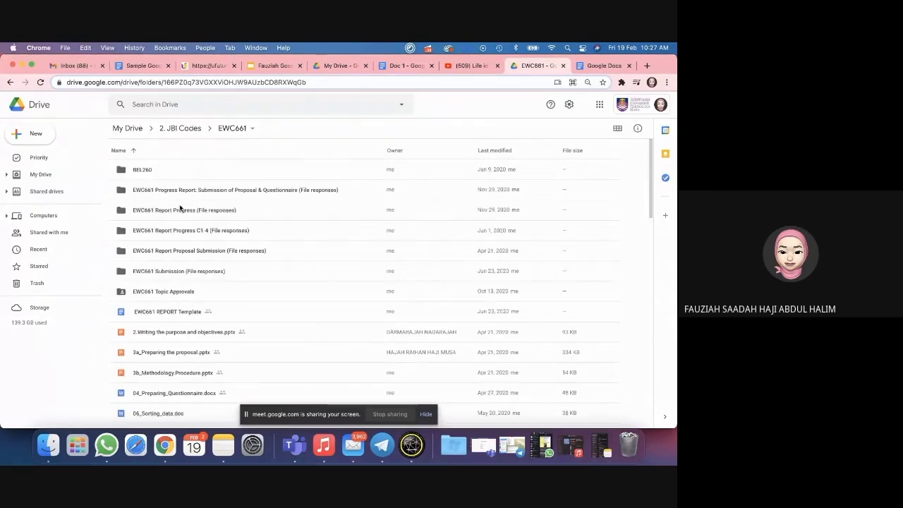
double_click(159, 274)
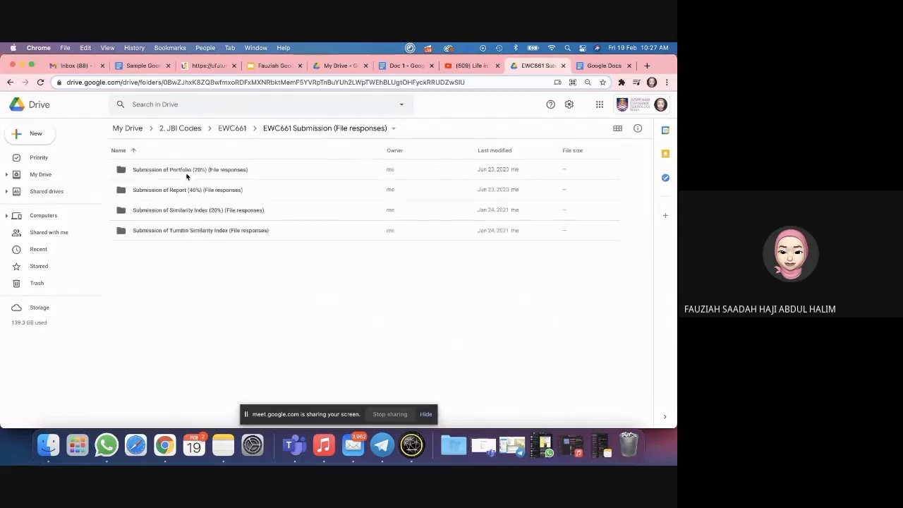
click(167, 192)
double_click(167, 193)
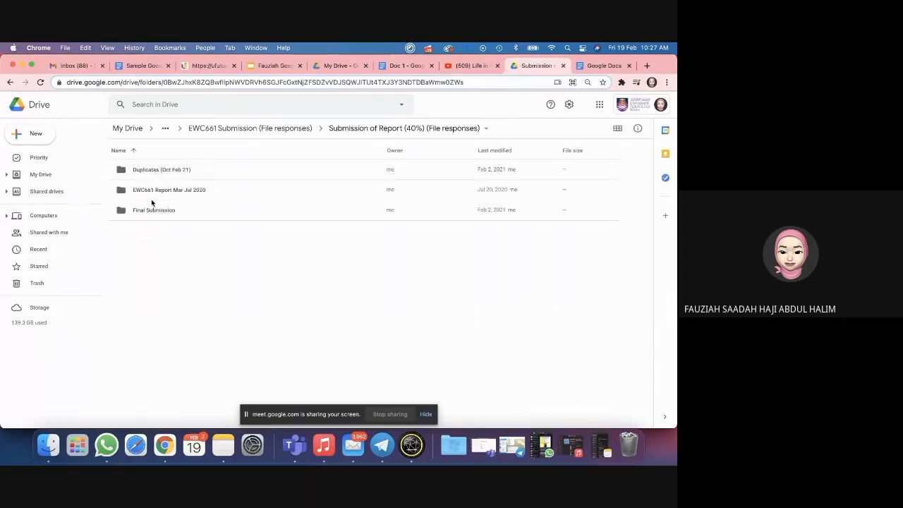
double_click(151, 208)
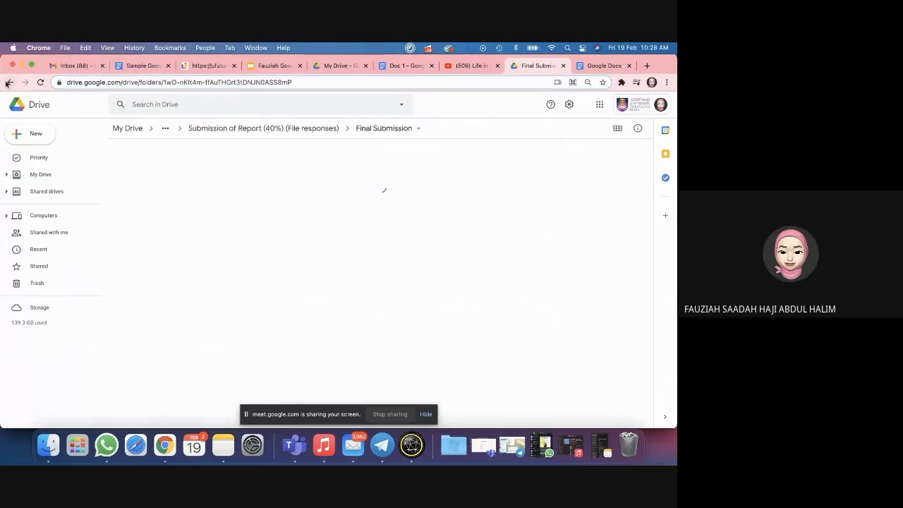
Step: Navigate back up through the submission folders to 2. JBI Codes
click(7, 83)
click(8, 83)
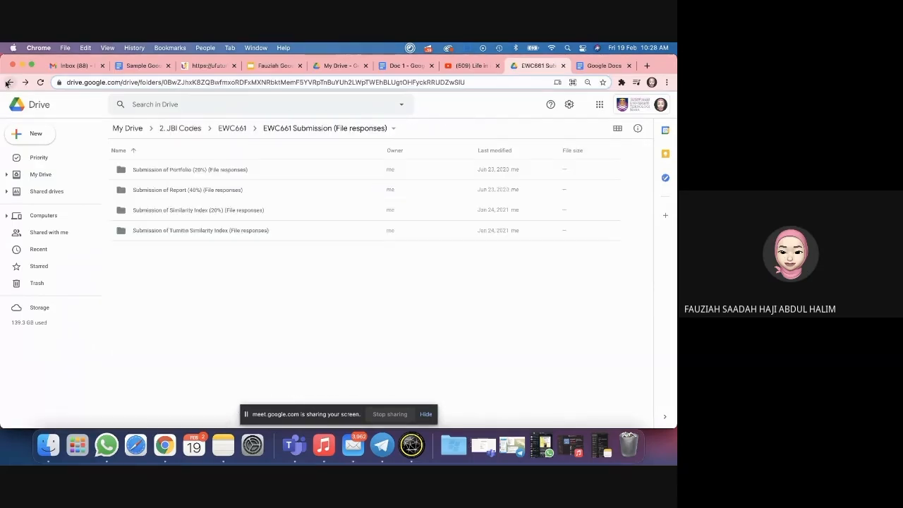
click(232, 128)
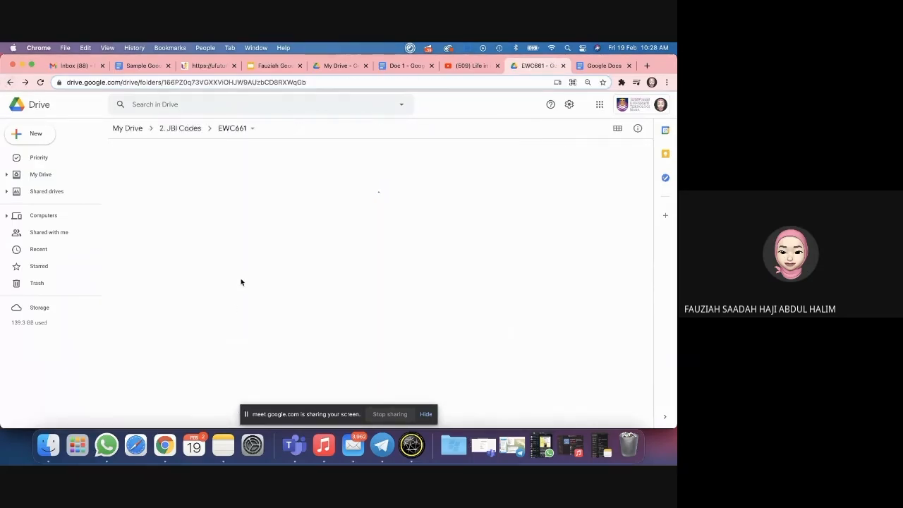
scroll(206, 291, down, 3)
scroll(205, 293, down, 4)
scroll(205, 293, up, 5)
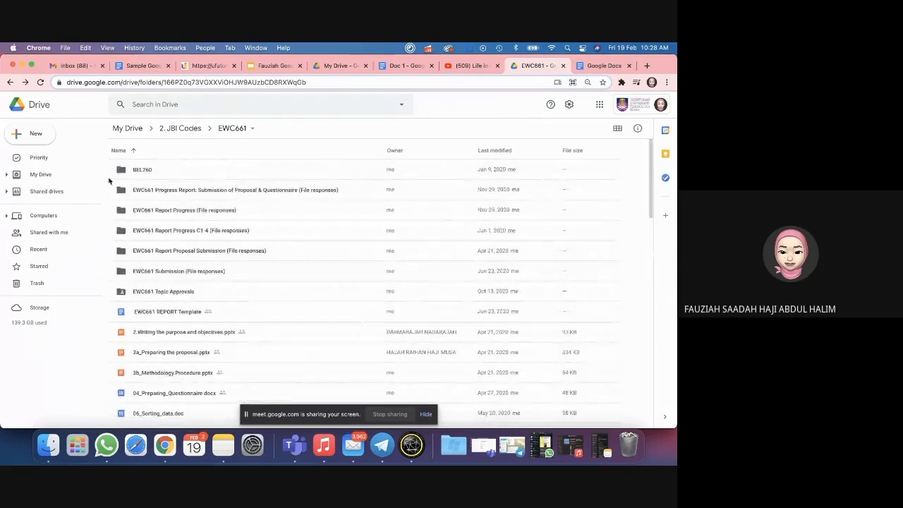
click(10, 82)
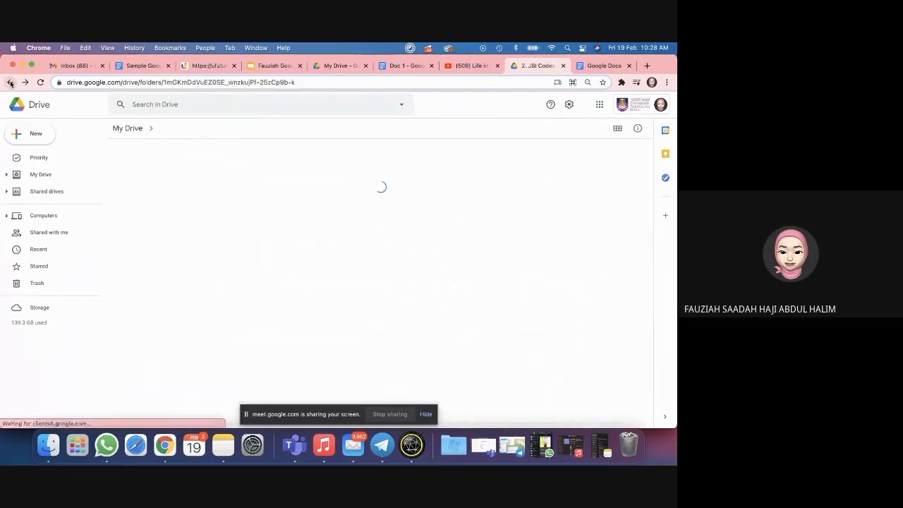
Step: Search Drive for 'proposal' and select the Proposal Report EWC661 document
click(146, 104)
text(propos)
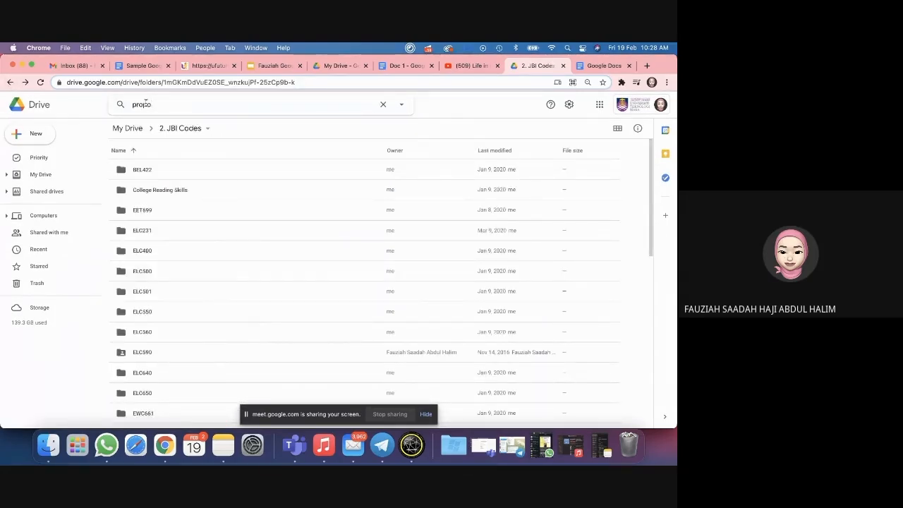
text(al)
key(Return)
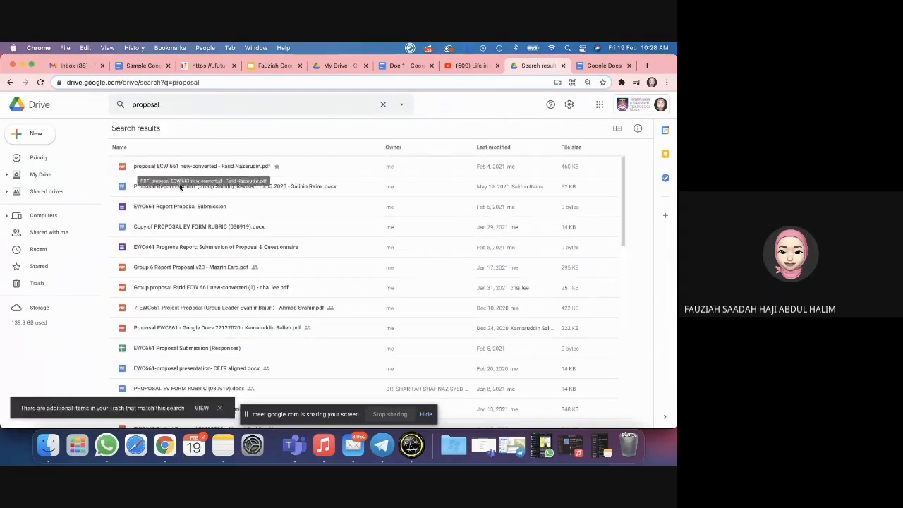
click(179, 187)
double_click(179, 187)
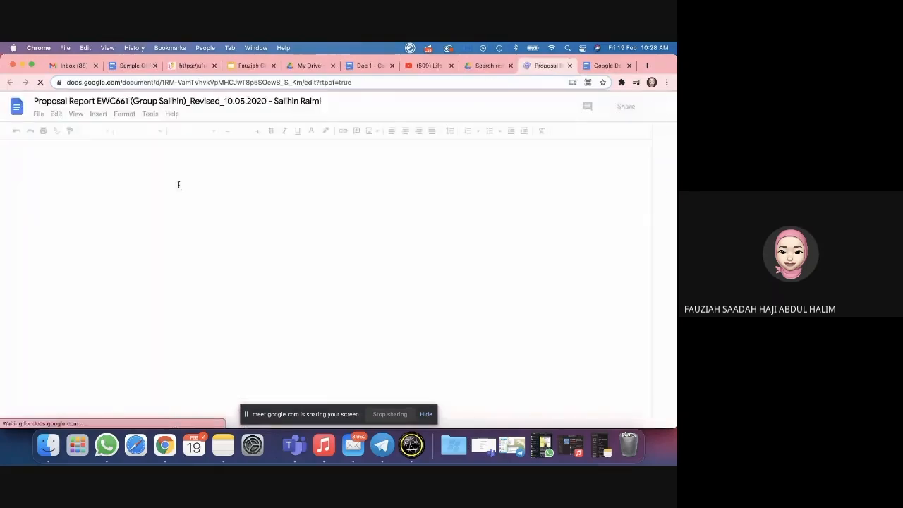
click(39, 113)
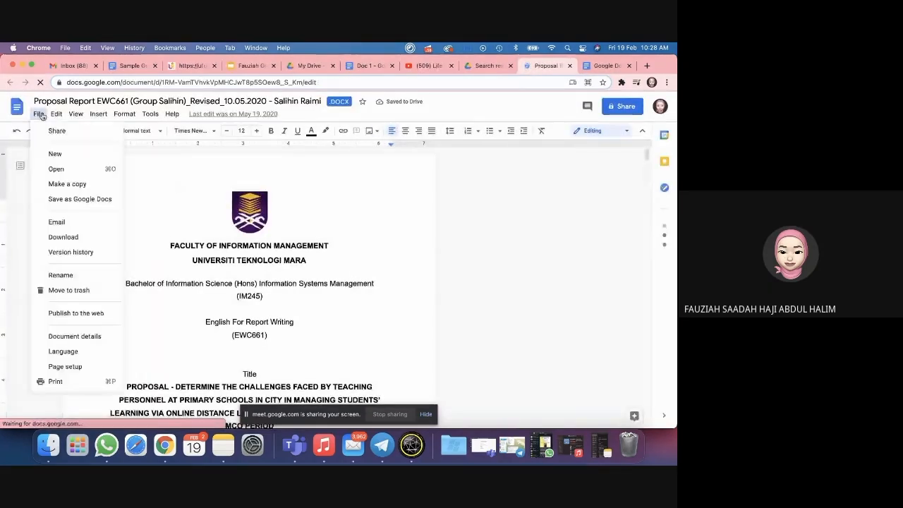
click(79, 252)
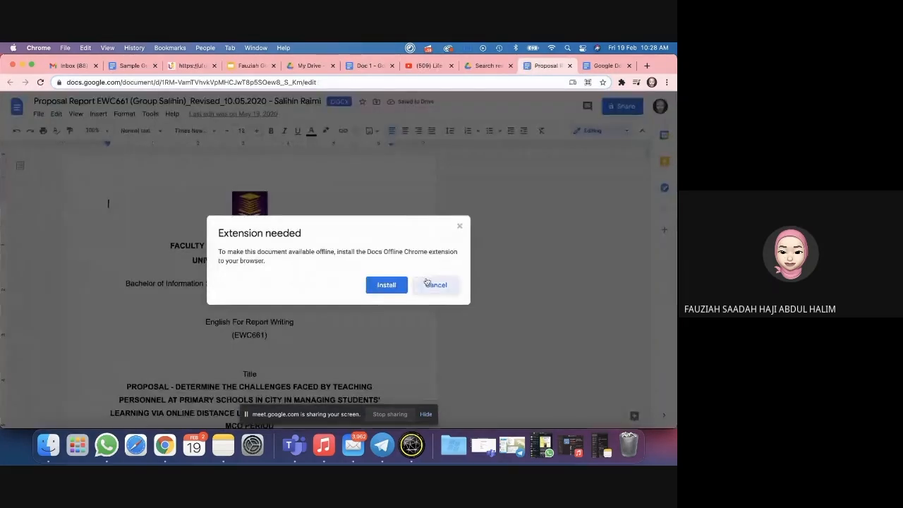
click(433, 284)
click(39, 114)
mouse_move(86, 267)
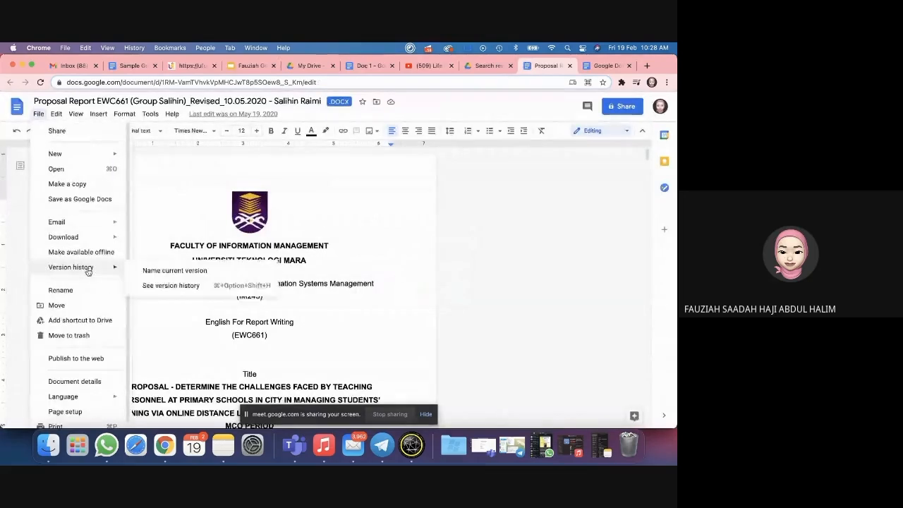
click(170, 286)
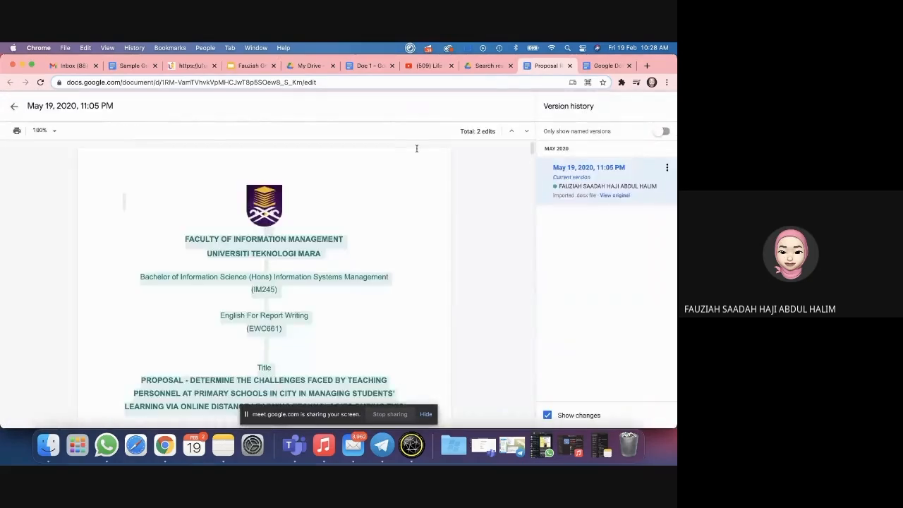
click(569, 66)
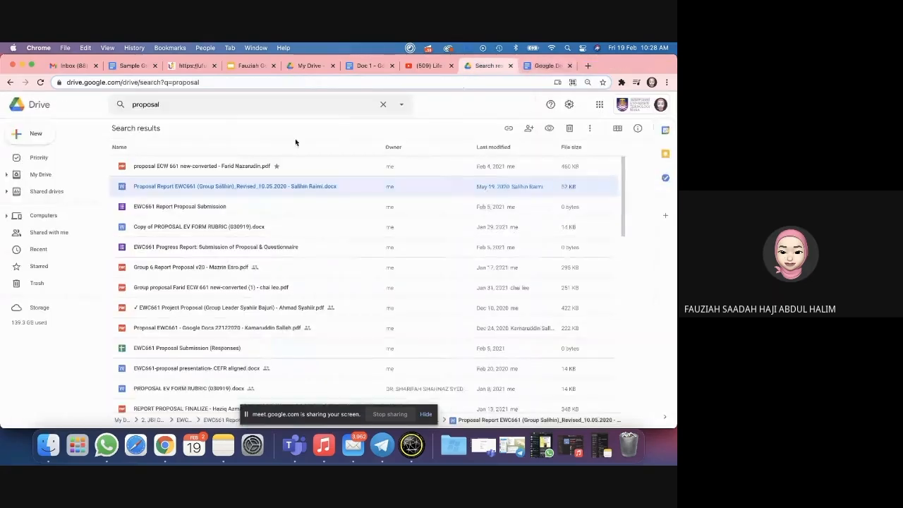
scroll(165, 197, down, 3)
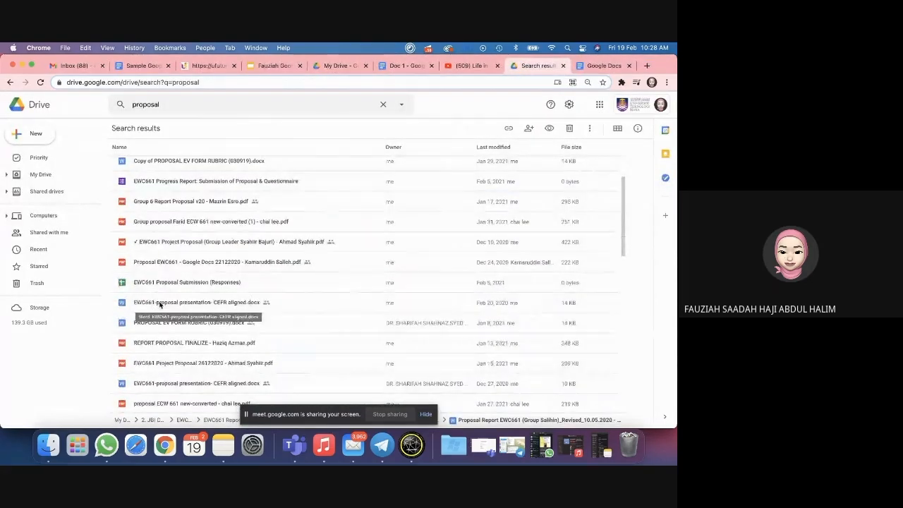
double_click(159, 305)
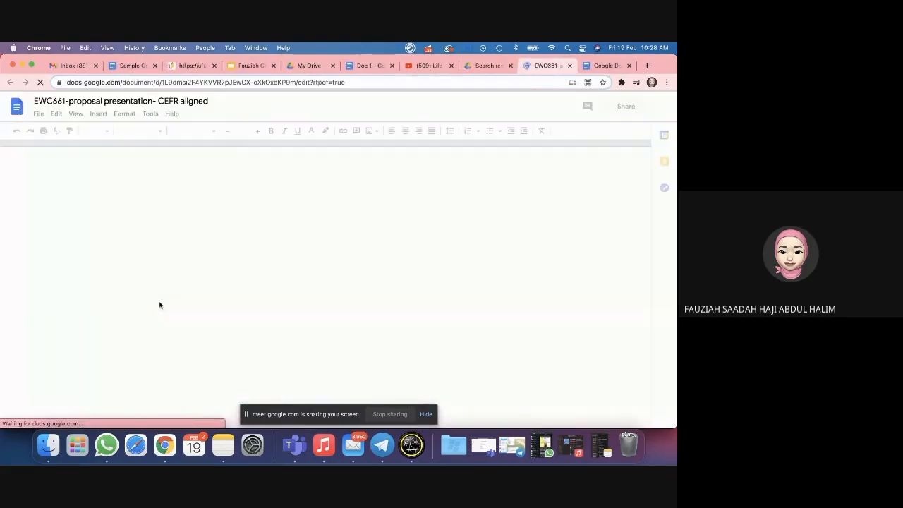
click(38, 114)
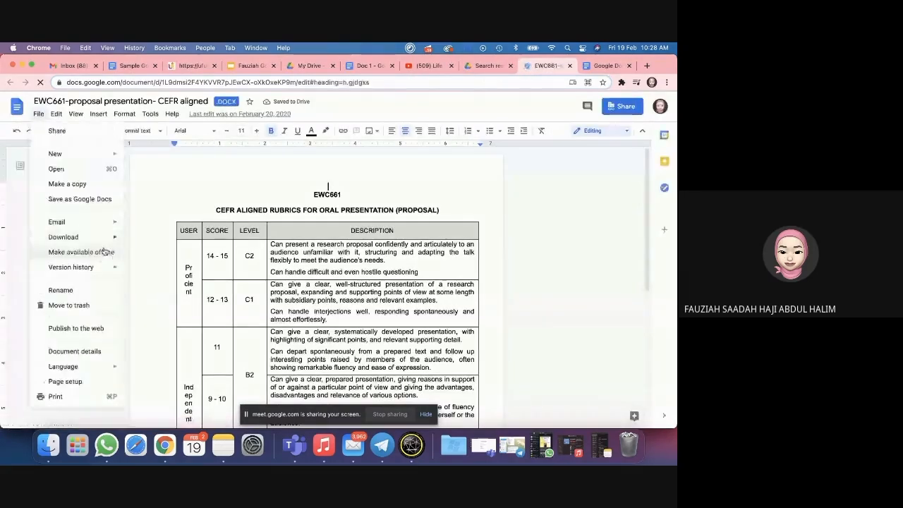
mouse_move(110, 267)
click(168, 284)
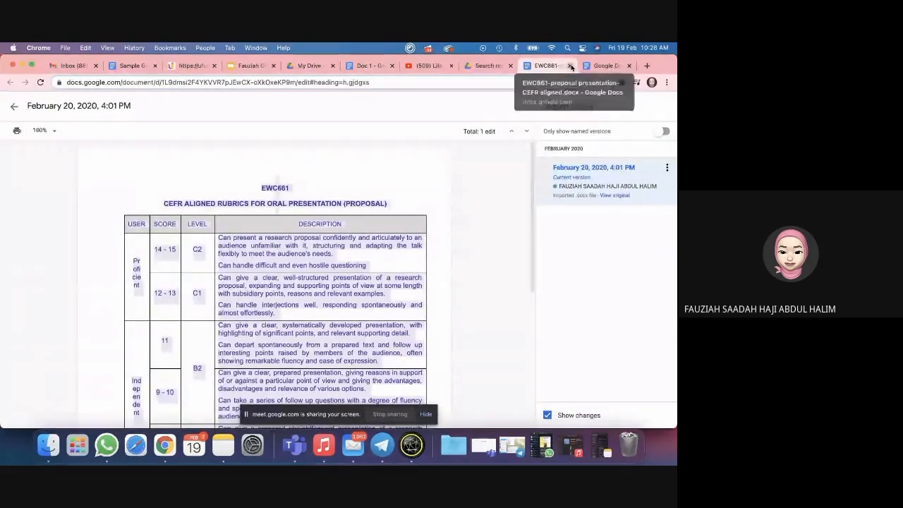
click(569, 65)
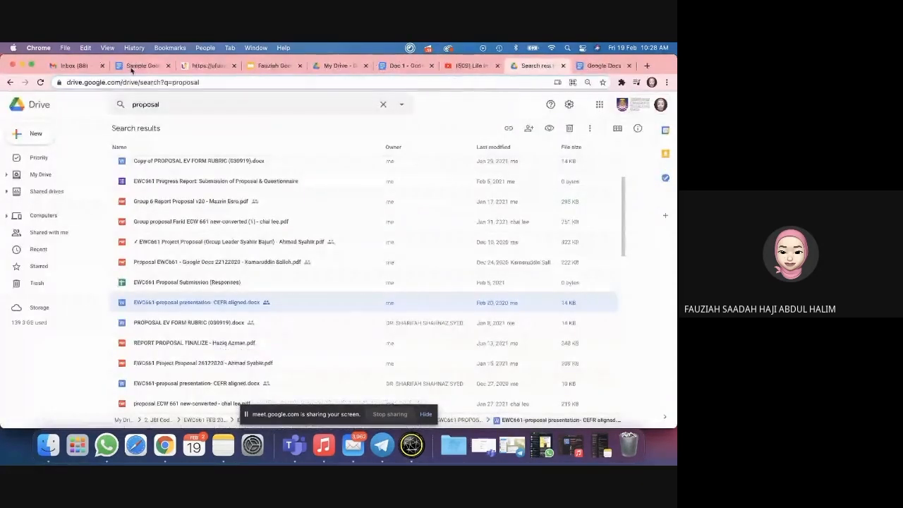
scroll(187, 276, down, 3)
scroll(223, 266, up, 5)
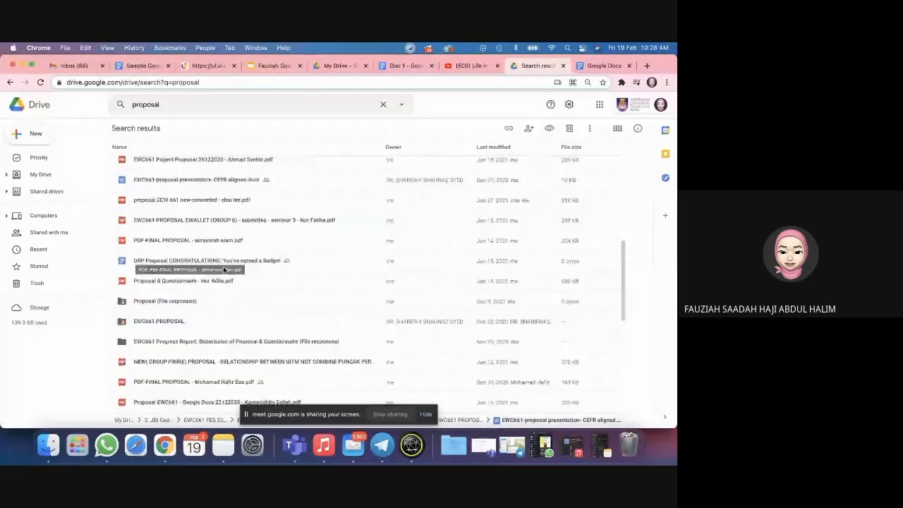
Step: Search Drive for 'moderation' and open the EIC552 Moderated Marks Oct20 Feb21 spreadsheet
click(182, 109)
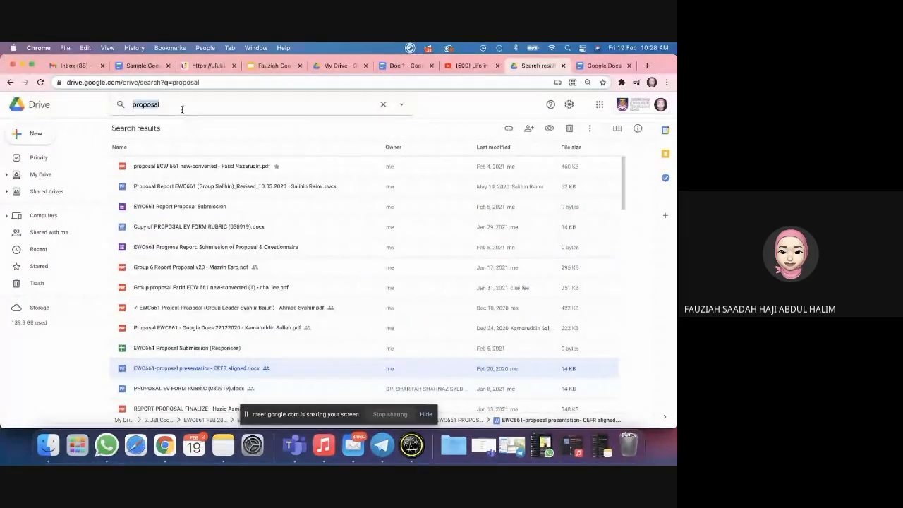
text(moderation)
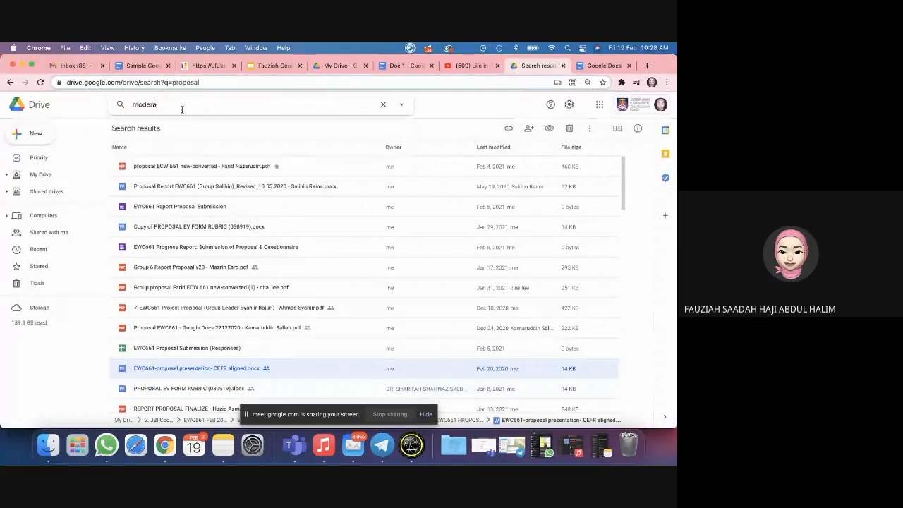
key(Return)
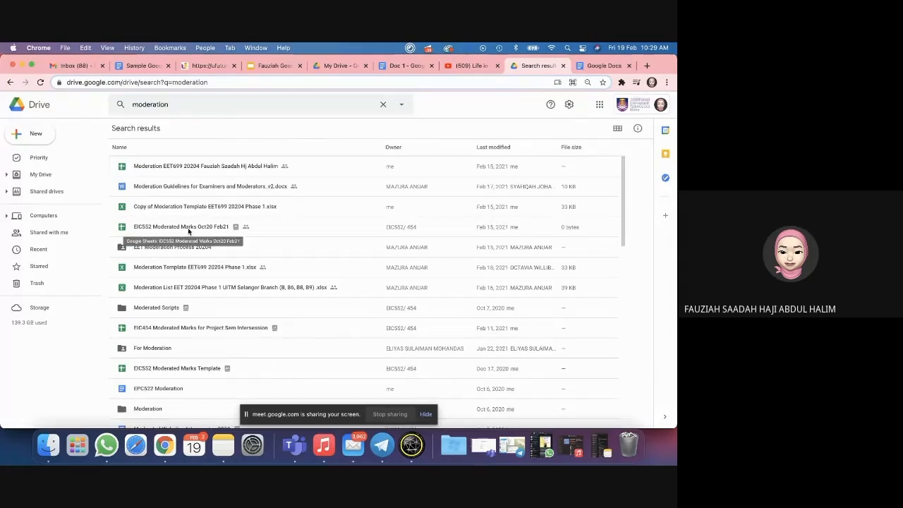
double_click(188, 230)
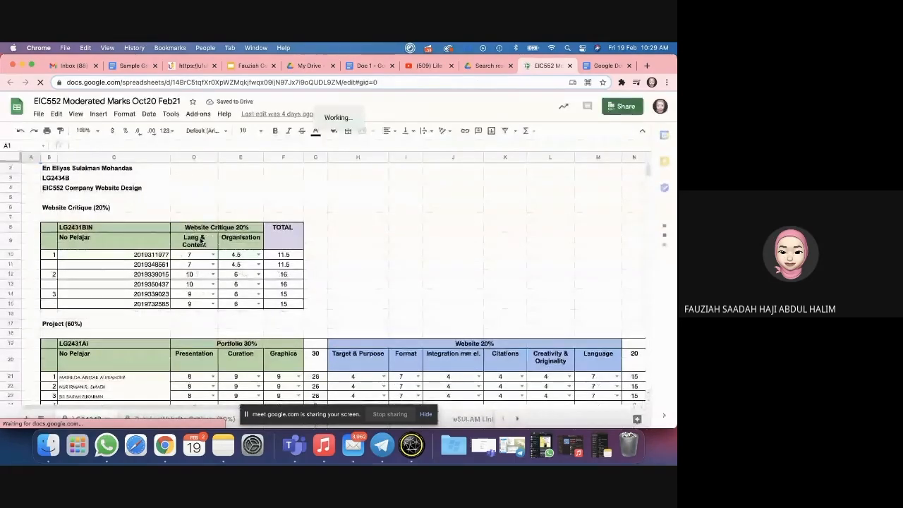
Step: Scroll the sheet and glance at the Sample Workshop, Doc 1 version history and Docs home tabs
scroll(212, 268, down, 1)
scroll(200, 240, down, 2)
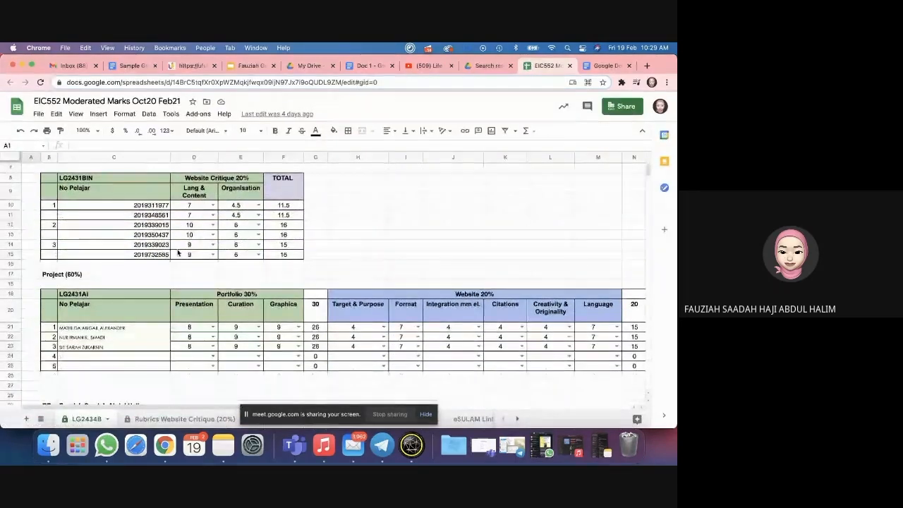
scroll(181, 252, up, 4)
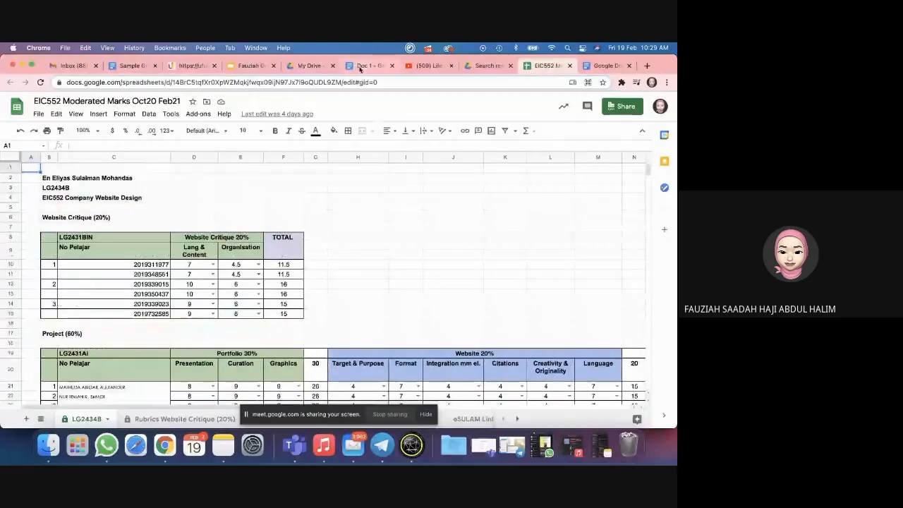
click(120, 70)
click(379, 68)
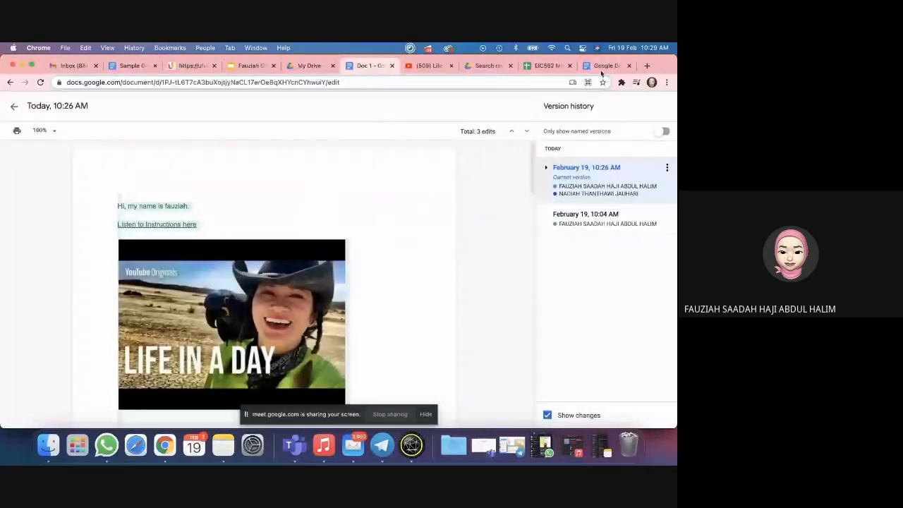
click(600, 67)
click(367, 66)
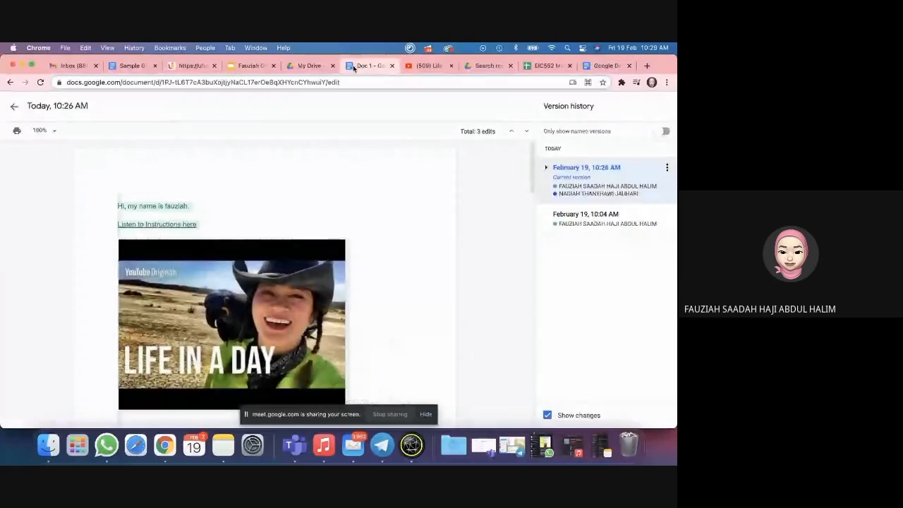
Step: Return to the EIC552 Moderated Marks spreadsheet and open its File menu
click(539, 65)
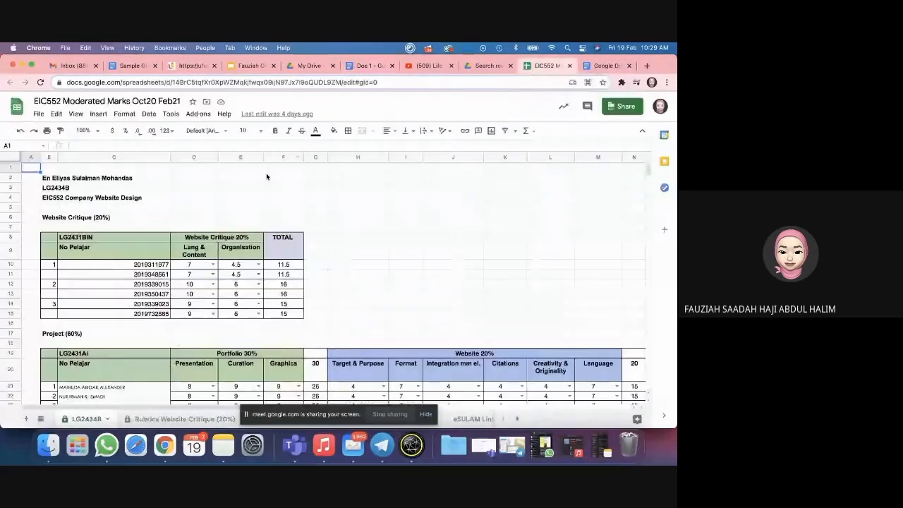
scroll(182, 251, down, 1)
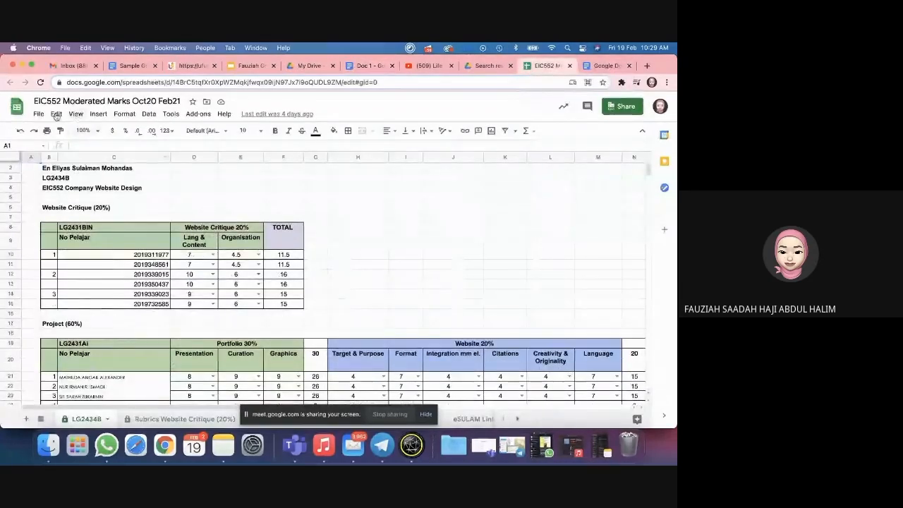
click(38, 114)
Step: Open the spreadsheet's version history and preview the February 15, 10:00 AM version
mouse_move(62, 267)
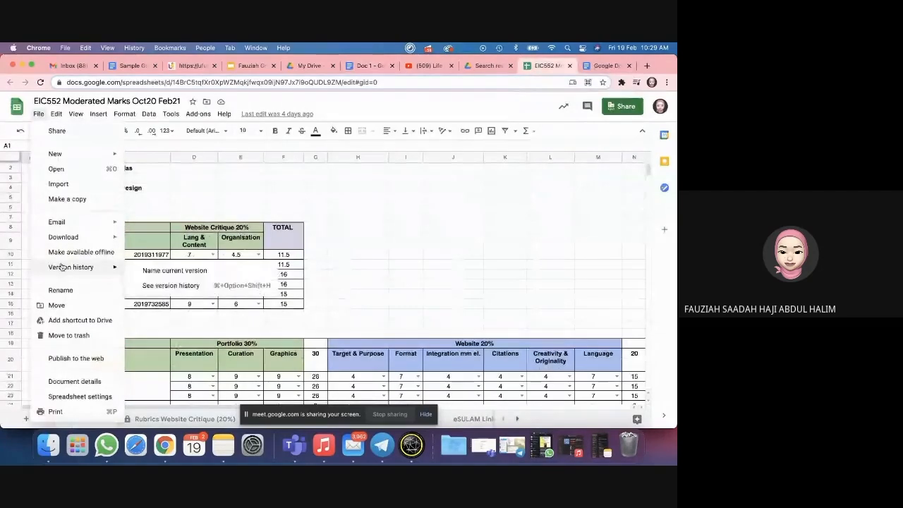
click(180, 285)
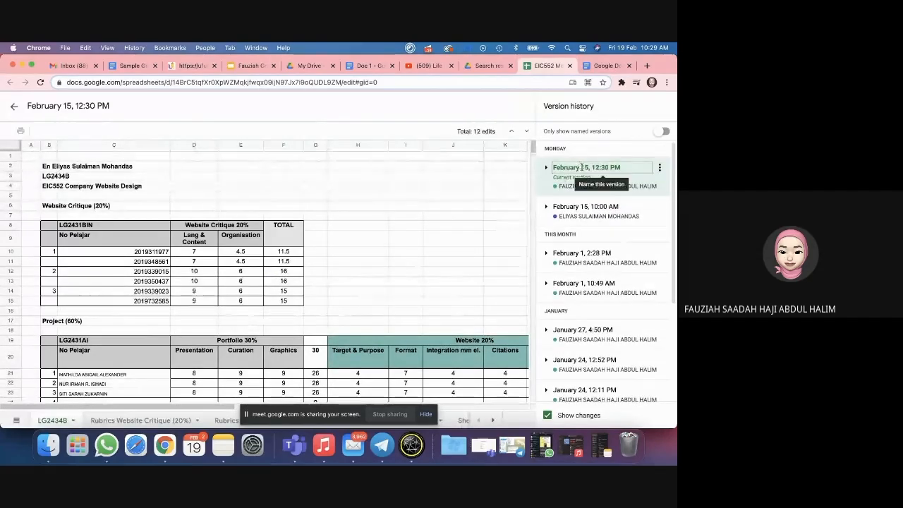
click(546, 216)
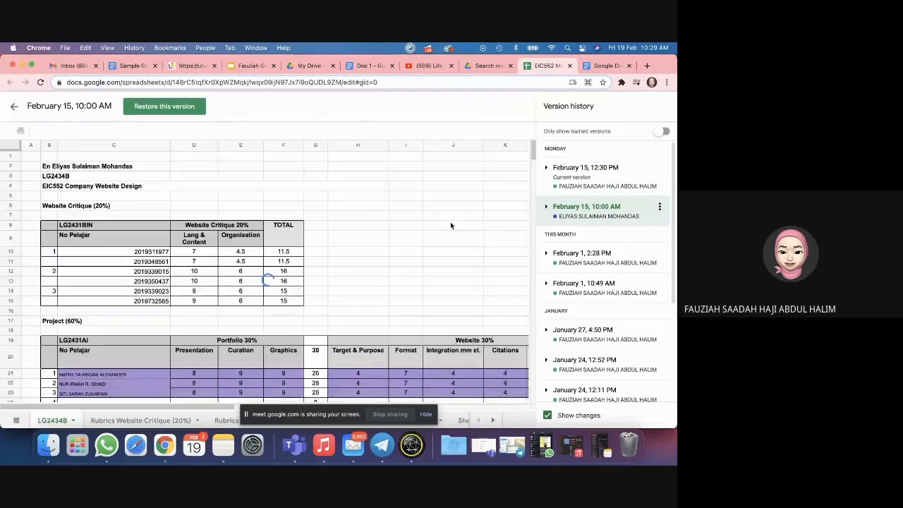
scroll(329, 258, down, 1)
scroll(437, 254, down, 1)
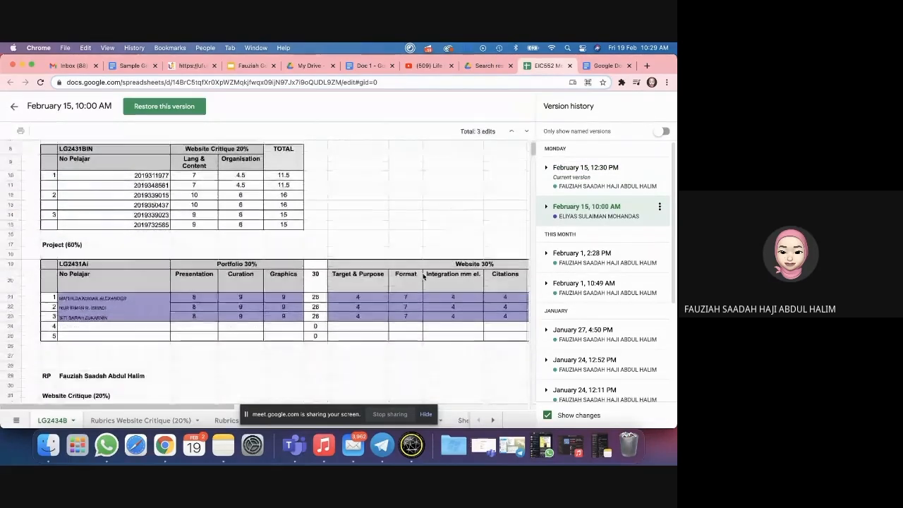
scroll(435, 286, down, 1)
scroll(435, 286, up, 3)
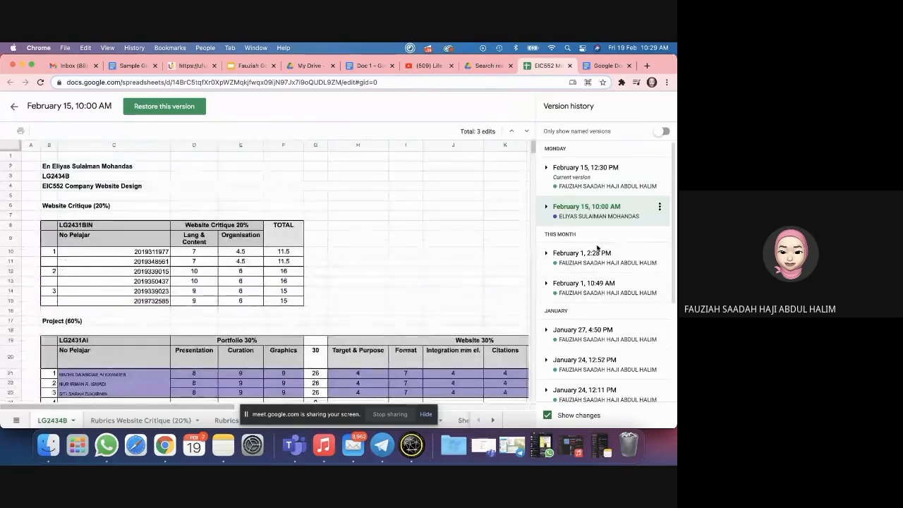
Step: Preview the February 1 and January 24 versions, then return to the current February 15, 12:30 PM
click(591, 255)
click(573, 286)
scroll(572, 290, down, 2)
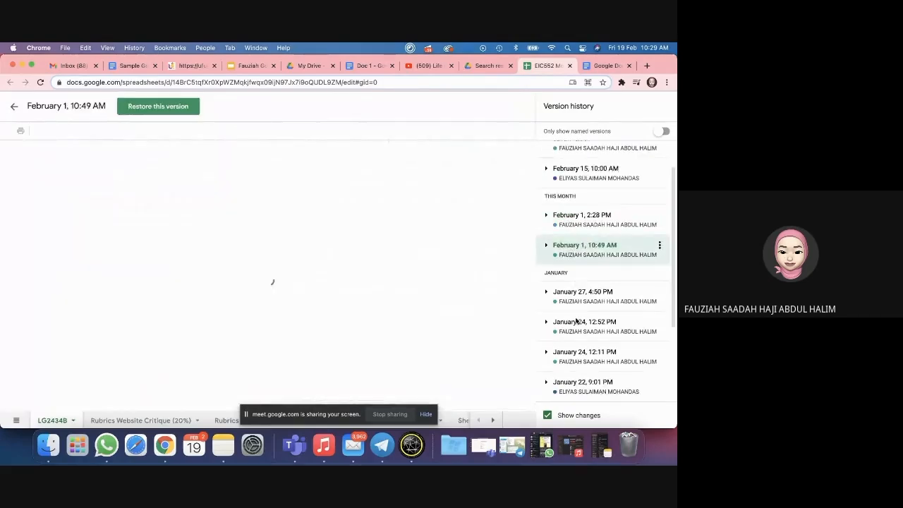
click(575, 291)
click(575, 325)
scroll(578, 303, down, 2)
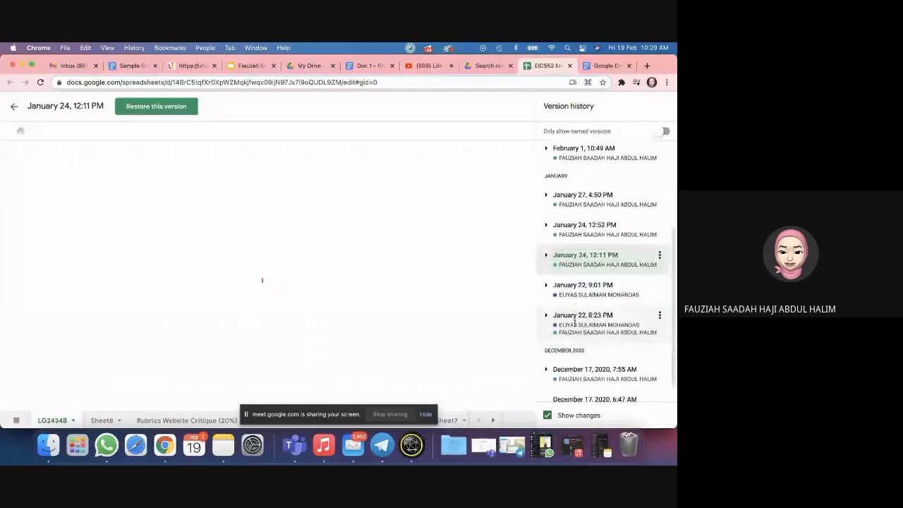
scroll(581, 287, down, 1)
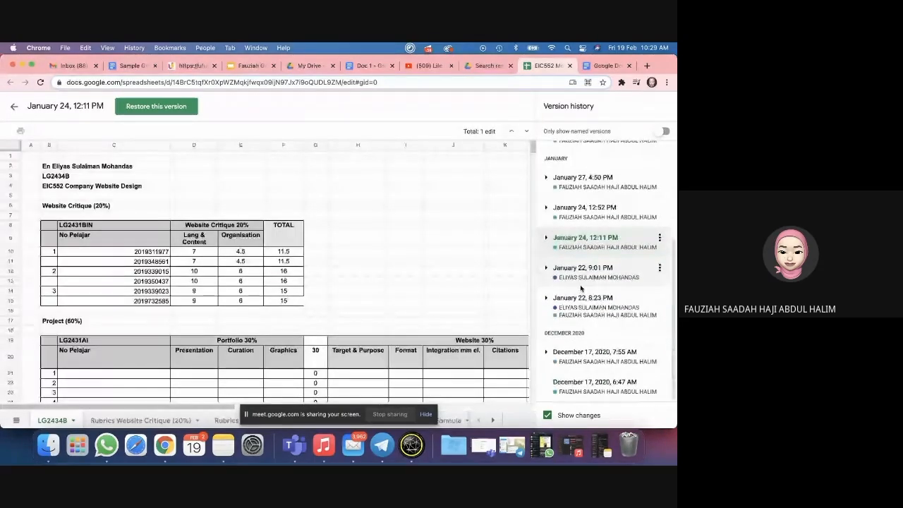
scroll(582, 273, up, 5)
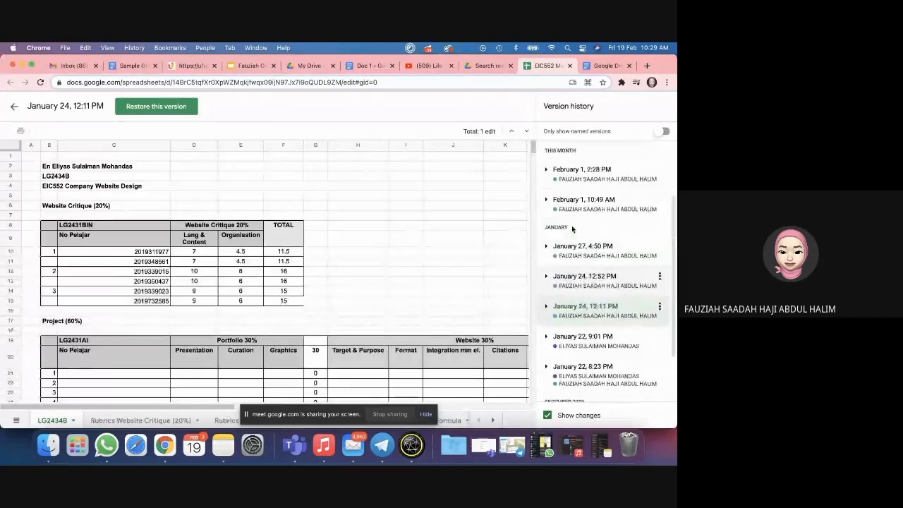
click(572, 180)
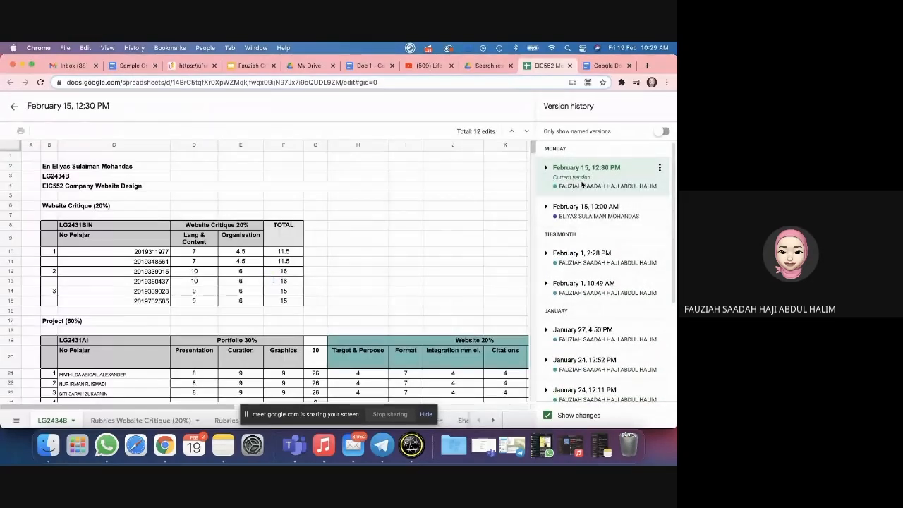
Step: Step back through February 15, February 1 and January 27 to the December 17, 2020, 6:47 AM version
scroll(341, 307, down, 10)
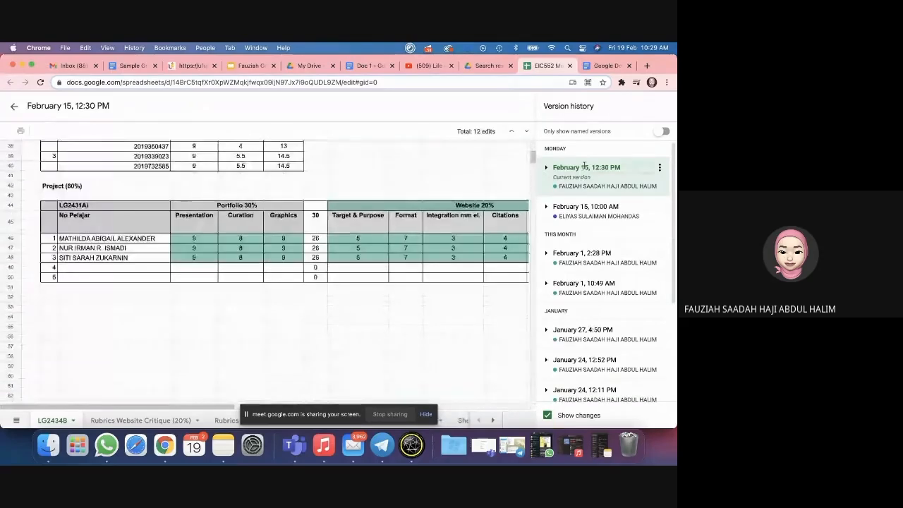
click(579, 209)
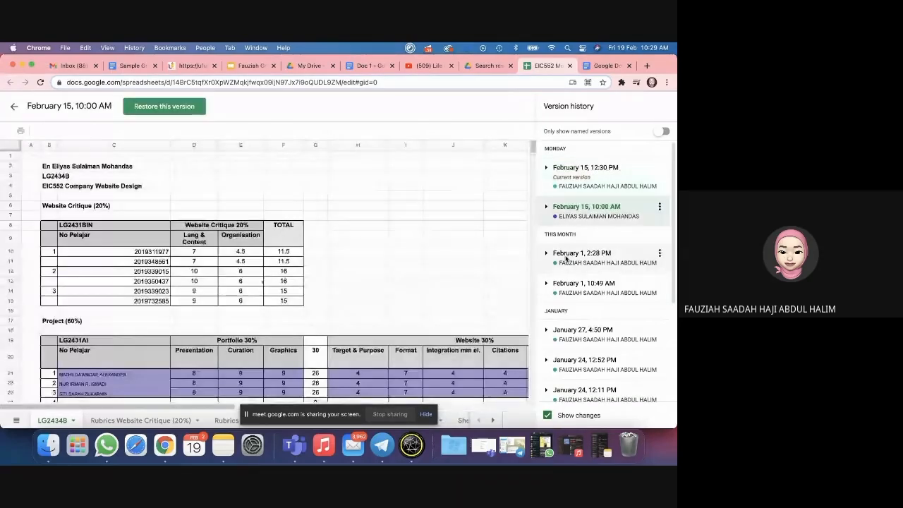
click(583, 253)
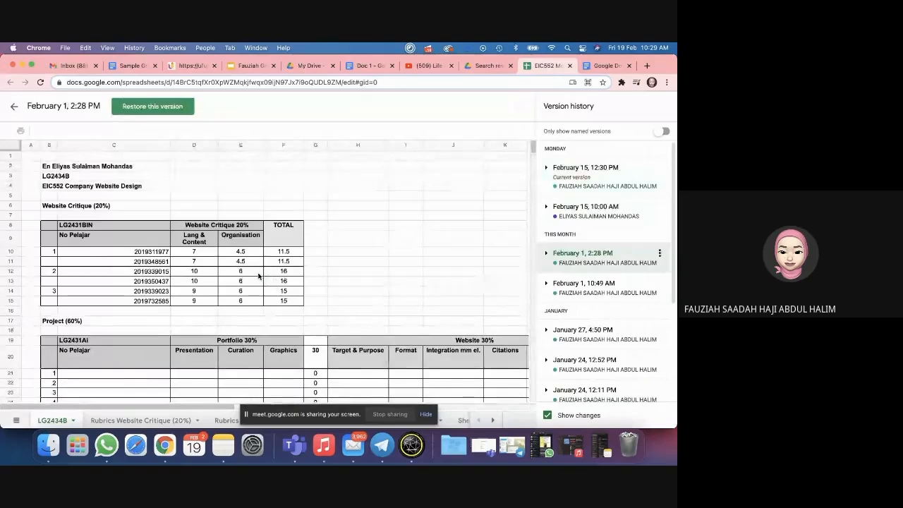
scroll(349, 266, down, 5)
click(567, 335)
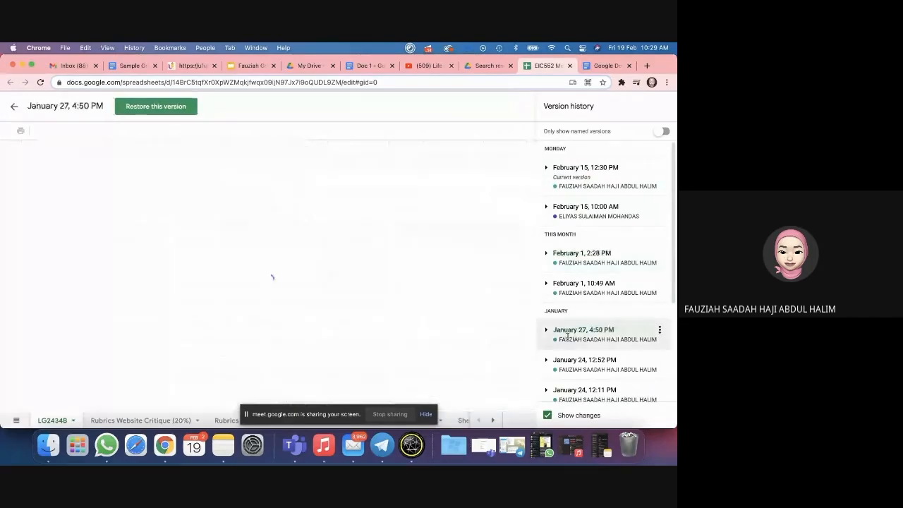
scroll(292, 322, down, 5)
scroll(619, 329, down, 4)
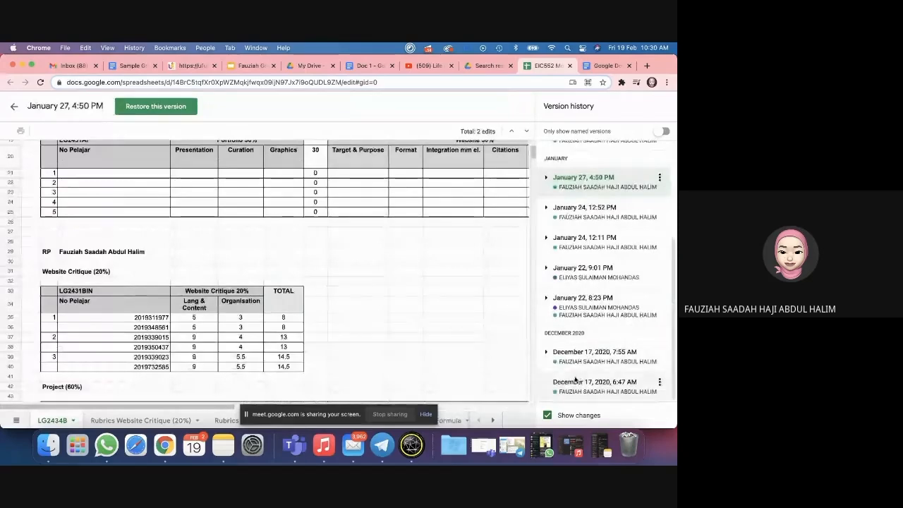
click(579, 382)
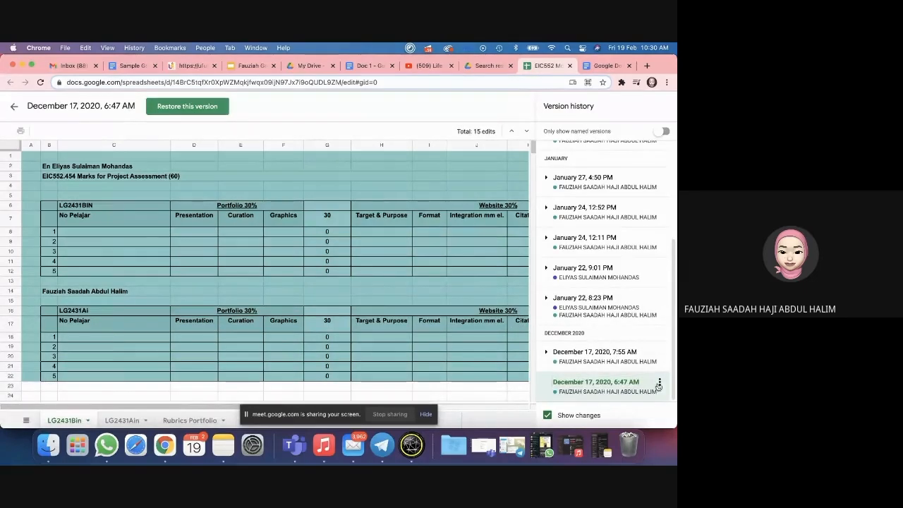
Step: Open the December 17 version's options twice, dismissing them without restoring
click(659, 384)
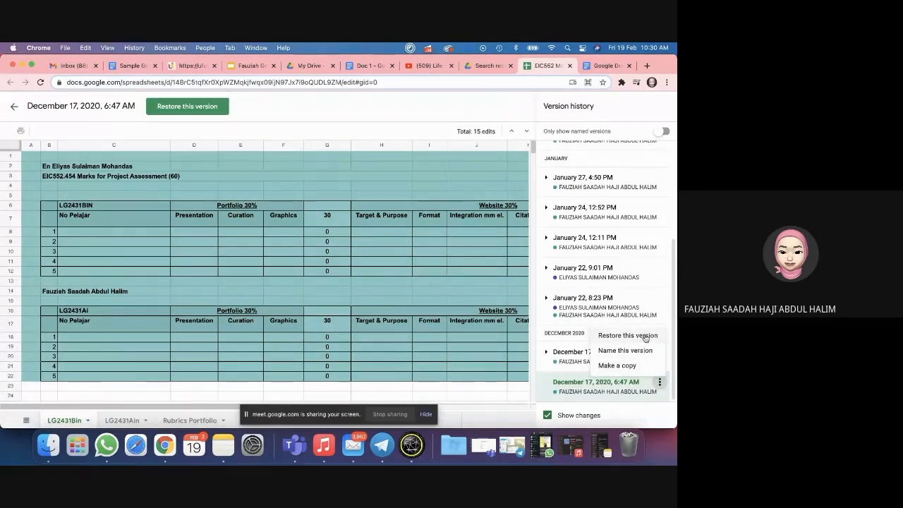
click(484, 385)
click(659, 383)
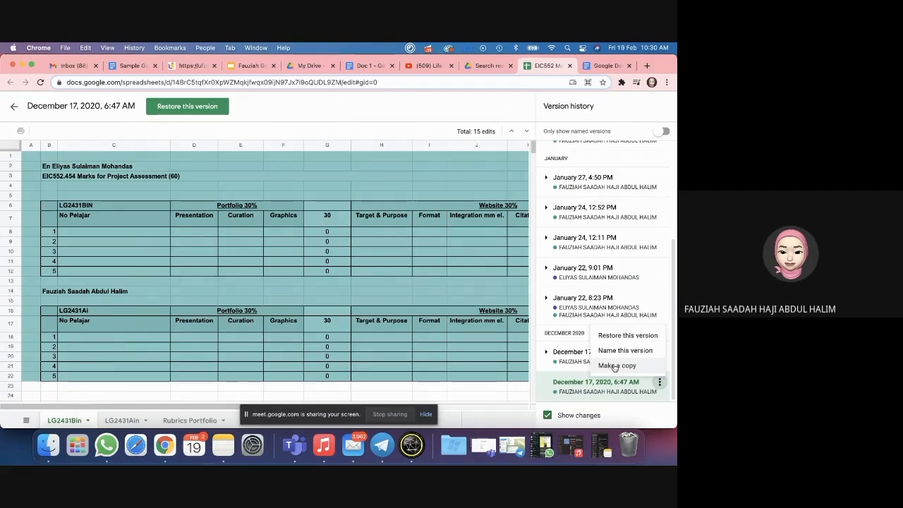
click(517, 396)
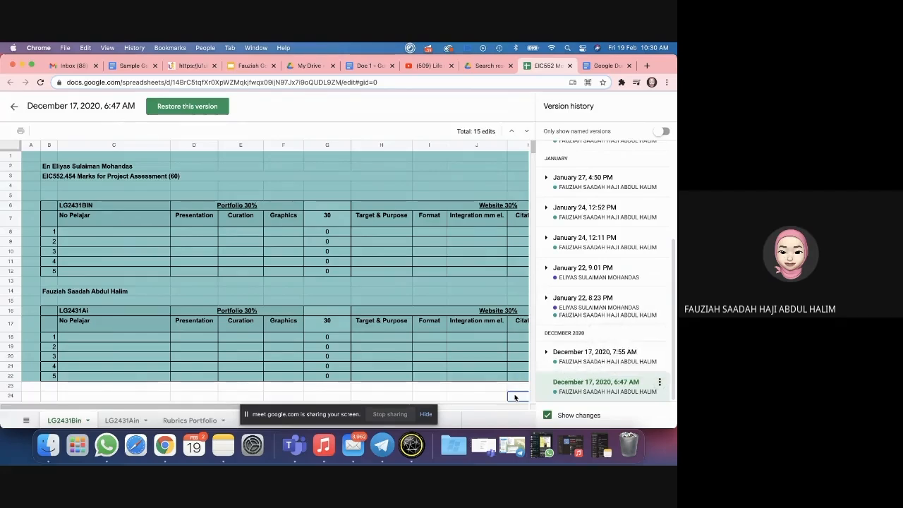
Step: Inspect cells J23, I23, H23 and D23 in the old version's preview
scroll(596, 318, up, 5)
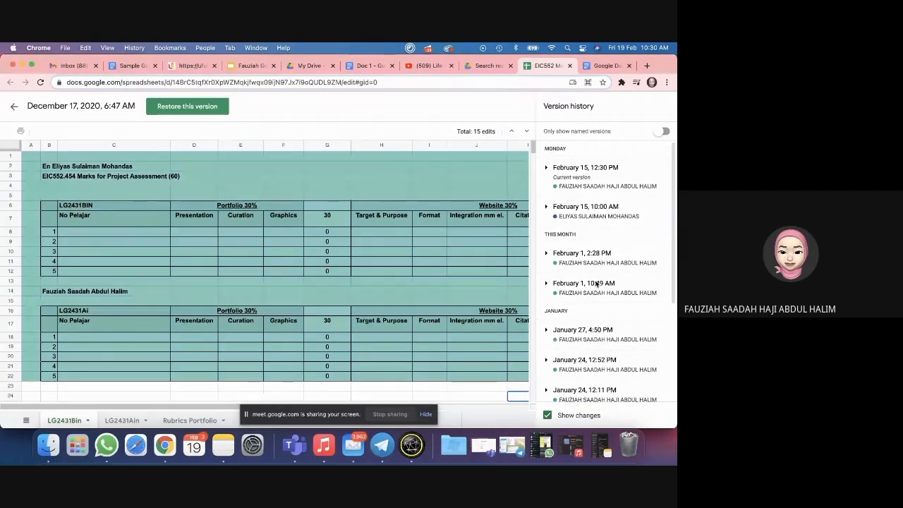
scroll(596, 283, down, 5)
click(476, 386)
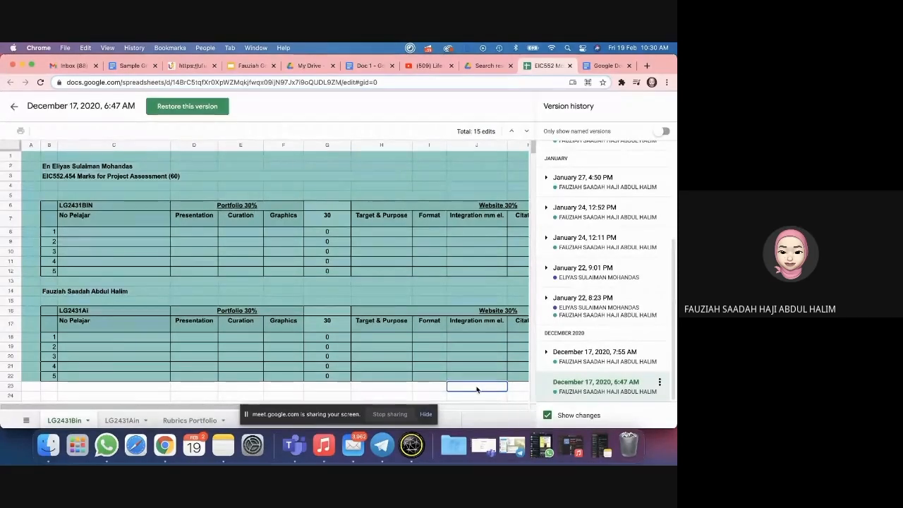
click(429, 386)
click(460, 387)
click(387, 387)
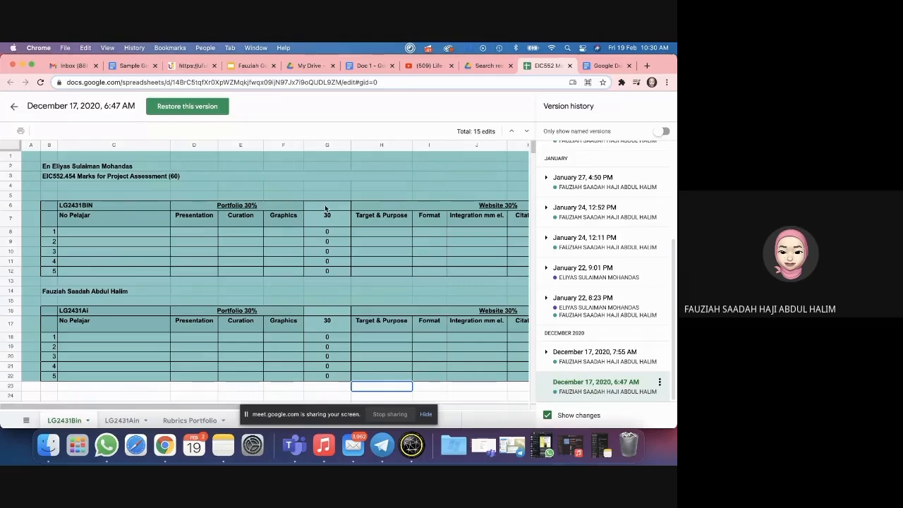
click(208, 385)
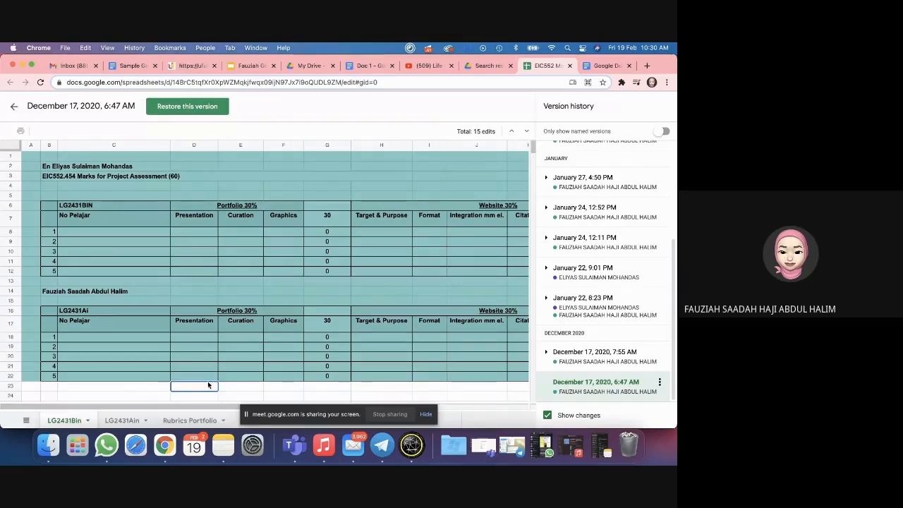
scroll(555, 286, up, 5)
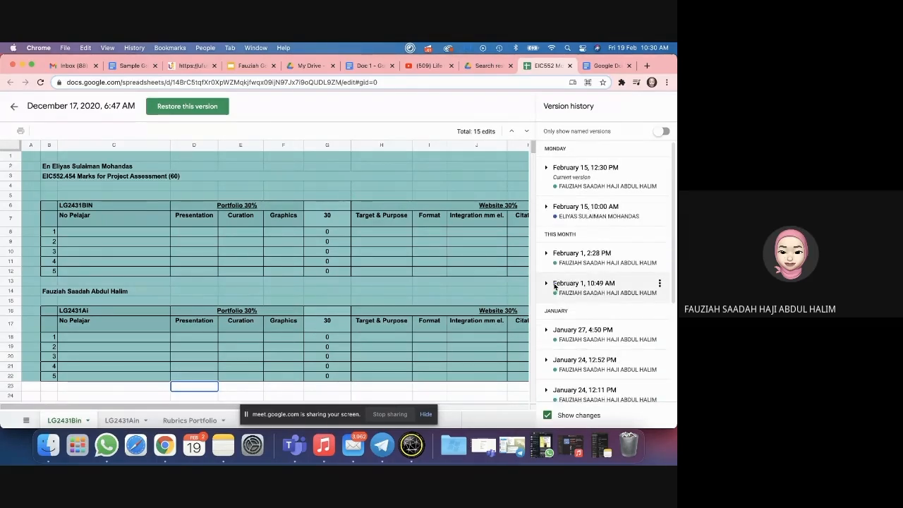
scroll(555, 286, down, 5)
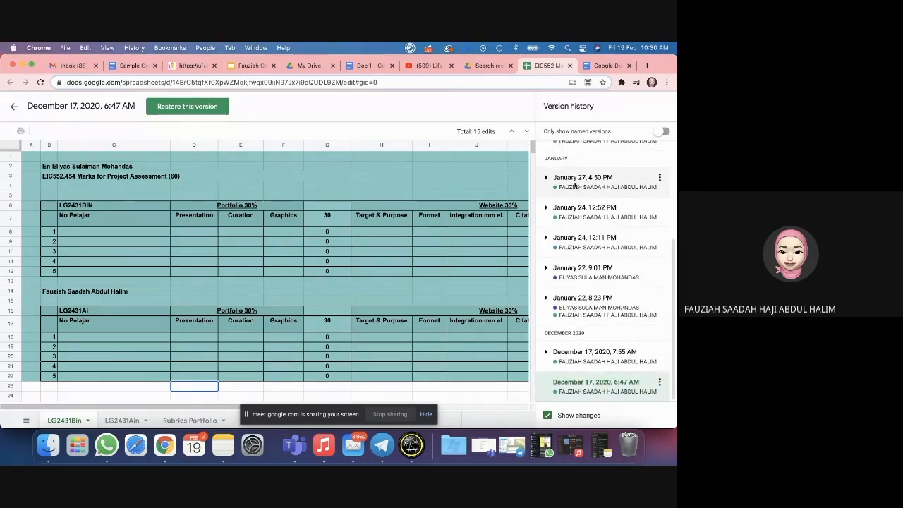
scroll(574, 185, up, 5)
scroll(574, 211, down, 5)
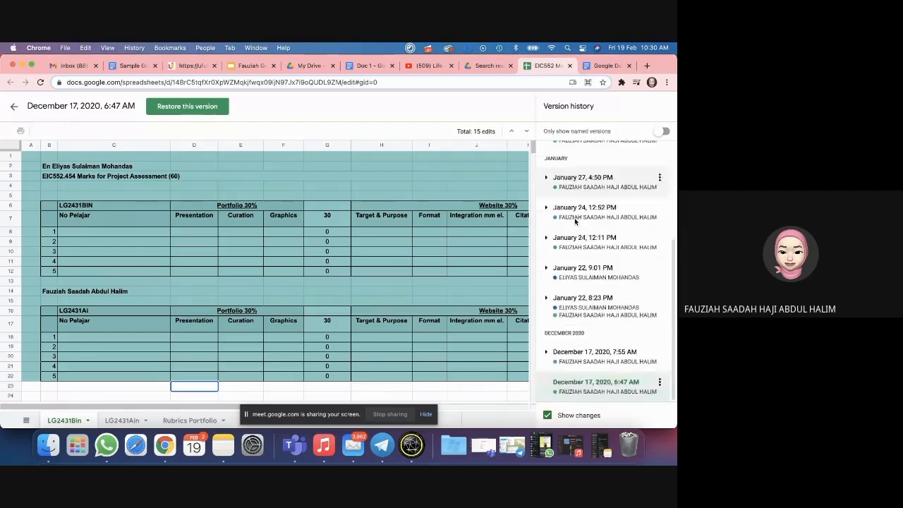
scroll(575, 219, up, 5)
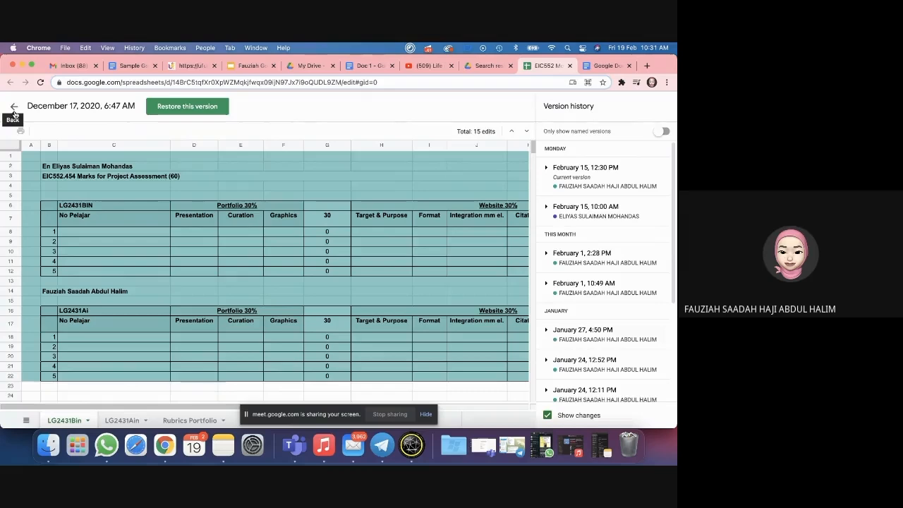
Step: Exit the mark sheet's version history and close the sheet with Cmd+W
click(14, 107)
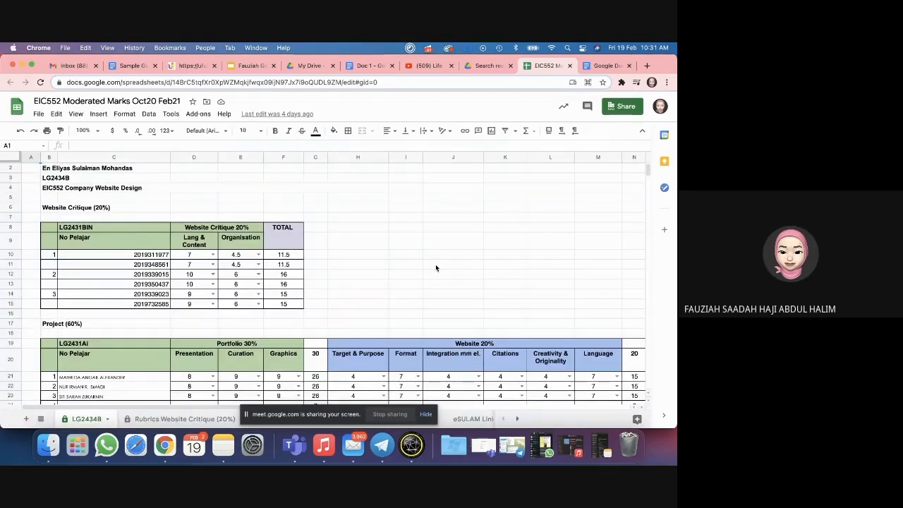
scroll(435, 267, down, 2)
scroll(435, 264, down, 5)
key(super+w)
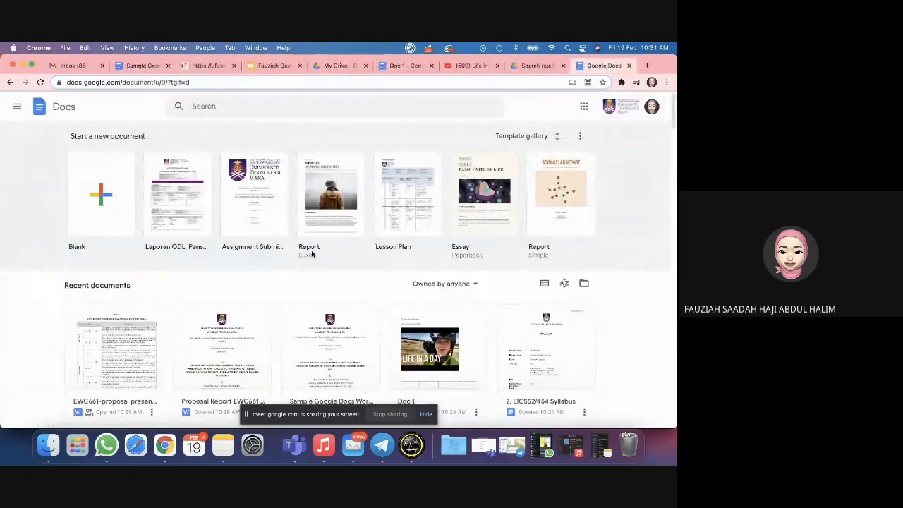
Step: Return to Doc 1 and leave its version history to resume editing
click(388, 67)
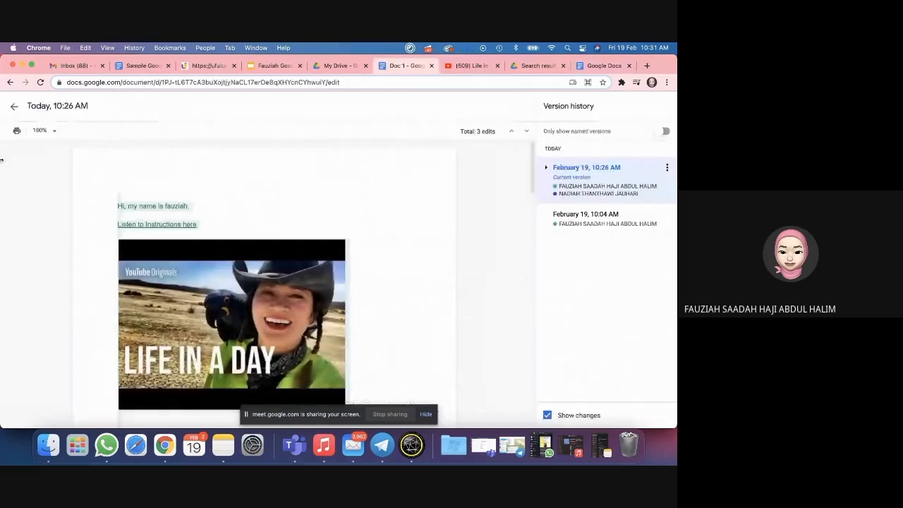
click(14, 106)
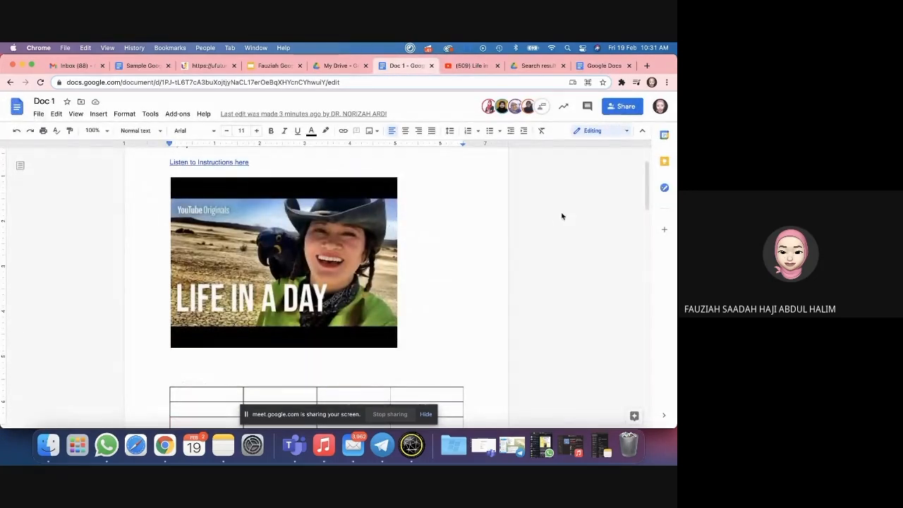
scroll(473, 256, up, 2)
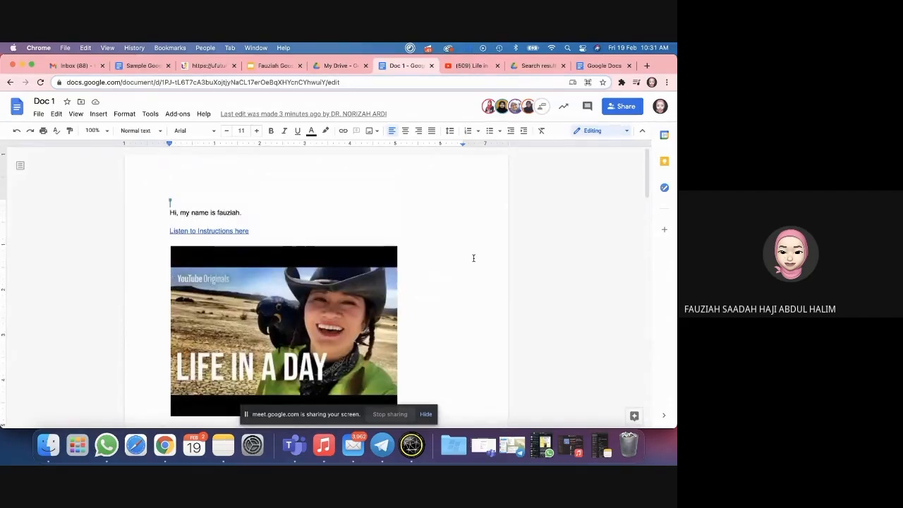
scroll(473, 256, down, 3)
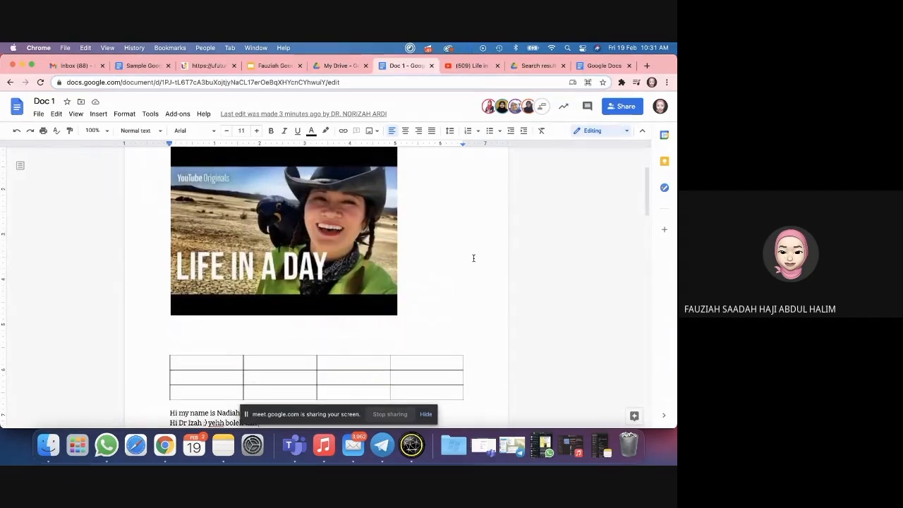
scroll(488, 190, up, 3)
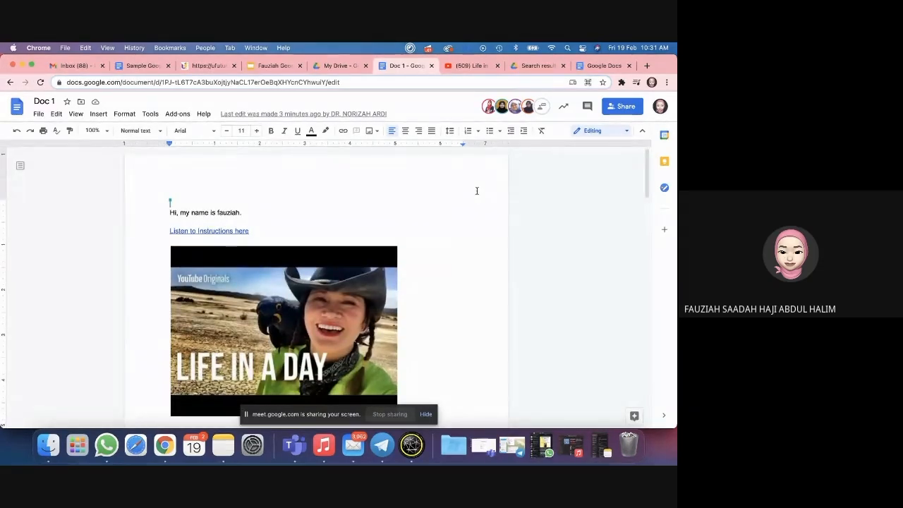
click(623, 106)
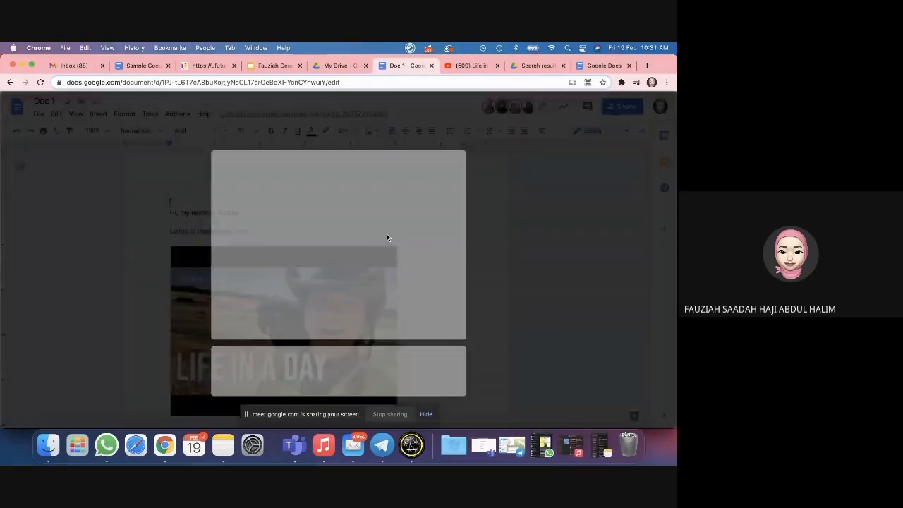
scroll(331, 247, down, 3)
scroll(336, 246, up, 3)
scroll(347, 252, down, 3)
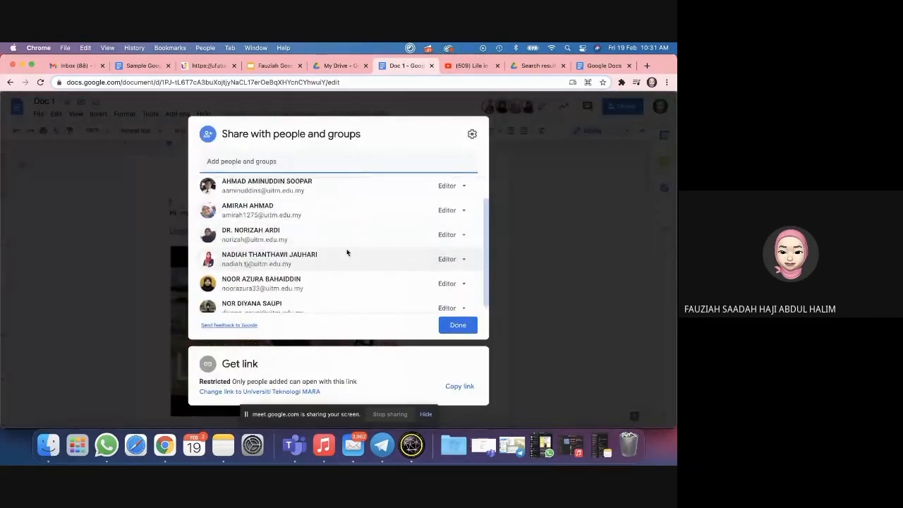
click(506, 221)
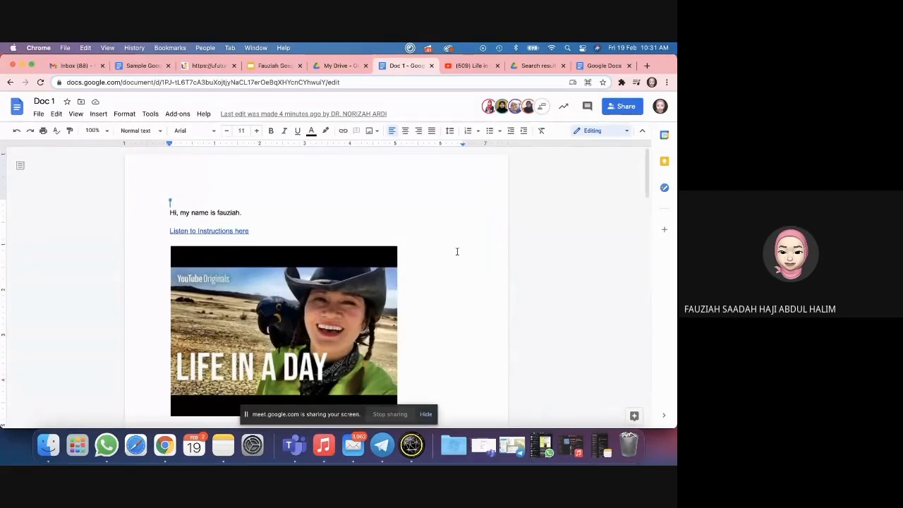
scroll(317, 208, down, 1)
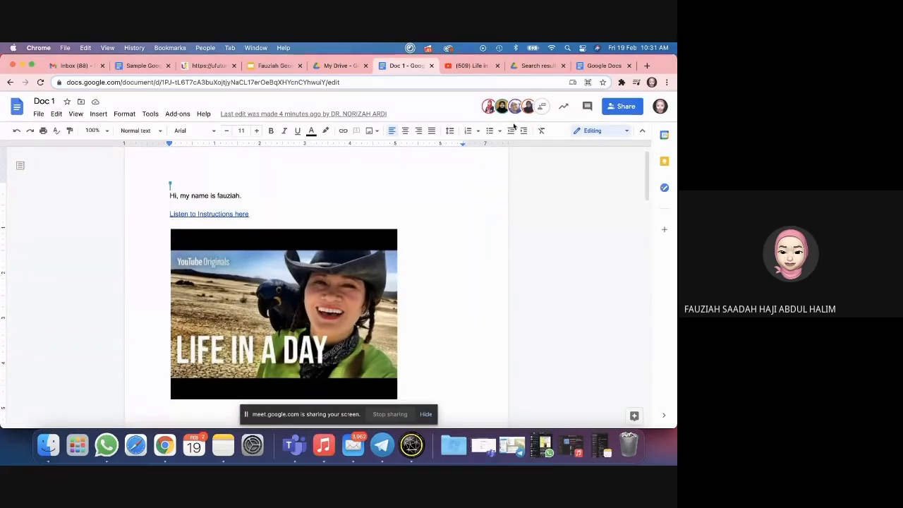
Step: Switch Doc 1 from editing to Suggesting mode
click(627, 134)
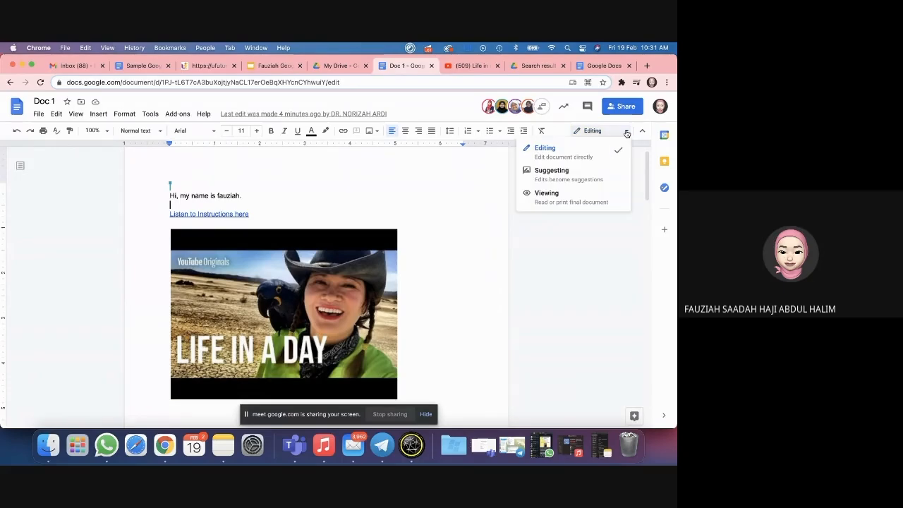
click(566, 173)
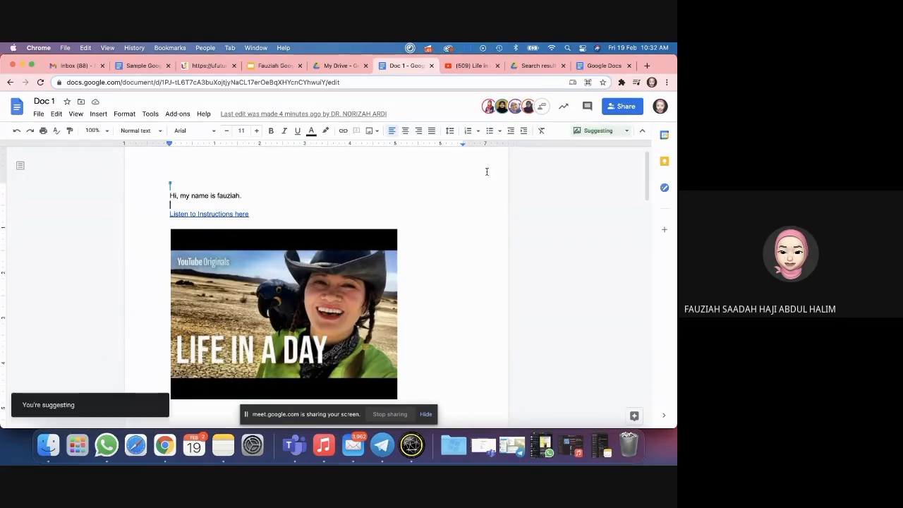
scroll(259, 196, down, 5)
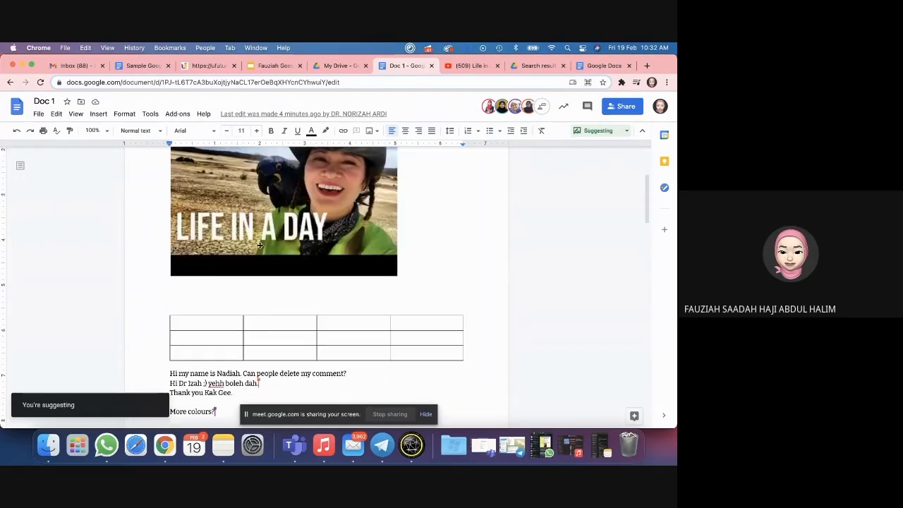
Step: Comment 'Hi. suggestion.' on the sentence 'Can people delete my comment?'
drag(243, 304, 348, 305)
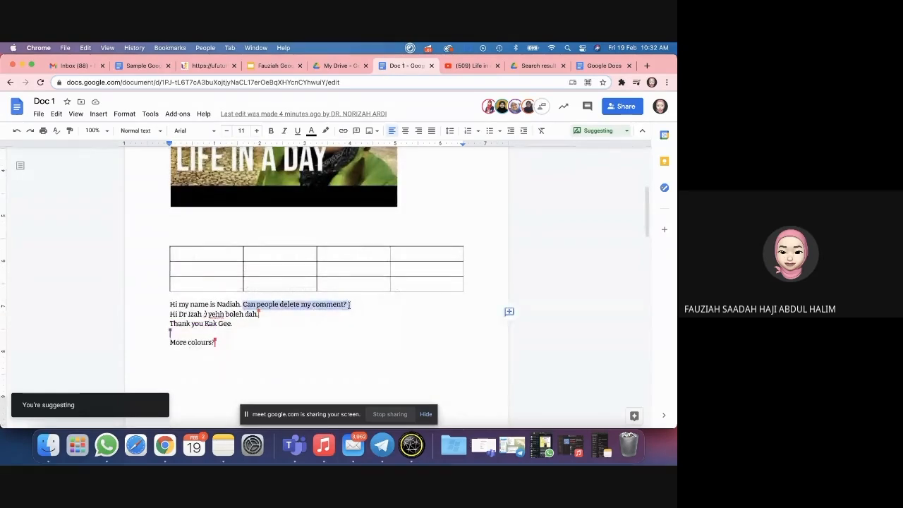
click(509, 311)
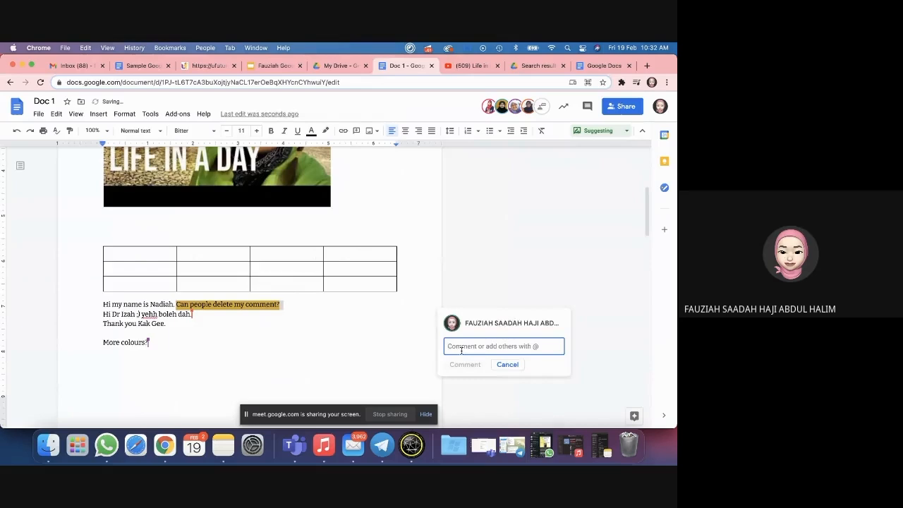
text(Hi)
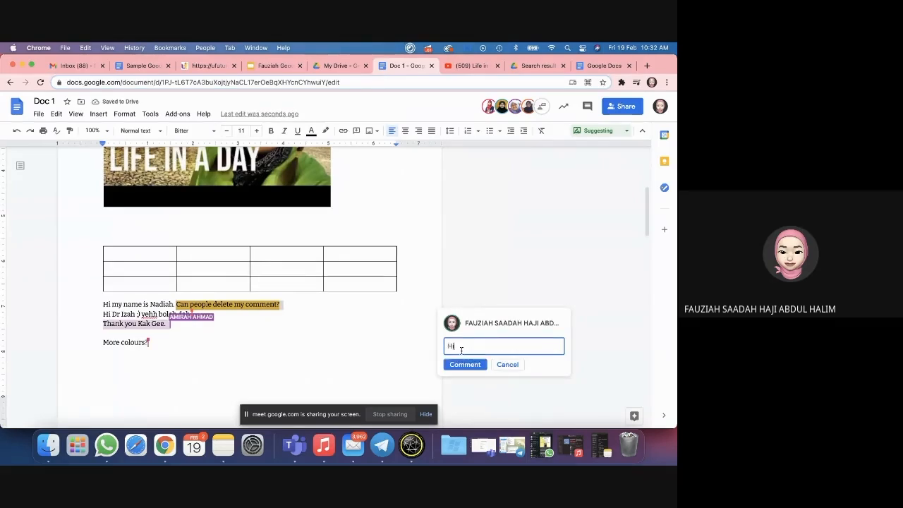
text(. suggestion.)
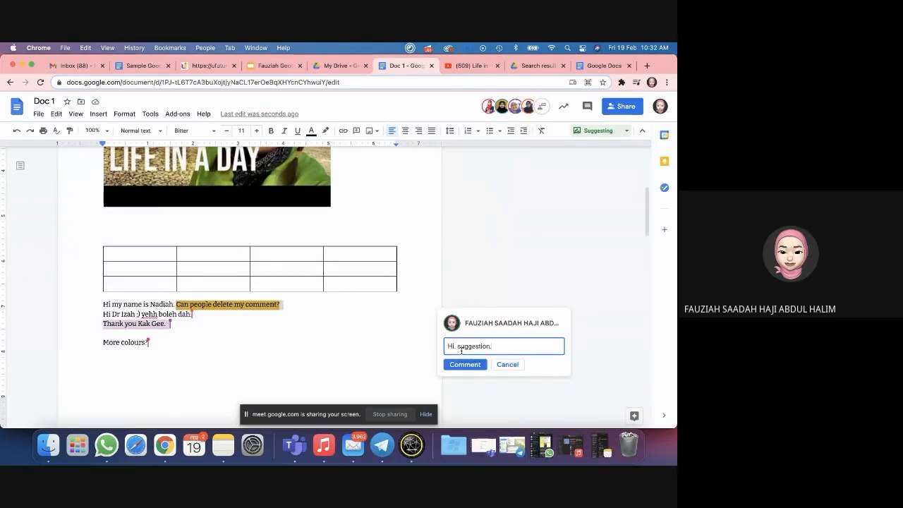
click(460, 366)
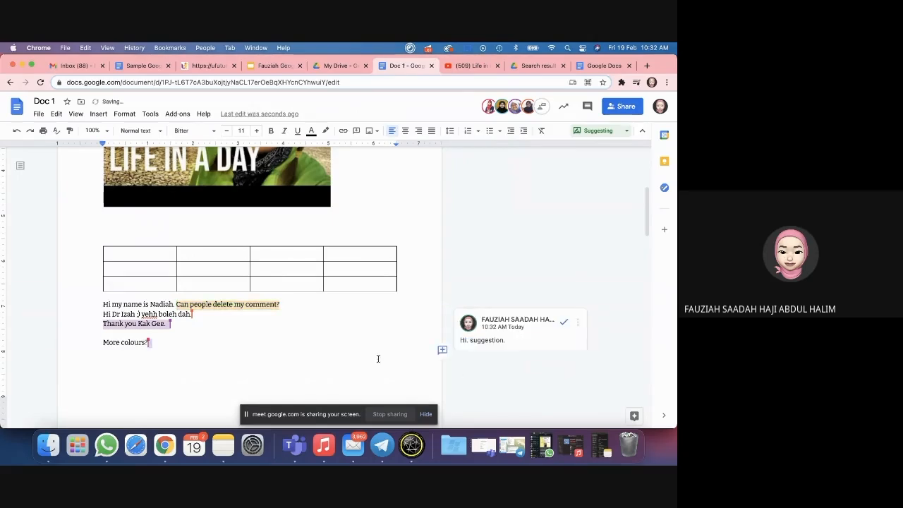
scroll(378, 357, down, 1)
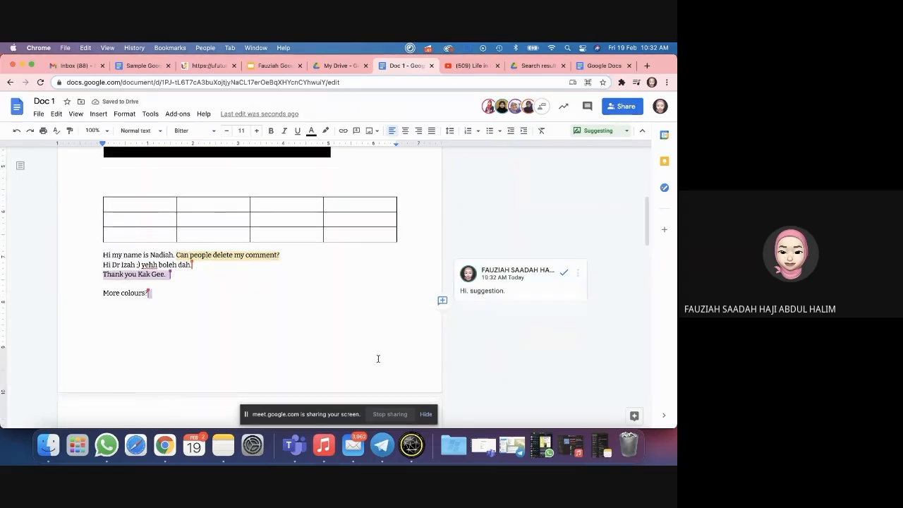
scroll(377, 357, up, 1)
scroll(310, 316, down, 1)
scroll(311, 315, up, 1)
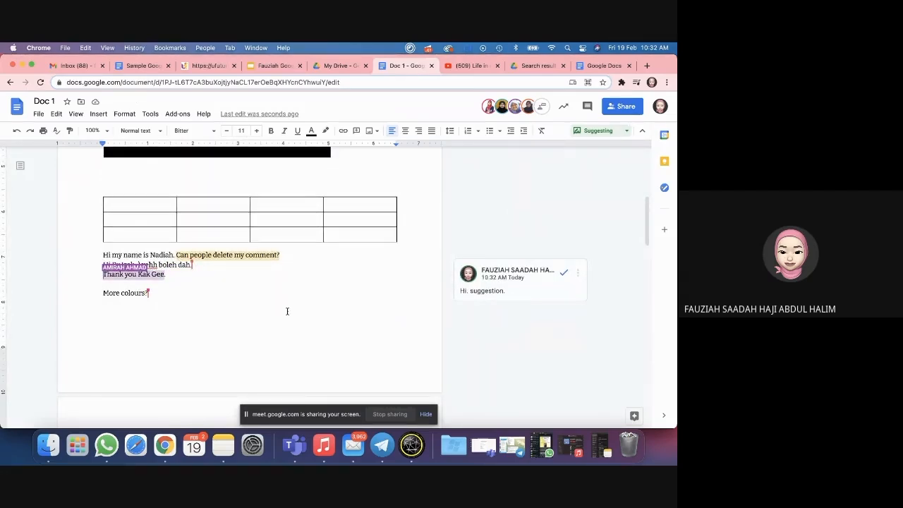
scroll(287, 311, down, 5)
scroll(287, 311, up, 10)
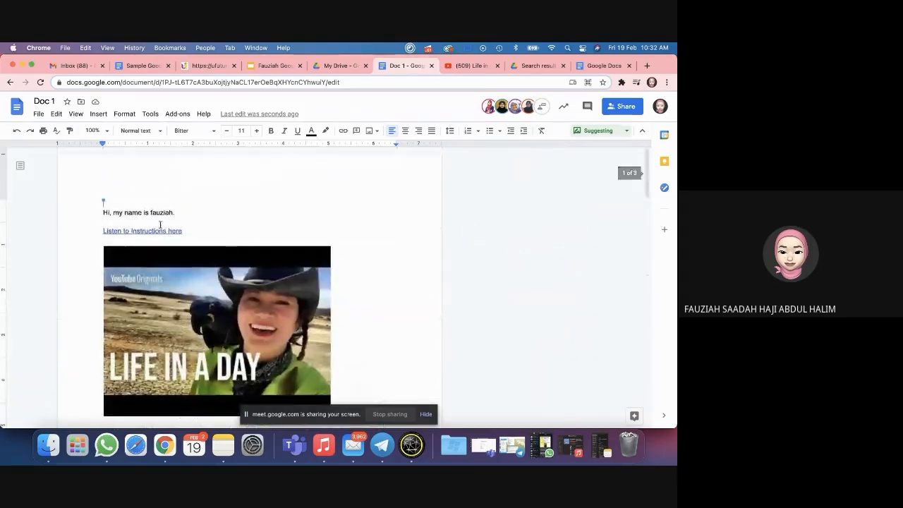
drag(104, 231, 184, 232)
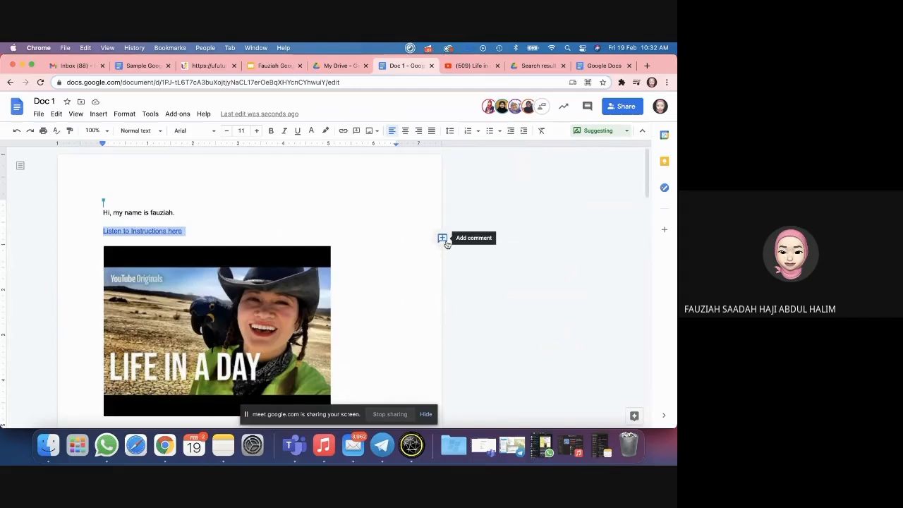
Step: Change Doc 1 from Suggesting back to Editing mode and select the opening greeting line
click(175, 205)
click(592, 130)
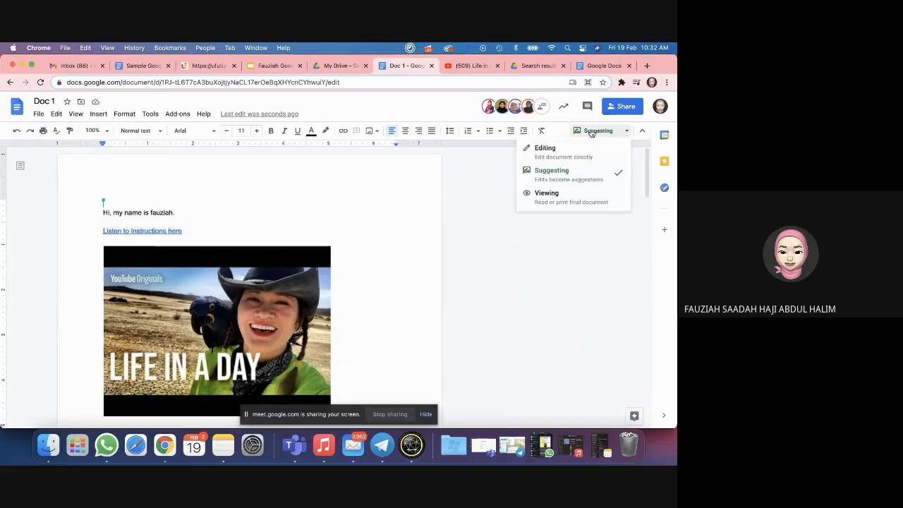
click(576, 161)
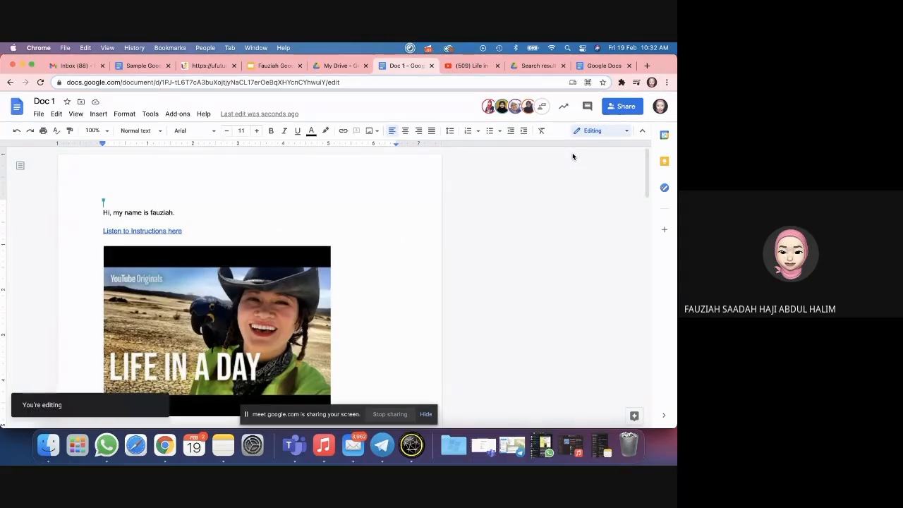
scroll(202, 215, down, 1)
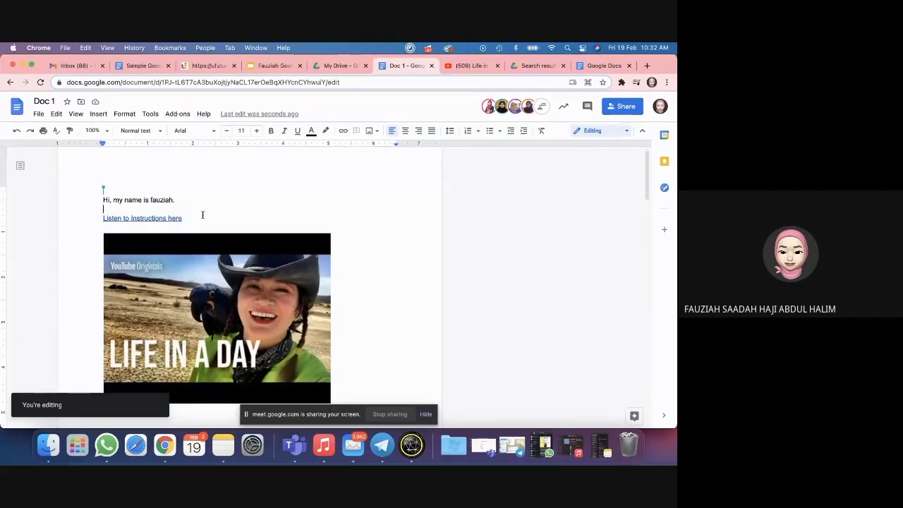
double_click(160, 201)
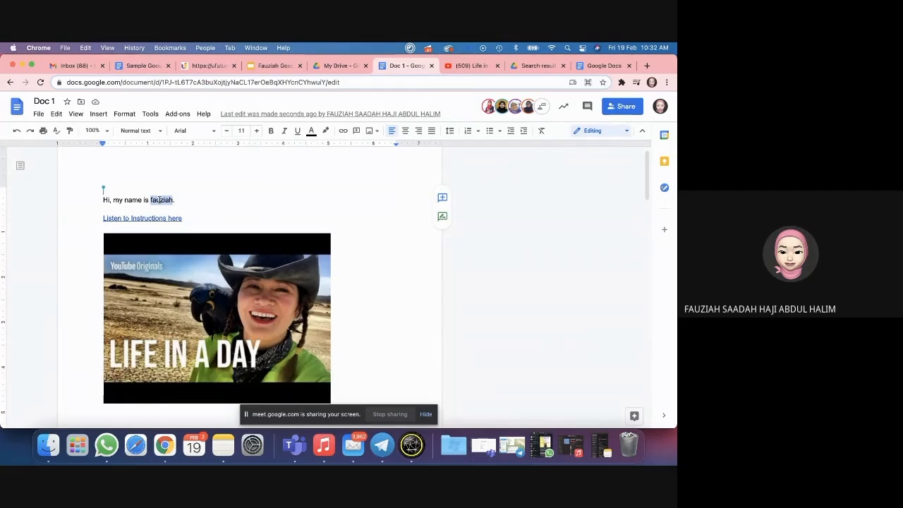
drag(103, 201, 179, 198)
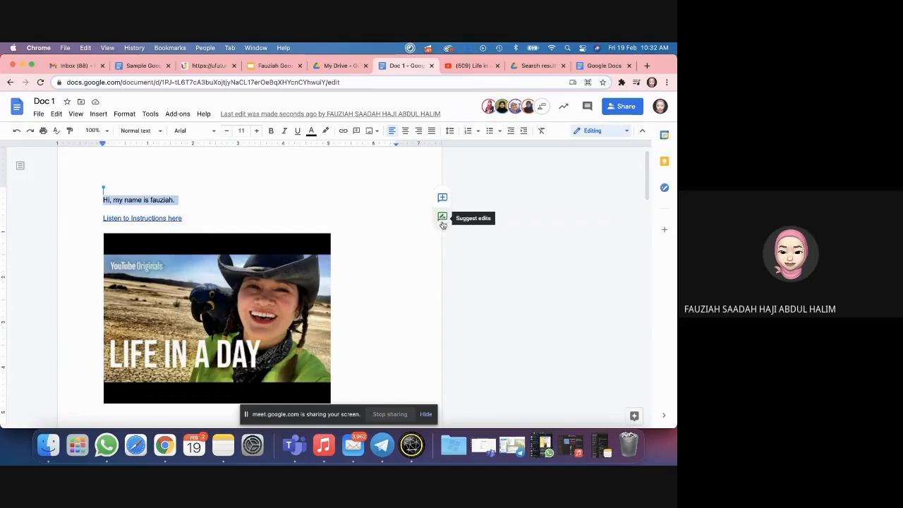
Step: Comment 'Look at this.' on the greeting line, @-mentioning the suggested colleague and assigning it to them
click(442, 197)
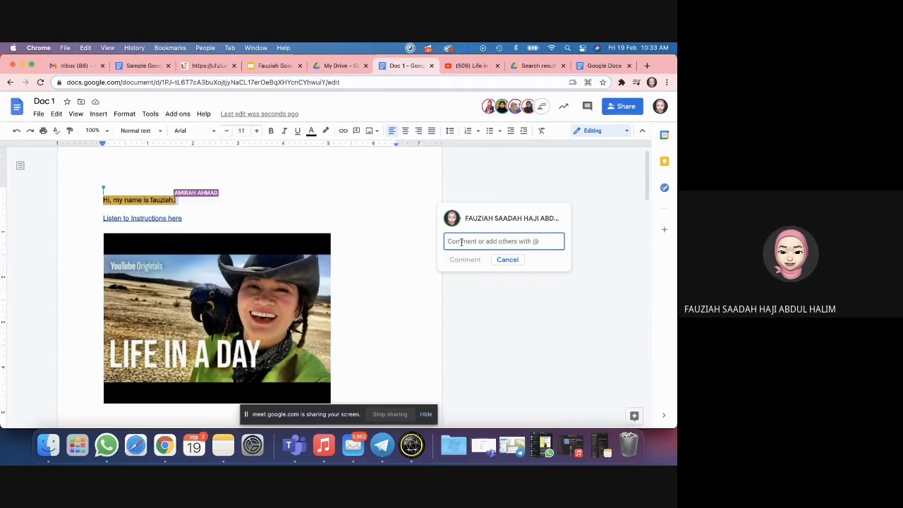
text(Look at th)
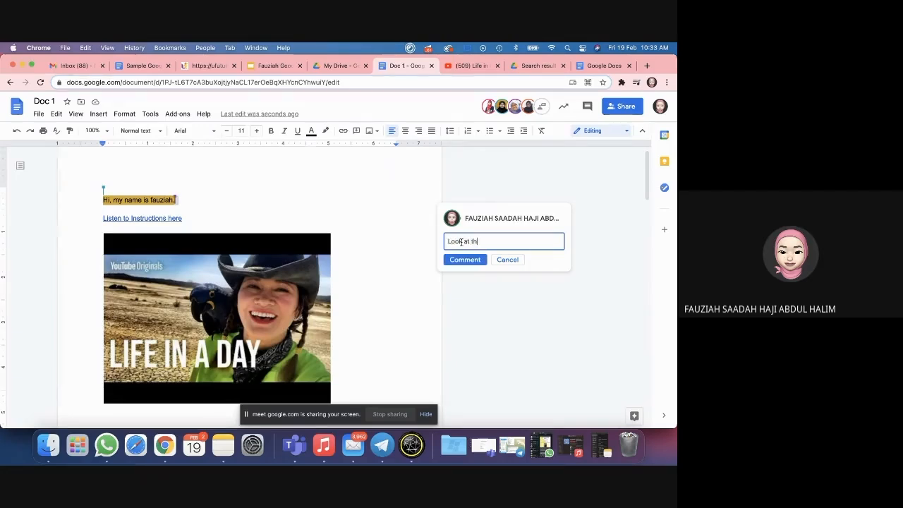
text(is. @)
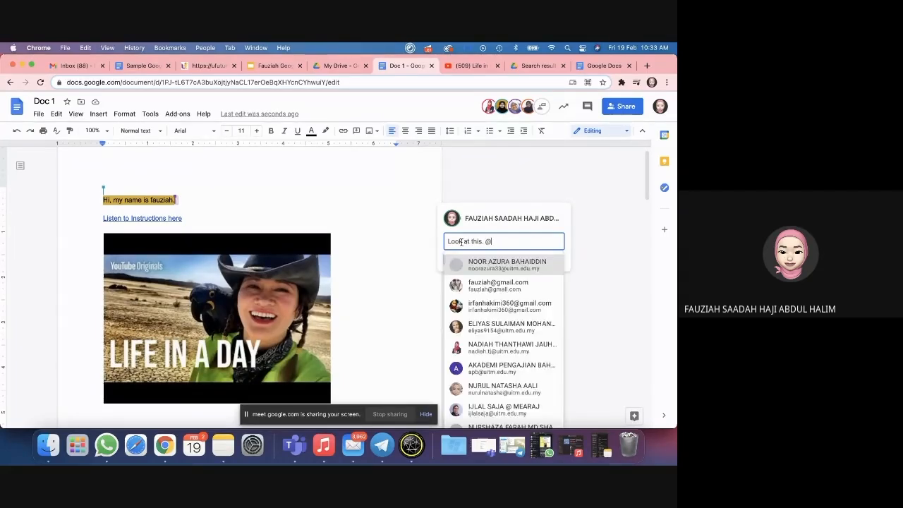
key(BackSpace)
text(@)
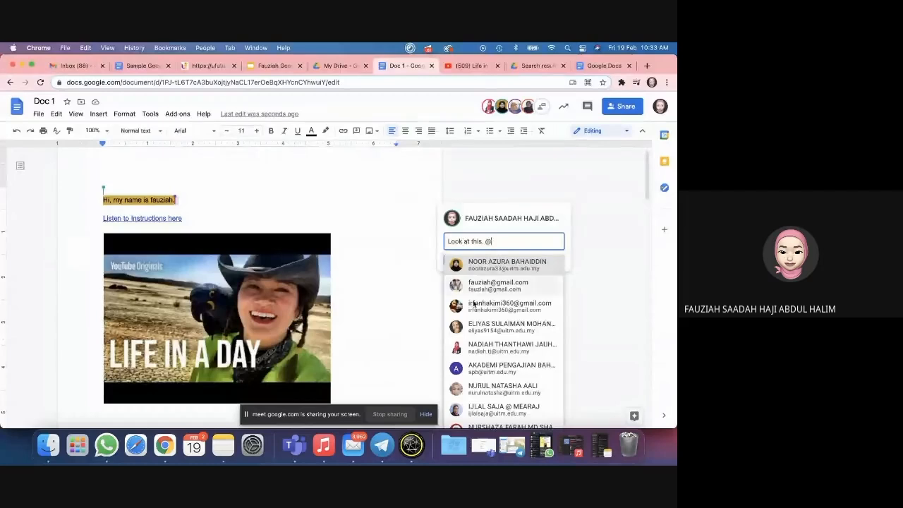
scroll(475, 315, down, 10)
scroll(477, 314, up, 10)
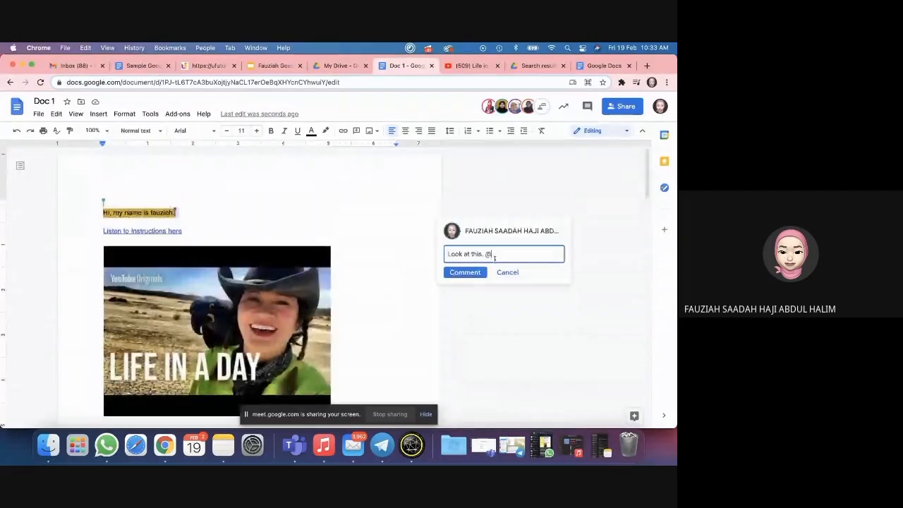
key(BackSpace)
text(@adi)
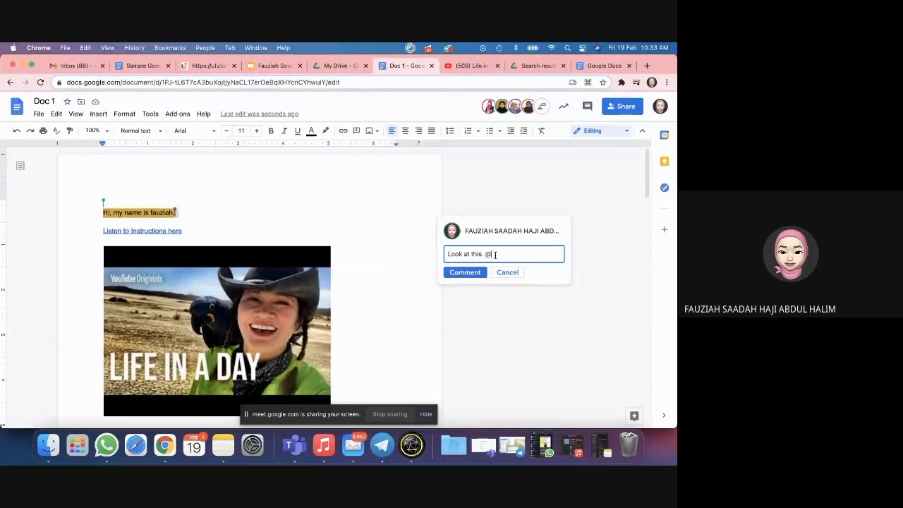
click(497, 277)
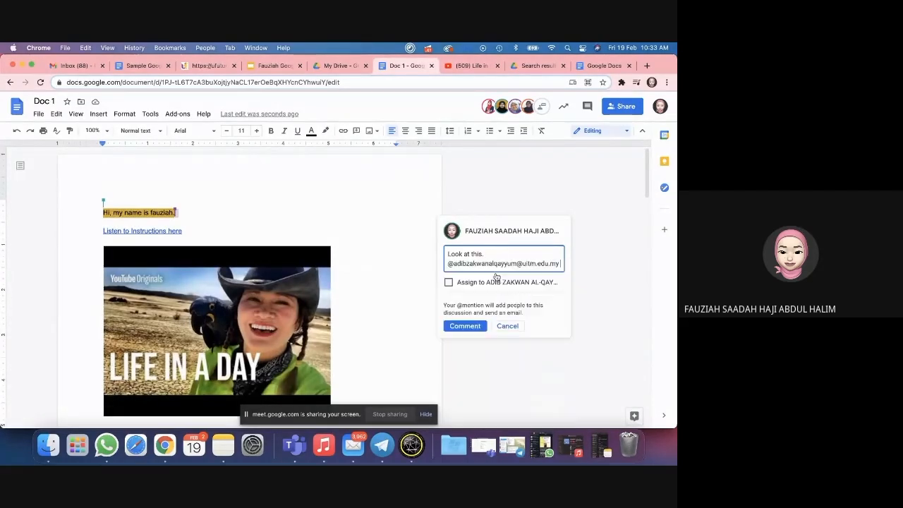
click(448, 282)
click(455, 328)
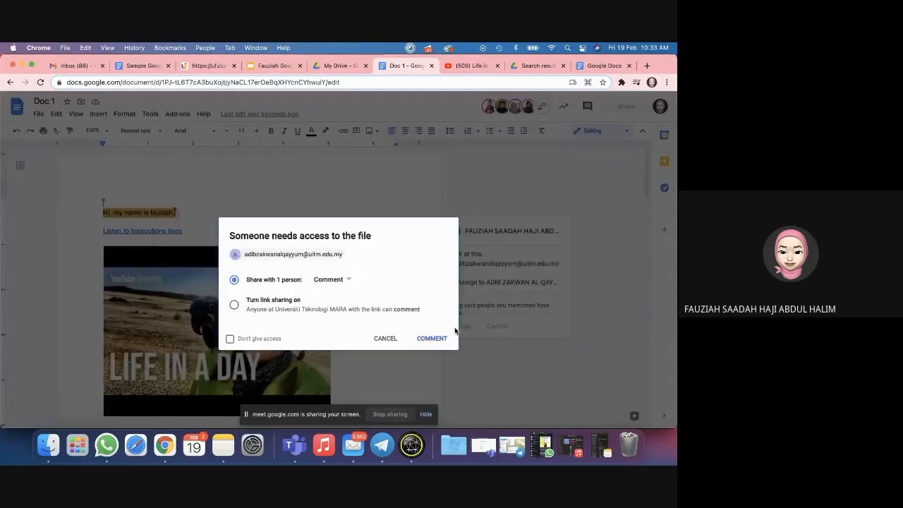
Step: Give the mentioned colleague Edit access and post the assigned comment
click(348, 280)
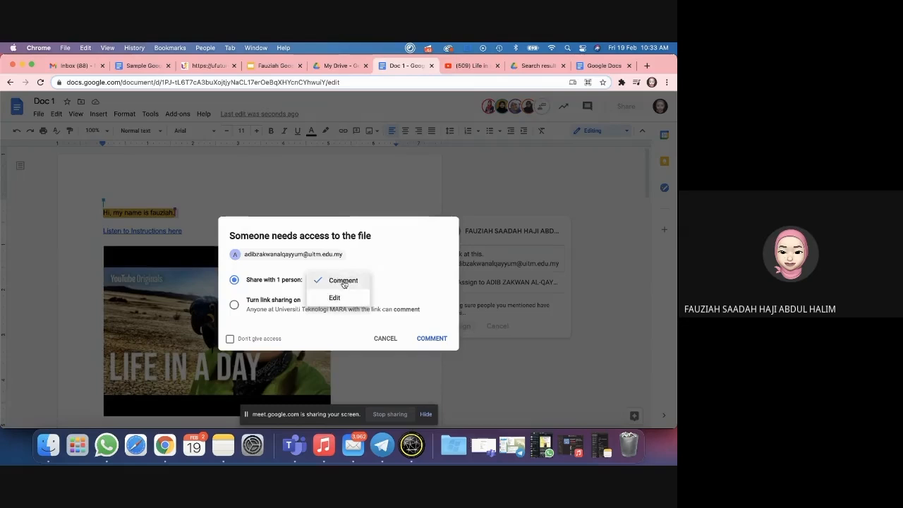
click(331, 299)
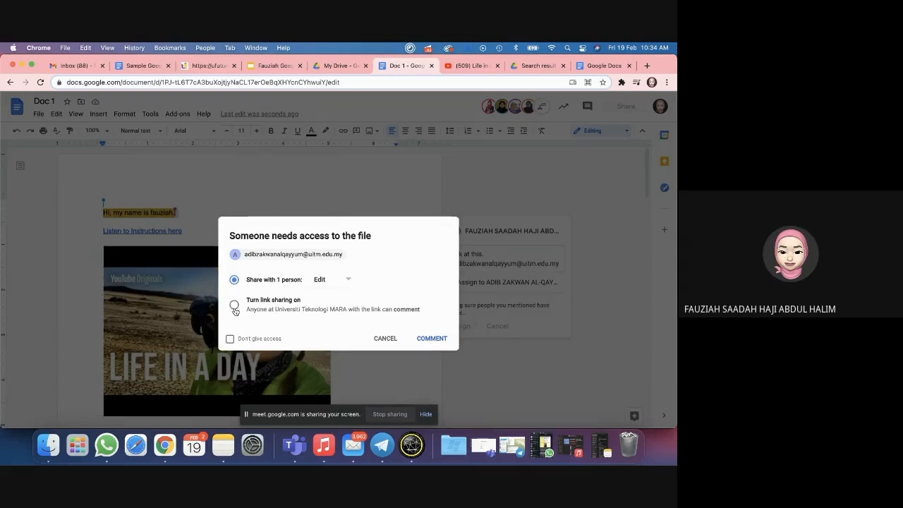
click(431, 339)
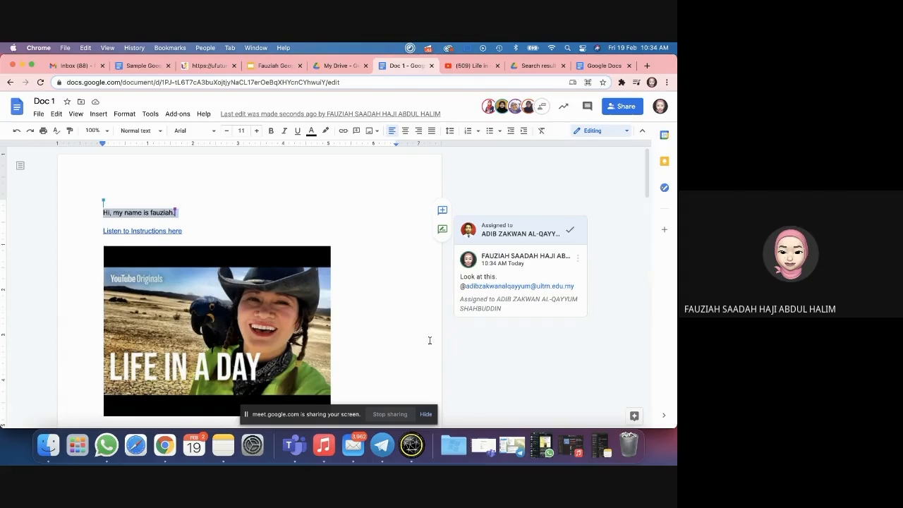
click(540, 65)
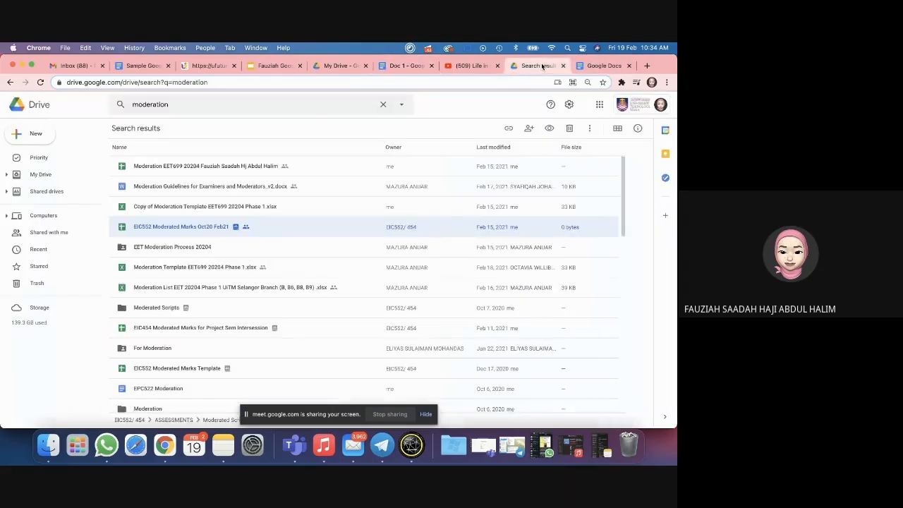
click(47, 233)
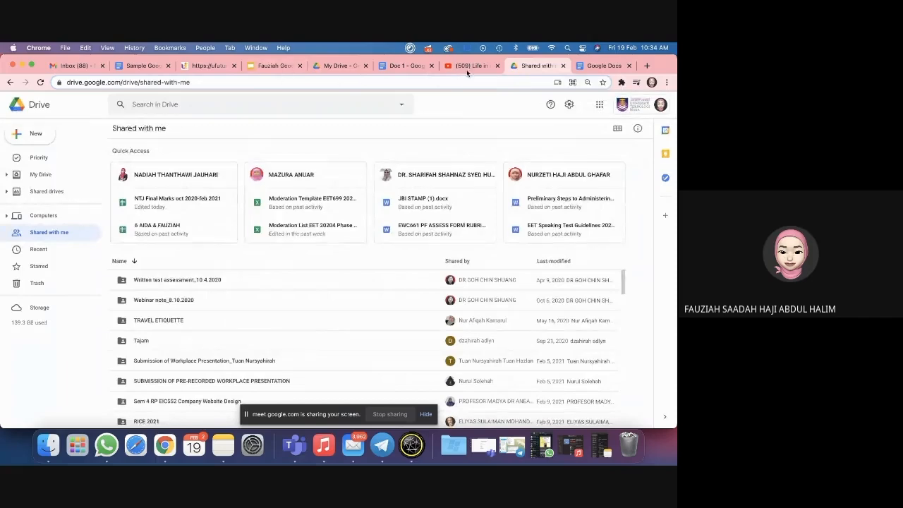
click(401, 67)
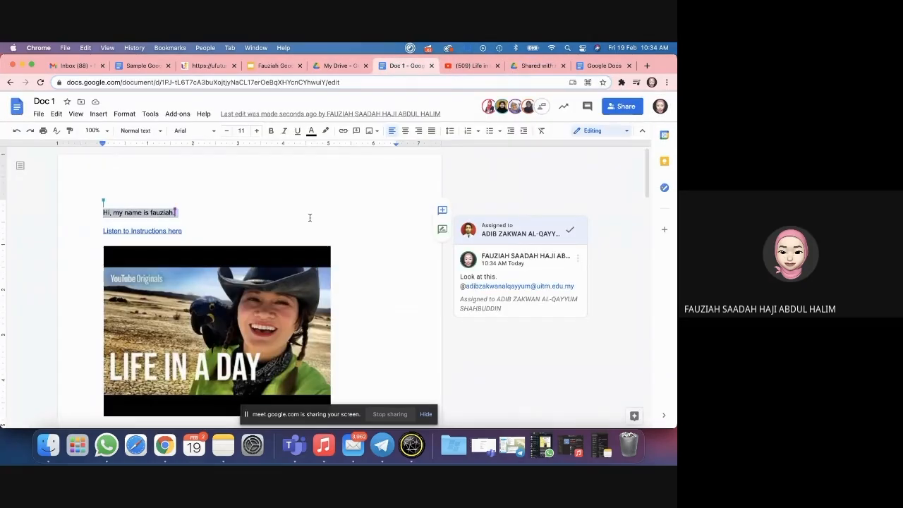
Step: Comment 'look here' on the thank-you line below the table, assigning it to an @-mentioned contact
drag(198, 232, 79, 232)
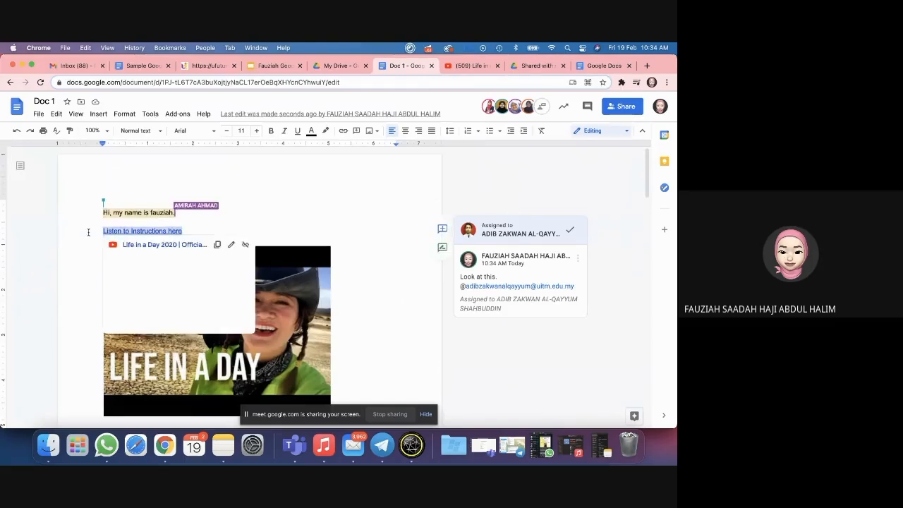
click(283, 213)
scroll(283, 213, down, 5)
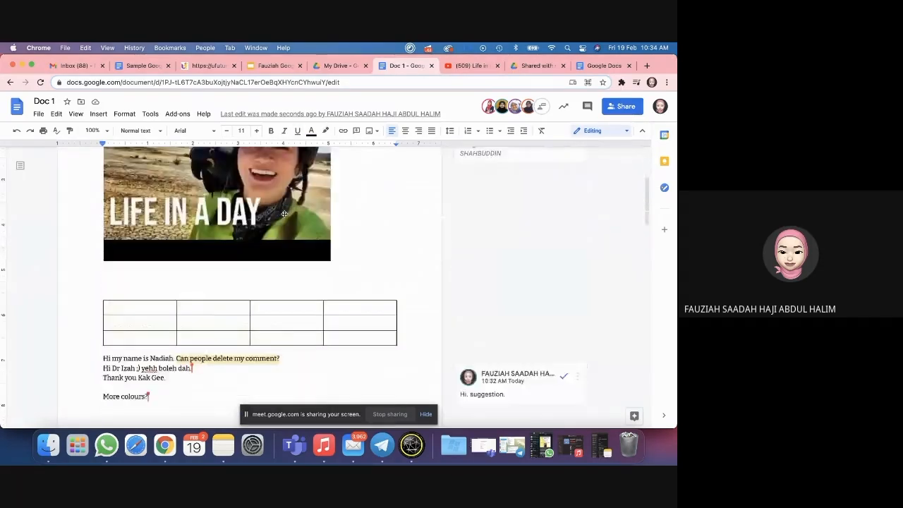
drag(102, 320, 165, 320)
click(442, 320)
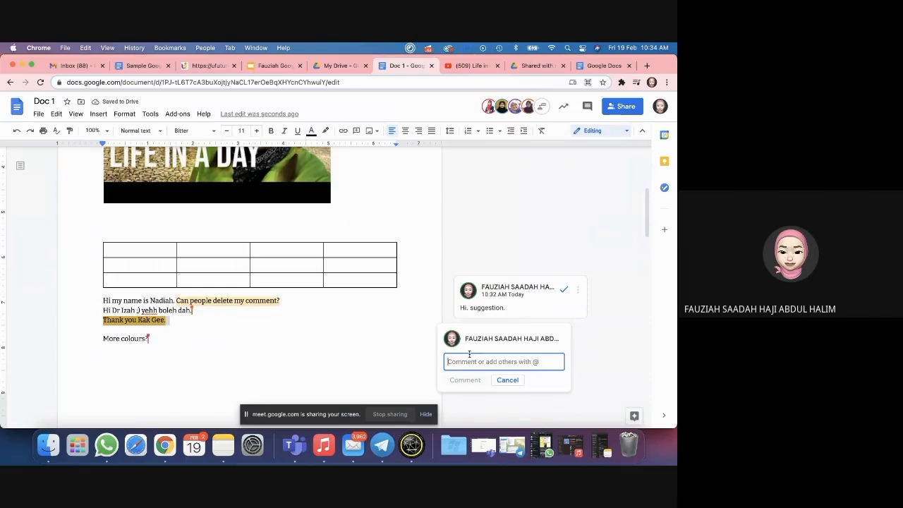
text(look here )
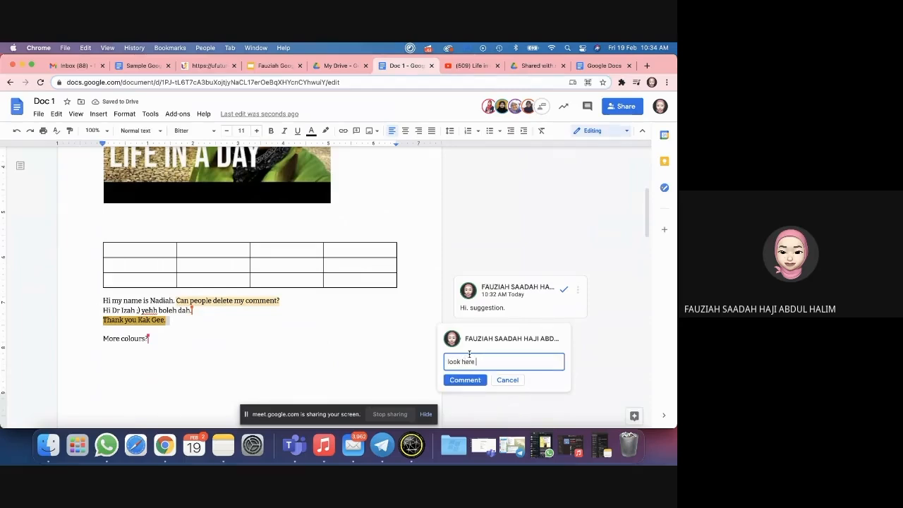
text(@)
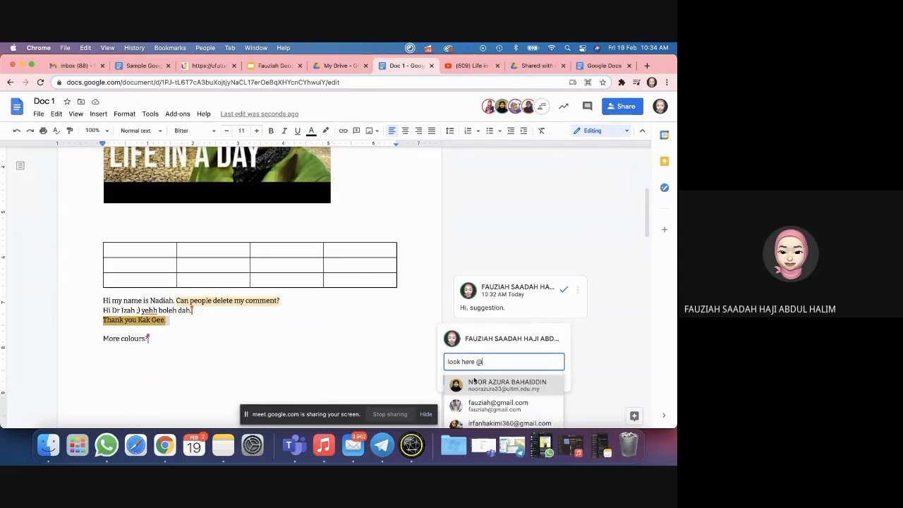
click(498, 405)
click(448, 325)
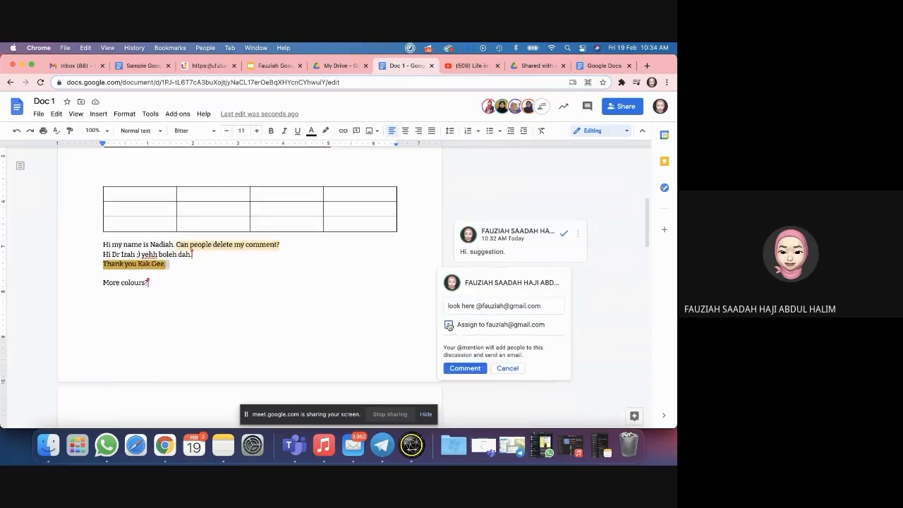
click(459, 368)
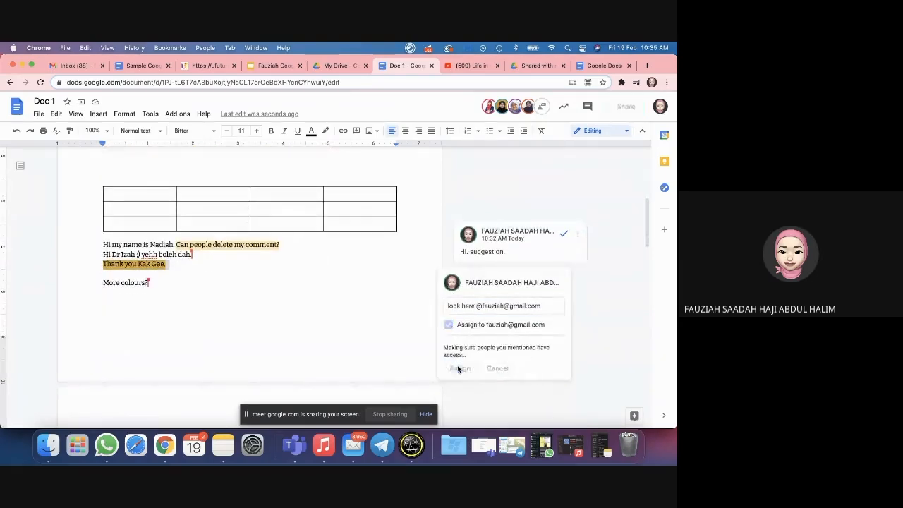
Step: Grant the outside contact Edit access to post the assigned comment, then launch Safari
click(319, 280)
click(320, 297)
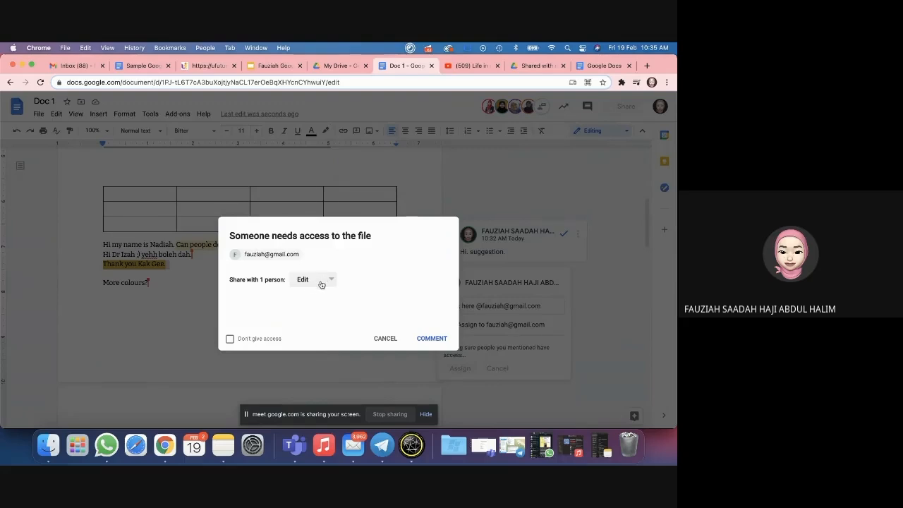
click(442, 339)
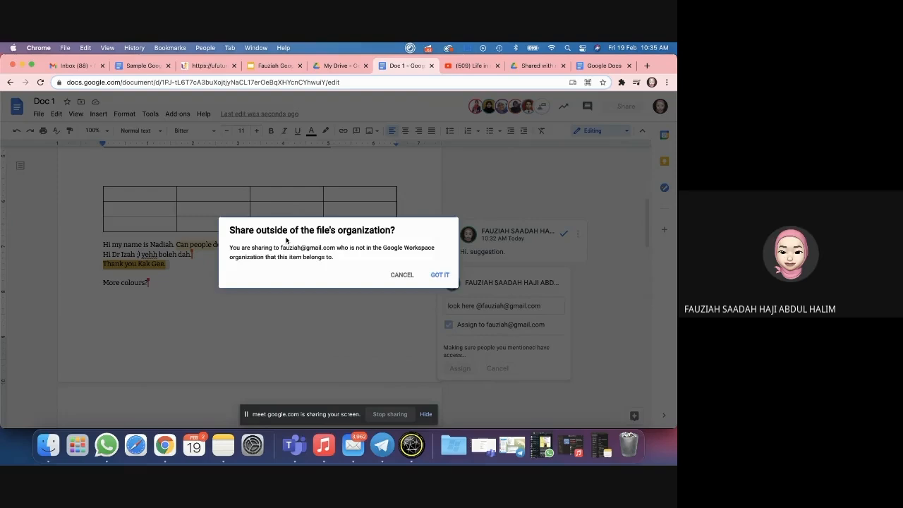
click(436, 276)
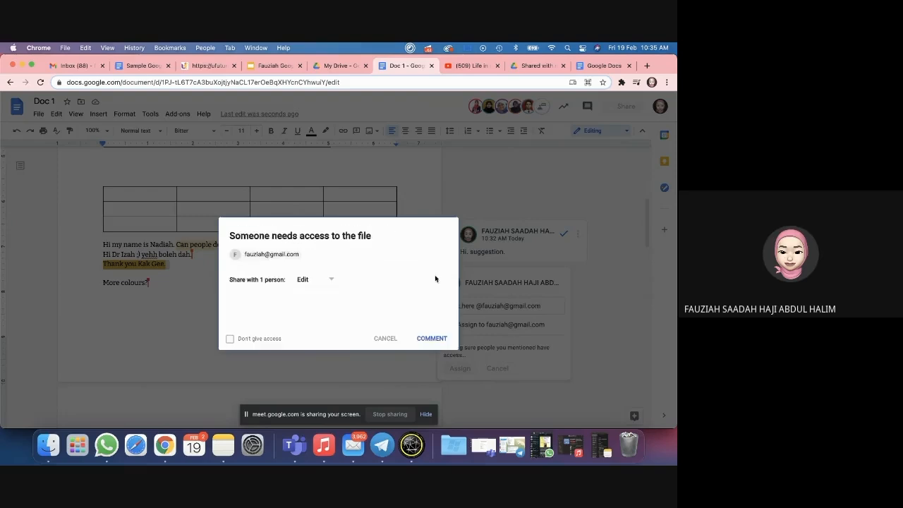
click(431, 338)
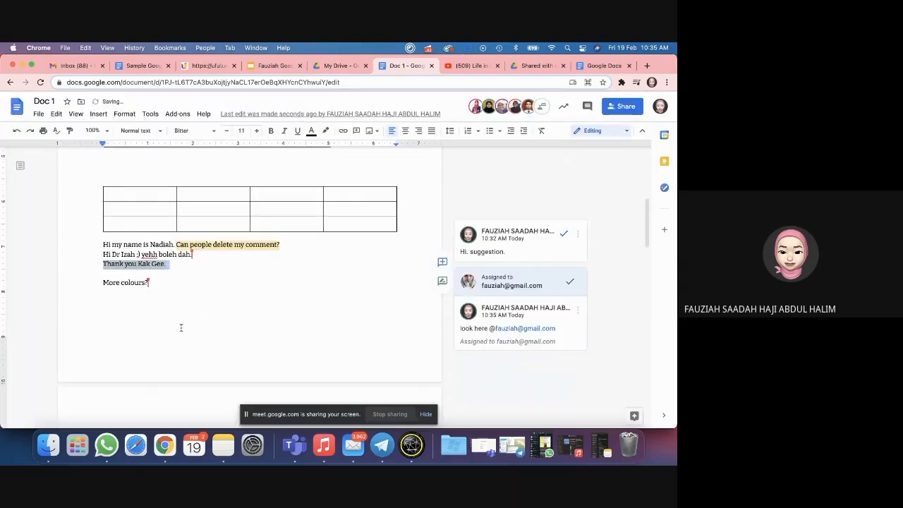
click(136, 444)
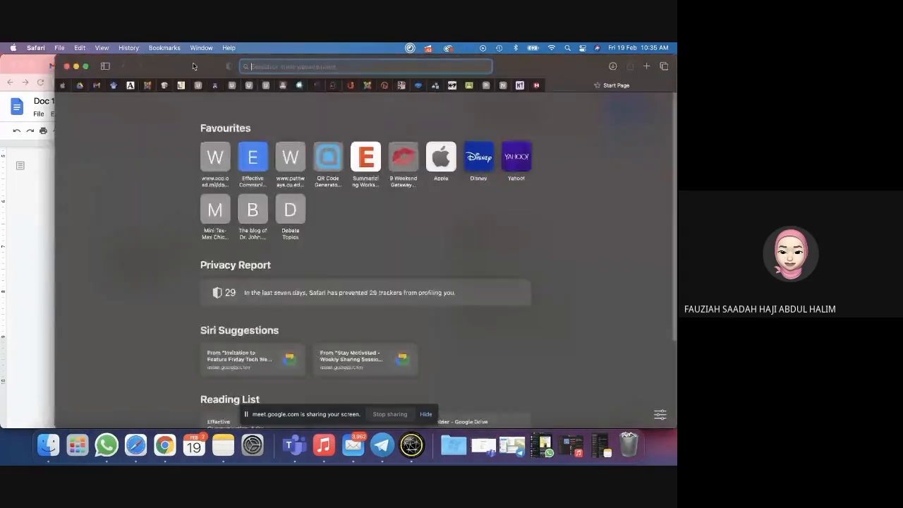
Step: Open Google Drive's Shared with me list in Safari and zoom the page in twice
click(82, 86)
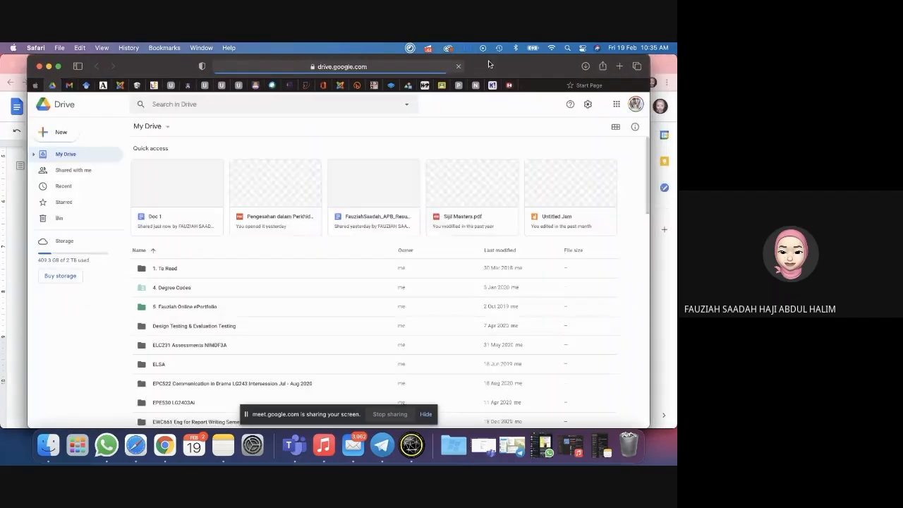
click(70, 170)
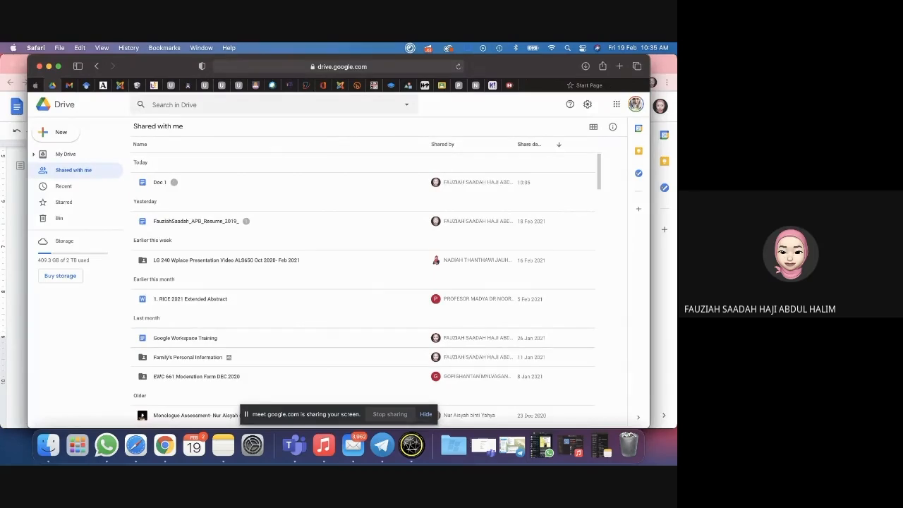
click(102, 47)
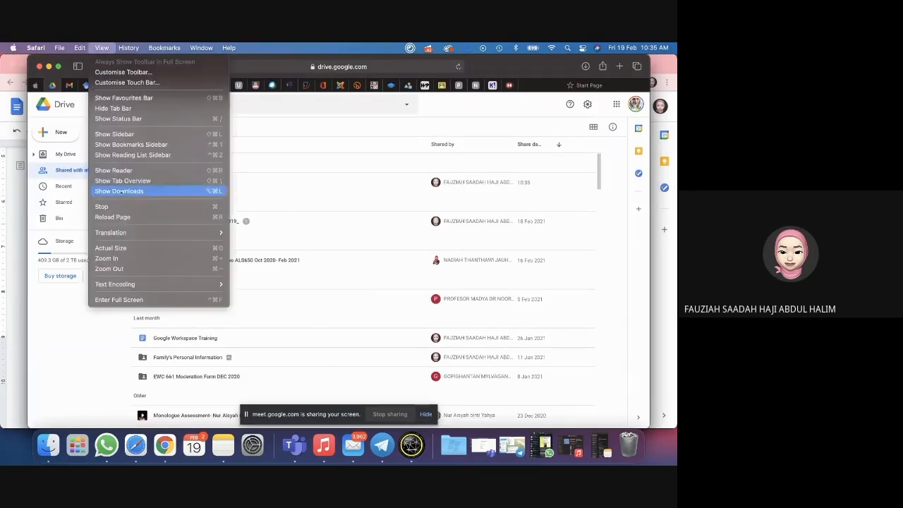
mouse_move(79, 48)
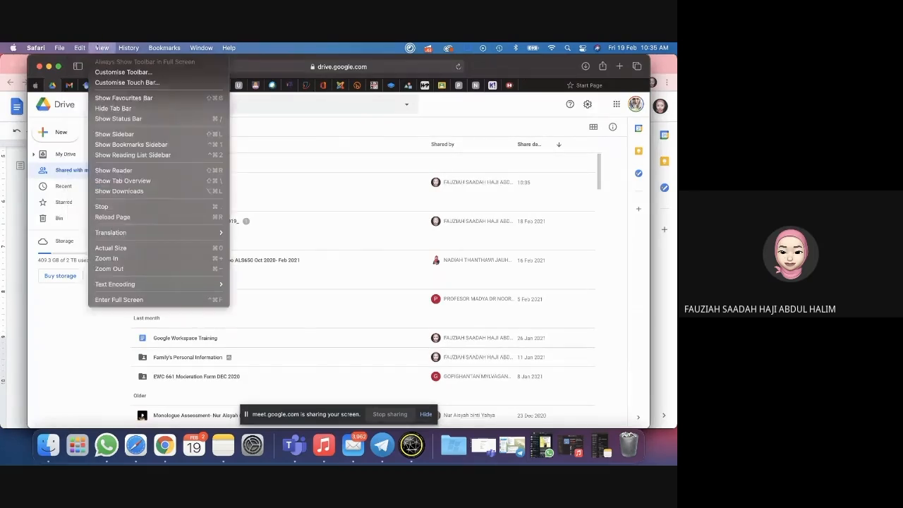
click(110, 258)
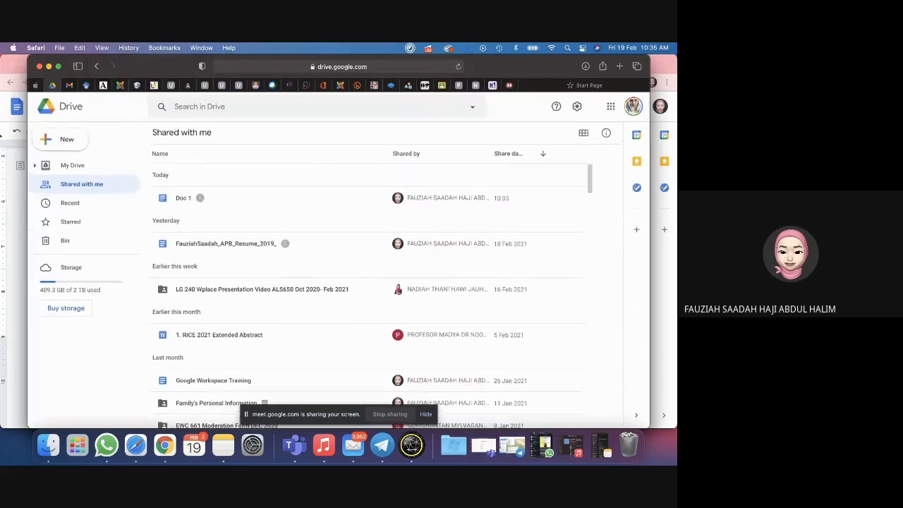
click(101, 47)
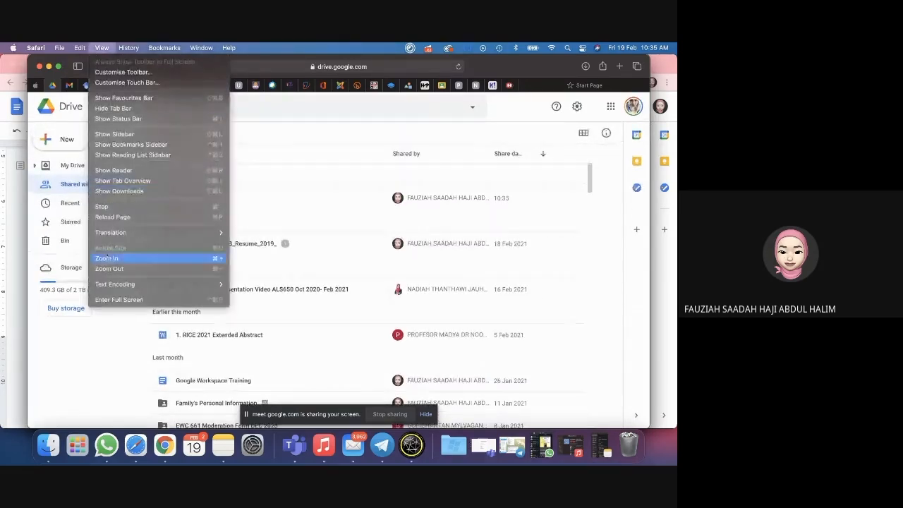
click(106, 258)
scroll(230, 242, up, 1)
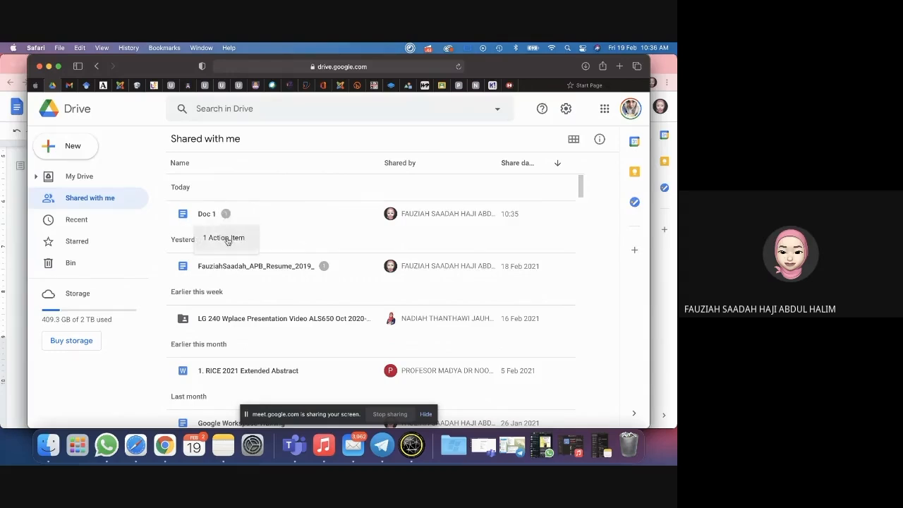
Step: Open Doc 1 from its action item and add ' hi hi' to the end of the thank-you line
click(227, 240)
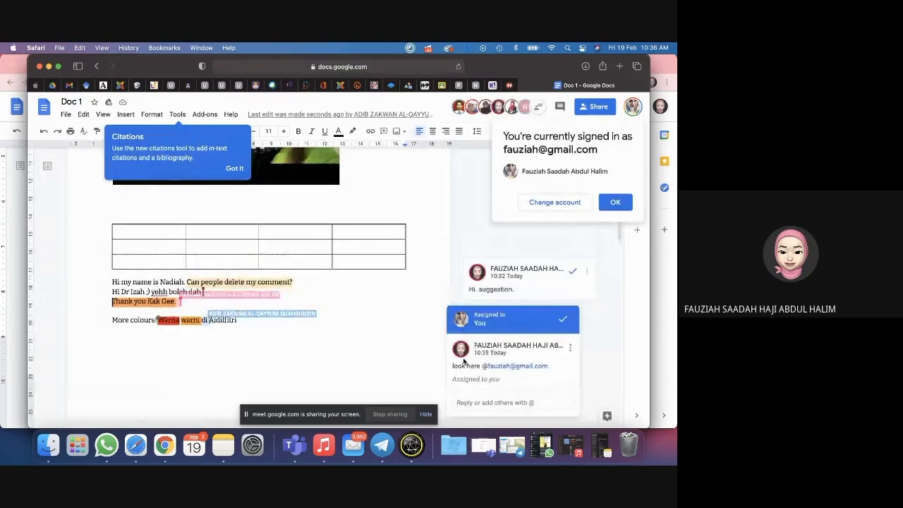
click(469, 402)
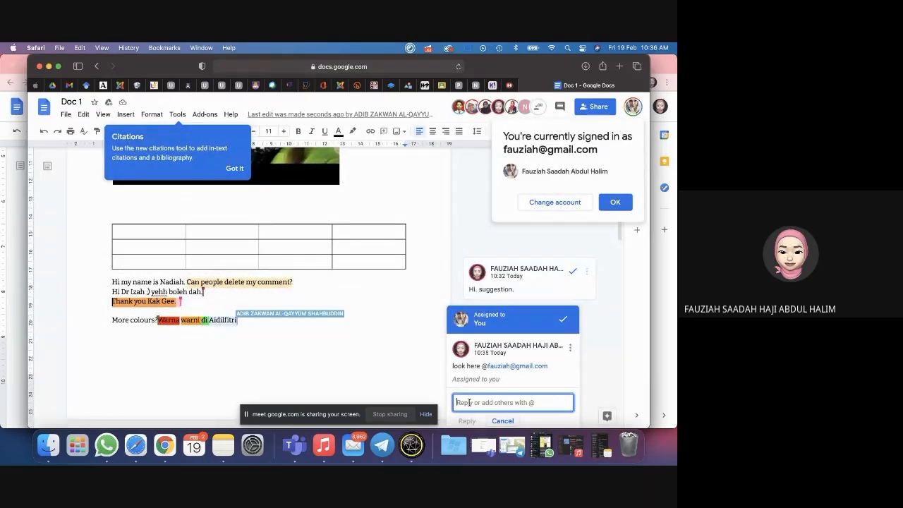
click(154, 302)
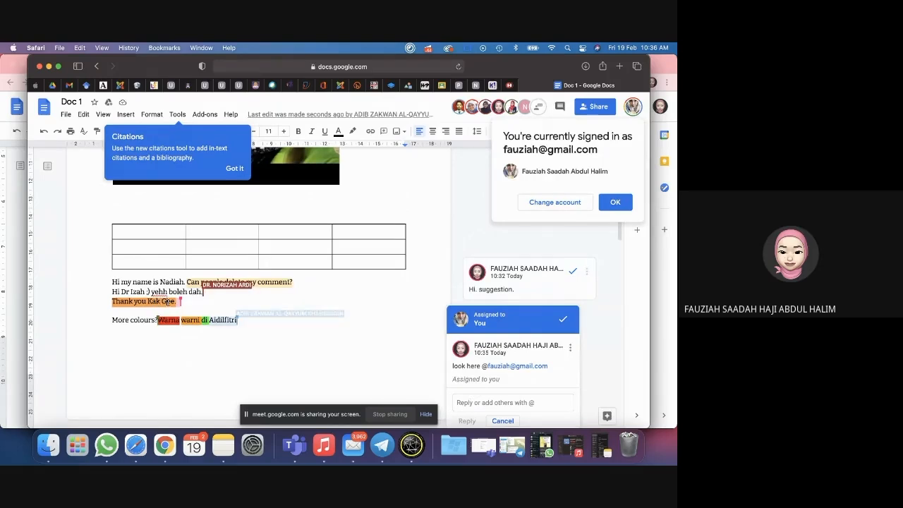
click(173, 302)
text(jjjjjjjj)
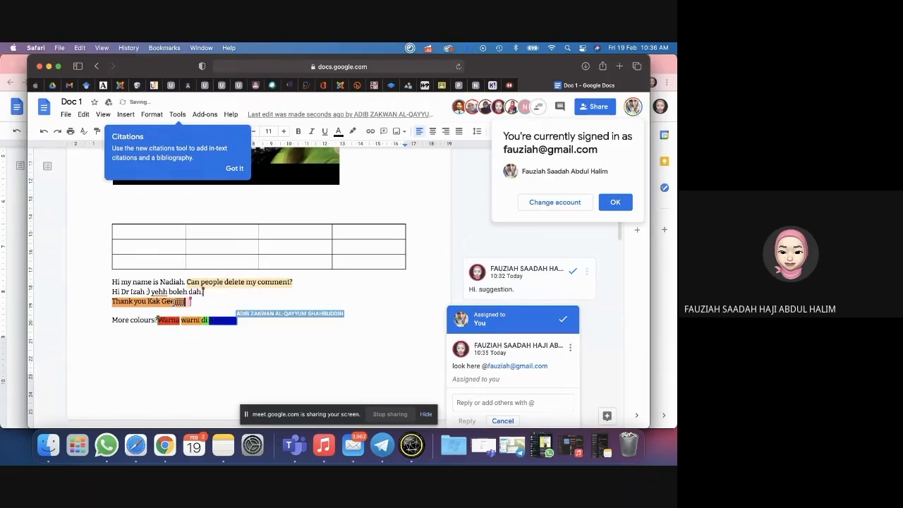
key(BackSpace)
key(BackSpace)
key(BackSpace)
key(BackSpace)
key(BackSpace)
key(BackSpace)
key(BackSpace)
key(BackSpace)
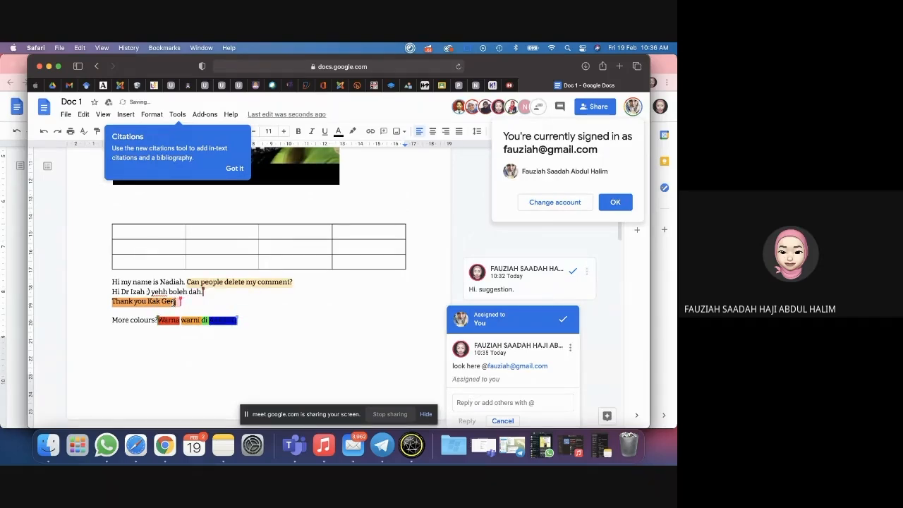
text(hi hi)
Step: Resolve the assigned comment and the 'Hi. suggestion.' comment, then dismiss the account notice
click(457, 402)
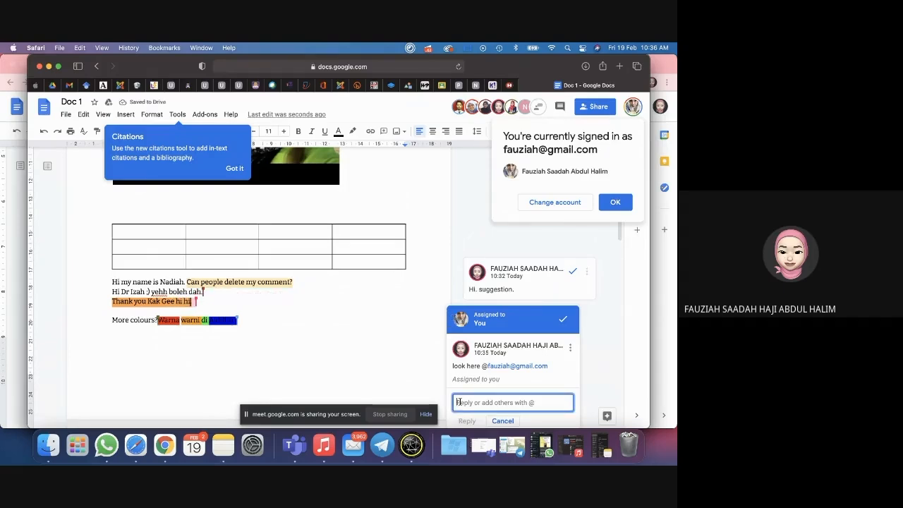
click(563, 321)
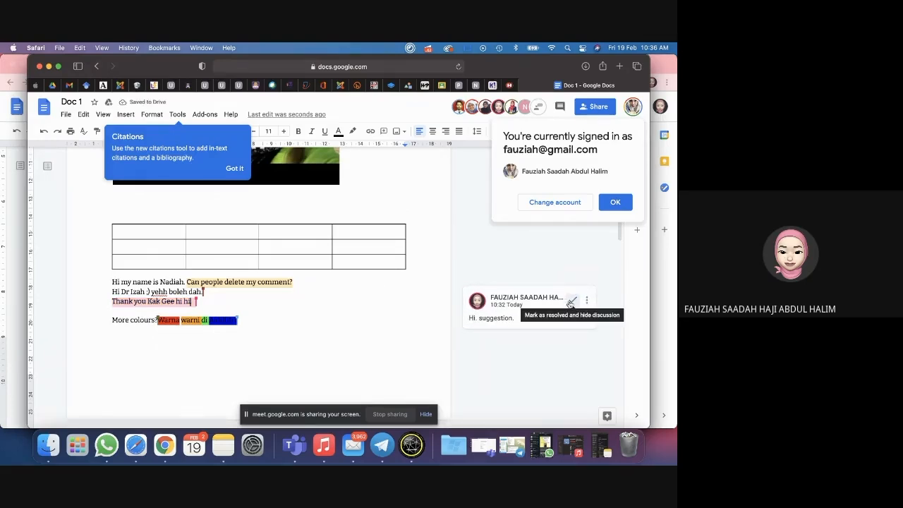
click(571, 302)
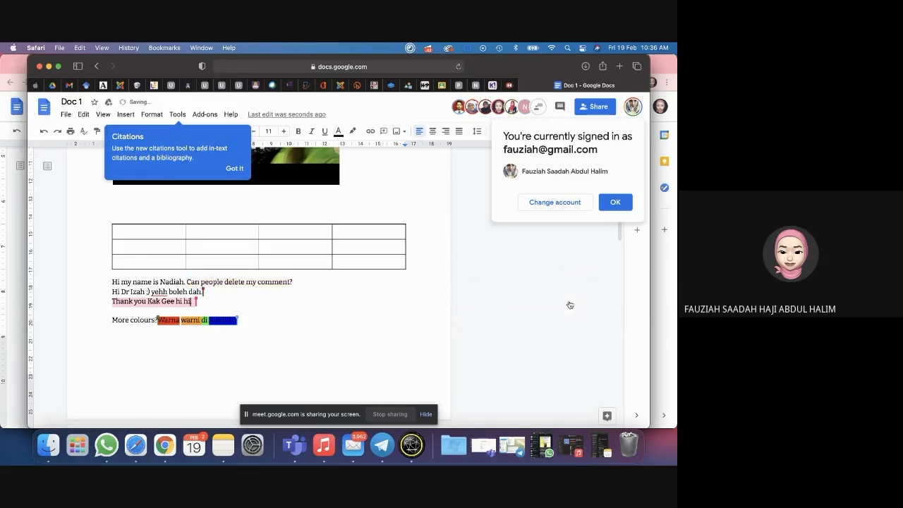
click(633, 203)
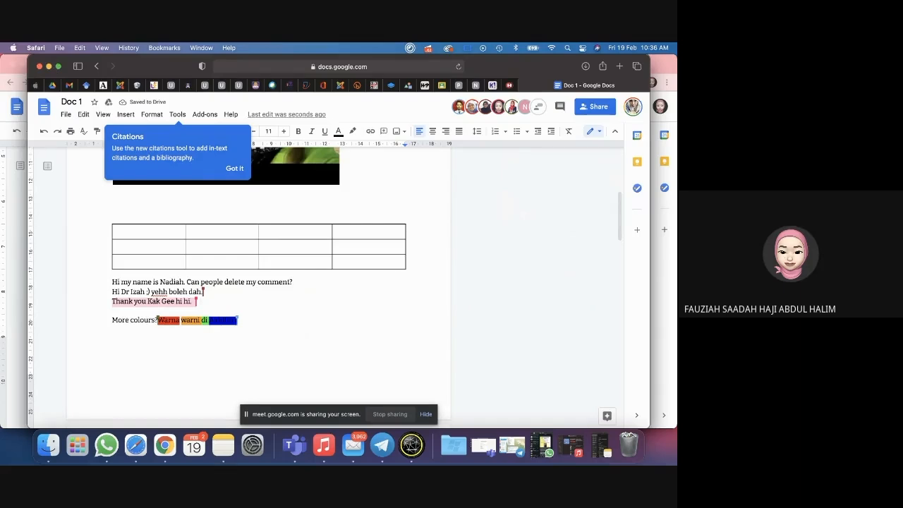
Step: In Chrome's copy of Doc 1, resolve the 'Look at this.' thread on the opening line
click(49, 66)
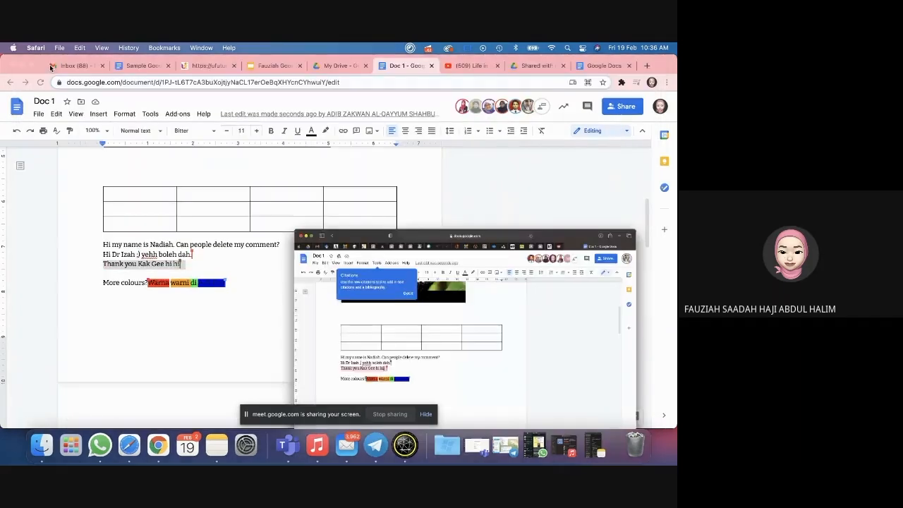
scroll(348, 308, up, 5)
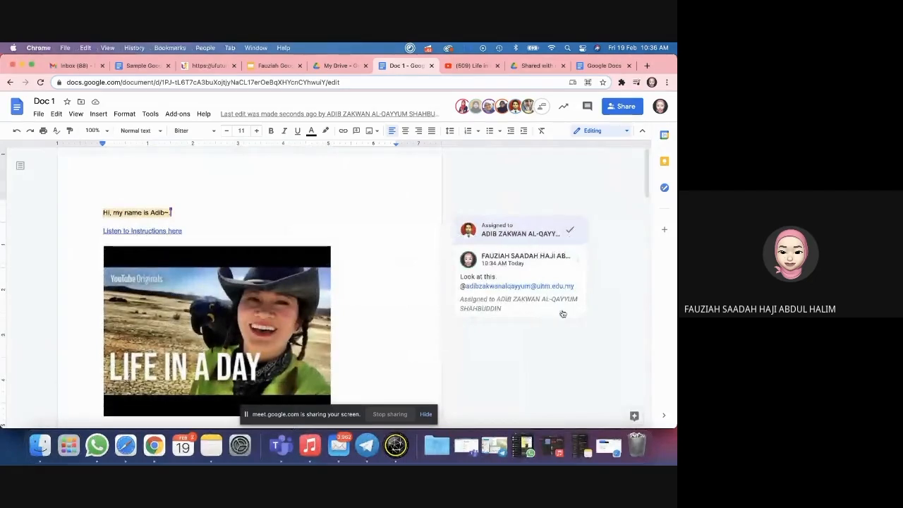
scroll(589, 247, down, 3)
scroll(590, 247, up, 1)
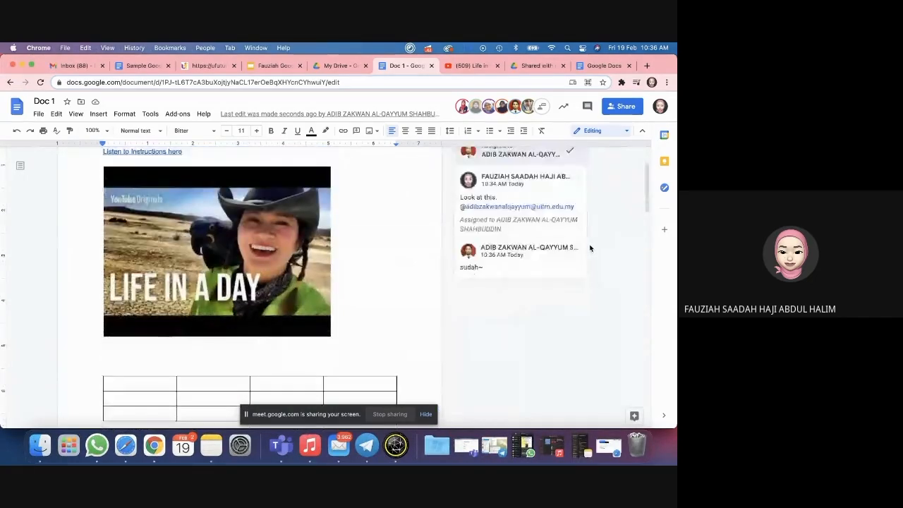
scroll(590, 247, up, 1)
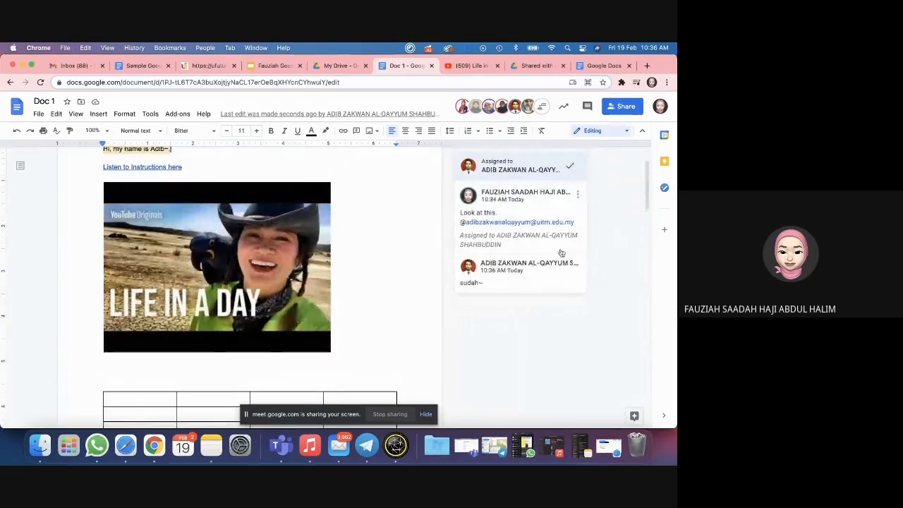
scroll(560, 252, up, 1)
click(568, 208)
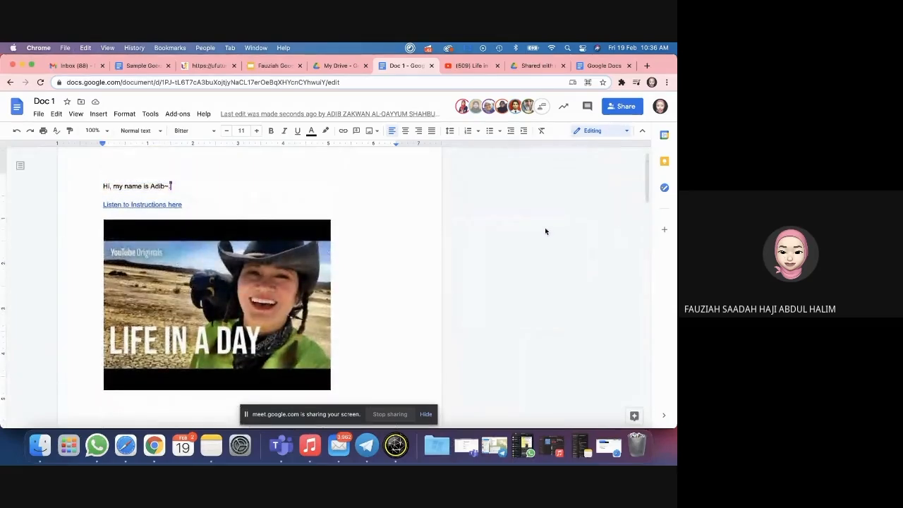
scroll(546, 231, up, 1)
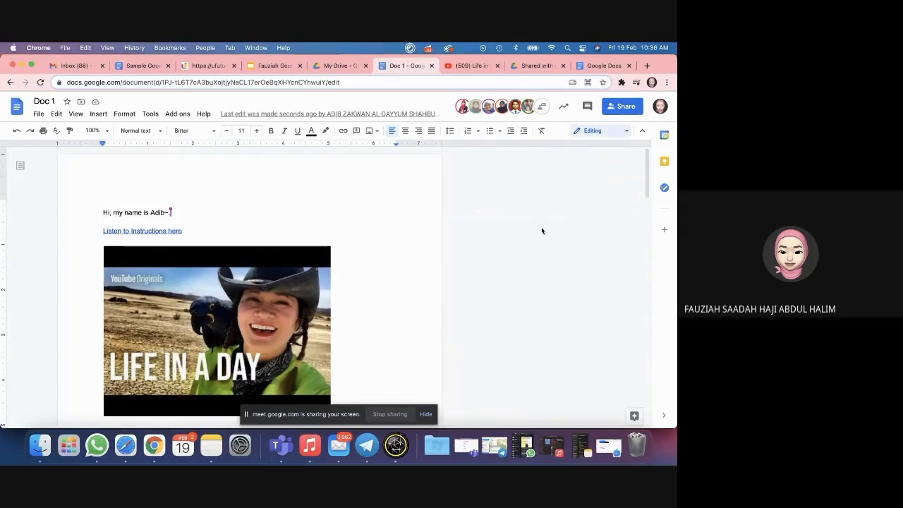
Step: Open Doc 1's full version history and scroll through the 10:36 AM version's marked edits
click(39, 114)
mouse_move(64, 252)
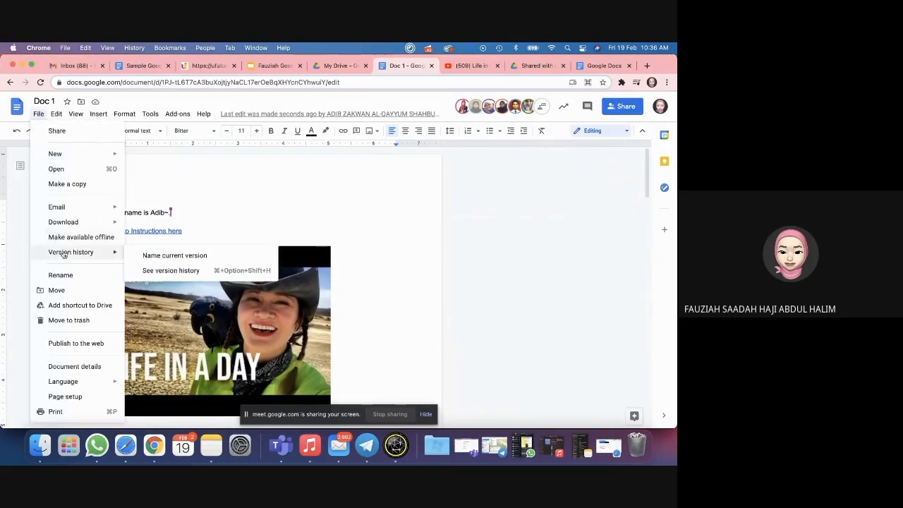
click(187, 271)
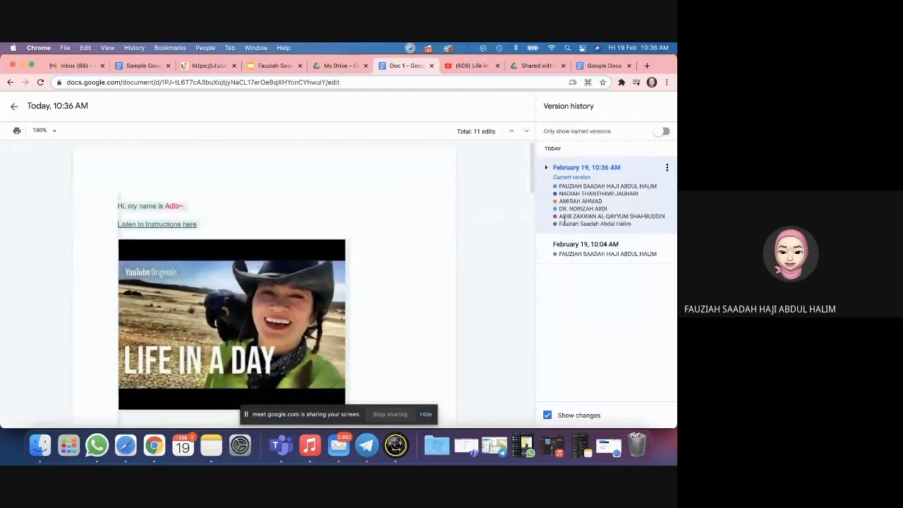
scroll(348, 331, down, 1)
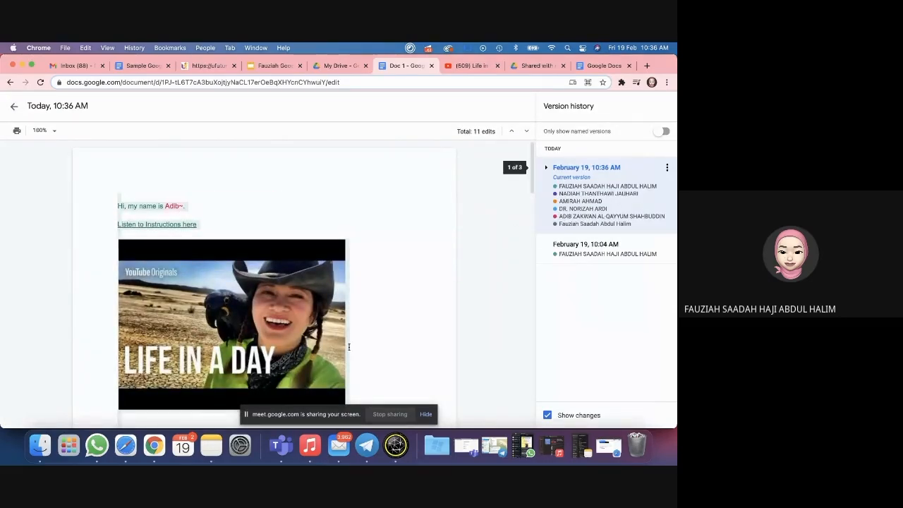
scroll(349, 331, down, 5)
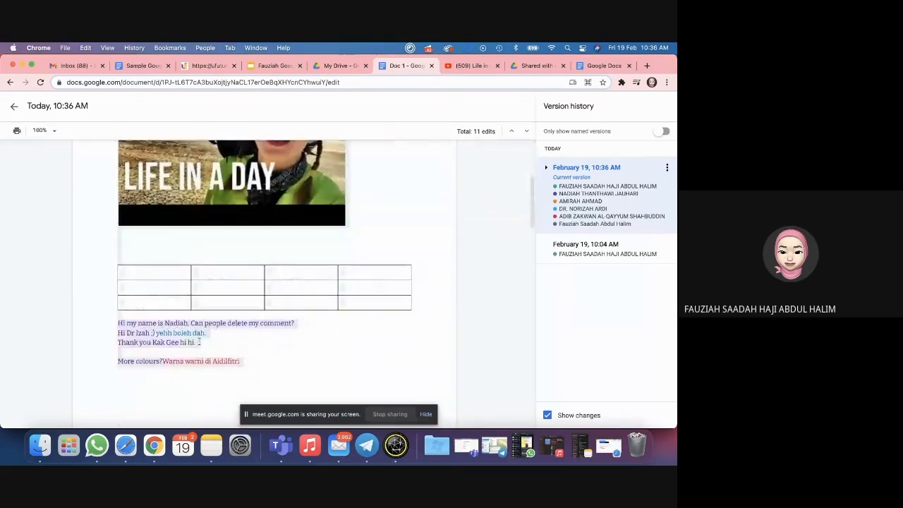
scroll(377, 357, down, 2)
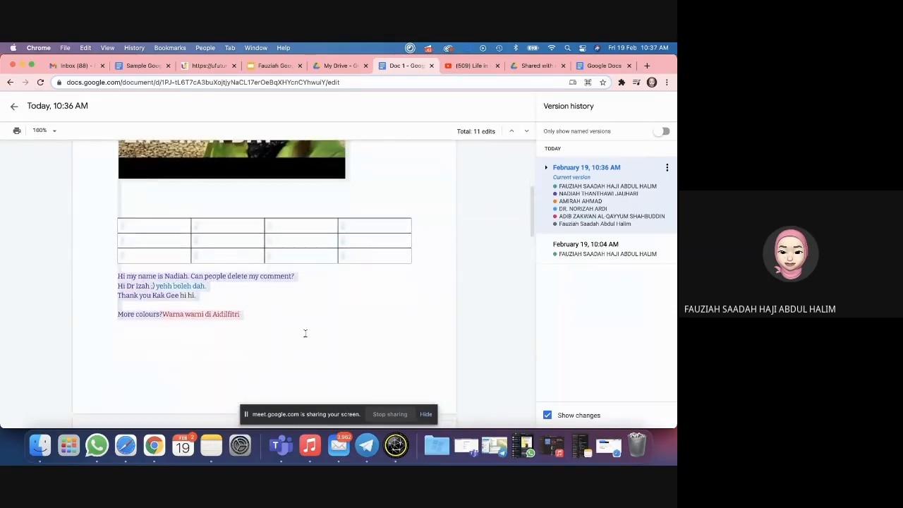
scroll(472, 268, down, 10)
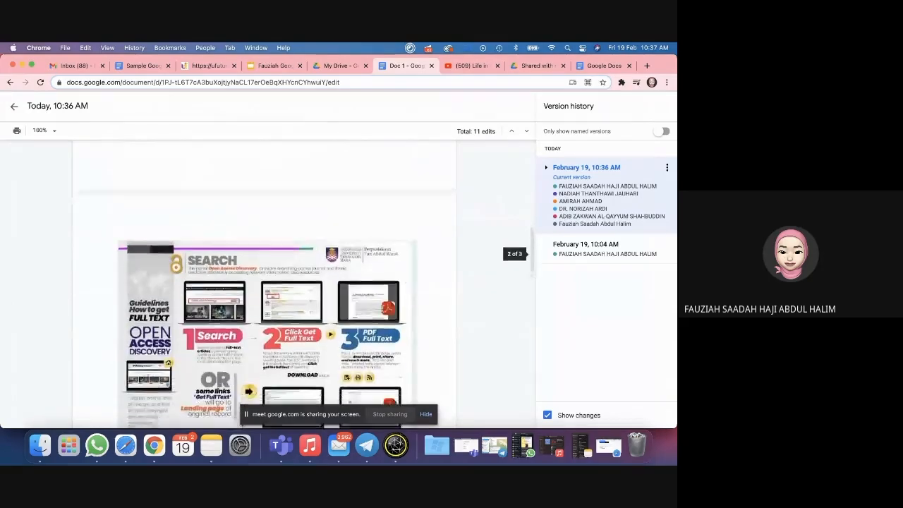
scroll(381, 309, down, 5)
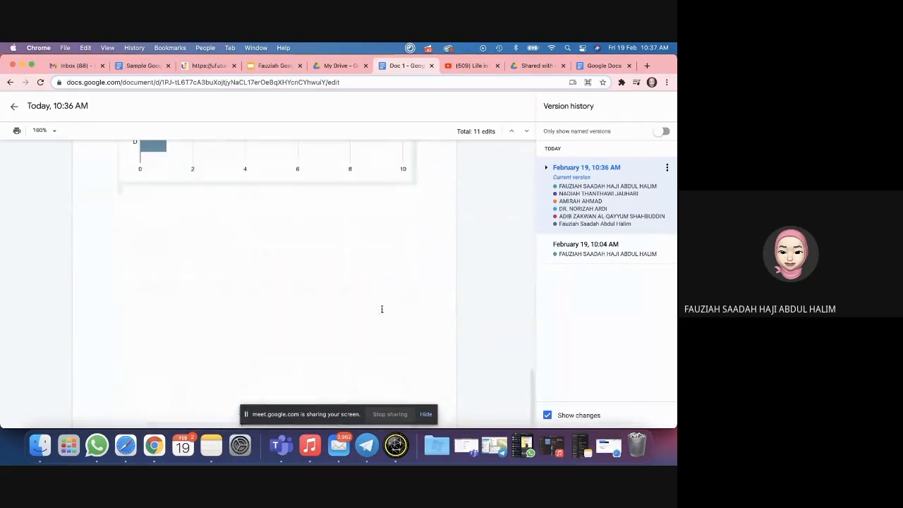
scroll(382, 309, up, 10)
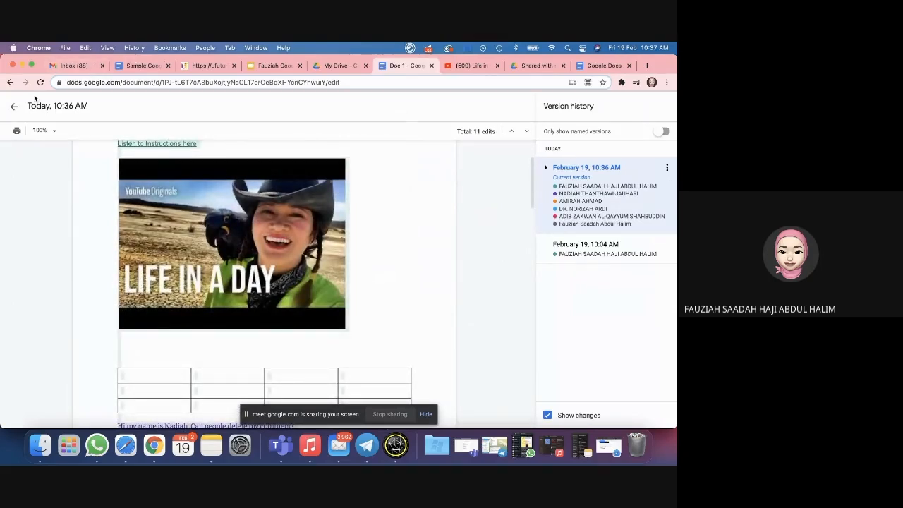
Step: Leave version history and scroll through Doc 1 in the editor
click(13, 108)
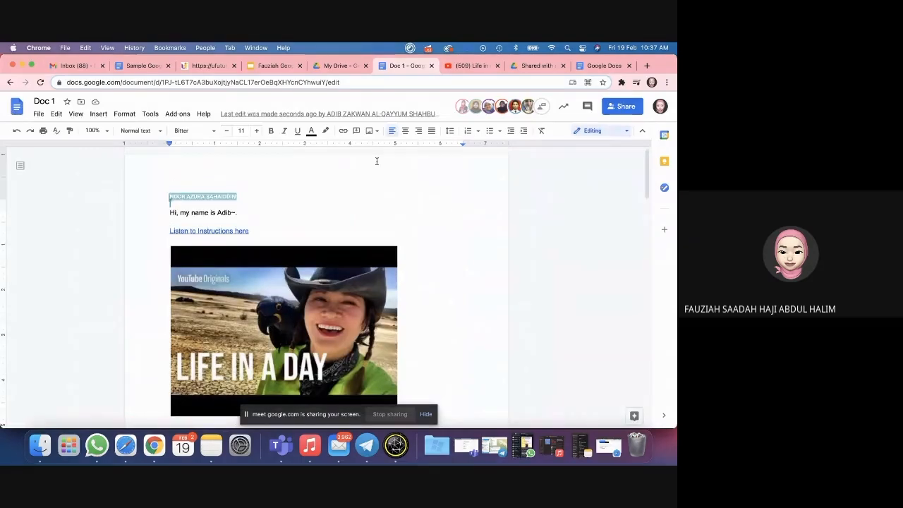
scroll(307, 199, down, 3)
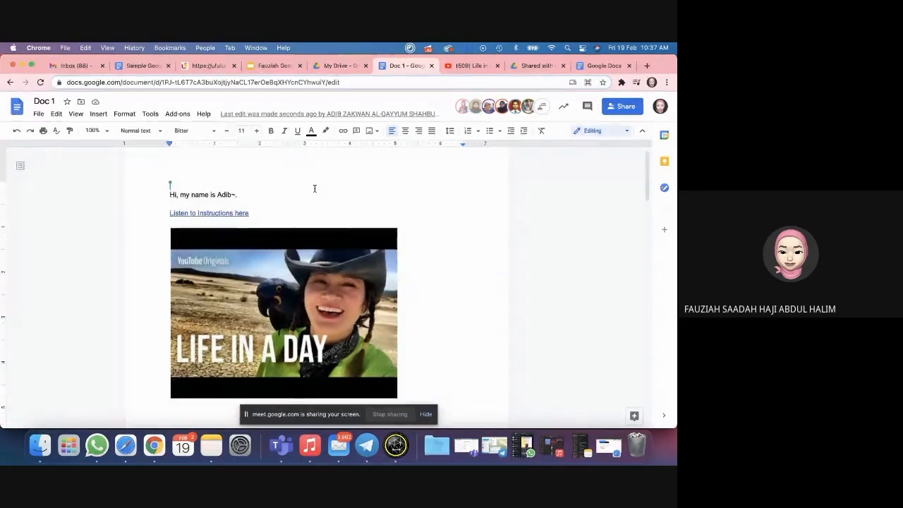
scroll(487, 247, down, 10)
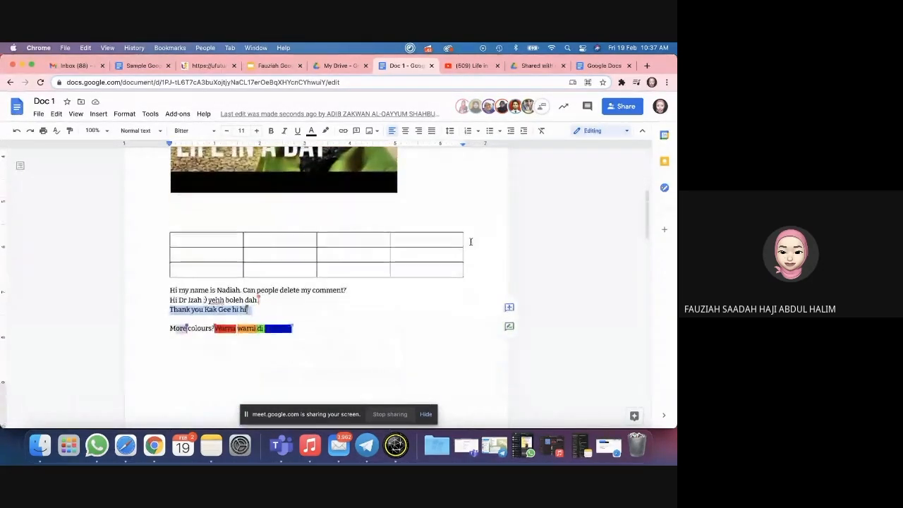
scroll(417, 312, up, 10)
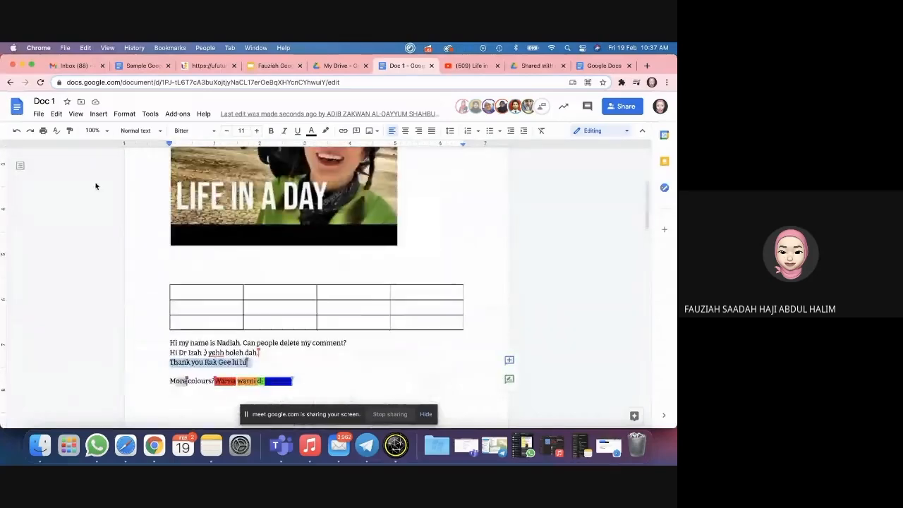
Step: Reopen the full version history and review the six contributors' marked edits
click(38, 114)
mouse_move(62, 254)
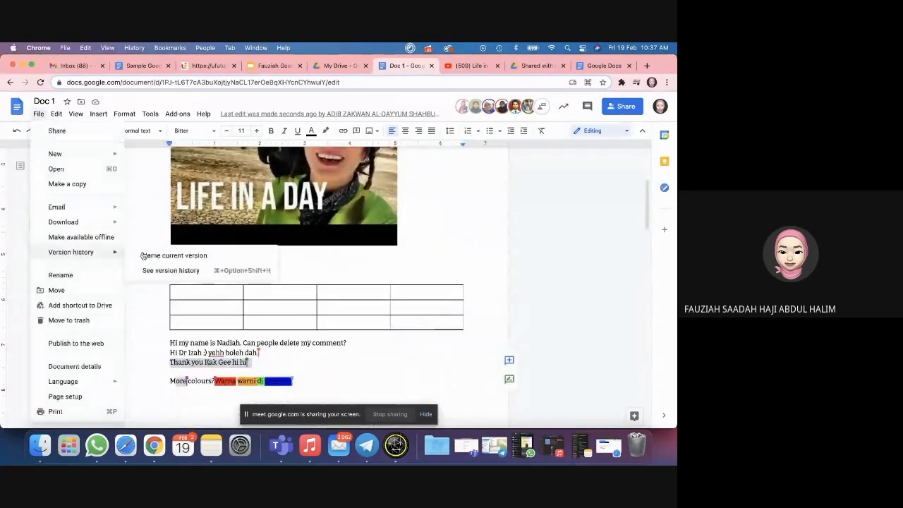
click(169, 266)
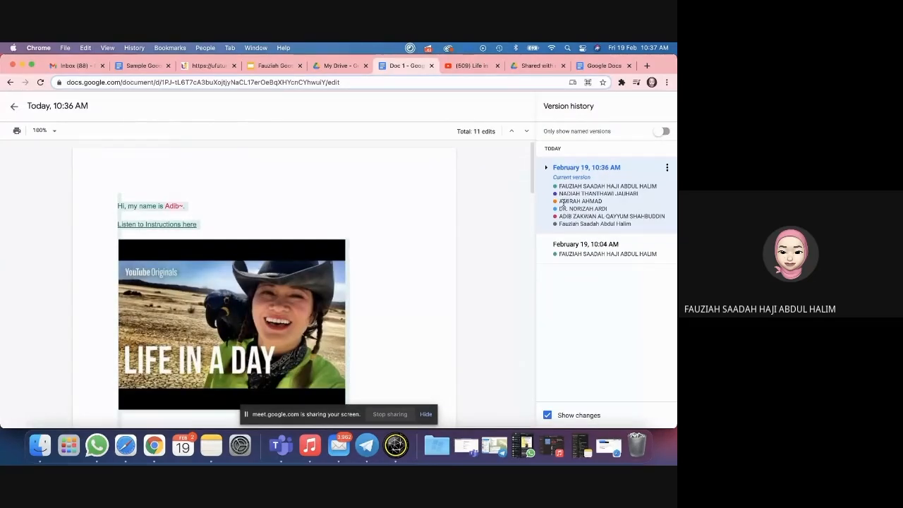
scroll(282, 227, down, 5)
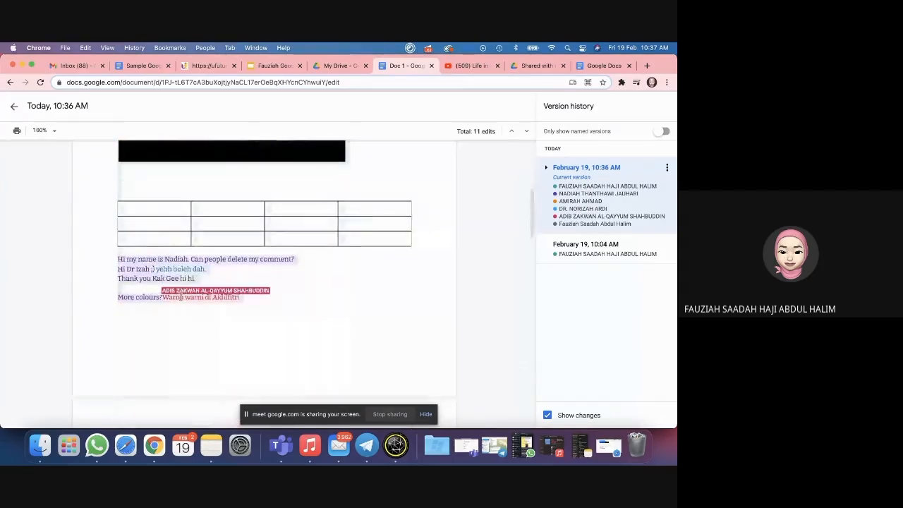
scroll(440, 268, down, 5)
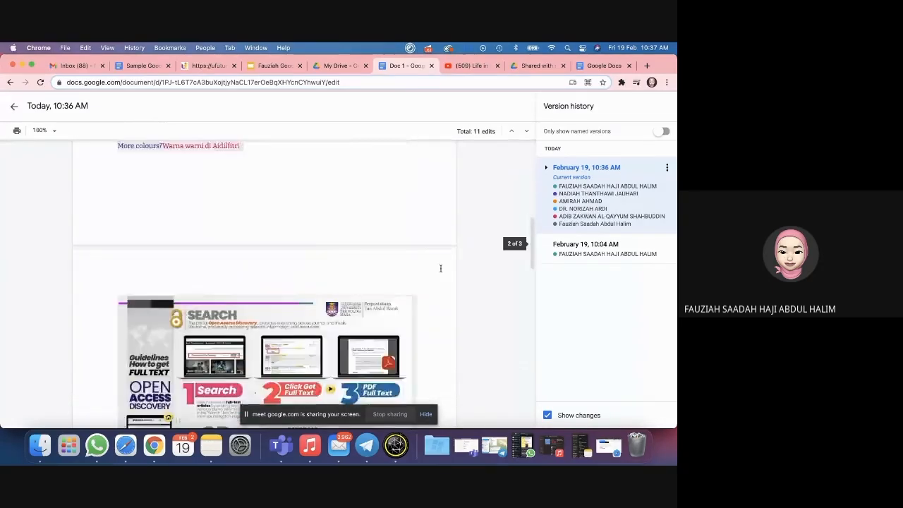
scroll(440, 268, down, 3)
scroll(440, 269, up, 6)
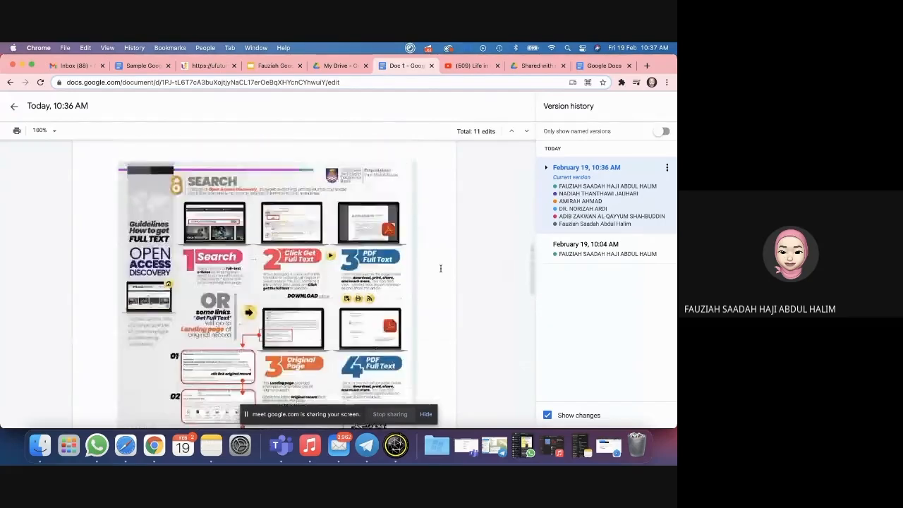
scroll(440, 268, up, 4)
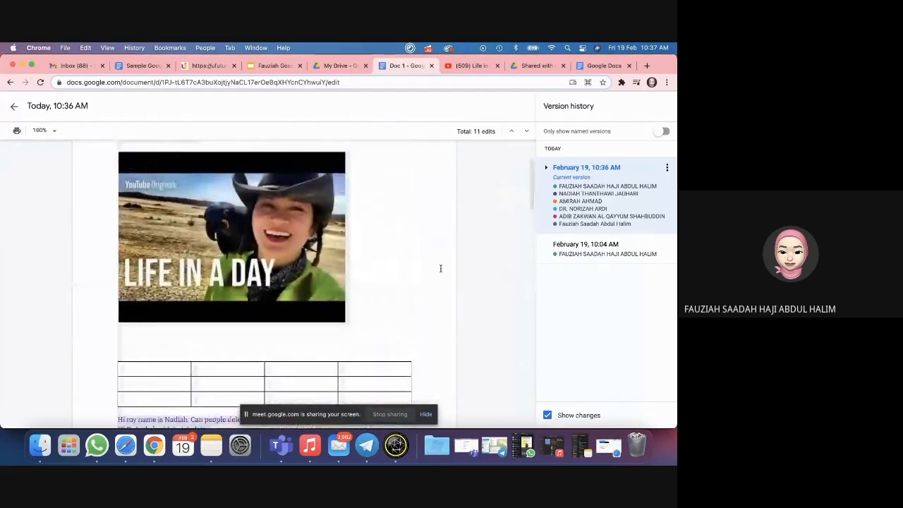
Step: Leave version history and bring up Doc 1's sharing dialog listing its owner and editors
click(14, 109)
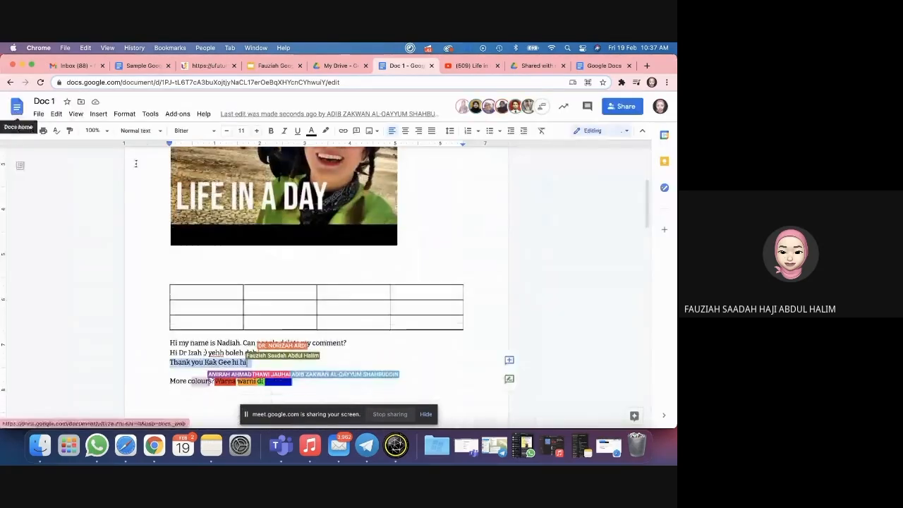
scroll(222, 295, down, 2)
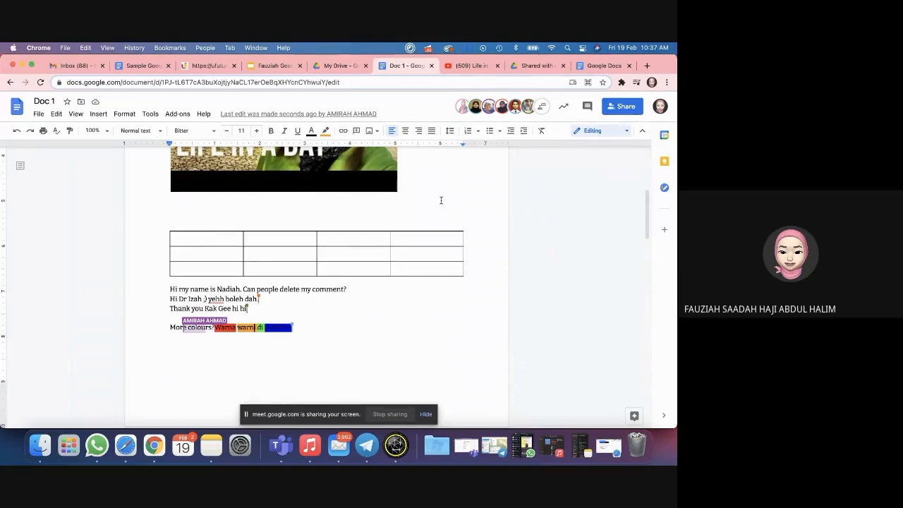
scroll(441, 200, up, 5)
click(629, 109)
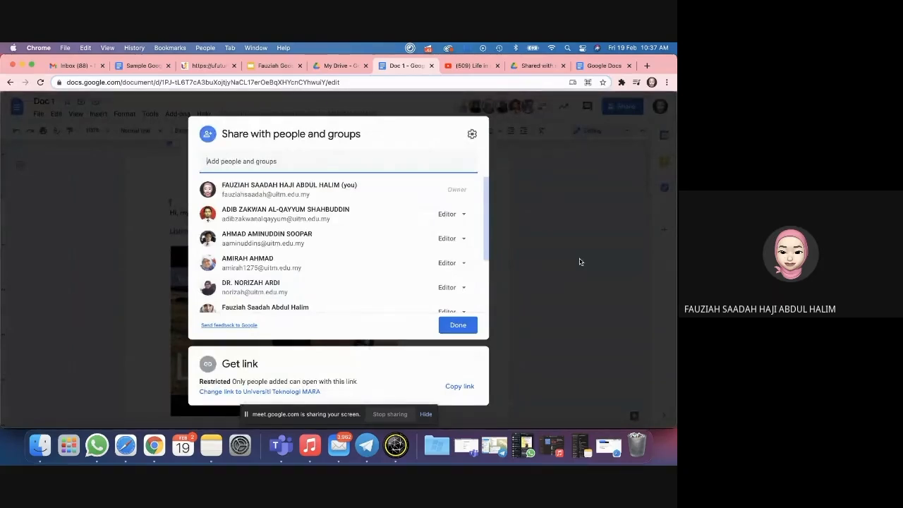
Step: Uncheck 'Editors can change permissions' and 'Viewers and commenters can see download, print, copy'
click(473, 135)
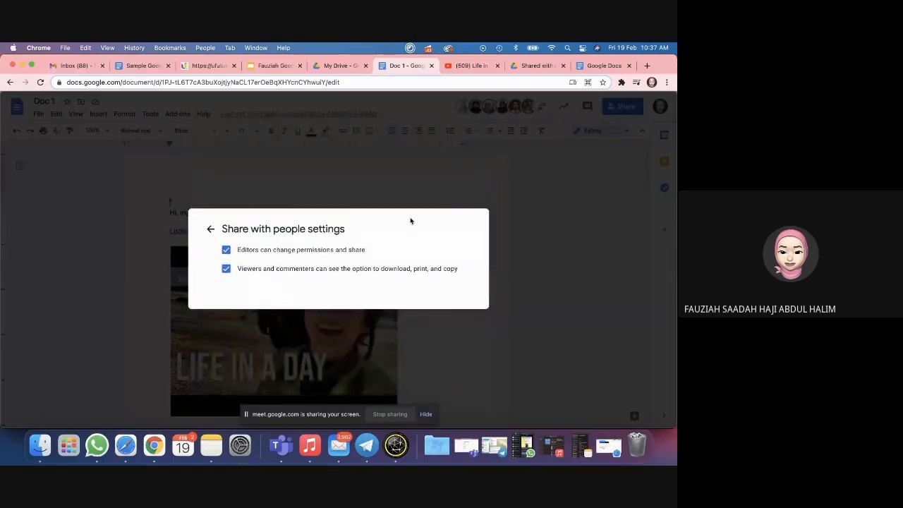
click(226, 272)
click(227, 271)
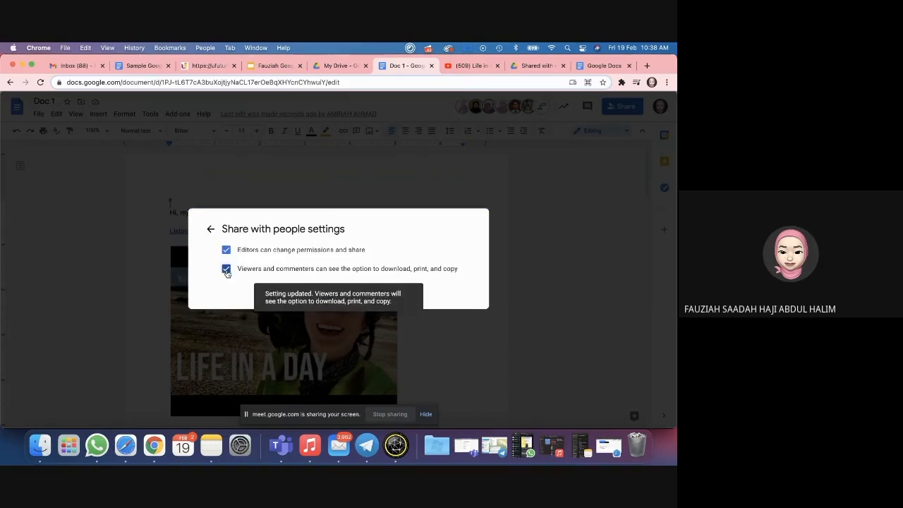
click(227, 270)
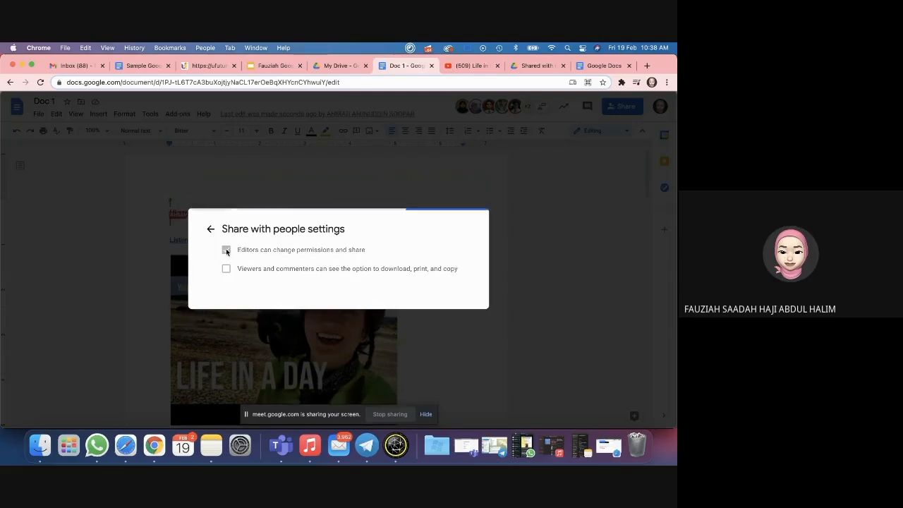
click(227, 251)
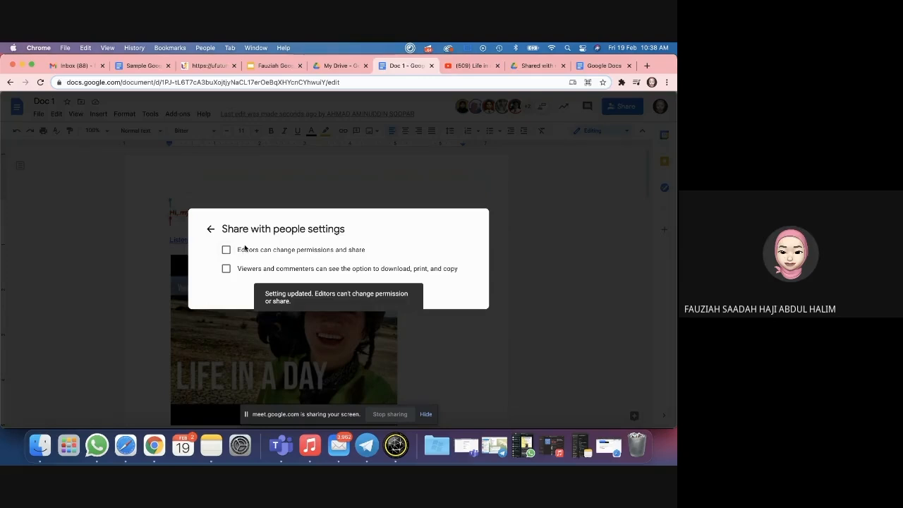
click(227, 252)
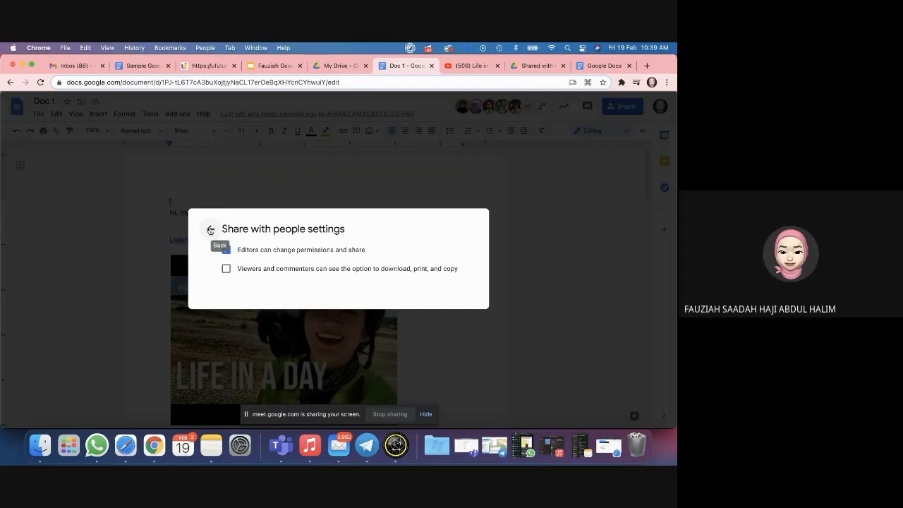
click(227, 250)
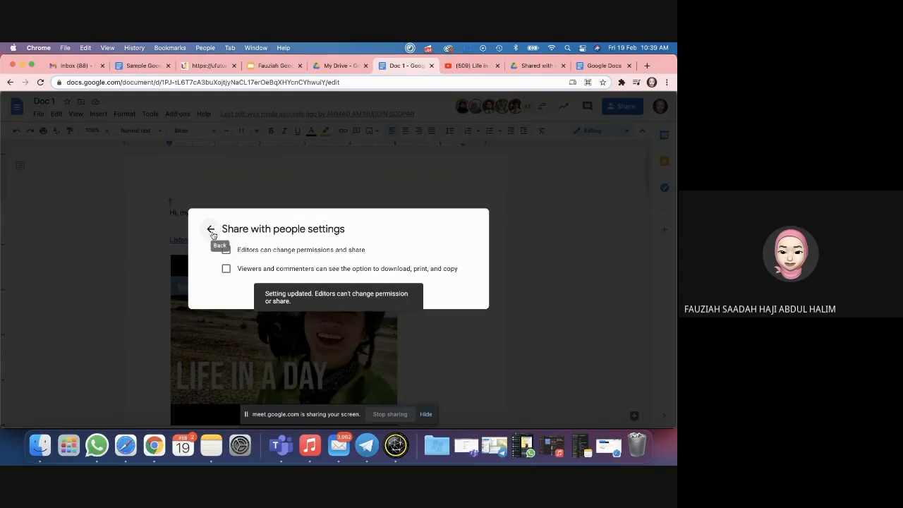
Step: Change Doc 1's link so anyone in Universiti Teknologi MARA can view it
click(209, 233)
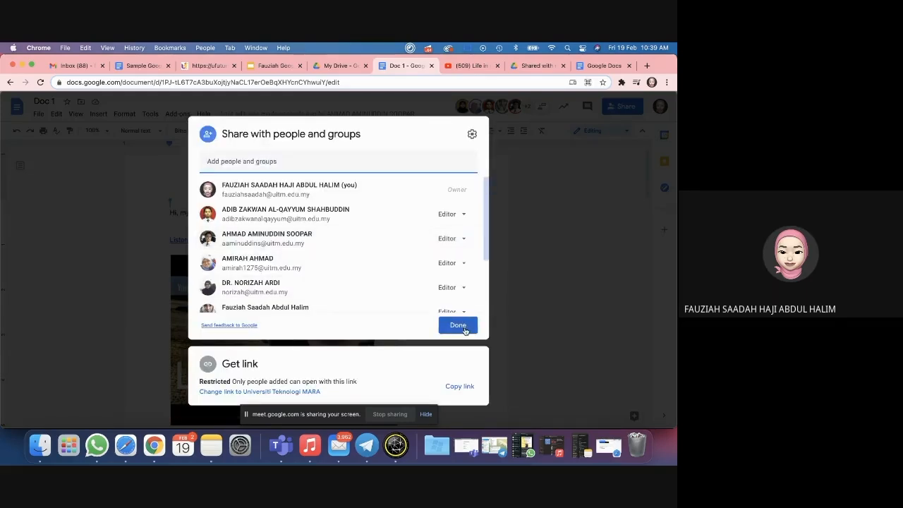
scroll(304, 313, down, 2)
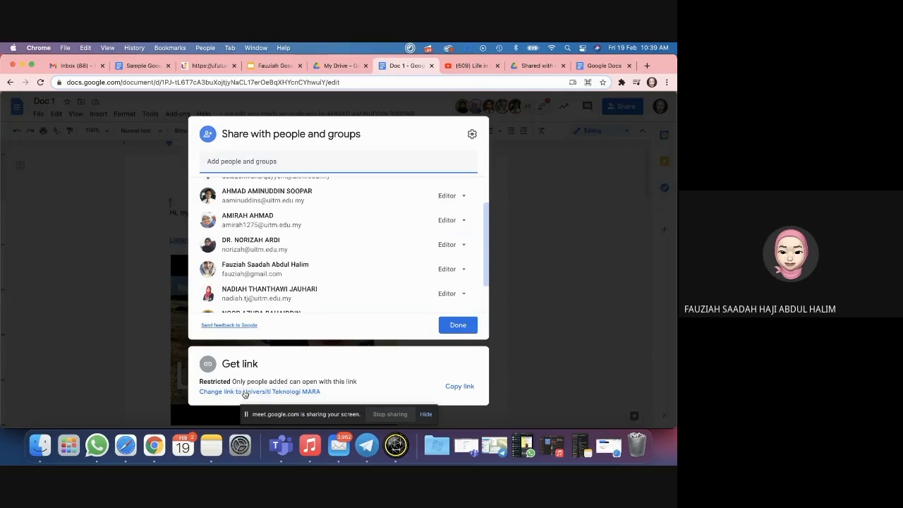
click(244, 393)
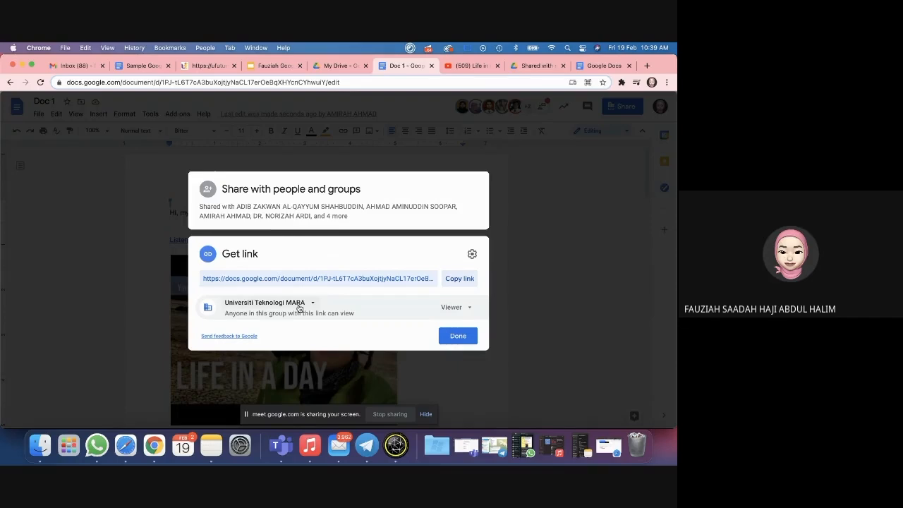
Step: Set link access to 'Anyone with the link' as viewer and close the sharing dialog
click(298, 304)
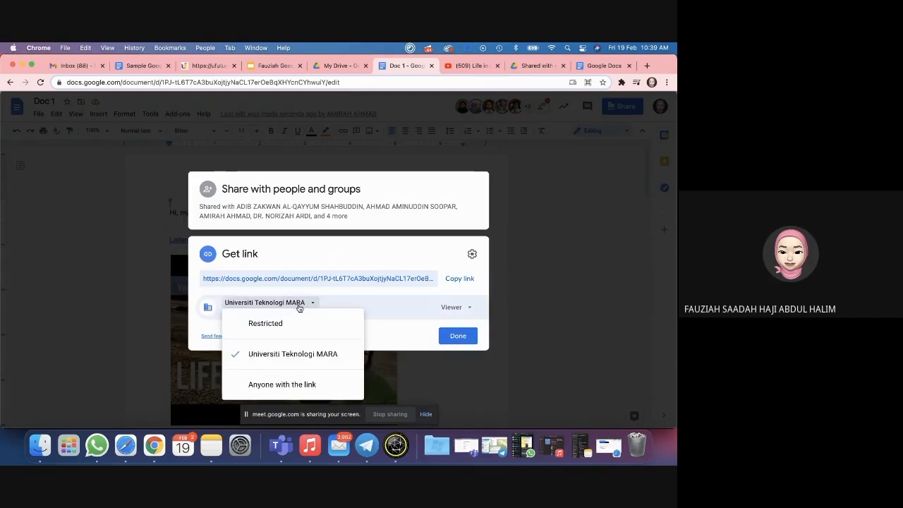
click(304, 386)
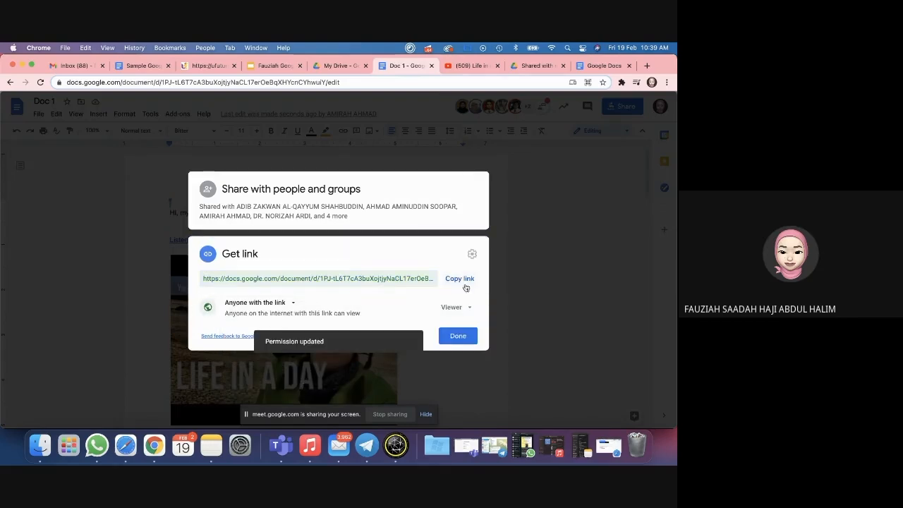
click(292, 302)
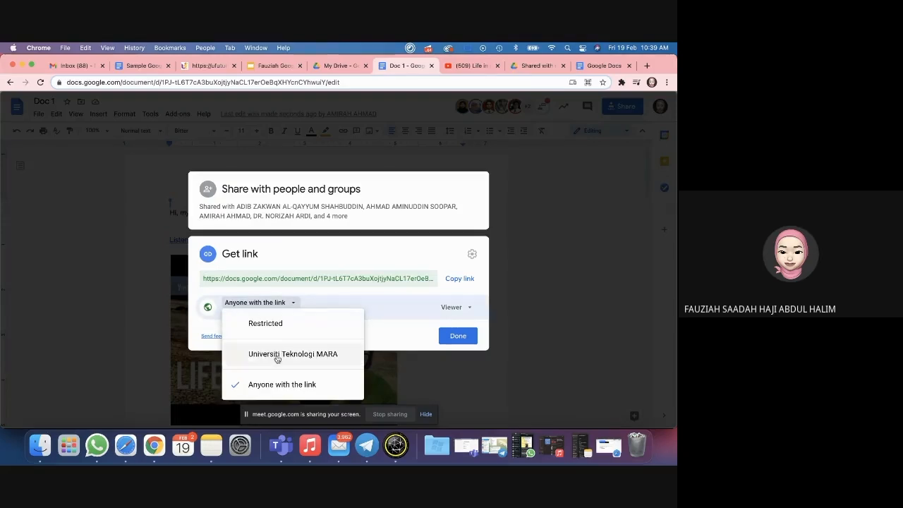
click(277, 357)
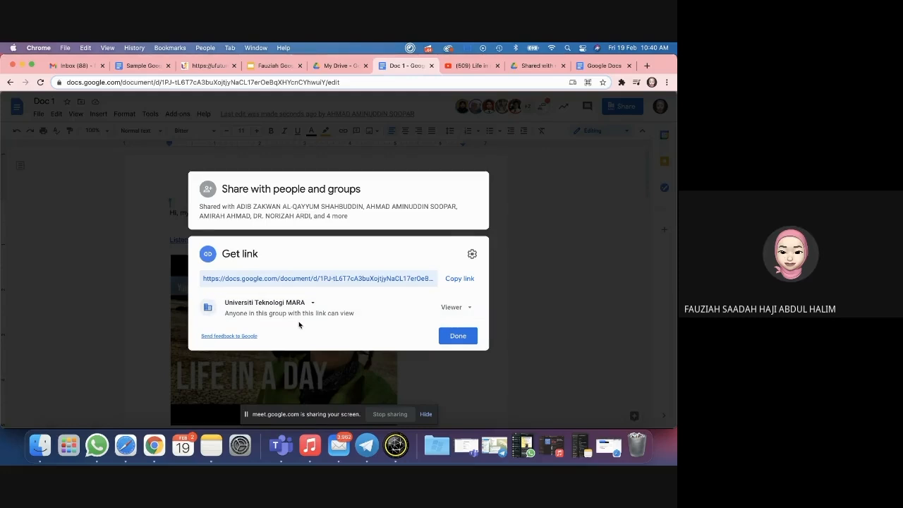
click(291, 303)
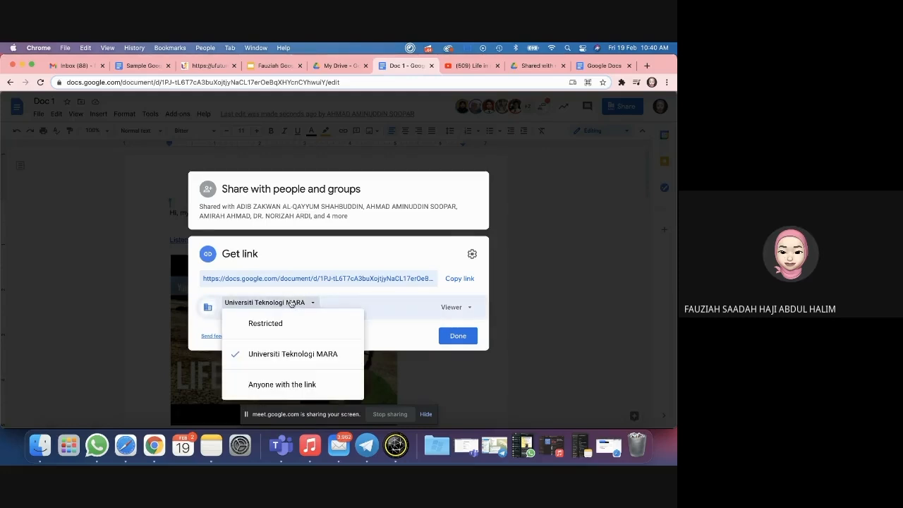
click(271, 387)
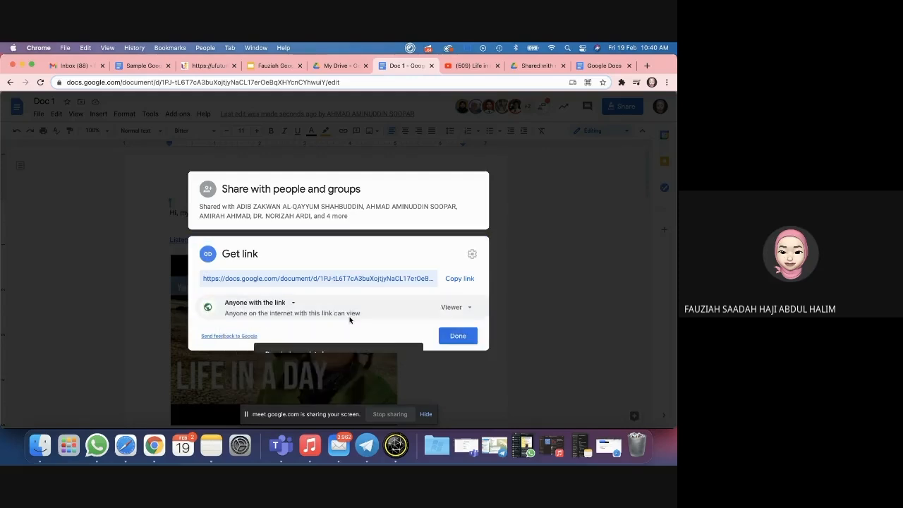
click(470, 336)
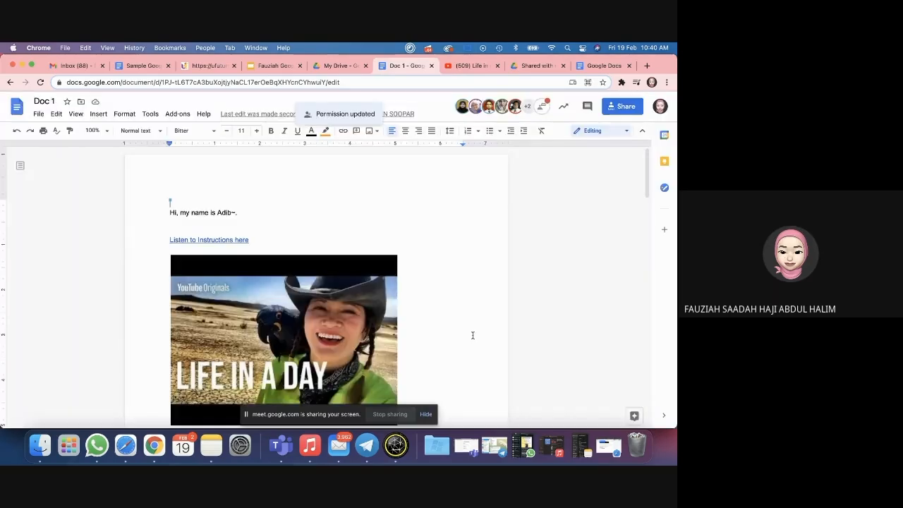
scroll(472, 335, down, 3)
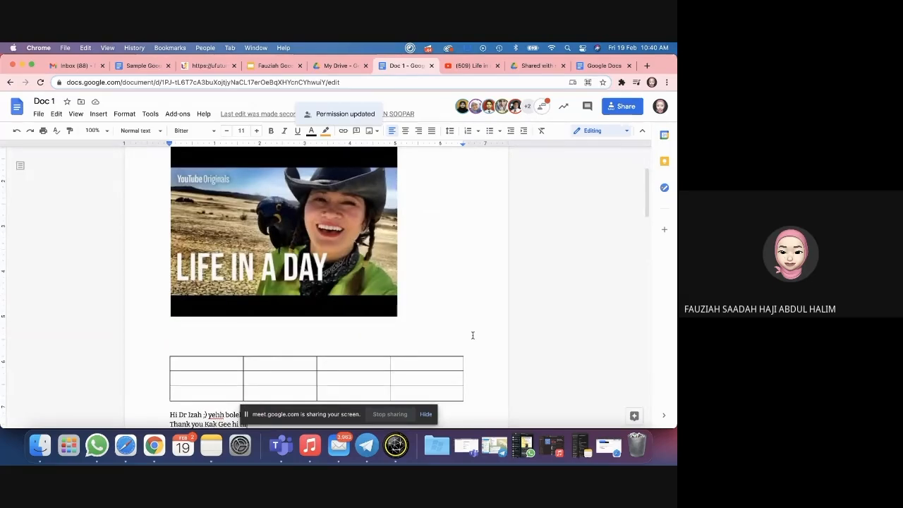
scroll(482, 298, down, 15)
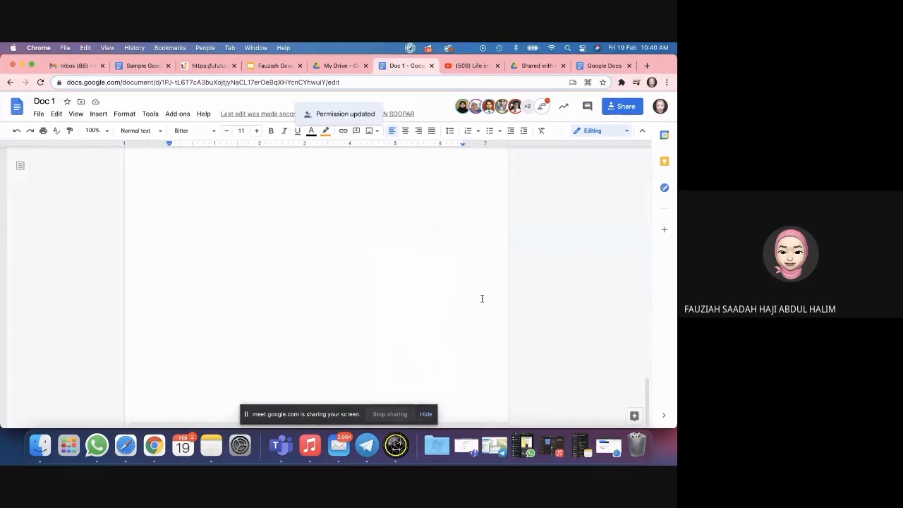
scroll(482, 299, up, 15)
scroll(465, 252, up, 2)
Step: Add blank lines below the bar chart to start a new fourth page
scroll(465, 252, down, 10)
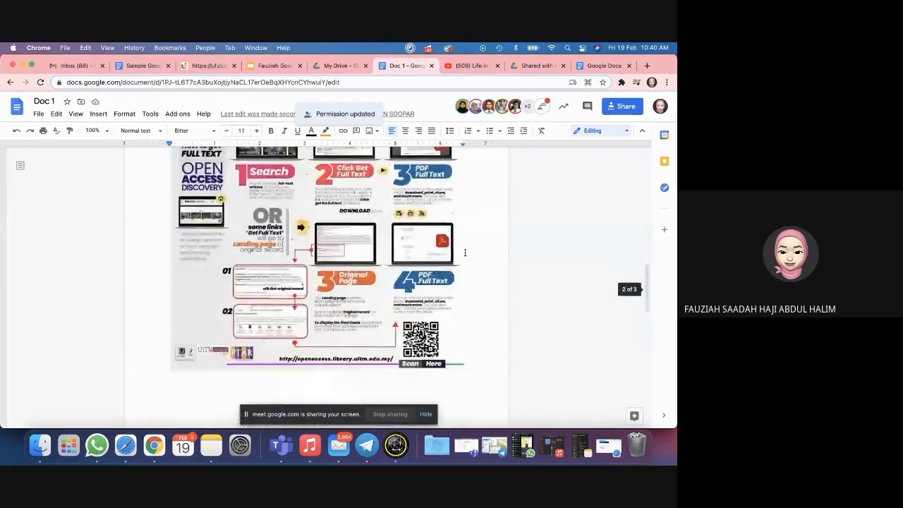
scroll(465, 254, down, 5)
click(417, 322)
scroll(459, 311, down, 4)
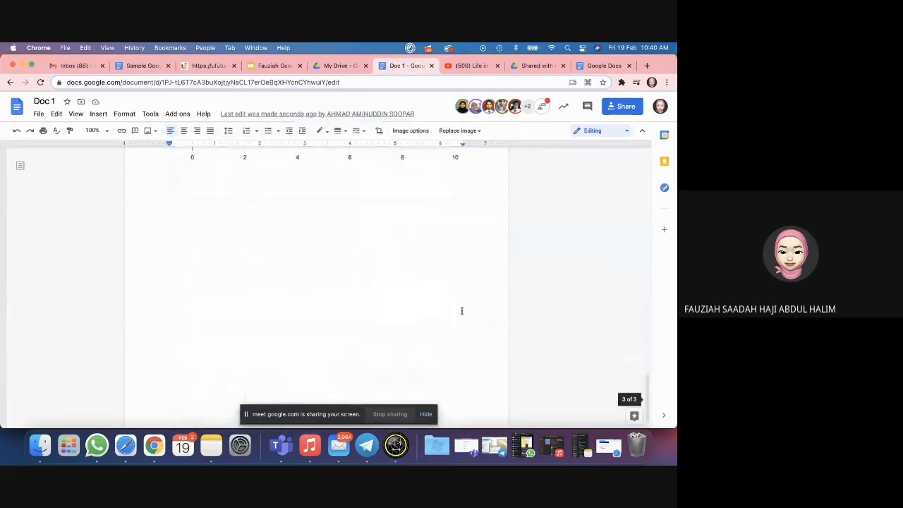
click(476, 310)
key(Return)
key(Return)
key(Return)
key(Return)
key(Return)
key(Return)
key(Return)
key(Return)
key(Return)
key(Return)
key(Return)
key(Return)
key(Return)
key(Return)
key(Return)
key(Return)
key(Return)
key(Return)
double_click(269, 337)
Step: Insert an empty 5 x 2 table on the new page
click(98, 113)
mouse_move(113, 145)
click(233, 157)
scroll(251, 309, down, 2)
scroll(412, 289, up, 2)
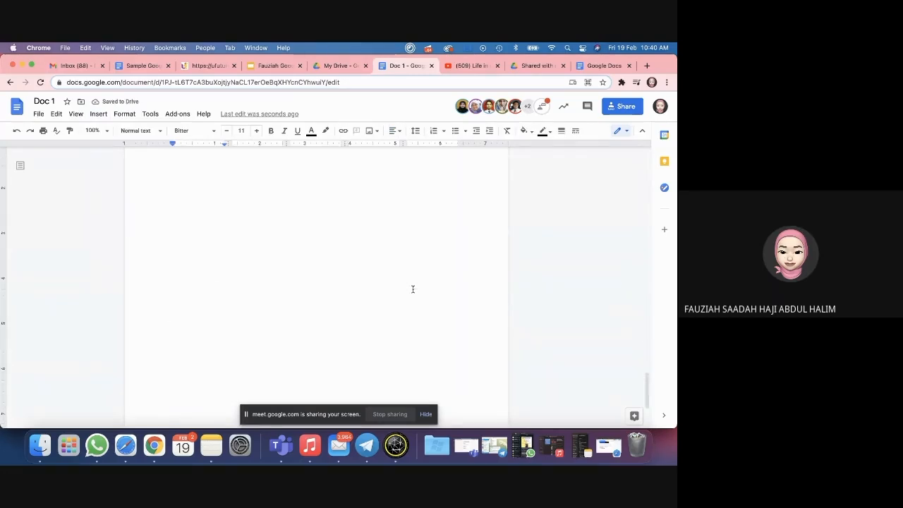
scroll(413, 289, up, 20)
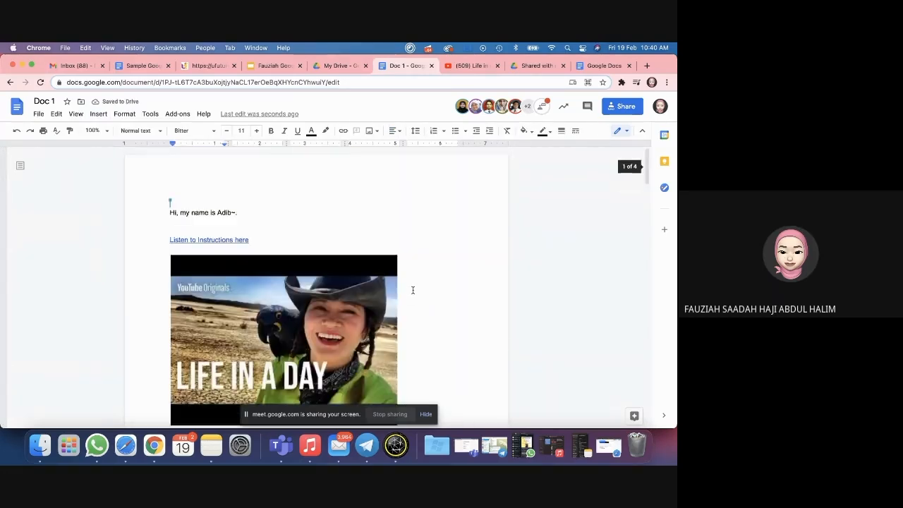
scroll(412, 290, down, 20)
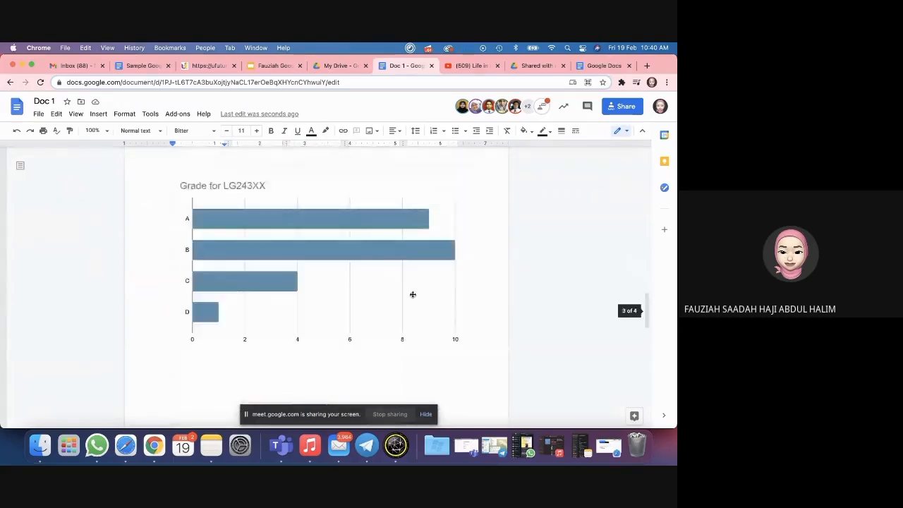
scroll(406, 269, up, 5)
scroll(406, 269, down, 10)
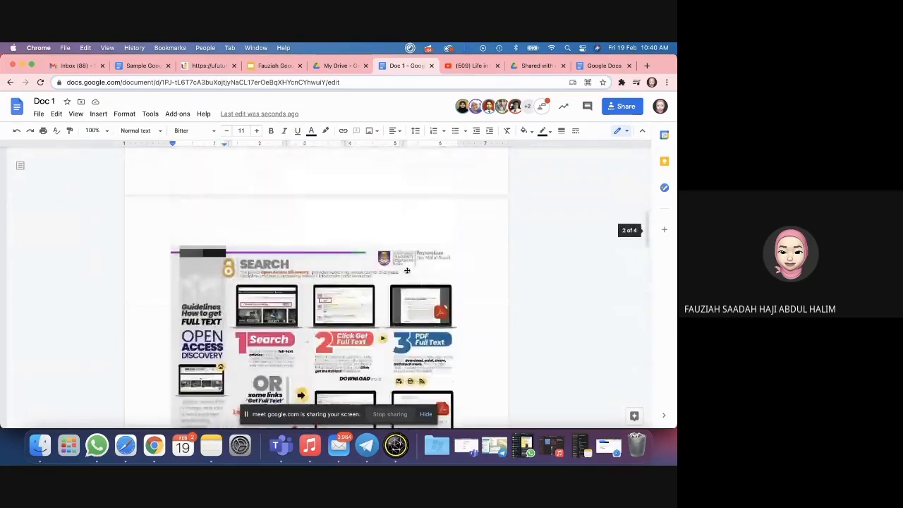
scroll(406, 269, down, 15)
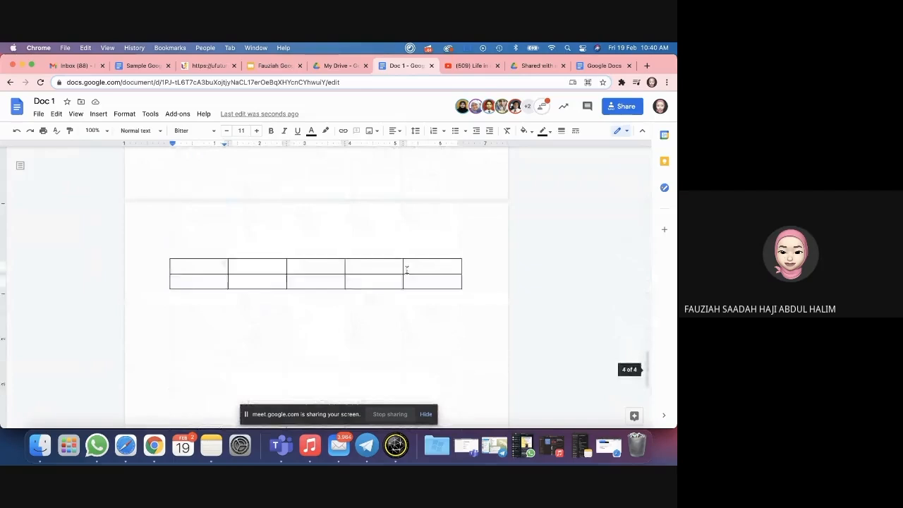
Step: Drag the table's right and left borders outward, then place the cursor below the table
click(367, 301)
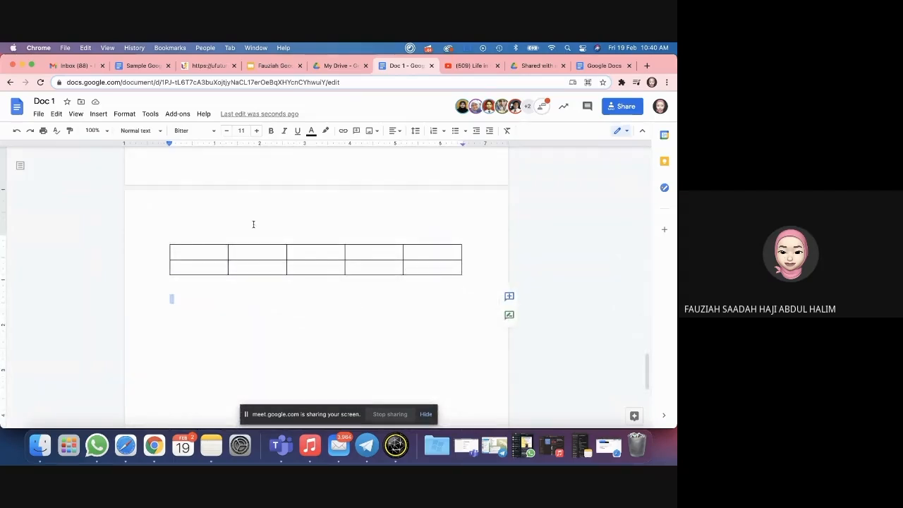
drag(461, 251, 484, 251)
drag(168, 249, 158, 250)
scroll(216, 314, down, 3)
scroll(216, 320, up, 1)
double_click(217, 342)
scroll(217, 343, up, 1)
click(218, 273)
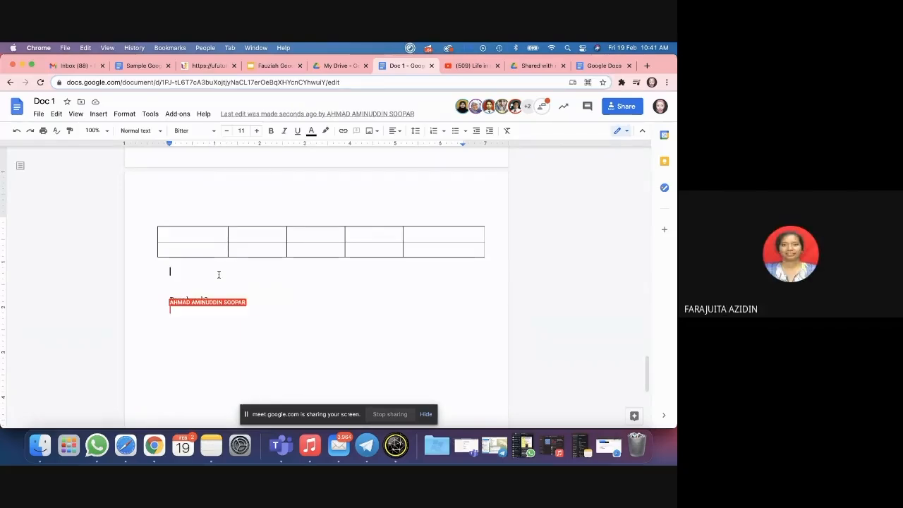
click(219, 275)
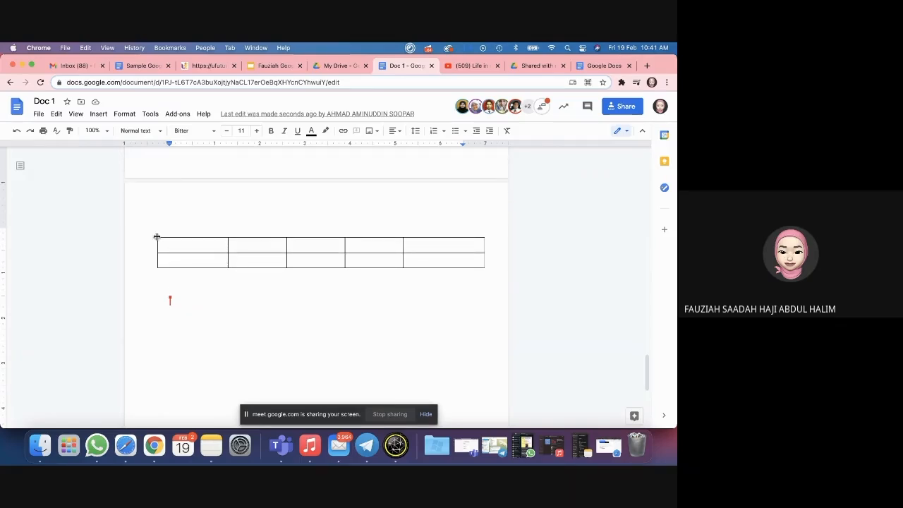
Step: Add a 'Table 1' caption on a new line above the table
click(193, 218)
key(Return)
text(Table 1)
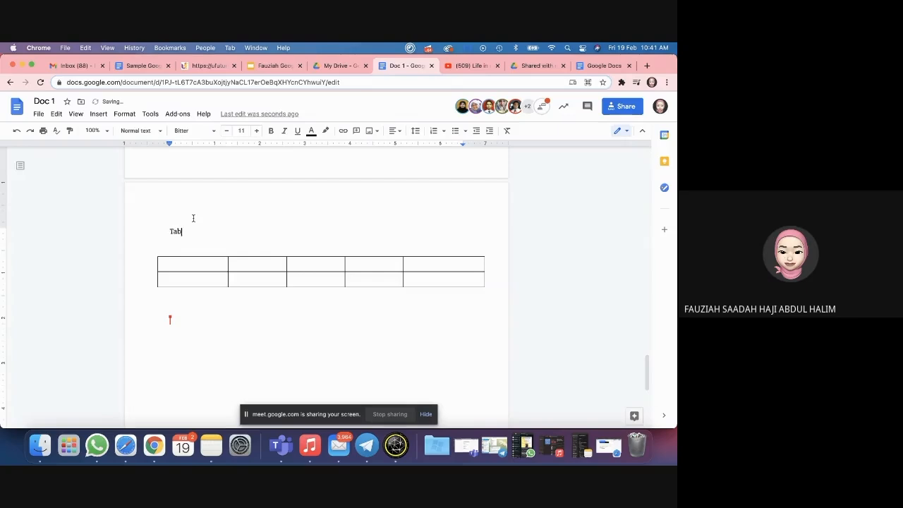
Step: Write 'Please fill out this form...' below the table, then select caption, table and note
click(234, 279)
click(200, 313)
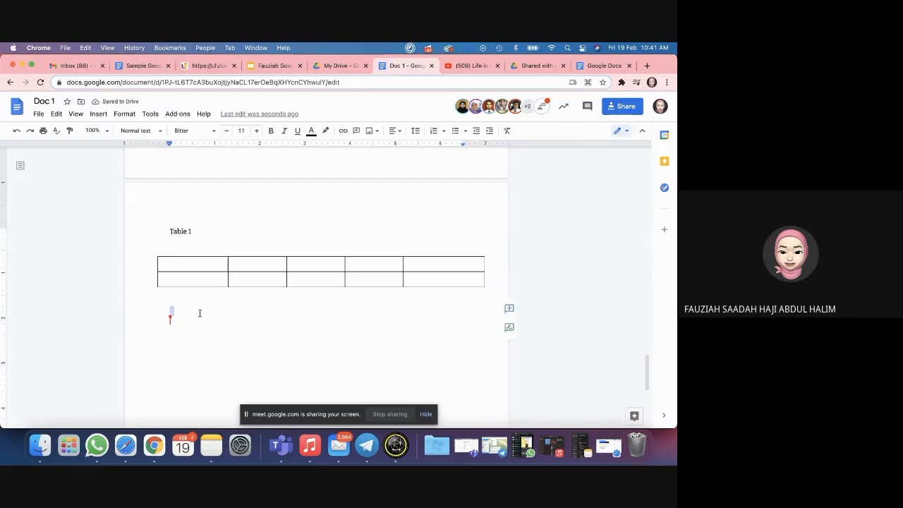
text(Pleas)
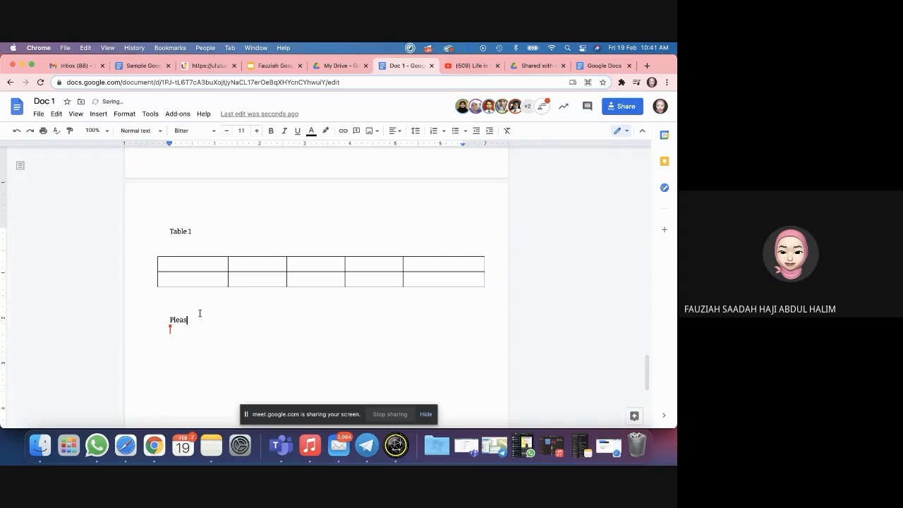
text(e fill out this form....)
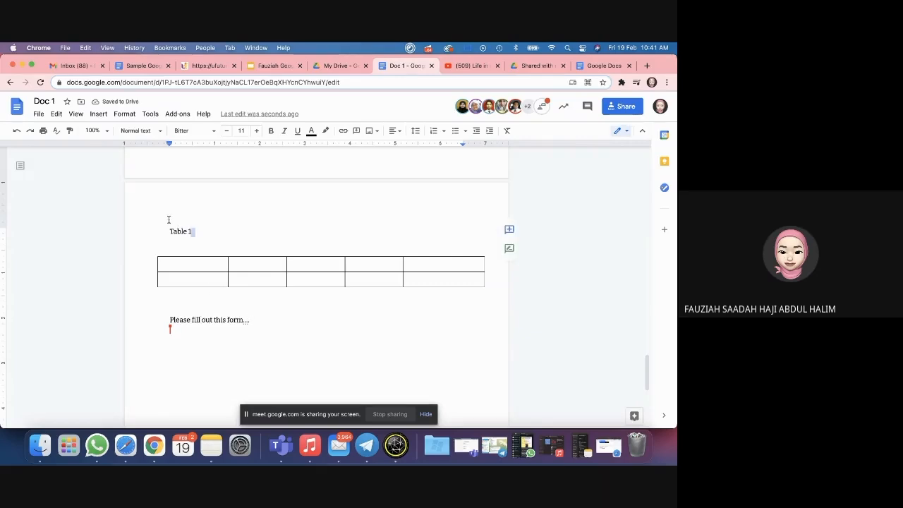
drag(155, 222, 275, 392)
scroll(275, 392, down, 4)
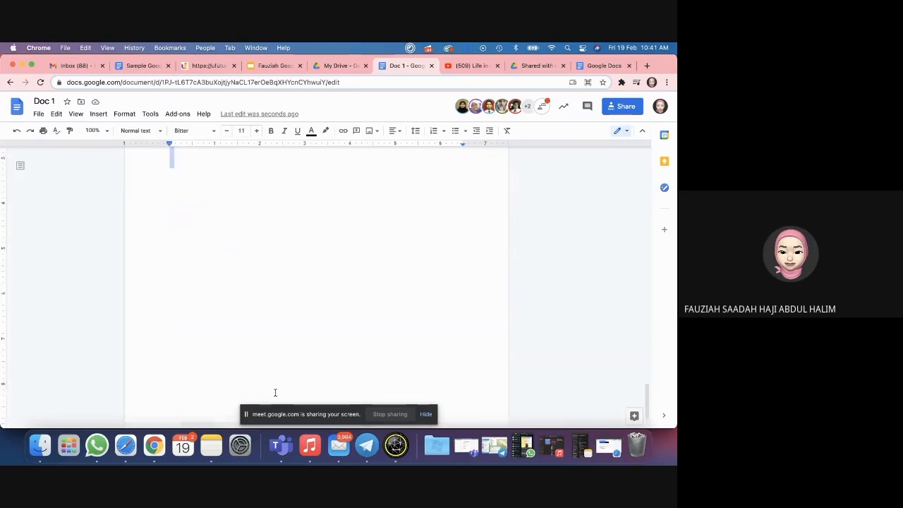
scroll(275, 392, up, 4)
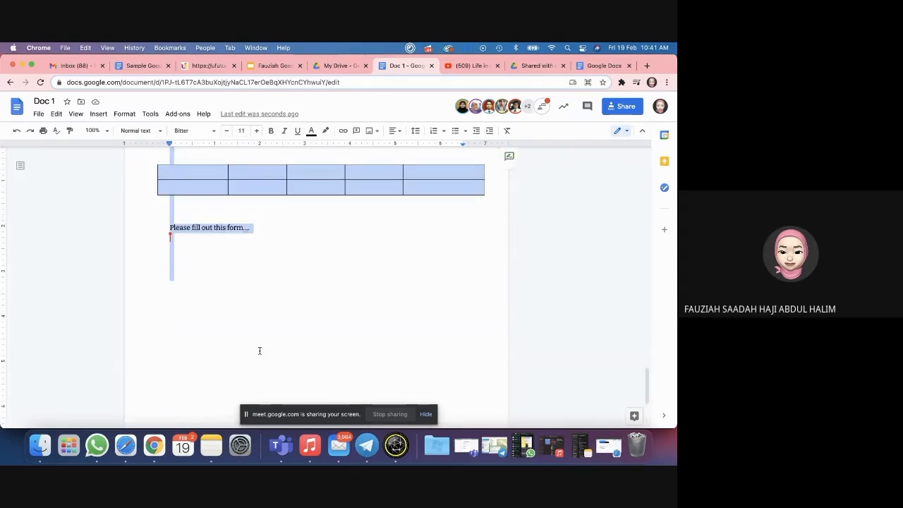
scroll(195, 247, up, 3)
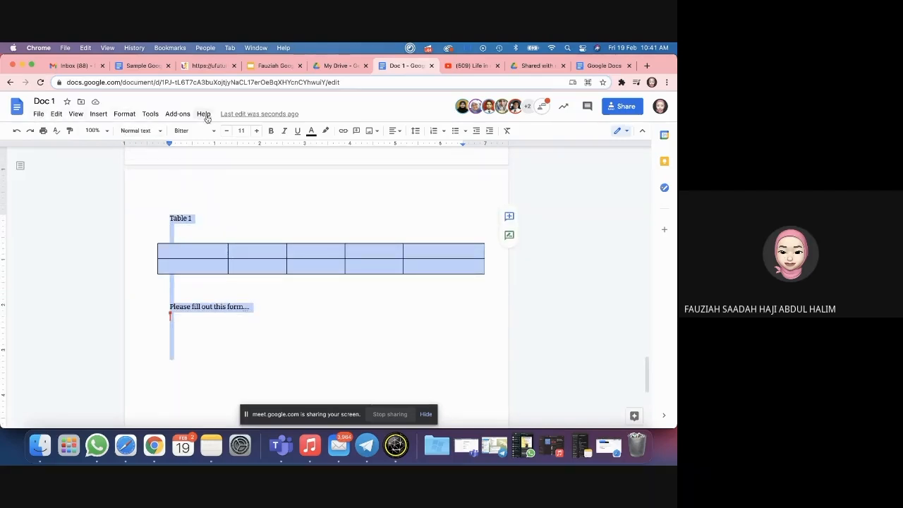
Step: In Page setup, apply Landscape orientation to the selected content only
click(38, 114)
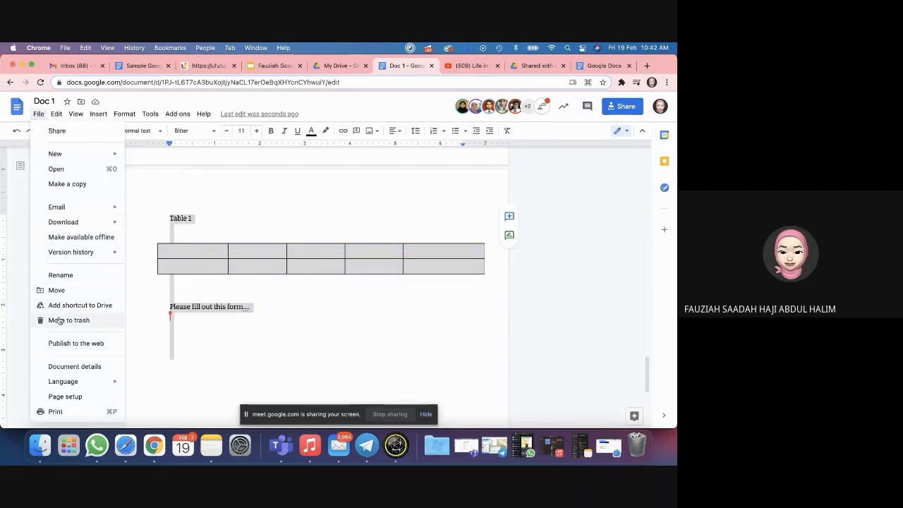
click(64, 397)
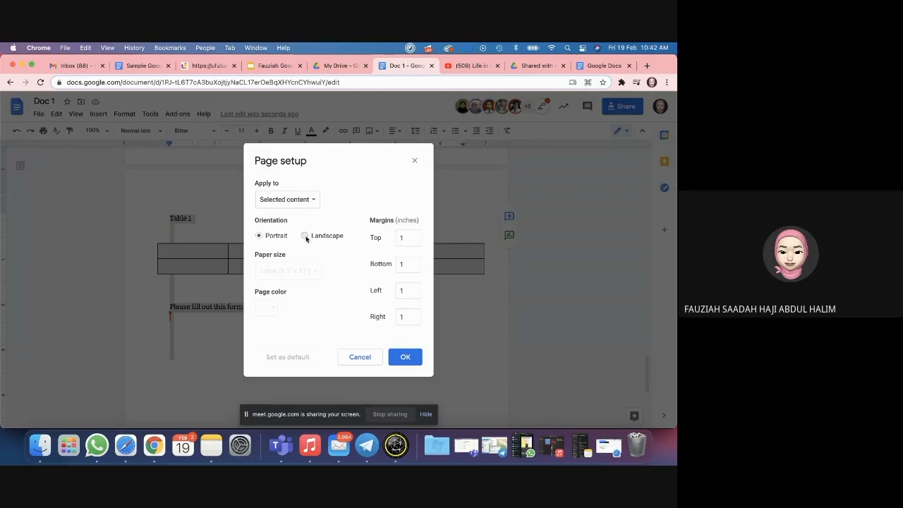
click(306, 200)
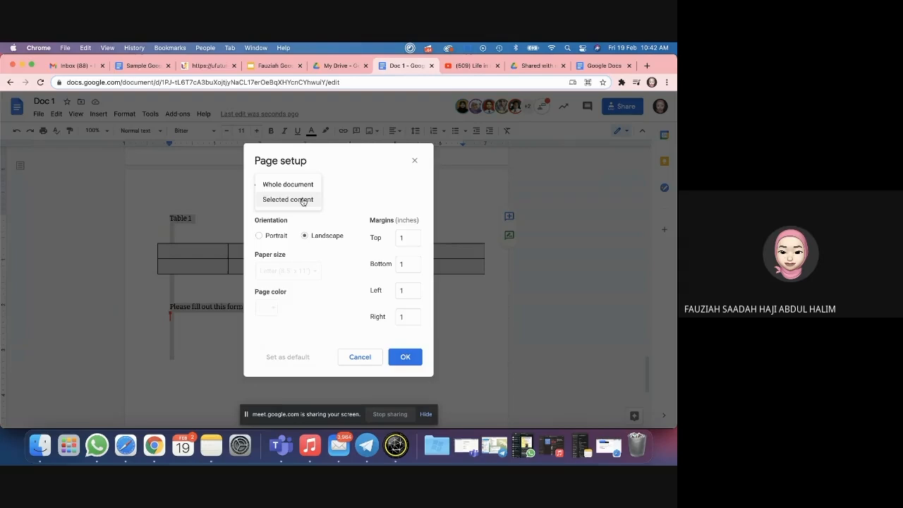
click(302, 200)
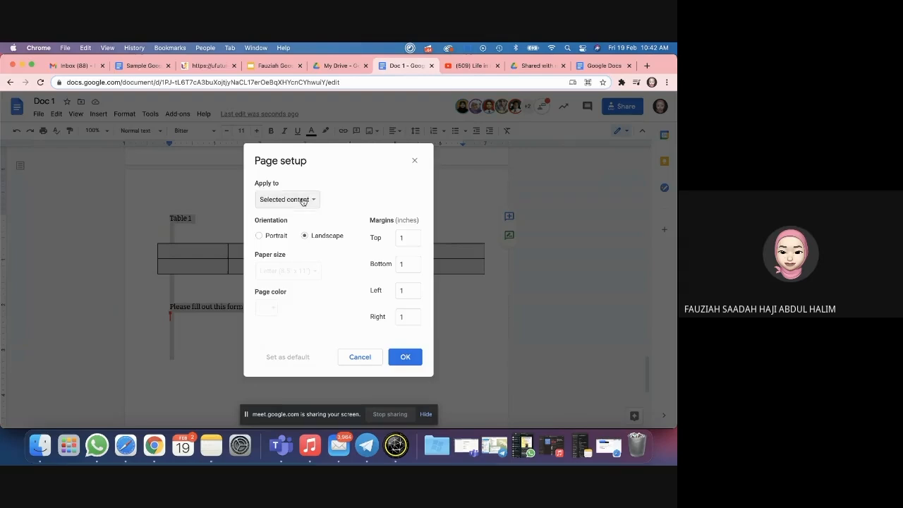
click(406, 358)
scroll(401, 340, up, 2)
scroll(400, 338, down, 5)
scroll(400, 338, up, 1)
Step: Drag the table's right border out so the last column spans the landscape page
scroll(399, 338, up, 1)
click(399, 339)
scroll(399, 339, up, 2)
scroll(400, 338, down, 3)
scroll(399, 338, up, 10)
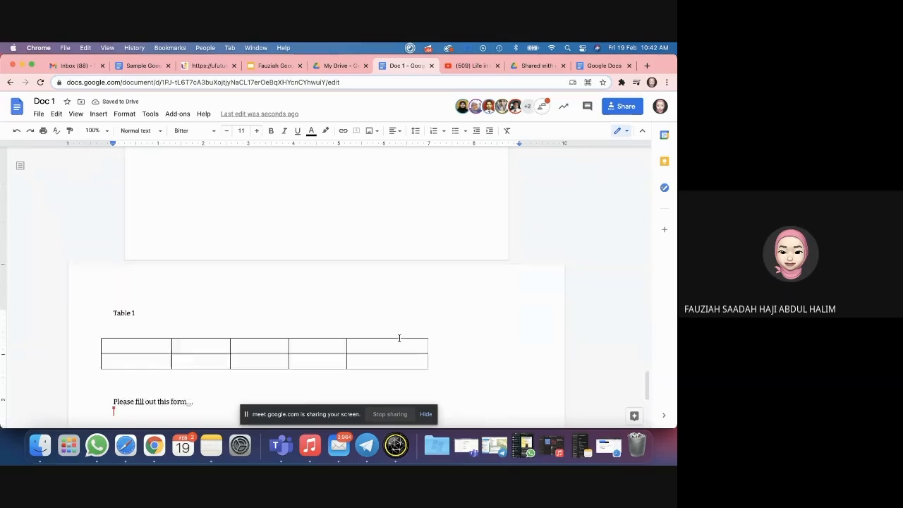
scroll(399, 338, up, 20)
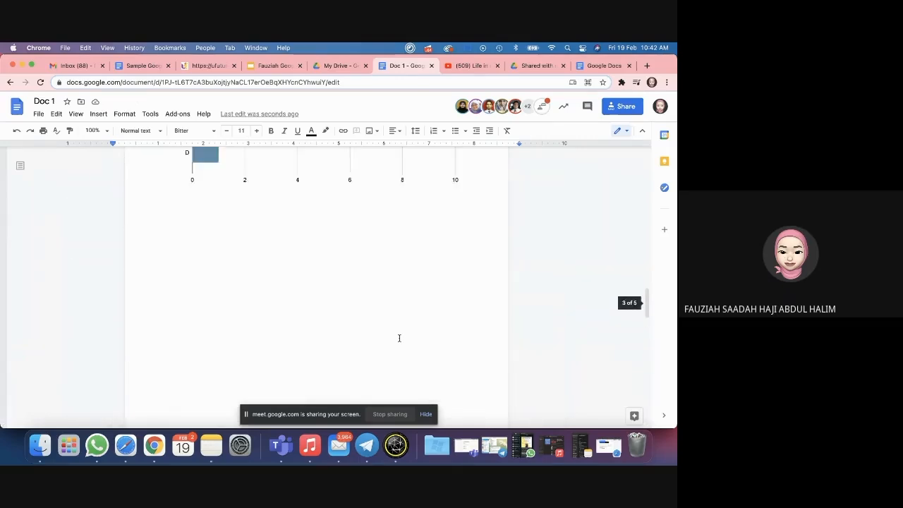
scroll(399, 338, down, 20)
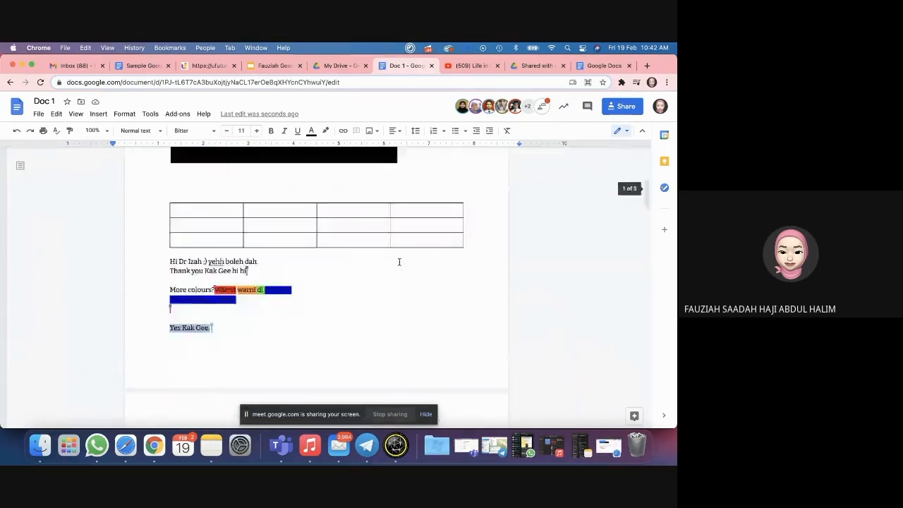
scroll(400, 261, down, 3)
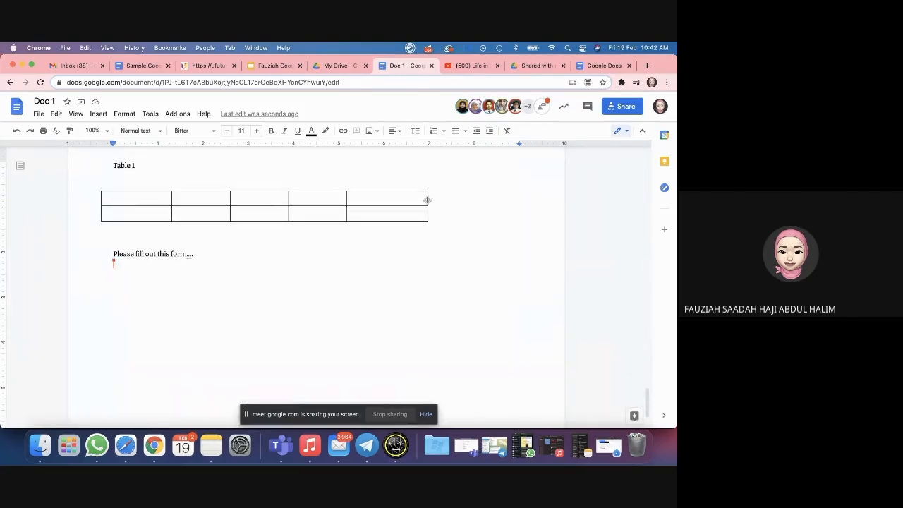
drag(425, 202, 528, 201)
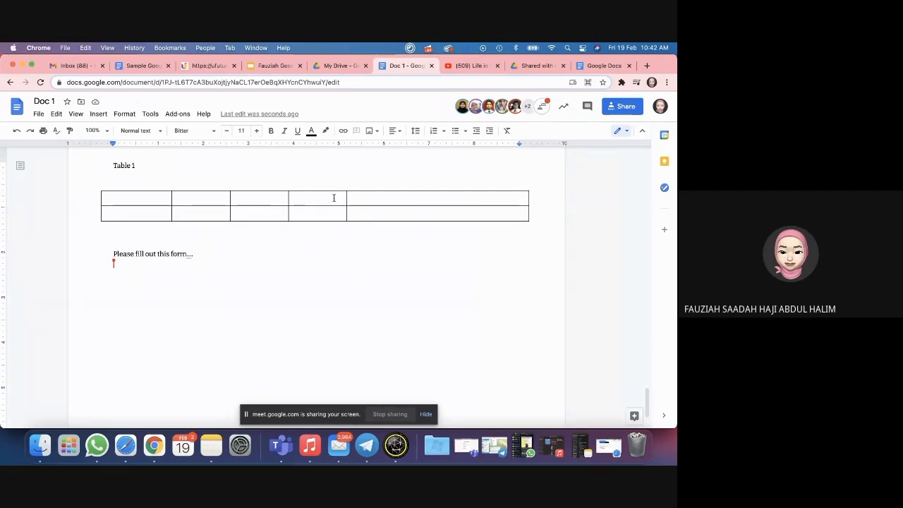
Step: Scroll through Doc 1's portrait and landscape pages to review the result
scroll(333, 198, up, 3)
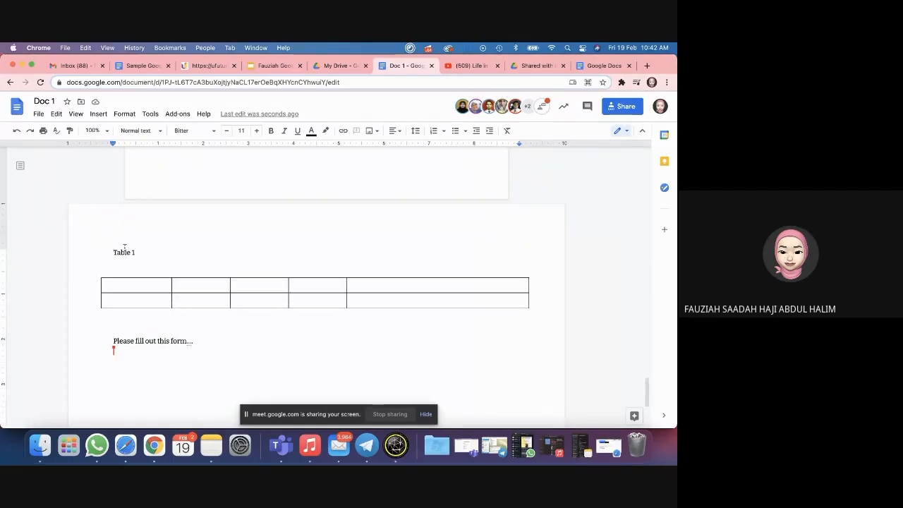
scroll(141, 253, down, 1)
scroll(142, 254, up, 5)
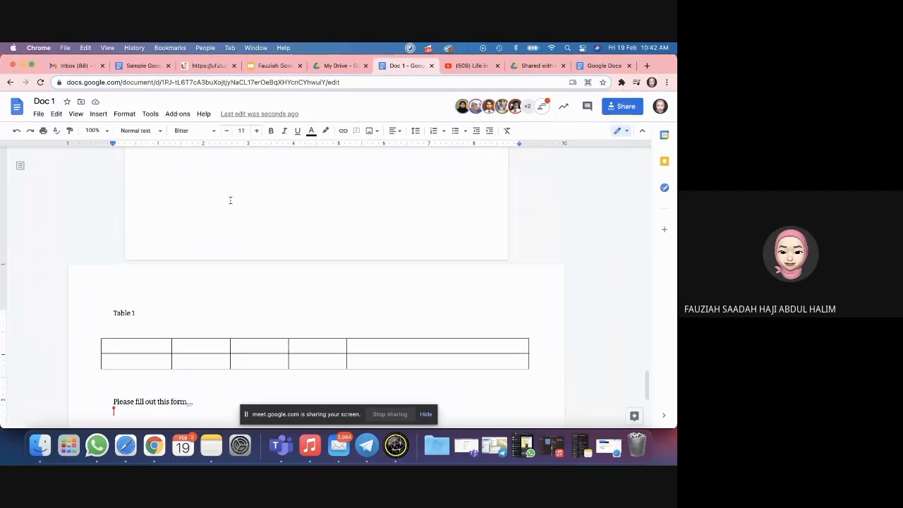
scroll(230, 200, up, 10)
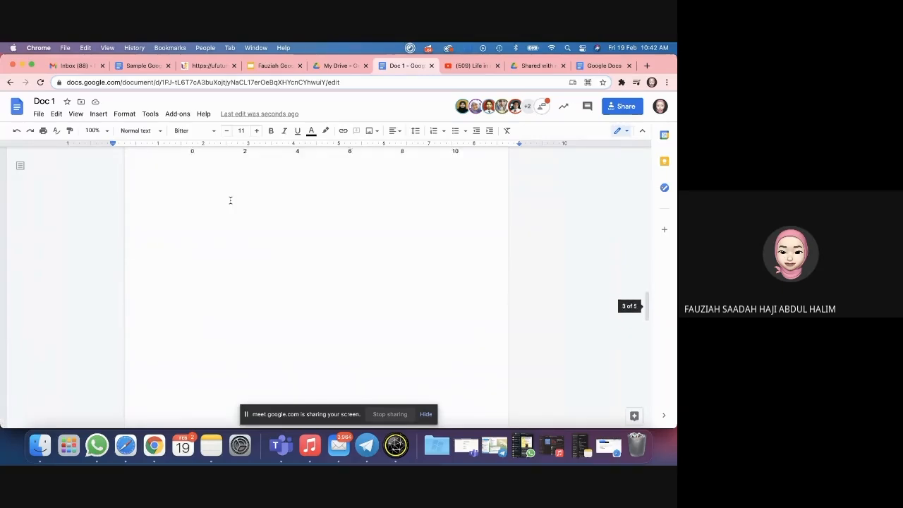
scroll(230, 200, up, 4)
scroll(230, 201, down, 15)
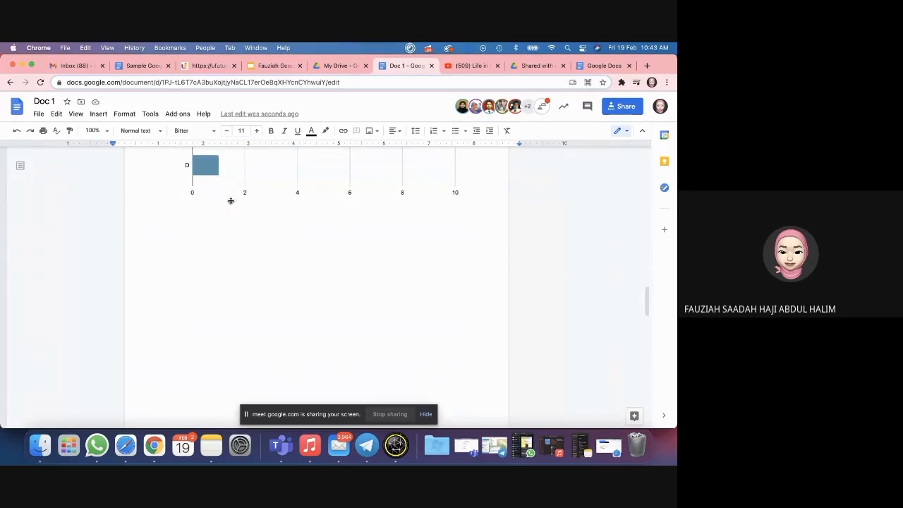
scroll(237, 268, down, 5)
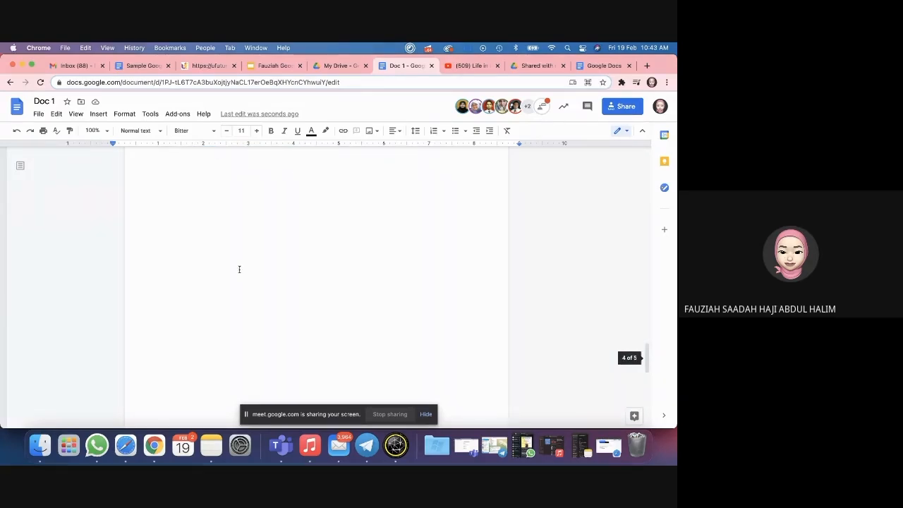
scroll(239, 269, down, 3)
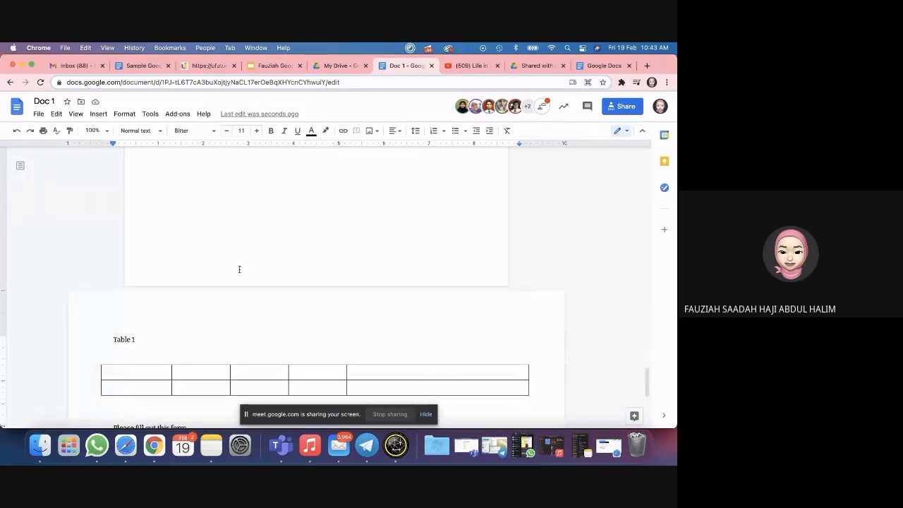
scroll(239, 269, down, 5)
scroll(239, 269, up, 15)
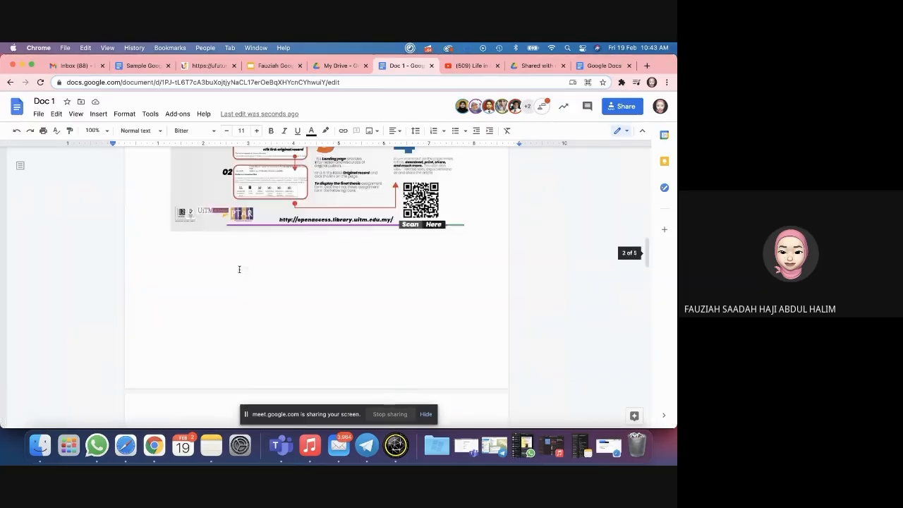
scroll(239, 268, up, 10)
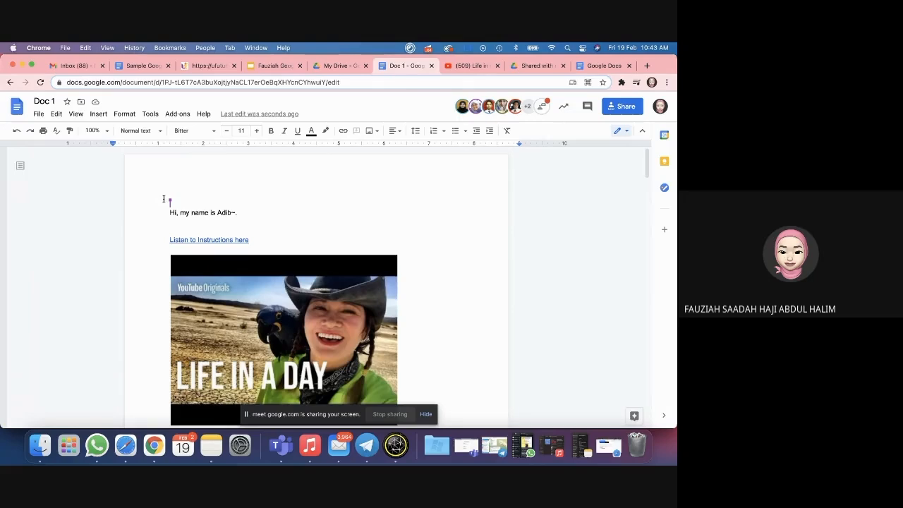
Step: Switch to the Sample Google Docs Workshop tab showing its cover page
scroll(341, 230, down, 3)
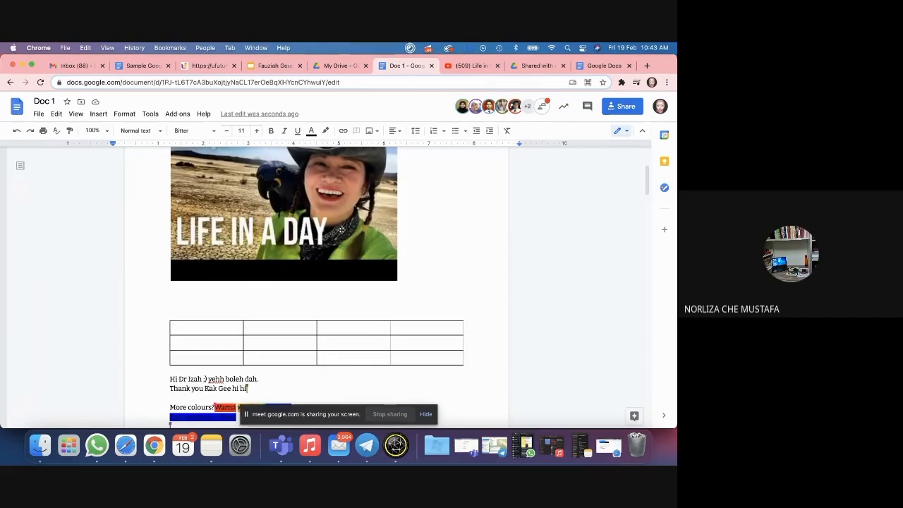
scroll(342, 230, up, 3)
scroll(341, 229, down, 20)
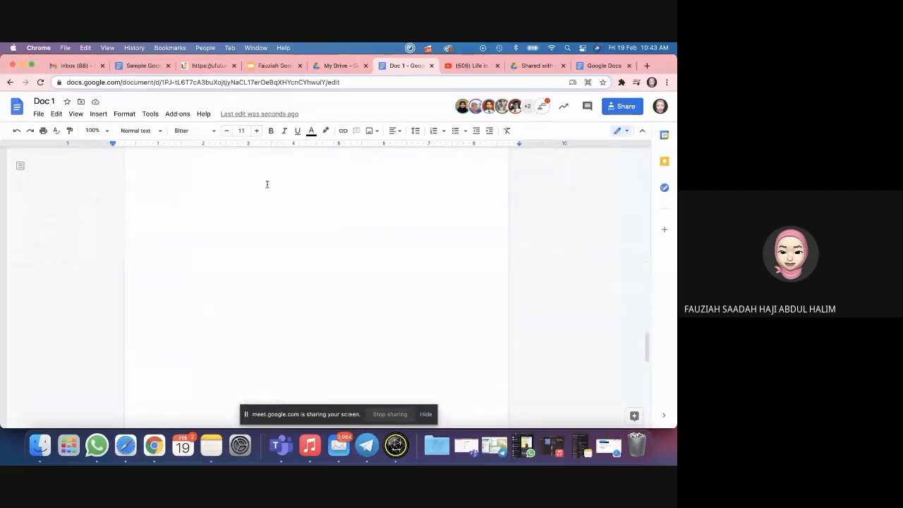
scroll(266, 185, up, 3)
click(137, 64)
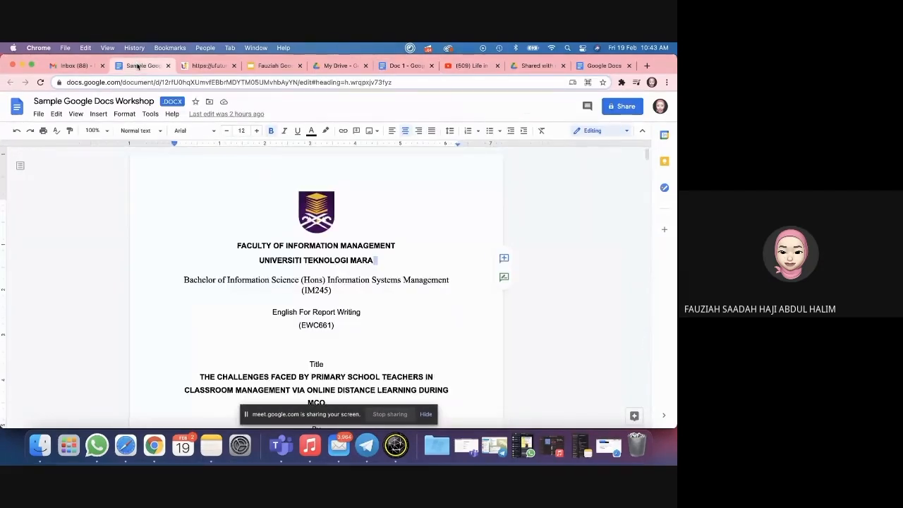
scroll(216, 290, down, 3)
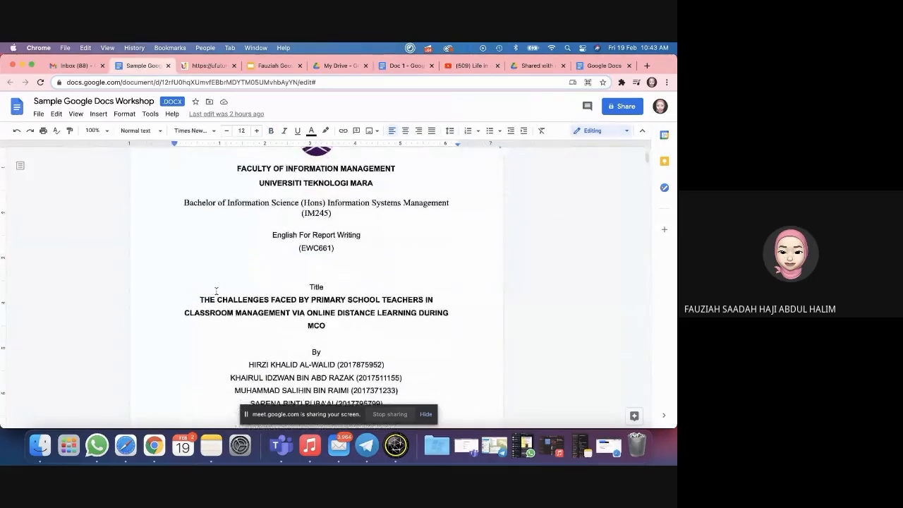
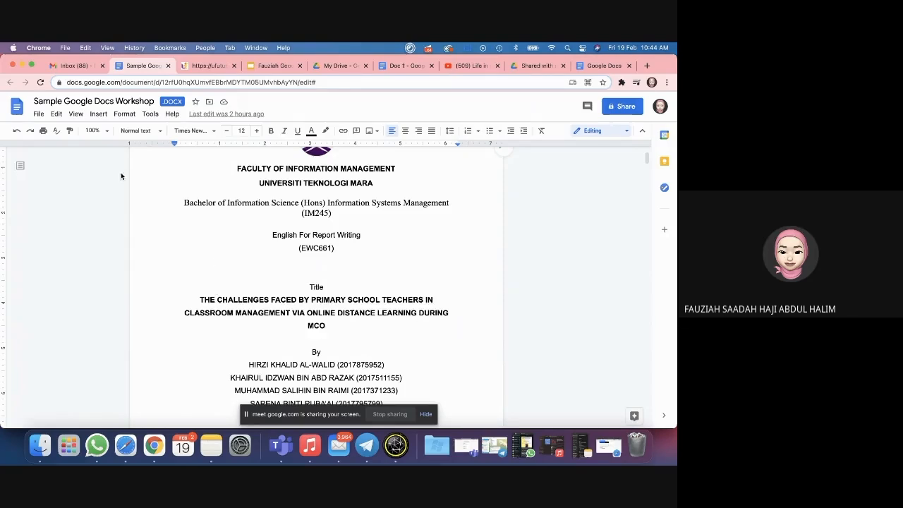
Step: Look over the Insert menu, then scroll down to the manual contents table
click(98, 114)
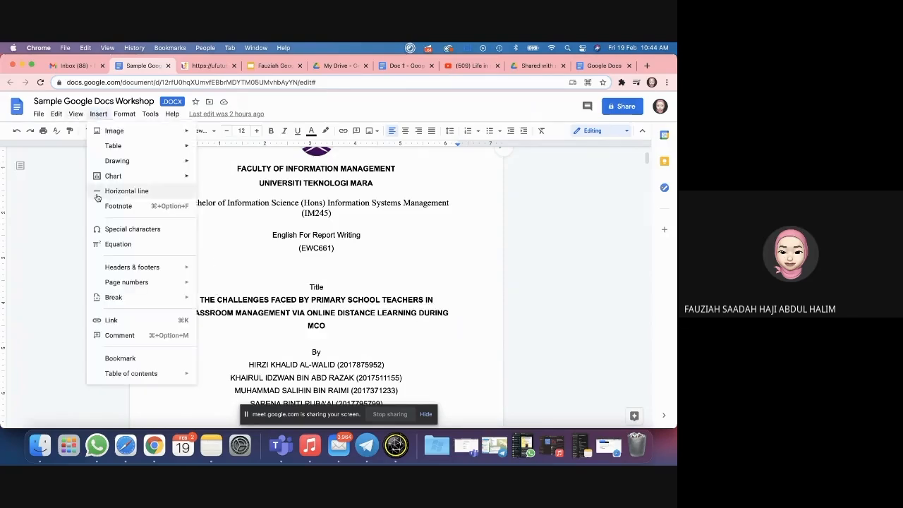
mouse_move(120, 381)
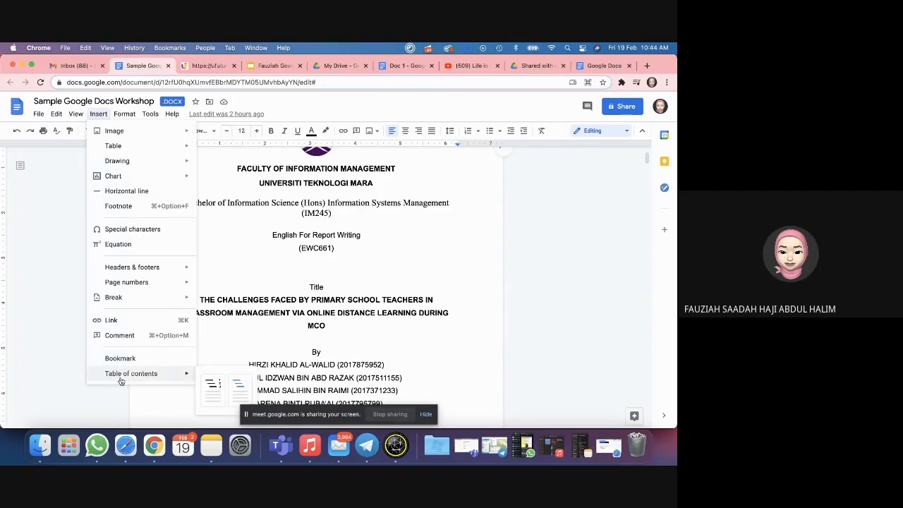
click(285, 254)
scroll(285, 255, down, 1)
scroll(285, 255, down, 10)
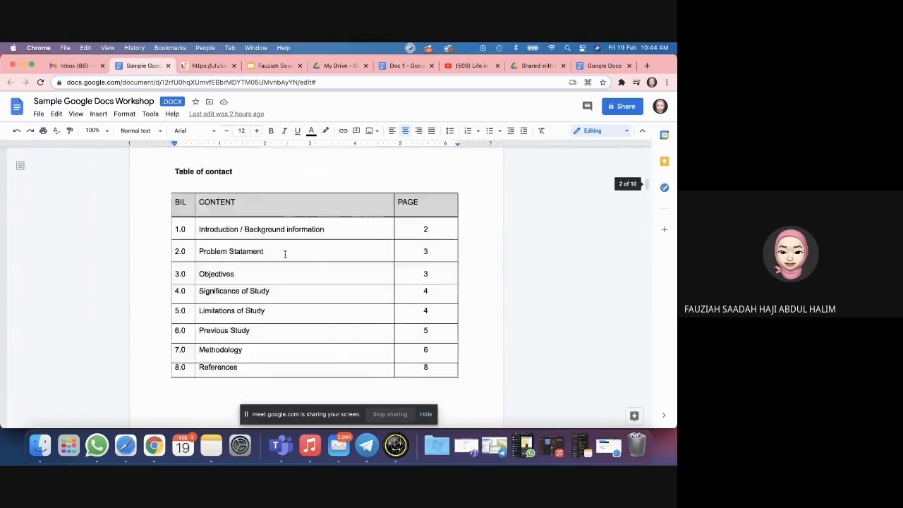
click(256, 353)
scroll(256, 352, down, 2)
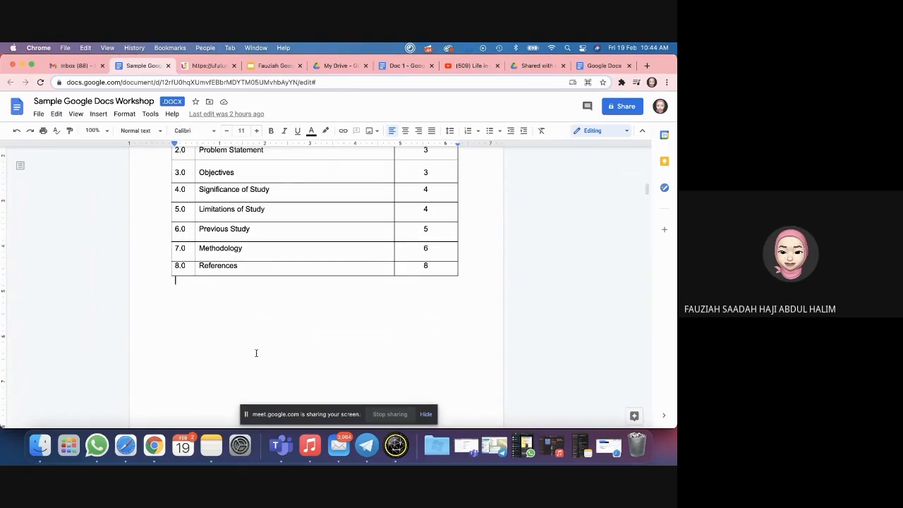
scroll(256, 353, up, 1)
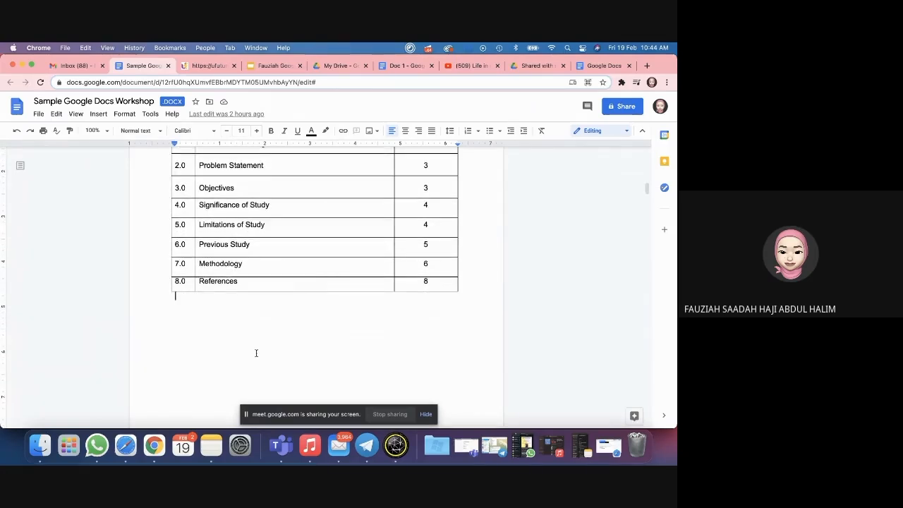
scroll(256, 352, down, 2)
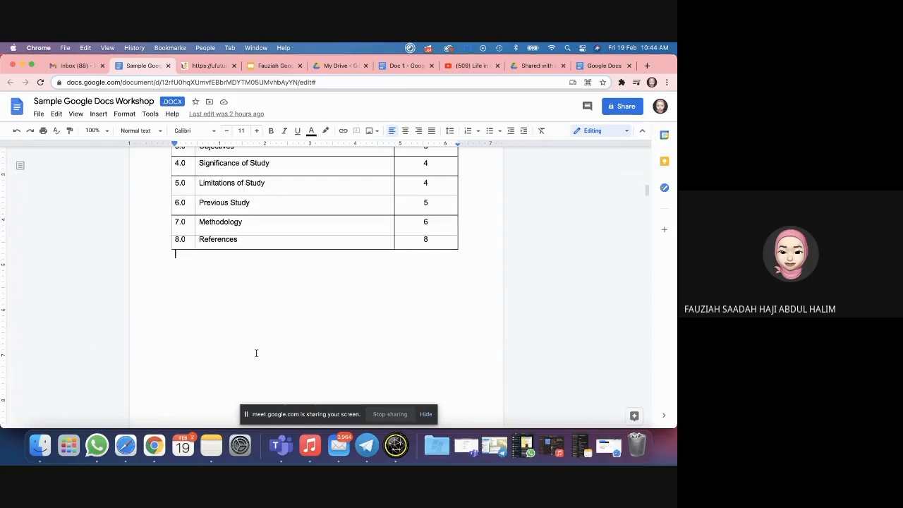
scroll(256, 353, up, 2)
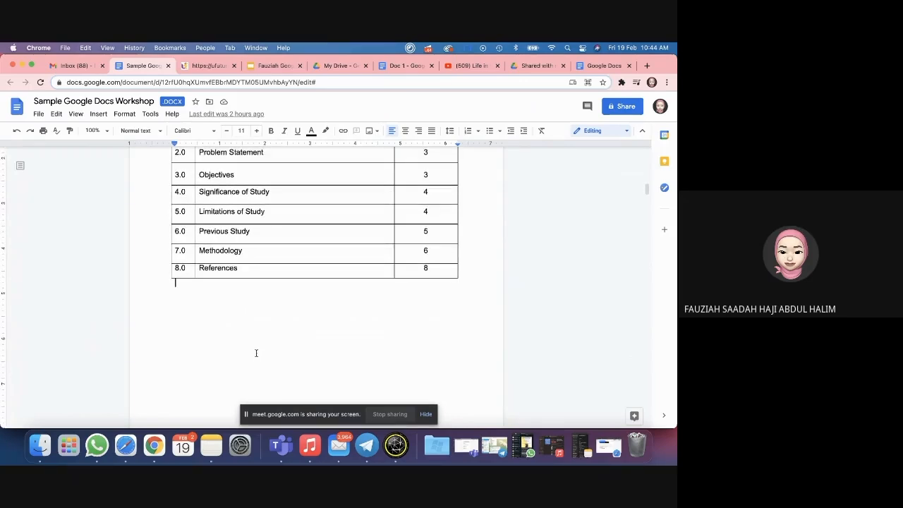
Step: Put the cursor on the blank line below the contents table and show the Table of contents styles
click(431, 191)
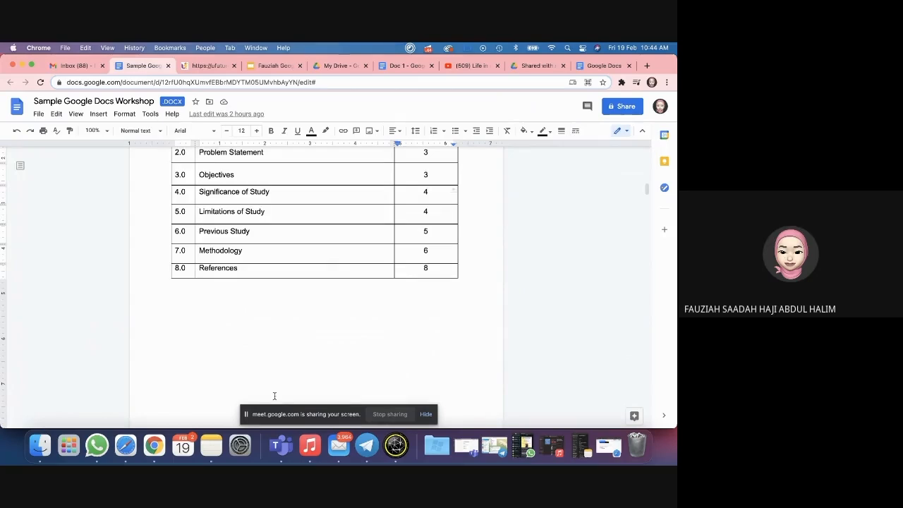
scroll(274, 353, down, 2)
click(225, 253)
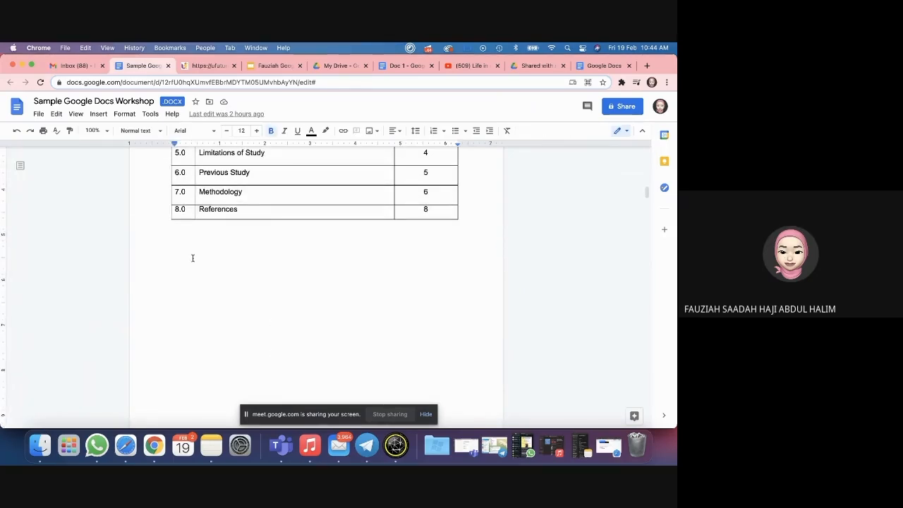
click(100, 115)
mouse_move(135, 376)
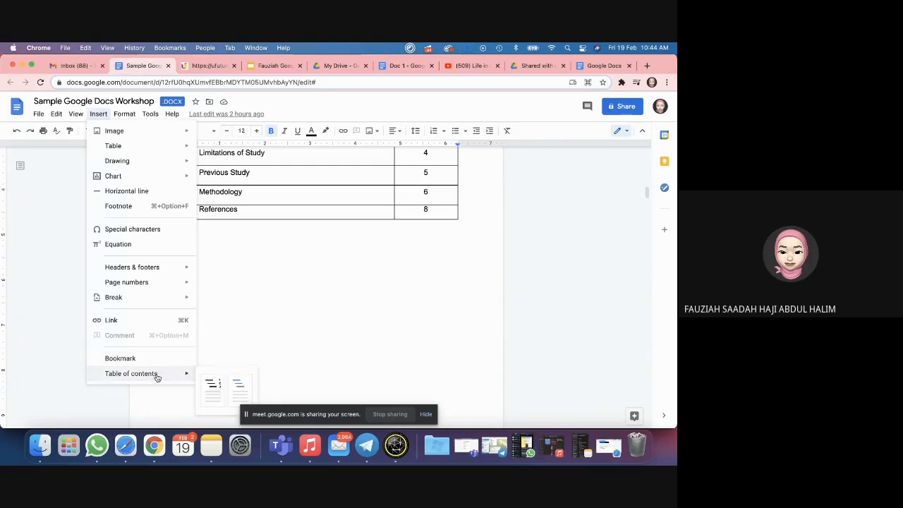
Step: Insert the page-numbered table of contents and click into its Bachelor, Date and OCTOBER 2020 entries
click(206, 382)
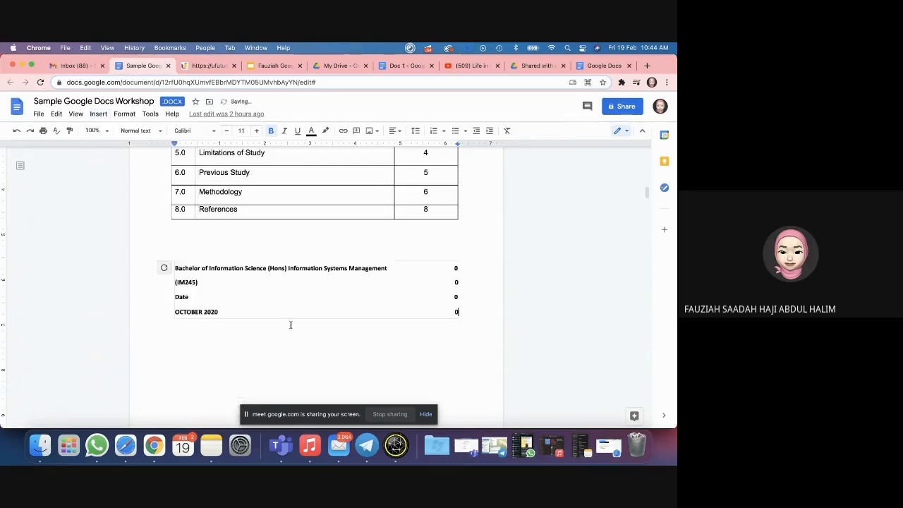
click(326, 351)
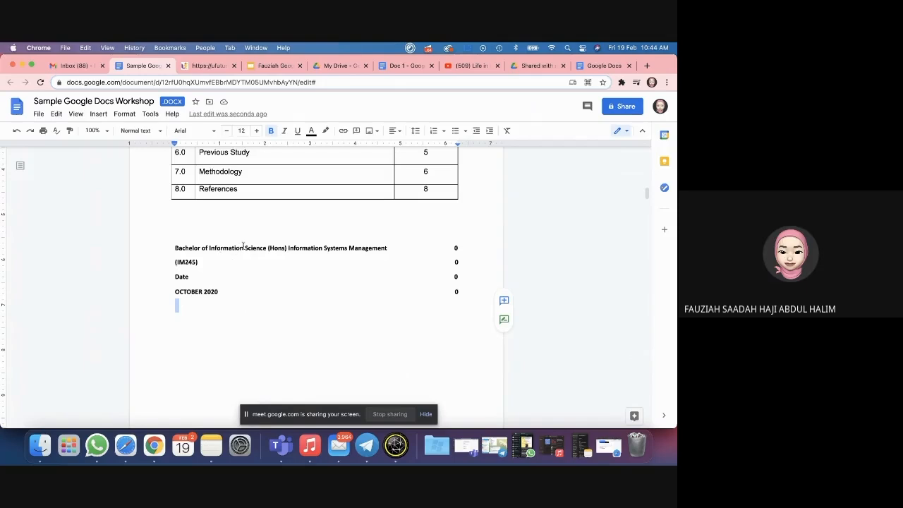
click(198, 256)
click(190, 276)
click(201, 290)
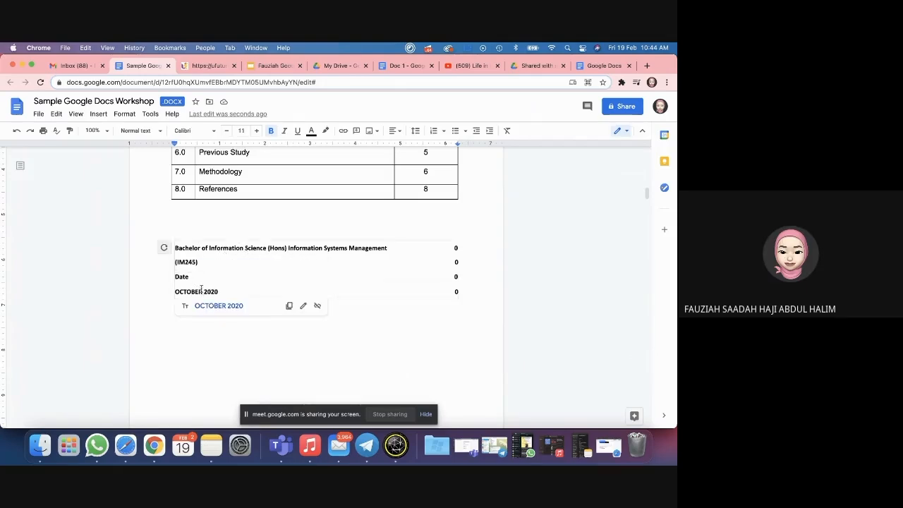
click(202, 361)
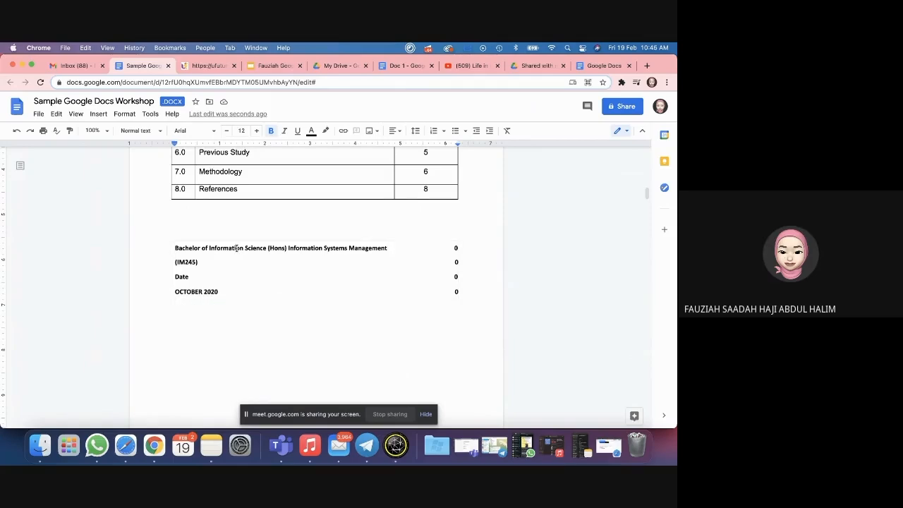
Step: Follow the Bachelor entry to its title-page heading, then return to the (IM245) entry
scroll(236, 248, up, 10)
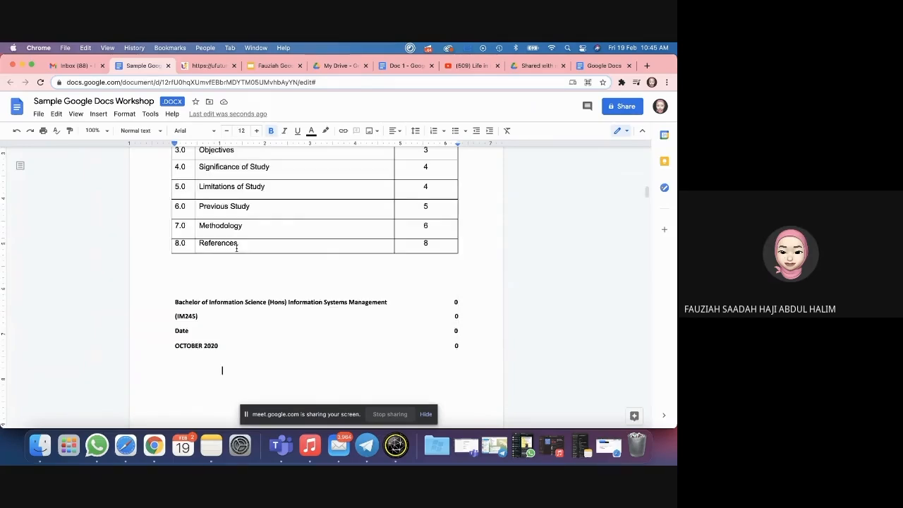
click(231, 237)
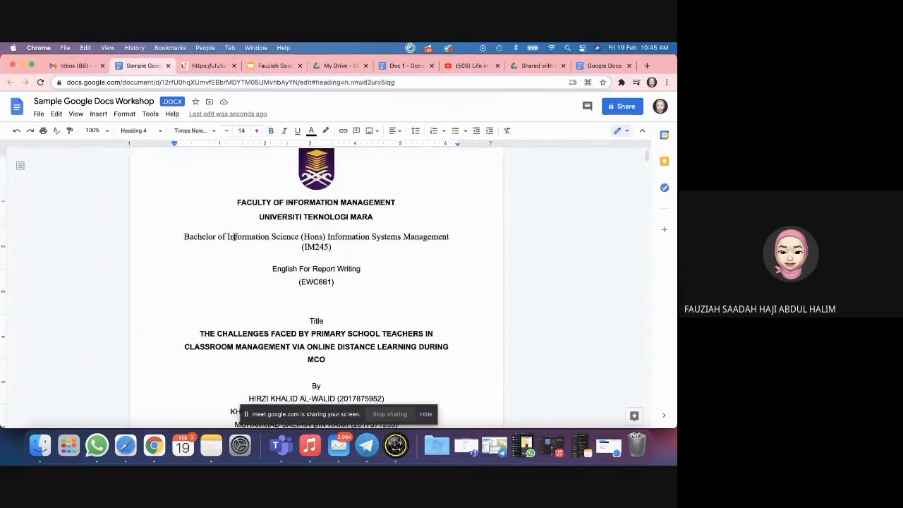
scroll(230, 244, down, 8)
scroll(212, 316, down, 5)
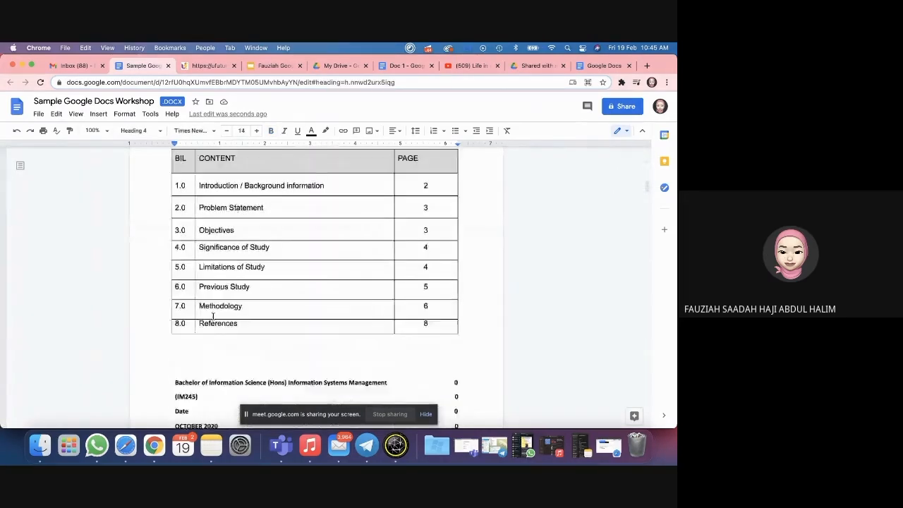
click(232, 292)
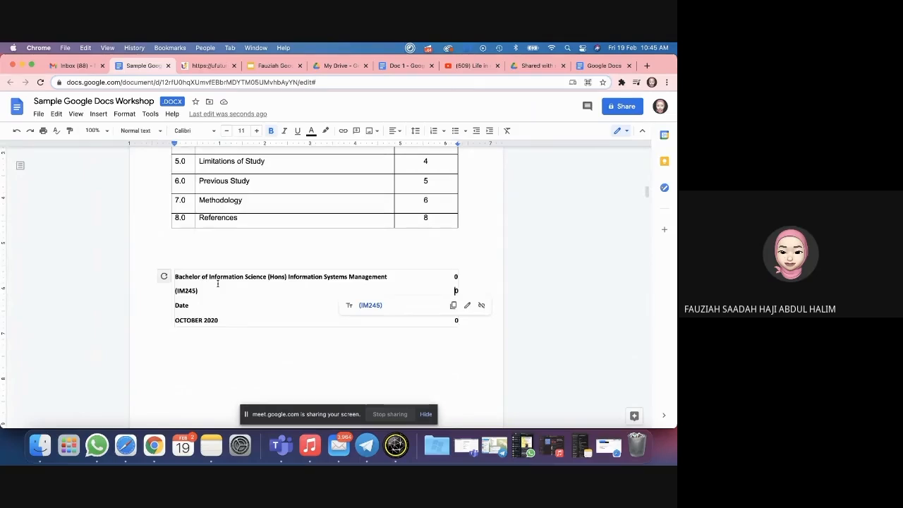
click(153, 132)
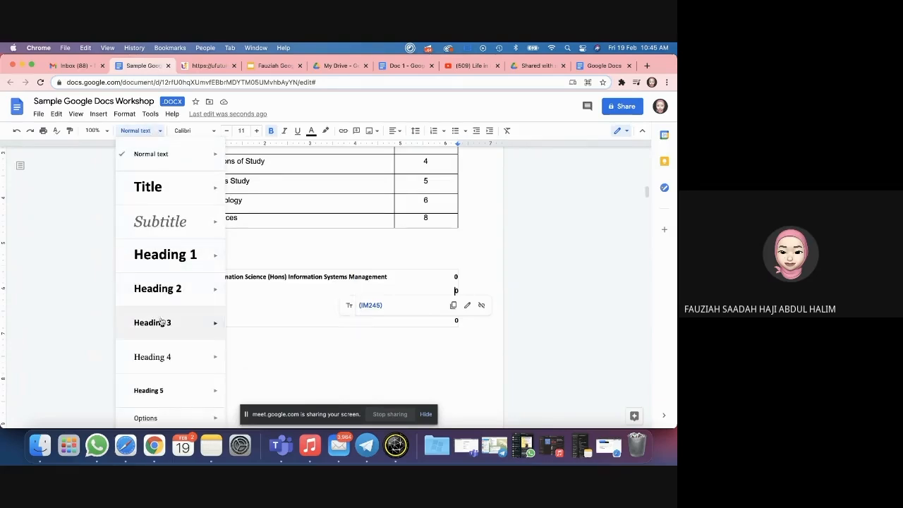
mouse_move(177, 278)
mouse_move(136, 252)
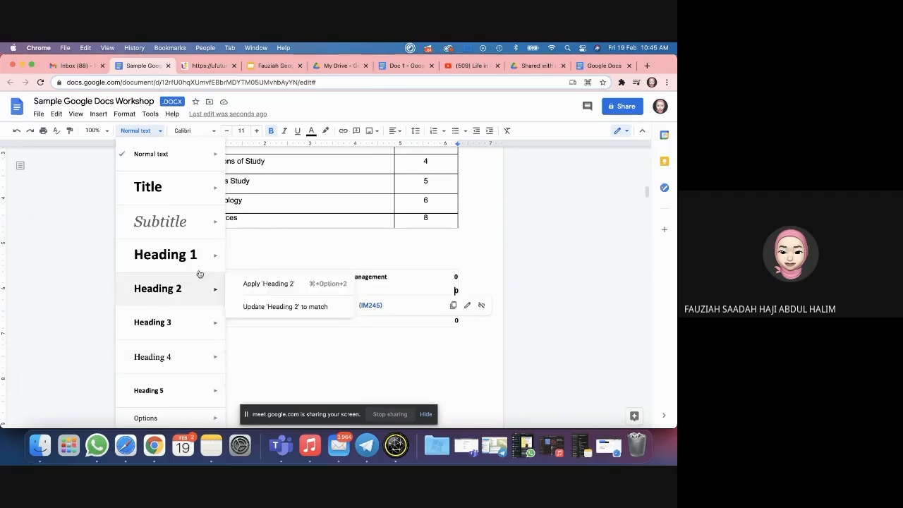
mouse_move(200, 266)
click(288, 354)
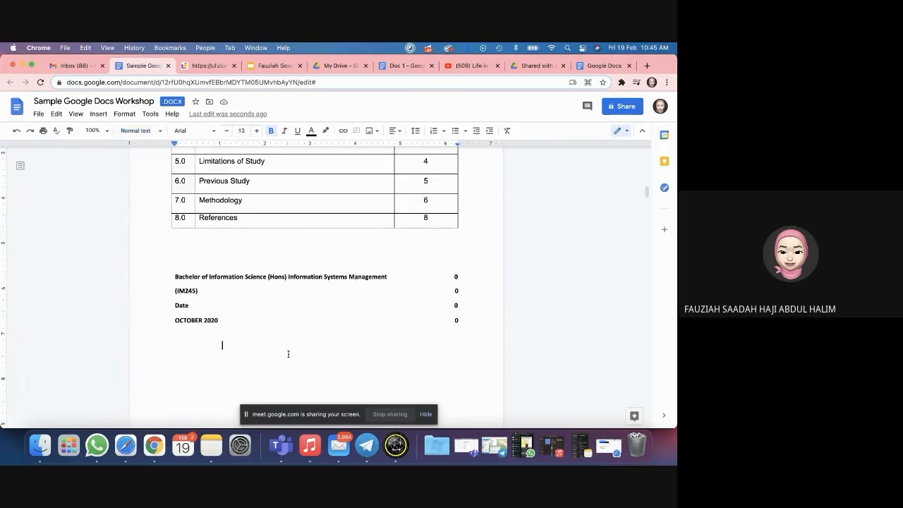
click(235, 277)
Step: Change the Bachelor of Information Science paragraph to Normal text
scroll(236, 276, up, 15)
double_click(242, 280)
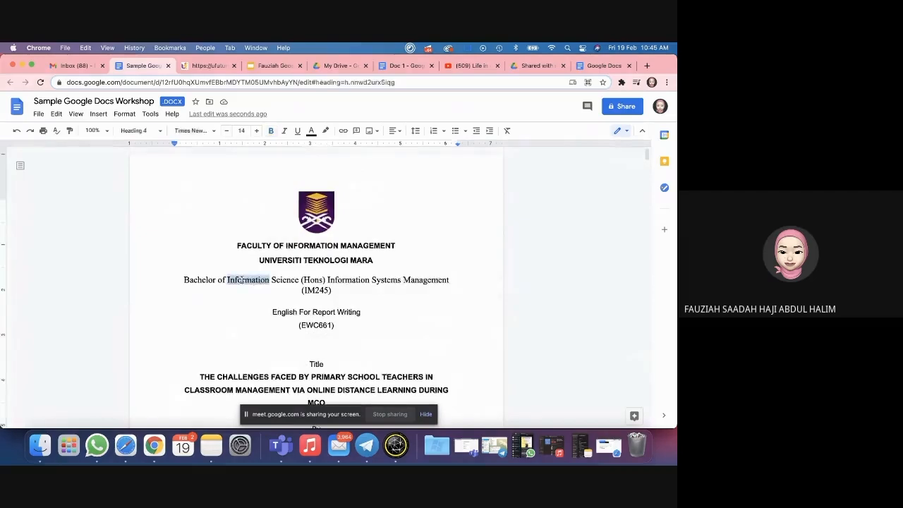
drag(183, 280, 362, 295)
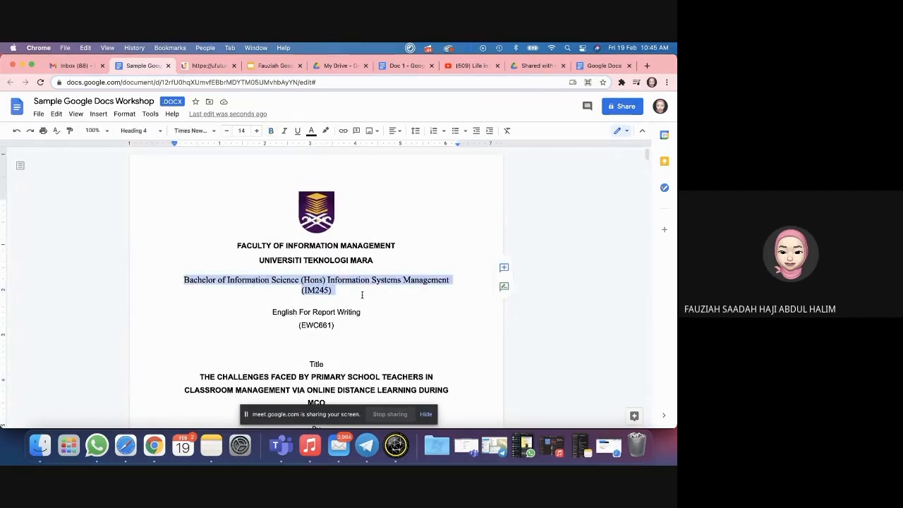
click(137, 131)
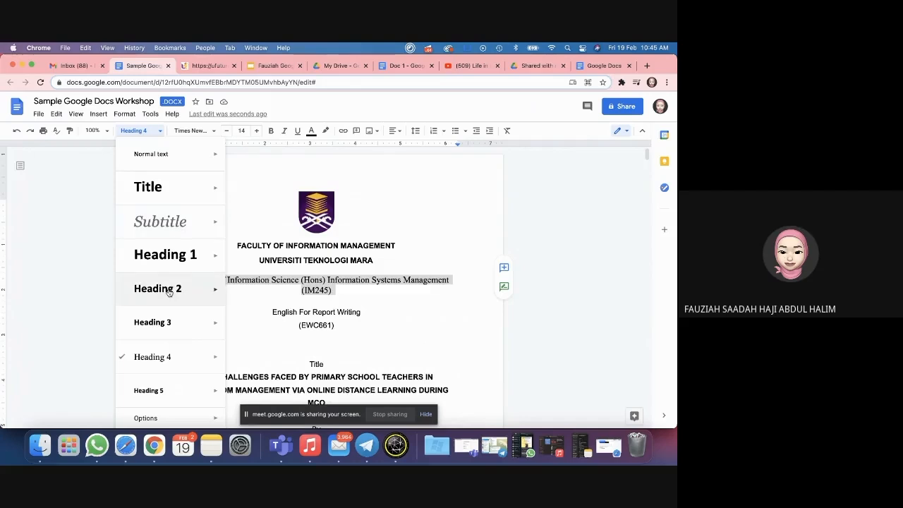
click(162, 155)
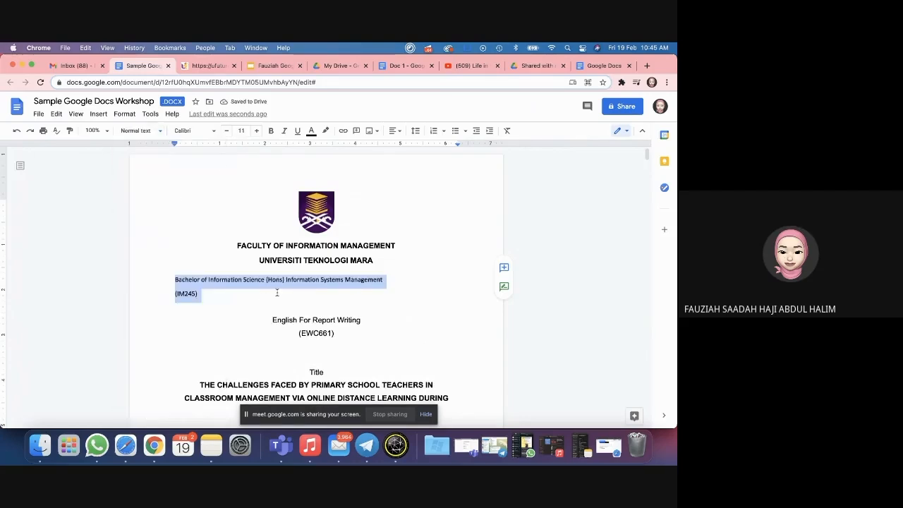
click(244, 281)
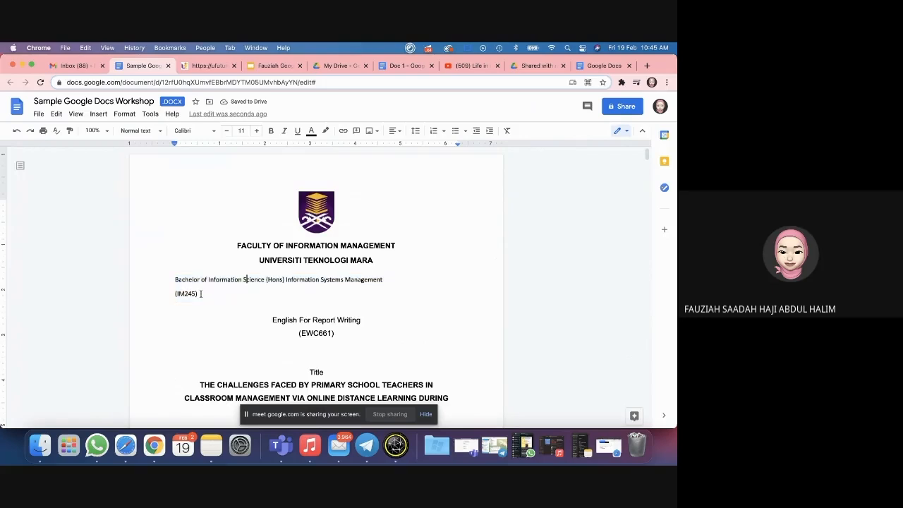
Step: Check the centred English For Report Writing (EWC661) lines beneath the Bachelor and (IM245) lines
drag(200, 293, 169, 280)
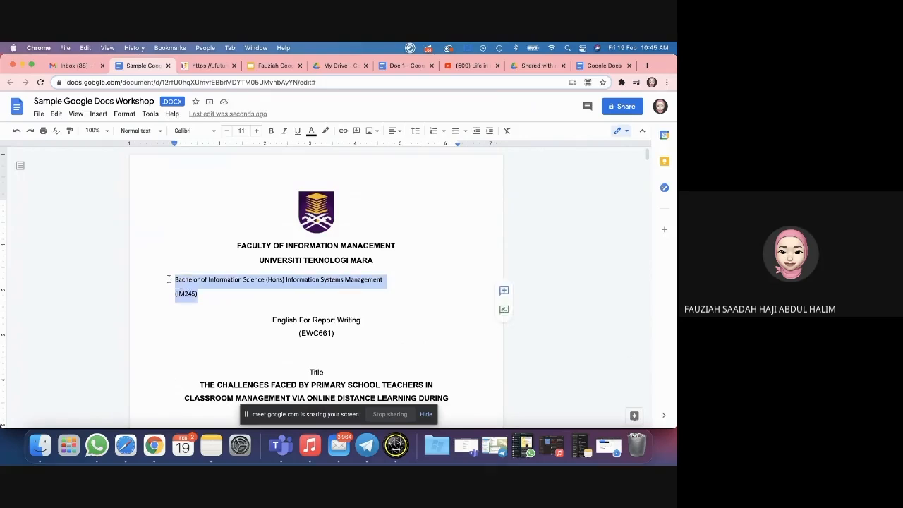
drag(272, 319, 337, 334)
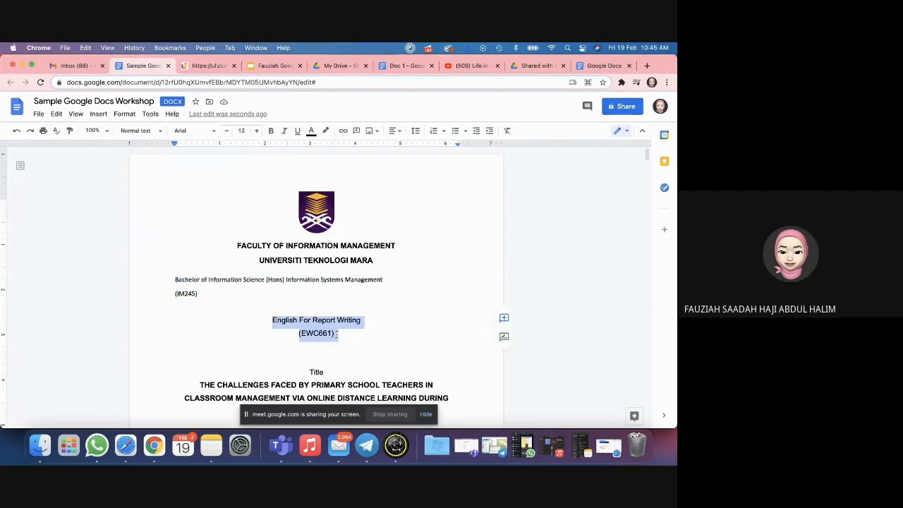
scroll(337, 333, down, 3)
click(291, 249)
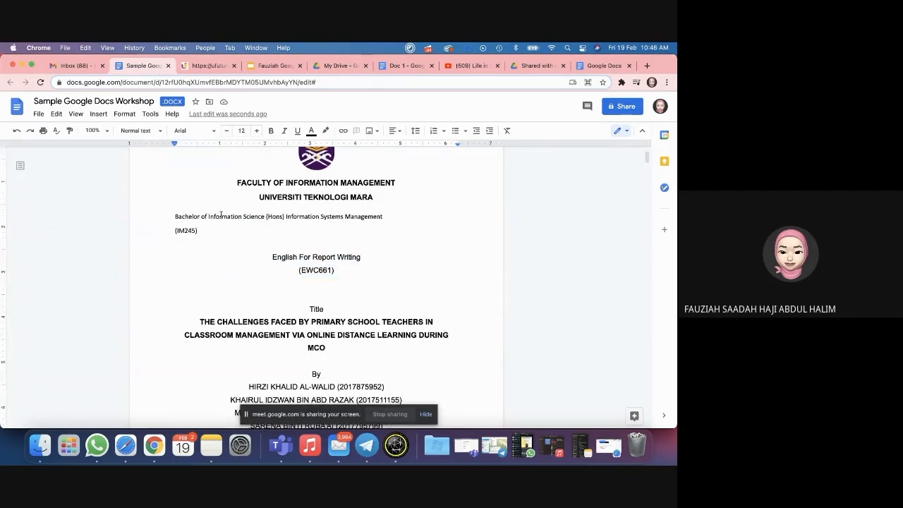
drag(272, 257, 334, 275)
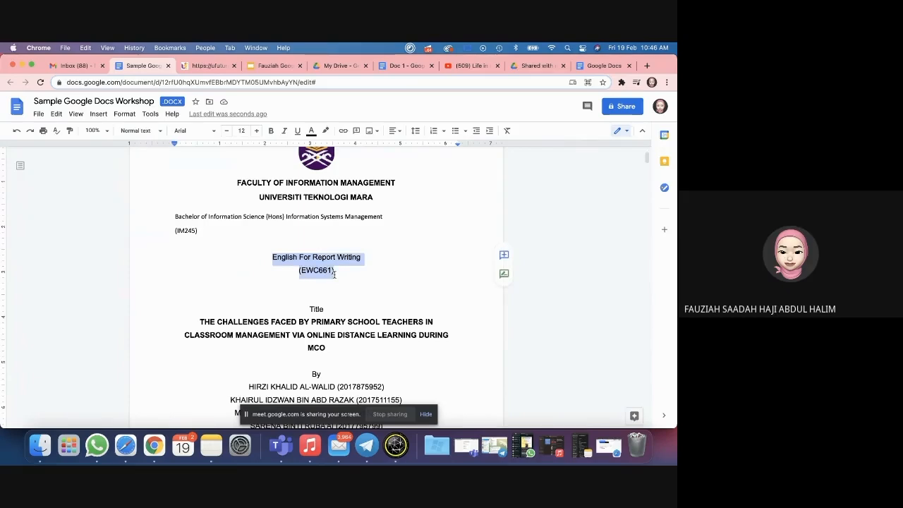
click(337, 269)
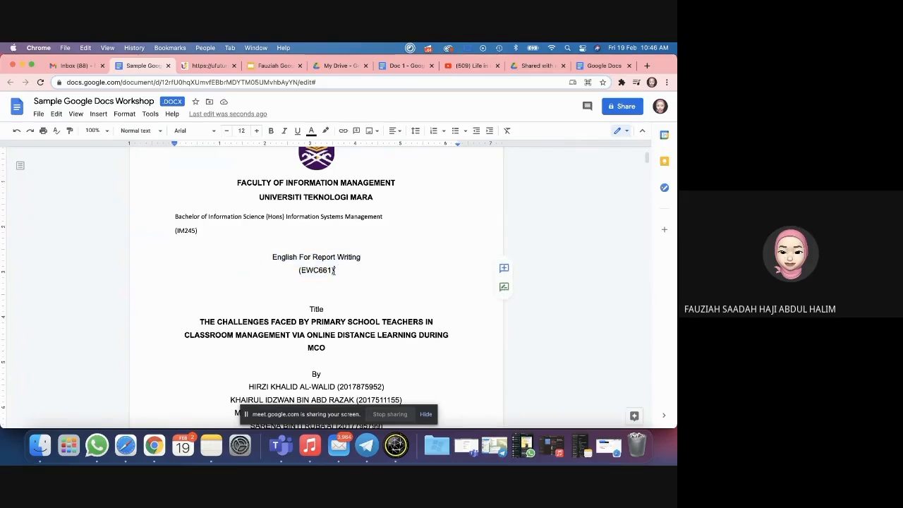
scroll(352, 278, down, 2)
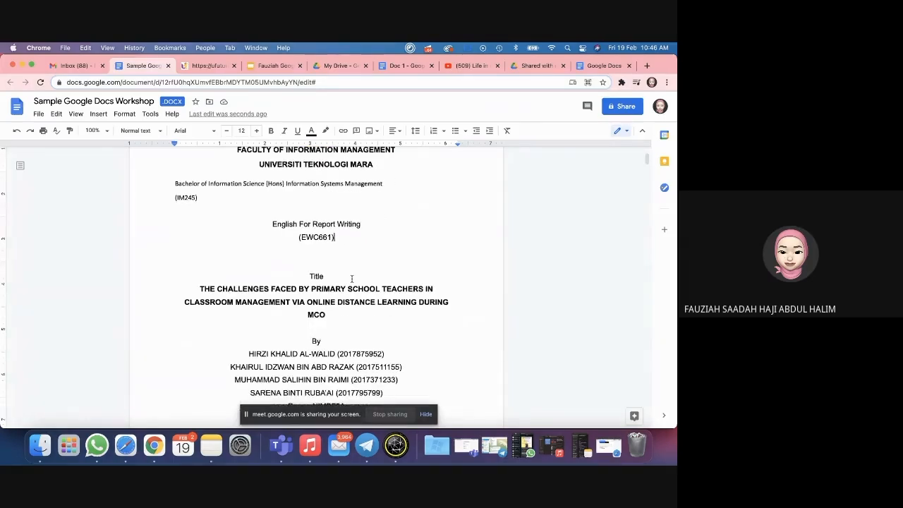
scroll(351, 278, up, 5)
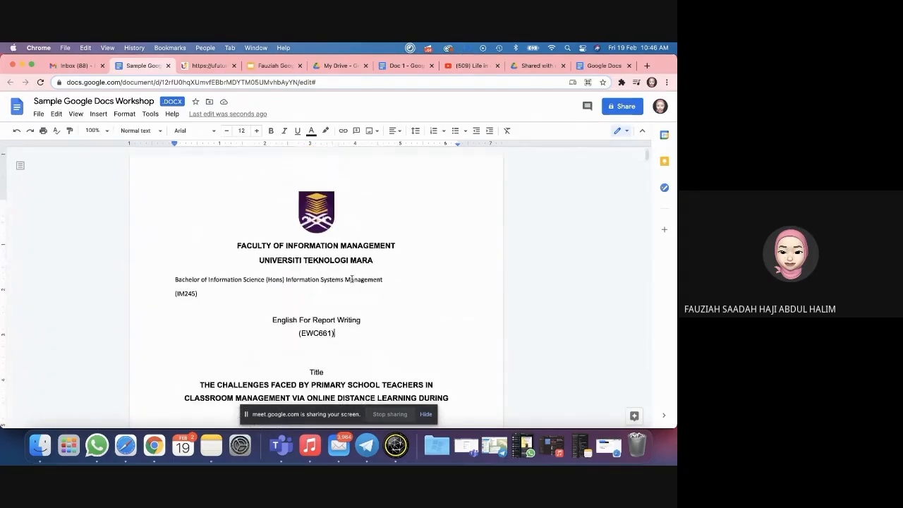
Step: Make the Bachelor and (IM245) lines centred Arial, then refresh the table of contents
triple_click(203, 293)
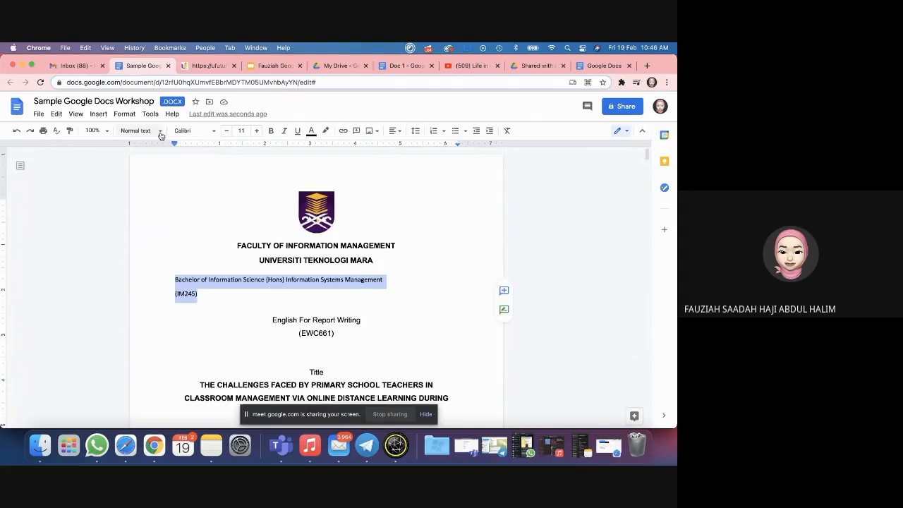
click(201, 132)
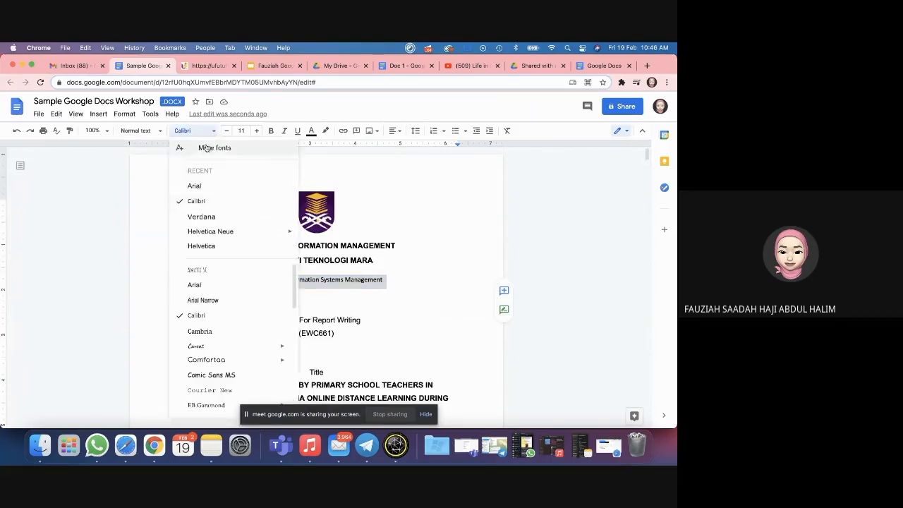
click(212, 187)
click(399, 131)
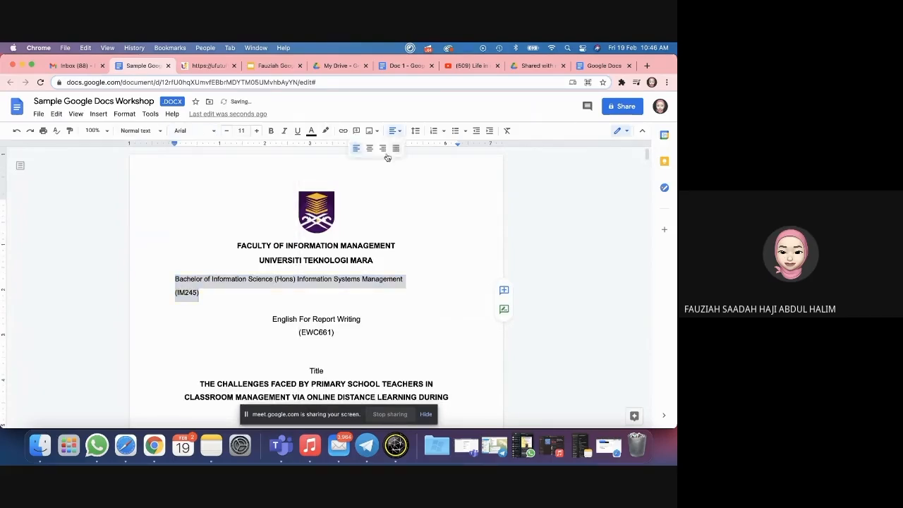
click(370, 147)
click(409, 254)
scroll(377, 292, down, 15)
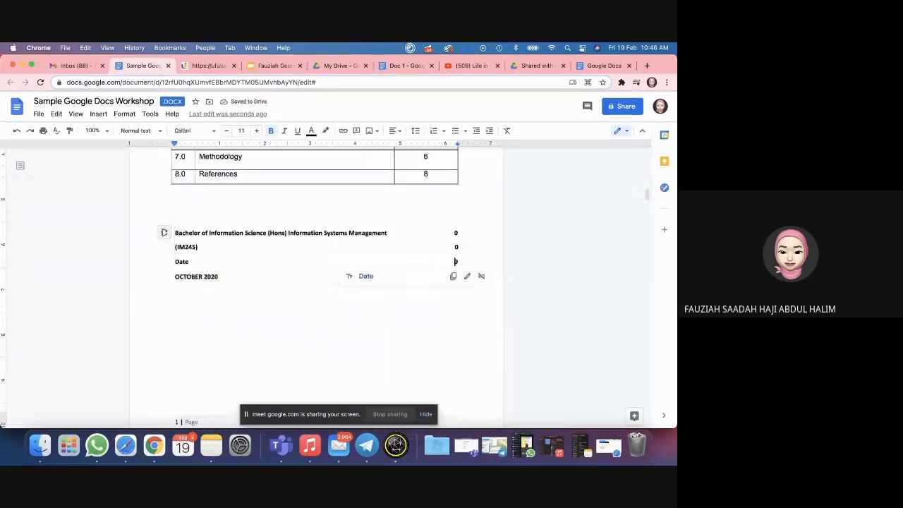
click(164, 234)
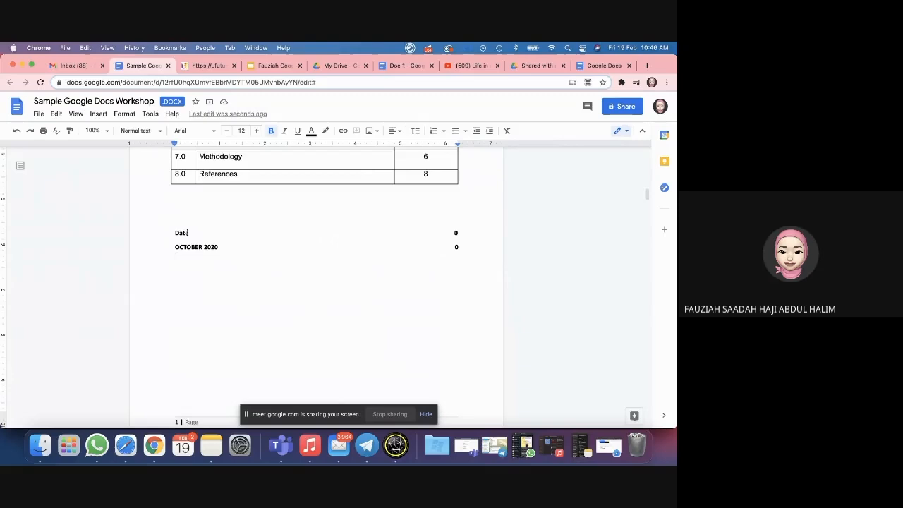
Step: Check where the Date and OCTOBER 2020 contents entries link
click(183, 233)
drag(204, 275, 239, 318)
click(192, 247)
click(307, 337)
scroll(306, 337, up, 7)
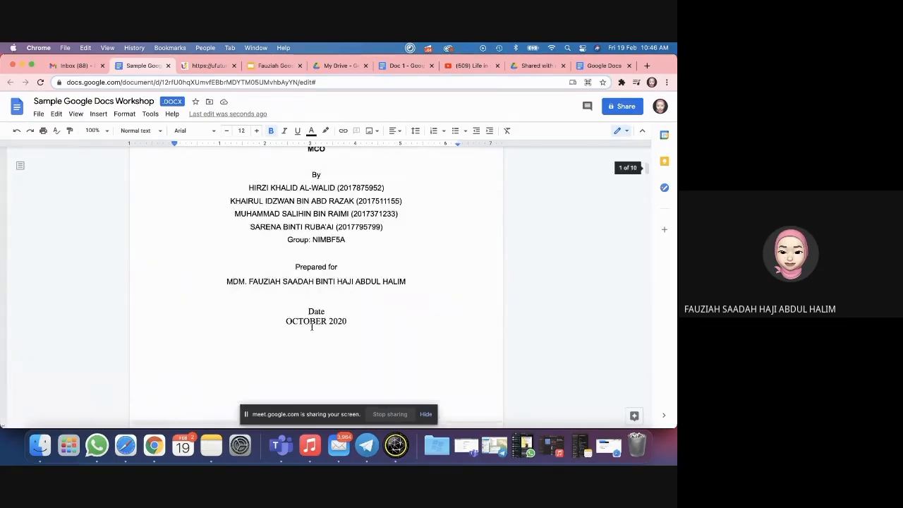
Step: Make the Date and OCTOBER 2020 lines centred Normal text
drag(307, 311, 354, 324)
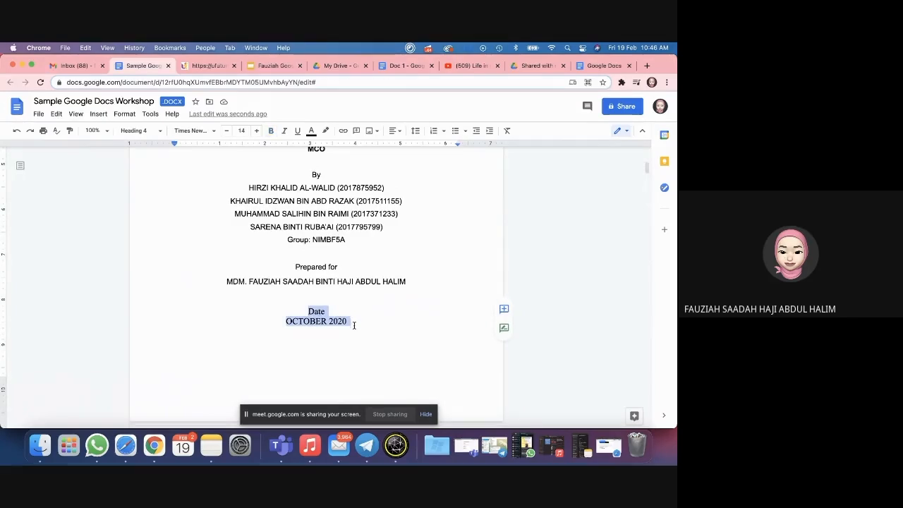
click(160, 133)
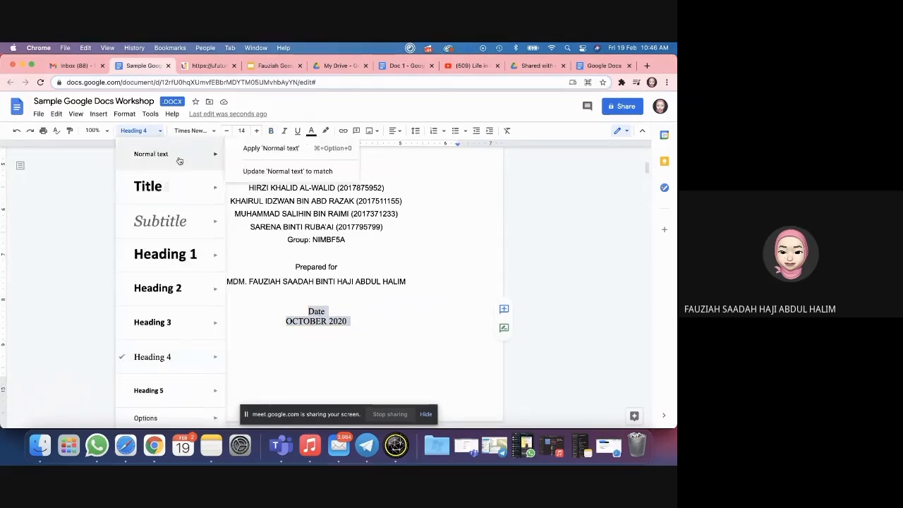
click(172, 154)
click(398, 134)
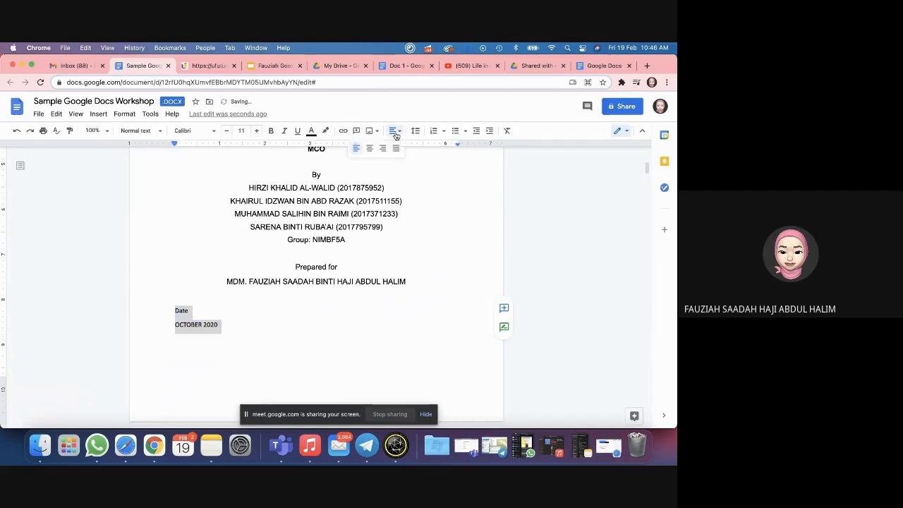
click(368, 151)
Step: Refresh the table of contents so the Date entries drop out of it
scroll(302, 249, down, 10)
scroll(302, 249, down, 5)
scroll(256, 237, up, 4)
click(222, 240)
click(166, 242)
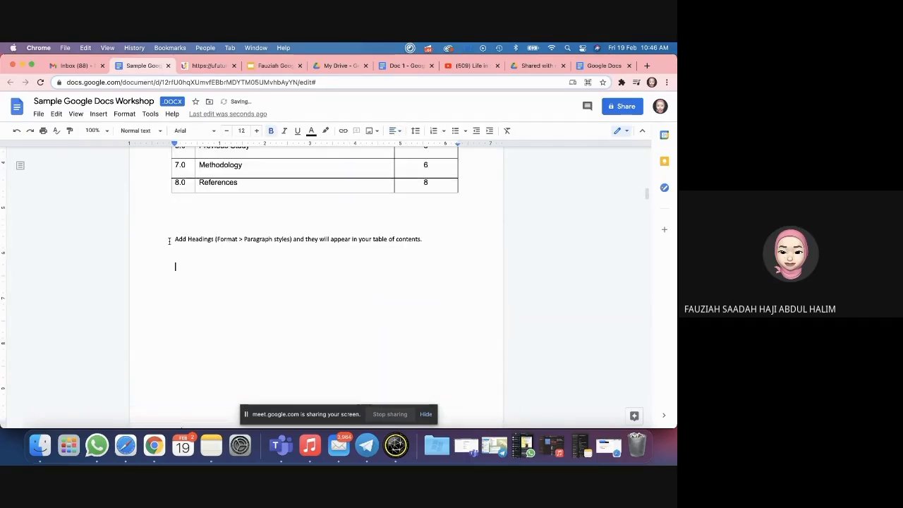
scroll(219, 268, down, 1)
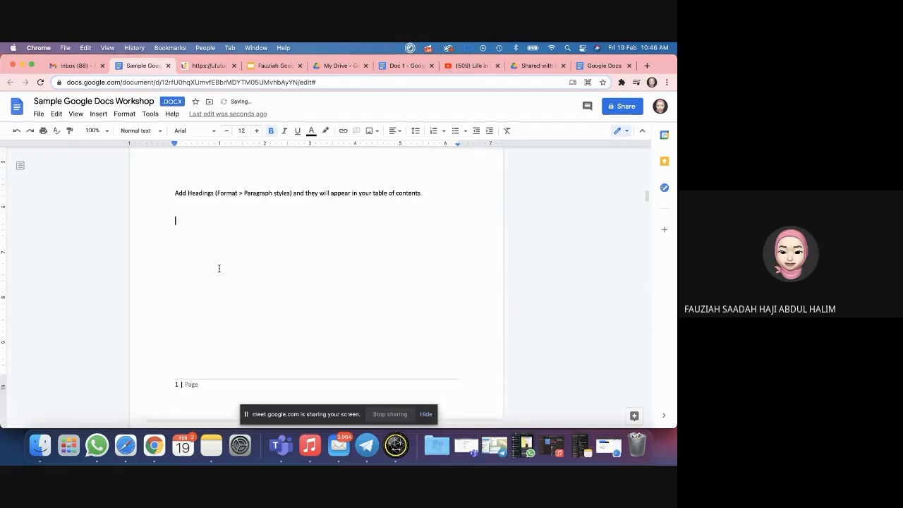
scroll(218, 268, up, 4)
scroll(219, 268, up, 3)
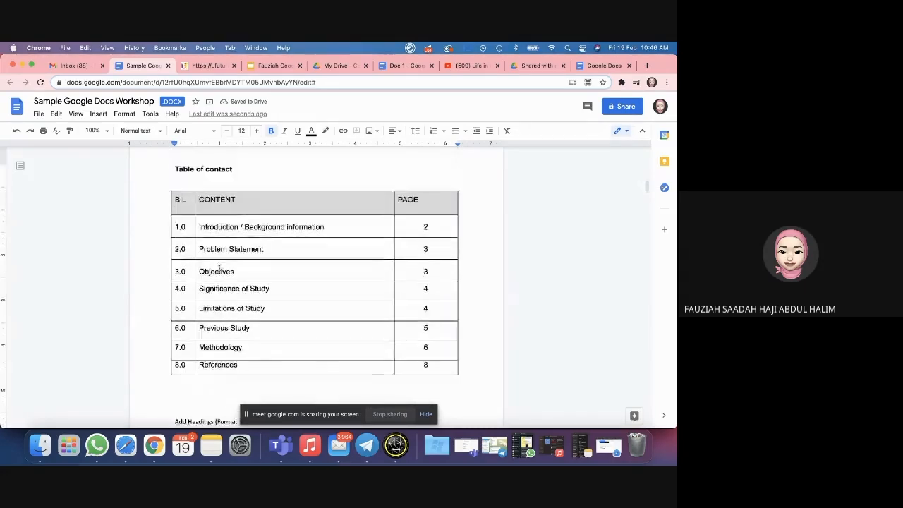
scroll(218, 268, down, 5)
Step: Look over the Table of contact heading and move down to the 1.0 Introduction line on page 2
scroll(219, 268, up, 5)
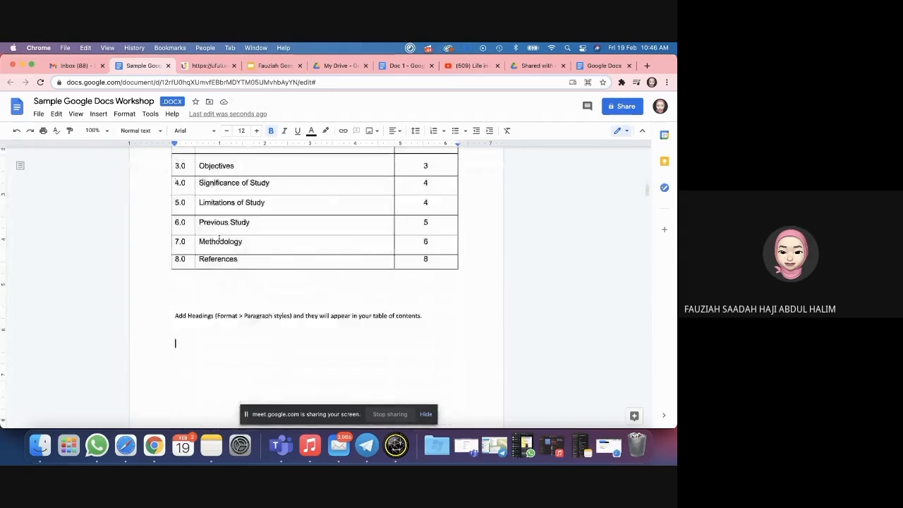
double_click(219, 215)
scroll(253, 229, down, 4)
drag(257, 244, 256, 254)
scroll(218, 261, down, 1)
scroll(217, 261, down, 3)
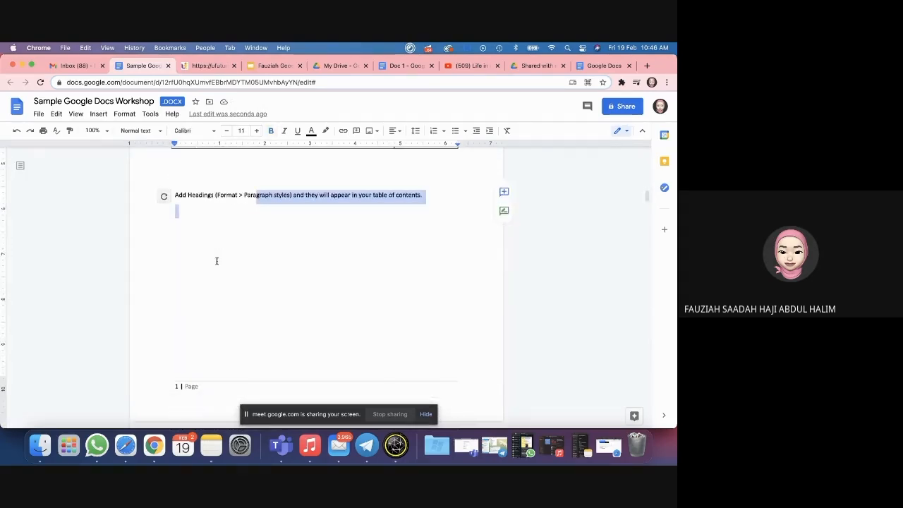
scroll(216, 261, up, 3)
scroll(216, 261, down, 1)
scroll(216, 261, down, 3)
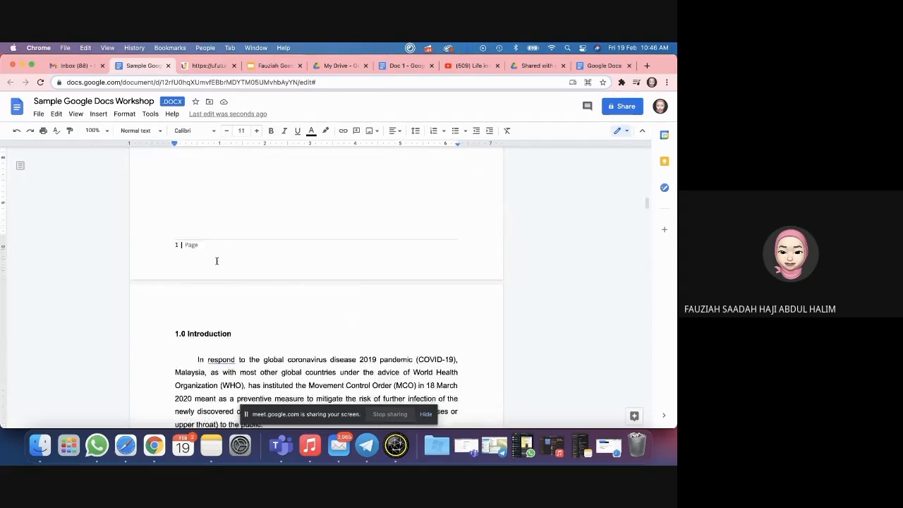
Step: Make the 1.0 Introduction line a Heading 2
click(219, 289)
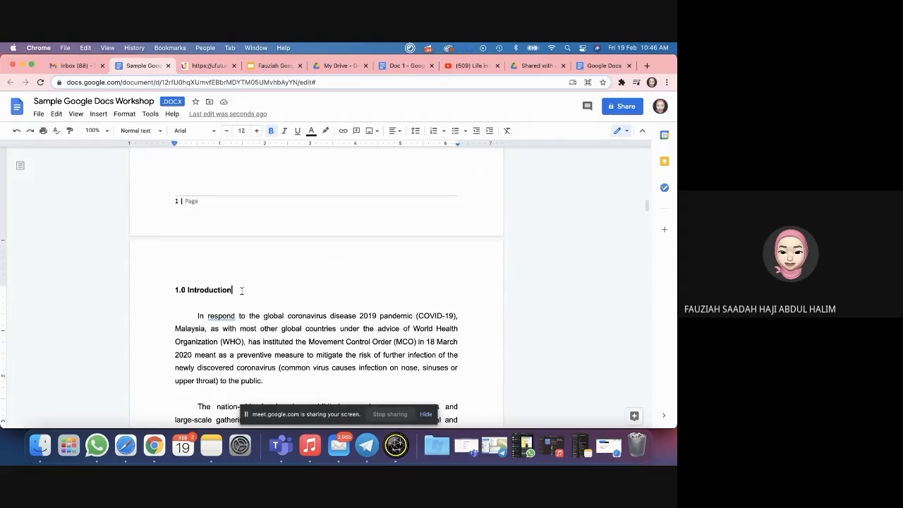
drag(242, 290, 176, 290)
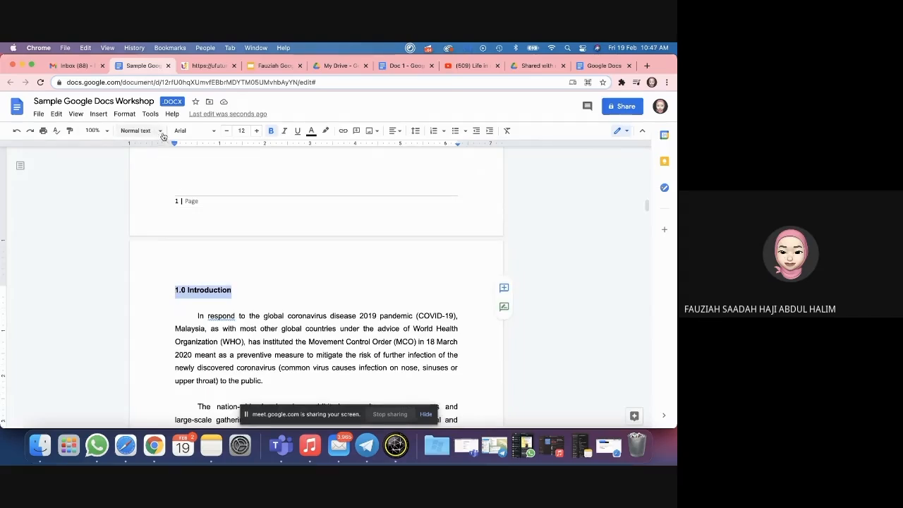
scroll(205, 162, up, 5)
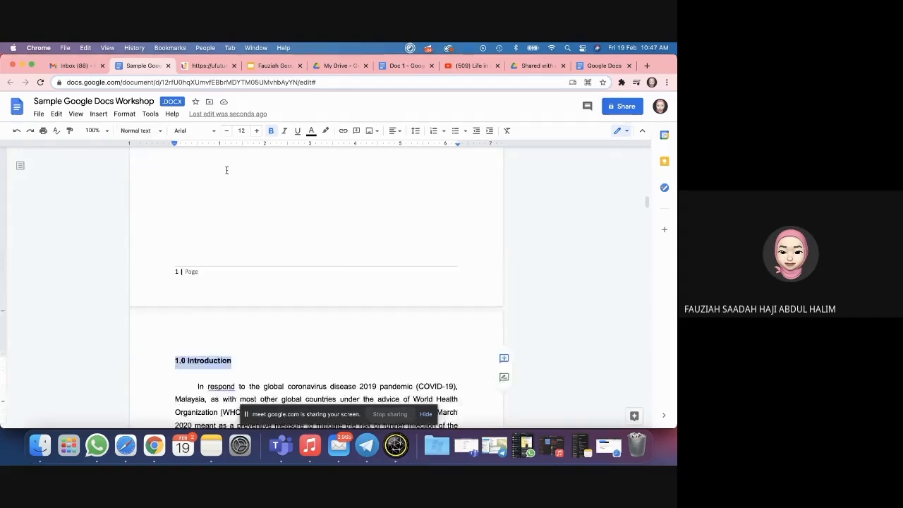
scroll(227, 170, down, 2)
scroll(227, 170, down, 2)
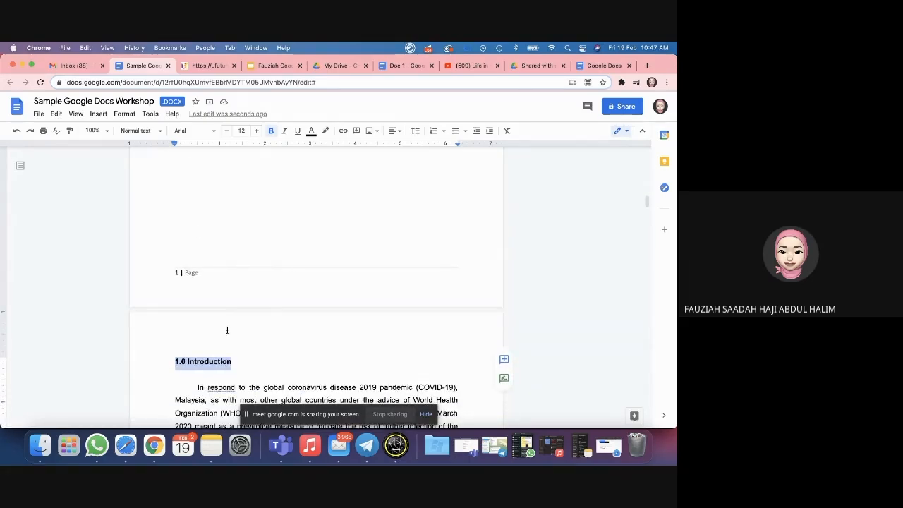
click(161, 131)
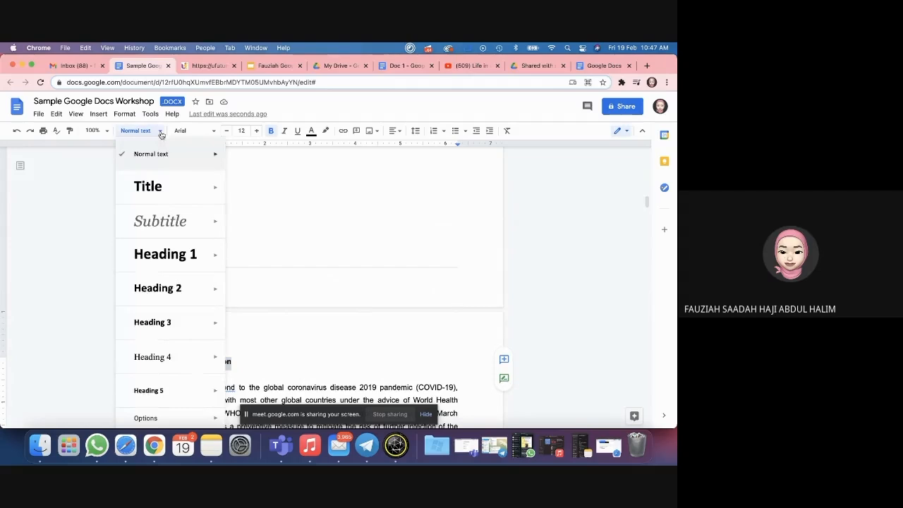
click(173, 292)
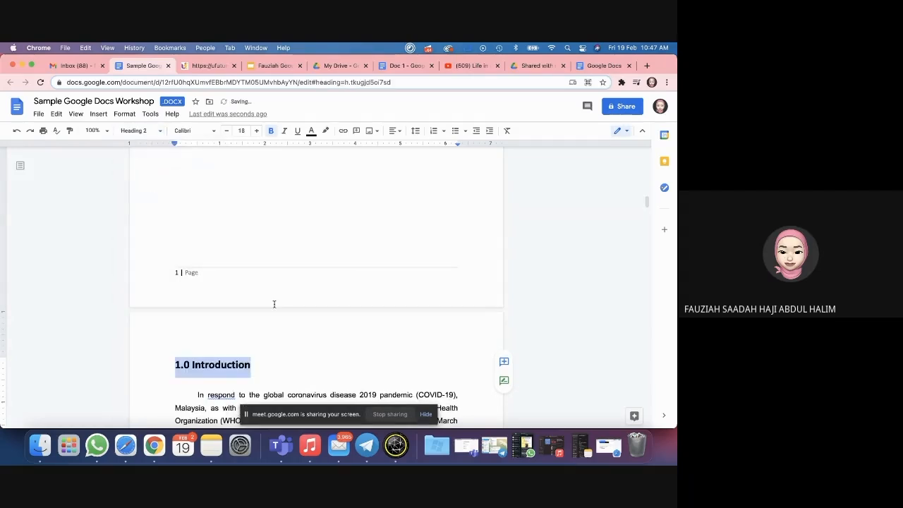
Step: Set the 1.0 Introduction heading to font size 14
scroll(287, 370, down, 2)
click(227, 284)
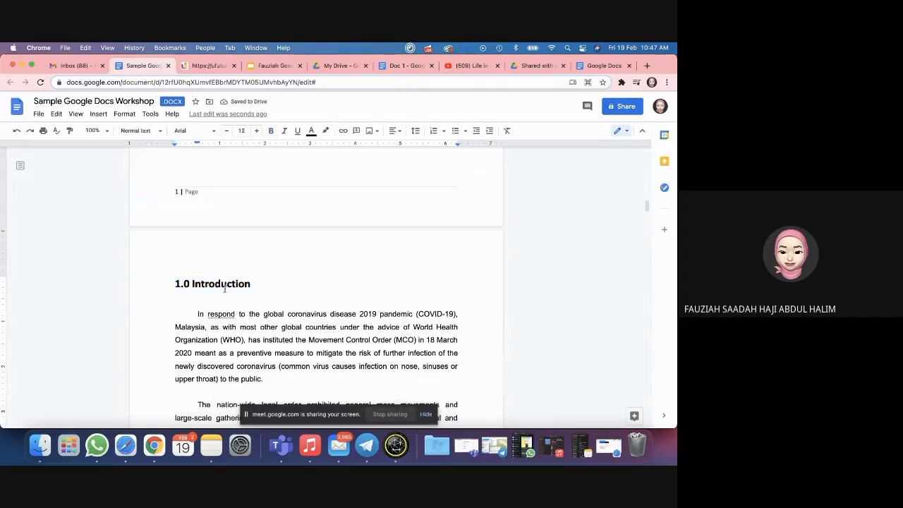
double_click(227, 285)
click(238, 283)
drag(256, 285, 163, 282)
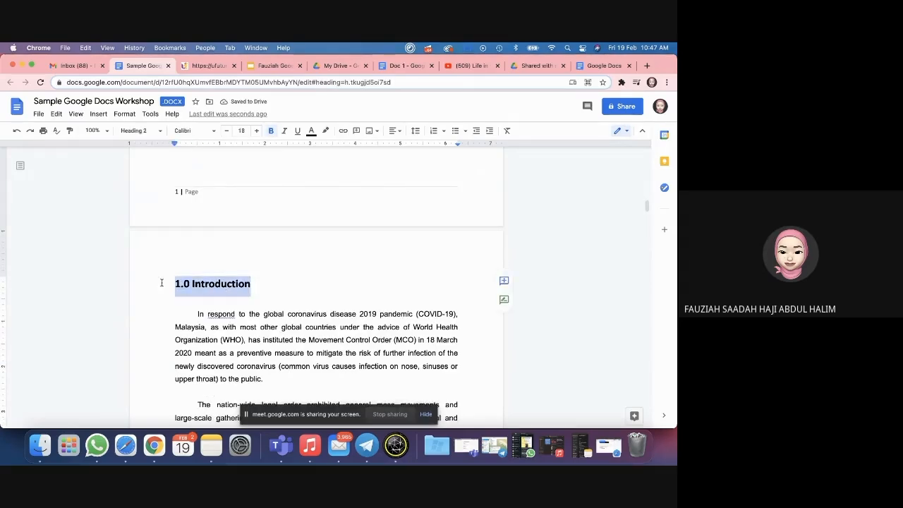
click(241, 131)
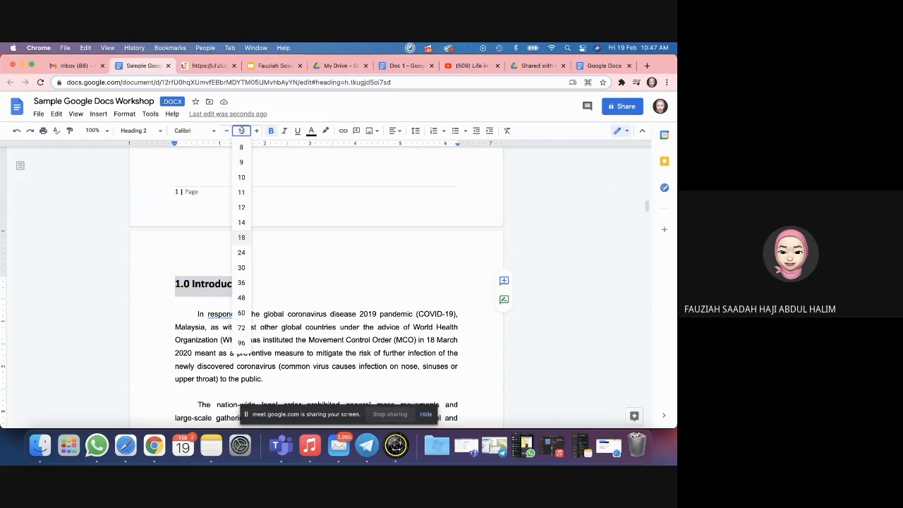
text(14)
key(Return)
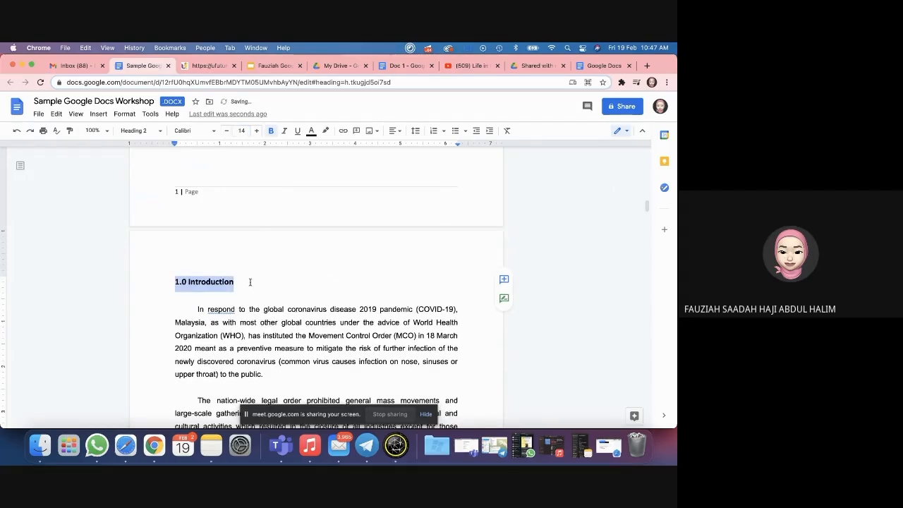
click(234, 297)
Step: Switch the 1.0 Introduction heading to Arial
click(224, 322)
double_click(214, 281)
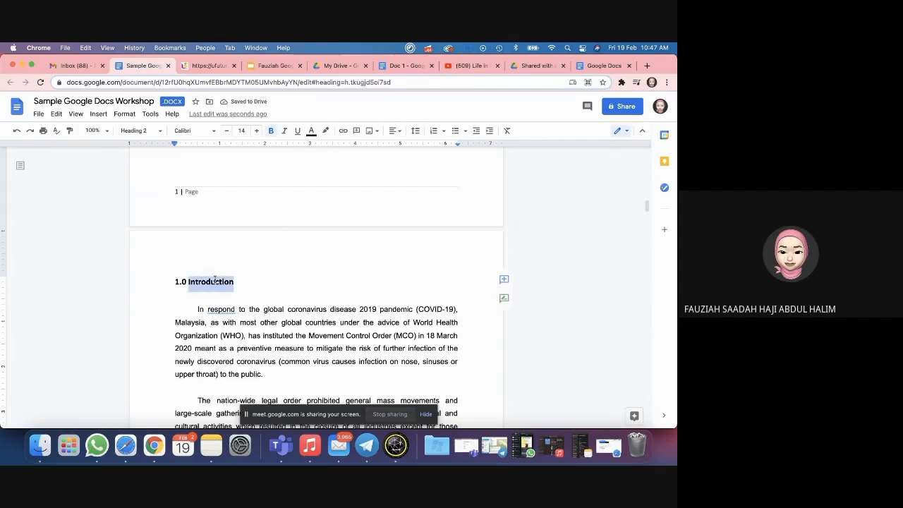
triple_click(203, 282)
click(201, 131)
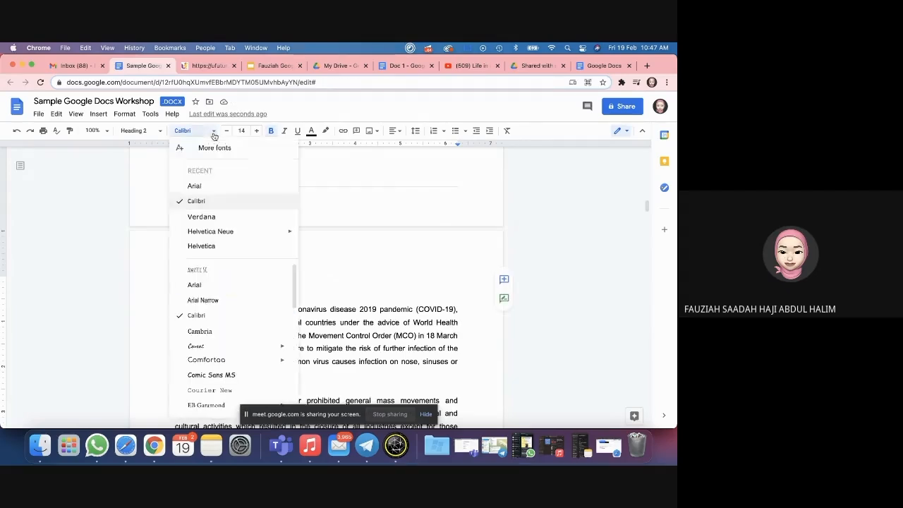
click(196, 186)
click(232, 298)
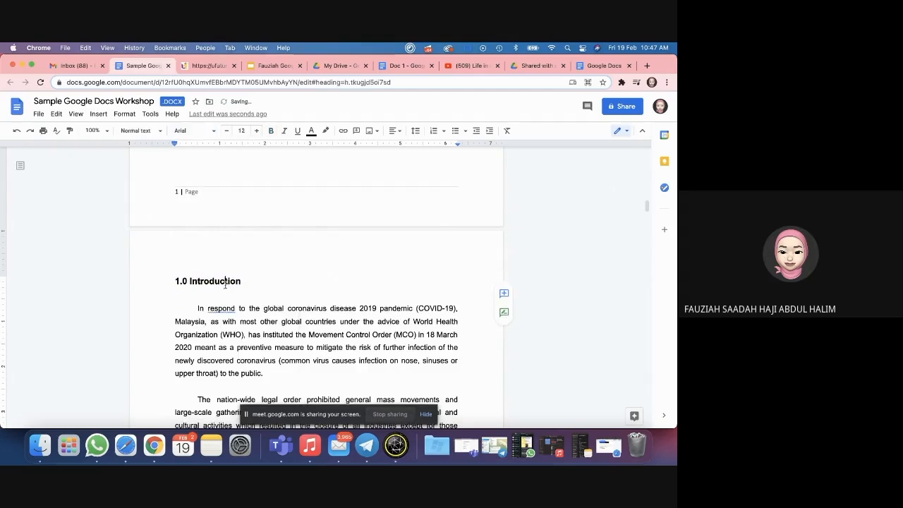
click(248, 319)
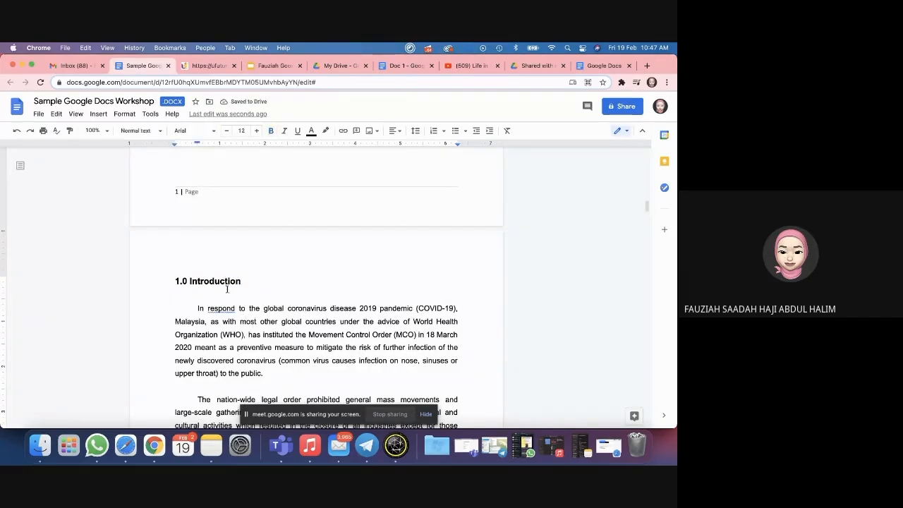
click(175, 177)
scroll(247, 262, down, 5)
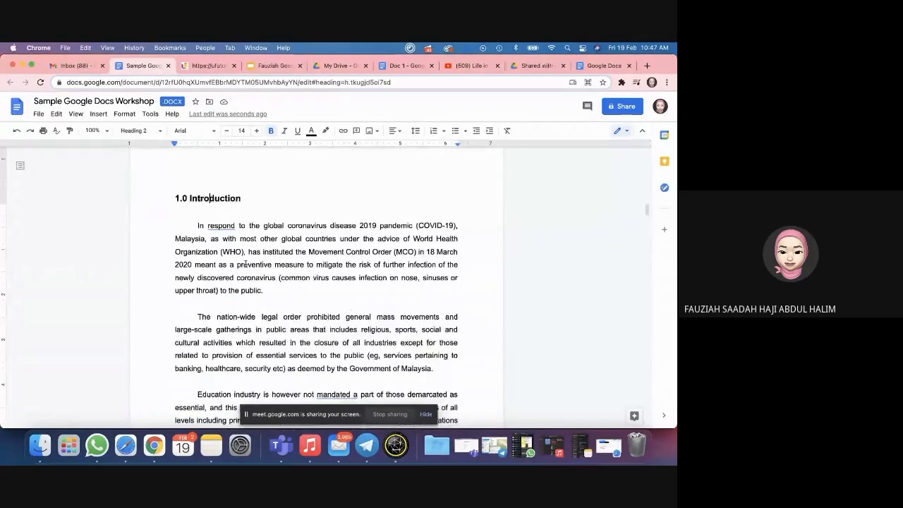
scroll(246, 247, up, 10)
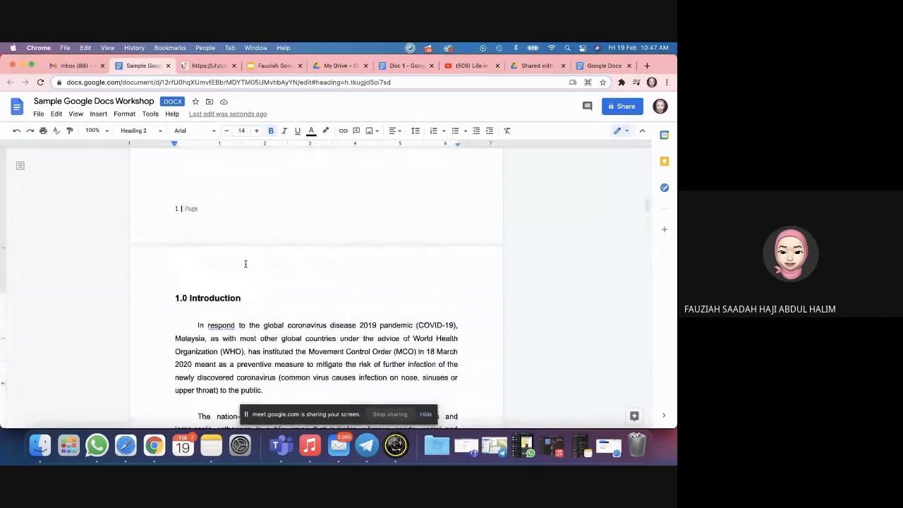
Step: Update the table of contents so it picks up the new 1.0 Introduction heading
click(244, 226)
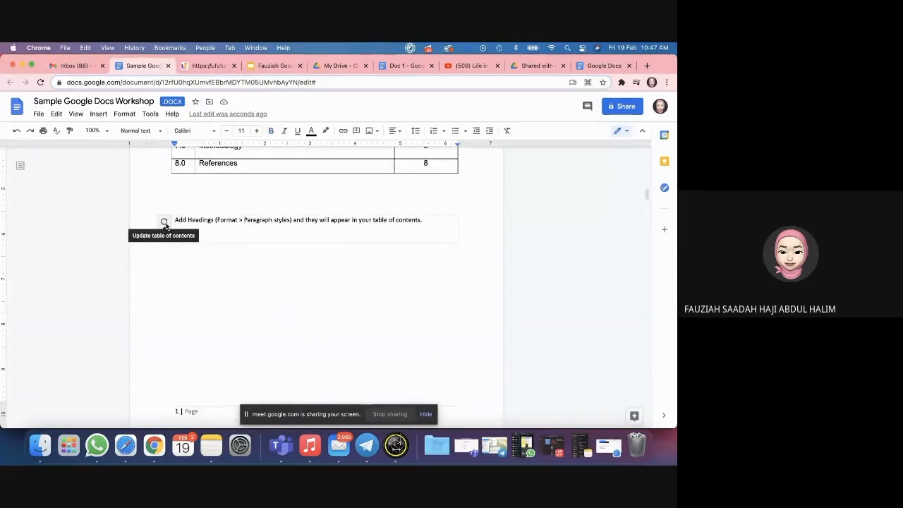
click(165, 222)
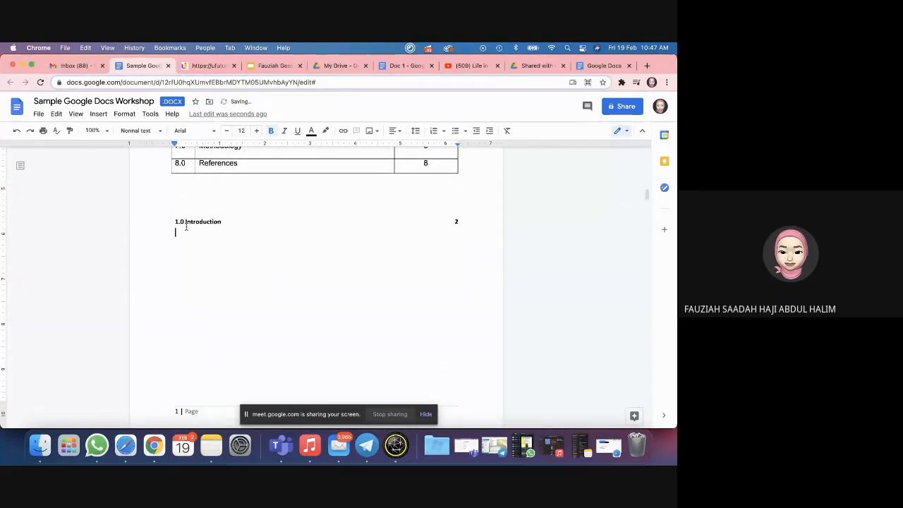
scroll(196, 259, down, 20)
scroll(197, 259, down, 6)
Step: Select the 2.0 Problem statement heading, then the 1.0 Introduction heading above it
triple_click(194, 279)
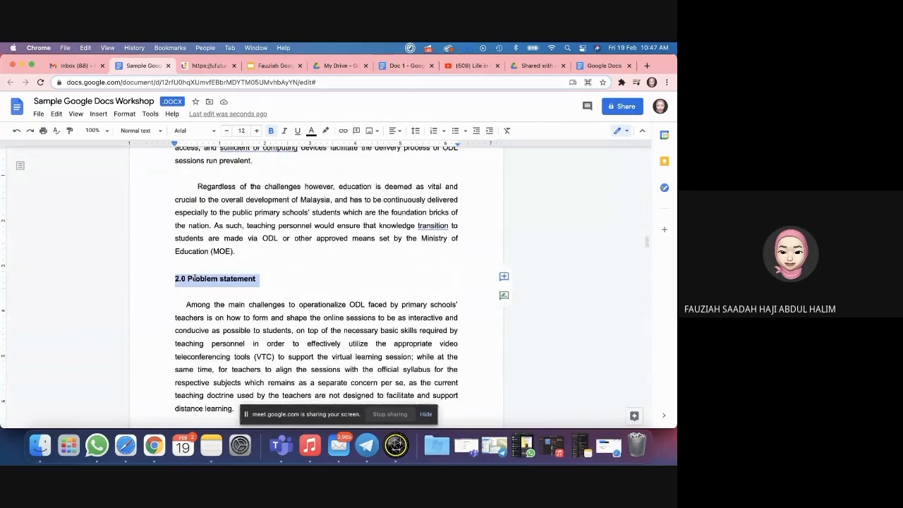
scroll(280, 251, down, 4)
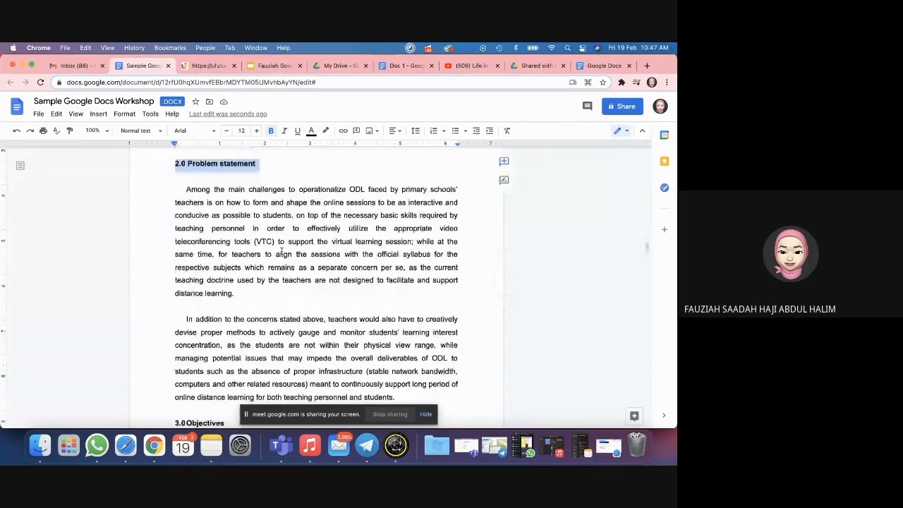
scroll(281, 251, down, 10)
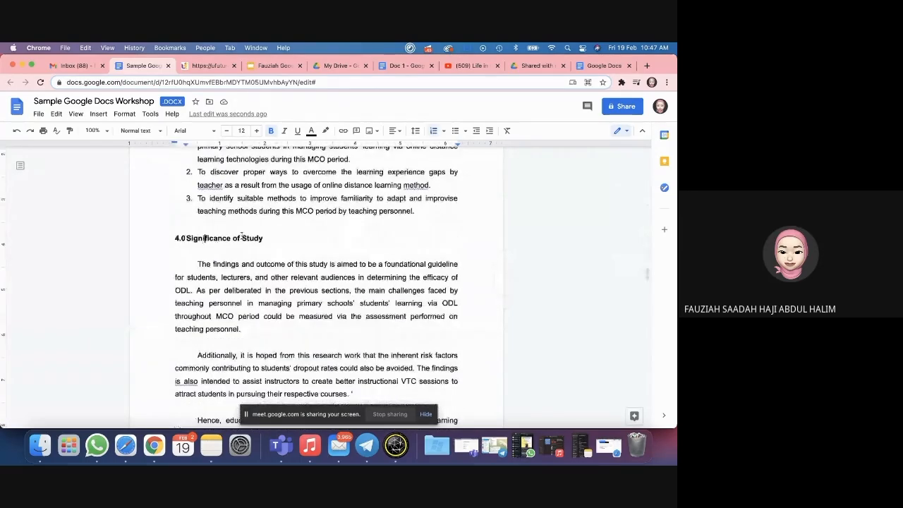
scroll(204, 239, up, 8)
scroll(242, 237, up, 8)
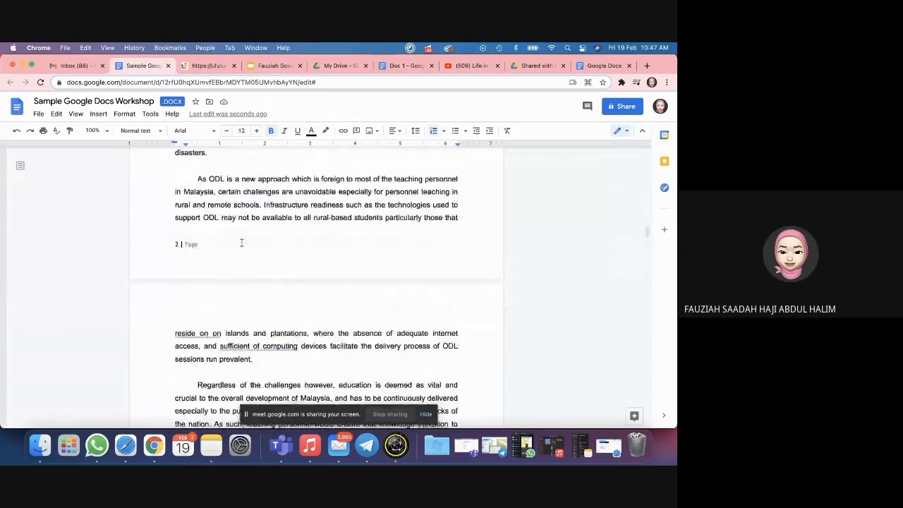
scroll(242, 243, up, 4)
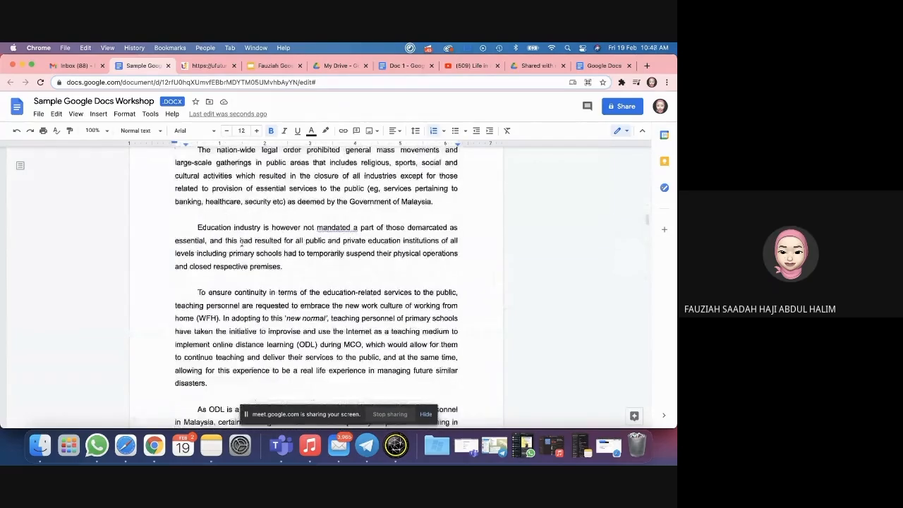
scroll(241, 242, up, 3)
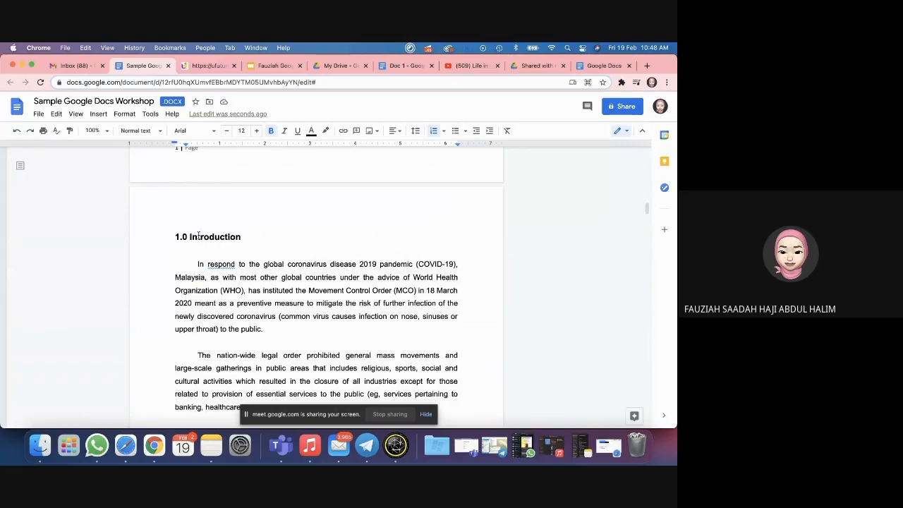
triple_click(198, 237)
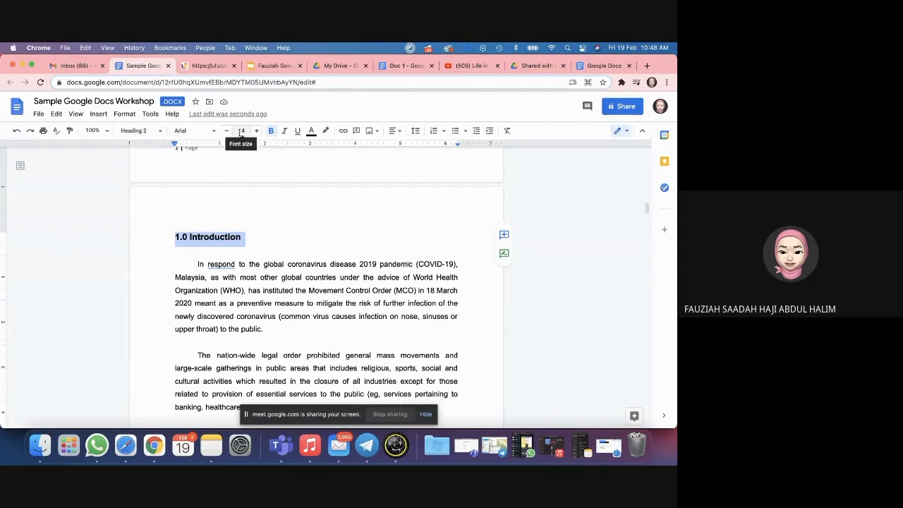
Step: Paint the Introduction heading's formatting onto headings further down, selecting Objectives and 2.0 Problem statement
click(71, 133)
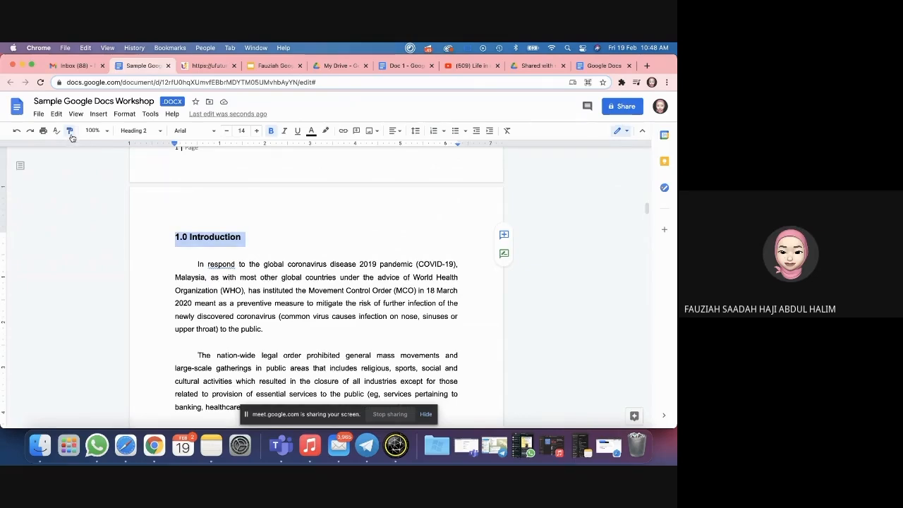
scroll(203, 252, down, 15)
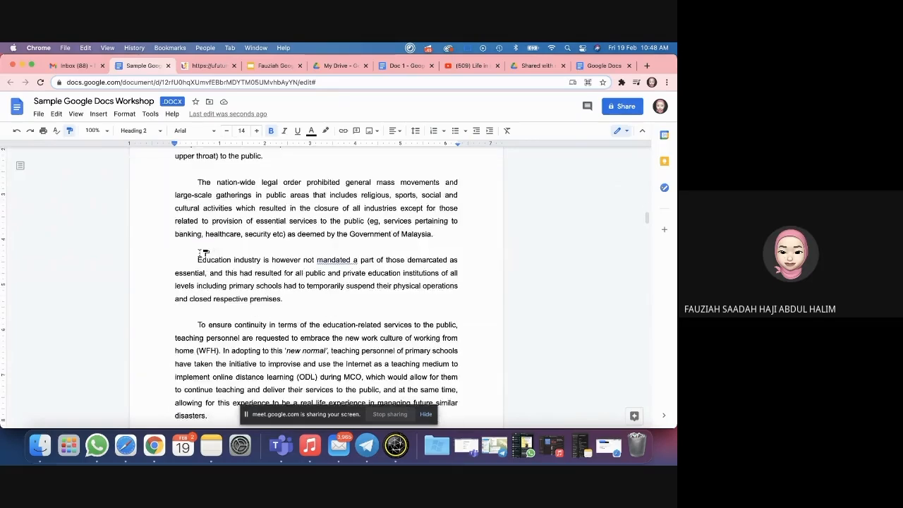
scroll(203, 252, down, 2)
drag(175, 292, 256, 292)
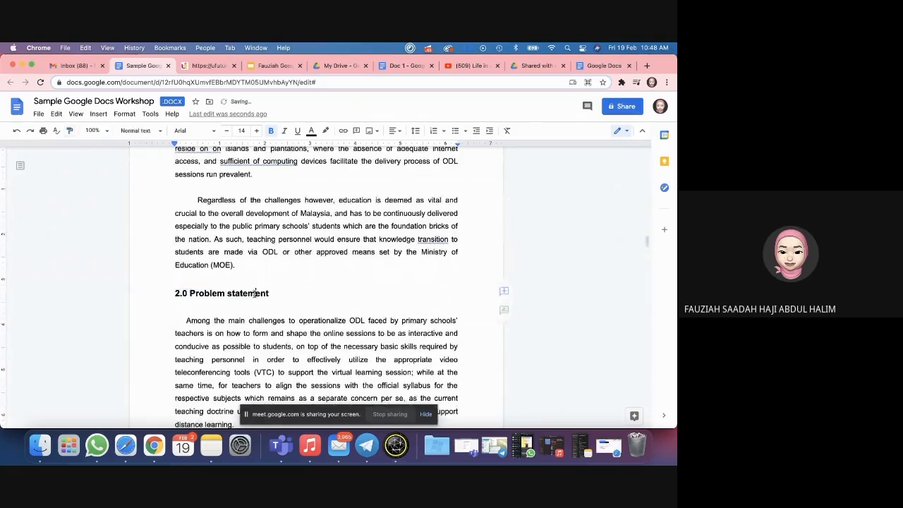
scroll(217, 320, down, 2)
scroll(218, 321, down, 9)
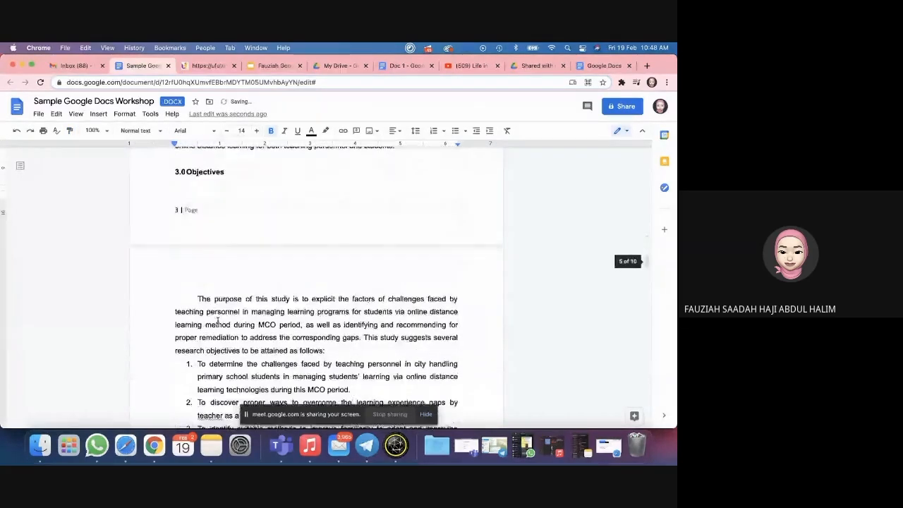
scroll(198, 211, up, 1)
drag(176, 209, 227, 210)
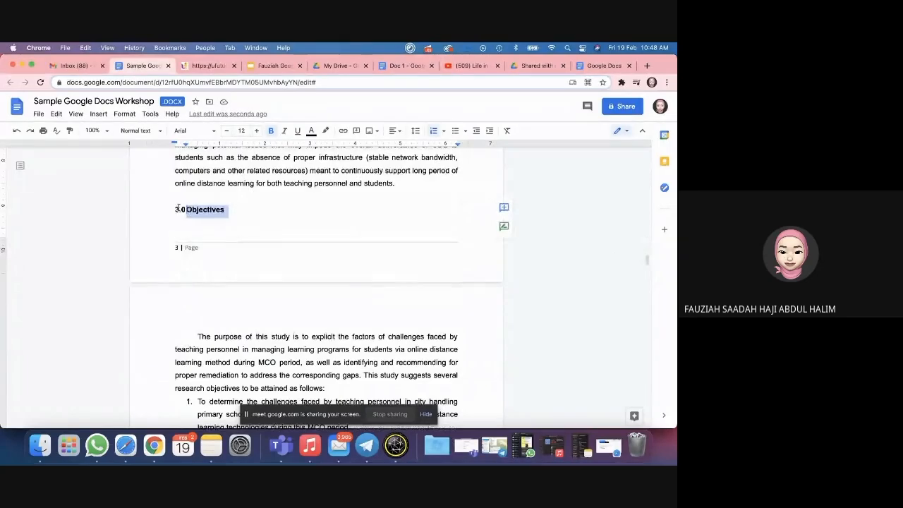
click(233, 208)
scroll(197, 212, up, 8)
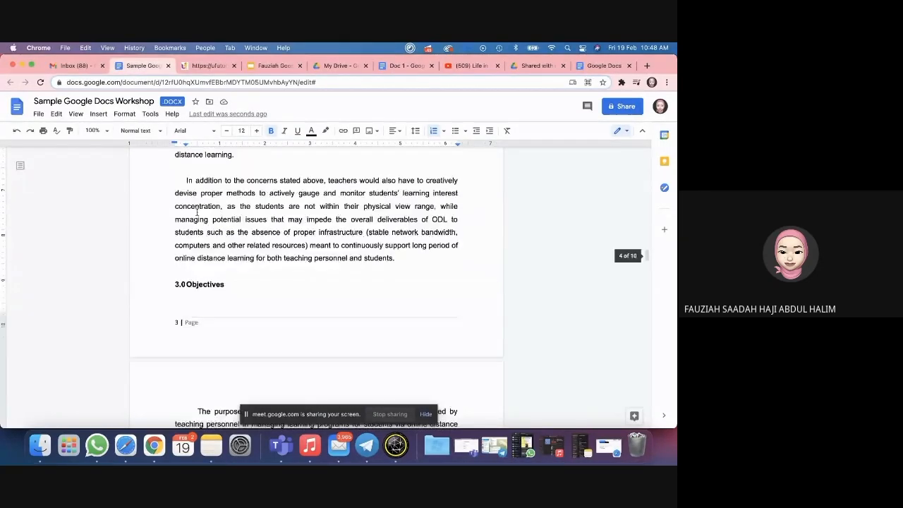
scroll(193, 189, up, 1)
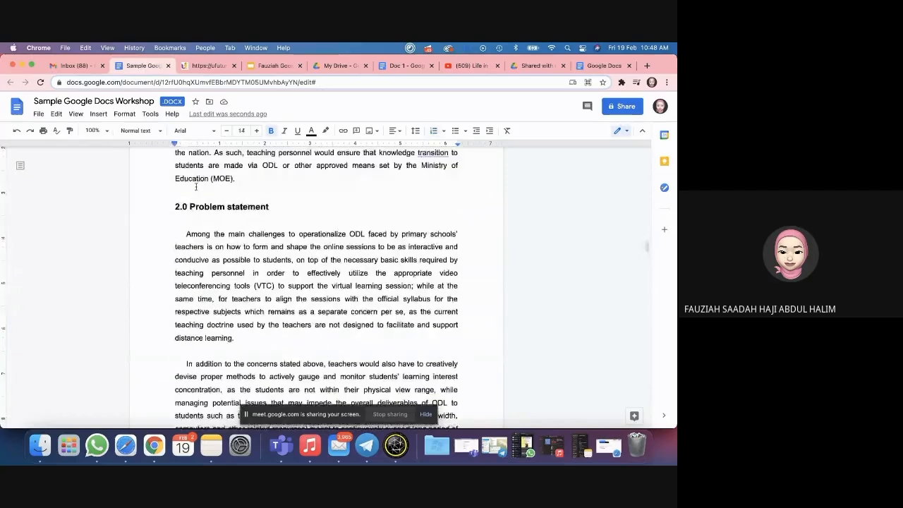
drag(174, 209, 277, 209)
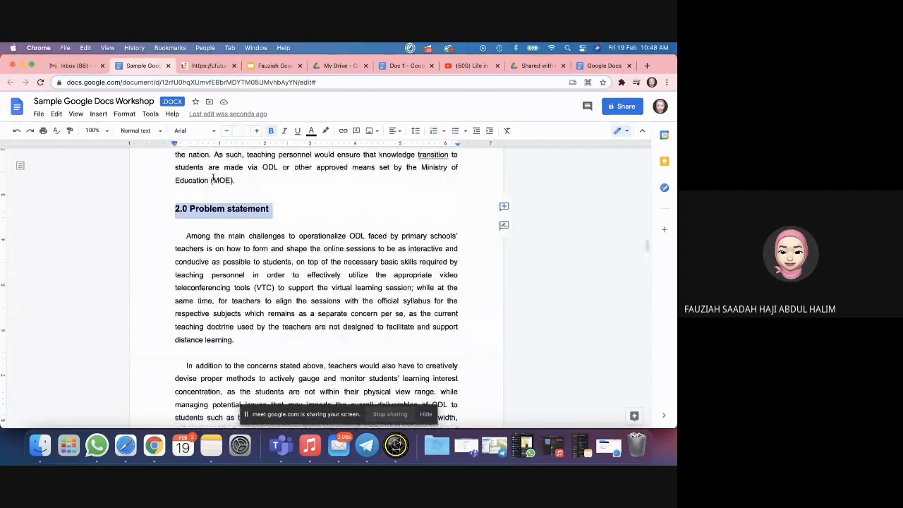
scroll(219, 266, down, 5)
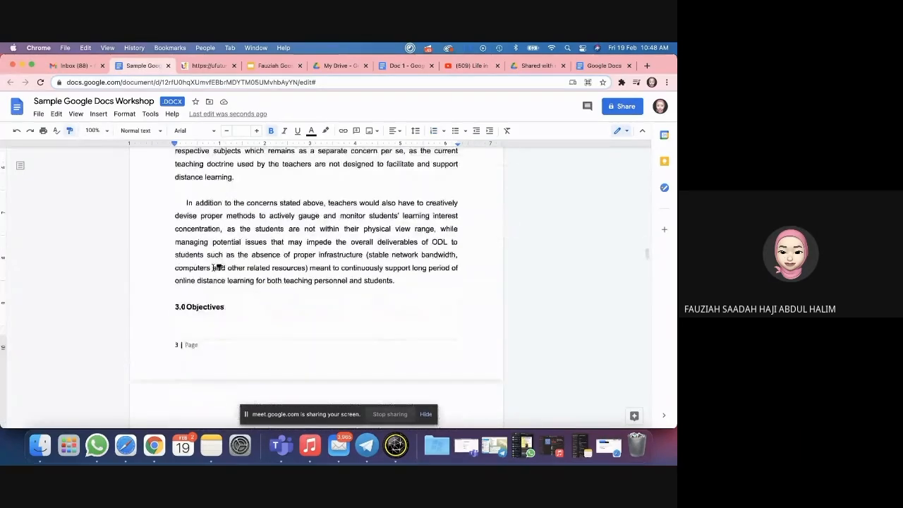
drag(175, 269, 229, 269)
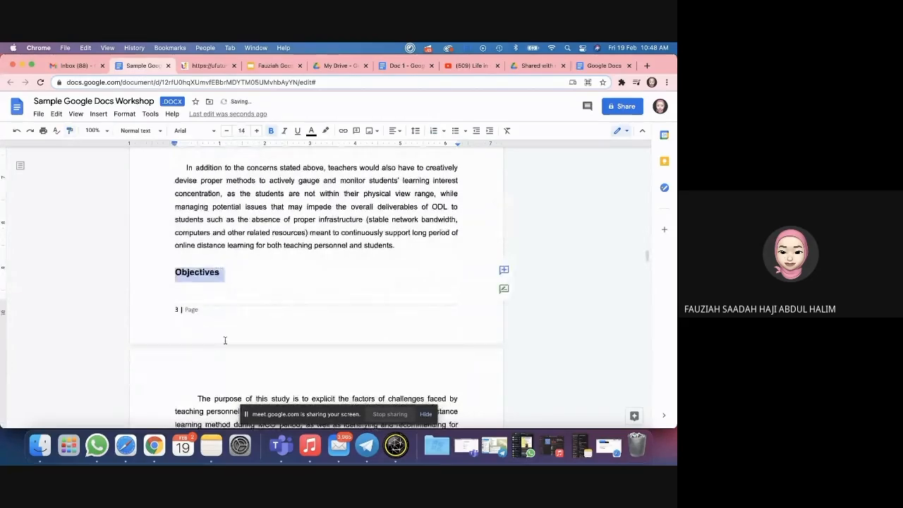
scroll(224, 338, down, 4)
scroll(225, 340, down, 3)
Step: Paint the Significance word's formatting onto its heading, then undo the accidental split and Objectives restyle
click(174, 339)
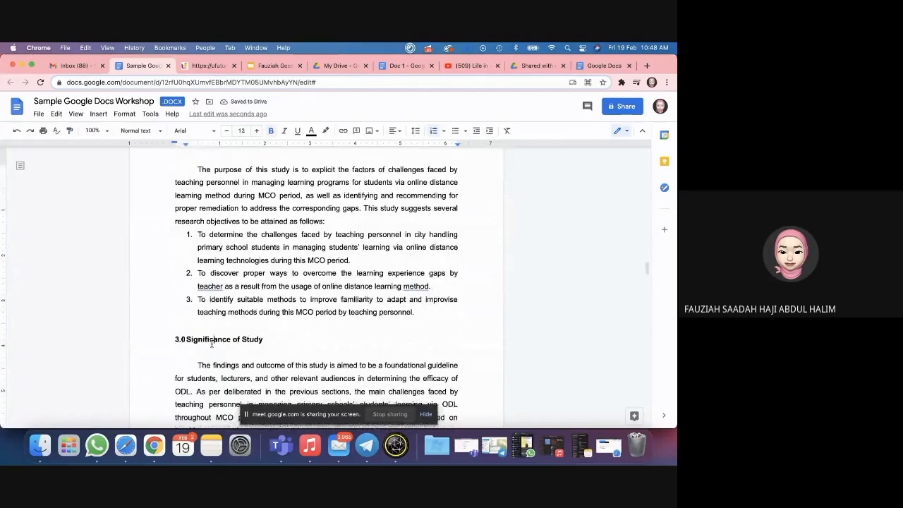
double_click(208, 339)
click(70, 131)
mouse_move(171, 337)
mouse_down()
mouse_move(240, 336)
mouse_move(231, 338)
mouse_up()
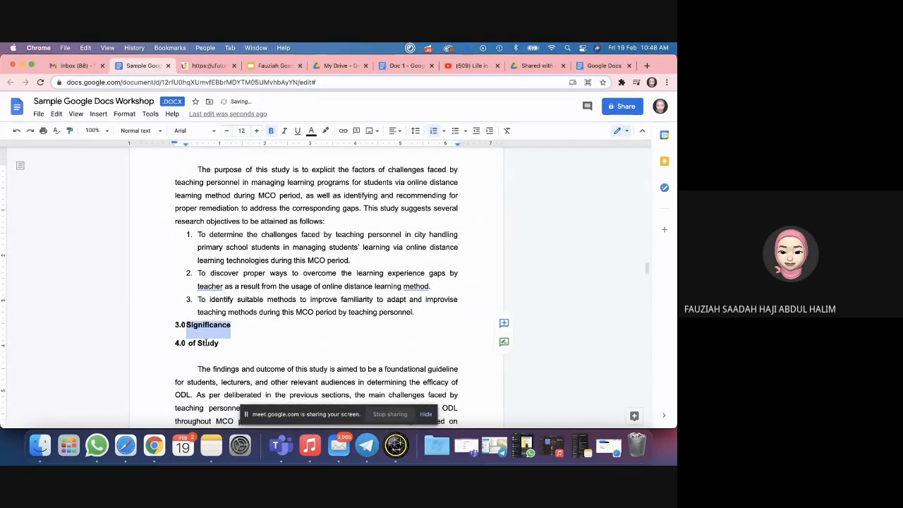
key(super+z)
key(shift+End)
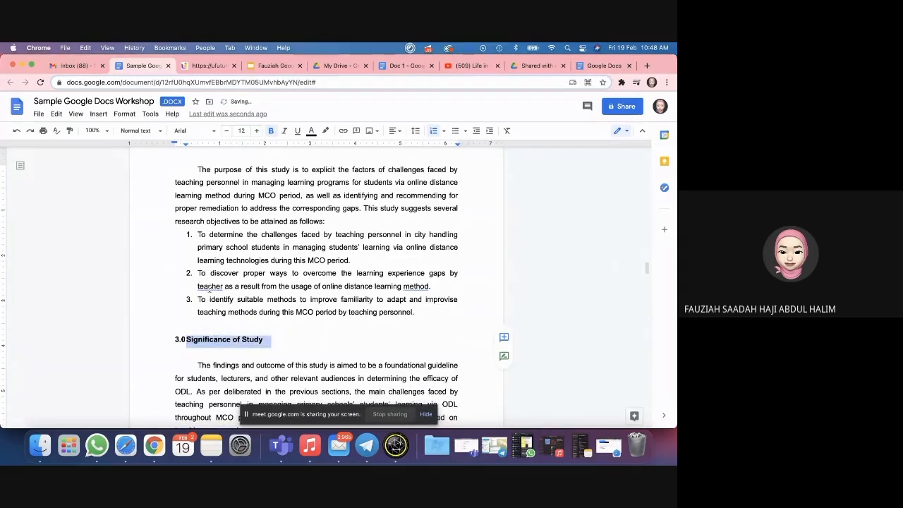
scroll(224, 211, up, 5)
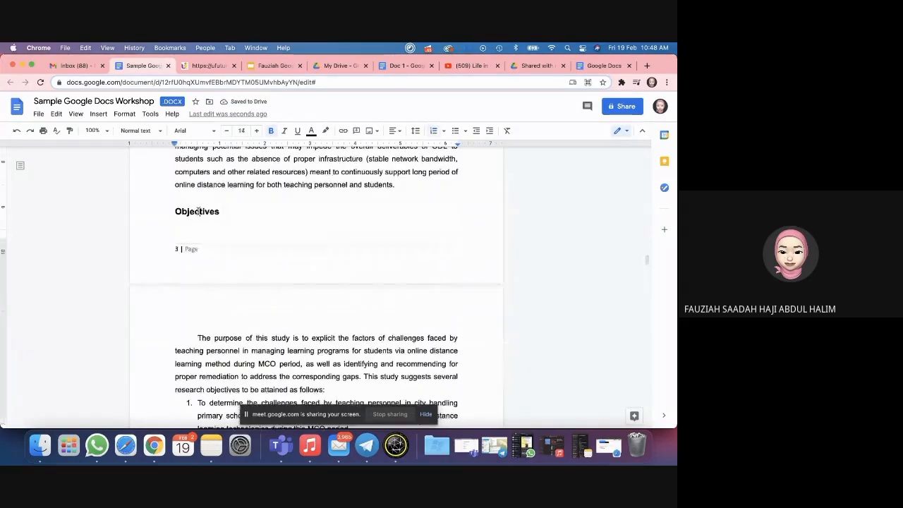
double_click(199, 211)
click(174, 203)
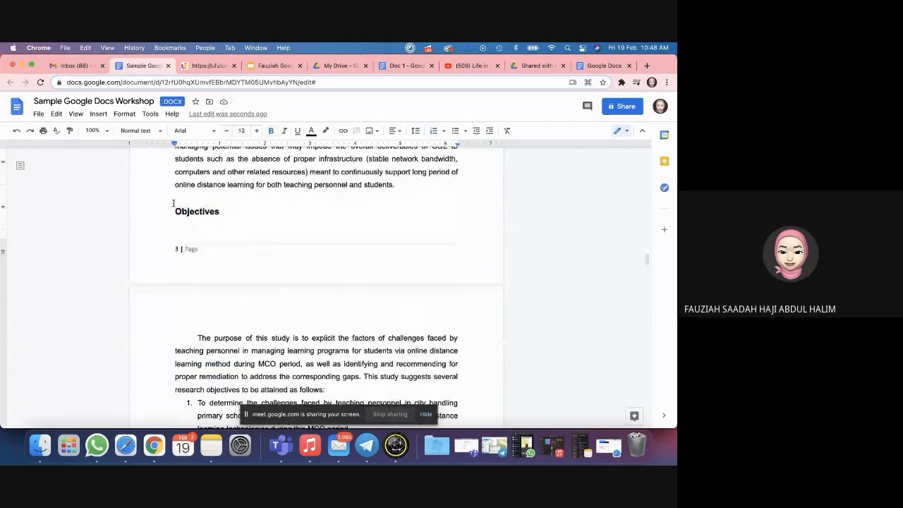
key(super+z)
click(244, 205)
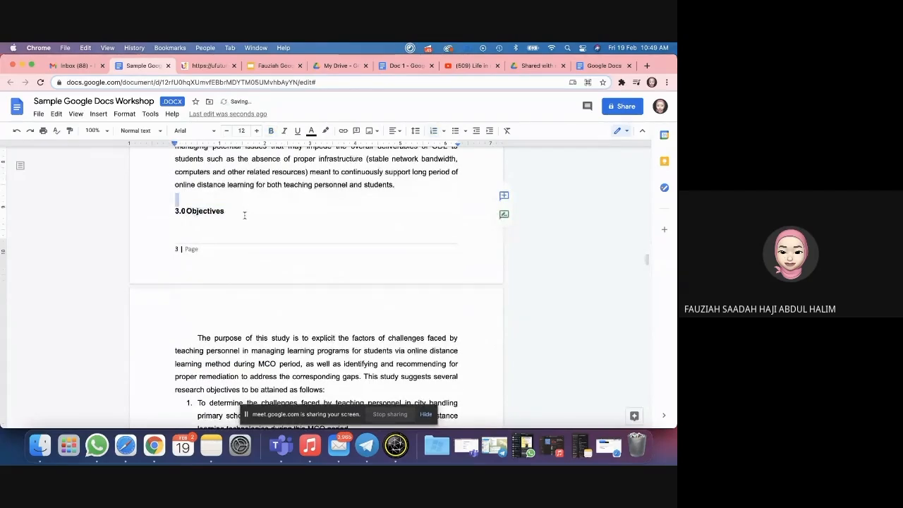
Step: Paint the 2.0 Problem statement heading style onto 3.0 Objectives, Significance of Study and Limitations of Study
scroll(245, 215, up, 10)
click(205, 213)
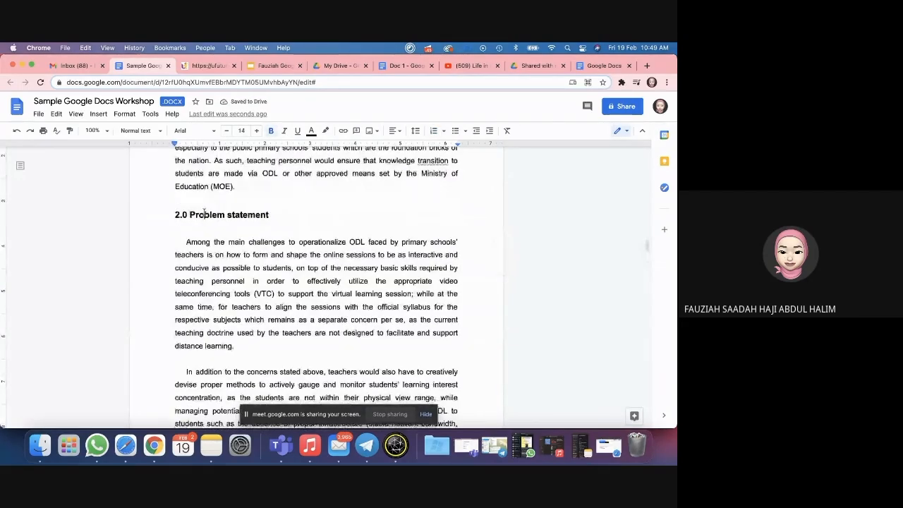
drag(277, 215, 169, 213)
click(71, 132)
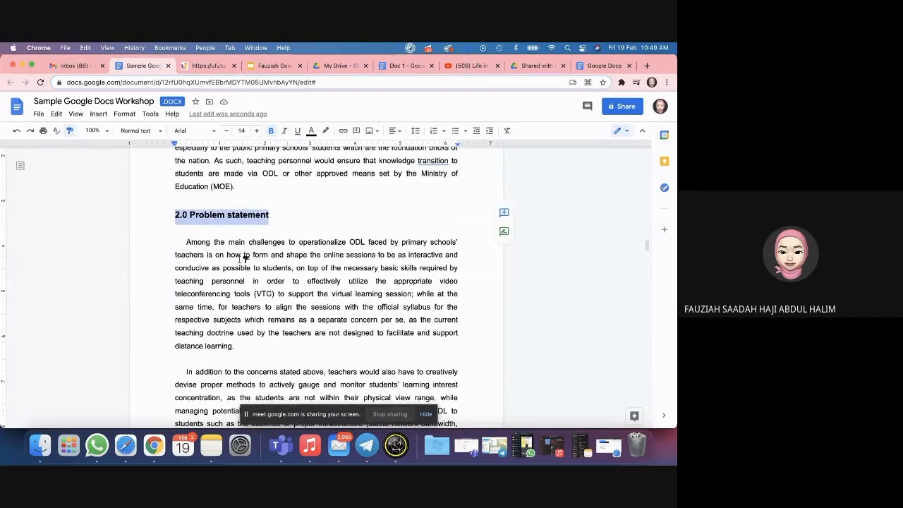
scroll(245, 258, down, 5)
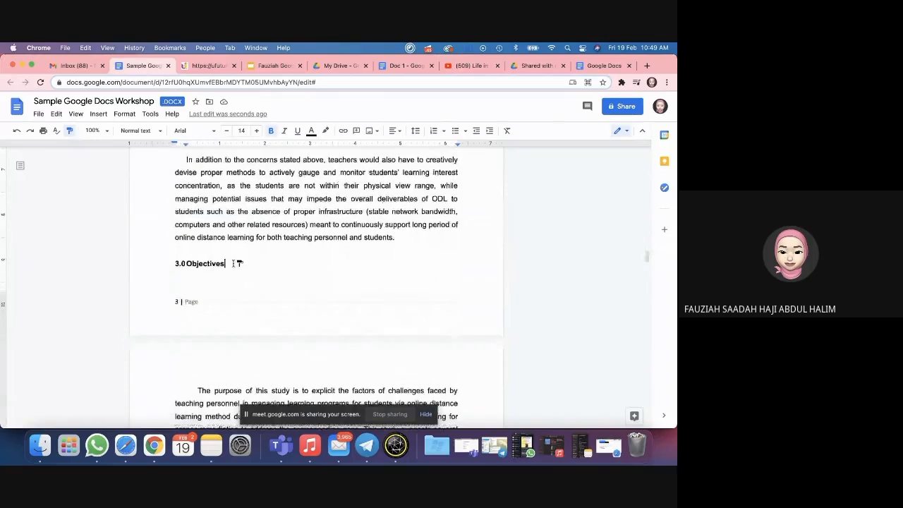
drag(235, 263, 175, 263)
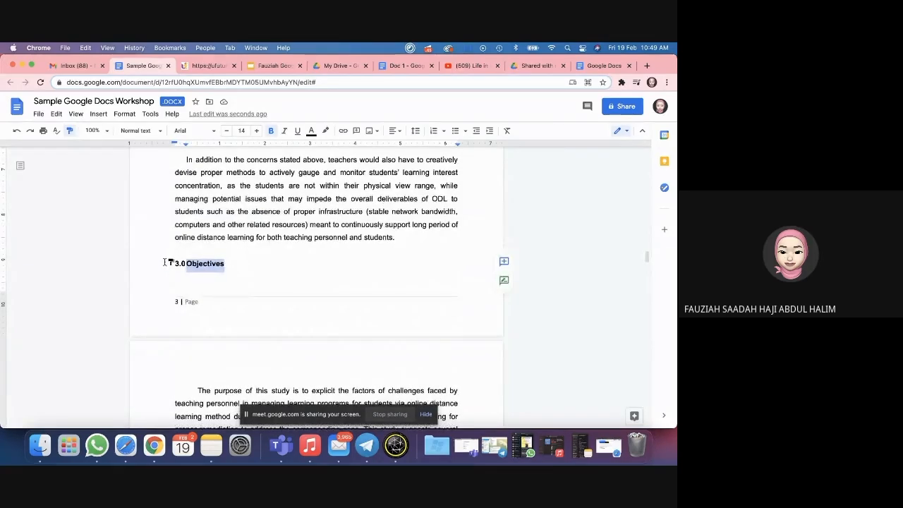
scroll(247, 301, down, 10)
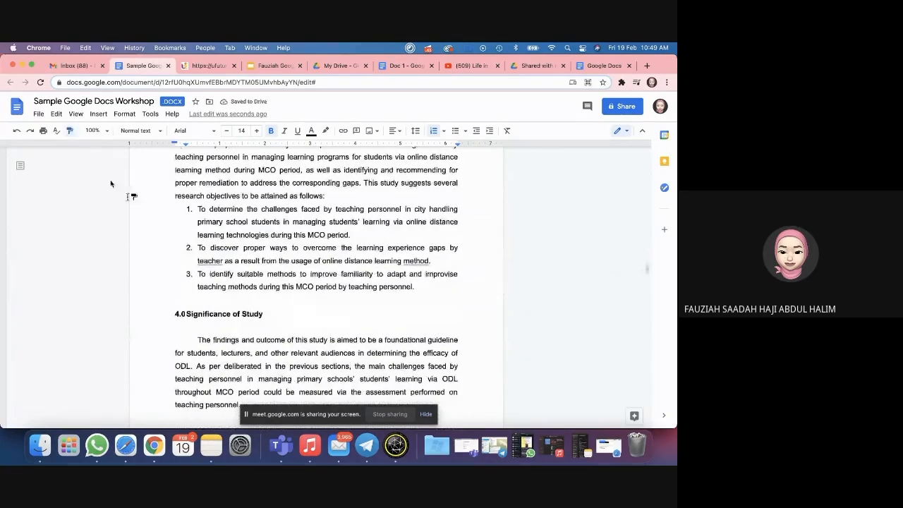
drag(282, 317, 149, 314)
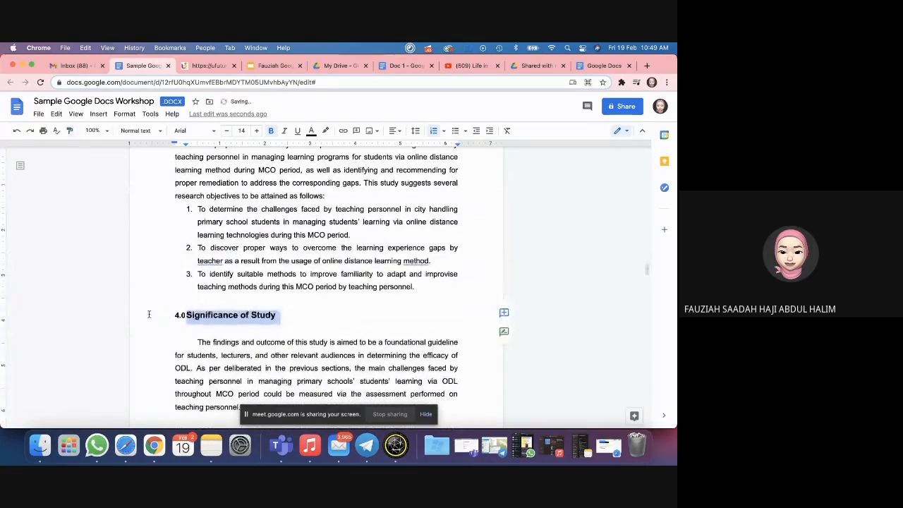
scroll(271, 284, down, 10)
drag(260, 268, 162, 268)
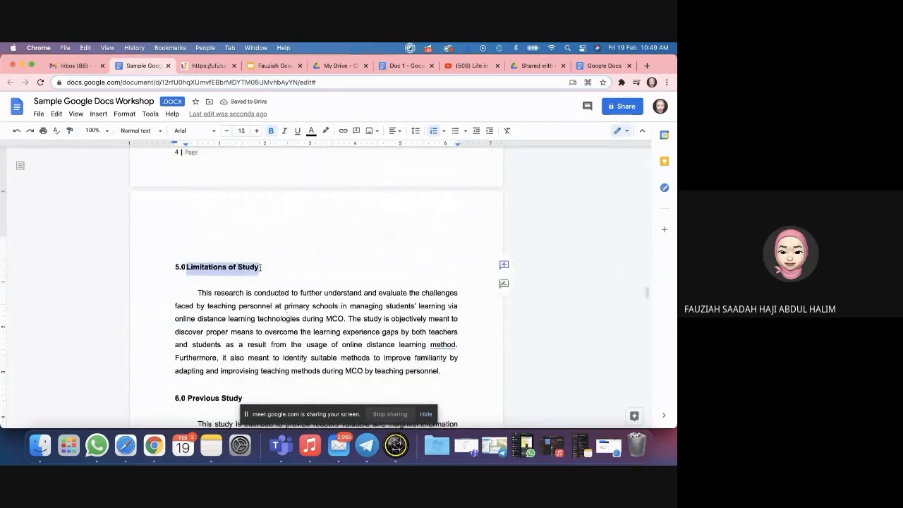
click(261, 267)
Step: Reselect the Significance of Study heading and drag across the Limitations of Study heading again
scroll(269, 265, up, 5)
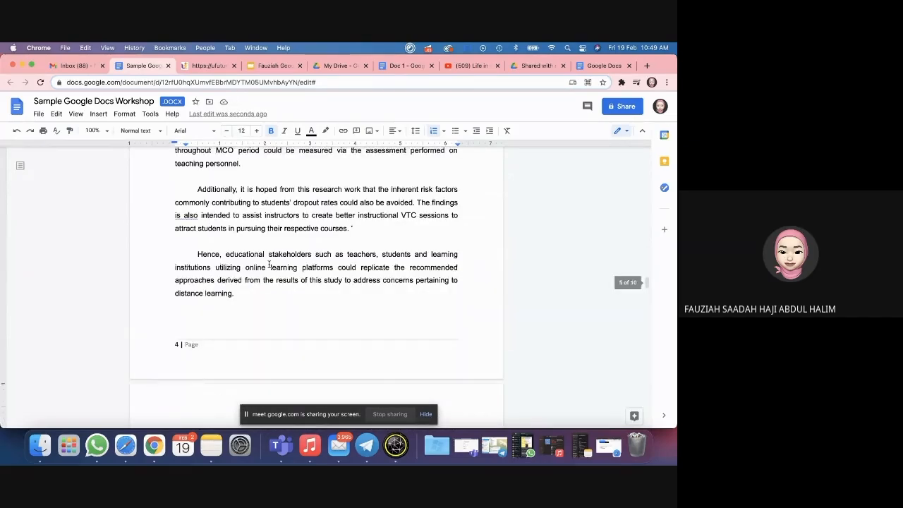
scroll(269, 265, up, 3)
click(282, 254)
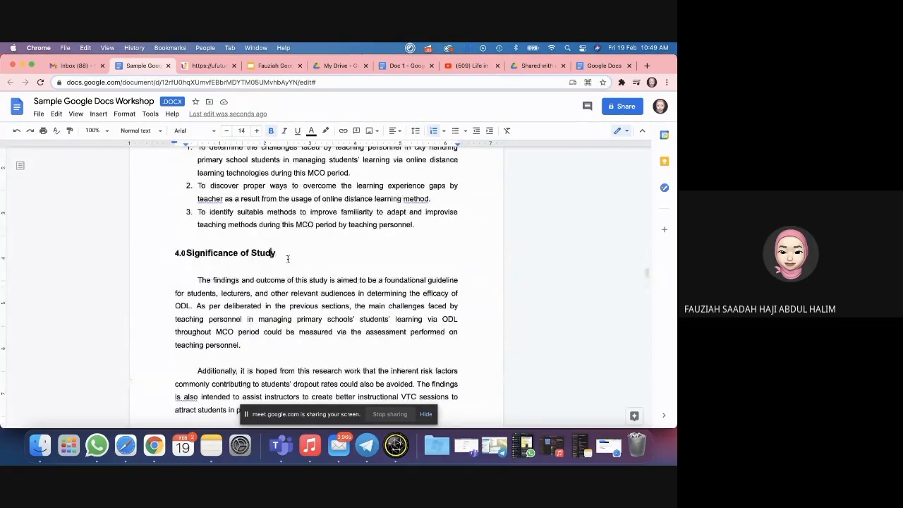
drag(278, 252, 185, 253)
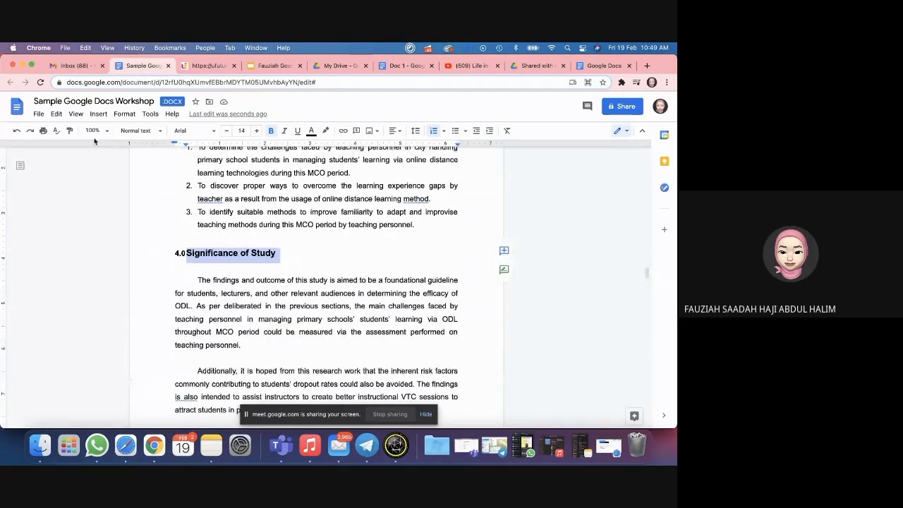
scroll(215, 299, down, 10)
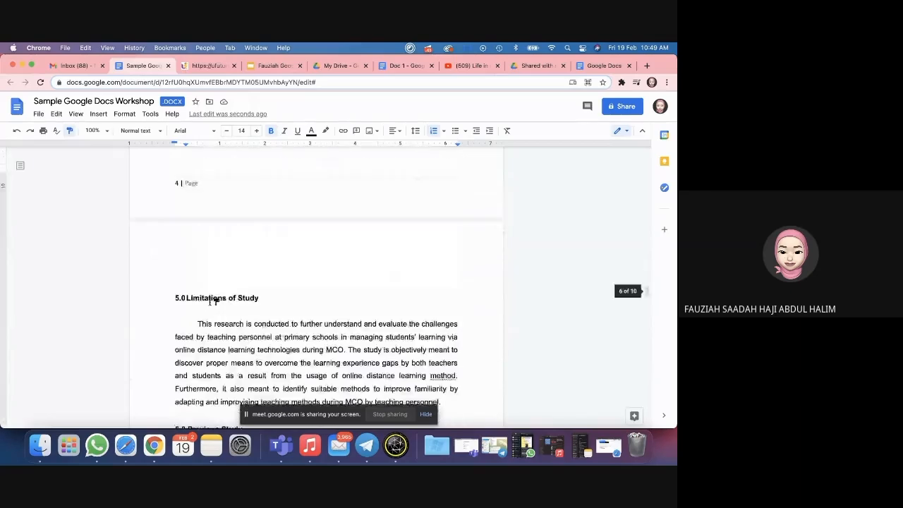
drag(272, 276, 153, 278)
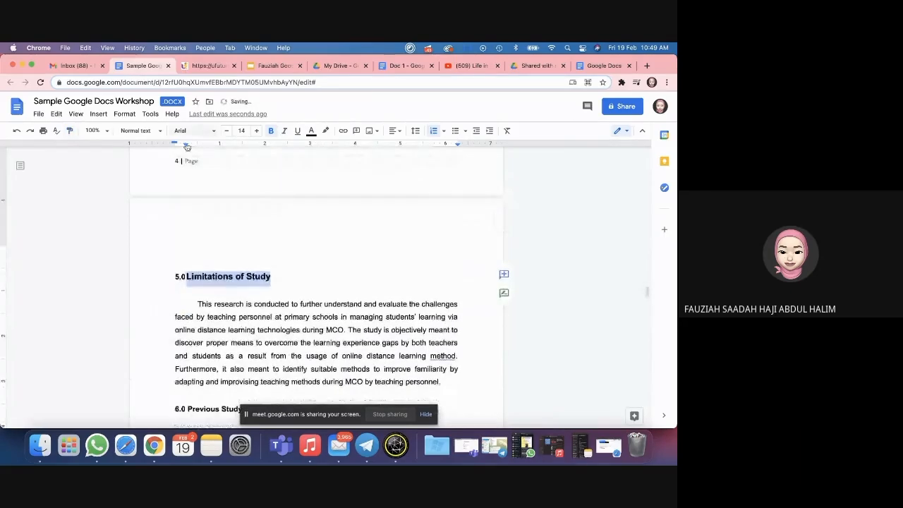
scroll(241, 236, up, 10)
scroll(242, 238, up, 15)
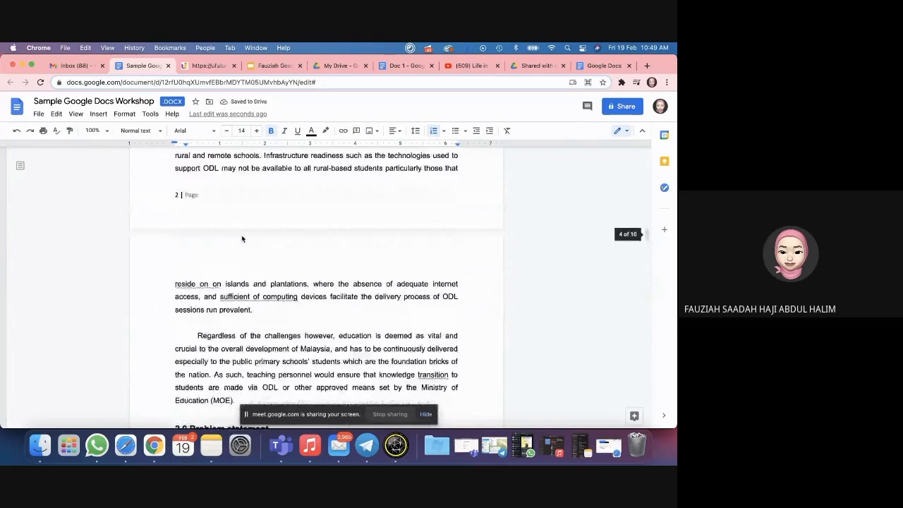
scroll(242, 236, up, 10)
Step: Refresh the table of contents from its 1.0 Introduction entry so it shows page 2
click(231, 239)
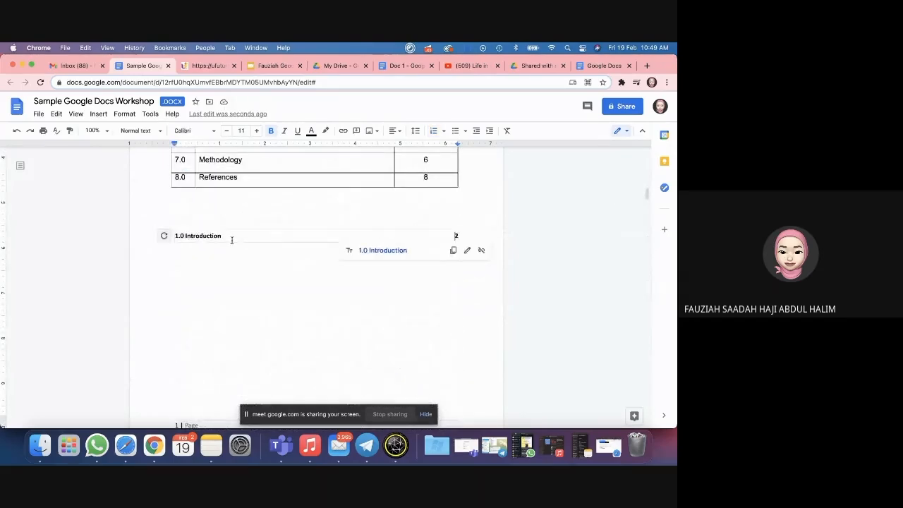
scroll(208, 311, down, 5)
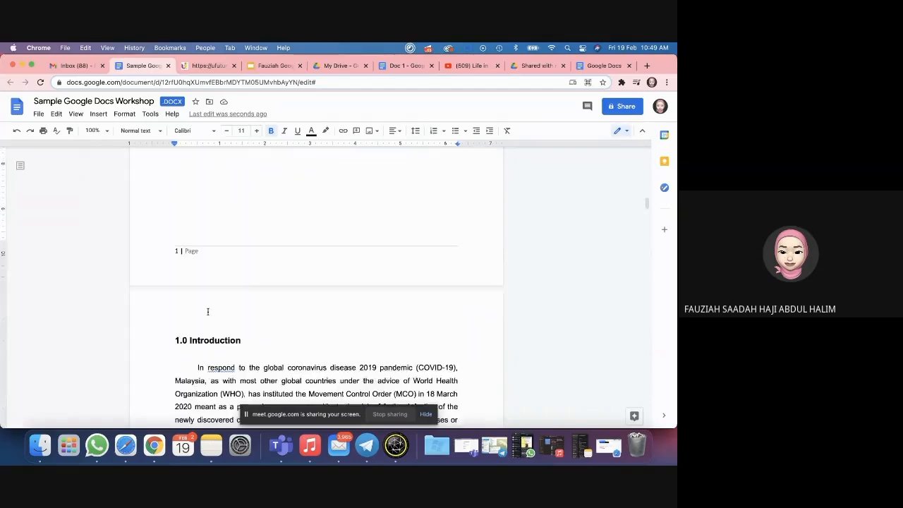
scroll(208, 311, up, 2)
scroll(207, 311, up, 2)
scroll(207, 311, down, 2)
scroll(208, 311, up, 2)
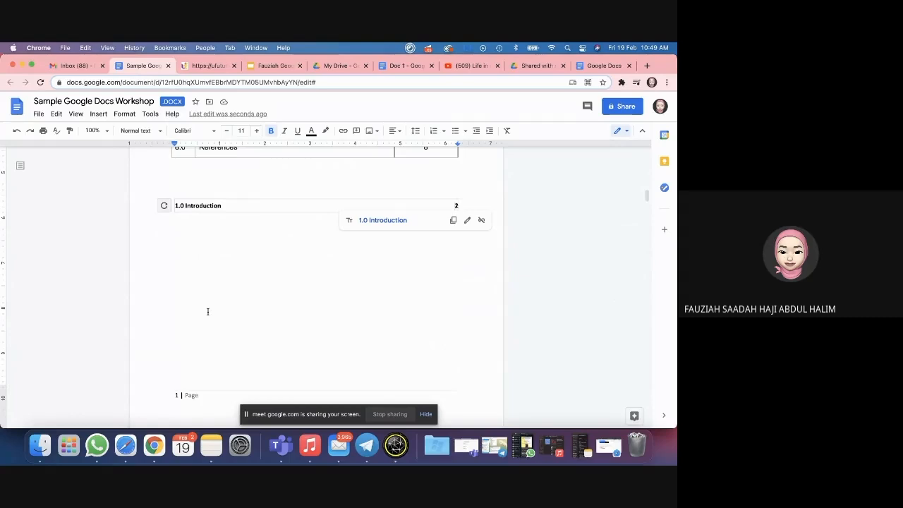
click(163, 205)
click(183, 206)
click(165, 206)
click(194, 206)
scroll(194, 207, down, 1)
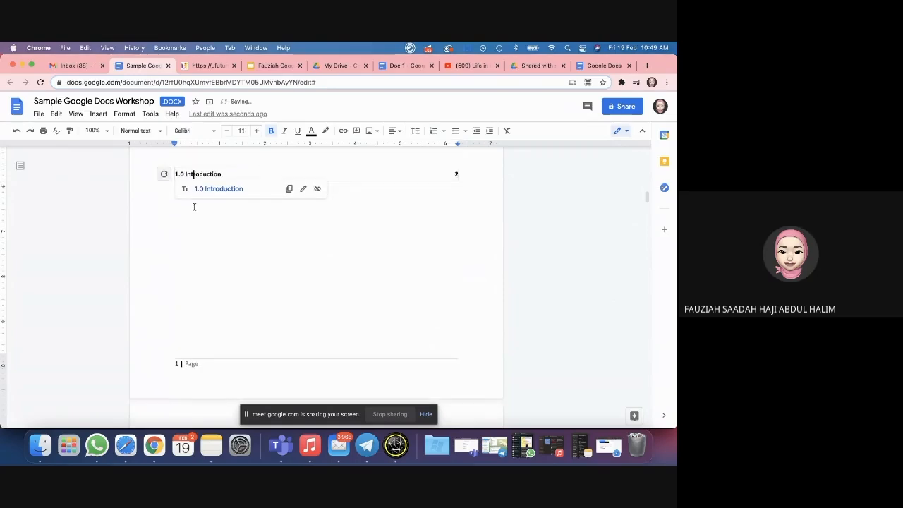
click(164, 173)
scroll(215, 216, down, 15)
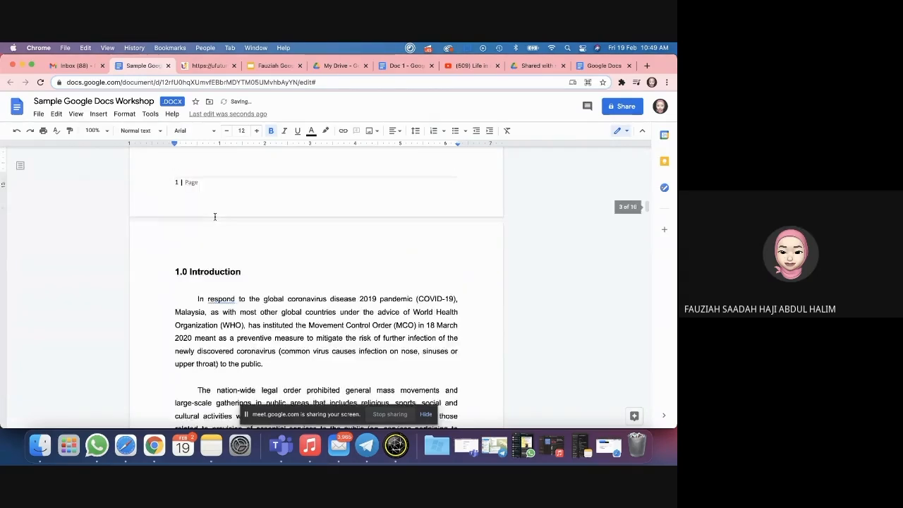
scroll(215, 215, down, 10)
Step: Set the 2.0 Problem statement line to Heading 2
click(205, 281)
triple_click(205, 281)
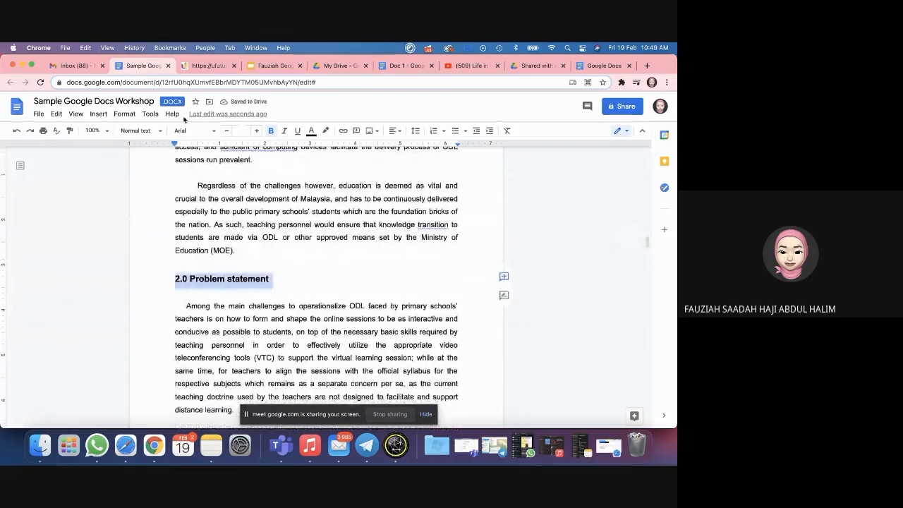
click(160, 132)
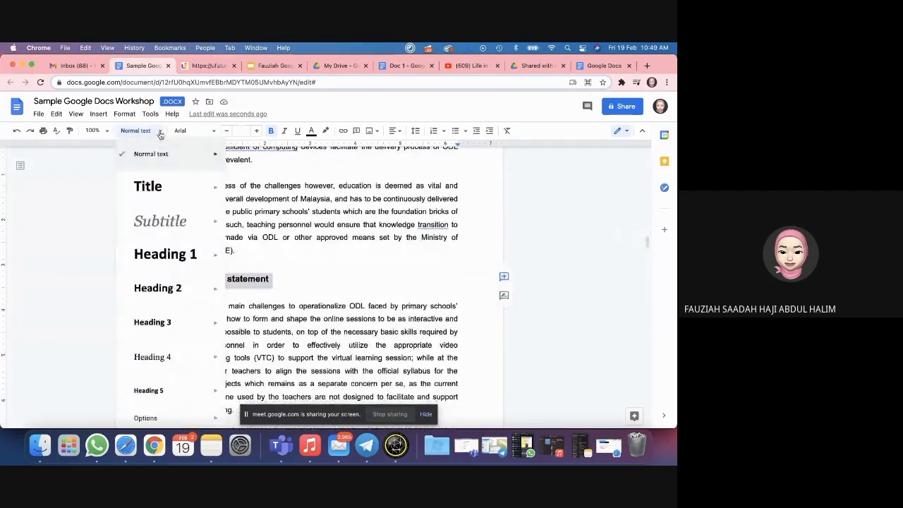
click(167, 289)
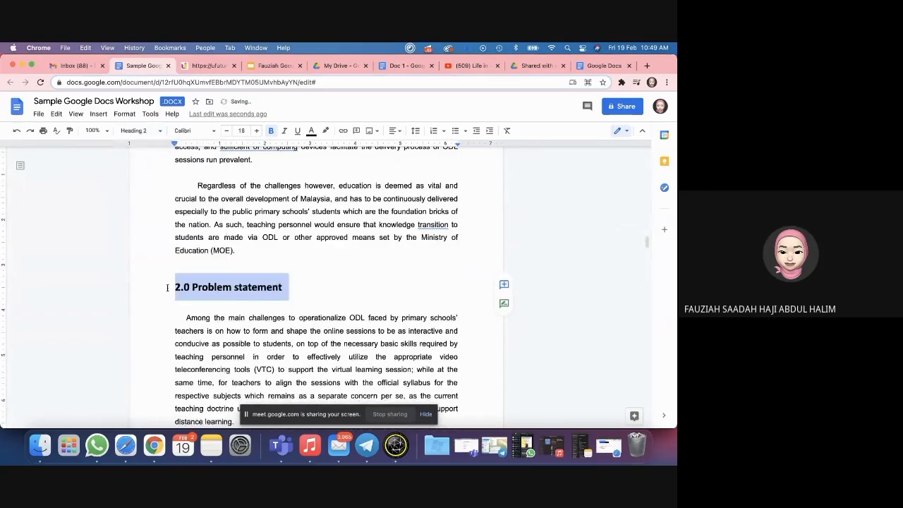
Step: Paint the 1.0 Introduction heading's bold Arial 14 formatting onto 2.0 Problem statement
scroll(227, 244, up, 10)
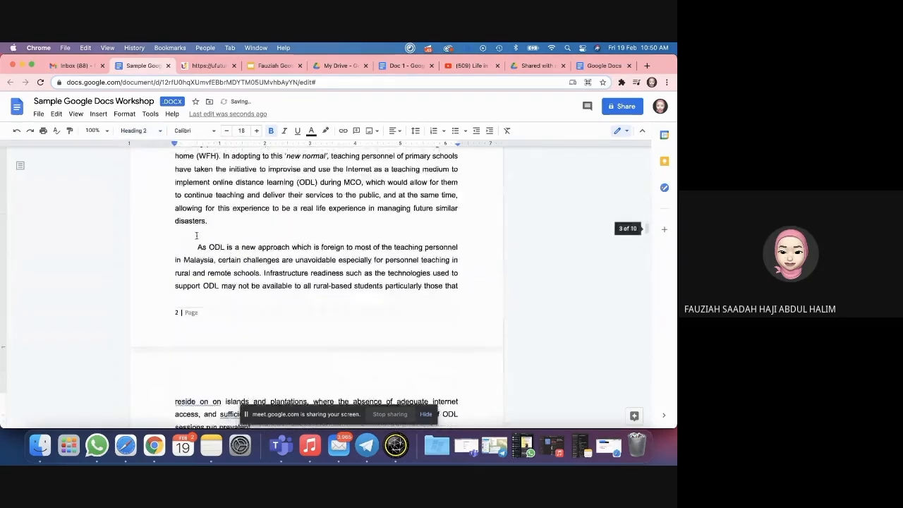
double_click(194, 199)
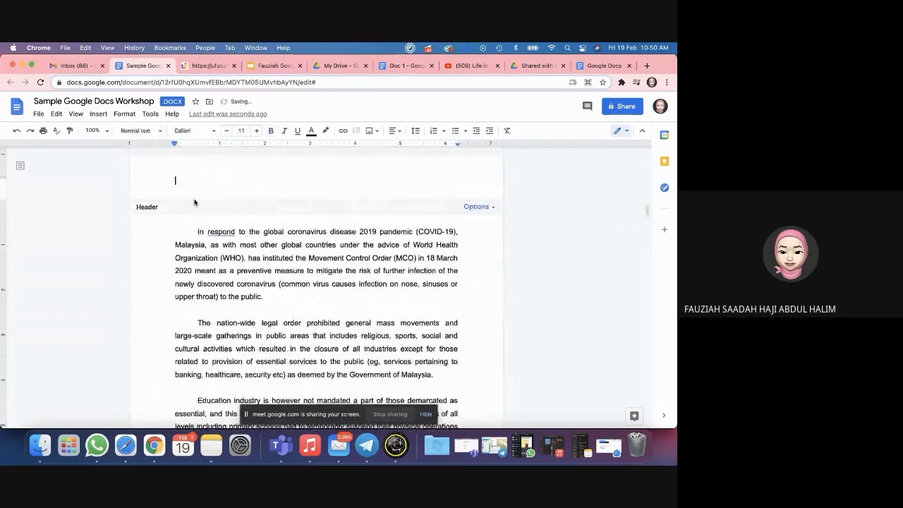
click(265, 271)
drag(243, 205, 141, 169)
click(70, 133)
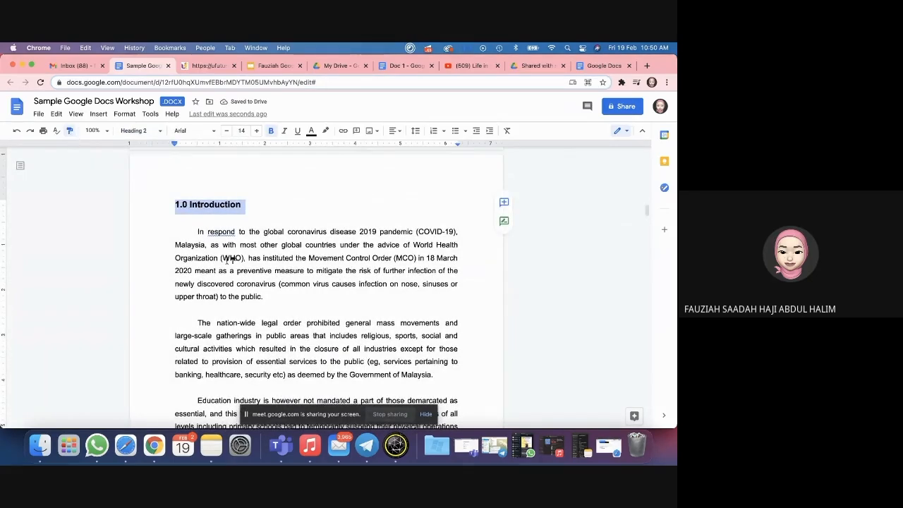
scroll(229, 259, down, 15)
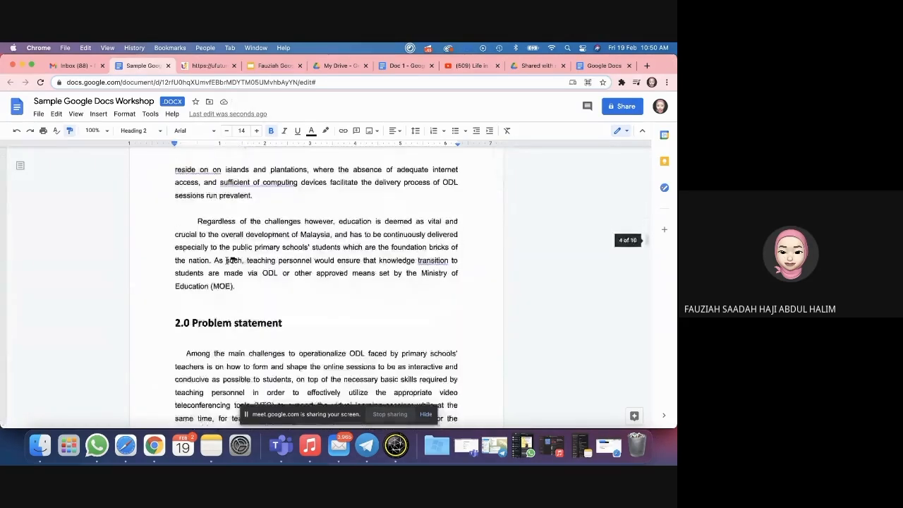
drag(294, 313, 162, 315)
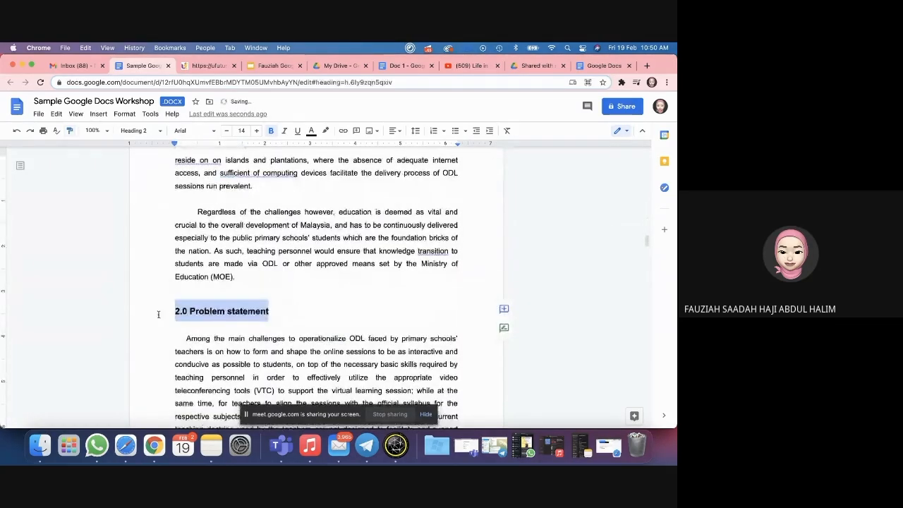
Step: Paste a 2.0 Problem statement line below the 1.0 Introduction contents entry
click(206, 267)
scroll(207, 266, up, 12)
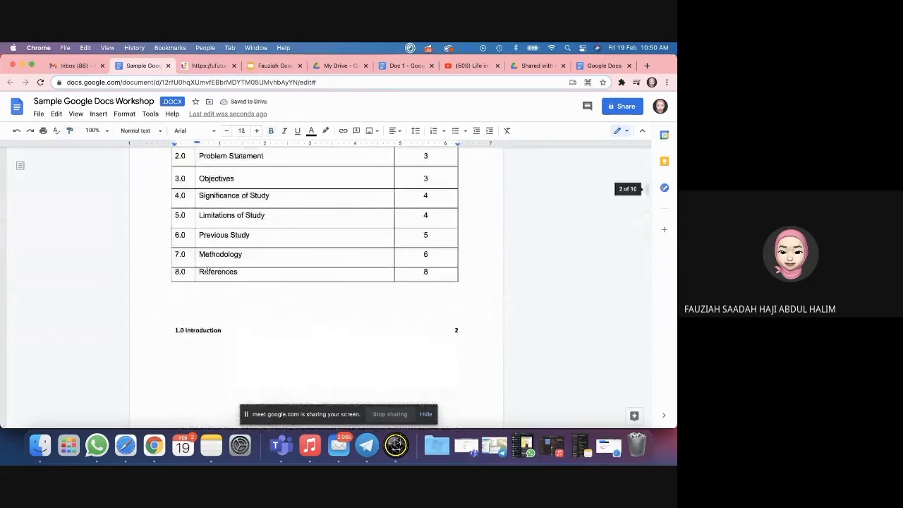
scroll(205, 270, down, 2)
click(204, 271)
text(2.0 Problem statement	3)
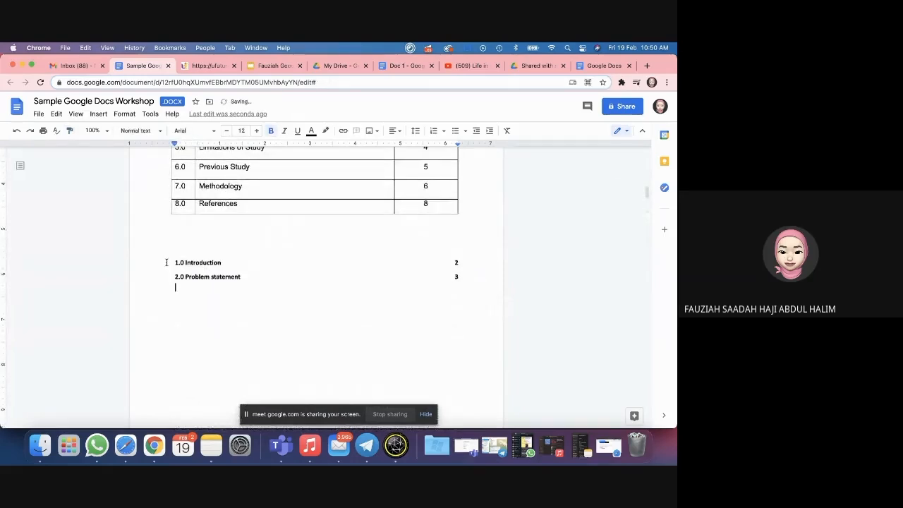
Step: Paint the 1.0 Introduction heading's formatting onto the word Objectives
scroll(216, 290, down, 10)
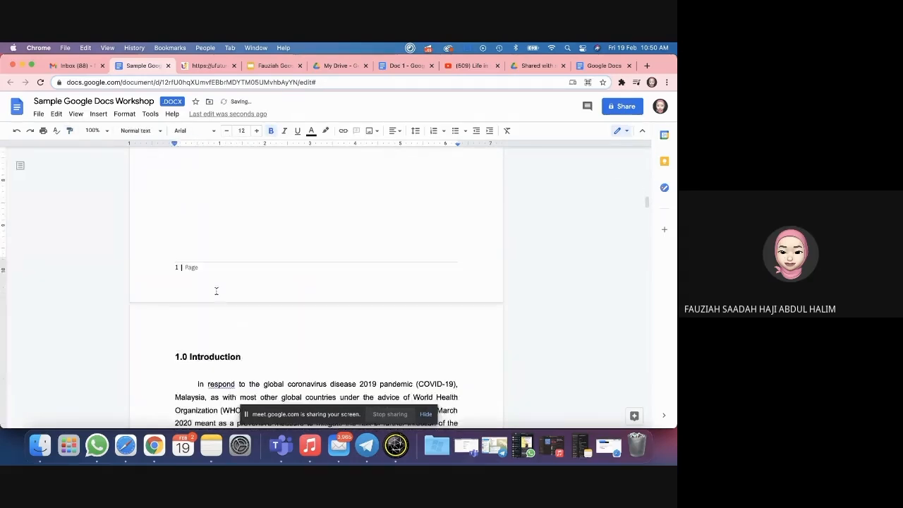
drag(241, 214, 161, 212)
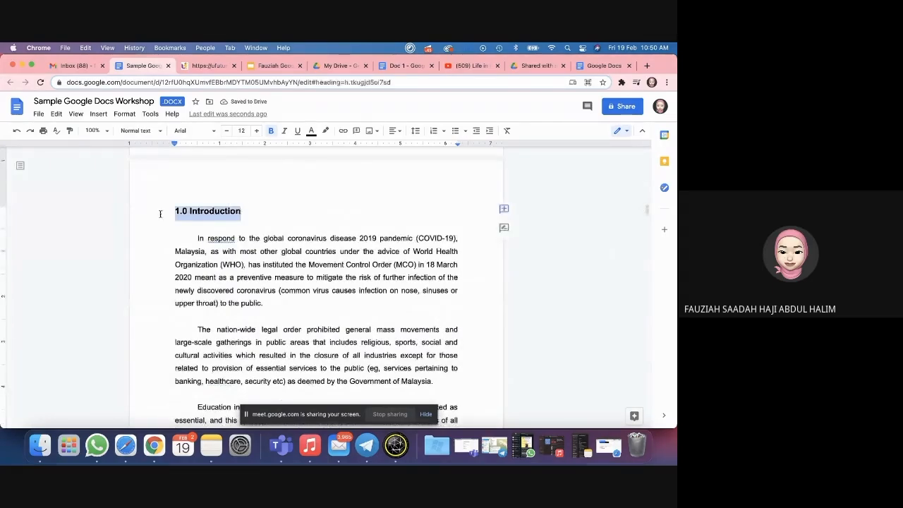
click(68, 132)
scroll(219, 255, down, 15)
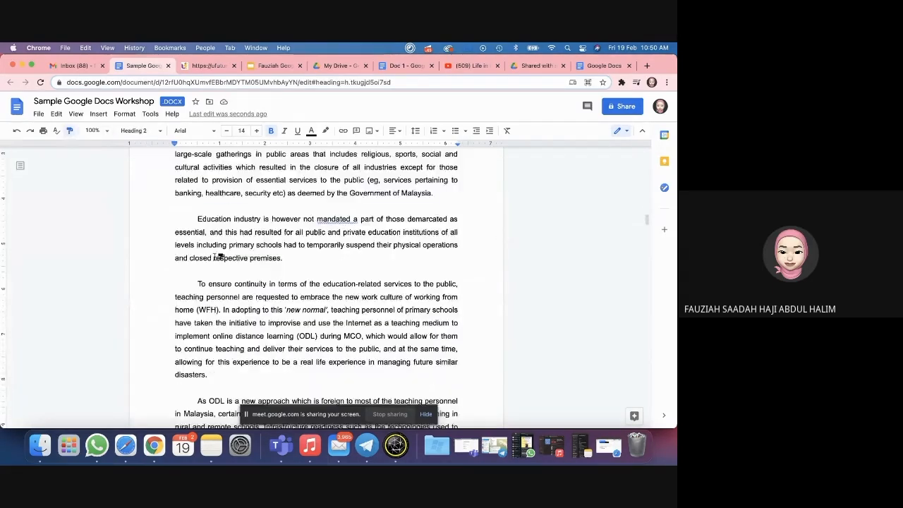
scroll(220, 256, down, 5)
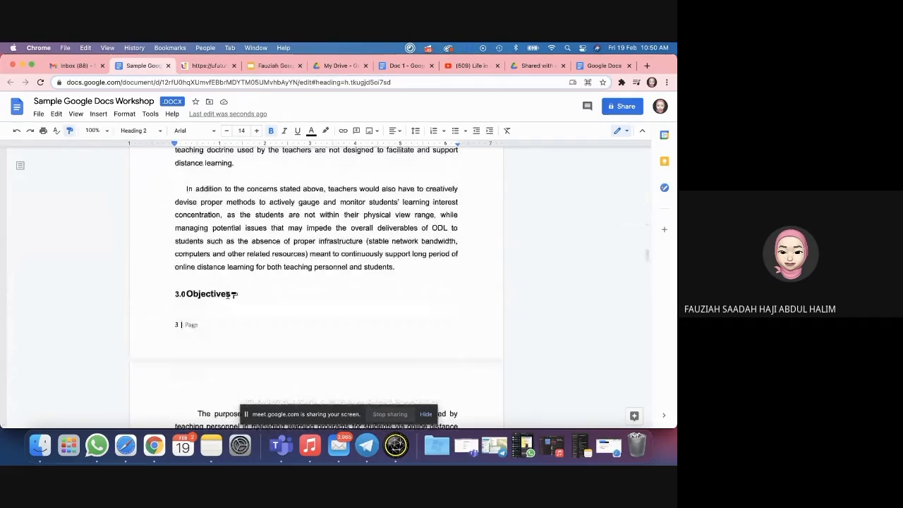
double_click(214, 293)
click(272, 288)
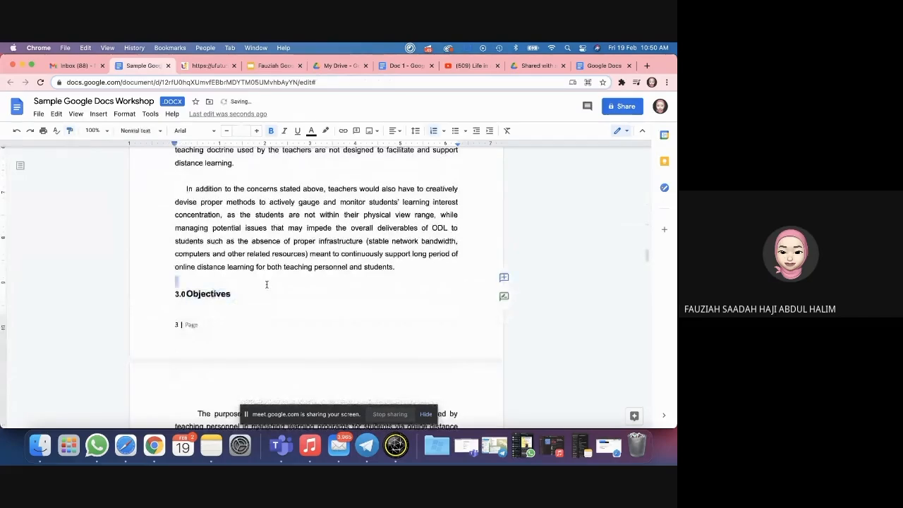
Step: Recopy the 1.0 Introduction format and drag it across the 3.0 Objectives heading
scroll(267, 296, up, 5)
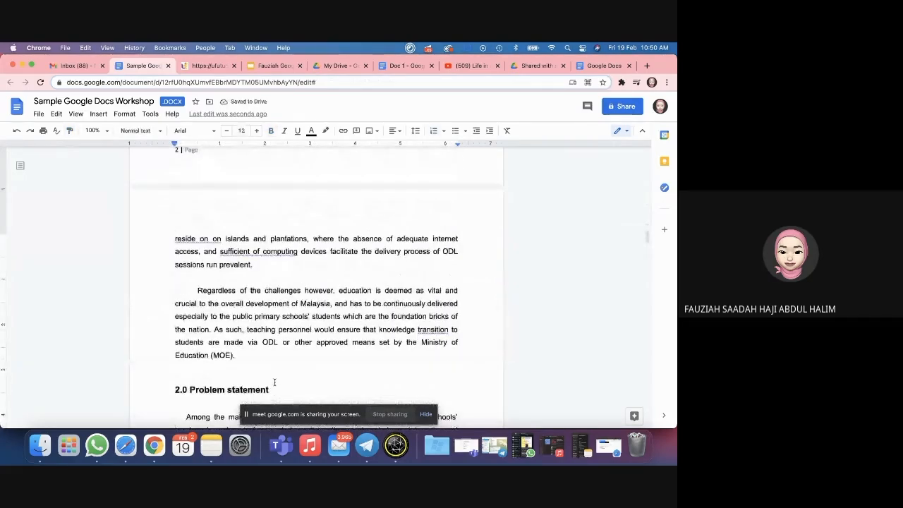
scroll(274, 382, up, 15)
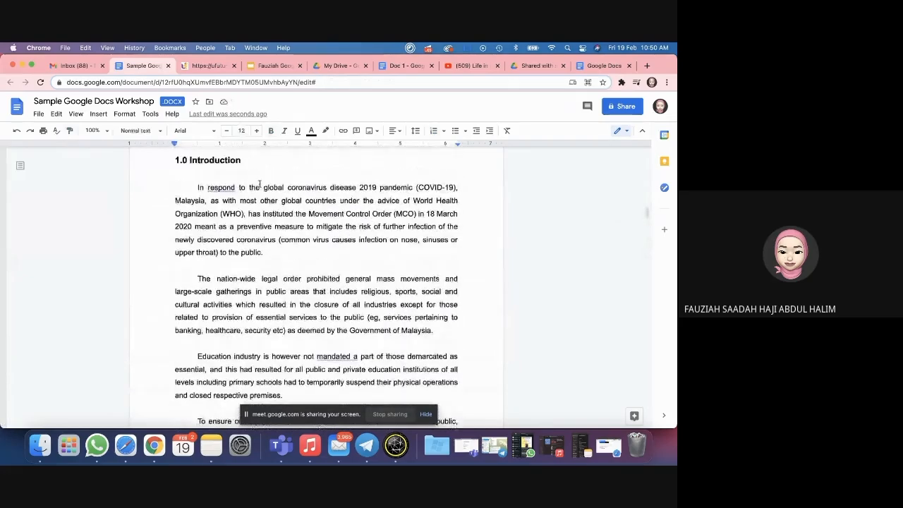
drag(240, 160, 171, 160)
click(70, 130)
scroll(258, 296, down, 15)
scroll(267, 250, down, 10)
mouse_move(239, 195)
mouse_down()
mouse_move(171, 195)
mouse_move(222, 194)
mouse_up()
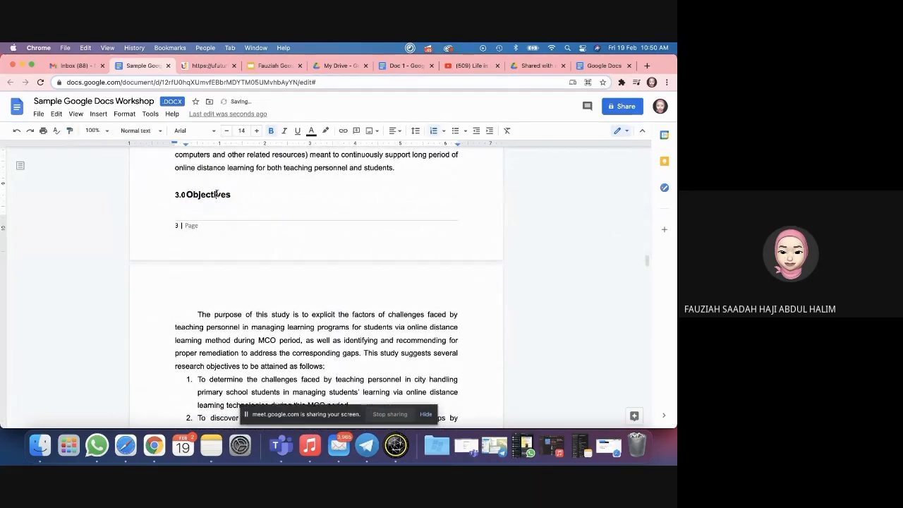
Step: Make Objectives a Heading 2 in Arial, size 14
double_click(217, 194)
click(152, 131)
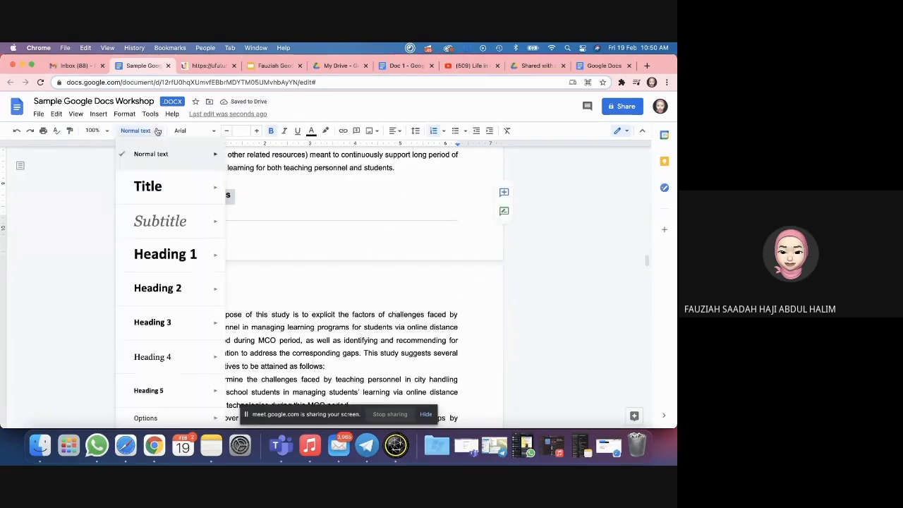
click(176, 288)
click(197, 130)
click(192, 183)
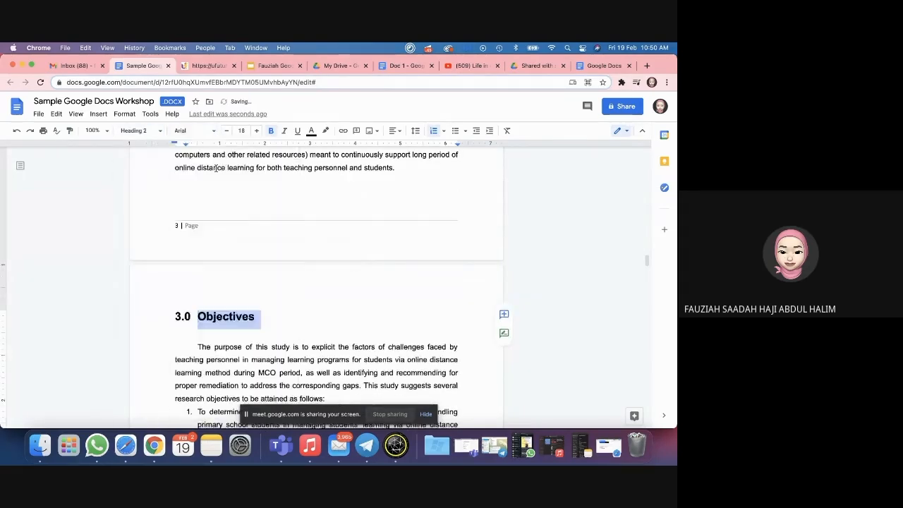
click(242, 130)
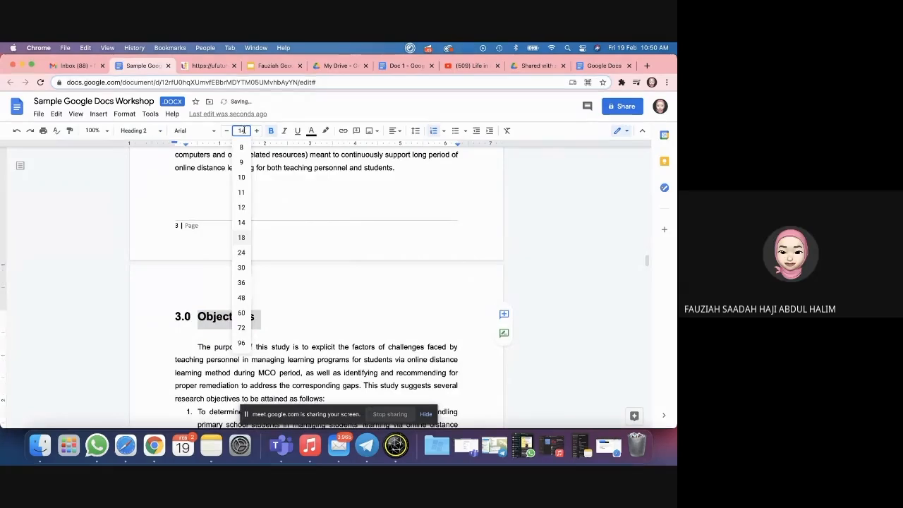
click(241, 222)
Step: Update the table of contents so it includes the Objectives entry
scroll(280, 282, up, 10)
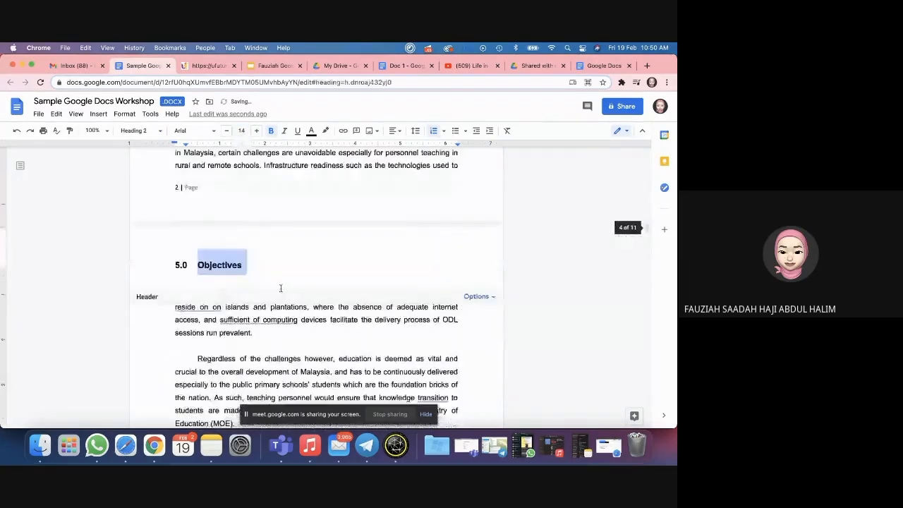
scroll(280, 288, up, 15)
click(205, 246)
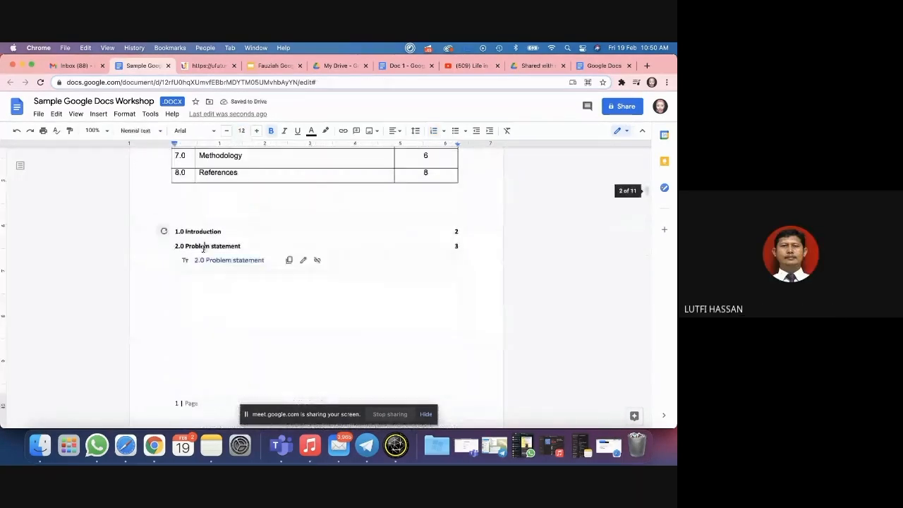
click(163, 230)
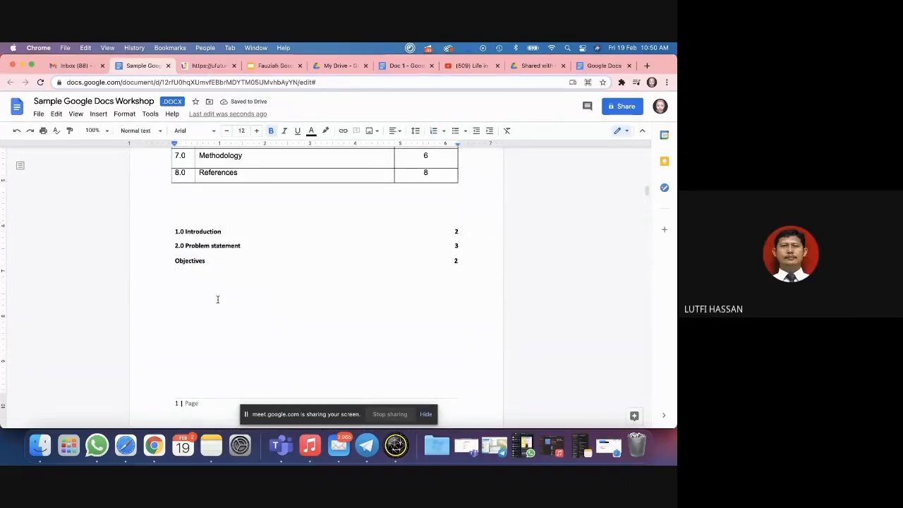
click(173, 261)
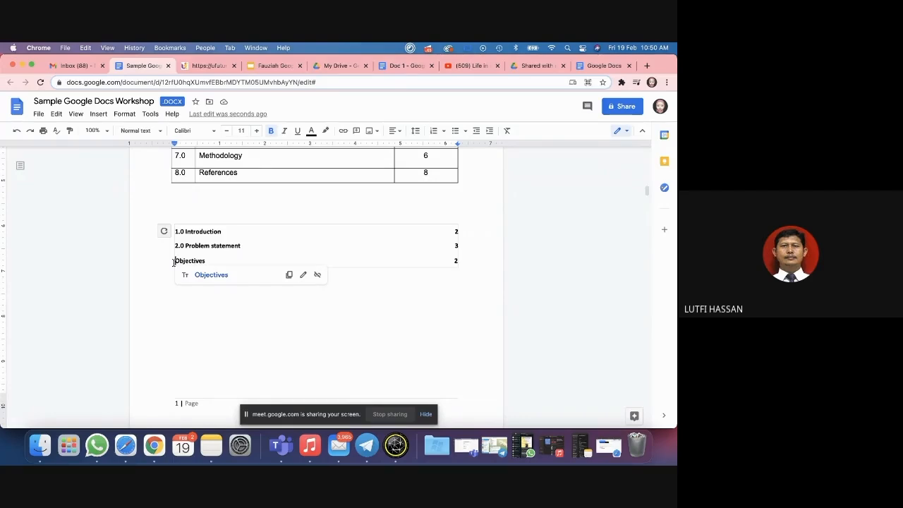
Step: Delete the stray 5.0 Objectives heading line
scroll(192, 308, down, 15)
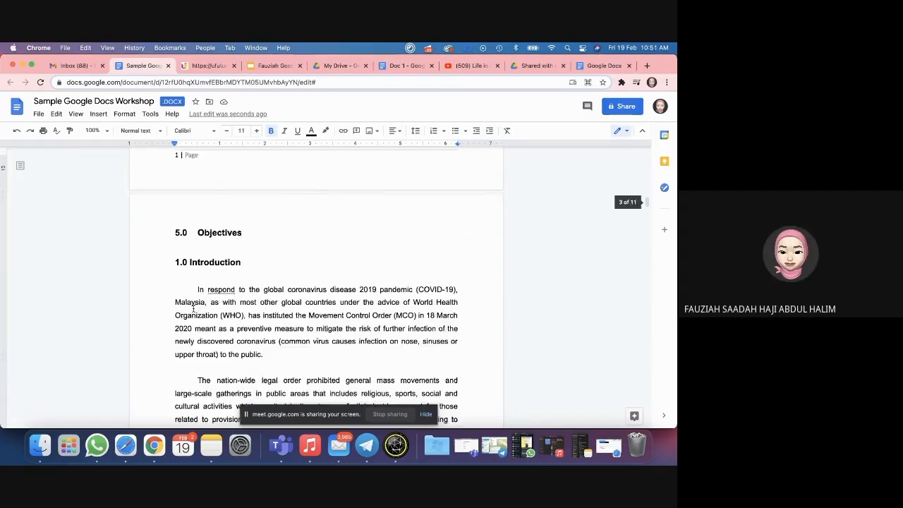
scroll(193, 308, down, 8)
scroll(193, 282, up, 6)
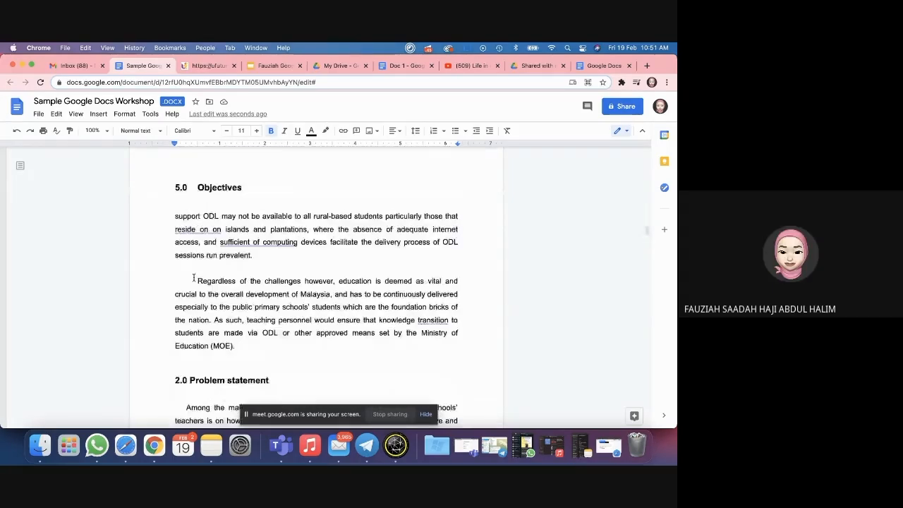
scroll(193, 278, down, 8)
scroll(221, 235, up, 6)
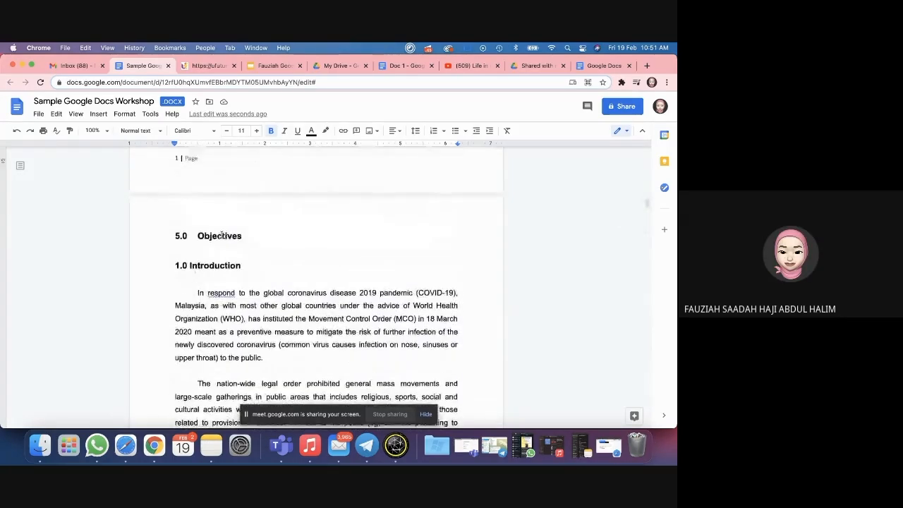
scroll(220, 234, up, 8)
scroll(222, 236, down, 7)
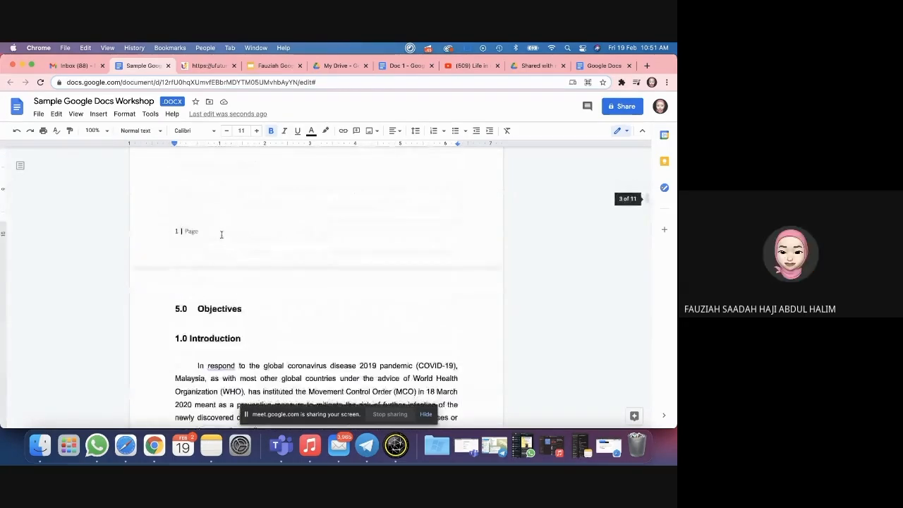
double_click(208, 304)
key(BackSpace)
key(BackSpace)
key(BackSpace)
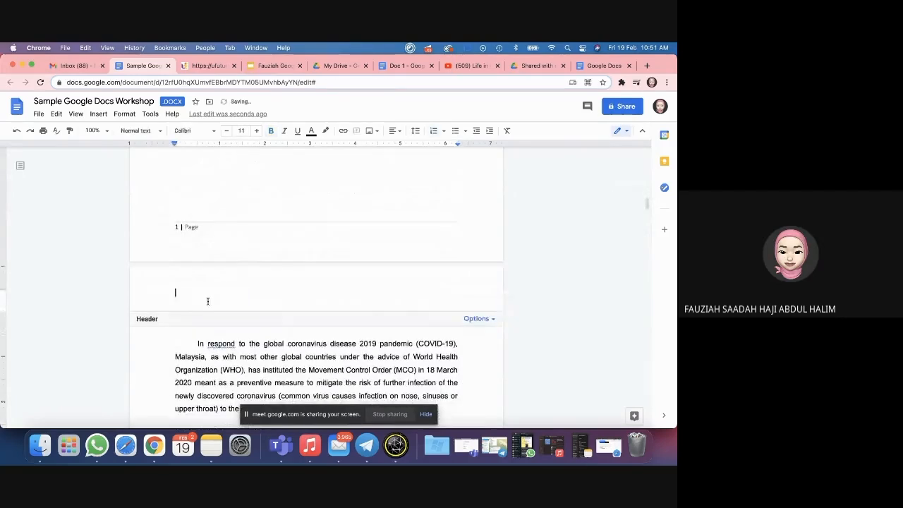
Step: Paint the 1.0 Introduction format onto Significance, Limitations, 6.0 Previous Study and Methodology headings
triple_click(219, 316)
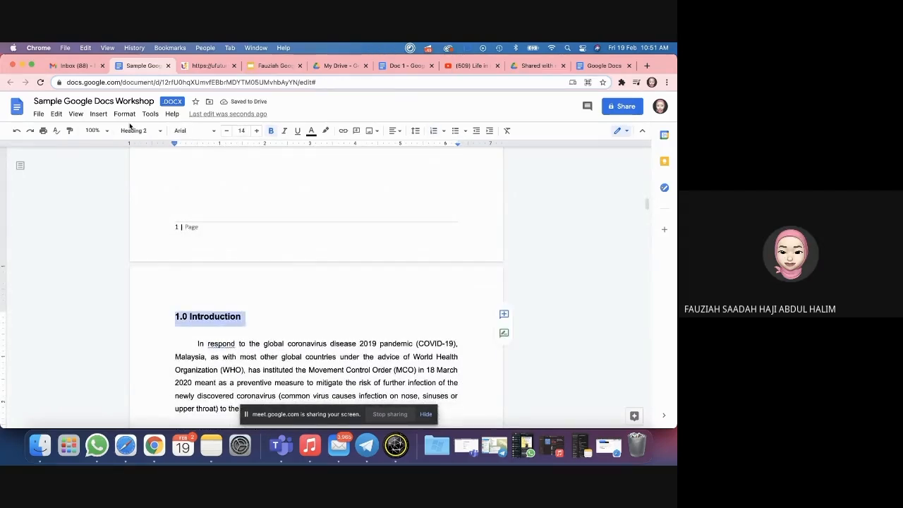
click(67, 132)
scroll(212, 260, down, 10)
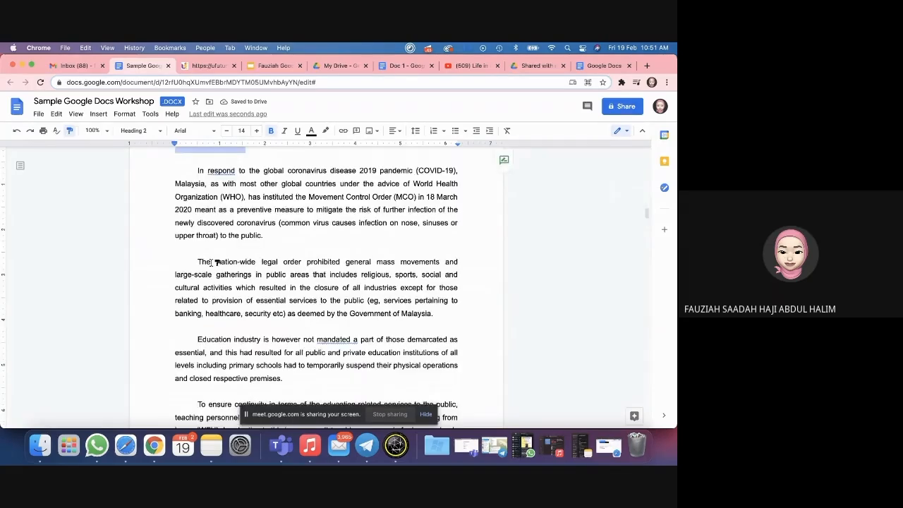
scroll(215, 261, down, 5)
scroll(212, 263, down, 2)
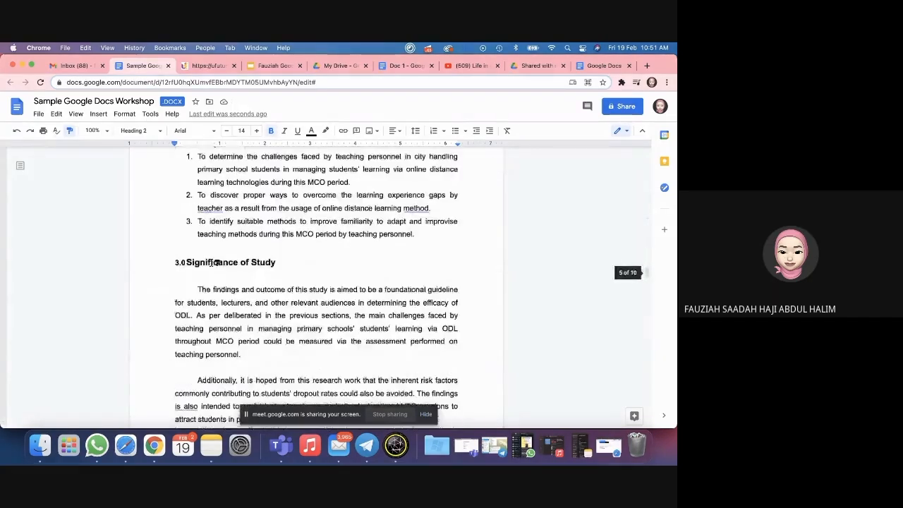
click(226, 264)
scroll(252, 304, down, 5)
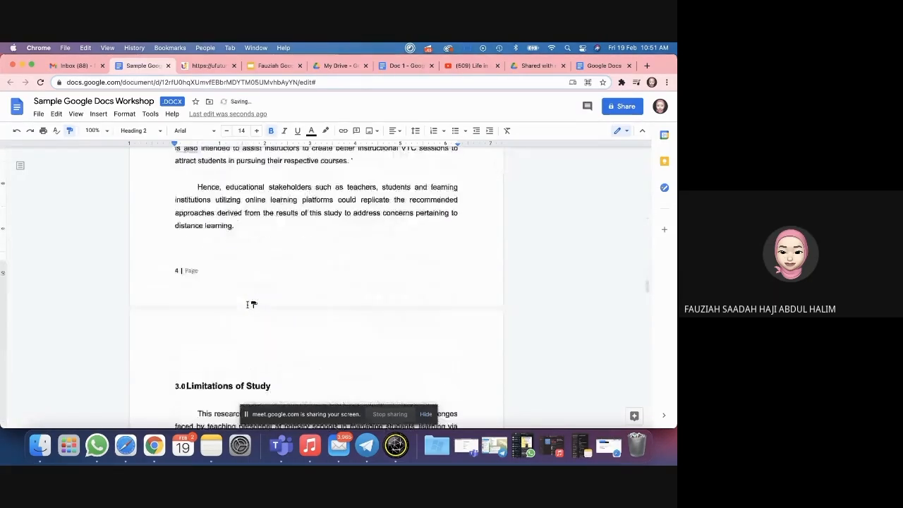
click(222, 213)
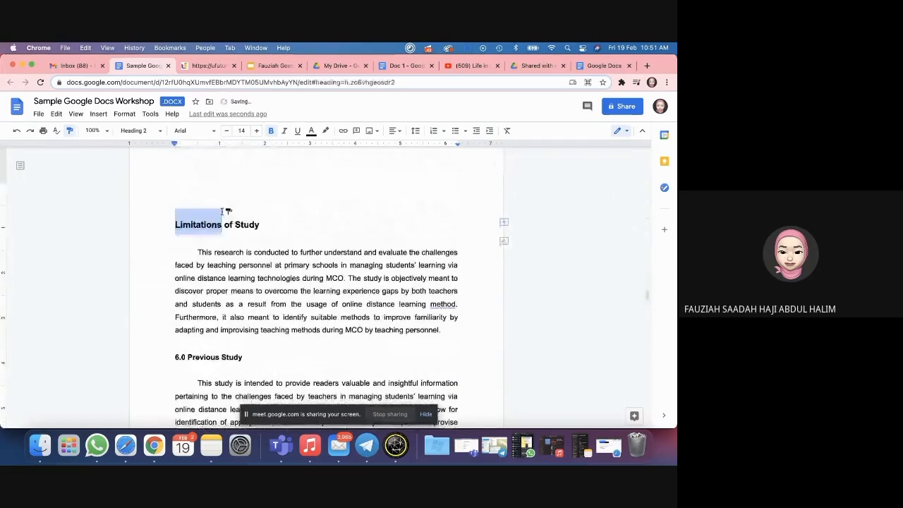
click(214, 356)
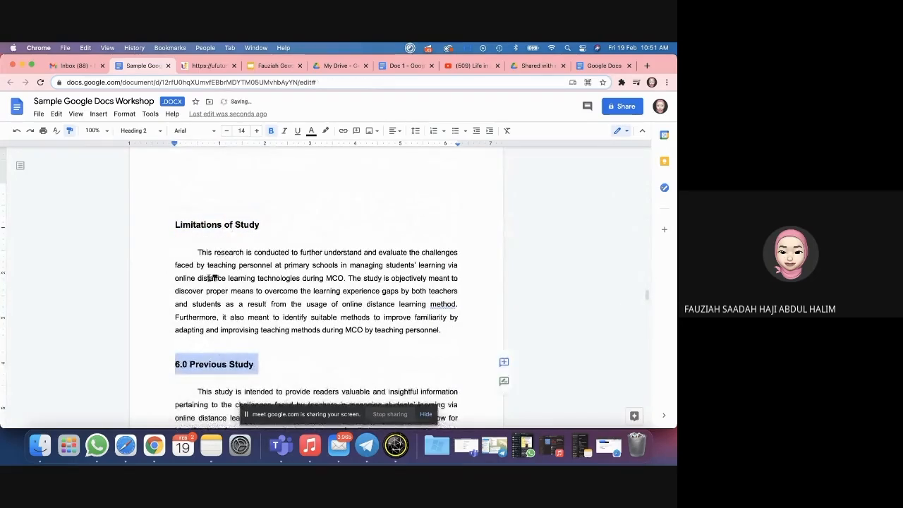
scroll(211, 278, down, 5)
scroll(244, 285, down, 12)
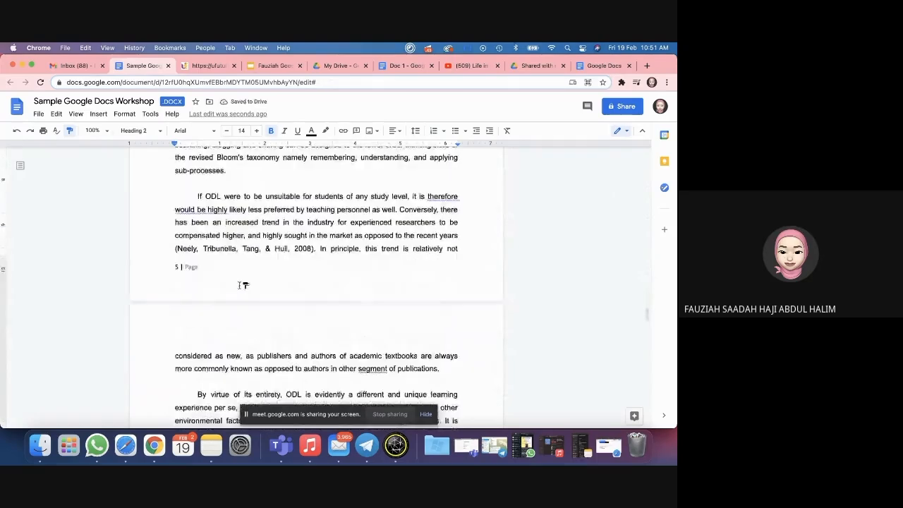
click(226, 271)
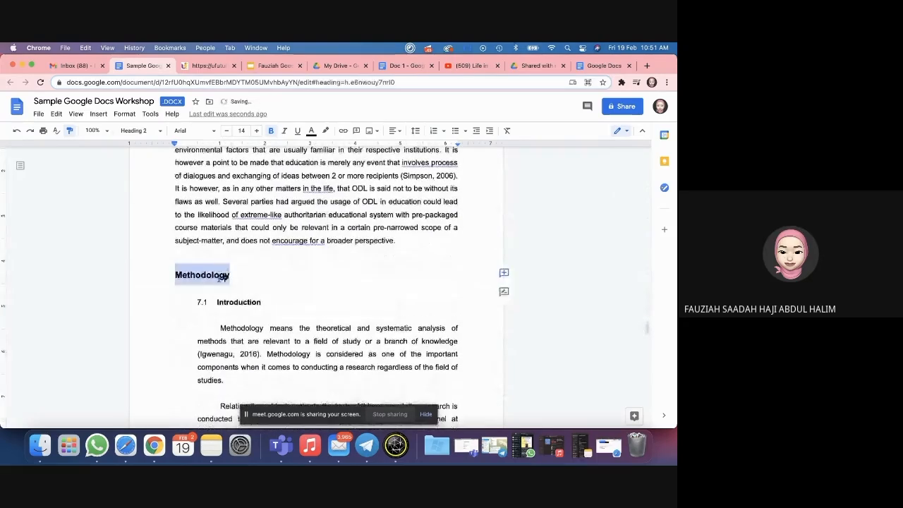
click(247, 275)
Step: Undo the stray heading format on the Hence paragraph and refresh the table of contents
scroll(258, 215, up, 15)
click(255, 216)
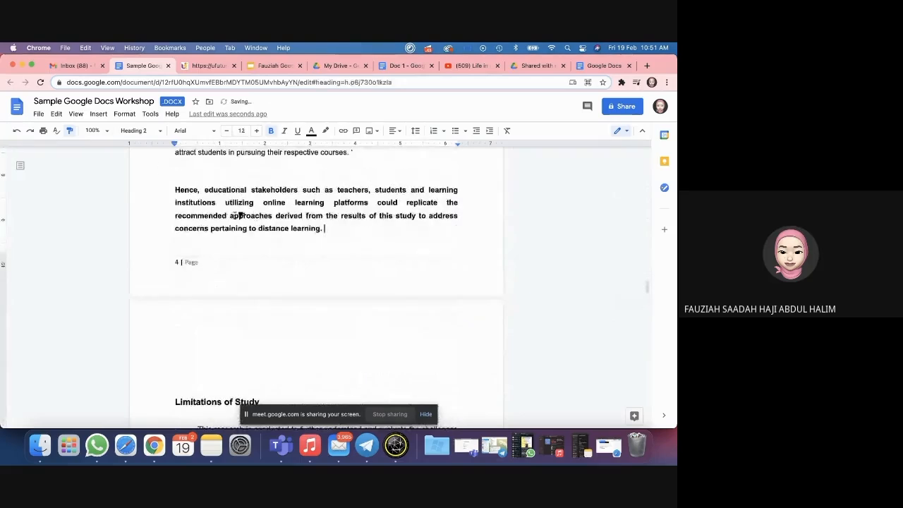
key(super+z)
scroll(301, 197, up, 15)
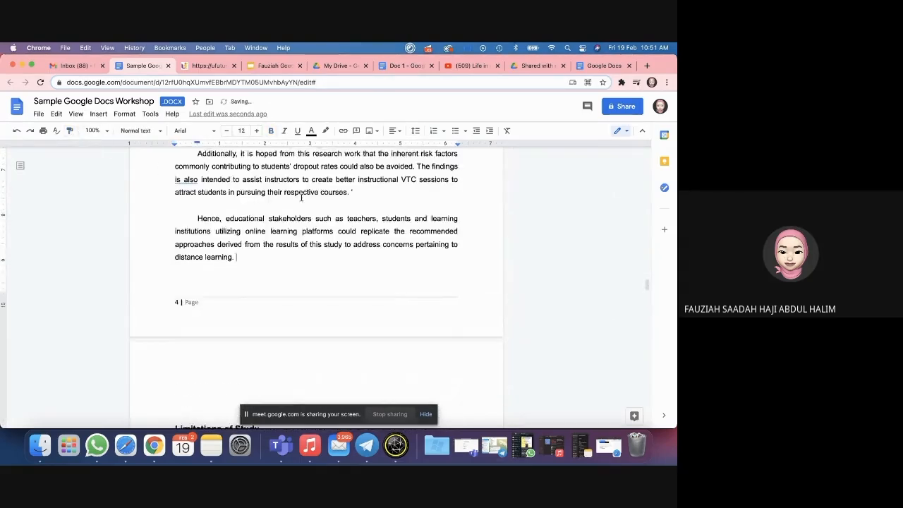
scroll(301, 197, up, 20)
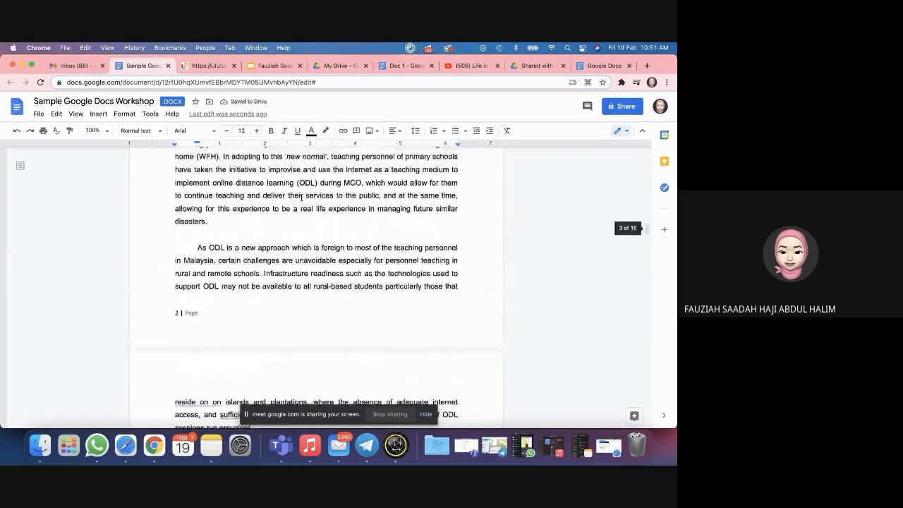
scroll(301, 197, up, 5)
click(181, 296)
click(165, 269)
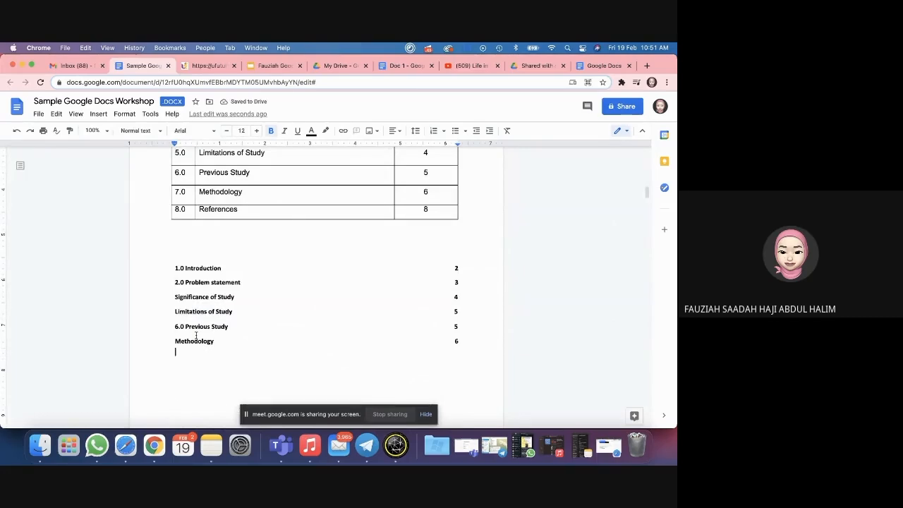
Step: Follow the Significance of Study contents link and place the caret in that heading
click(182, 297)
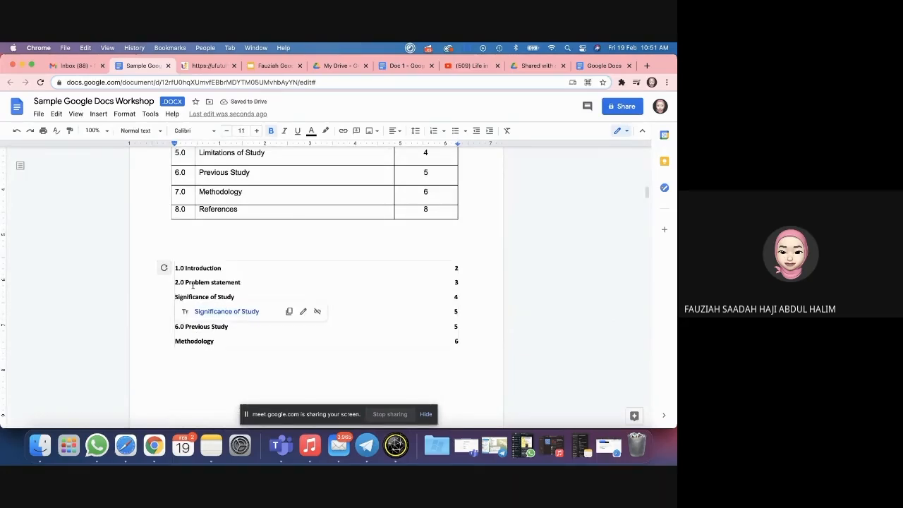
scroll(193, 285, down, 10)
scroll(193, 287, down, 15)
scroll(186, 273, down, 15)
click(171, 375)
scroll(172, 338, down, 10)
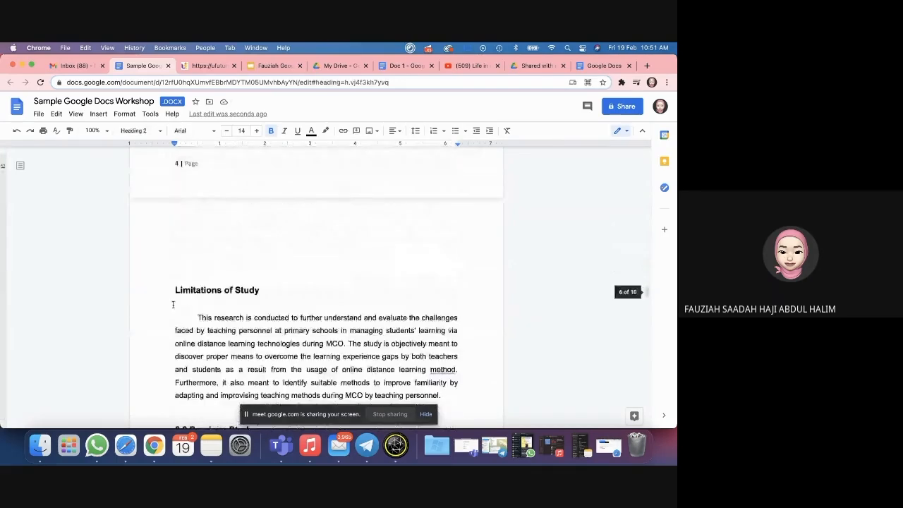
scroll(289, 263, up, 20)
scroll(289, 265, up, 20)
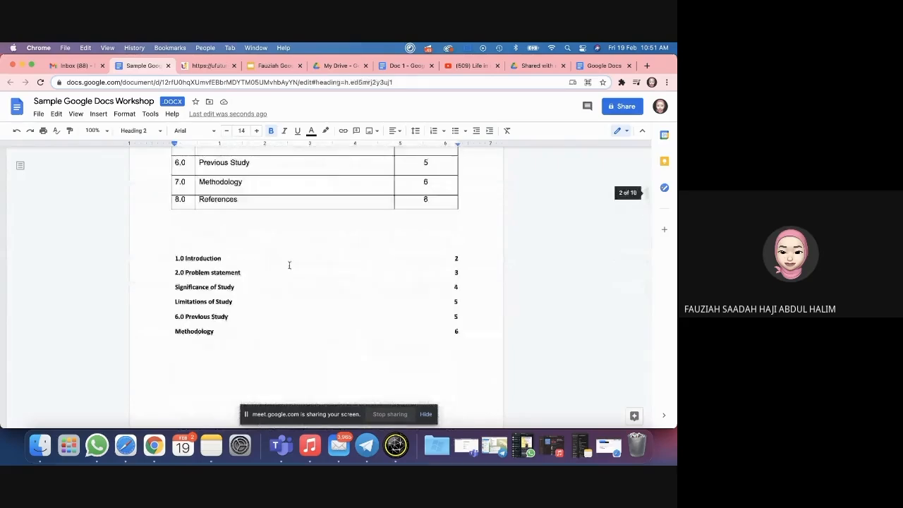
Step: Check the 2.0 Problem statement contents link, then step out of the table of contents
click(237, 279)
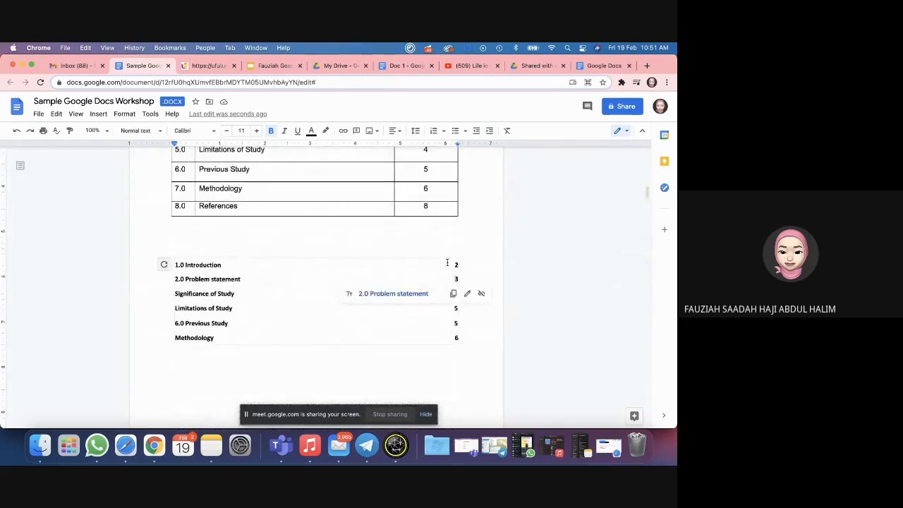
scroll(447, 262, down, 20)
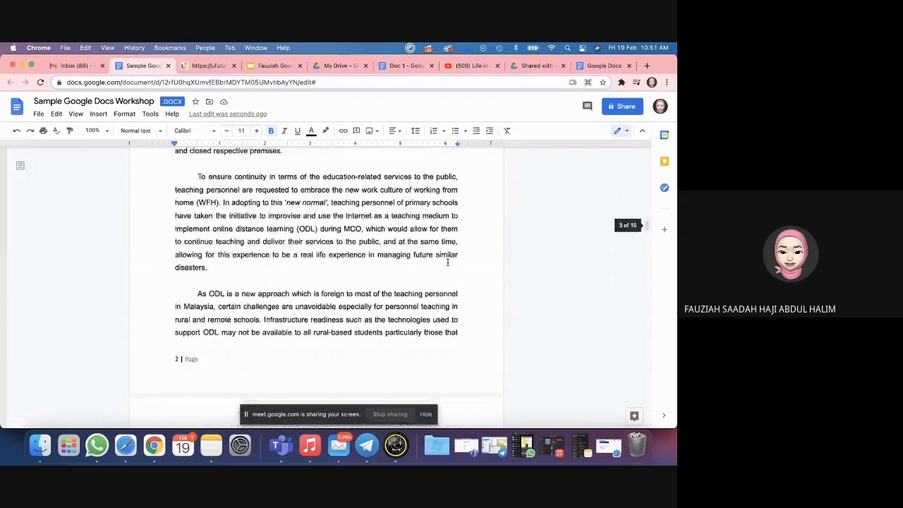
scroll(437, 310, up, 20)
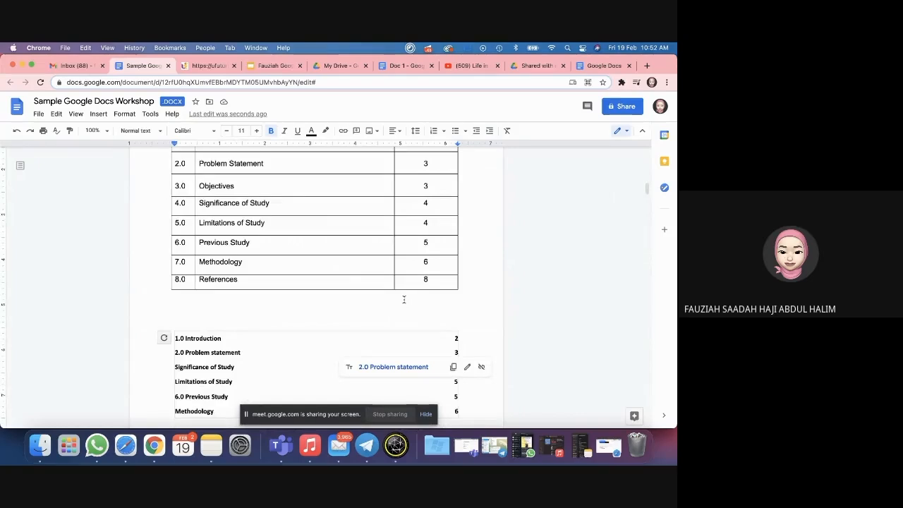
scroll(403, 299, down, 3)
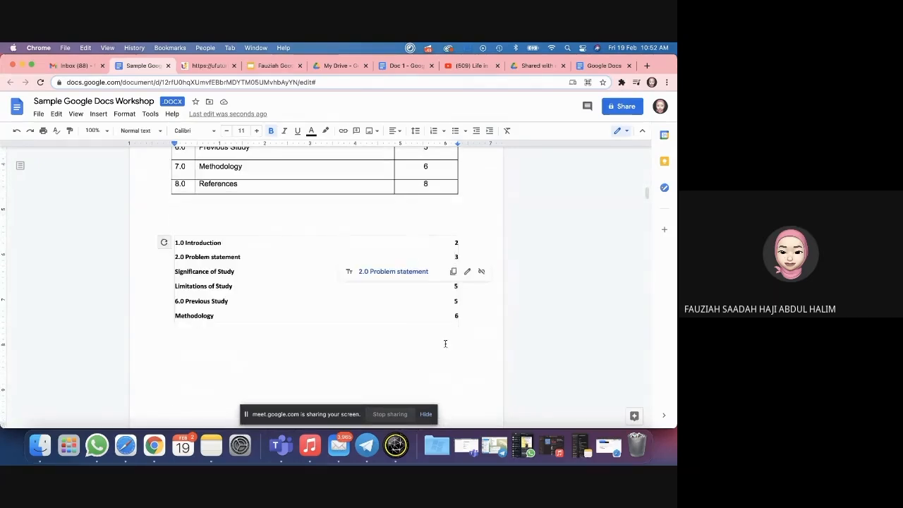
scroll(445, 343, down, 2)
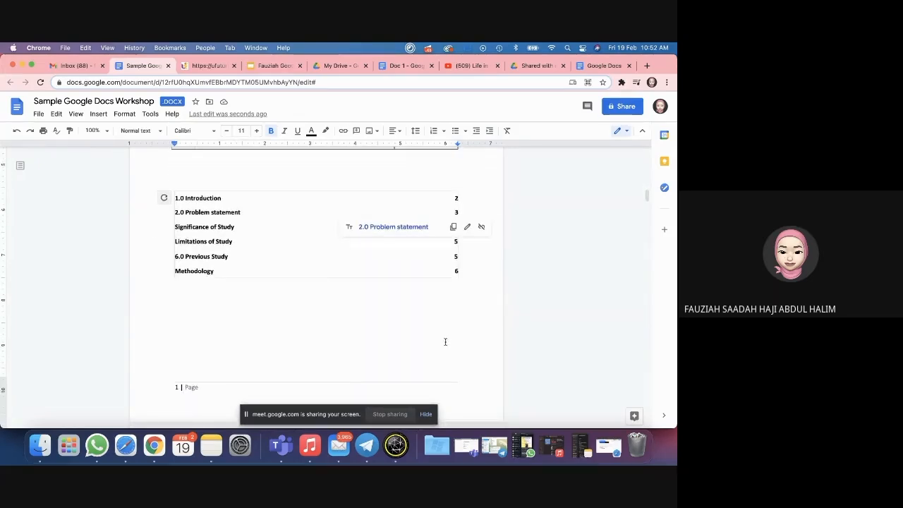
scroll(191, 214, down, 1)
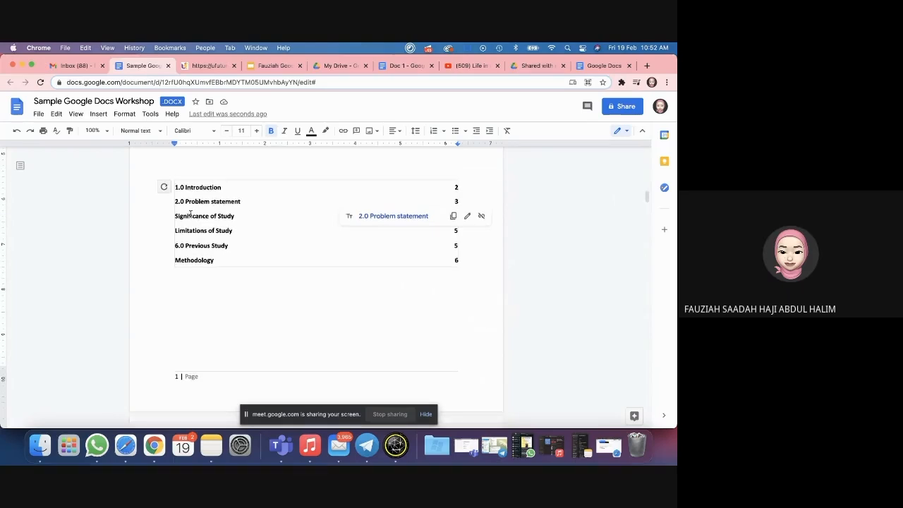
click(352, 282)
scroll(325, 279, down, 20)
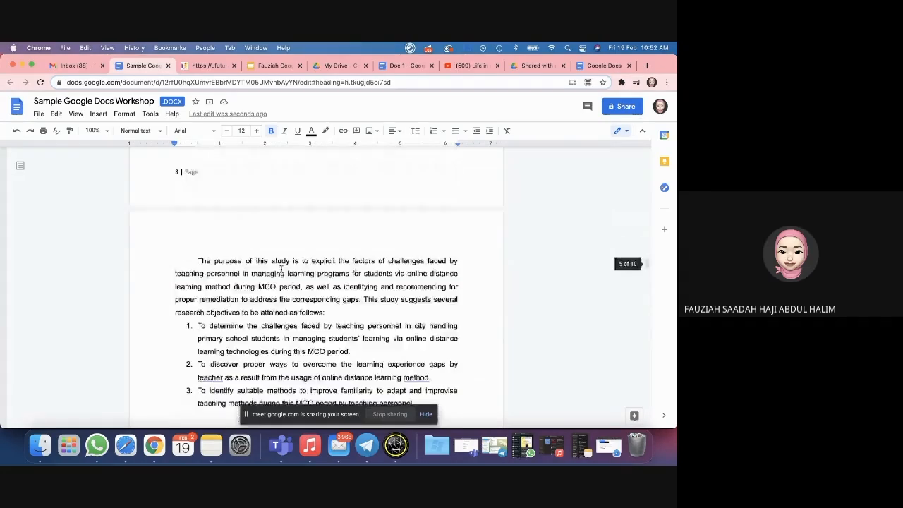
Step: Insert a page break so Significance of Study begins on a new page
key(Return)
key(Return)
key(Return)
key(Return)
key(Return)
key(Return)
key(Return)
key(Return)
key(Return)
key(Return)
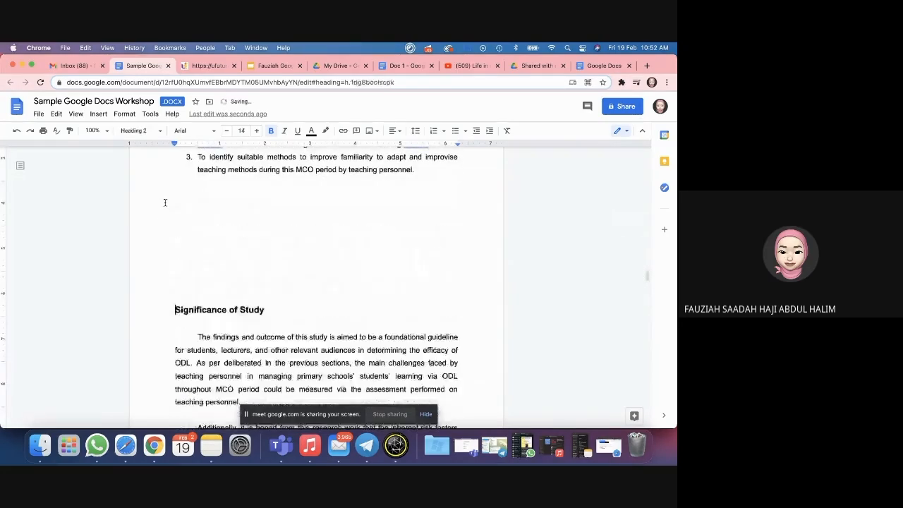
scroll(165, 203, up, 4)
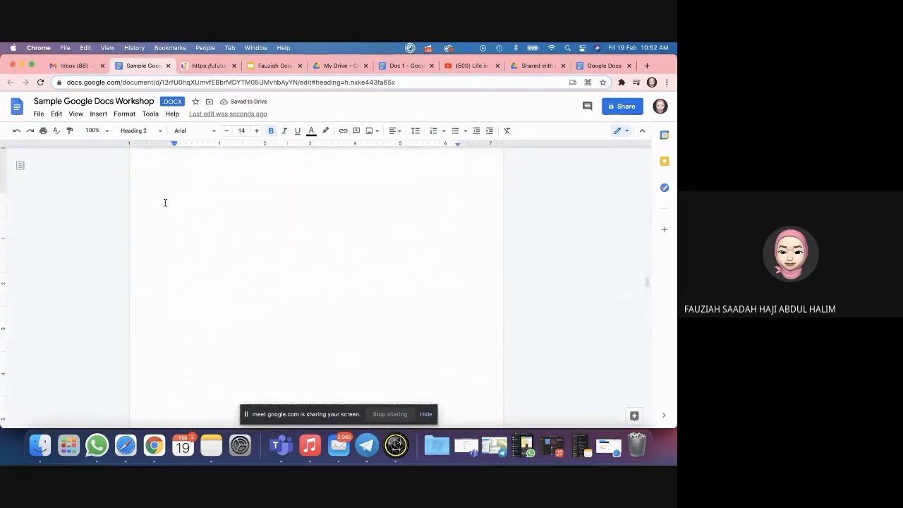
key(BackSpace)
key(BackSpace)
key(BackSpace)
key(BackSpace)
key(BackSpace)
key(BackSpace)
key(BackSpace)
key(BackSpace)
key(BackSpace)
key(BackSpace)
key(BackSpace)
key(BackSpace)
key(BackSpace)
key(BackSpace)
key(BackSpace)
key(BackSpace)
key(BackSpace)
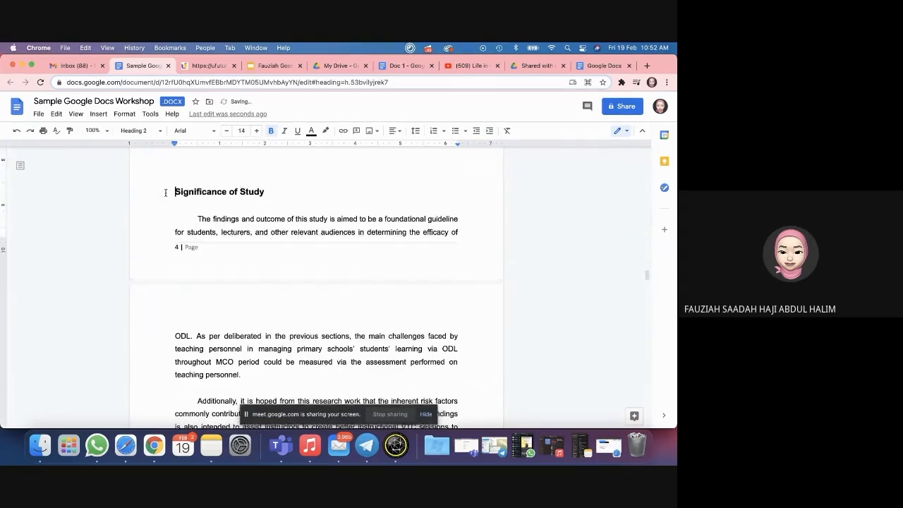
click(75, 114)
click(75, 114)
click(98, 113)
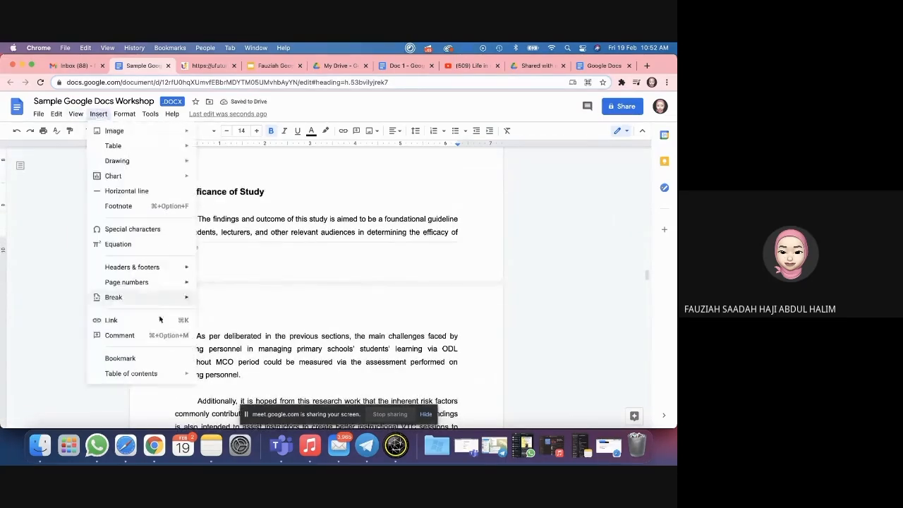
mouse_move(113, 297)
click(227, 302)
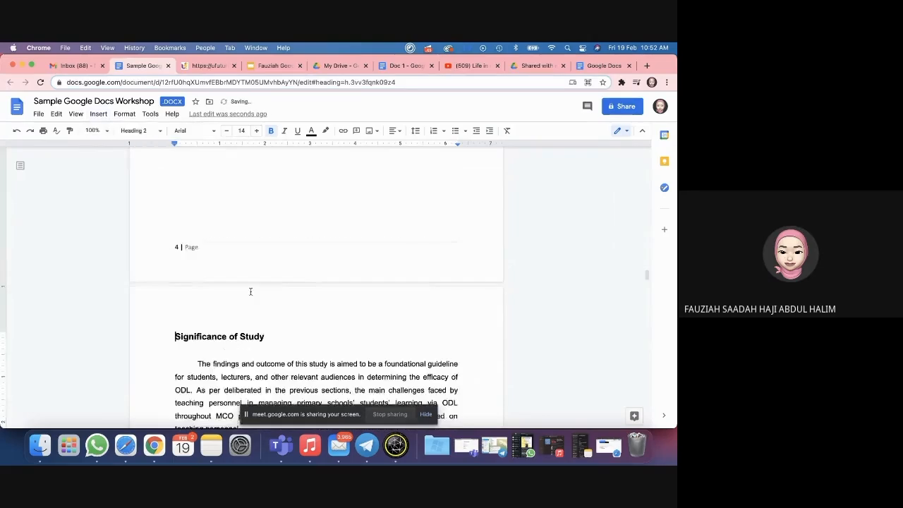
scroll(276, 287, down, 10)
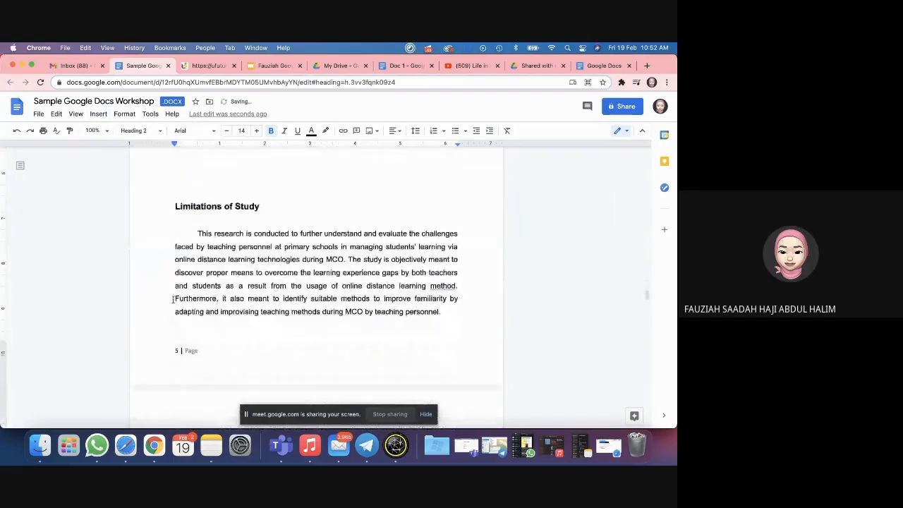
Step: Refresh the table of contents and confirm Significance of Study now lists page 5
scroll(170, 300, up, 15)
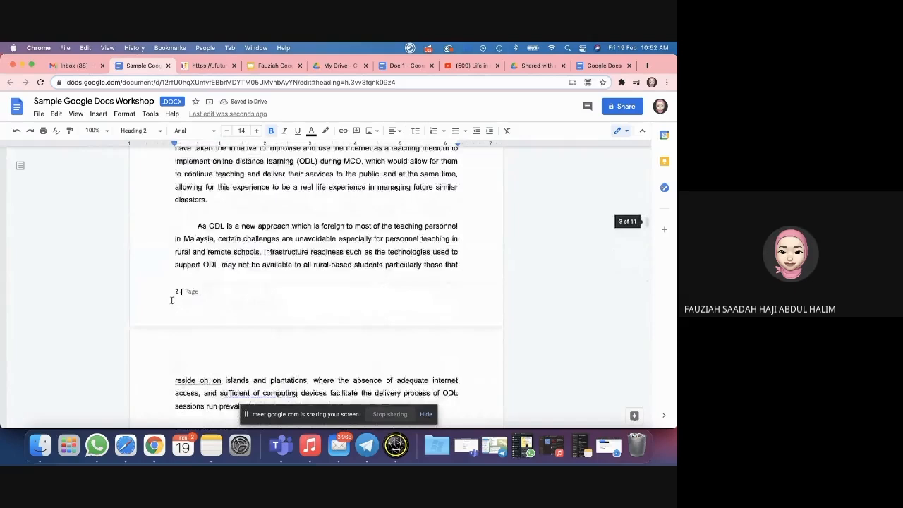
scroll(170, 300, up, 15)
click(212, 270)
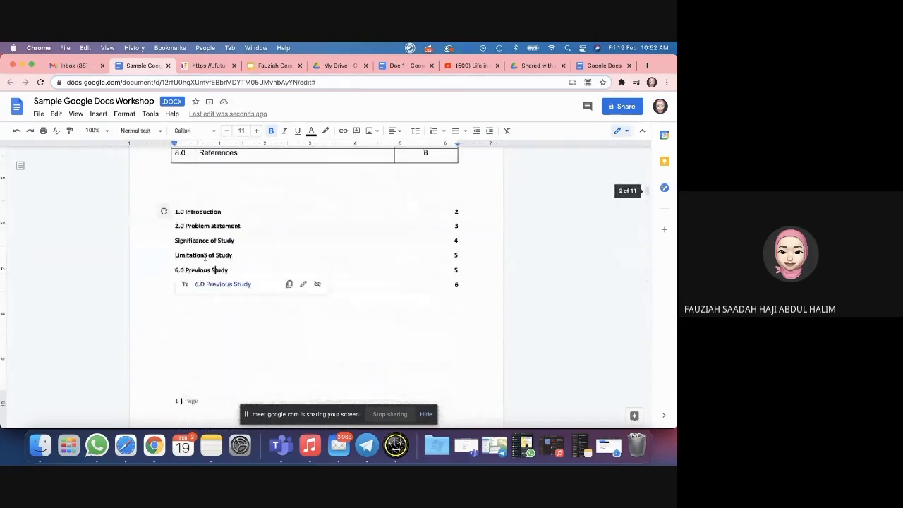
click(164, 212)
click(191, 241)
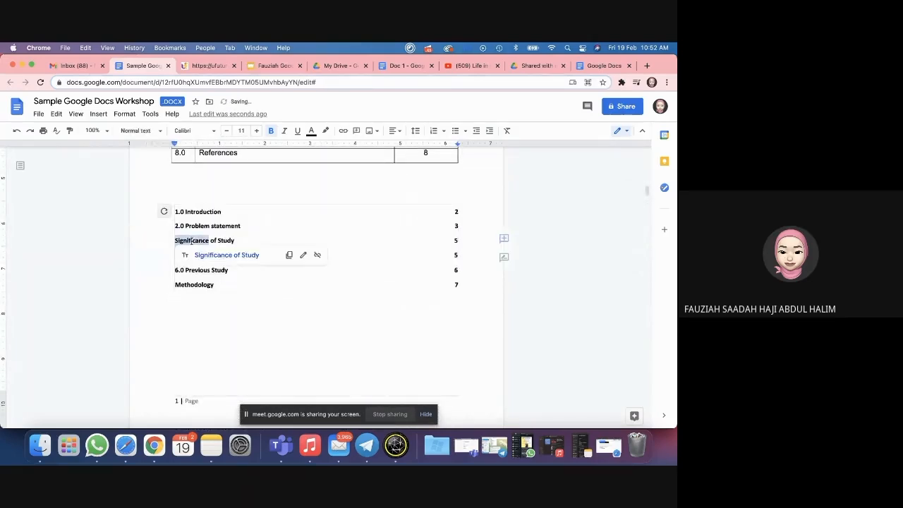
click(454, 240)
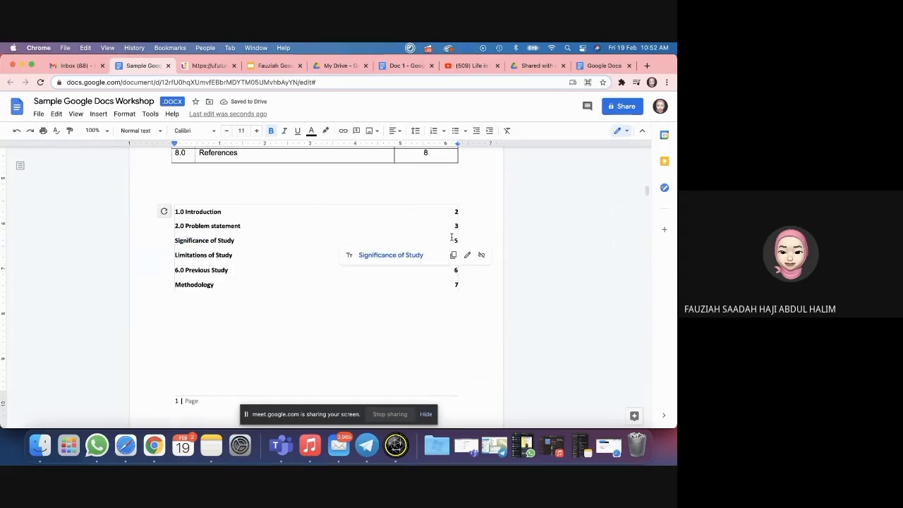
click(280, 374)
scroll(280, 374, down, 3)
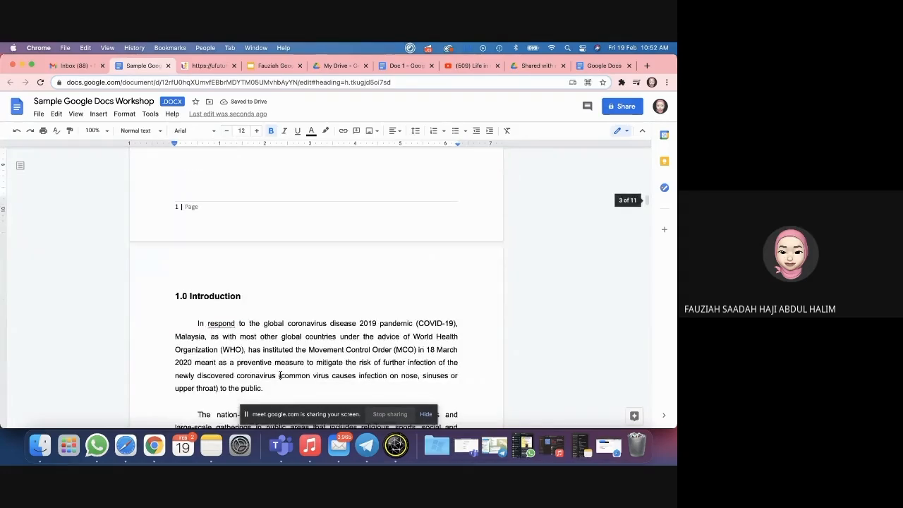
Step: Scroll to the end of 7.5 Pilot Study and click the empty line above the blank-page notice
scroll(318, 272, down, 4)
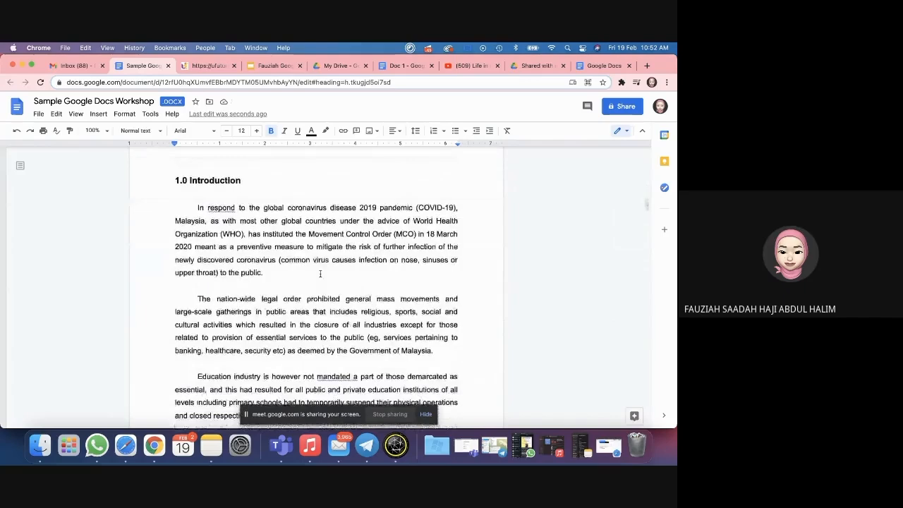
scroll(336, 272, down, 10)
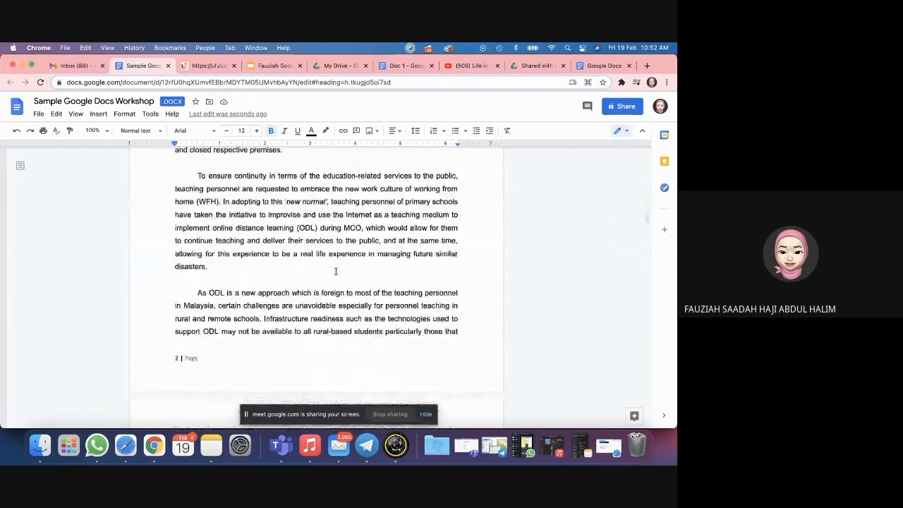
scroll(336, 272, down, 1)
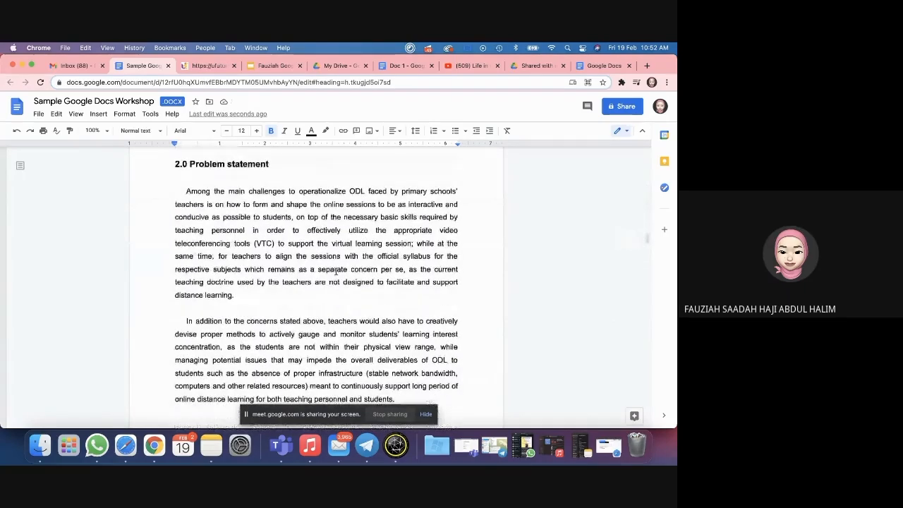
scroll(336, 272, down, 15)
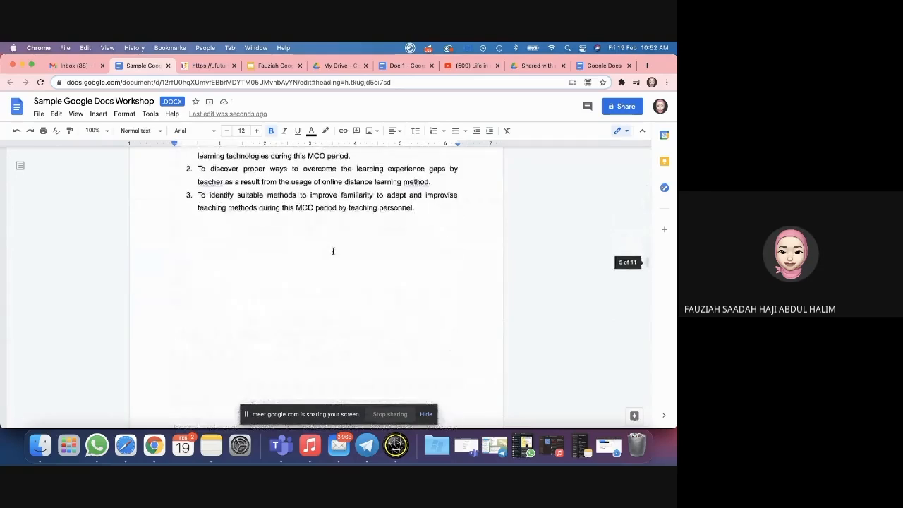
scroll(333, 251, down, 15)
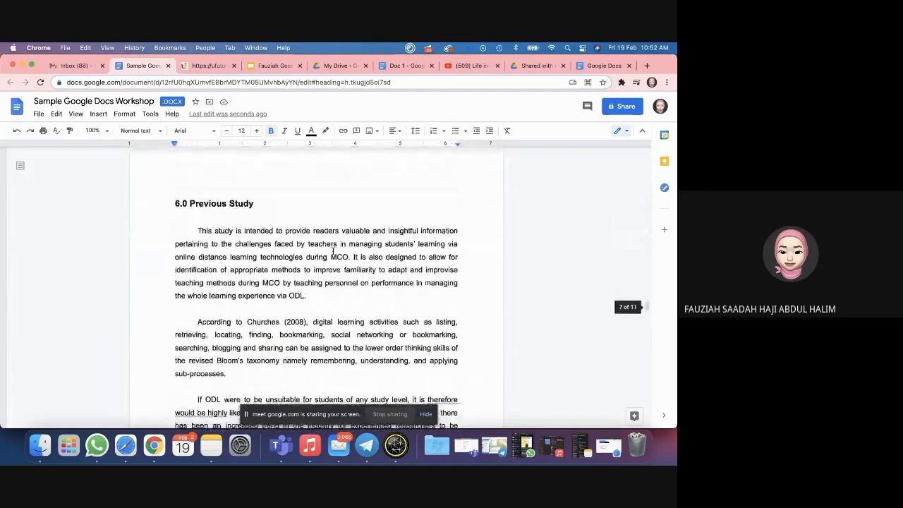
scroll(333, 251, down, 10)
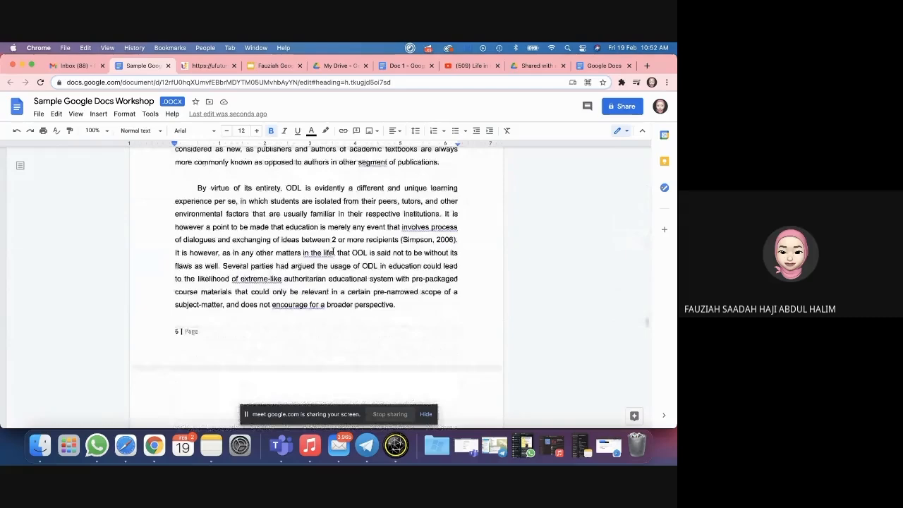
scroll(361, 291, down, 15)
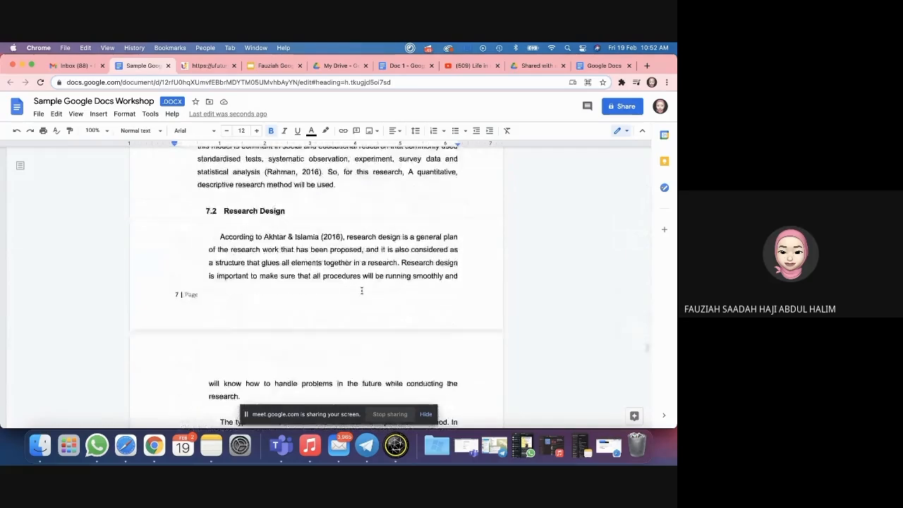
scroll(361, 290, down, 15)
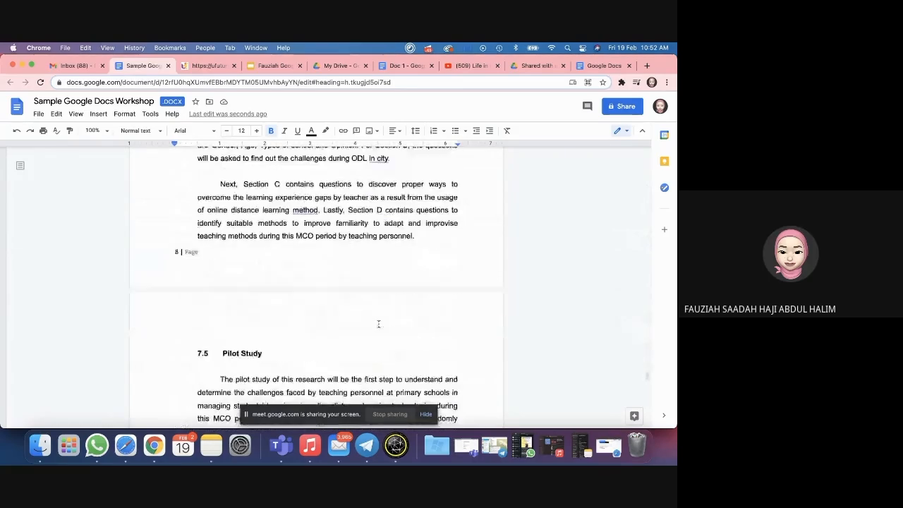
scroll(378, 324, down, 12)
click(391, 255)
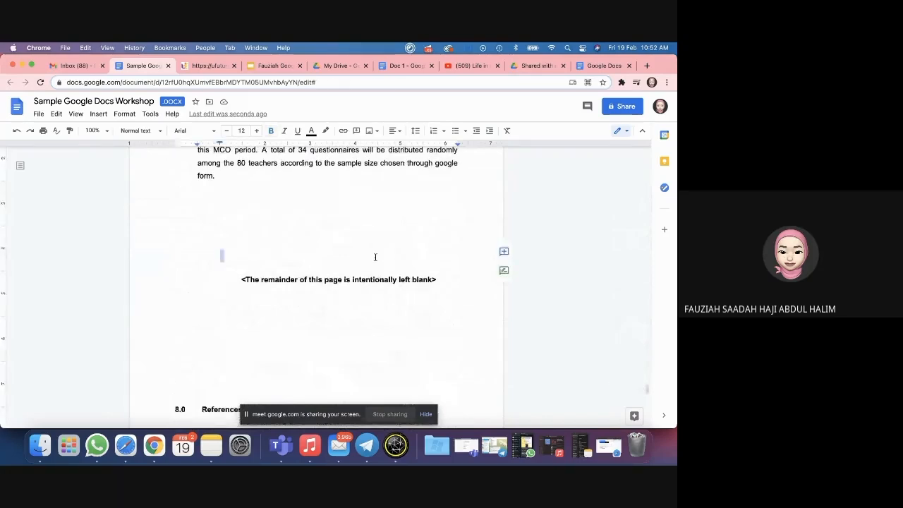
scroll(308, 244, up, 1)
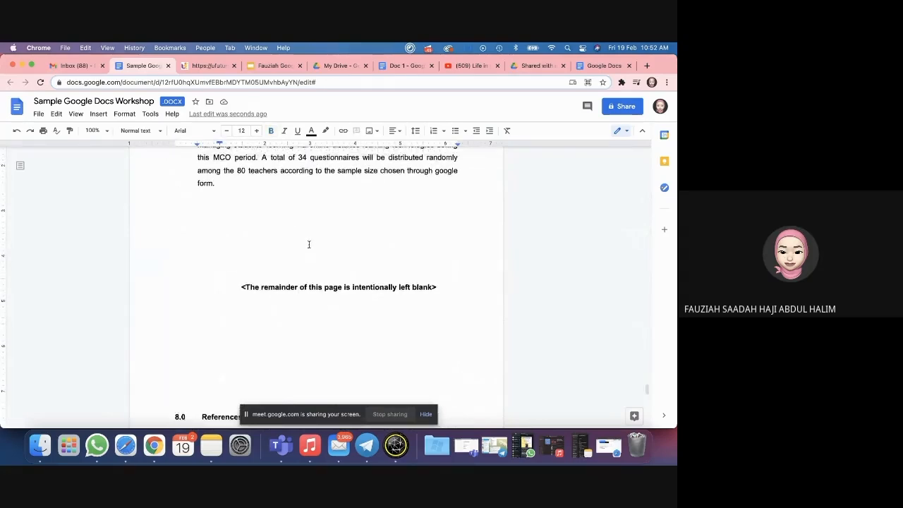
Step: Type a right-aligned 'Top of page' line just above the intentionally-left-blank notice
click(392, 131)
click(386, 144)
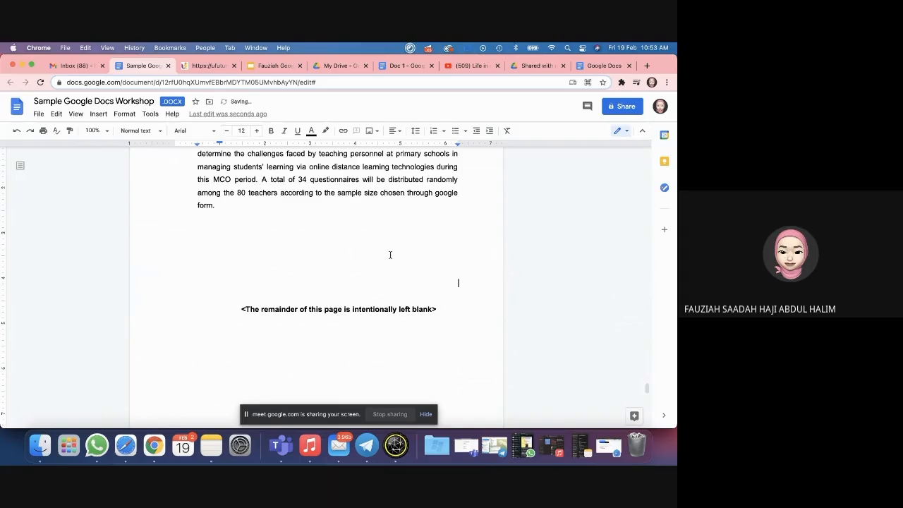
text(Top of page)
click(382, 265)
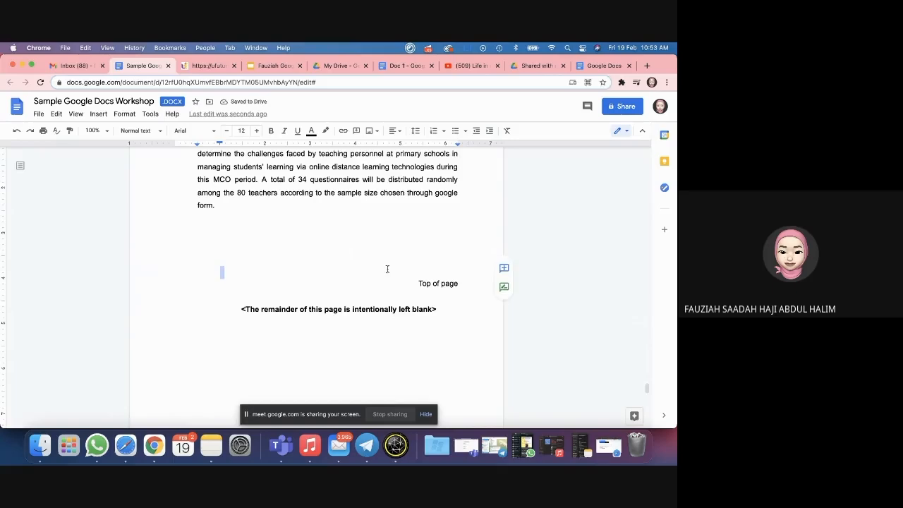
scroll(342, 266, down, 1)
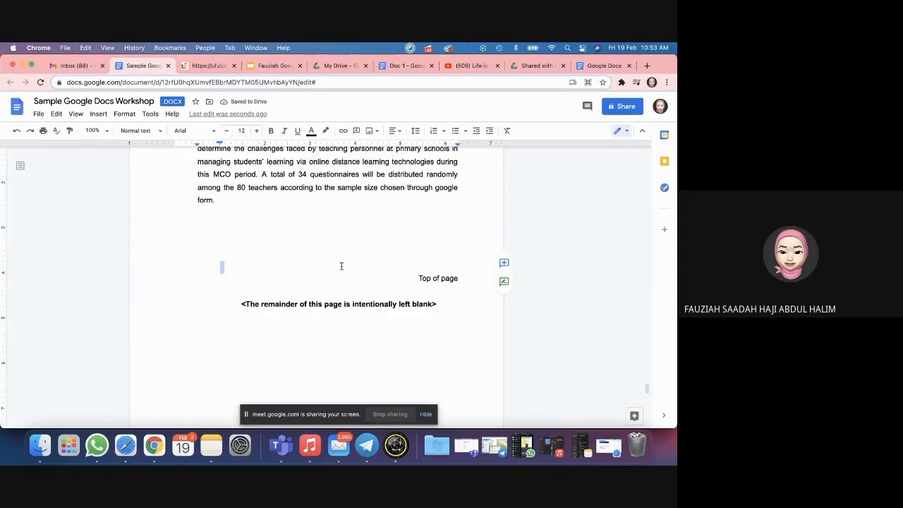
scroll(341, 266, up, 20)
scroll(341, 266, down, 15)
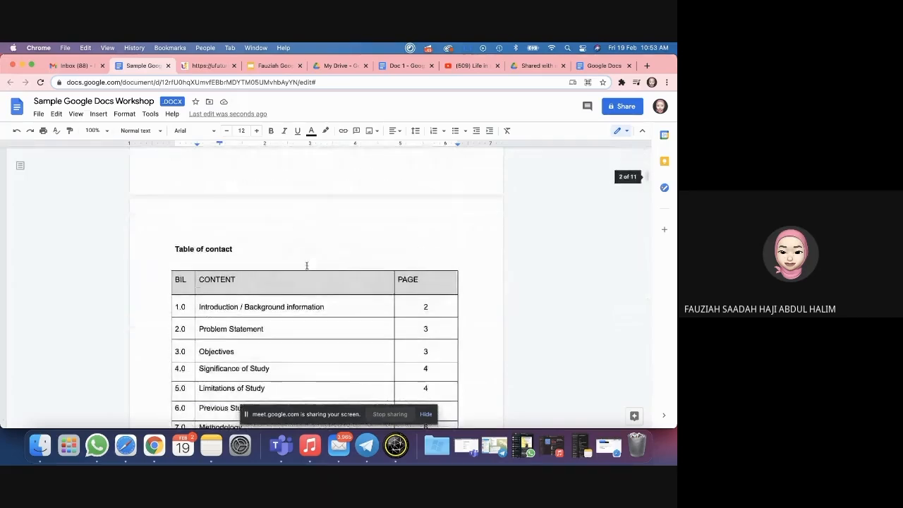
scroll(232, 282, down, 5)
scroll(213, 302, down, 1)
Step: Insert a bookmark on the blank line between the manual contents table and the automatic table of contents
click(176, 338)
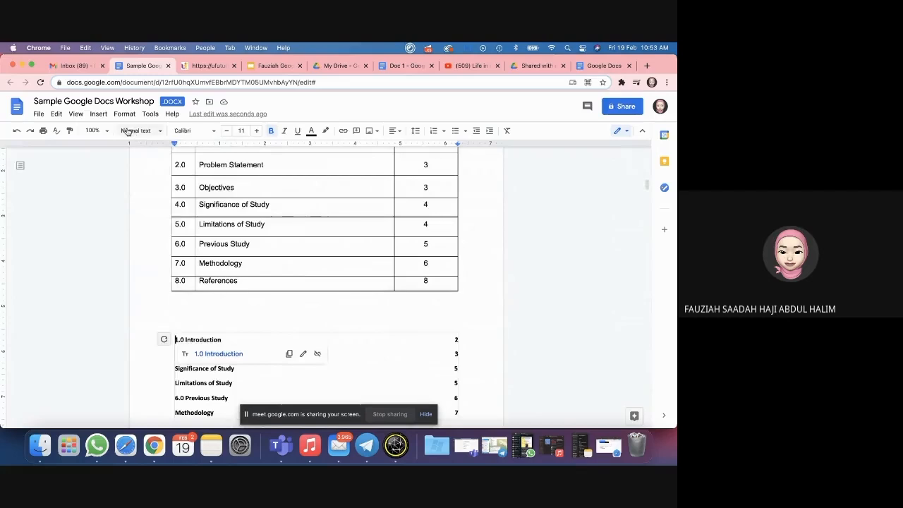
click(99, 113)
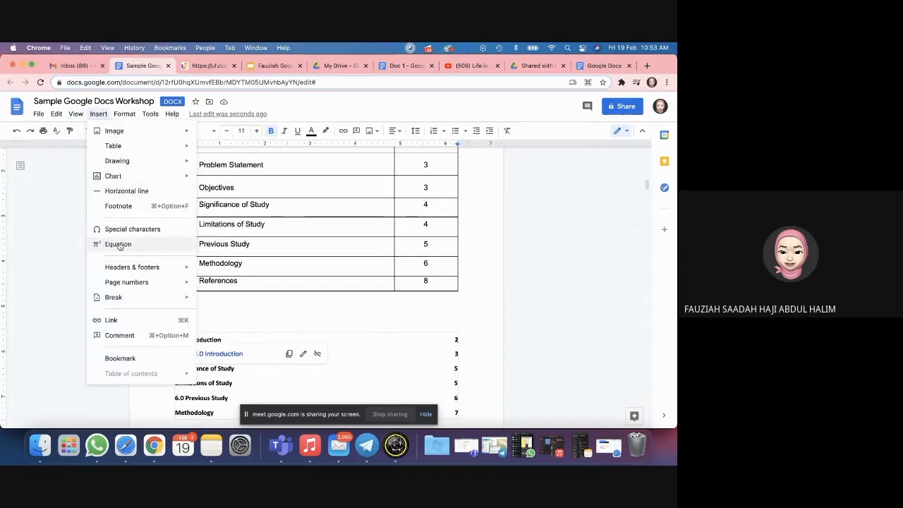
click(231, 307)
click(171, 340)
click(174, 308)
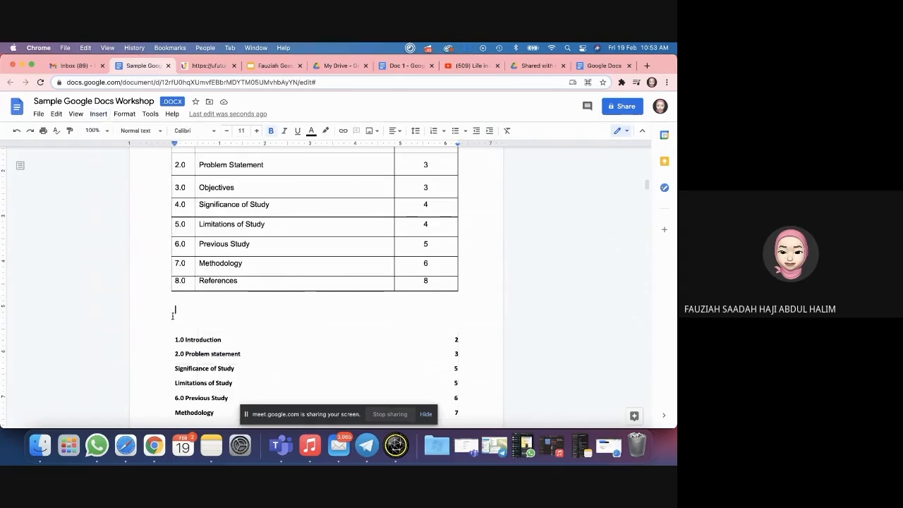
click(99, 114)
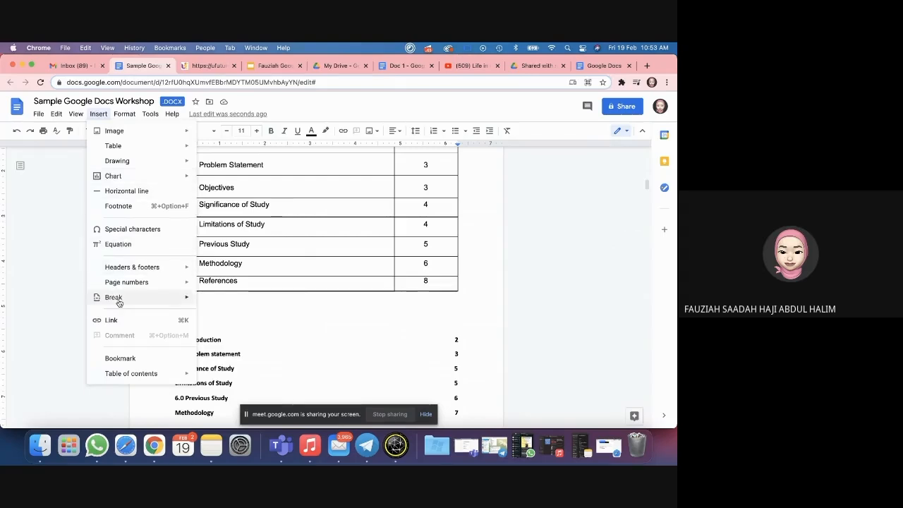
mouse_move(119, 301)
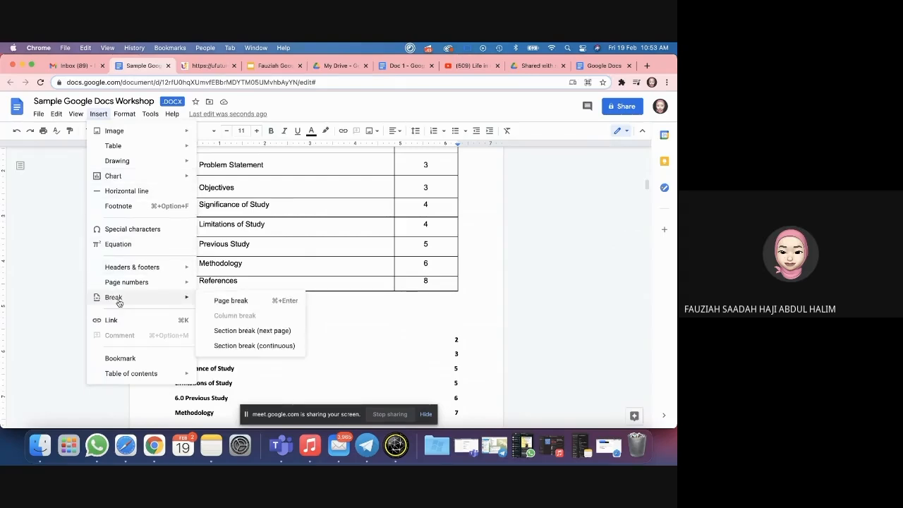
click(120, 358)
click(209, 303)
click(177, 309)
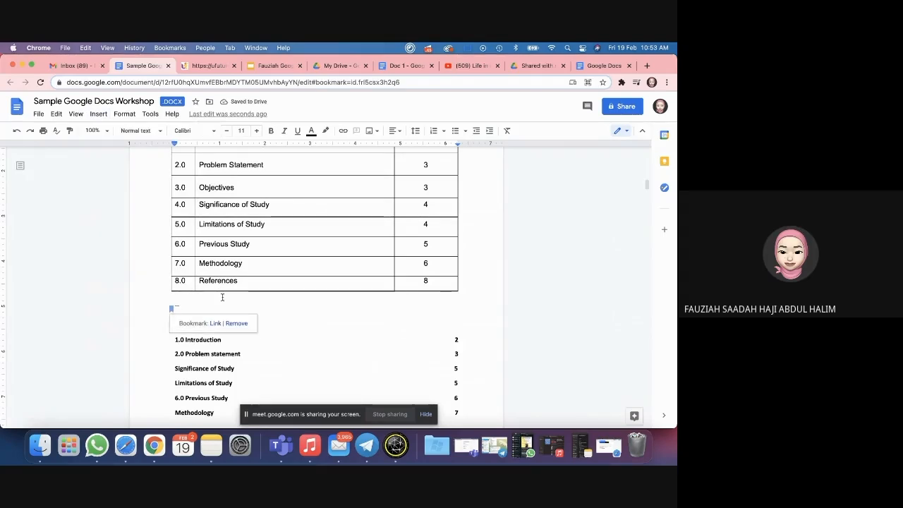
scroll(222, 296, down, 15)
Step: Link the selected 'Top of page' text to the bookmark below the contents table
scroll(222, 297, down, 20)
scroll(223, 297, down, 15)
drag(420, 291, 461, 290)
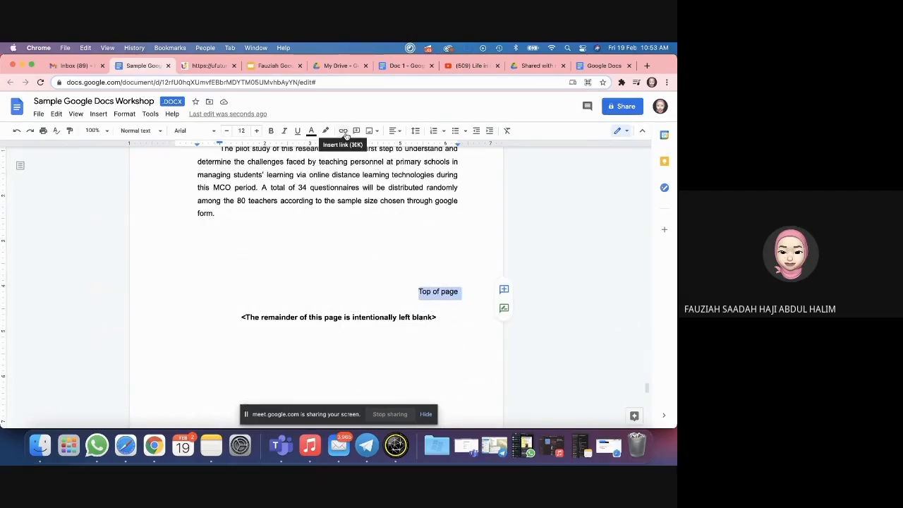
click(343, 132)
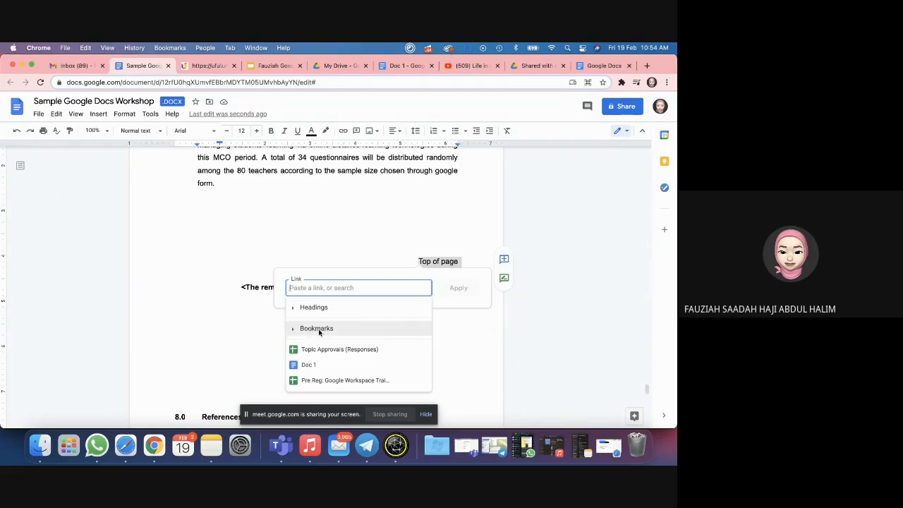
click(316, 328)
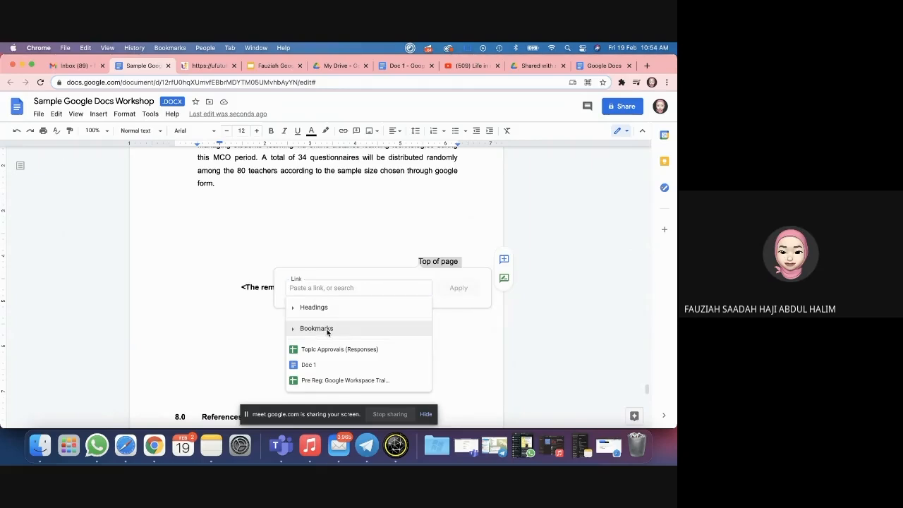
click(305, 346)
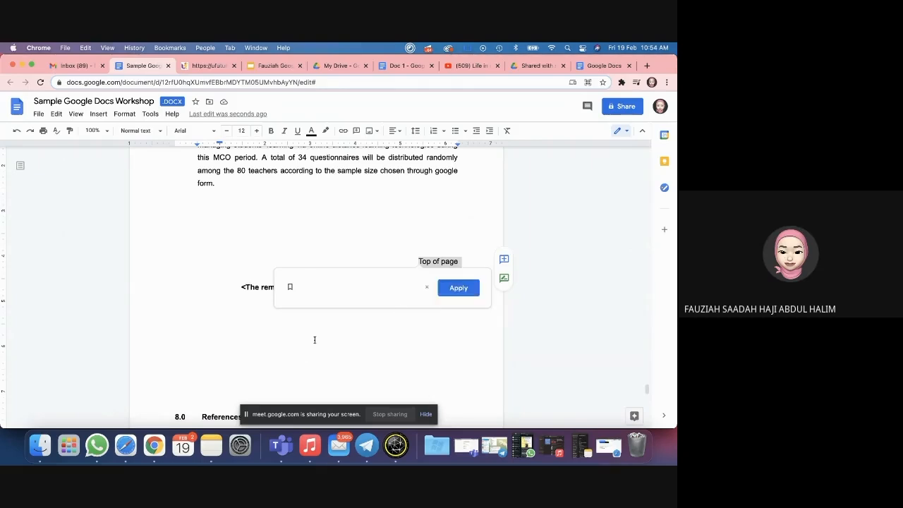
click(447, 295)
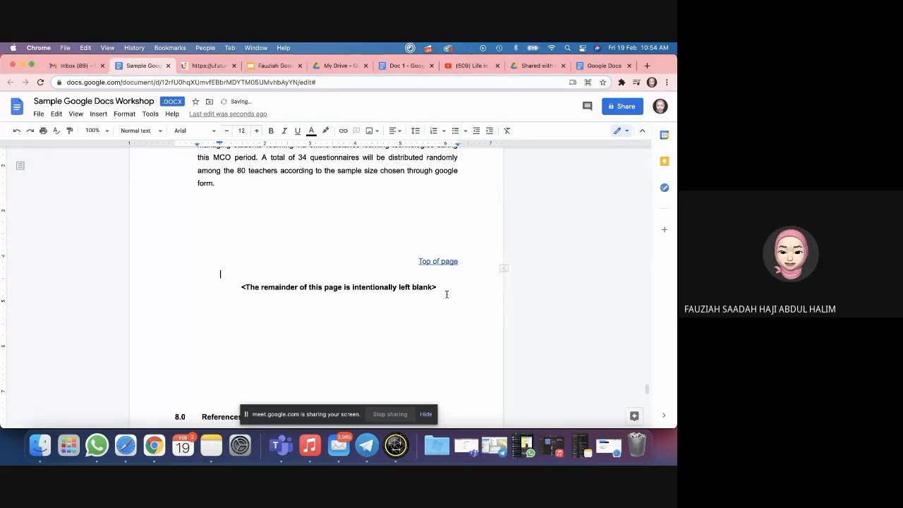
scroll(273, 266, up, 3)
scroll(273, 266, down, 10)
Step: Follow the Top of page link to the bookmarked line below the contents table
scroll(273, 266, up, 7)
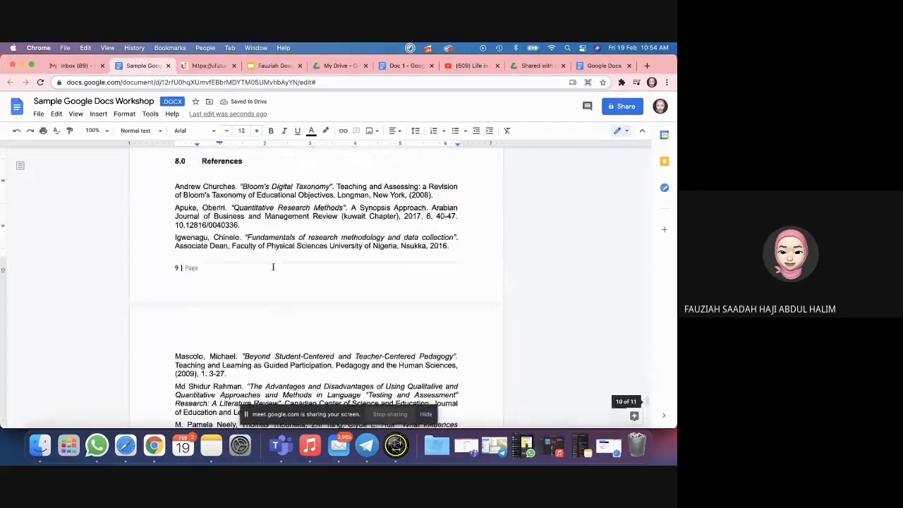
click(433, 254)
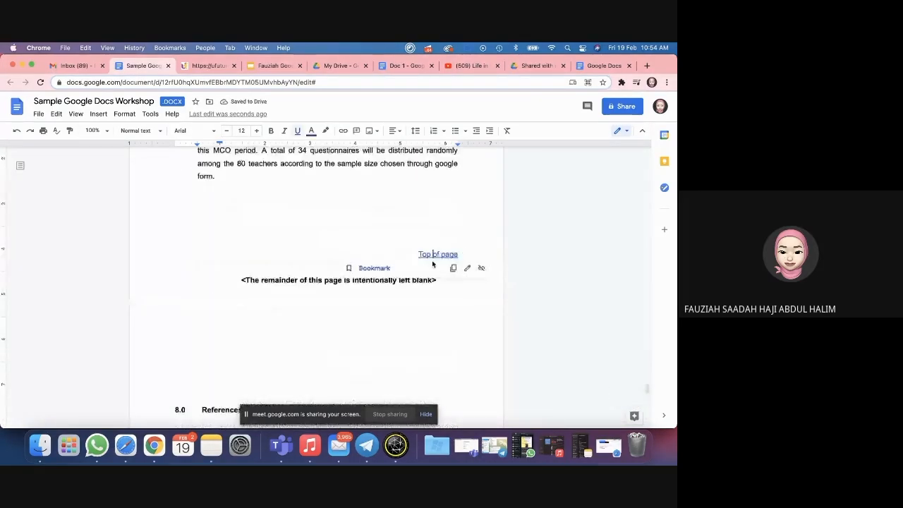
click(381, 269)
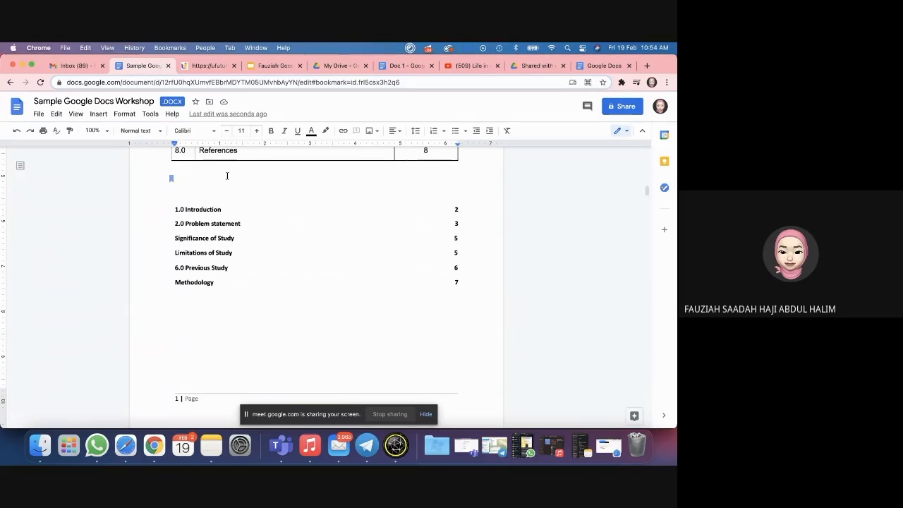
Step: Label the bookmarked line 'bookmark 1' and place the cursor under 1.0 Introduction
text(b)
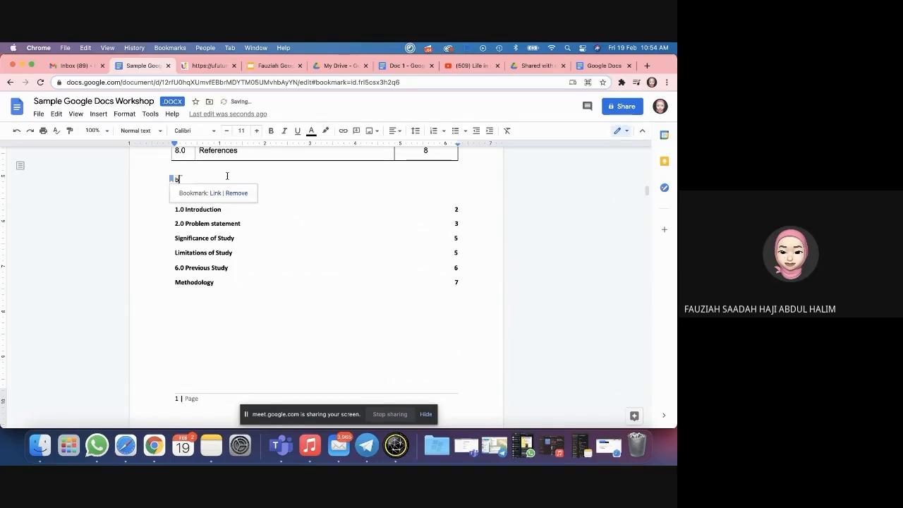
text(ookmar)
click(306, 226)
click(220, 341)
scroll(234, 289, down, 1)
scroll(234, 289, down, 4)
scroll(233, 289, up, 1)
click(172, 211)
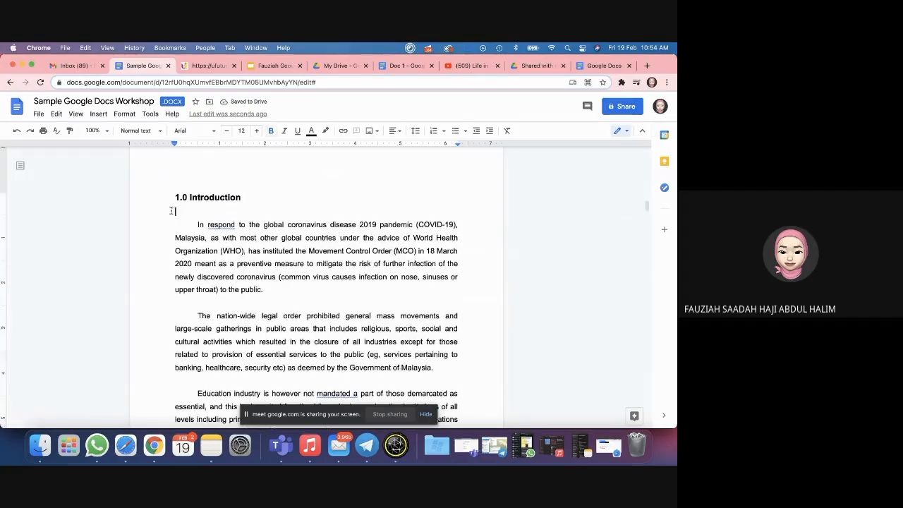
Step: Add a bookmark under 1.0 Introduction labelled 'Bookmark 2'
click(98, 113)
click(127, 357)
text(Bookmark 2)
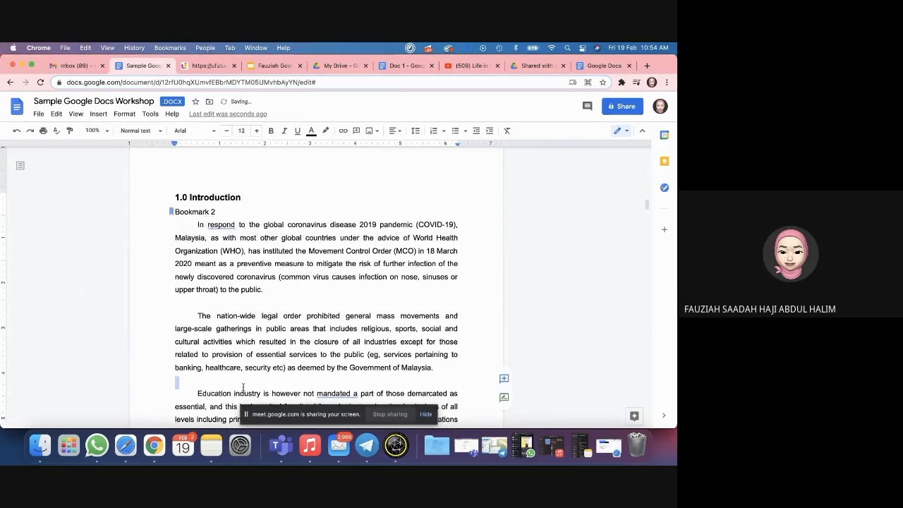
scroll(243, 387, down, 15)
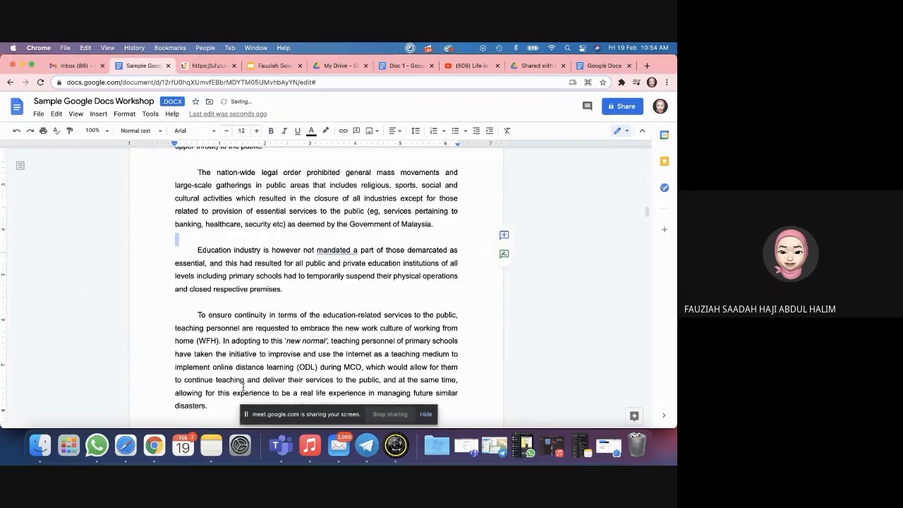
scroll(274, 342, down, 20)
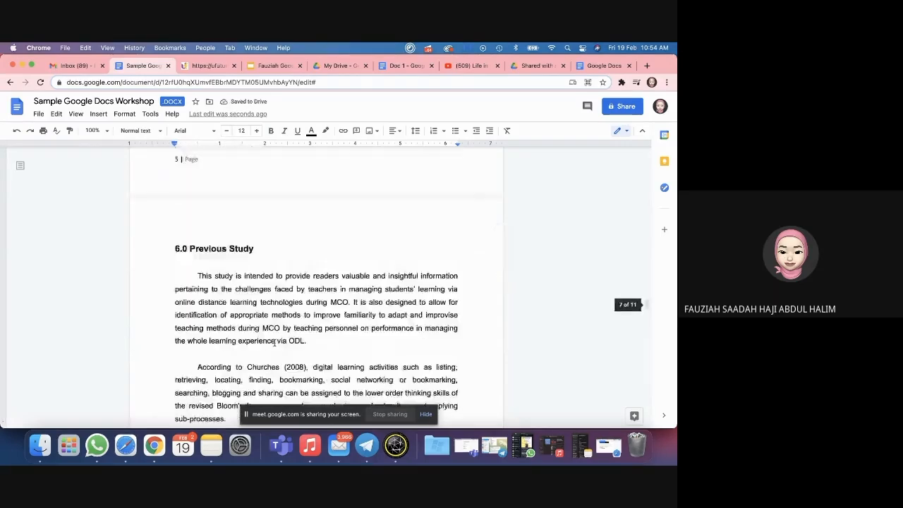
scroll(274, 343, down, 15)
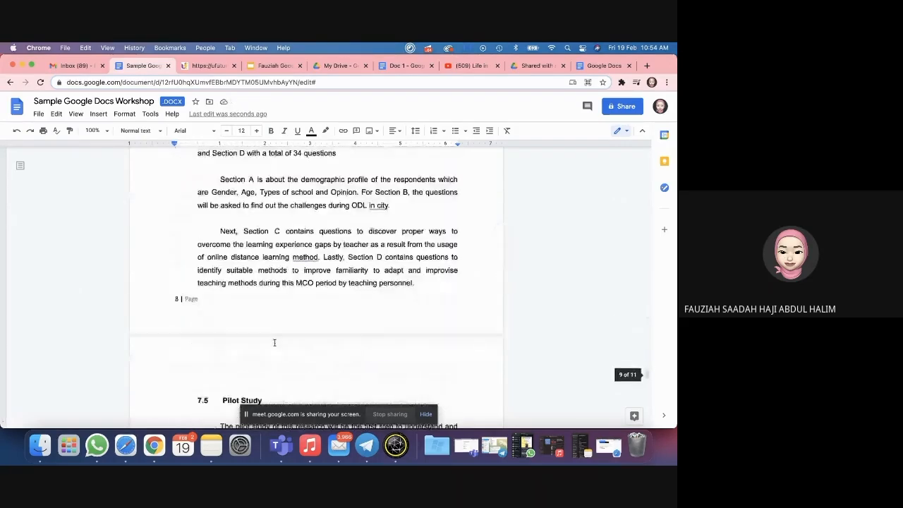
Step: Check the Top of page link target, then type 'Go back to the top' below the references
click(472, 271)
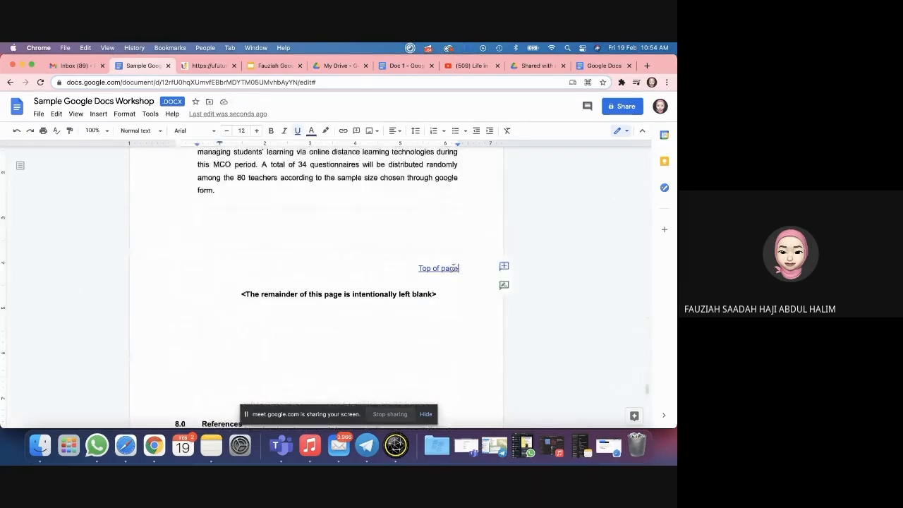
click(365, 331)
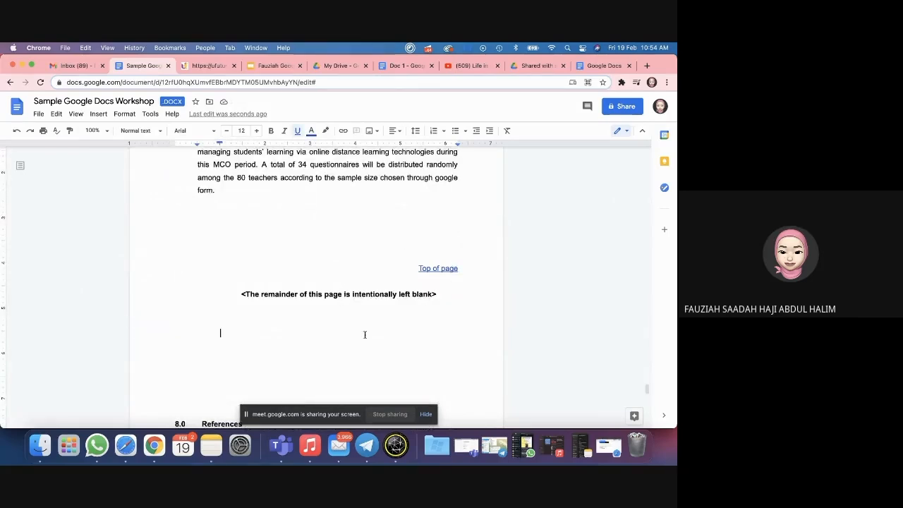
scroll(364, 332, down, 10)
scroll(423, 313, down, 3)
text(Go back to the tp)
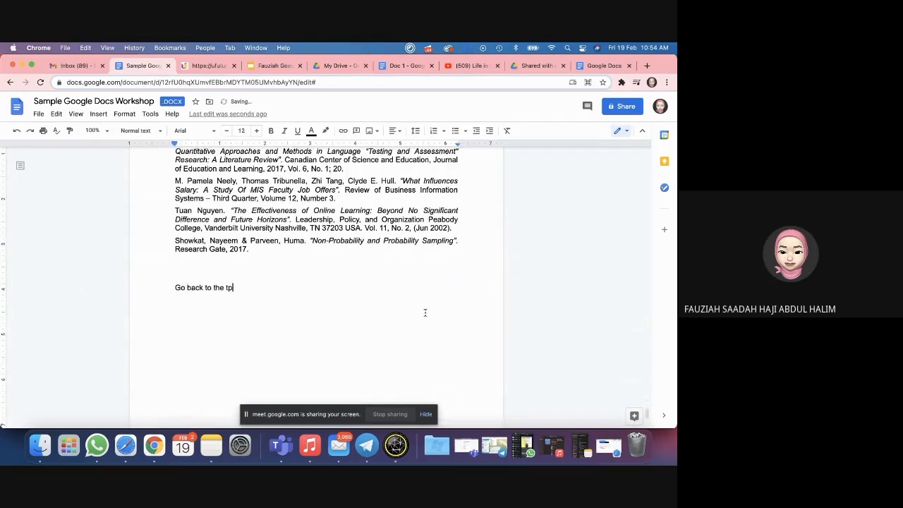
Step: Link 'Go back to the top' to Bookmark 2 and follow the link to test it
drag(251, 285, 175, 288)
click(342, 131)
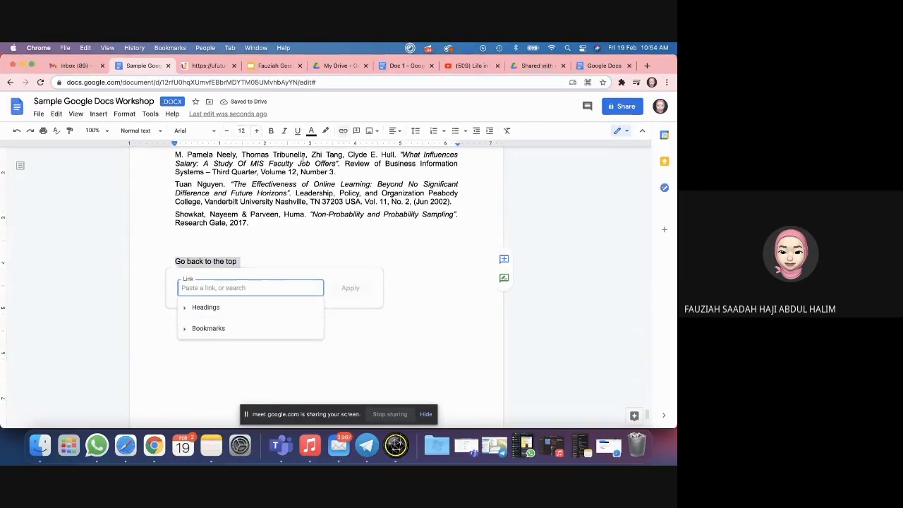
click(208, 328)
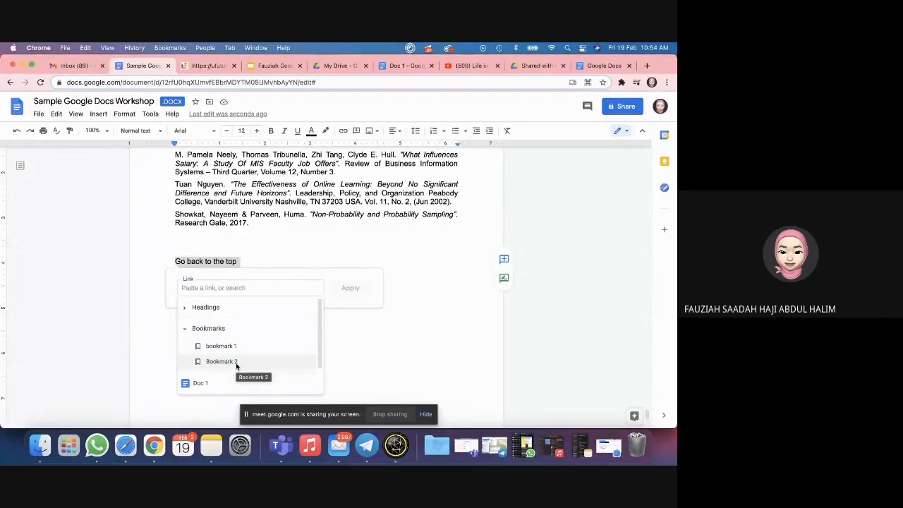
click(221, 361)
click(346, 288)
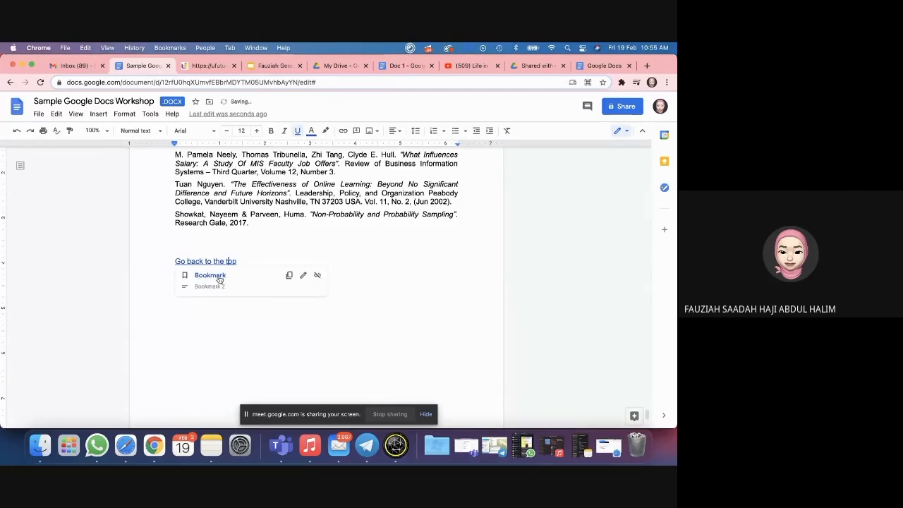
click(218, 277)
Step: Delete the page break after the contents list, then undo to restore it
scroll(224, 232, down, 1)
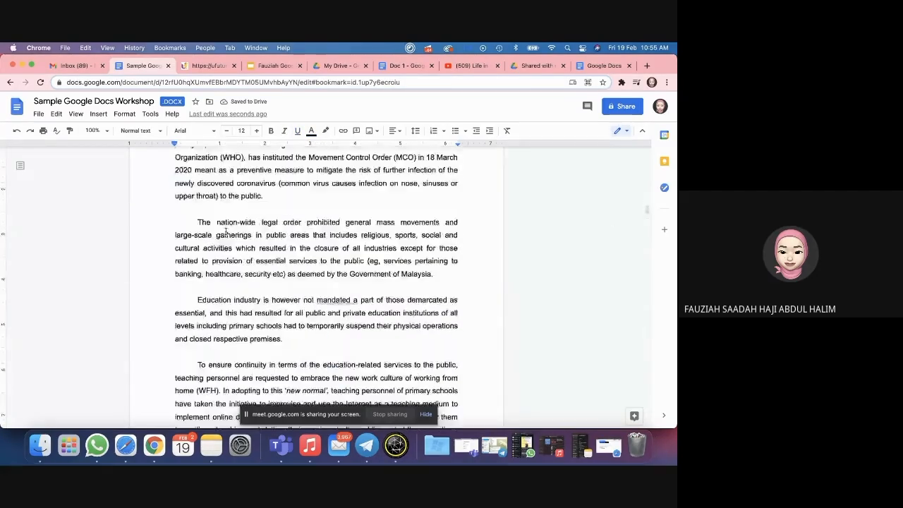
scroll(225, 231, up, 3)
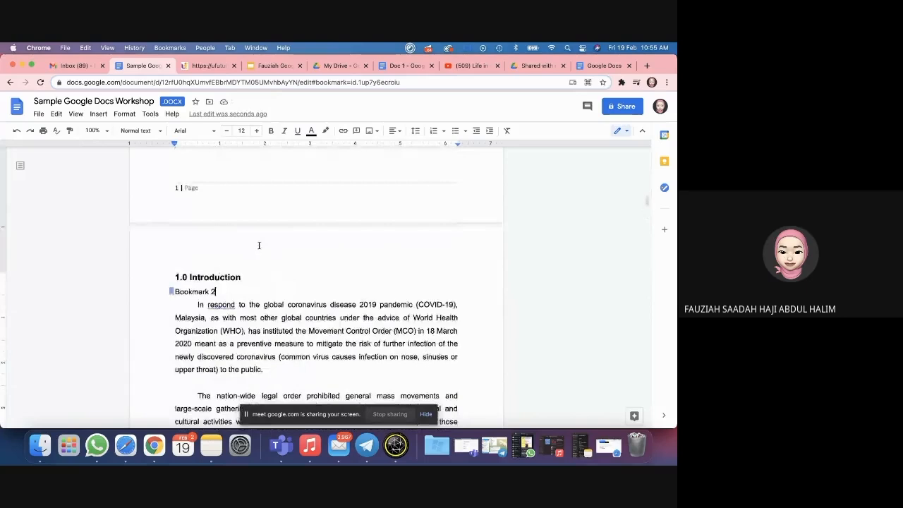
scroll(258, 246, up, 2)
click(259, 223)
key(BackSpace)
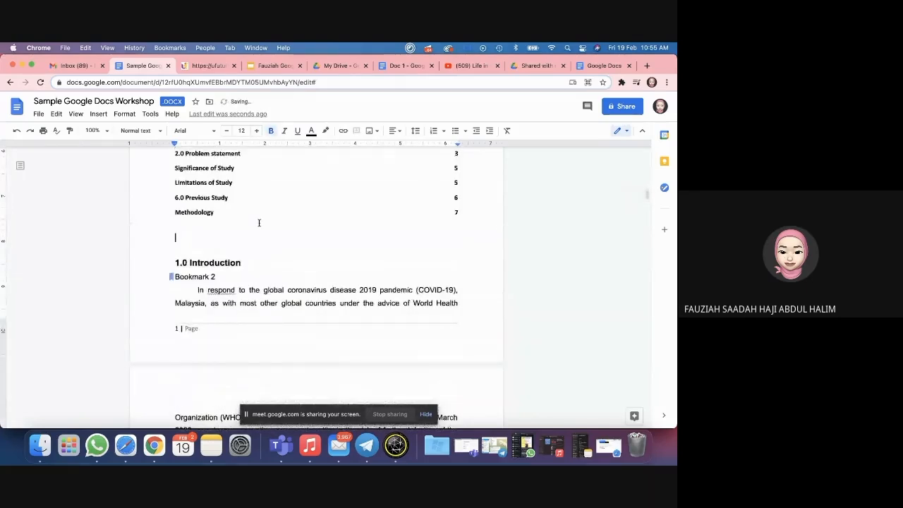
key(ctrl+z)
scroll(263, 296, down, 20)
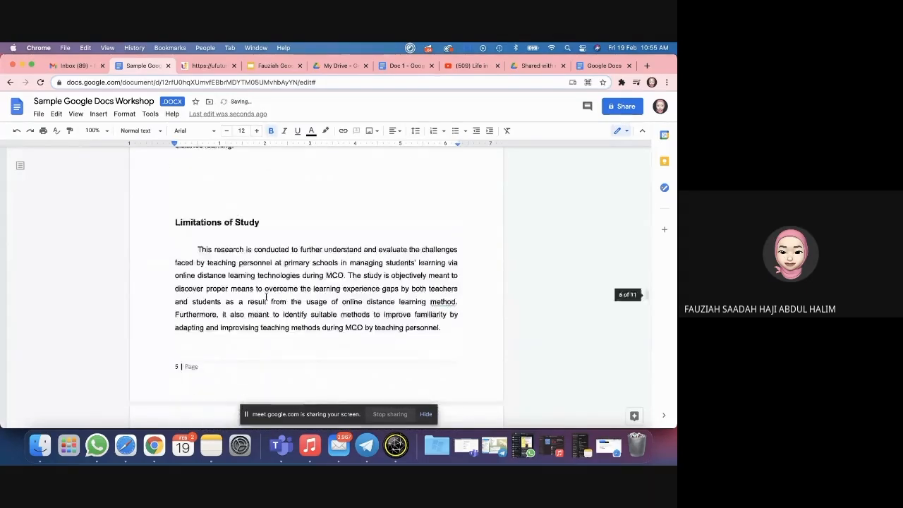
scroll(265, 296, down, 20)
scroll(266, 296, up, 5)
Step: Select the References heading and close the Insert link box without adding a link
double_click(227, 265)
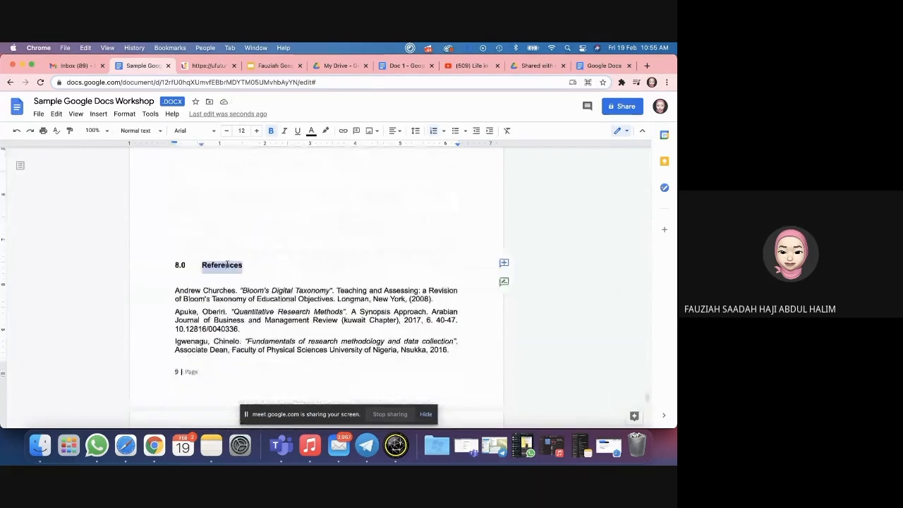
click(343, 131)
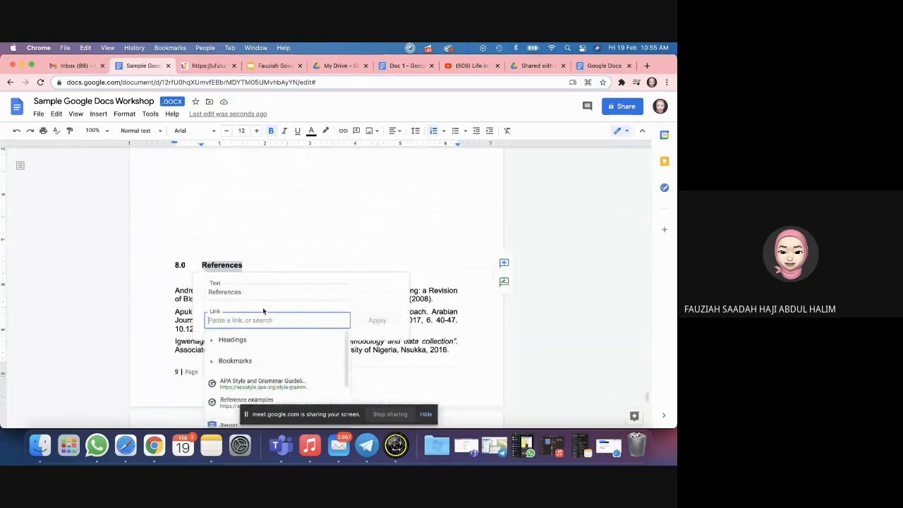
scroll(261, 332, down, 6)
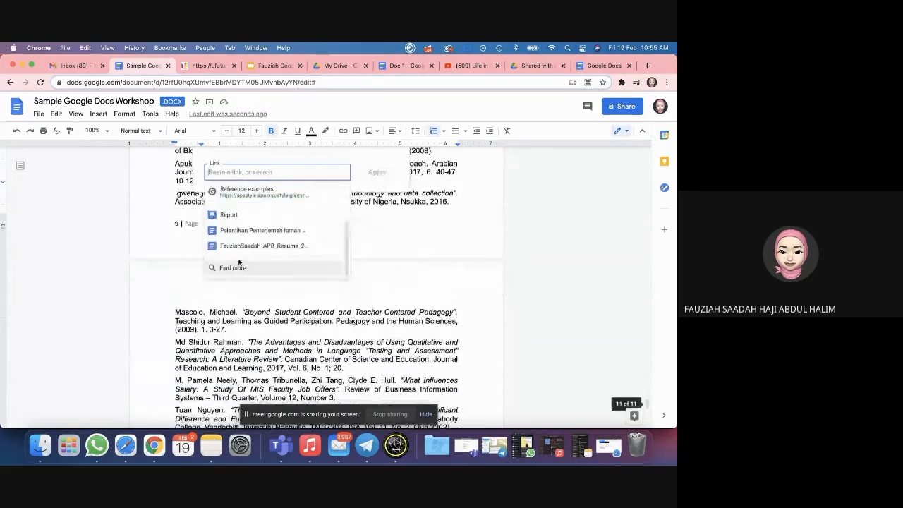
scroll(241, 238, up, 5)
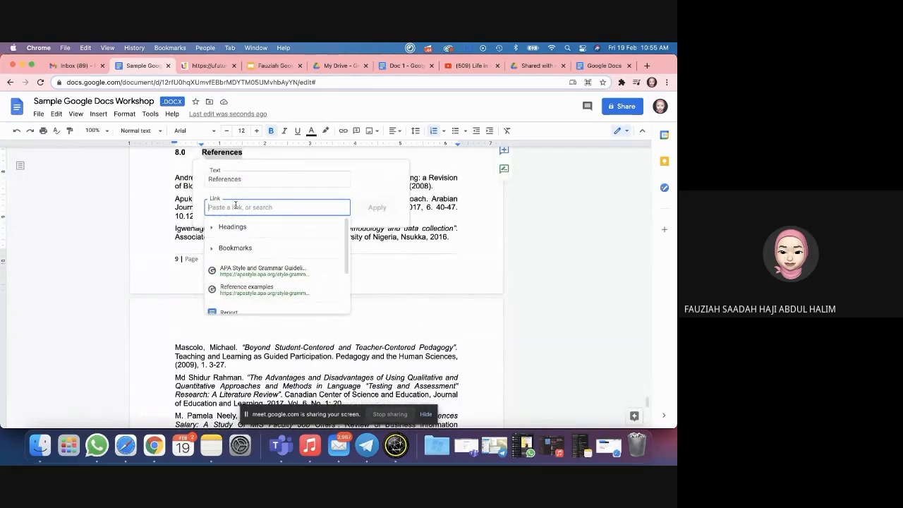
scroll(233, 261, down, 3)
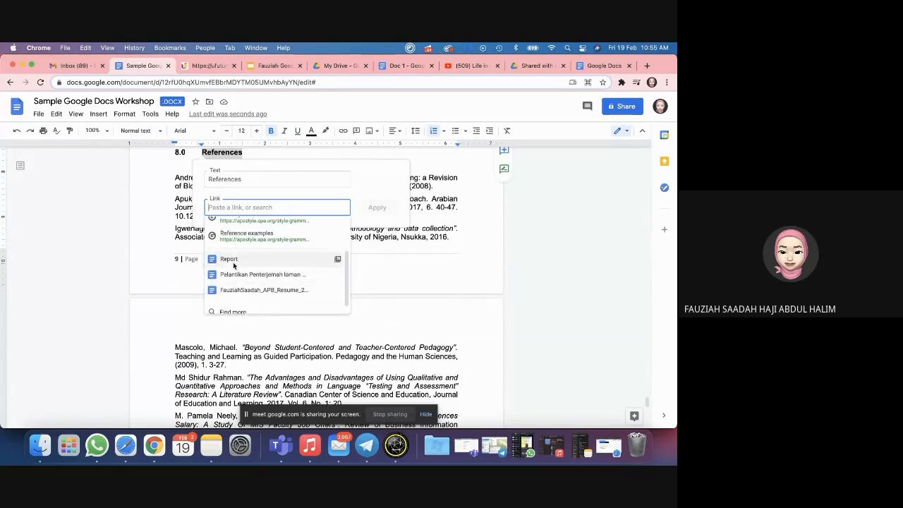
scroll(234, 261, down, 1)
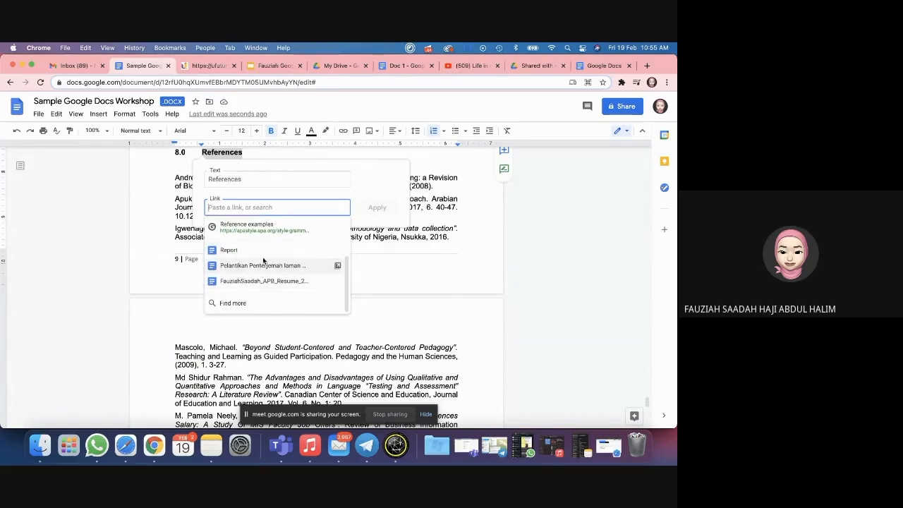
click(405, 258)
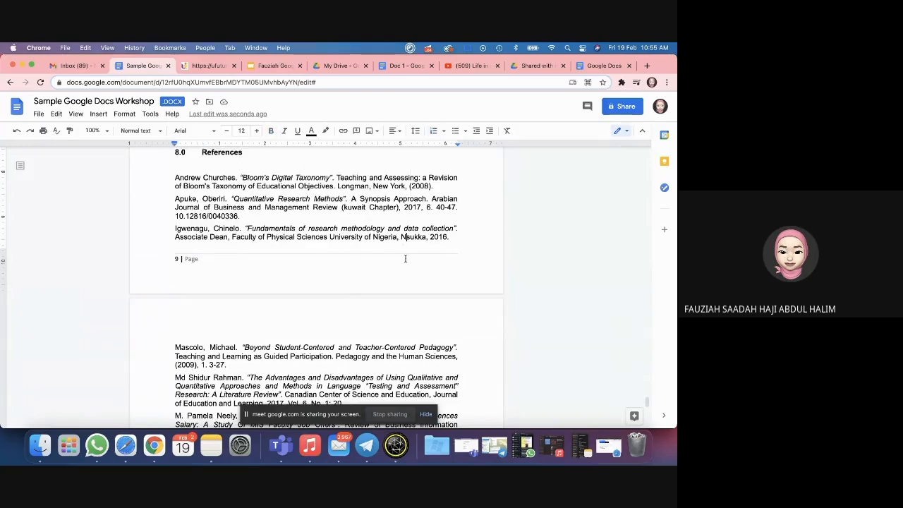
Step: Scroll through the references and back up to where Limitations of Study ends
scroll(405, 258, down, 1)
scroll(400, 265, down, 4)
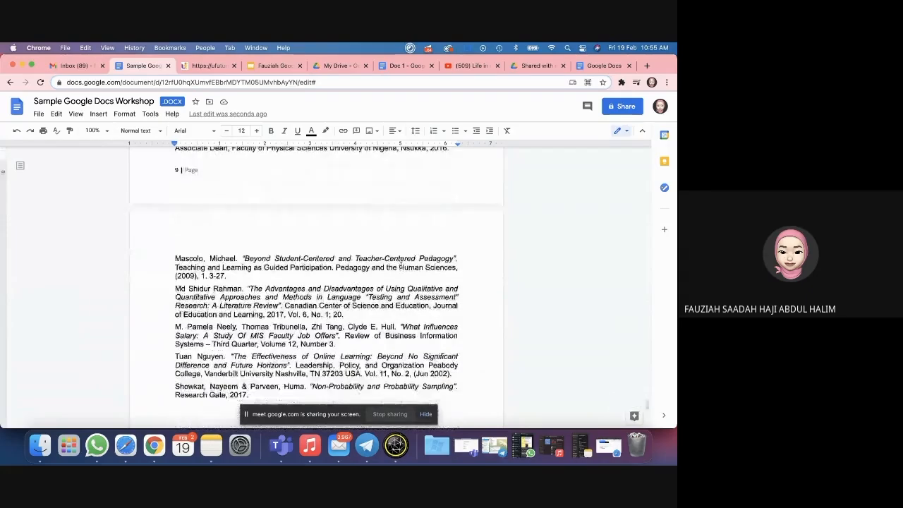
scroll(400, 264, down, 4)
scroll(426, 220, down, 6)
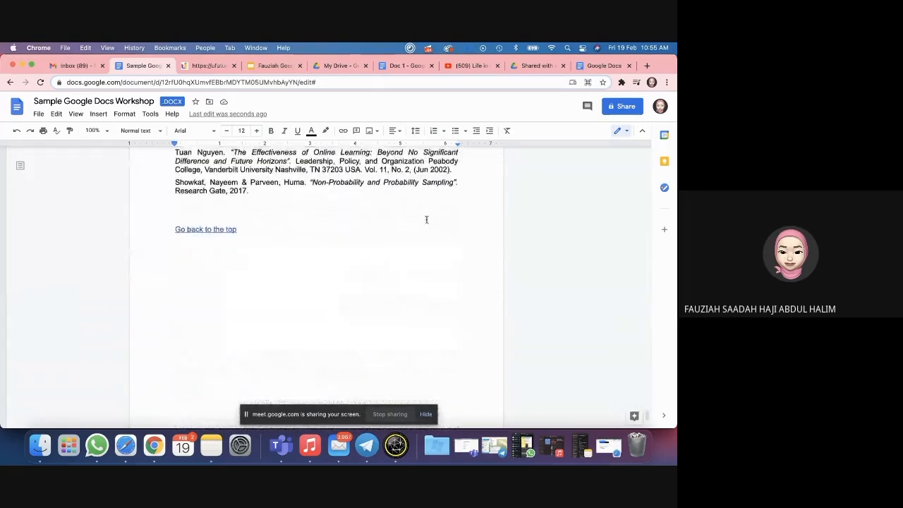
scroll(427, 219, up, 1)
double_click(471, 339)
scroll(446, 340, down, 2)
scroll(446, 340, down, 2)
scroll(446, 341, up, 20)
scroll(446, 341, up, 15)
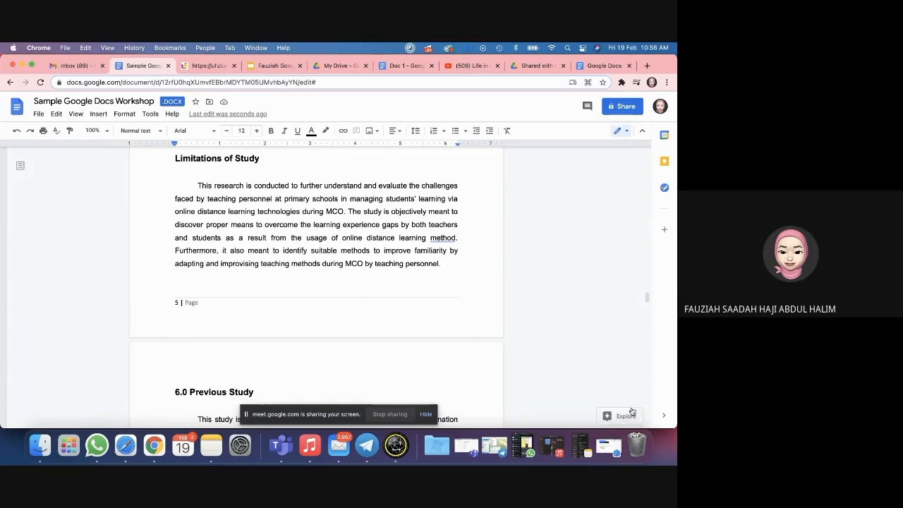
Step: With the cursor below the Limitations paragraph, search Explore for 'mco malaysia'
click(621, 416)
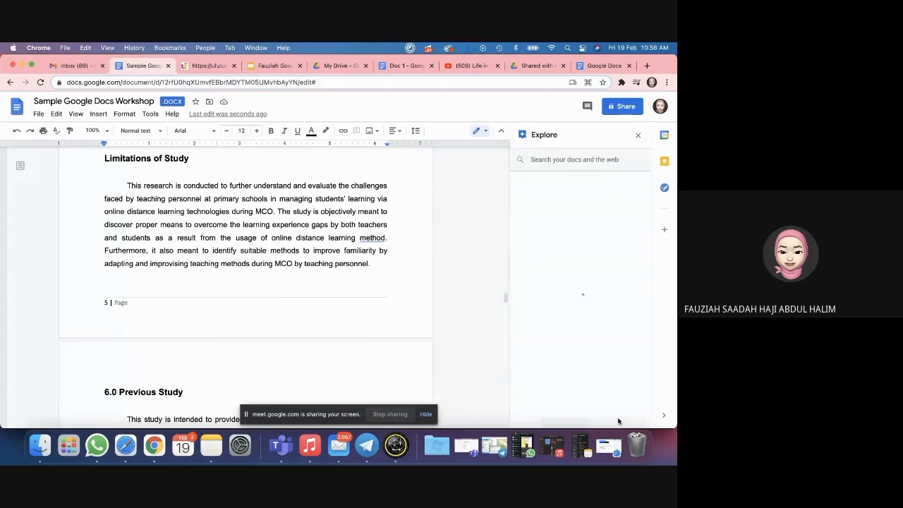
click(193, 284)
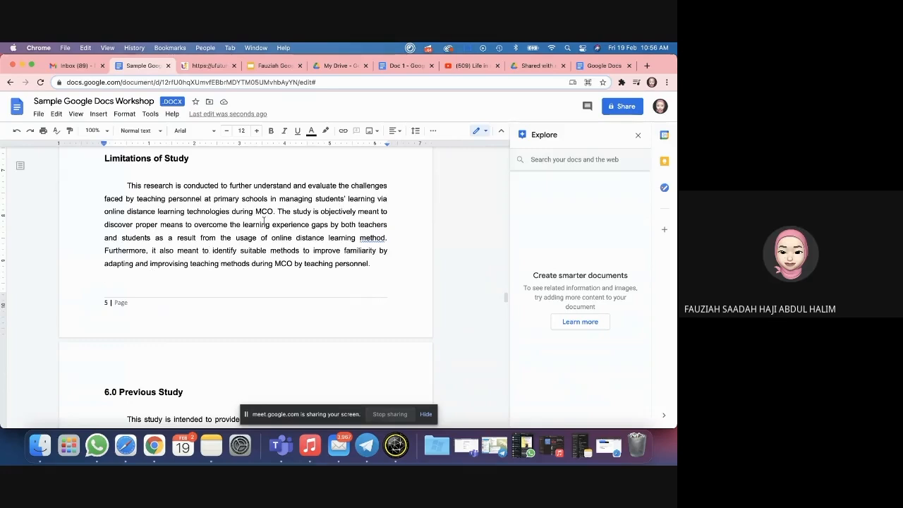
click(541, 159)
text(mco)
click(579, 181)
double_click(560, 159)
text(ma)
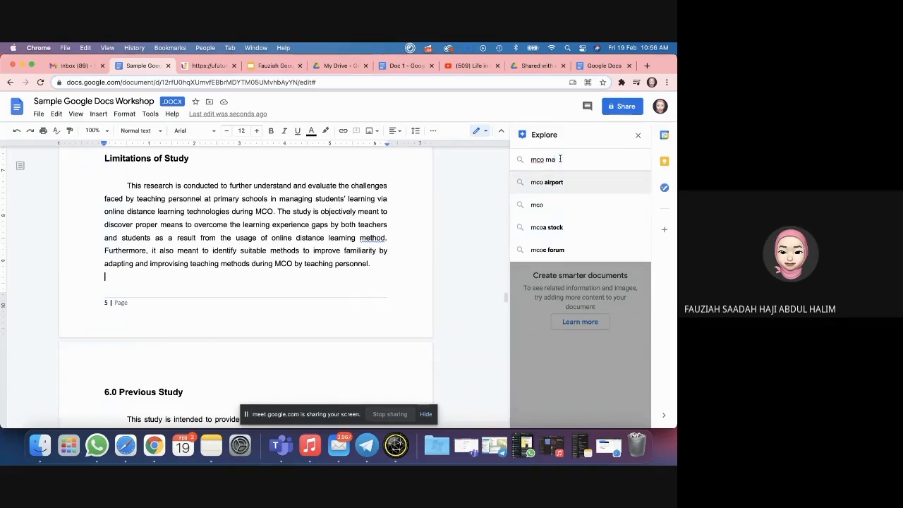
text(laysia)
key(Return)
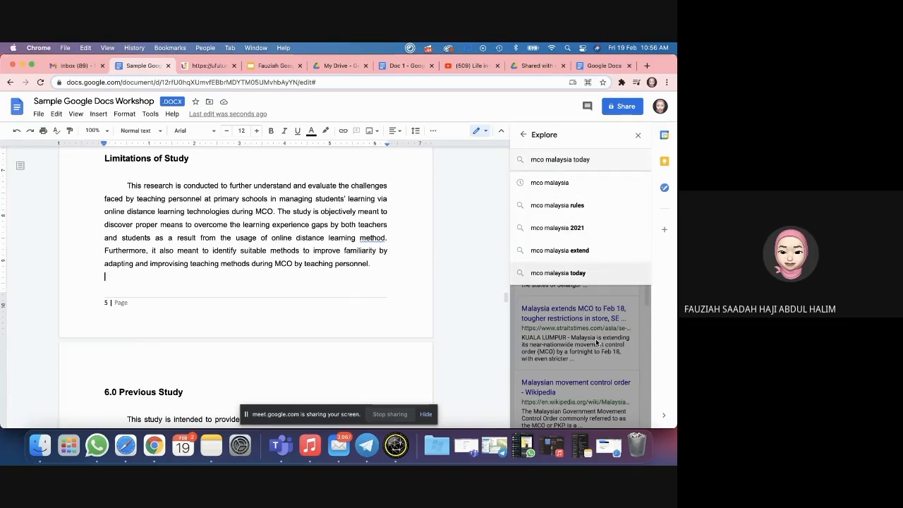
click(591, 182)
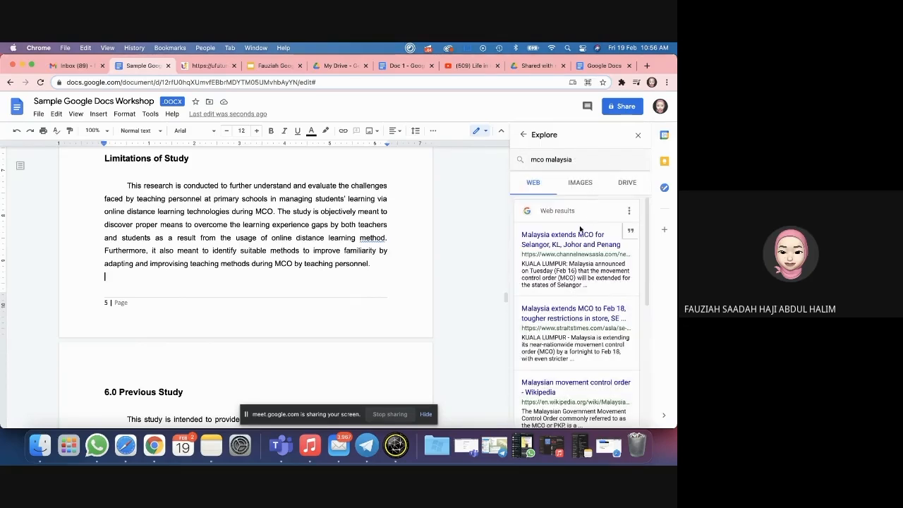
Step: Browse the image results for 'mco malaysia', briefly checking the Drive results
scroll(570, 236, down, 5)
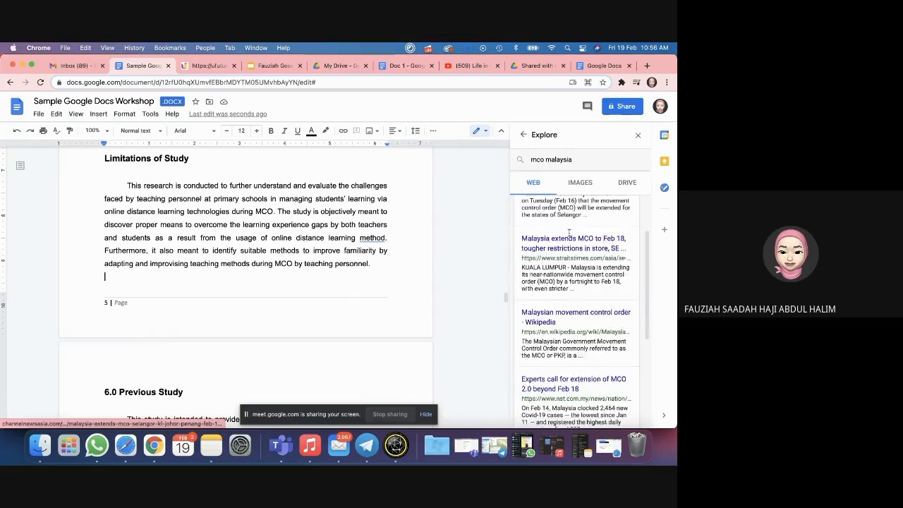
scroll(570, 236, down, 2)
scroll(557, 211, up, 3)
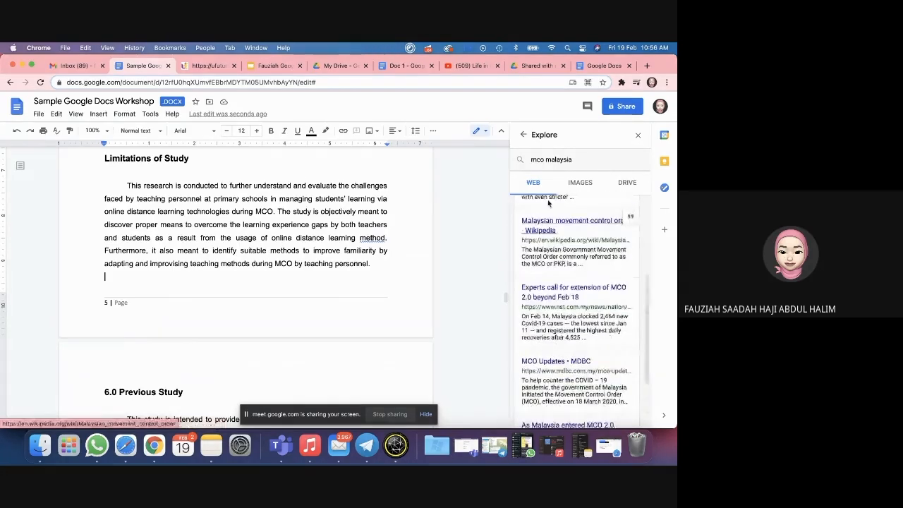
click(575, 183)
click(618, 184)
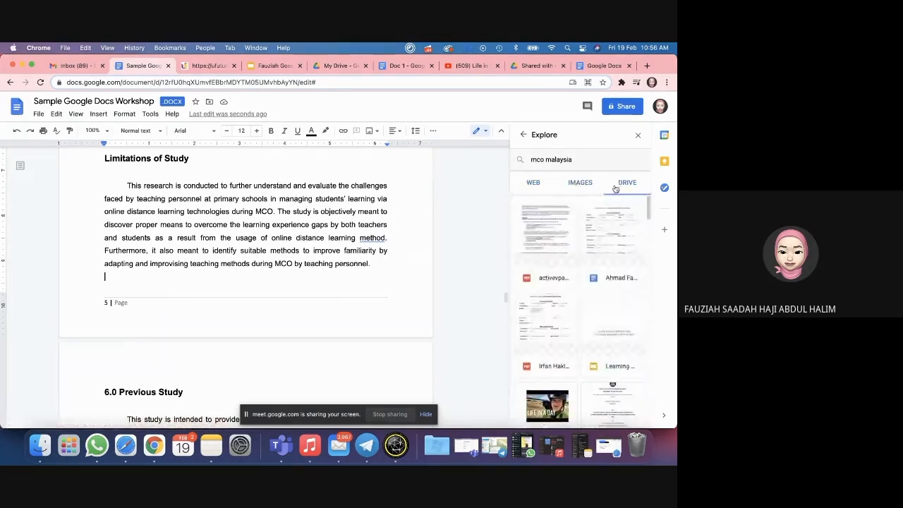
click(580, 182)
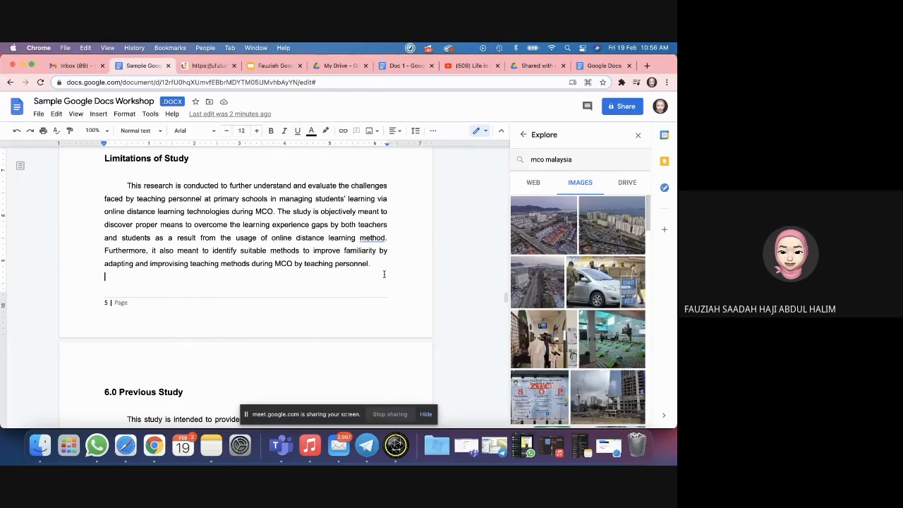
scroll(550, 266, down, 5)
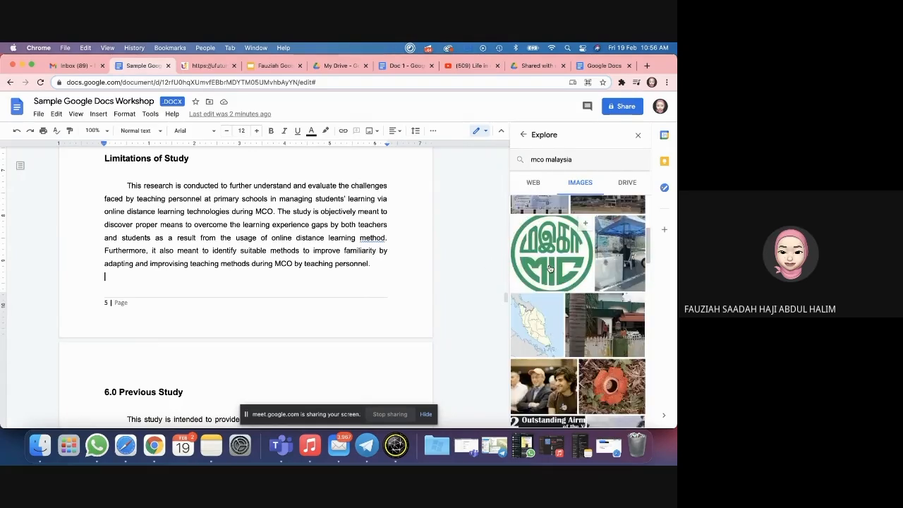
scroll(550, 266, down, 6)
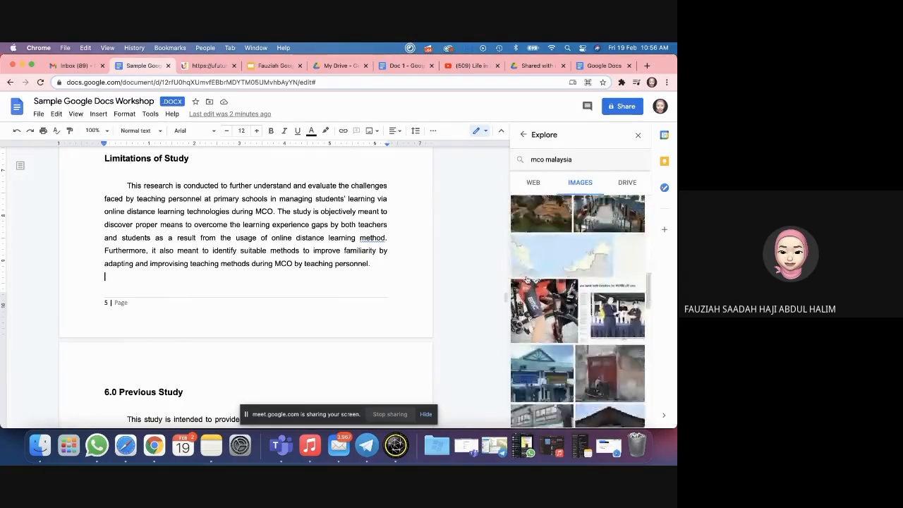
scroll(526, 280, down, 6)
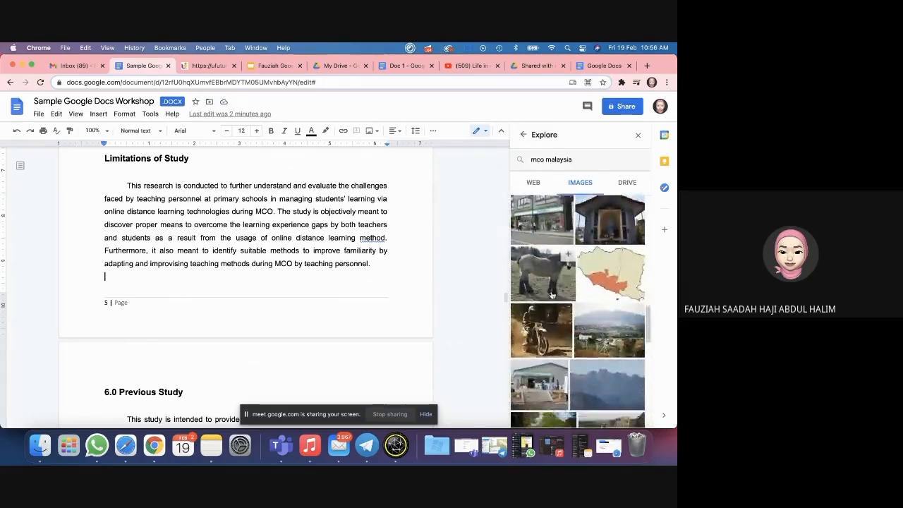
scroll(553, 303, down, 6)
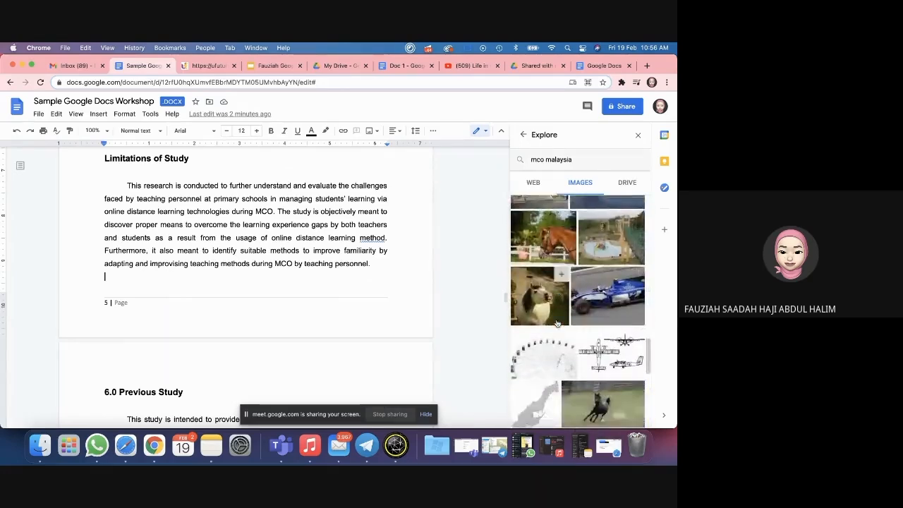
scroll(557, 322, up, 15)
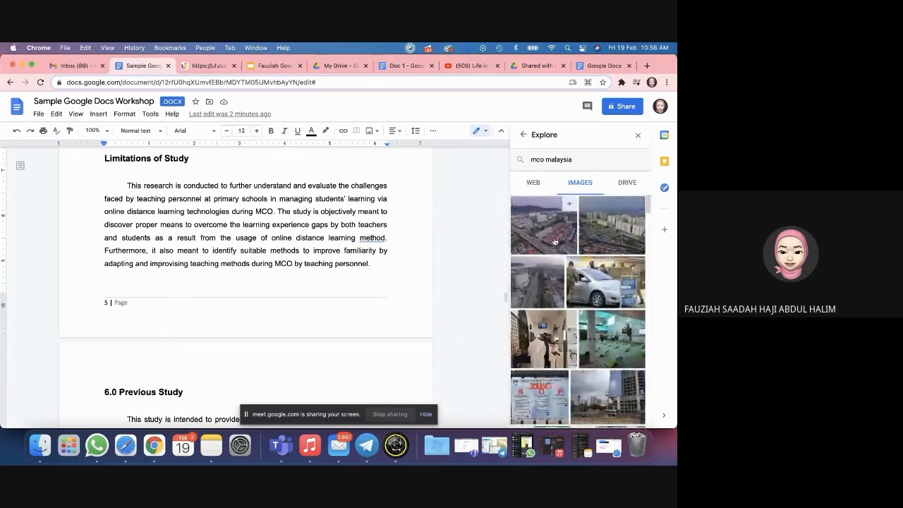
Step: Insert the aerial city photo from Explore's image results beneath Limitations of Study
click(555, 242)
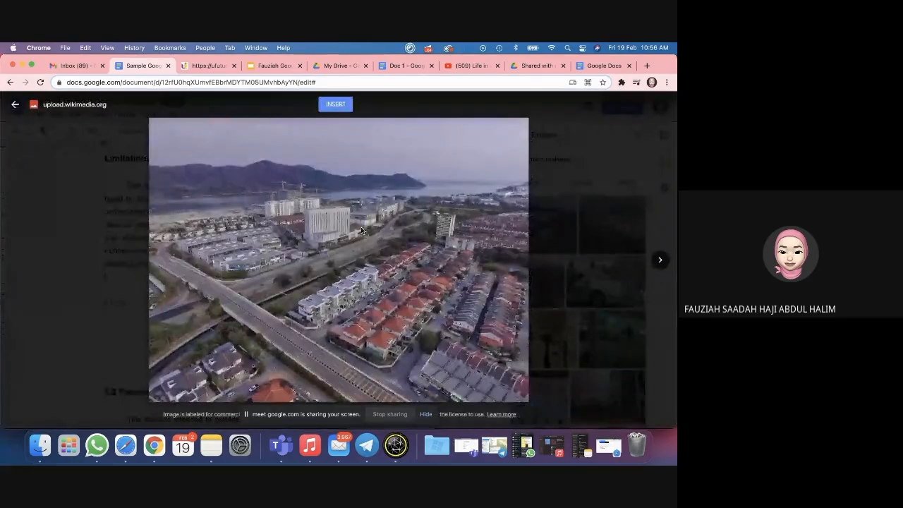
click(337, 104)
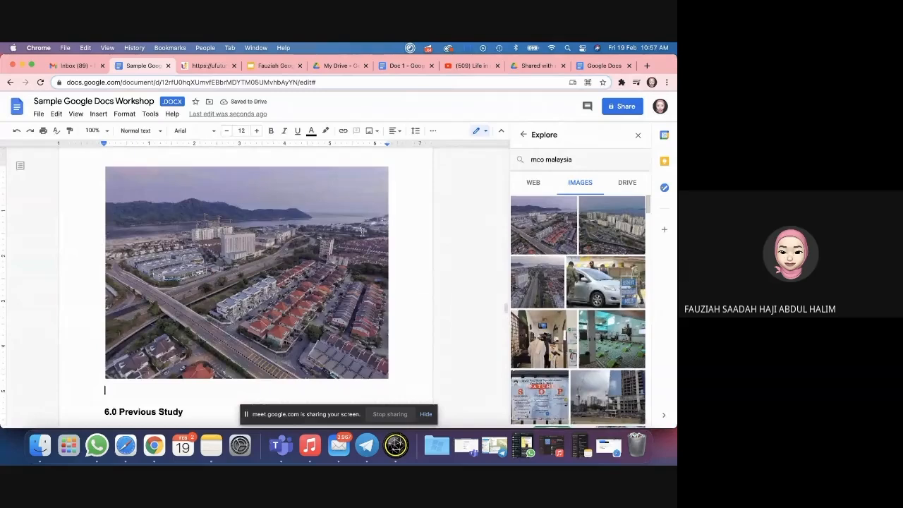
click(289, 275)
scroll(289, 275, down, 3)
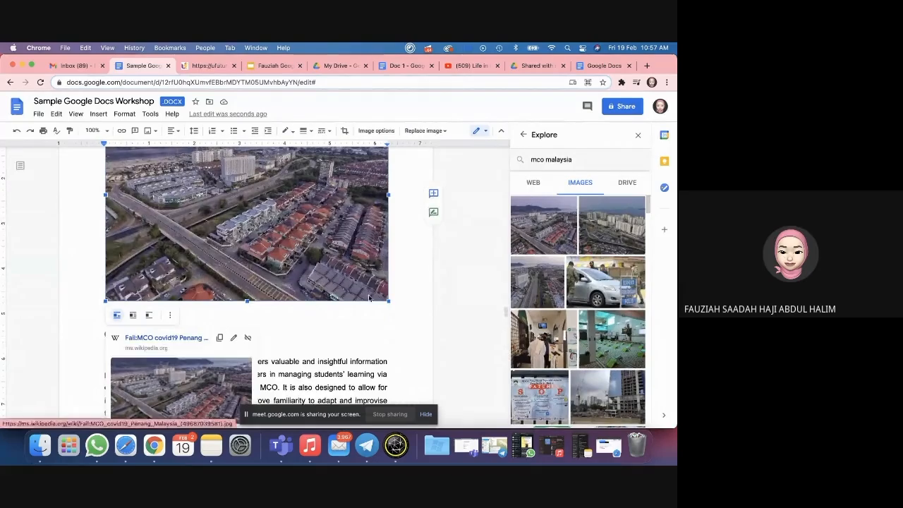
click(398, 276)
Step: Add a blank line after 'via ODL.' and show Explore's web results for 'mco malaysia'
scroll(399, 276, down, 1)
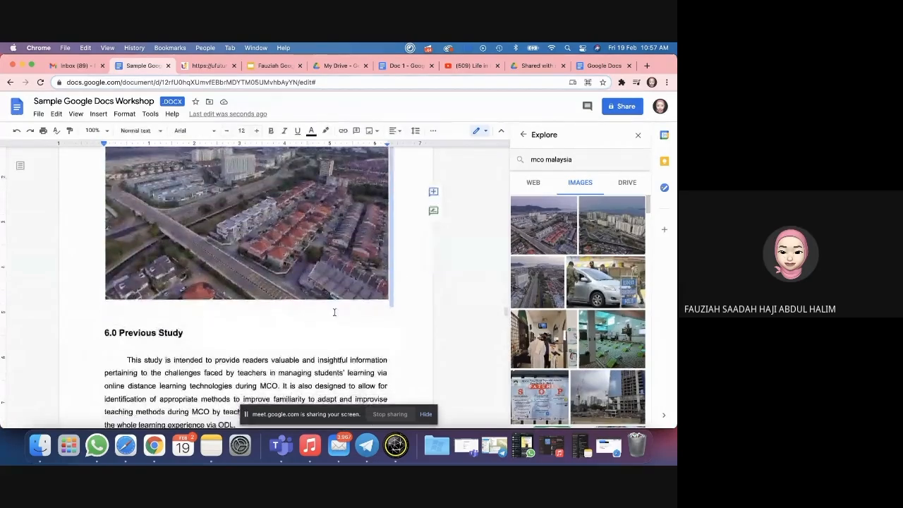
scroll(335, 313, down, 3)
click(280, 244)
key(Return)
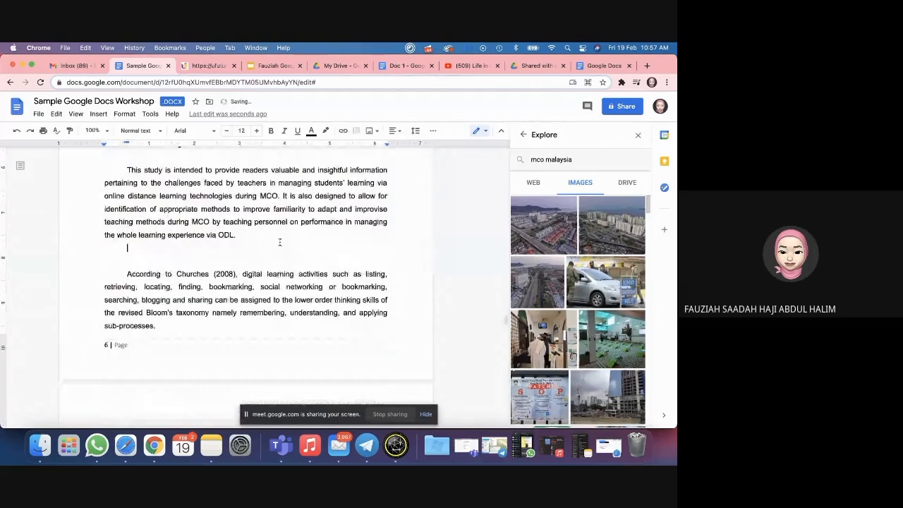
click(542, 184)
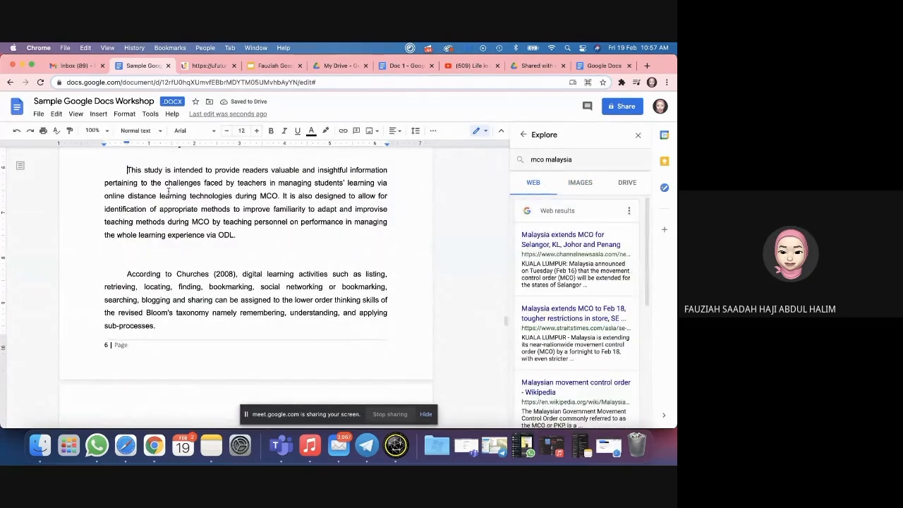
Step: Set the citation format to APA and cite the first MCO extension article as a footnote
drag(127, 170, 243, 237)
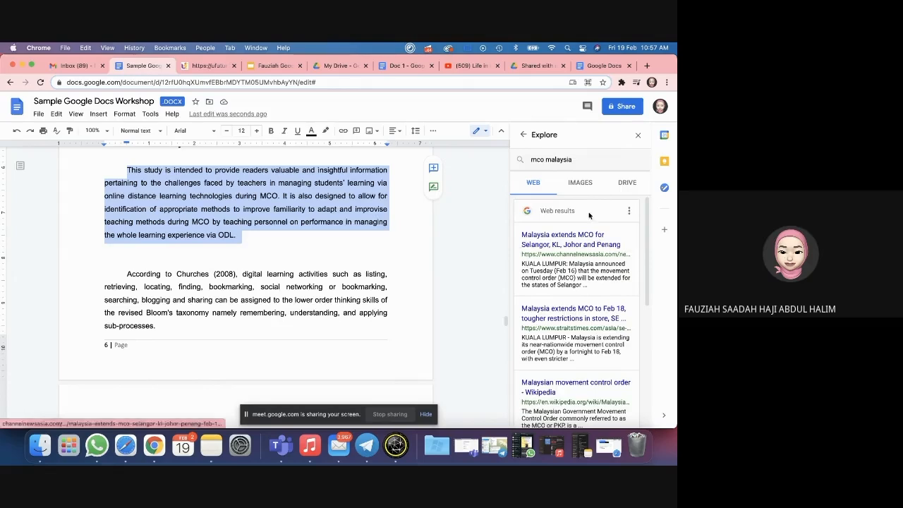
click(629, 211)
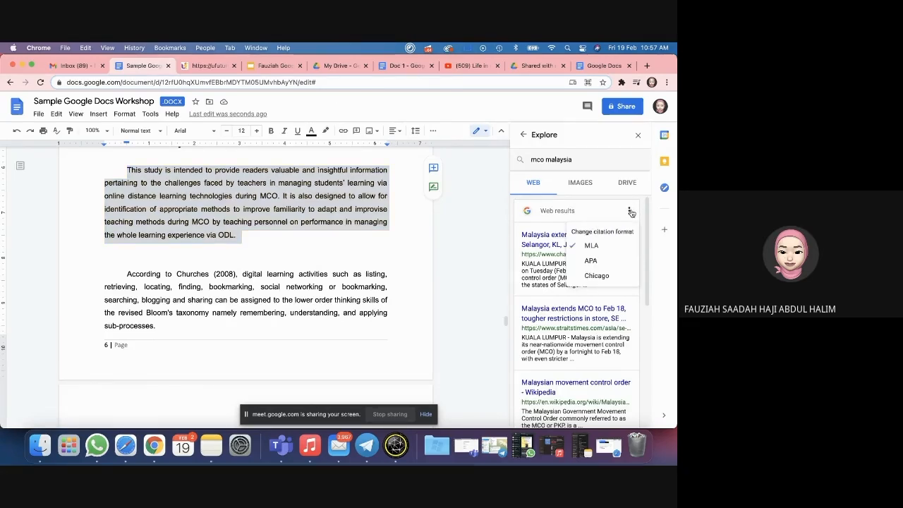
click(595, 263)
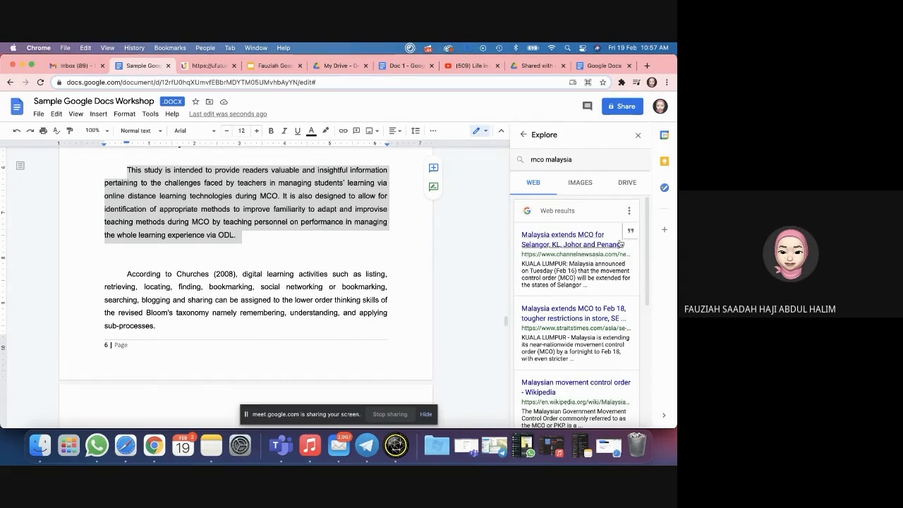
click(628, 210)
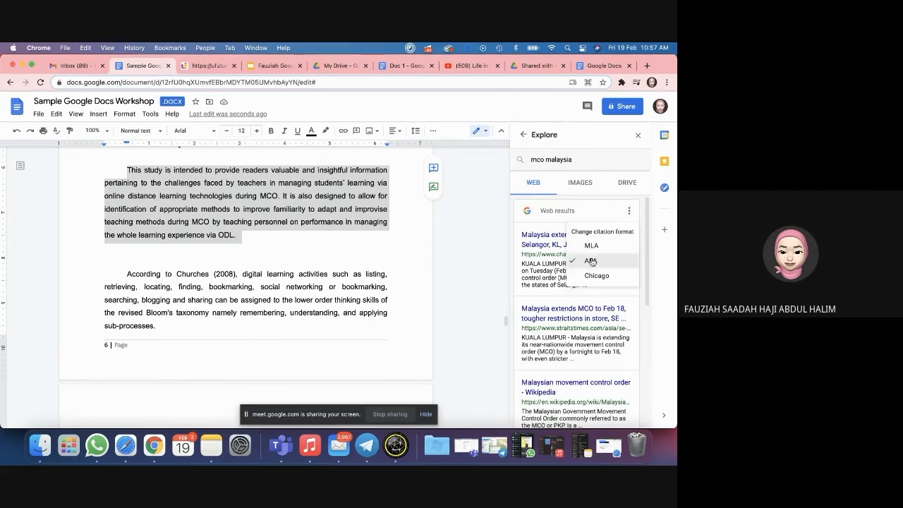
click(591, 261)
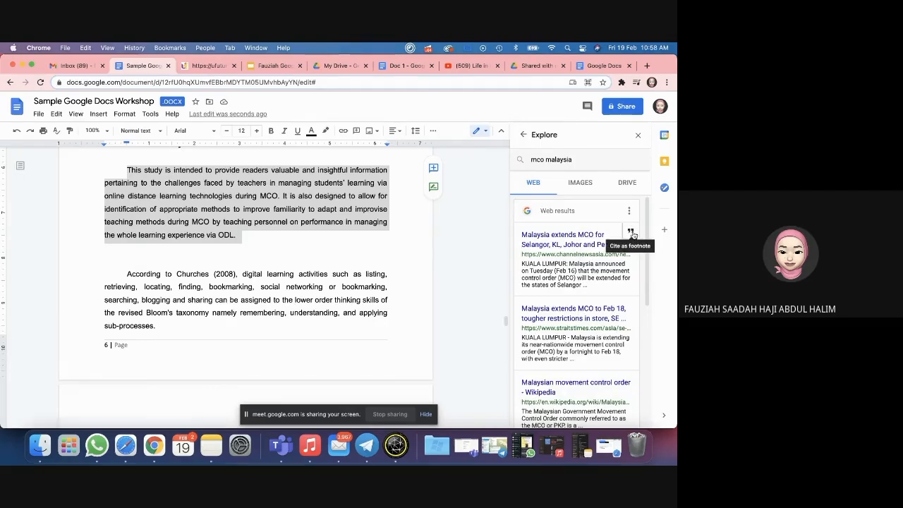
click(631, 235)
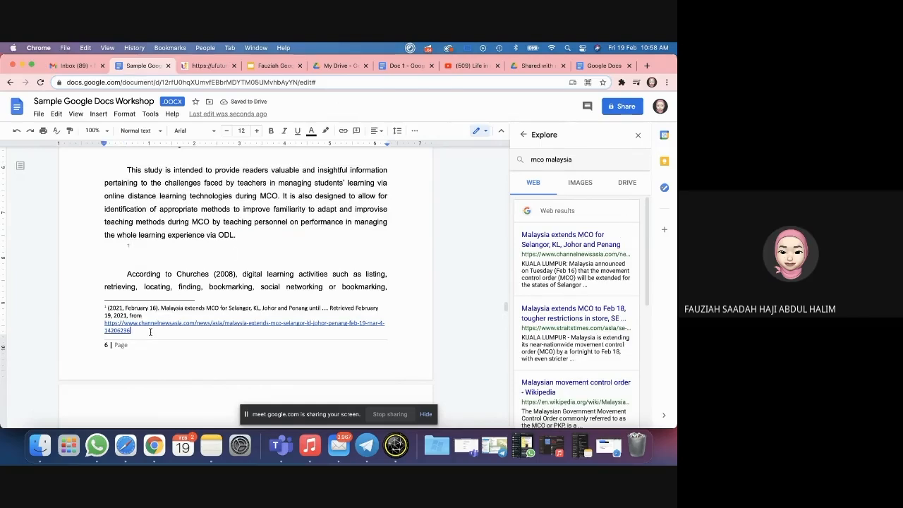
drag(151, 330, 101, 308)
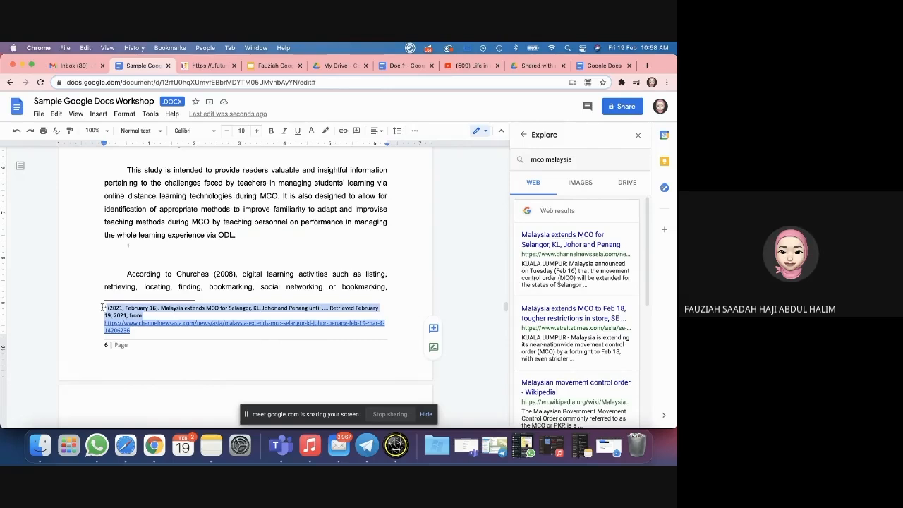
Step: Scroll through the report, then switch to the Doc 1 tab with the caret on its blank page
click(171, 282)
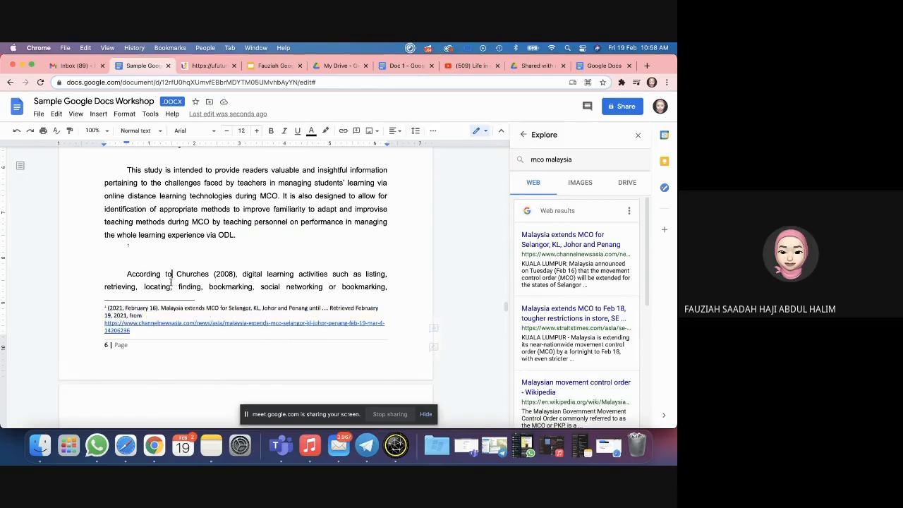
scroll(170, 282, down, 5)
scroll(171, 282, up, 2)
scroll(171, 283, down, 3)
scroll(171, 282, up, 3)
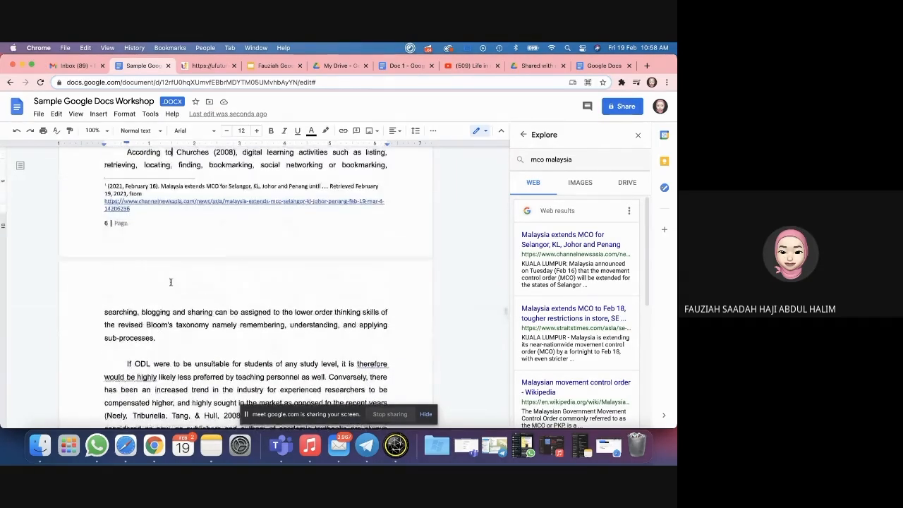
scroll(171, 282, up, 3)
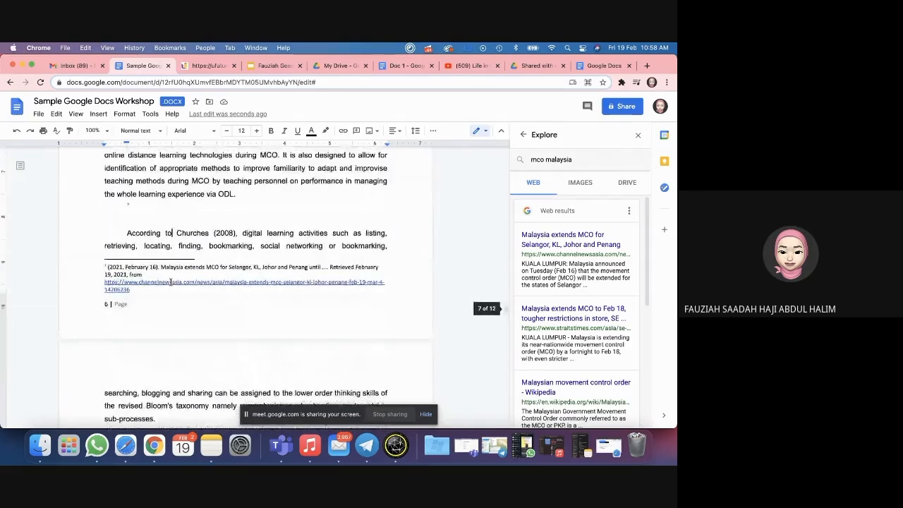
scroll(197, 215, down, 1)
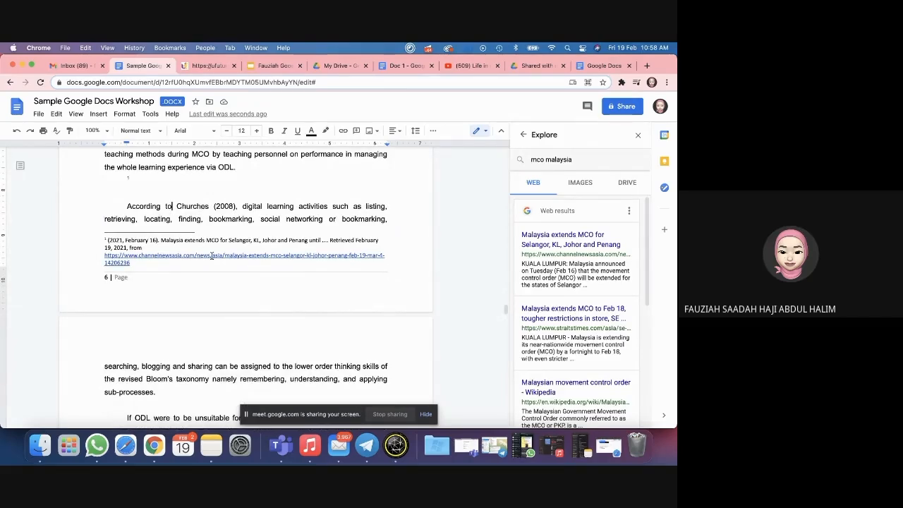
scroll(216, 280, down, 10)
scroll(216, 280, down, 20)
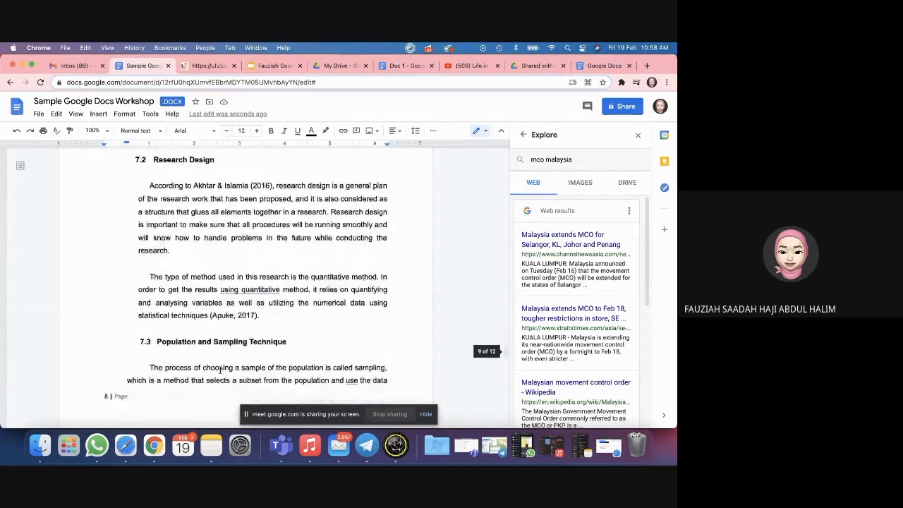
scroll(220, 369, down, 2)
click(149, 225)
click(402, 65)
click(211, 205)
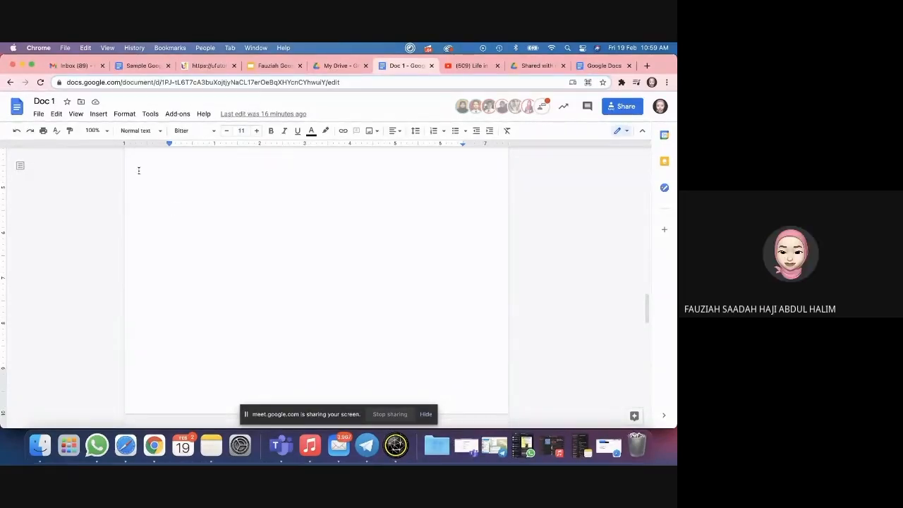
Step: Open the Insert menu and move across to the Tools menu in Doc 1
click(98, 113)
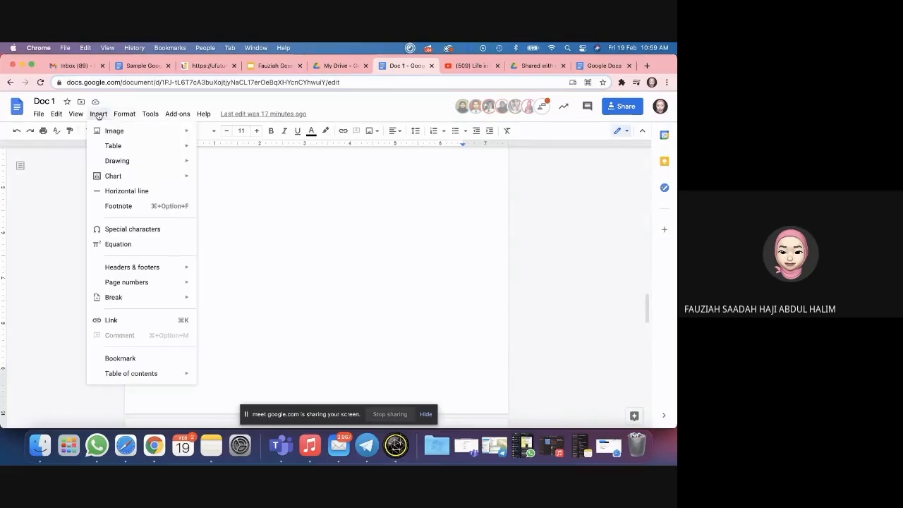
mouse_move(135, 116)
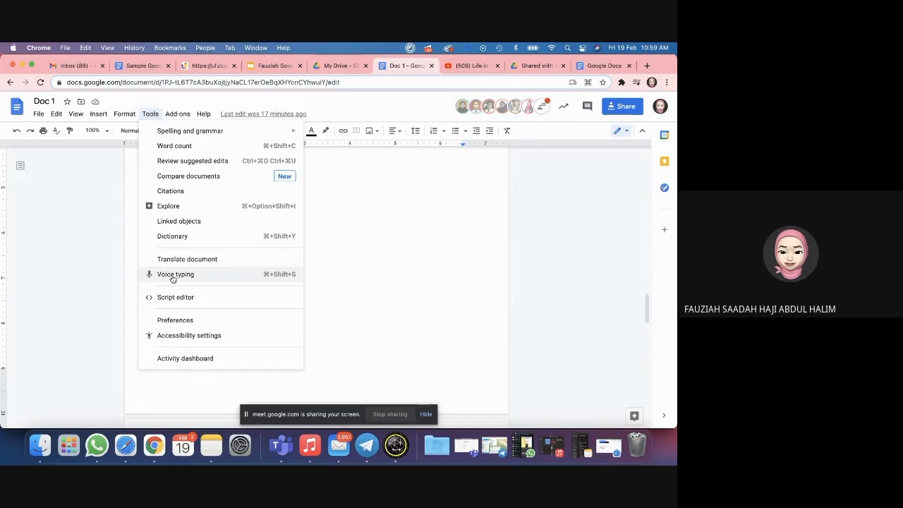
Step: Dictate a paragraph on appearing clean, neat and appropriate for the situation, then start a new line
click(173, 275)
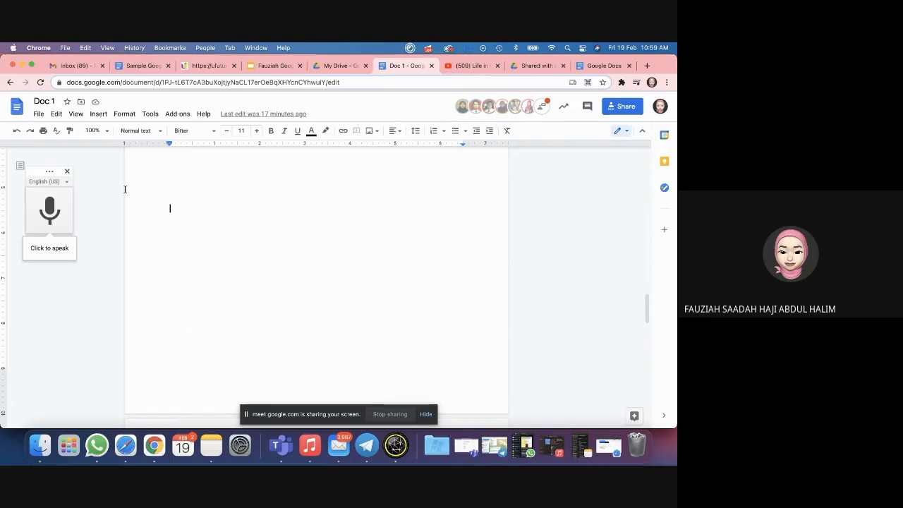
click(50, 209)
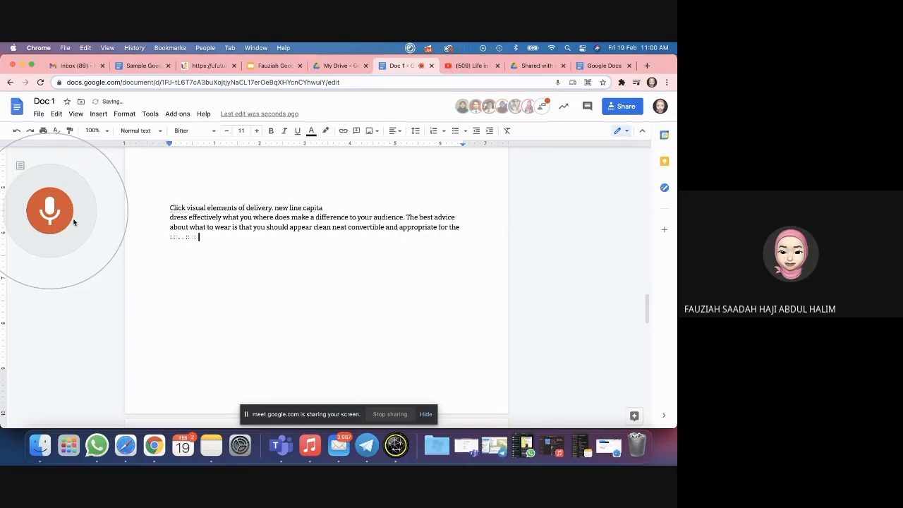
click(61, 207)
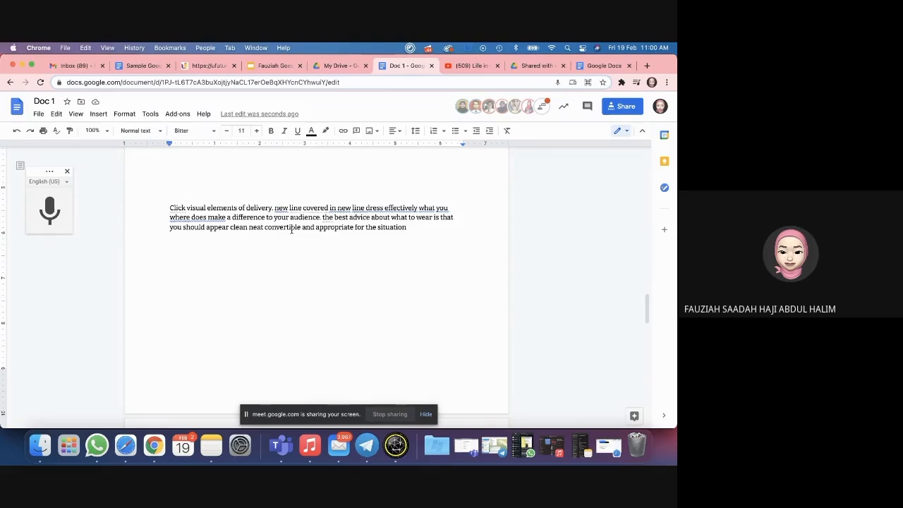
key(BackSpace)
key(Return)
key(Return)
Step: Choose Bahasa Melayu from the voice typing language list
click(67, 181)
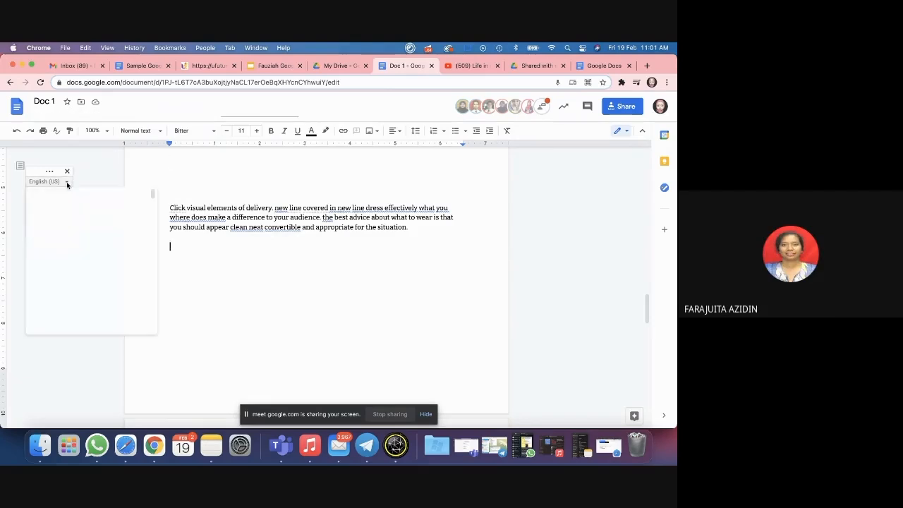
scroll(87, 275, down, 15)
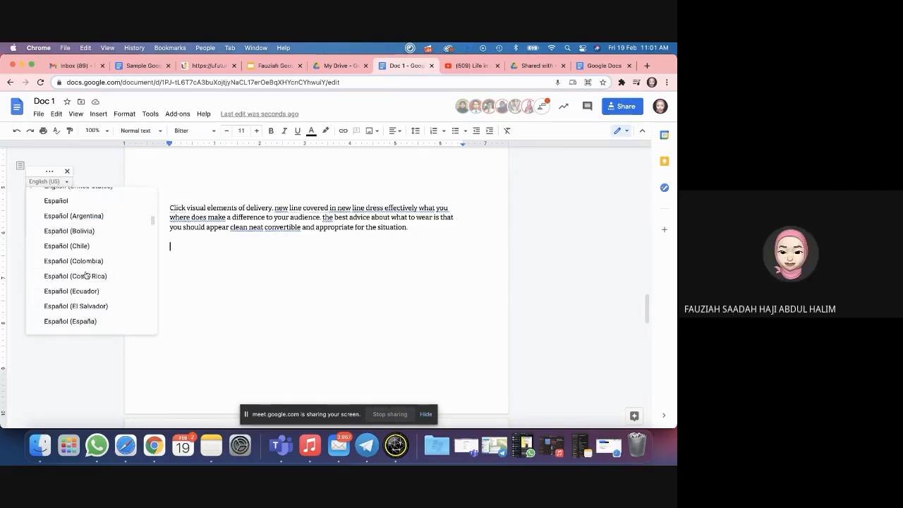
scroll(86, 274, down, 15)
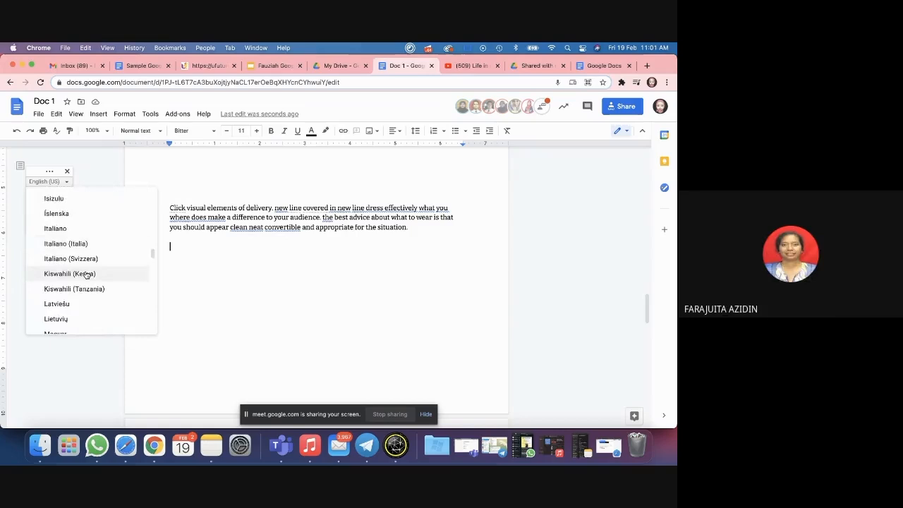
scroll(95, 237, down, 15)
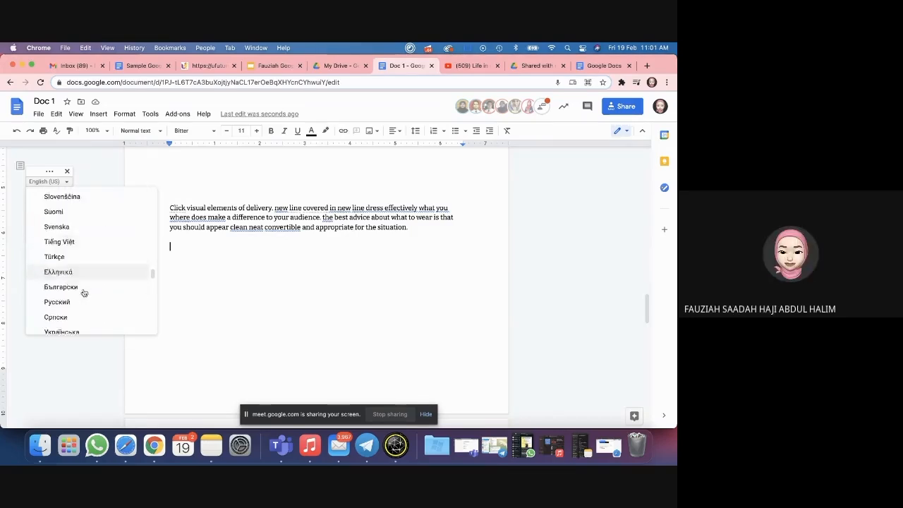
scroll(84, 293, down, 15)
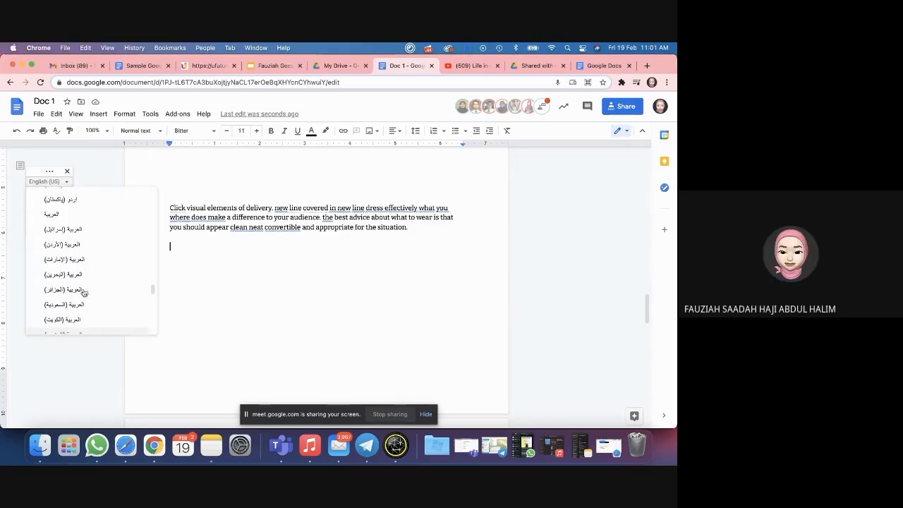
scroll(84, 293, down, 5)
scroll(83, 293, up, 5)
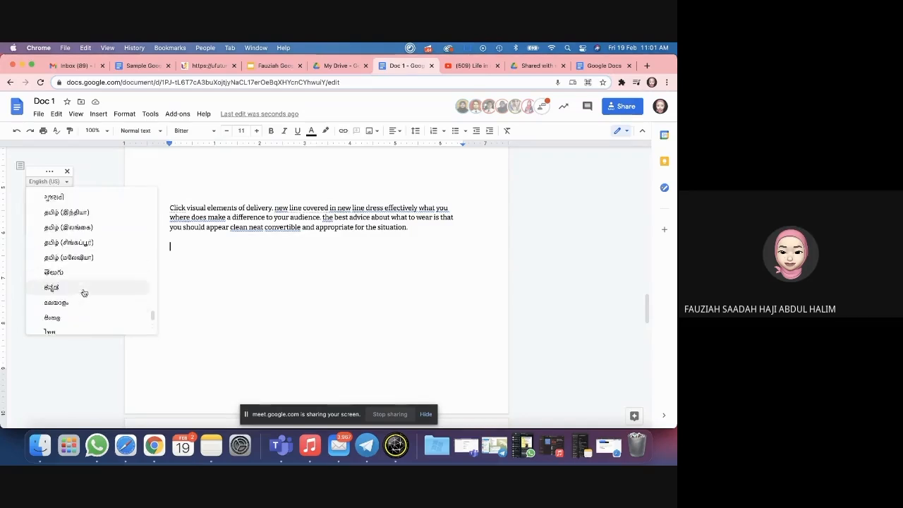
scroll(84, 293, down, 8)
scroll(83, 293, up, 15)
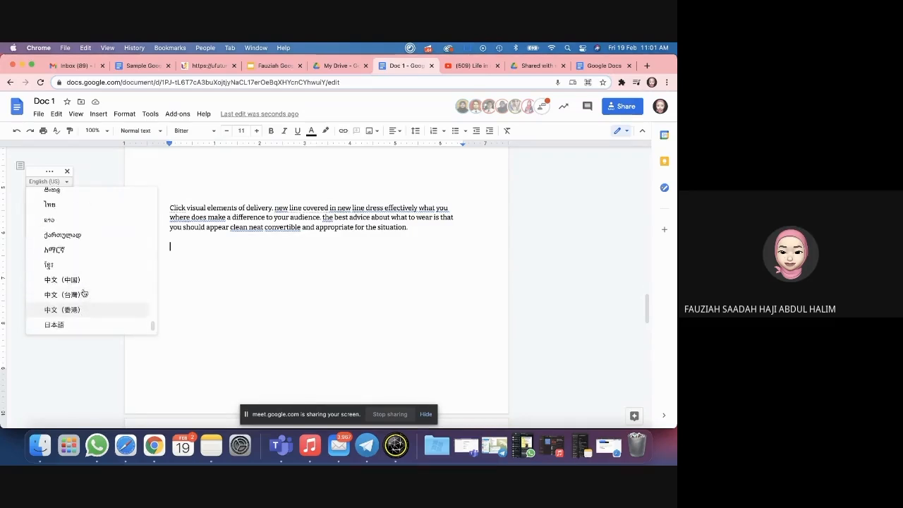
scroll(83, 292, down, 15)
scroll(90, 262, up, 6)
scroll(94, 238, up, 2)
click(85, 232)
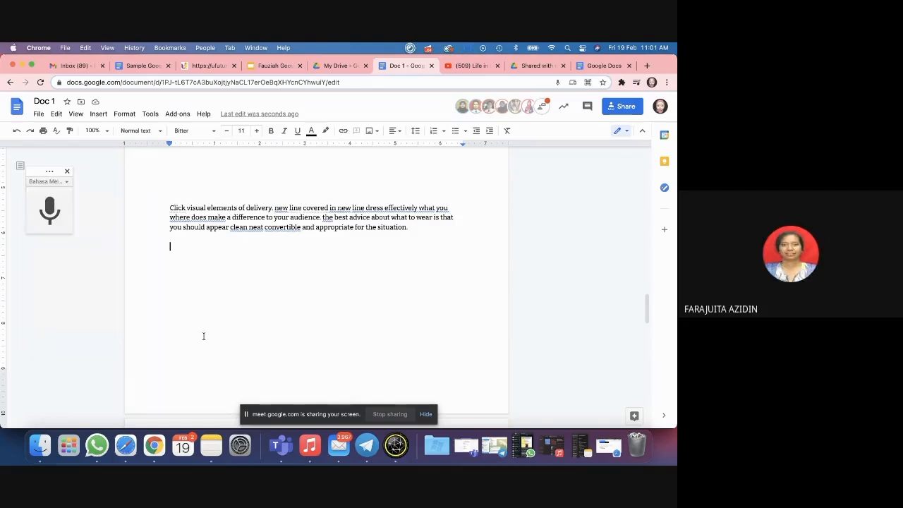
Step: On a lower empty line, toggle Bahasa Melayu dictation on and off, then open and close the Format menu
click(211, 291)
click(47, 210)
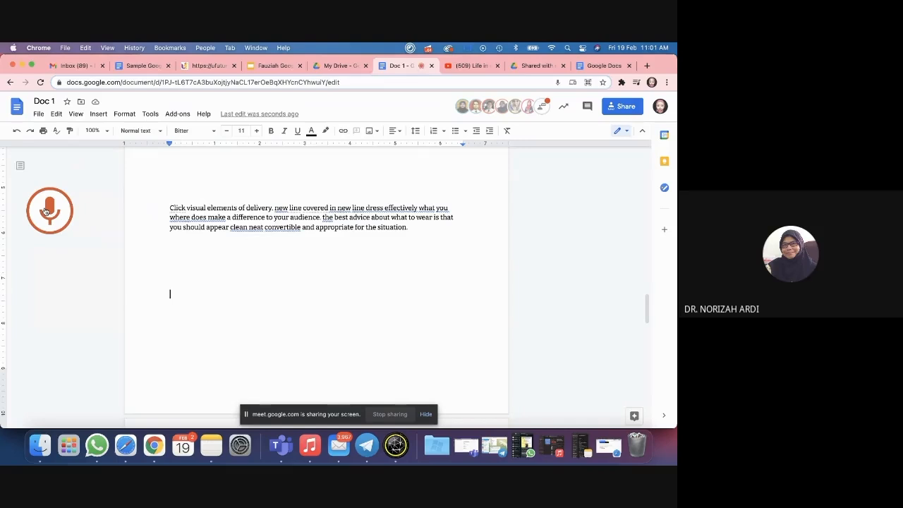
click(46, 210)
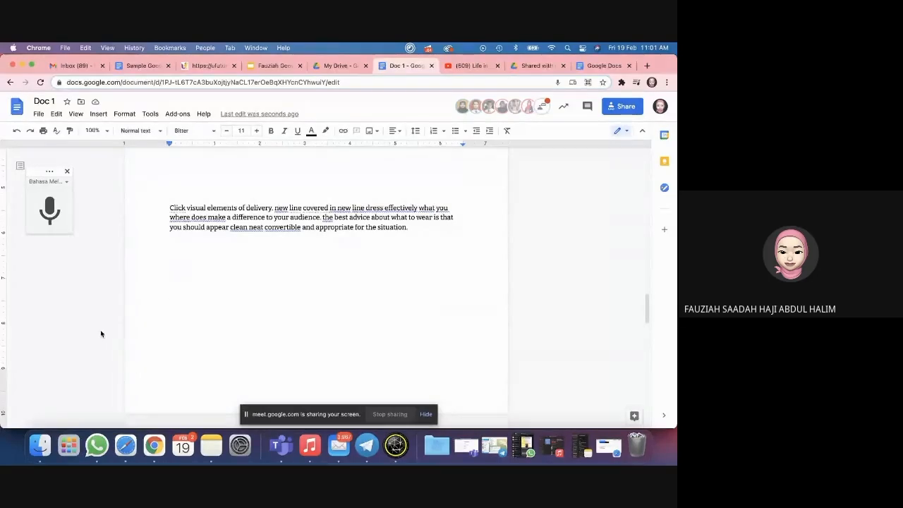
click(124, 114)
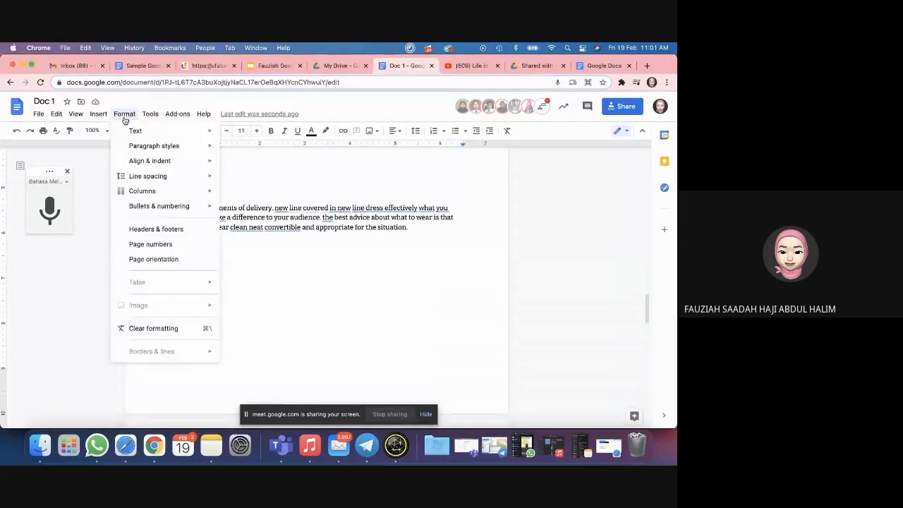
click(375, 284)
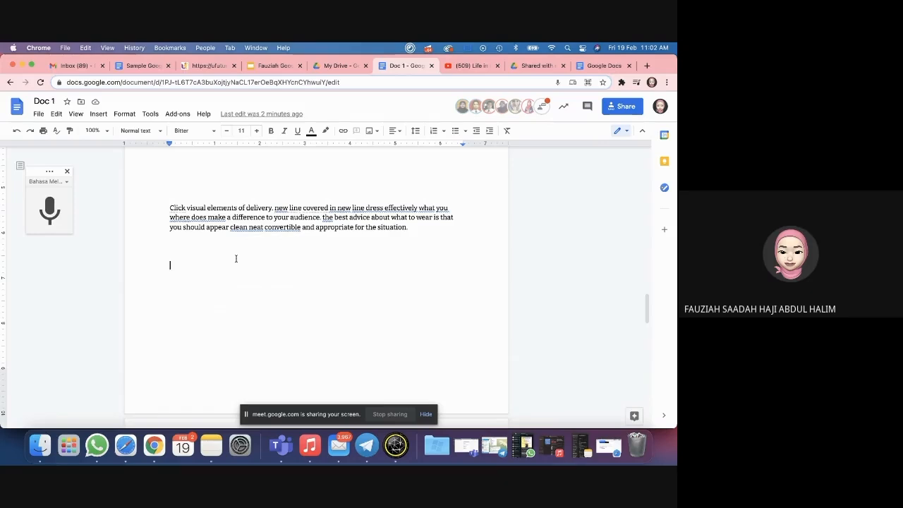
Step: In Doc 1, review the Life in a Day video image and its 'Listen to Instructions here' link
scroll(236, 259, up, 5)
scroll(236, 259, up, 10)
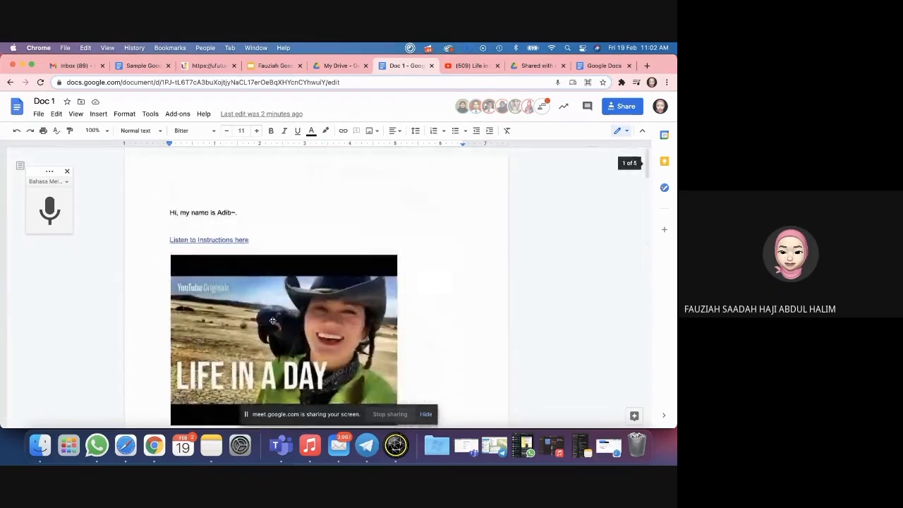
scroll(330, 289, down, 1)
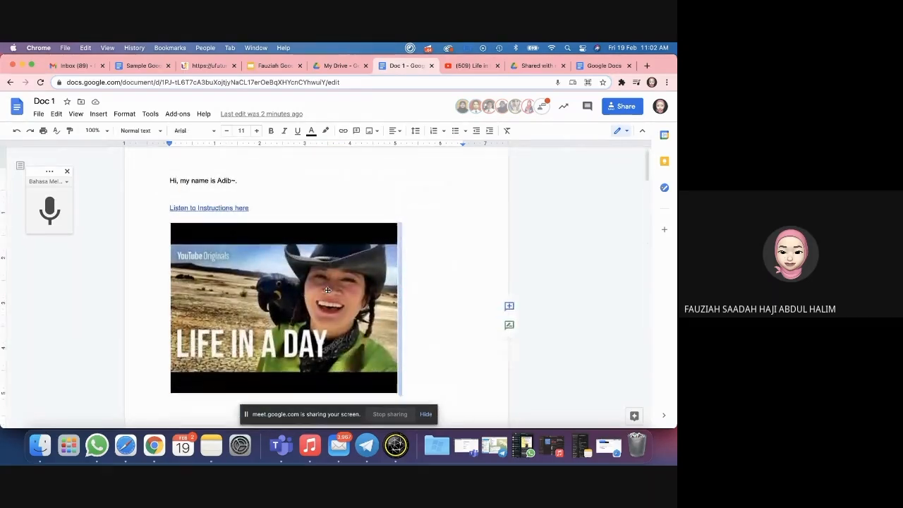
click(328, 285)
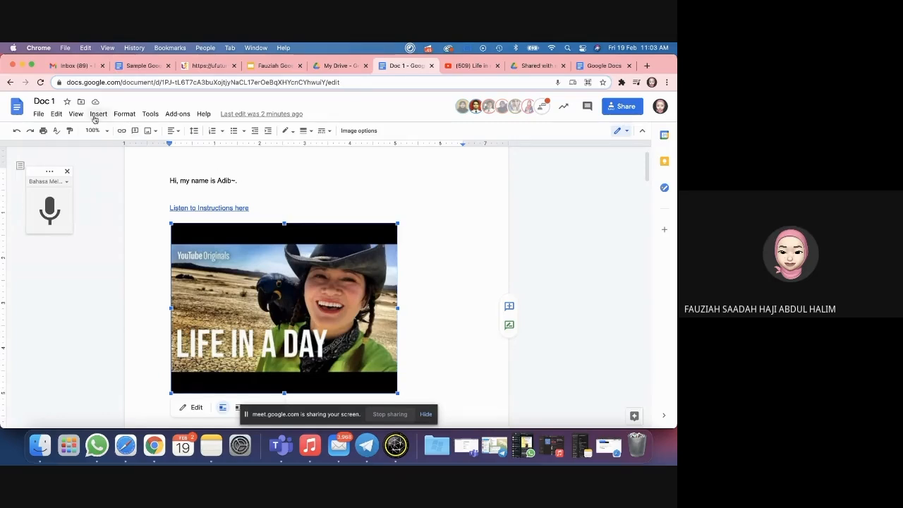
click(273, 202)
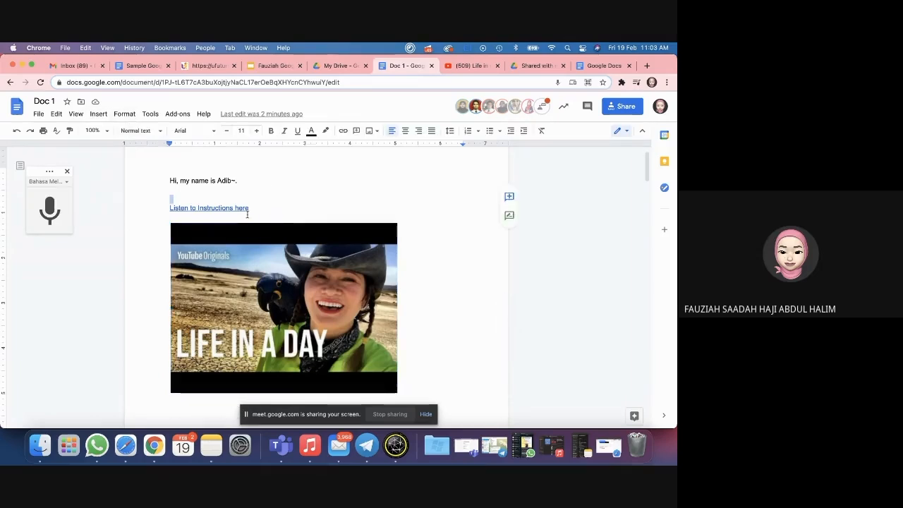
click(219, 190)
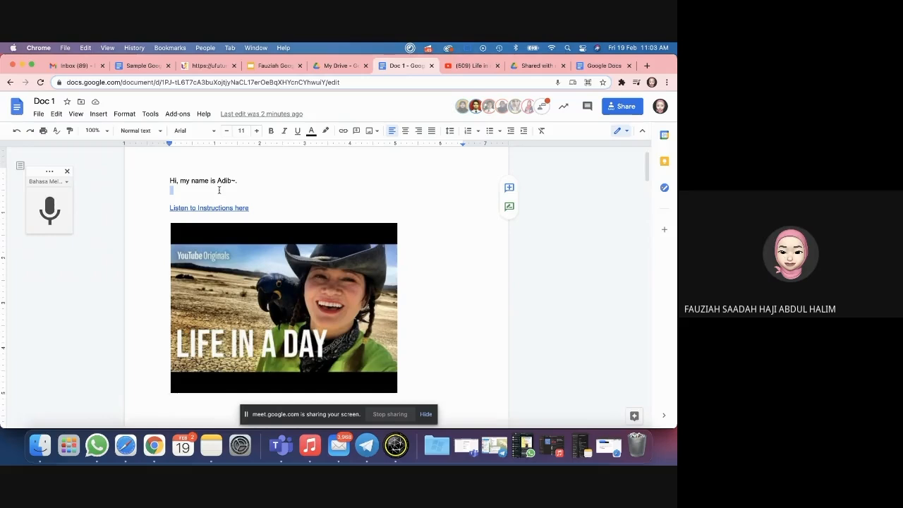
click(259, 205)
drag(258, 205, 166, 207)
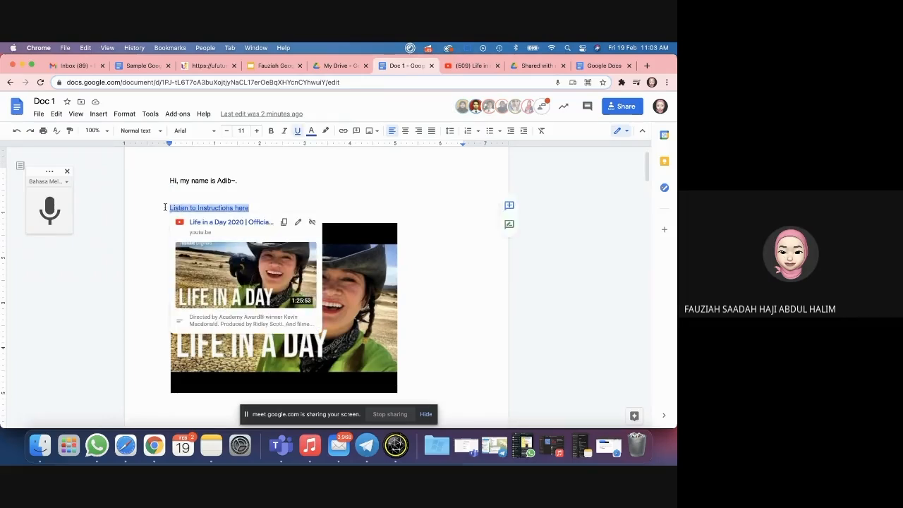
click(307, 190)
click(427, 290)
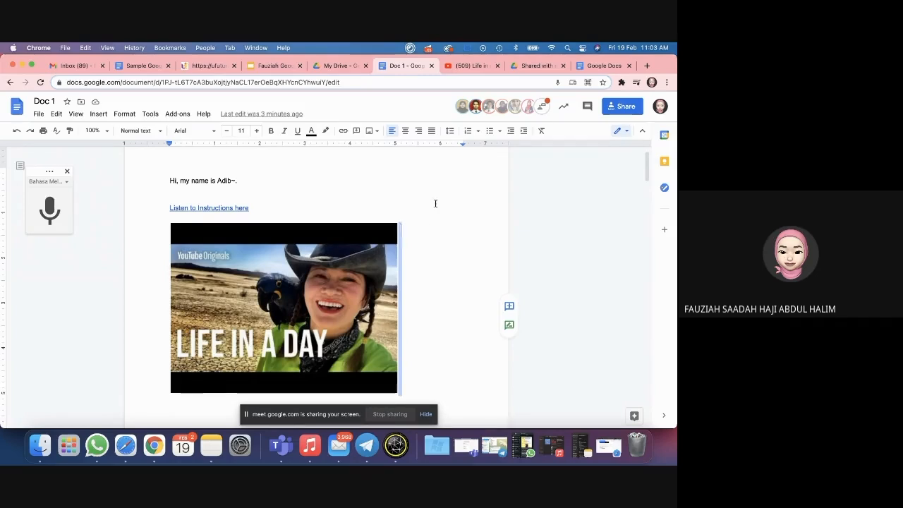
Step: From the Docs home page, open the Universiti Teknologi MARA template gallery and browse its templates
click(601, 65)
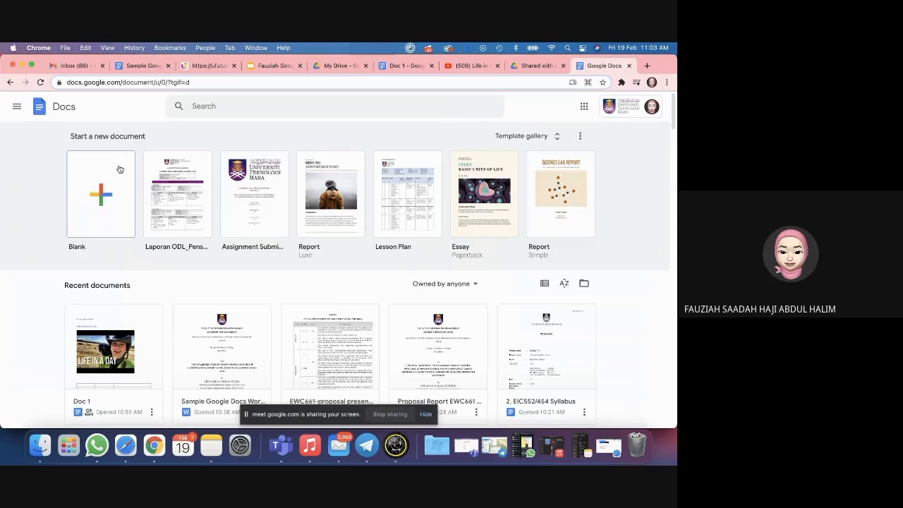
click(524, 139)
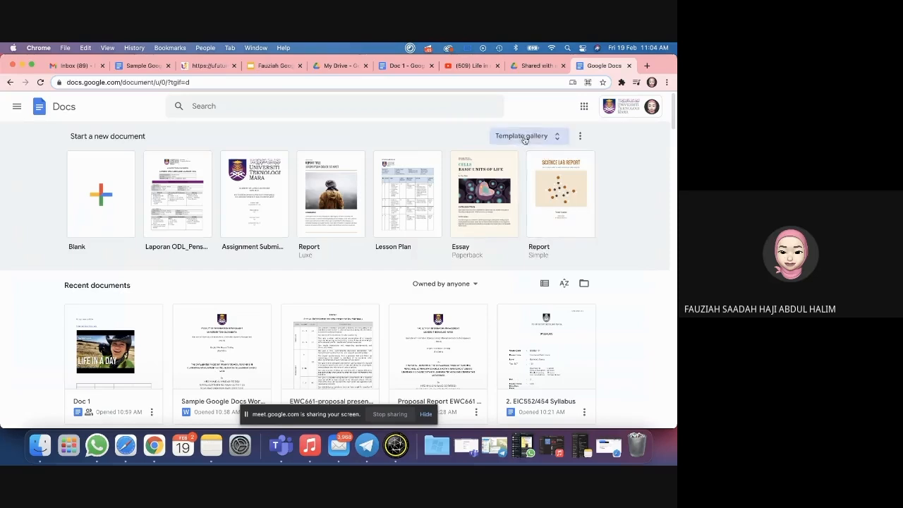
scroll(345, 261, down, 1)
scroll(346, 261, down, 5)
scroll(346, 261, up, 5)
scroll(347, 261, down, 5)
scroll(346, 269, up, 3)
scroll(346, 277, up, 3)
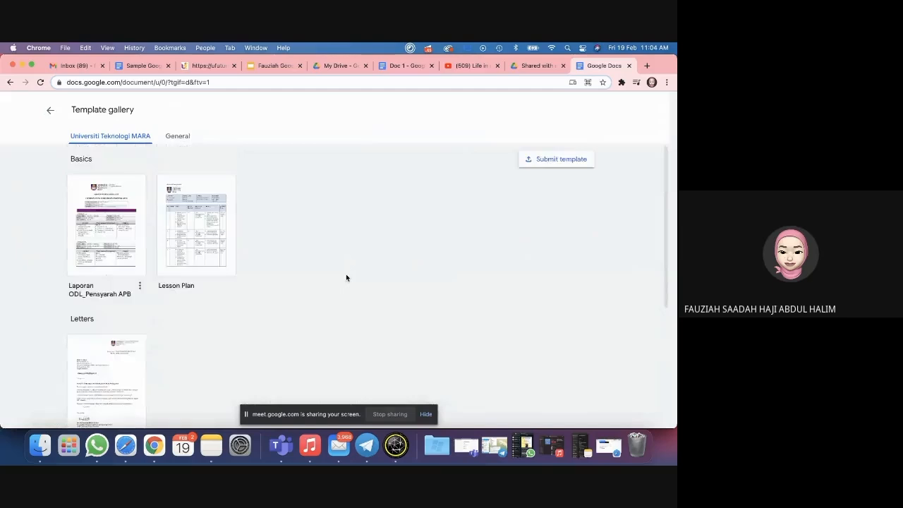
Step: Start a template submission and pick the EIC552 project checklist document from recent files
click(564, 160)
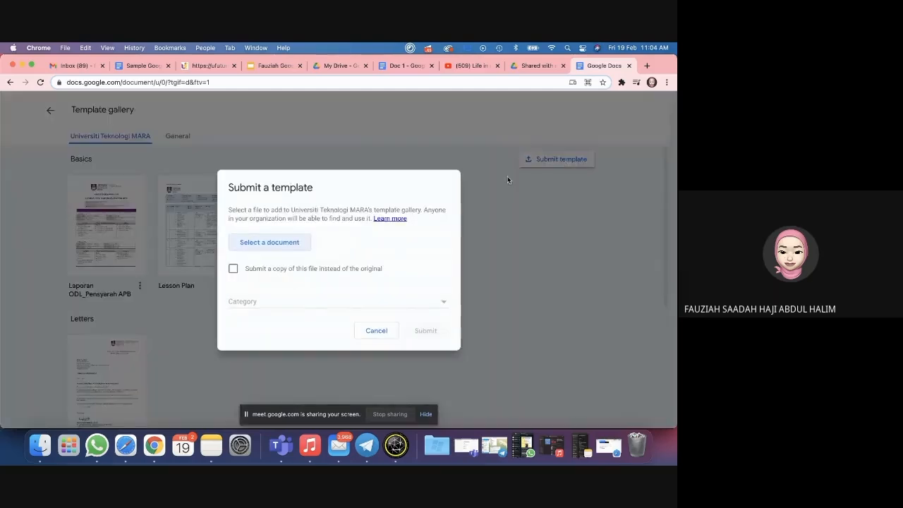
click(267, 244)
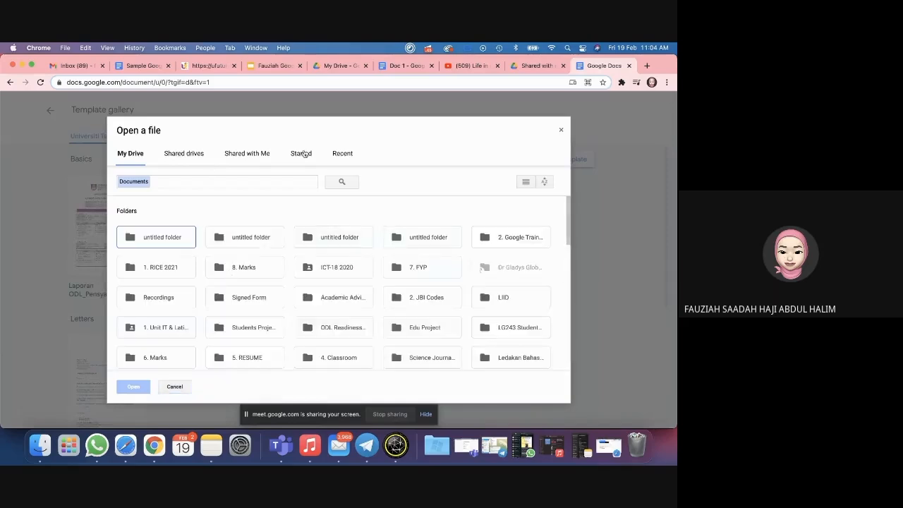
click(342, 153)
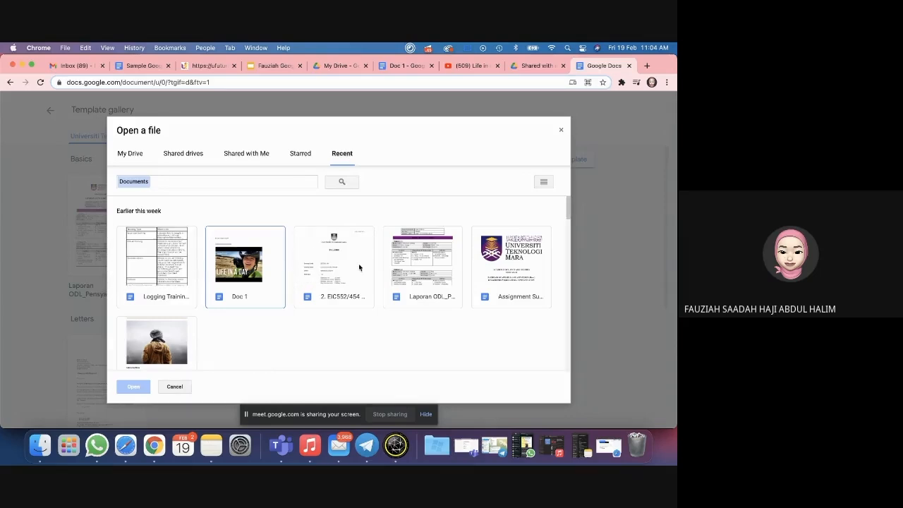
scroll(205, 296, down, 5)
scroll(122, 331, down, 4)
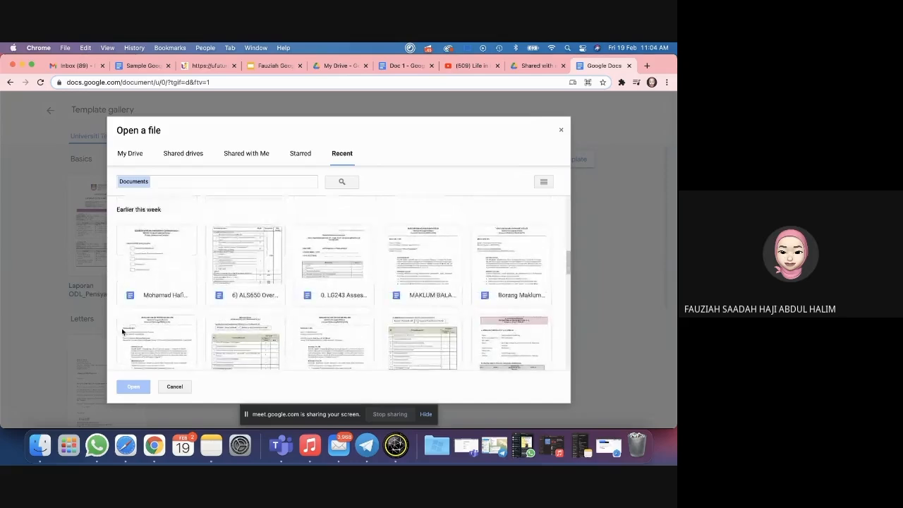
click(164, 266)
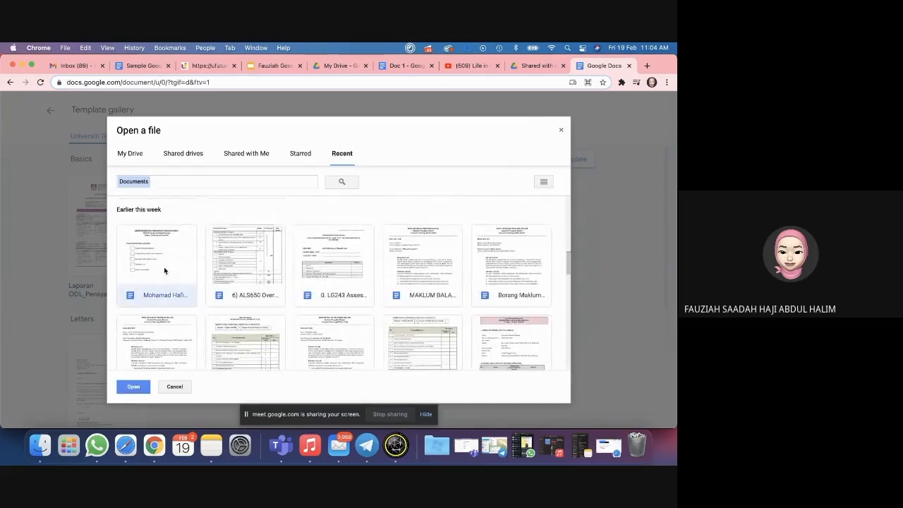
click(133, 386)
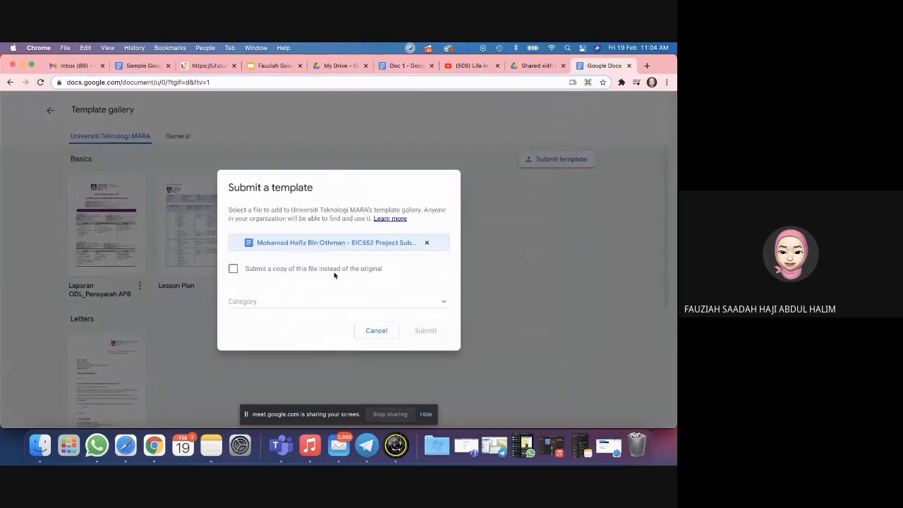
Step: Trim the title to 'Project Submission Checklist', toggle 'Submit a copy', then remove the chosen file
click(235, 269)
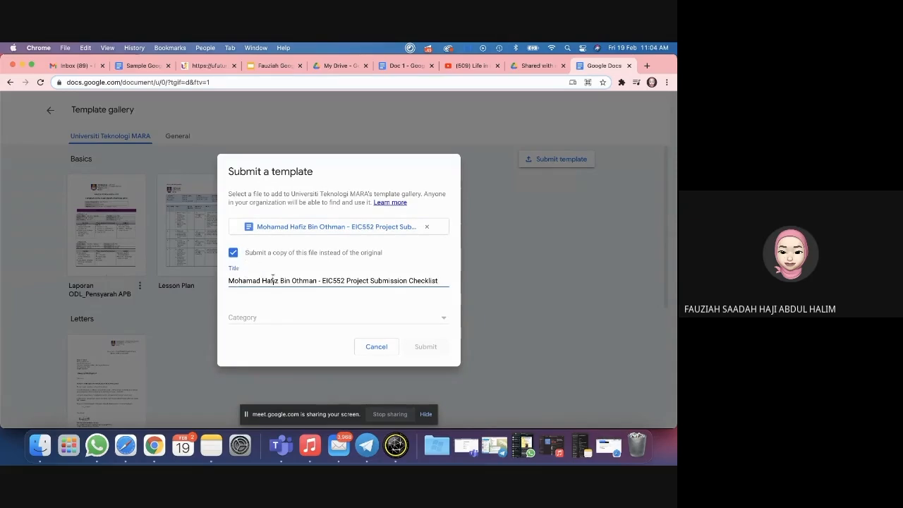
drag(345, 281, 188, 284)
key(BackSpace)
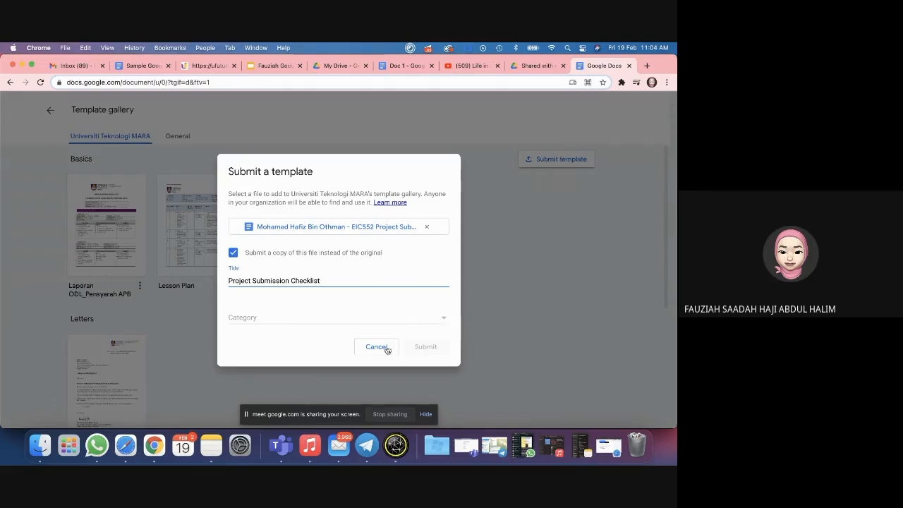
click(233, 252)
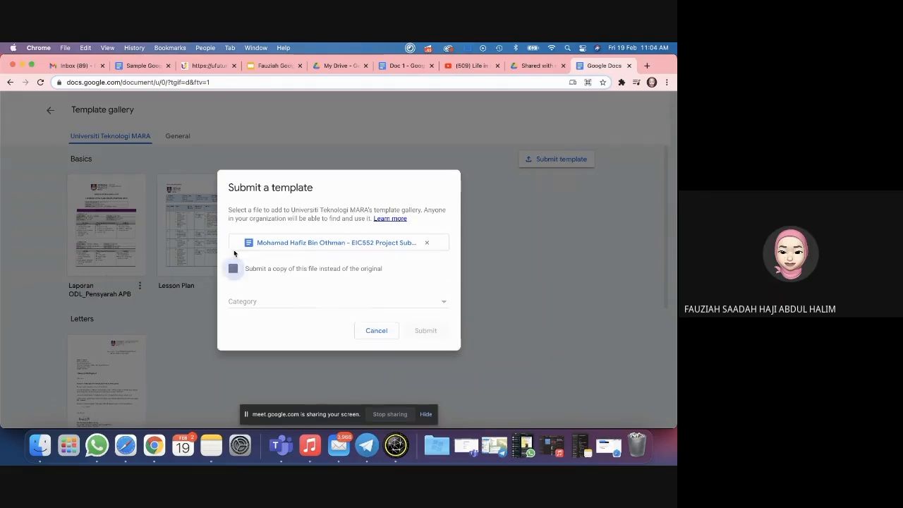
click(426, 242)
Step: Try submitting the logging training document and dismiss the edit-access warning
click(280, 243)
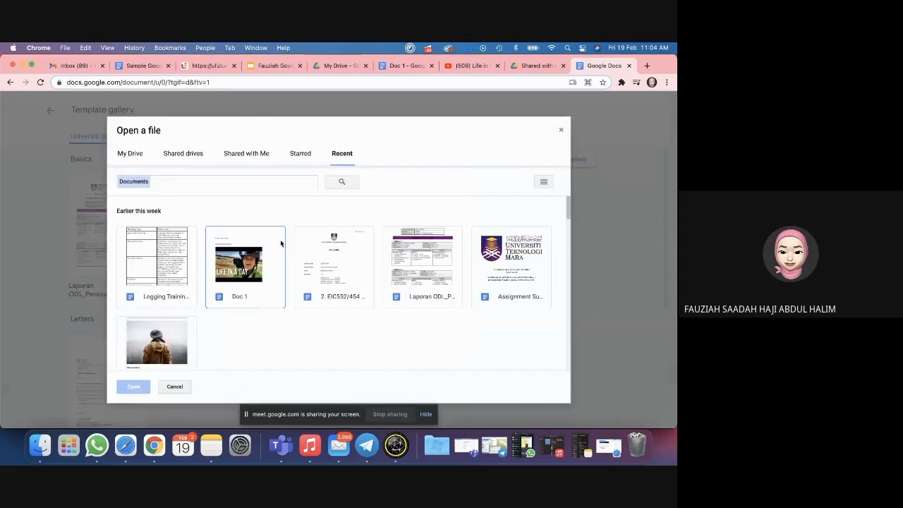
click(176, 289)
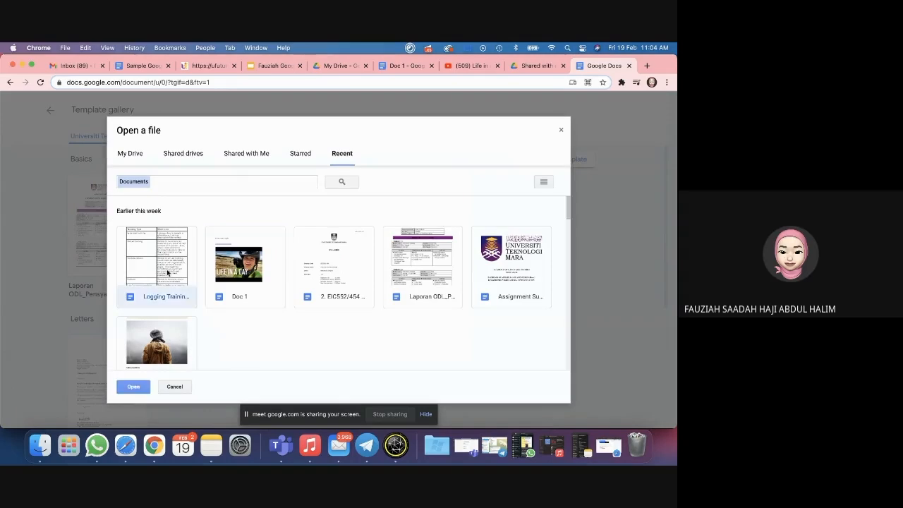
click(133, 385)
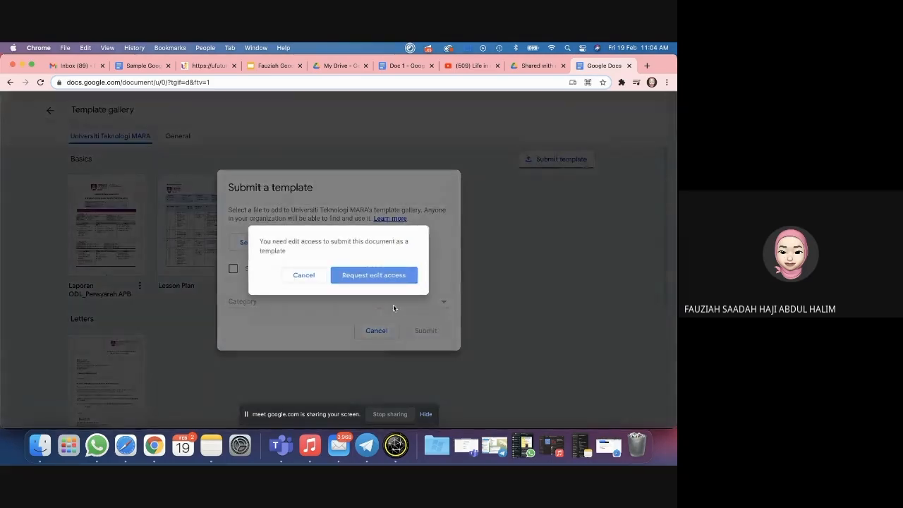
click(304, 275)
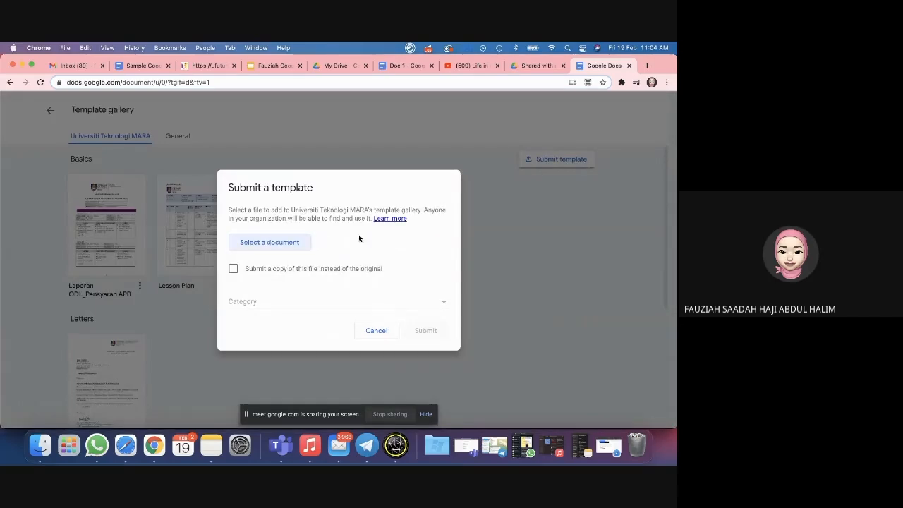
Step: Choose Assignment Submission Cover Page from My Drive and tick 'Submit a copy'
click(270, 242)
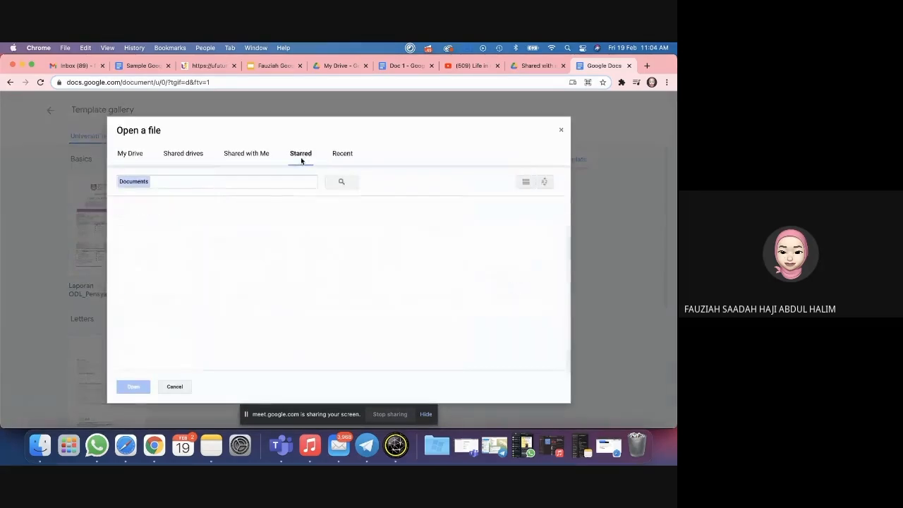
click(132, 153)
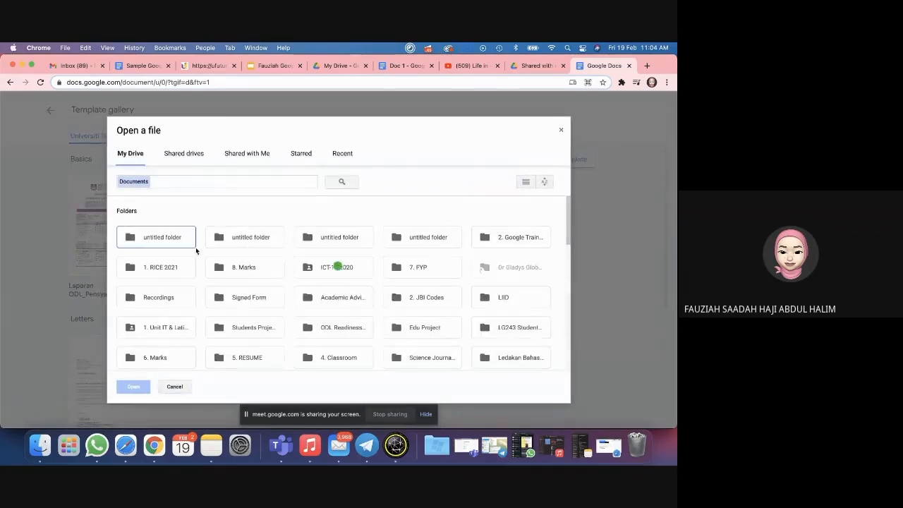
scroll(265, 269, down, 10)
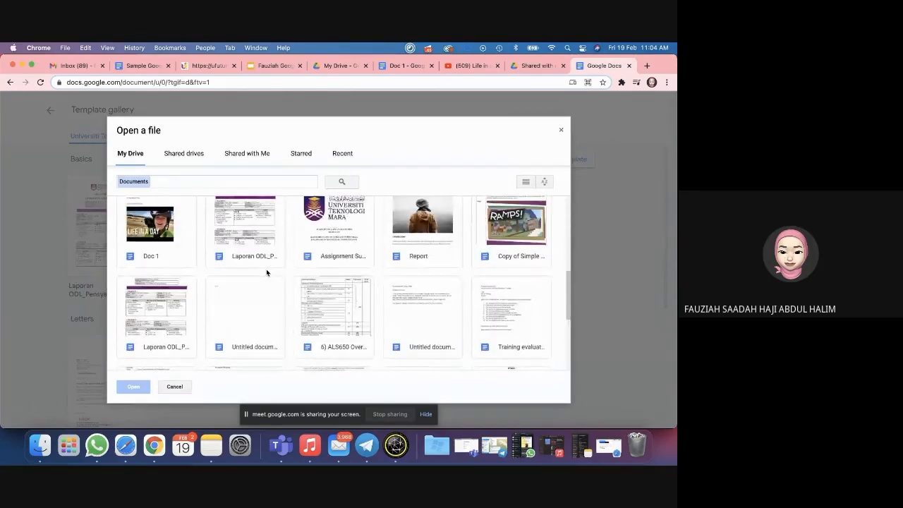
click(346, 238)
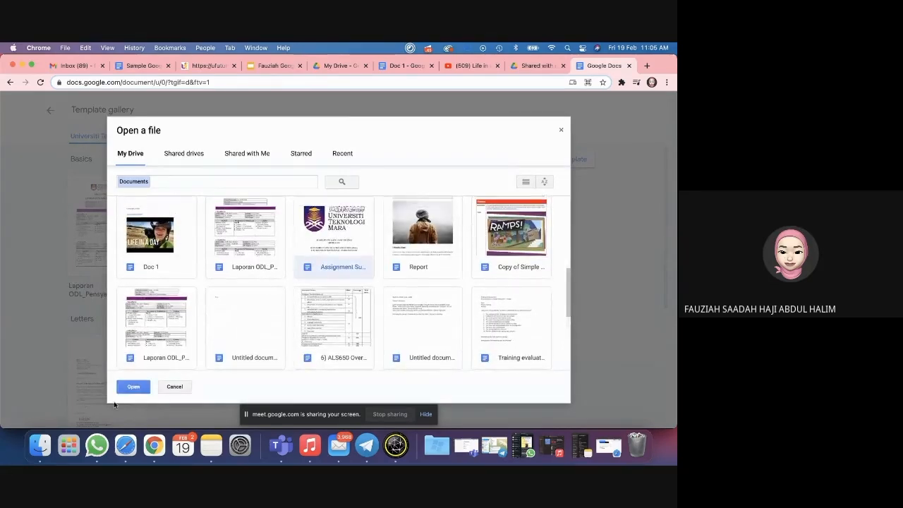
click(129, 386)
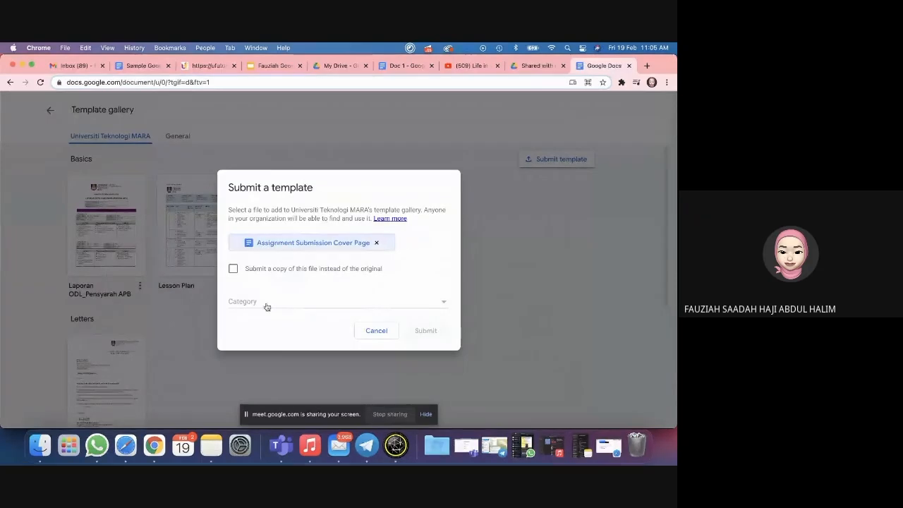
click(298, 308)
click(237, 273)
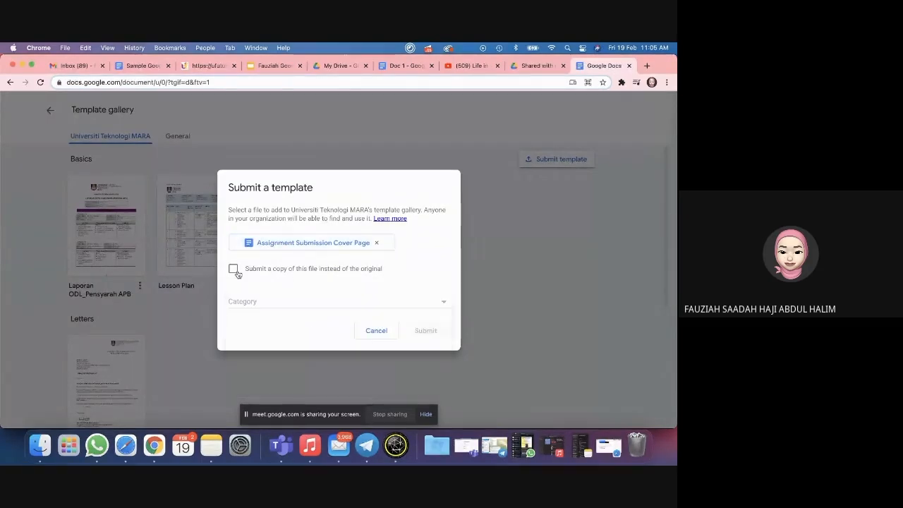
click(236, 272)
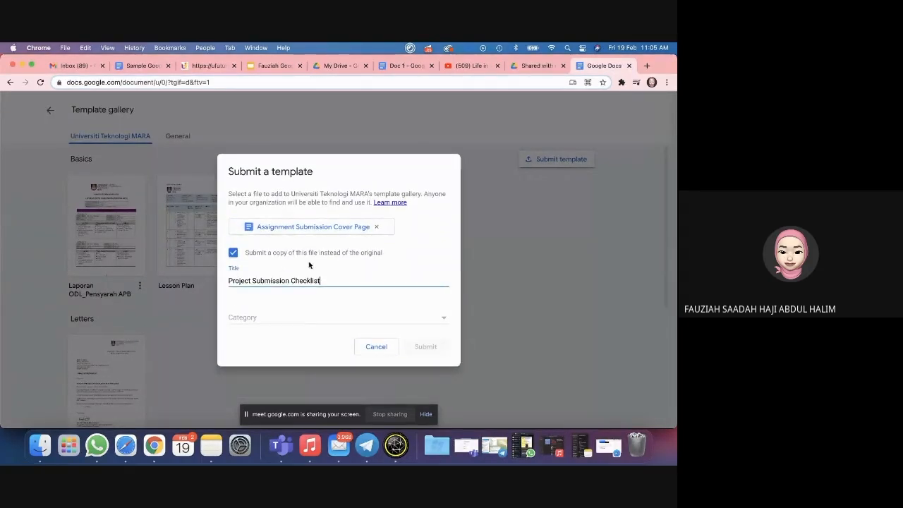
Step: Set the template category to Basics and submit it to the gallery
click(426, 321)
scroll(303, 344, down, 2)
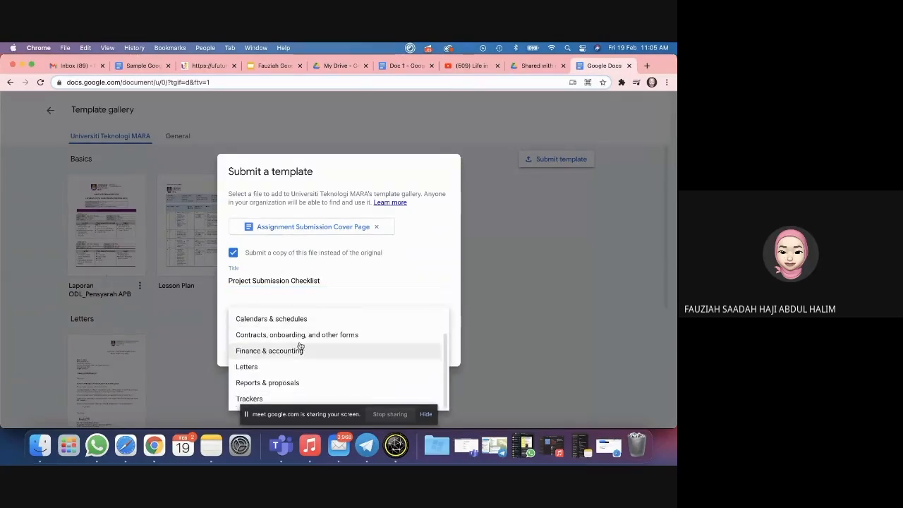
scroll(345, 368, up, 2)
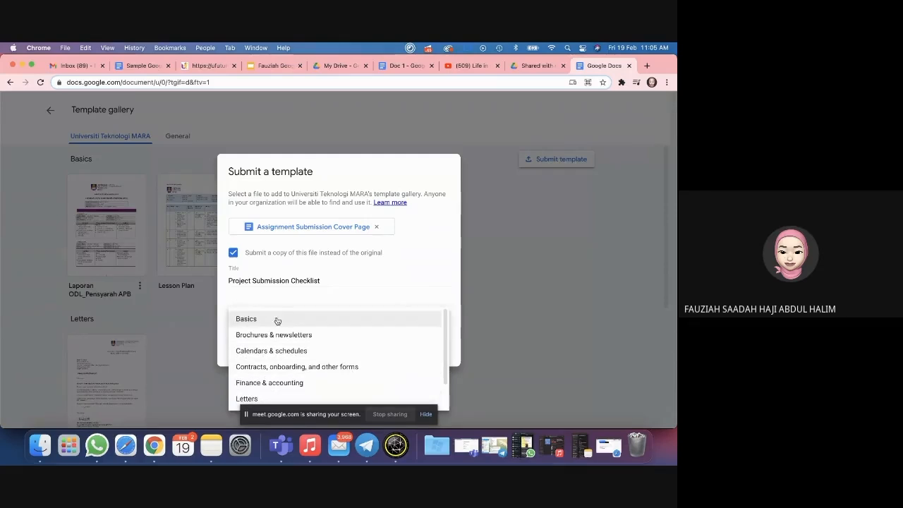
scroll(262, 351, down, 2)
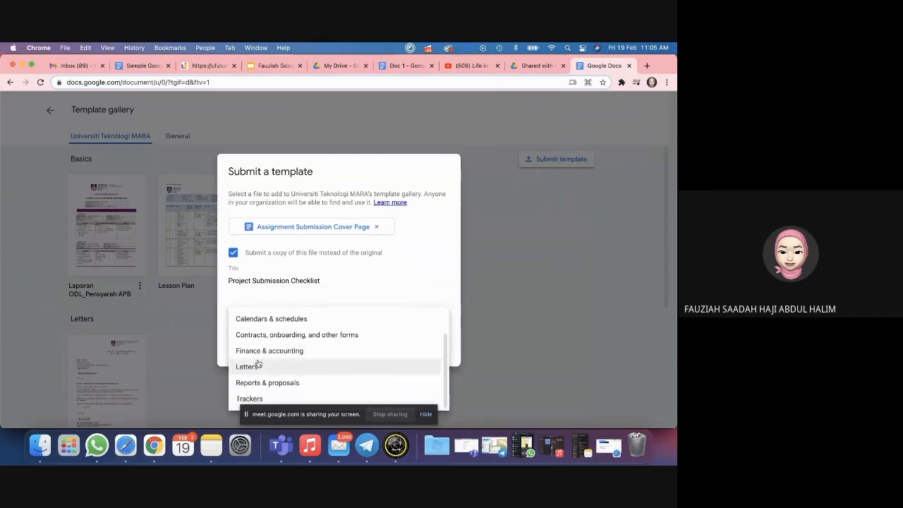
scroll(271, 351, up, 2)
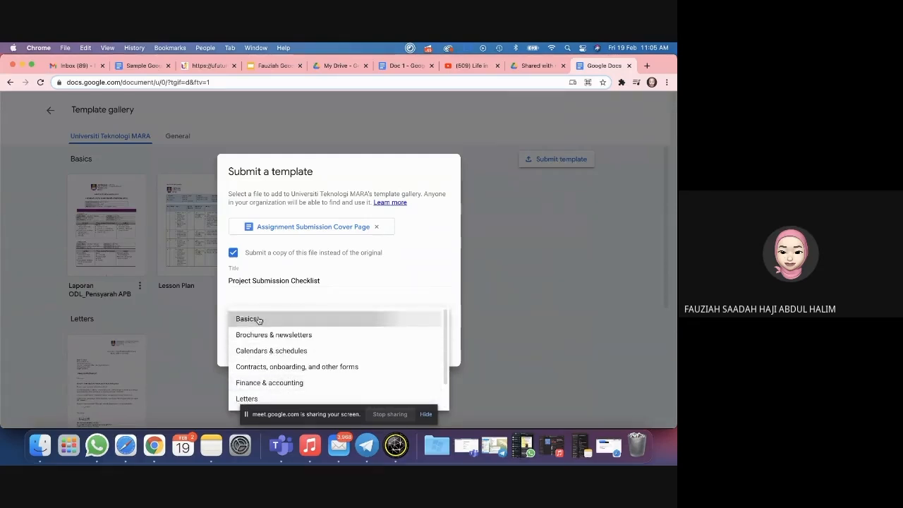
click(258, 320)
click(423, 345)
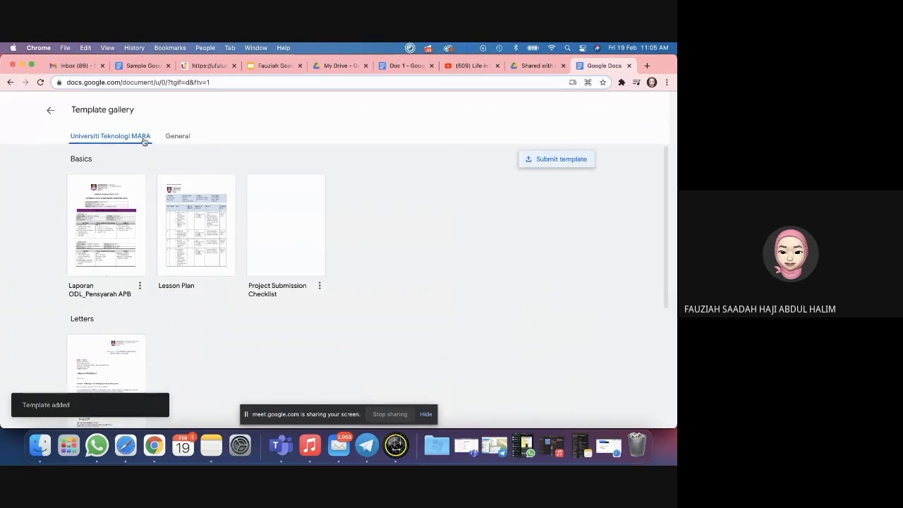
click(50, 110)
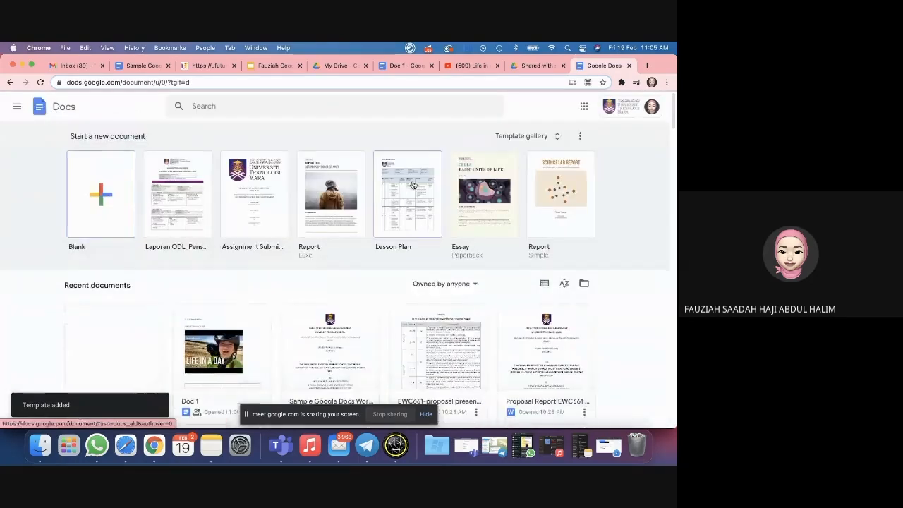
click(522, 136)
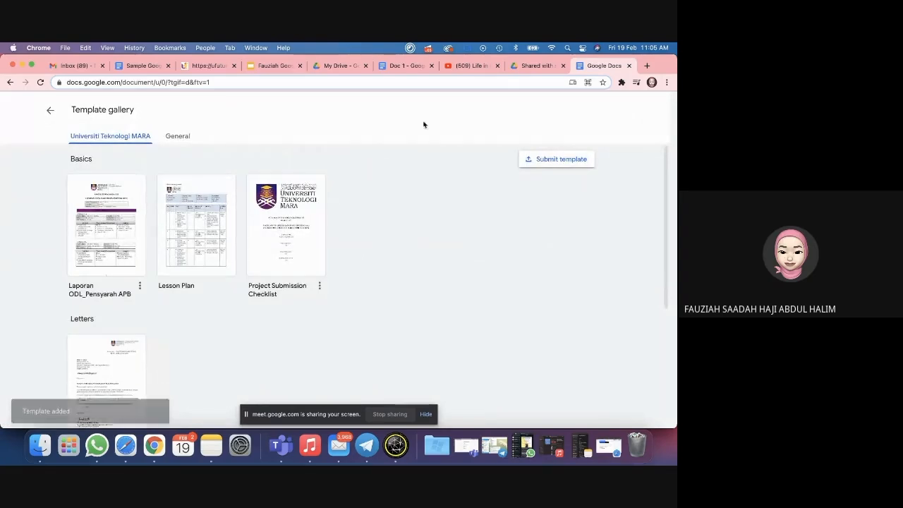
click(50, 110)
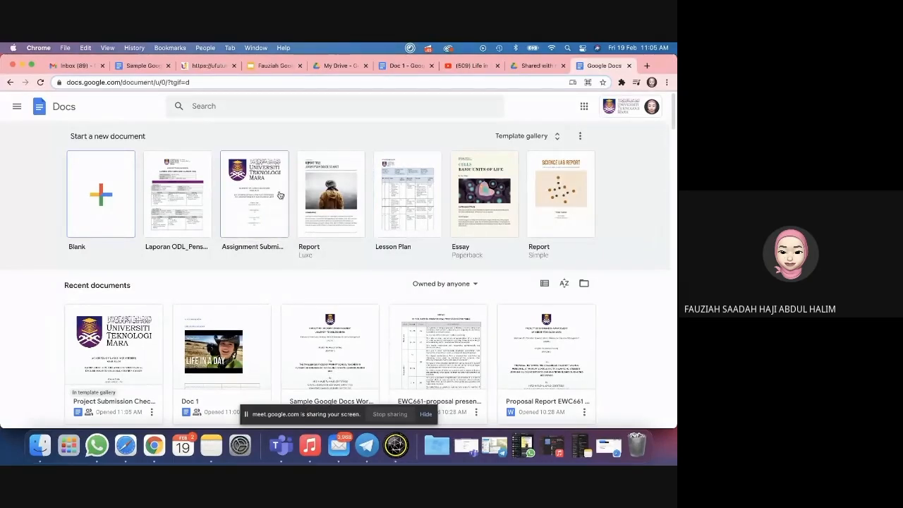
click(517, 142)
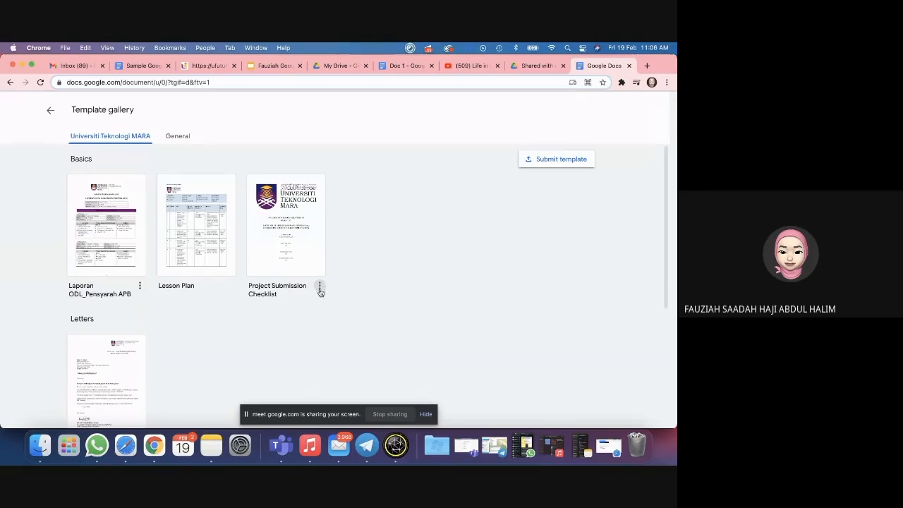
Step: Remove Project Submission Checklist via its three-dot menu, go back to Docs home, and stop sharing
click(319, 287)
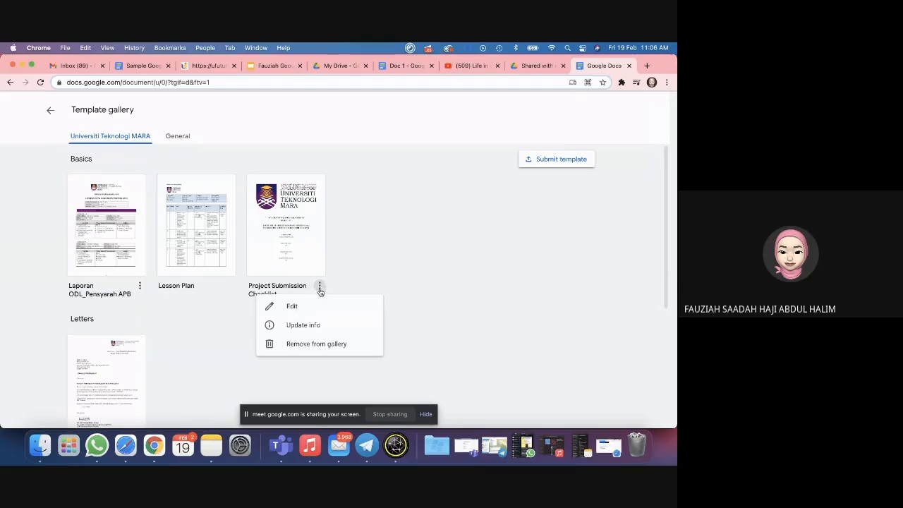
click(305, 345)
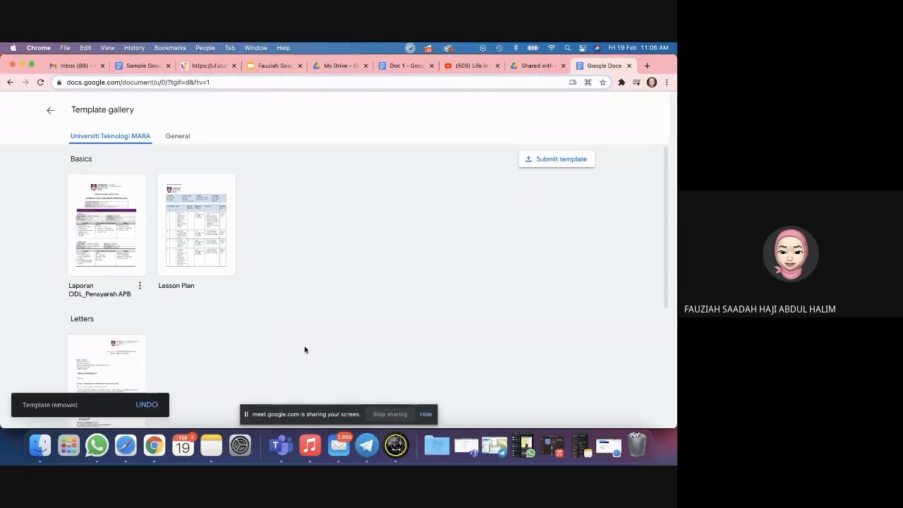
click(50, 110)
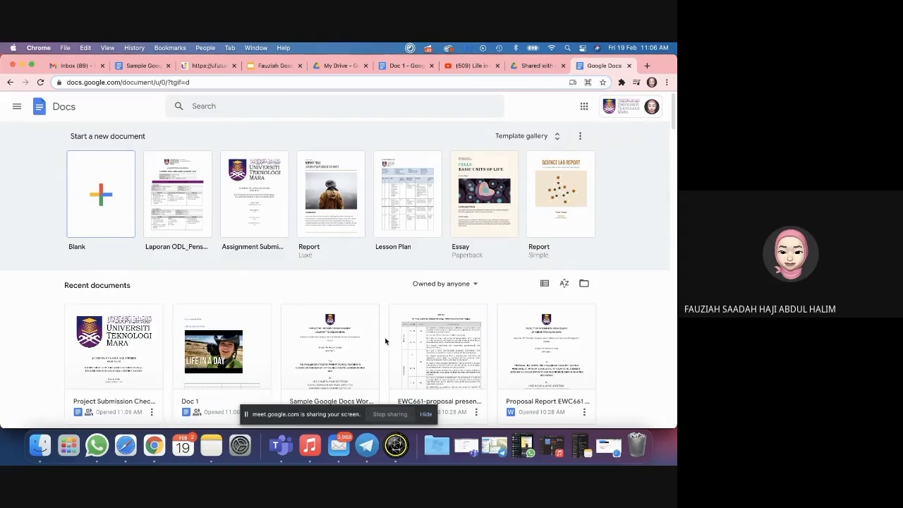
click(389, 415)
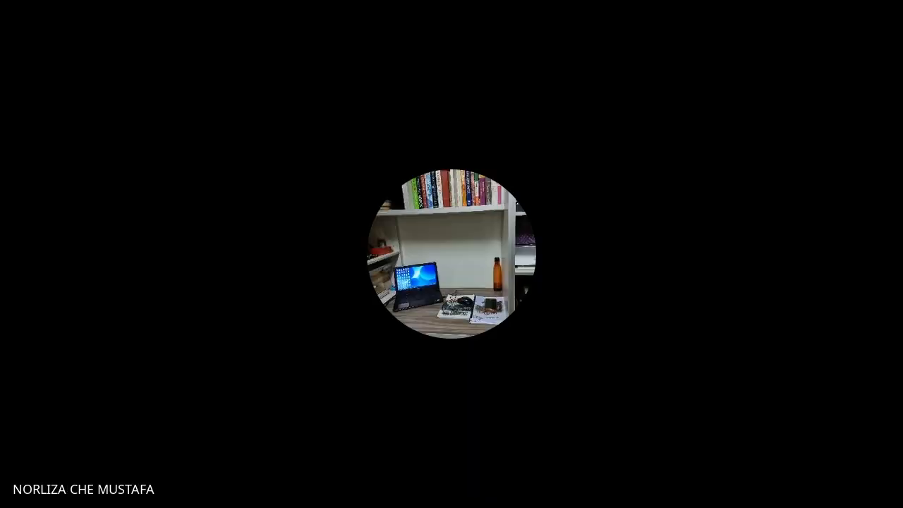
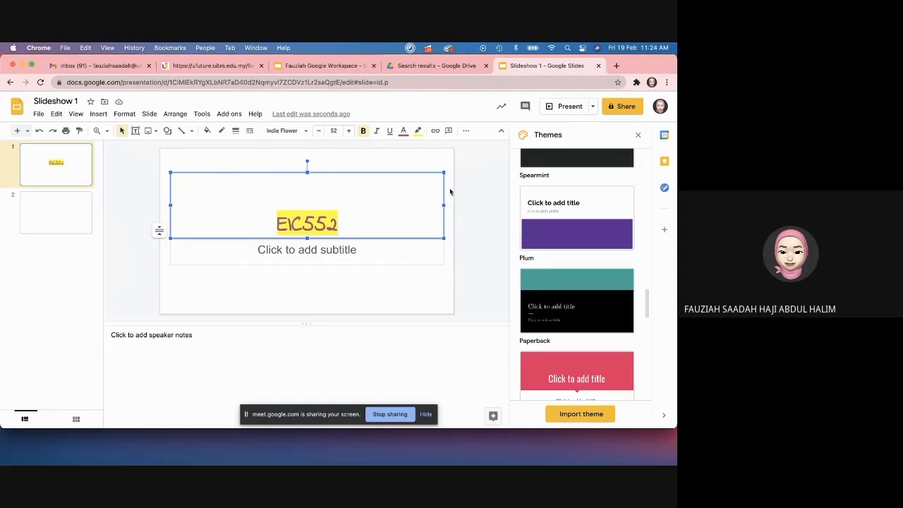
Step: Give the title slide a pink-red gradient background and add it to the theme
click(448, 167)
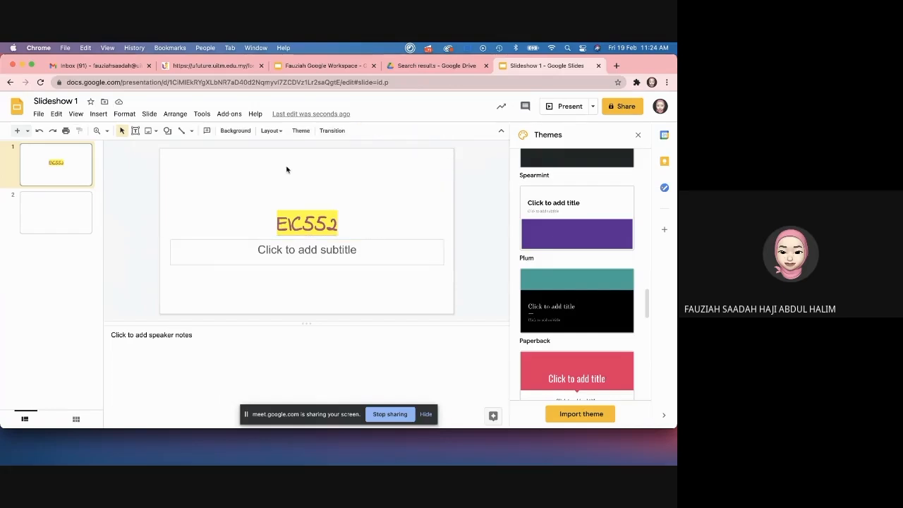
click(77, 232)
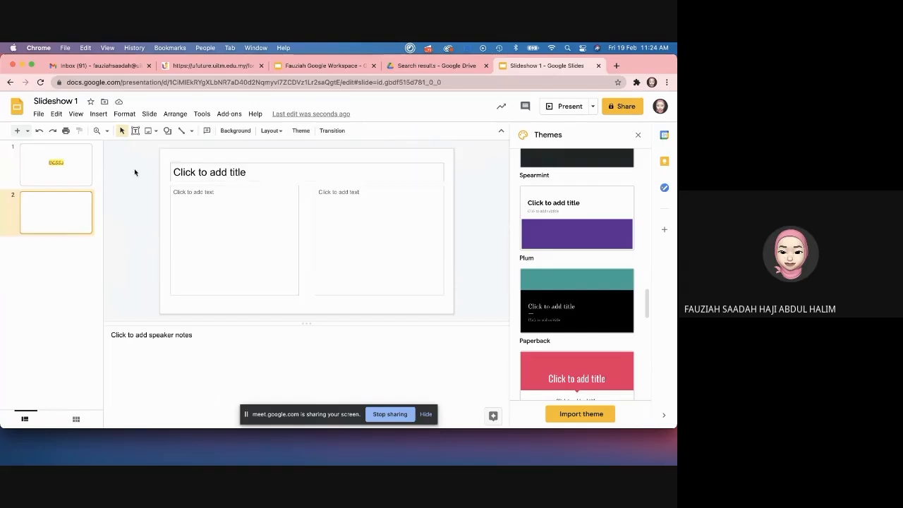
click(91, 151)
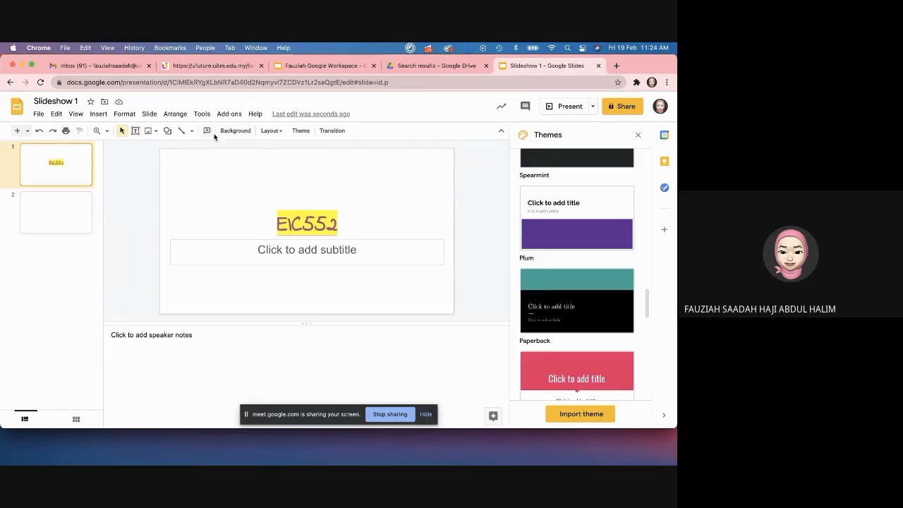
click(243, 133)
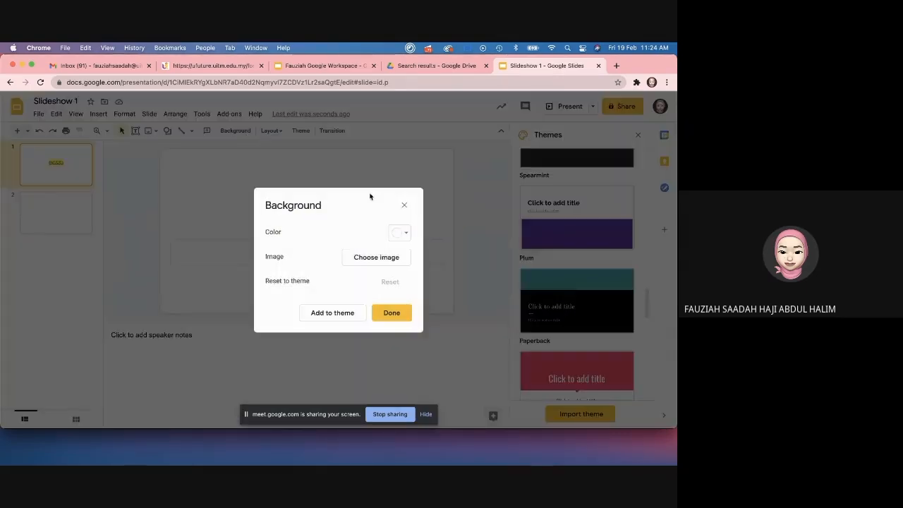
click(402, 233)
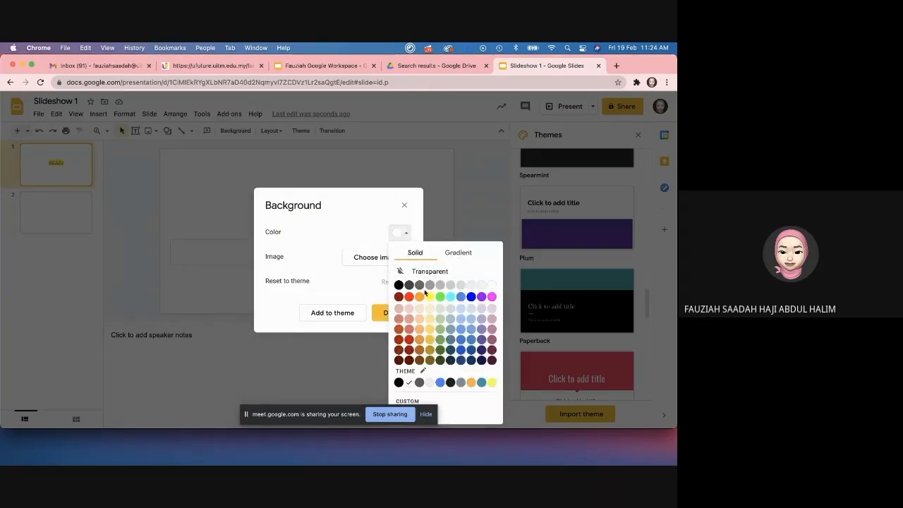
click(398, 308)
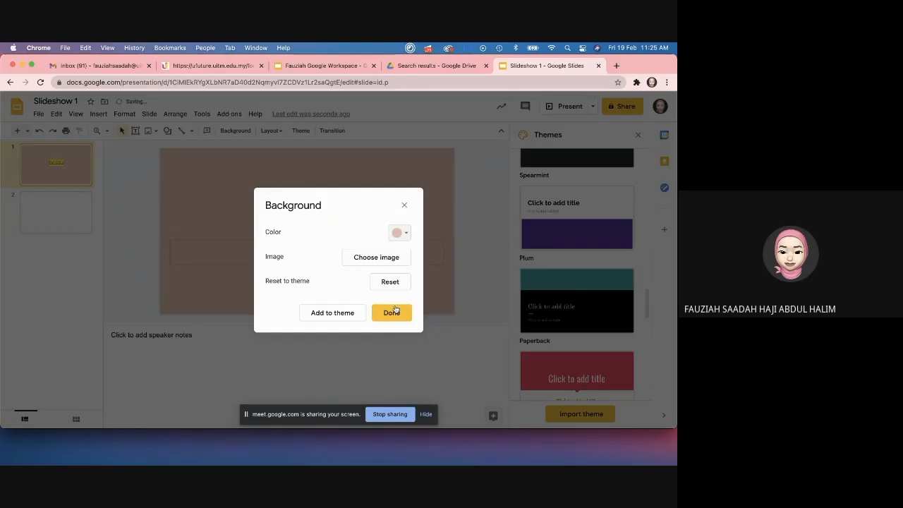
click(407, 236)
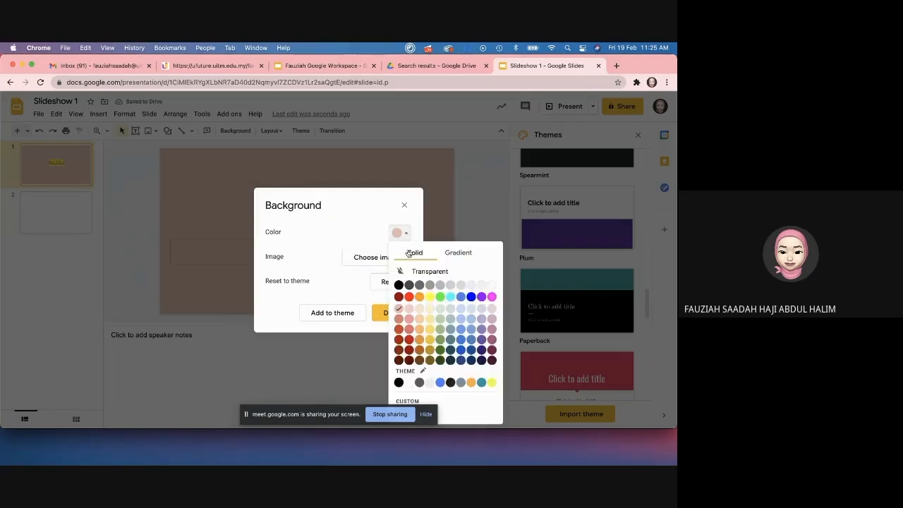
click(459, 253)
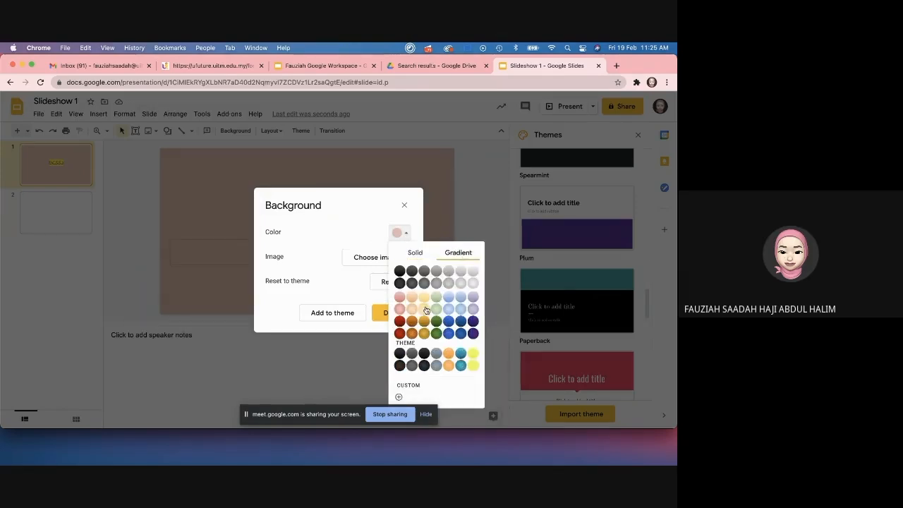
click(400, 309)
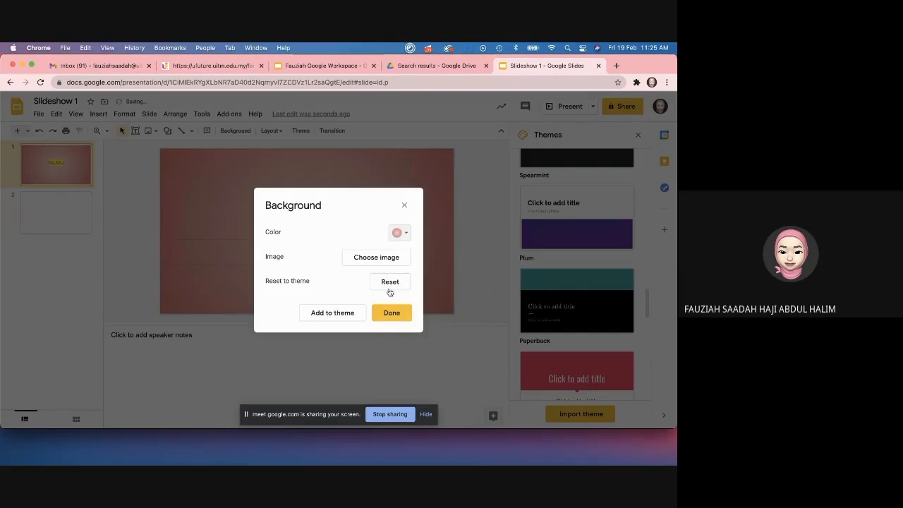
click(341, 314)
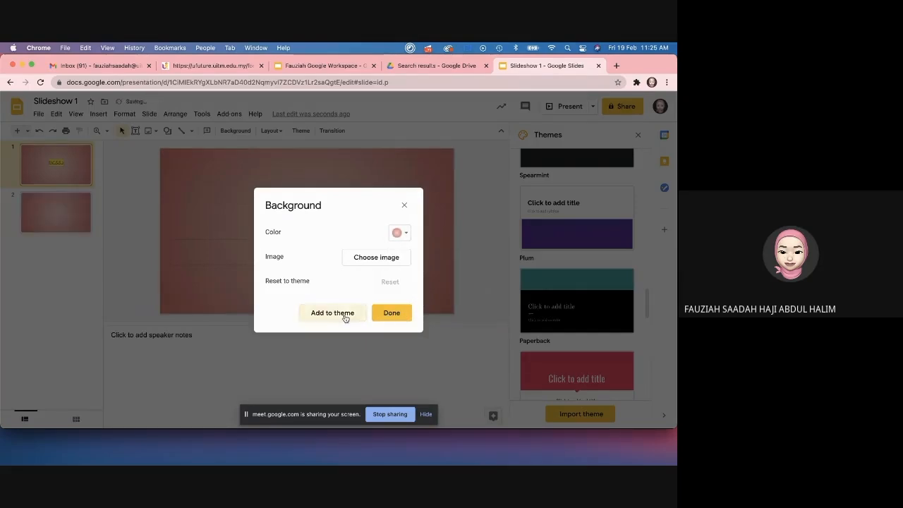
click(389, 312)
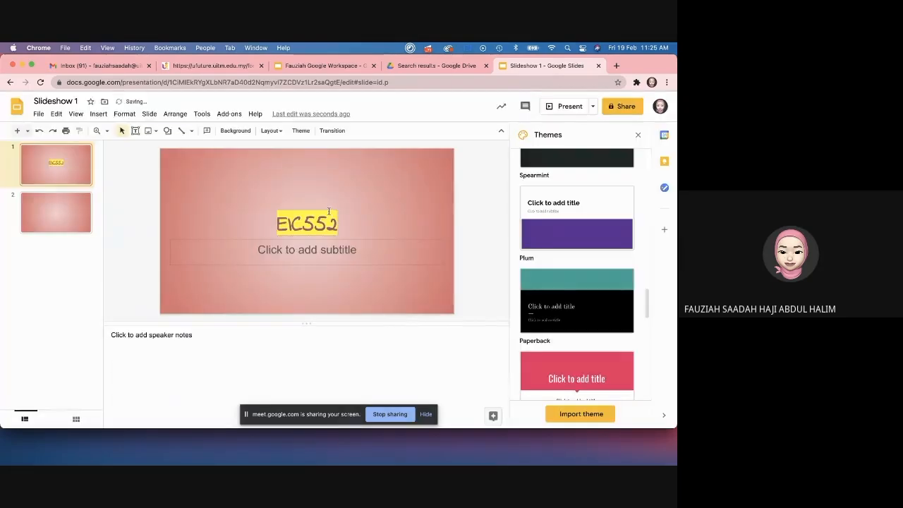
Step: Set slide 2's background to transparent white and start choosing a background image
click(81, 200)
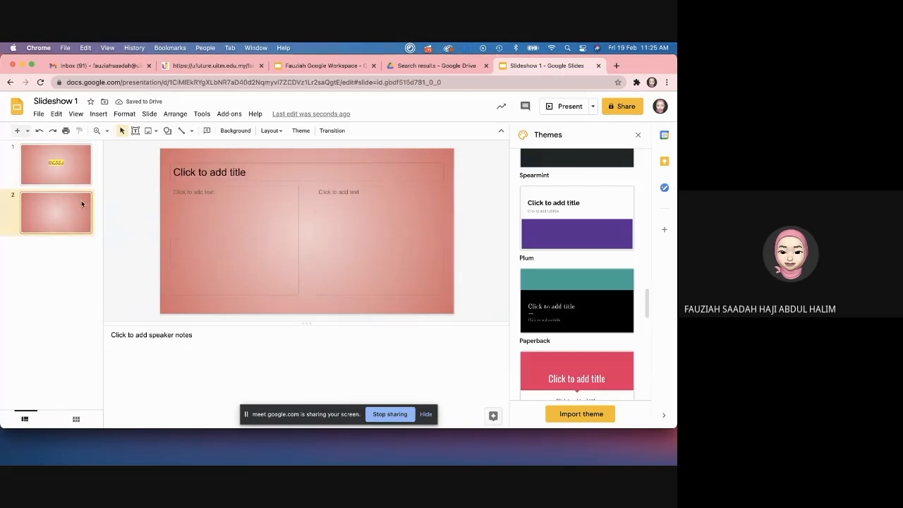
click(235, 133)
click(399, 233)
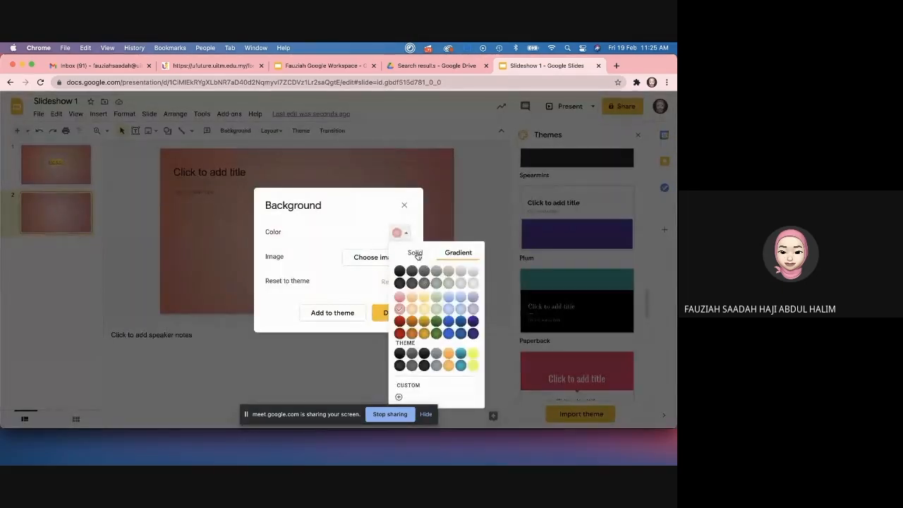
click(416, 253)
click(466, 271)
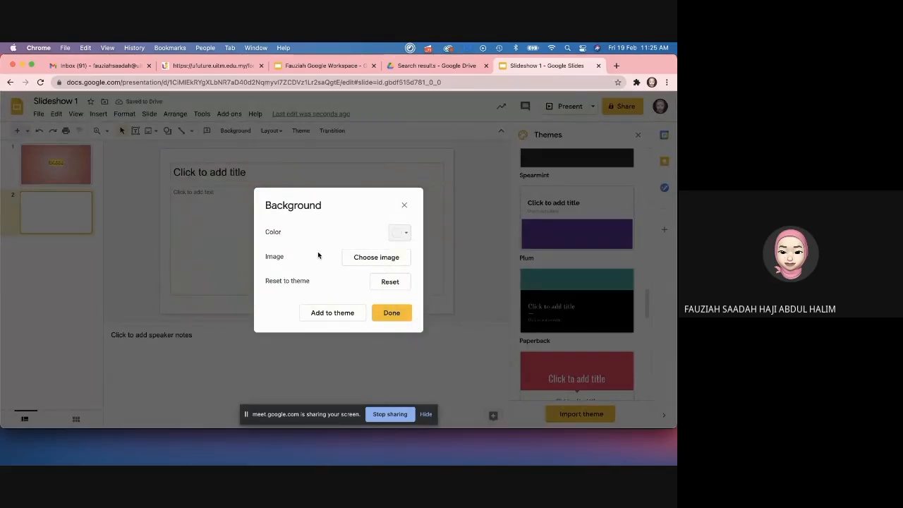
click(367, 259)
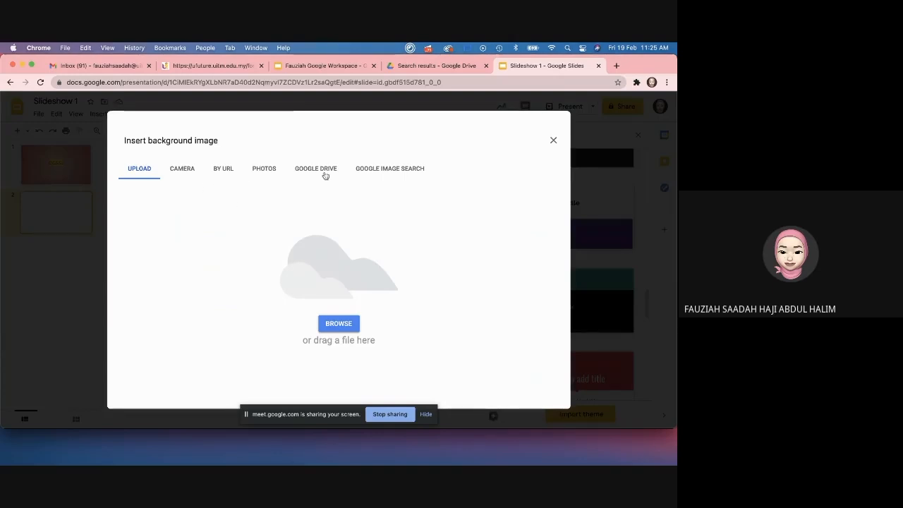
Step: Search web images for 'back' and apply the purple mountain image as slide 2's background
click(385, 171)
click(317, 175)
click(385, 175)
click(315, 139)
text(back)
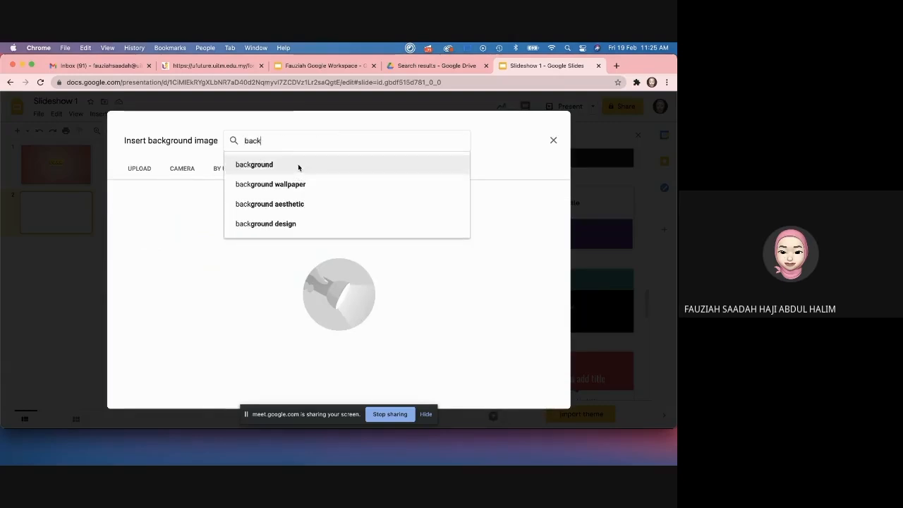
click(298, 168)
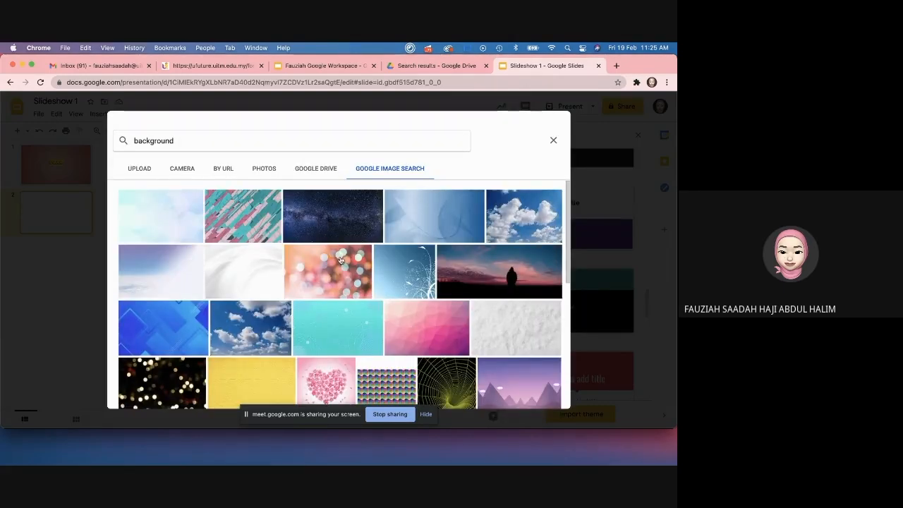
scroll(346, 275, down, 3)
scroll(348, 278, down, 2)
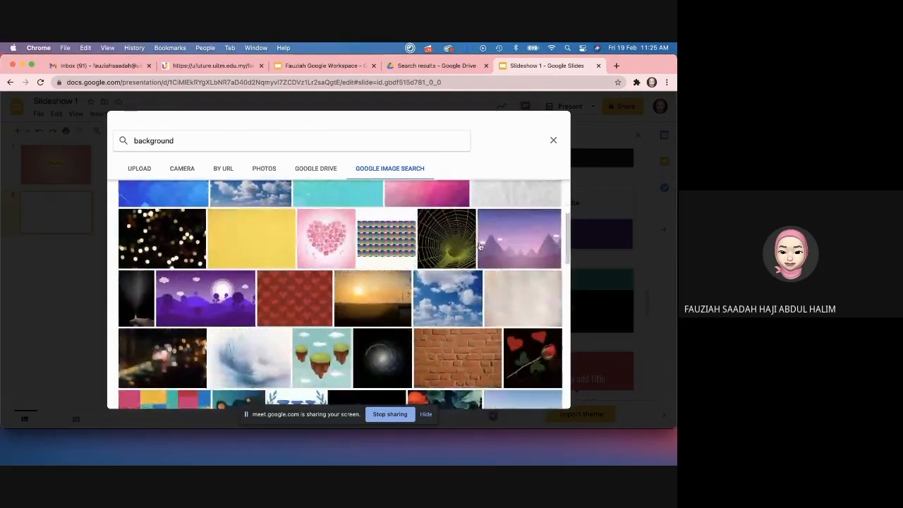
double_click(484, 246)
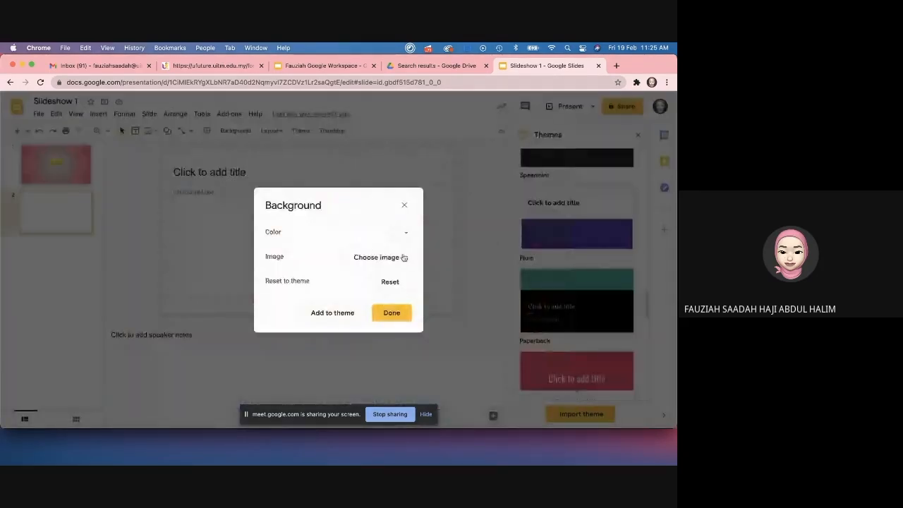
click(388, 312)
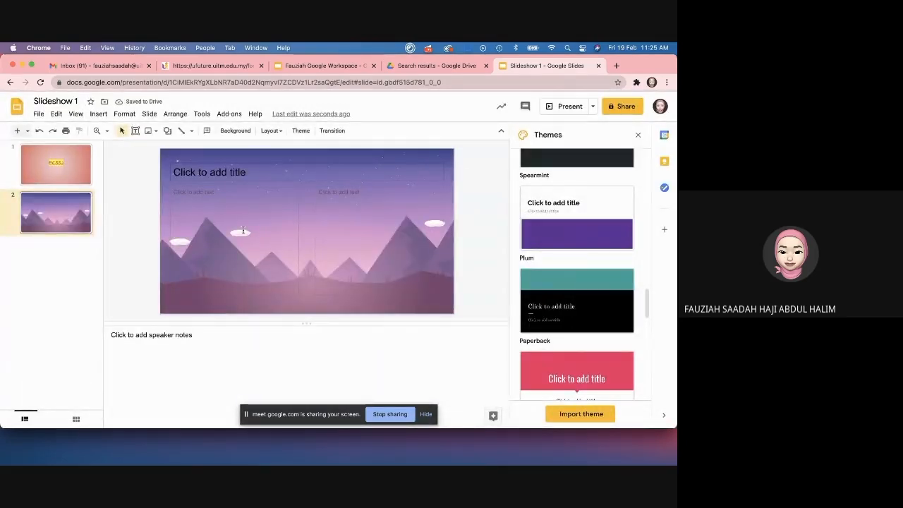
Step: Reset slide 2's background to transparent white and return to the title slide
click(235, 132)
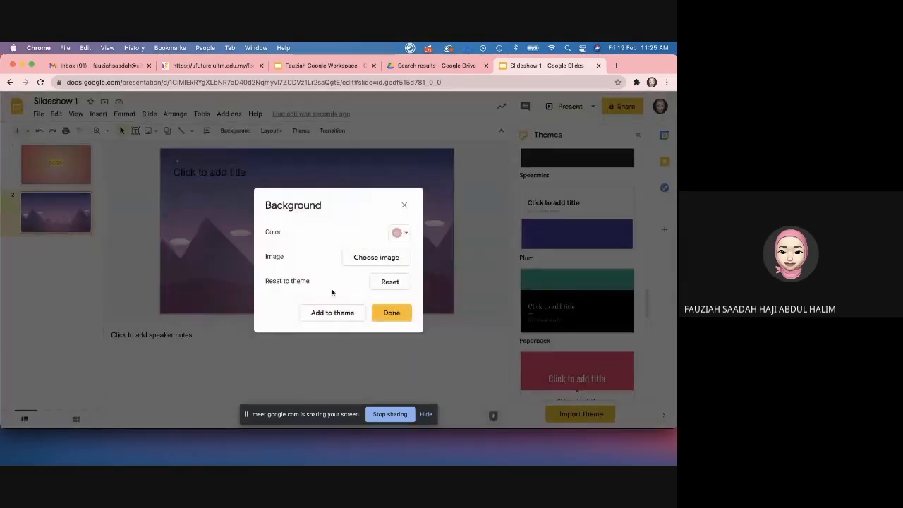
click(381, 283)
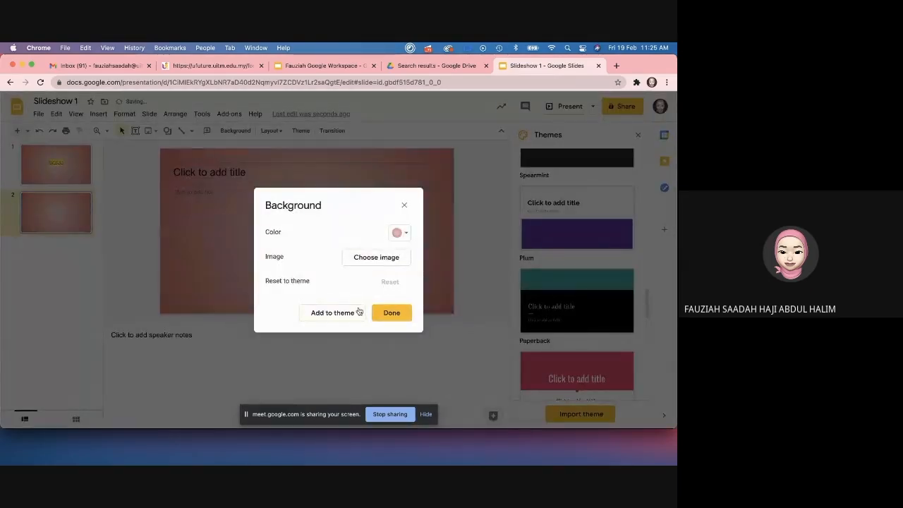
click(400, 233)
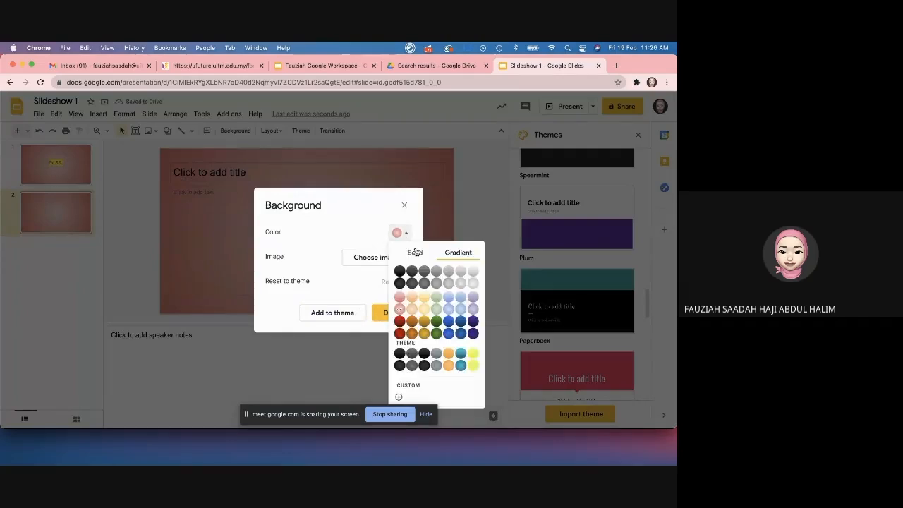
click(450, 271)
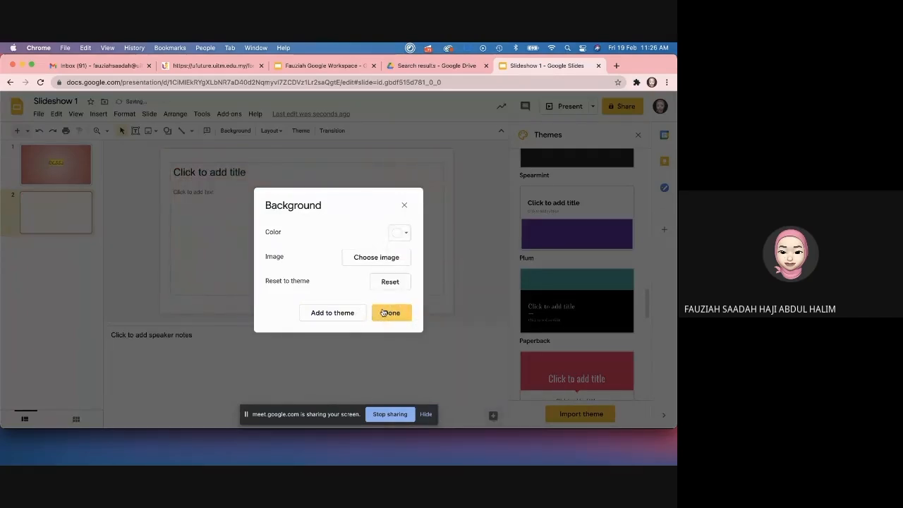
click(395, 313)
click(55, 173)
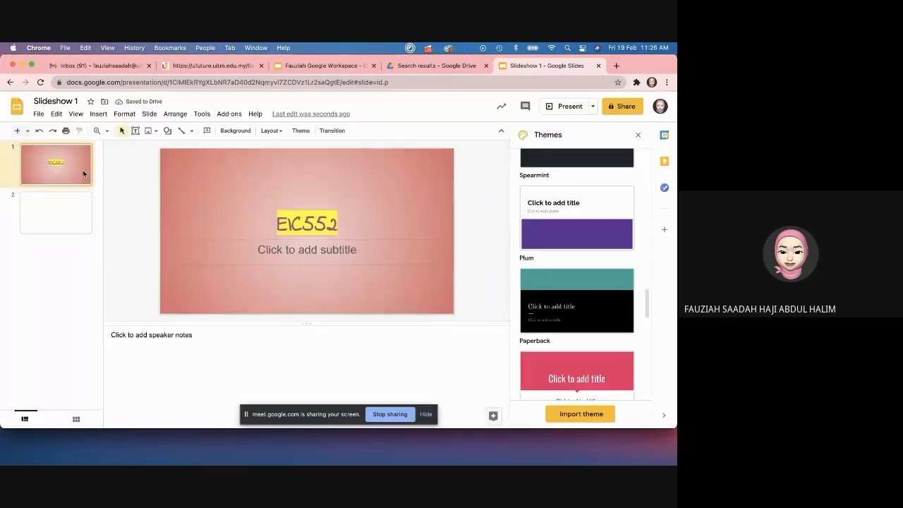
click(234, 130)
Step: Replace the title slide's gradient with a solid transparent white background
click(400, 233)
click(415, 250)
click(438, 271)
click(399, 312)
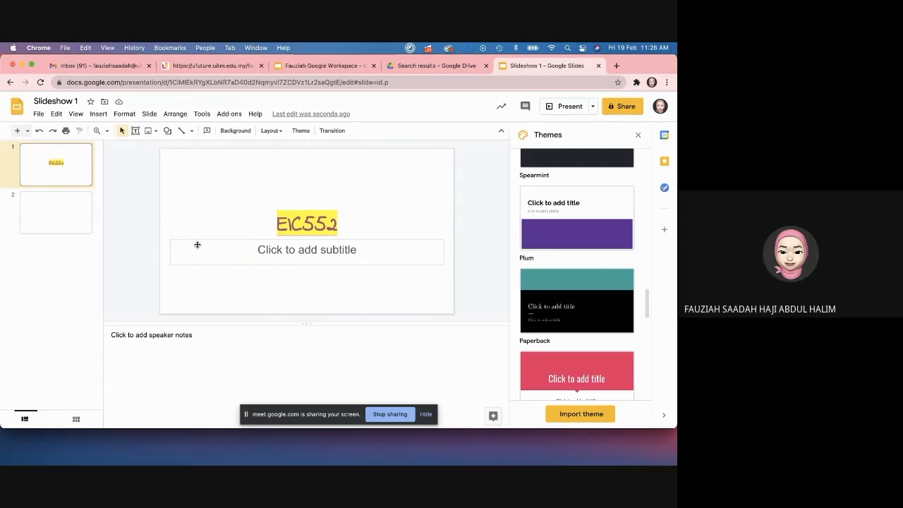
click(193, 213)
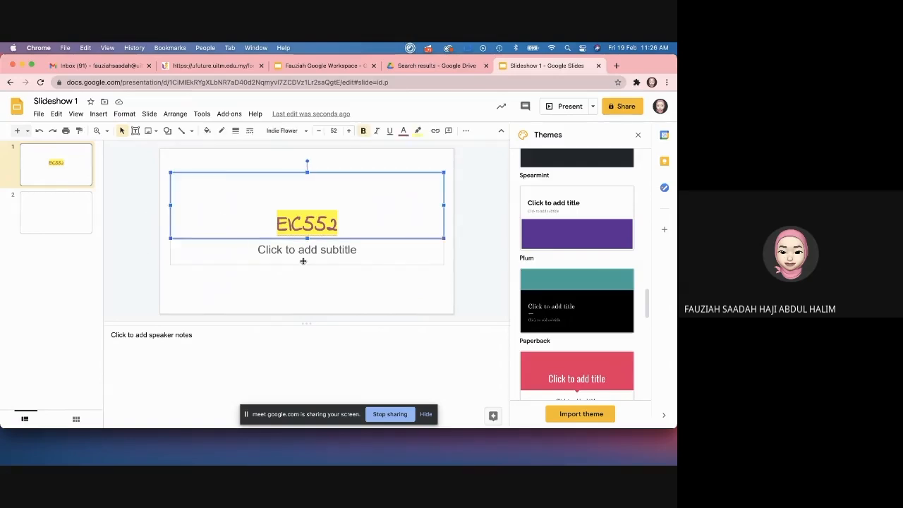
click(310, 249)
click(66, 231)
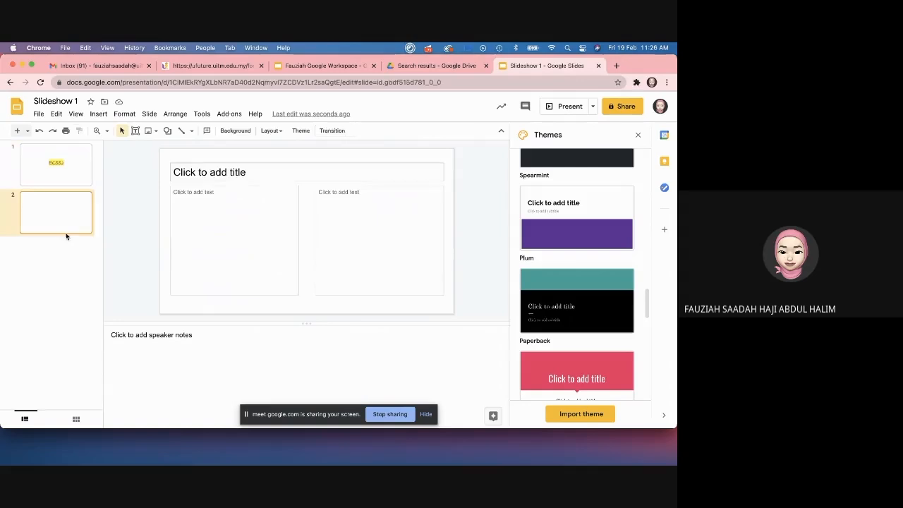
click(240, 211)
text(Cl)
text(ick this i)
text(ik)
key(BackSpace)
key(BackSpace)
text(nk here for a)
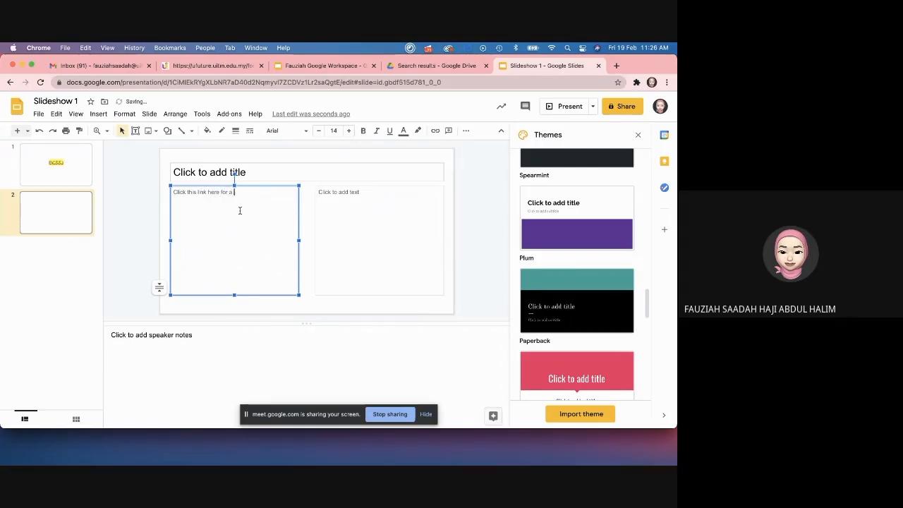
text( big SURPRISE!)
double_click(263, 194)
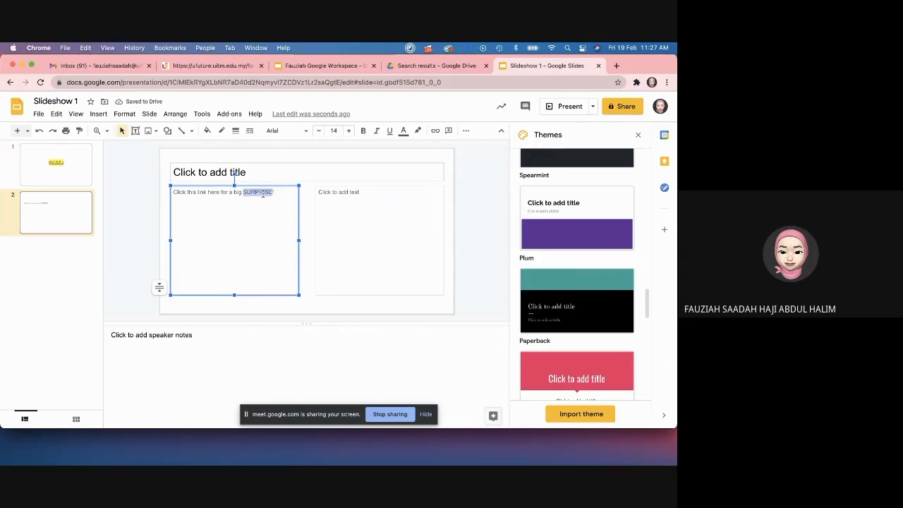
click(436, 131)
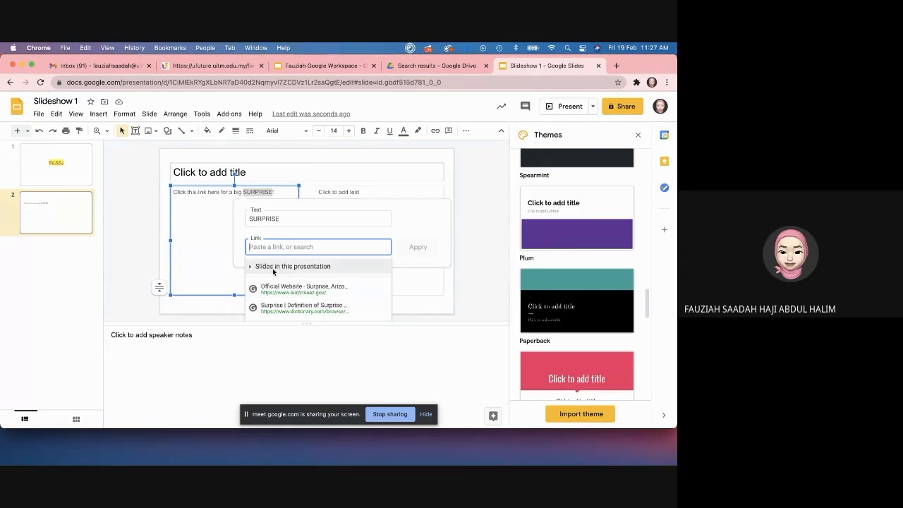
click(84, 177)
click(66, 221)
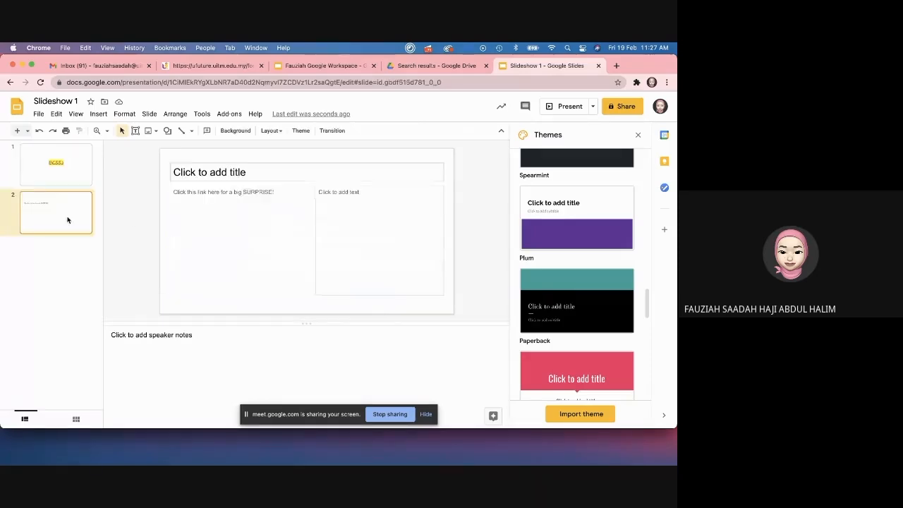
Step: Add a new blank slide after slide 2, then select the word SURPRISE on slide 2
click(149, 113)
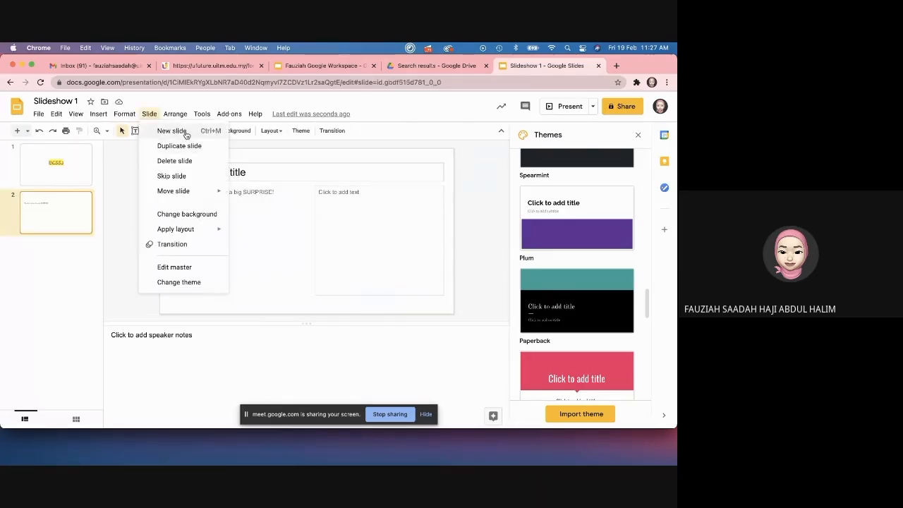
click(164, 131)
click(59, 214)
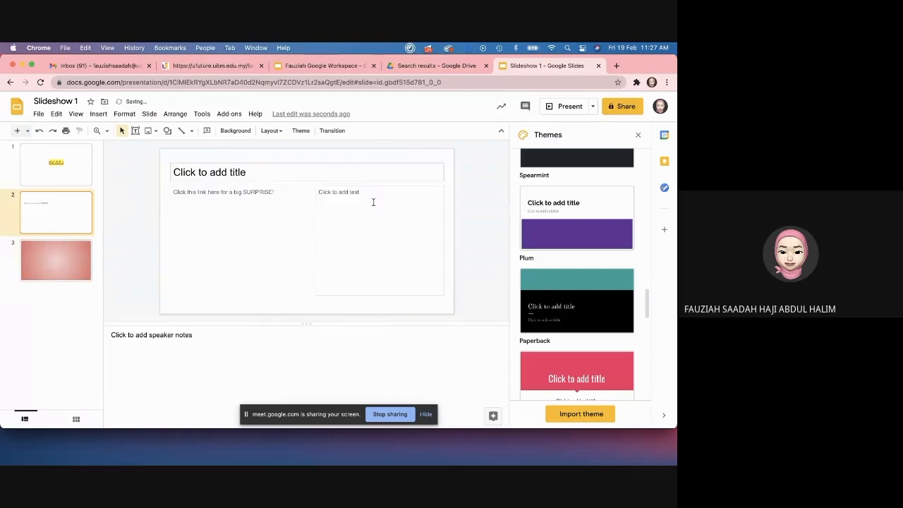
click(262, 190)
triple_click(262, 190)
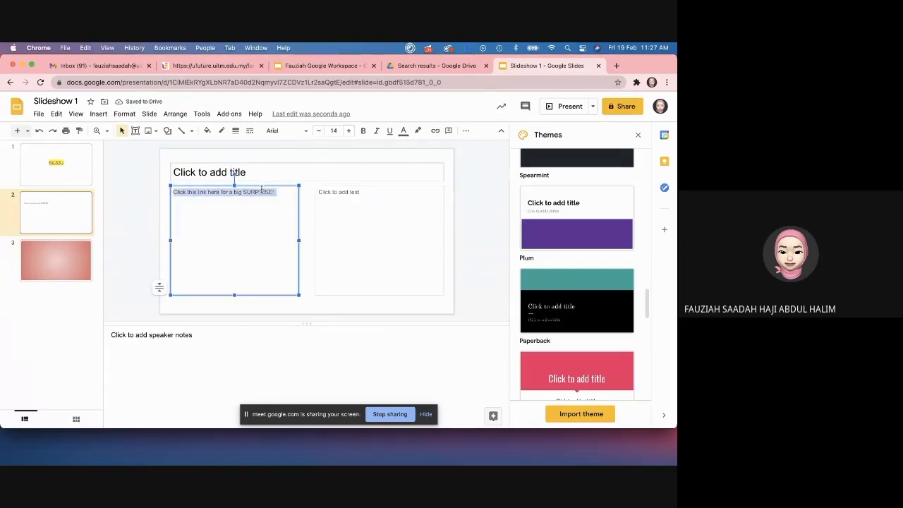
double_click(262, 191)
Step: Link SURPRISE to Next Slide, then remove that link again
click(435, 130)
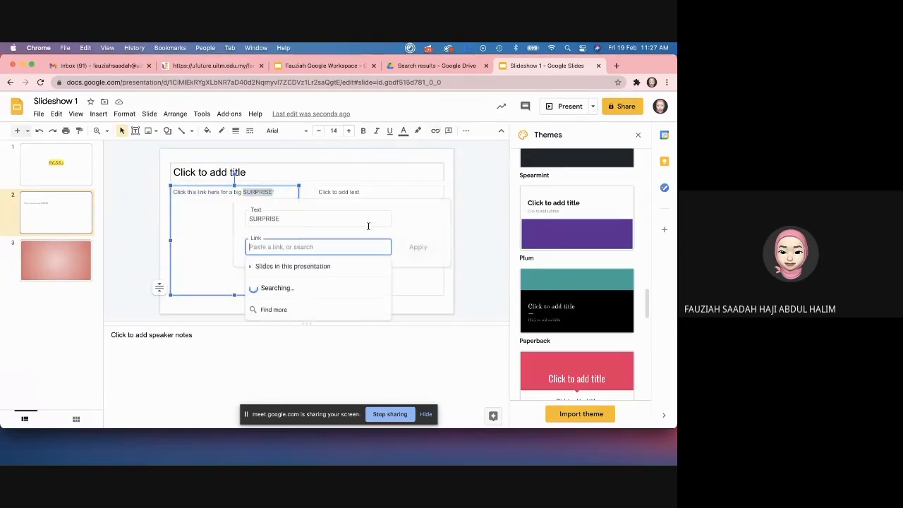
click(310, 267)
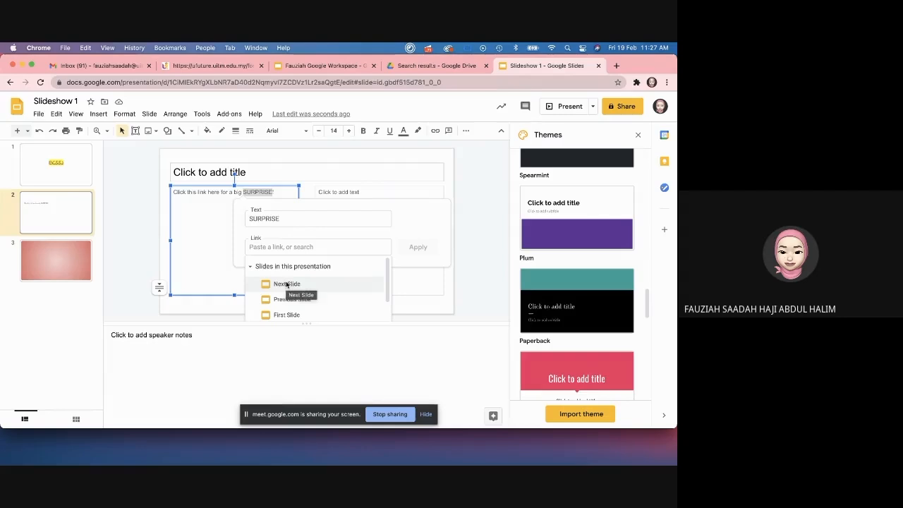
click(286, 285)
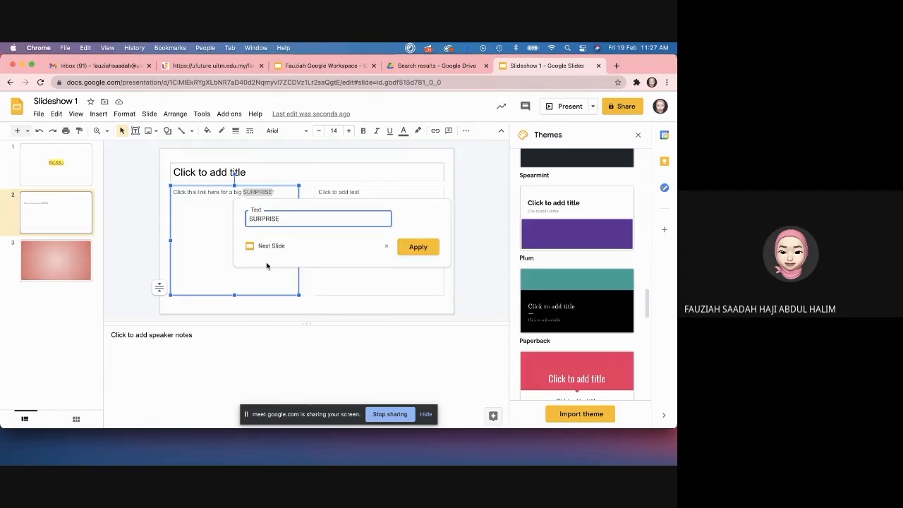
click(420, 247)
click(261, 193)
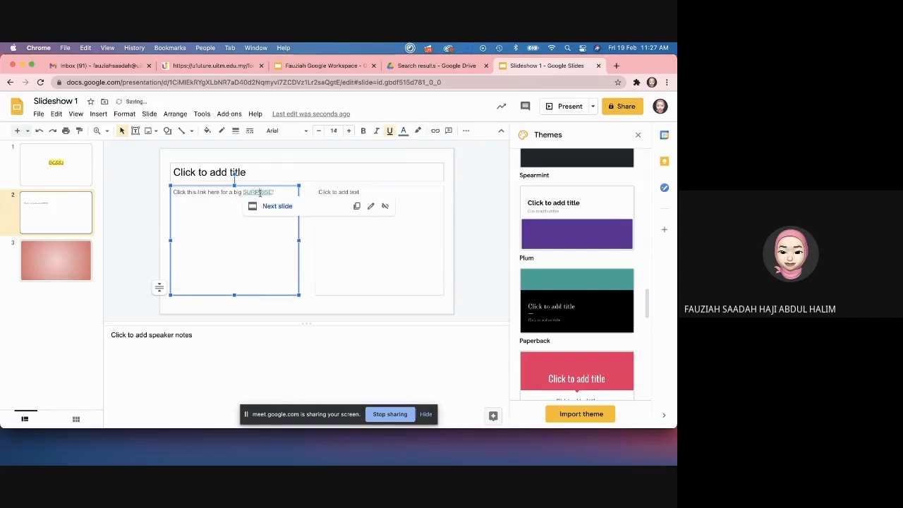
click(385, 206)
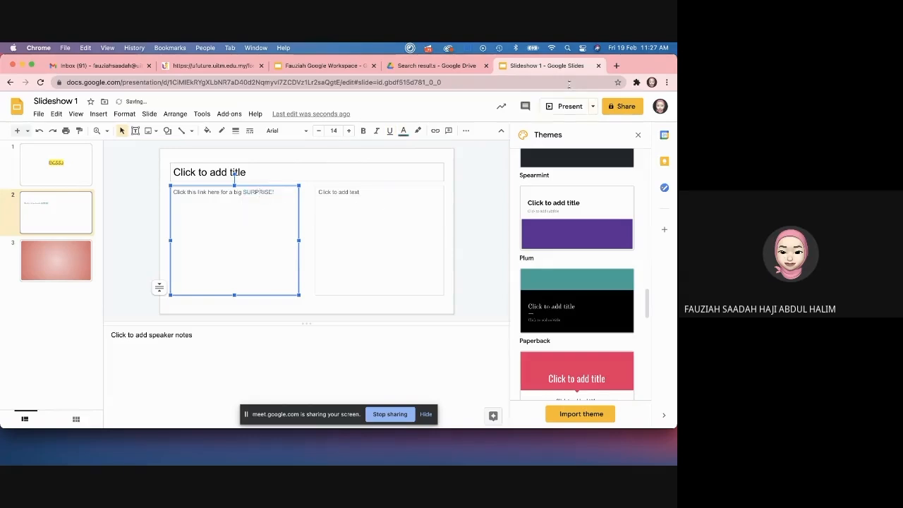
click(616, 66)
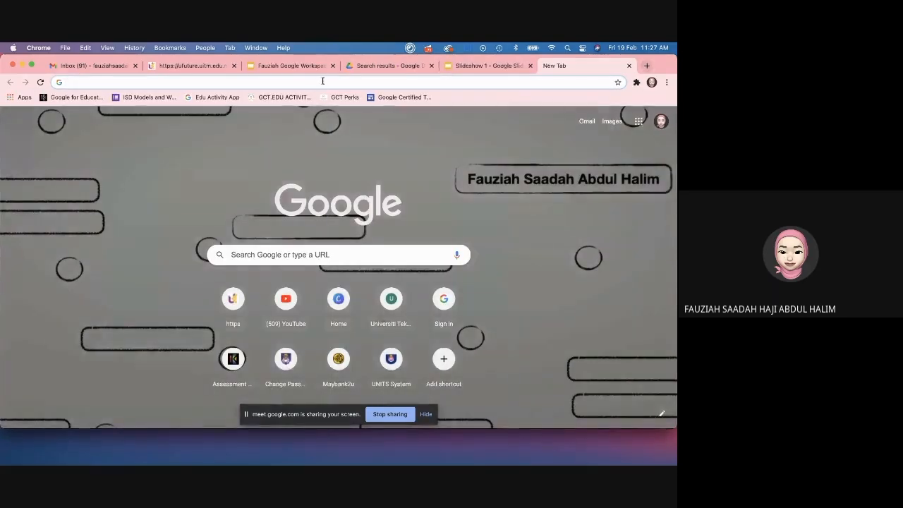
Step: Search 'aka' to find the Akademi Pengajian Bahasa UiTM site and copy its address
click(321, 82)
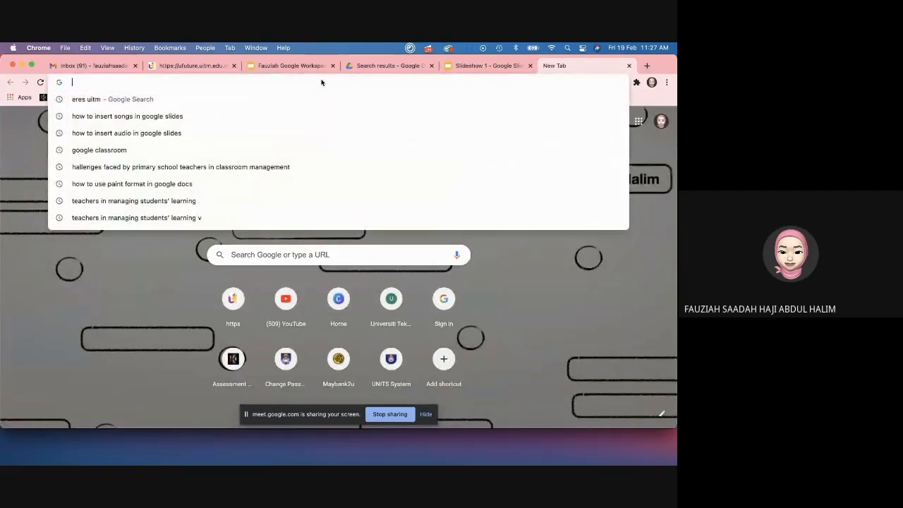
text(aka)
key(Return)
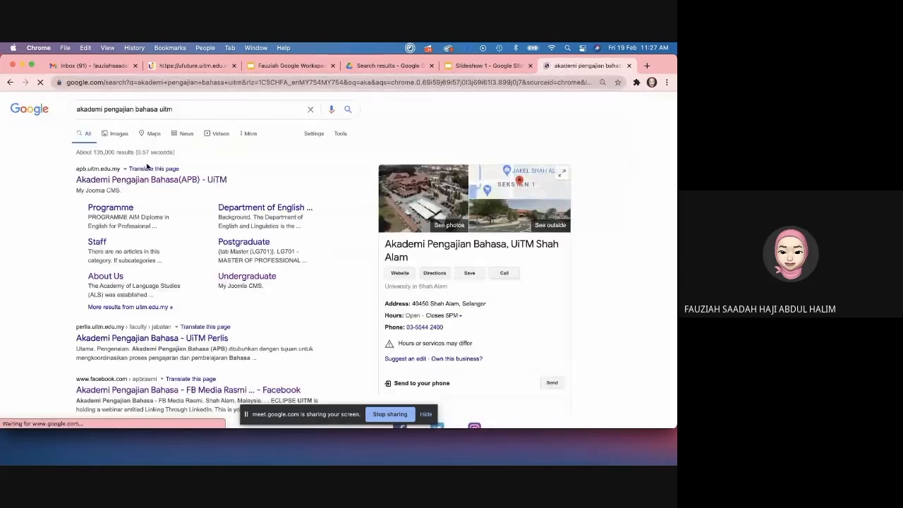
click(152, 179)
click(137, 82)
key(super+c)
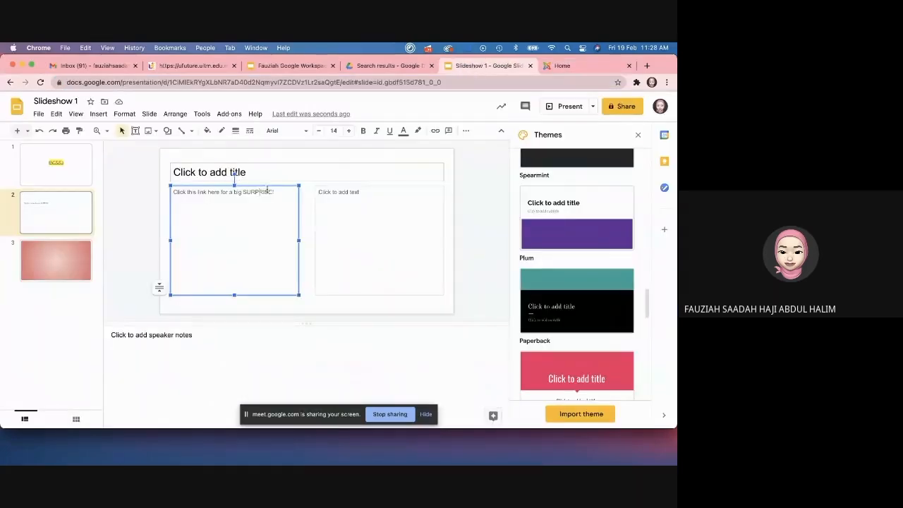
double_click(258, 192)
click(435, 131)
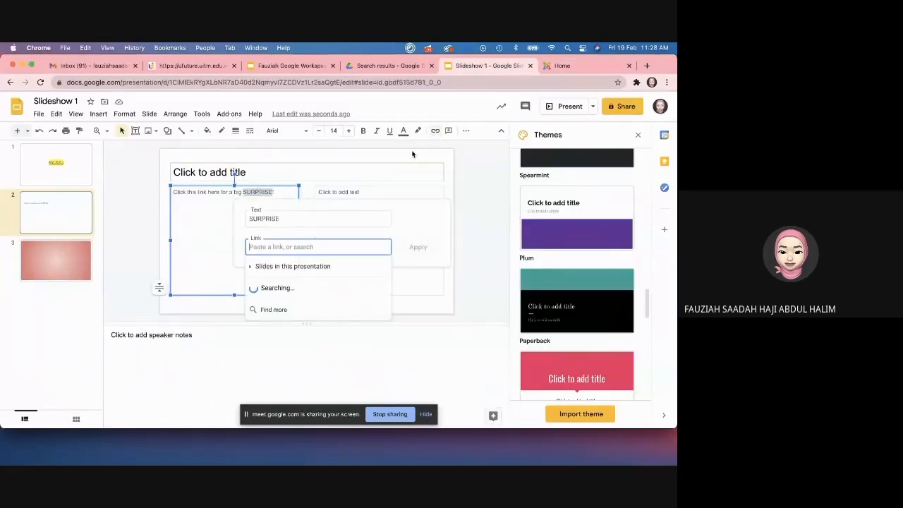
key(super+v)
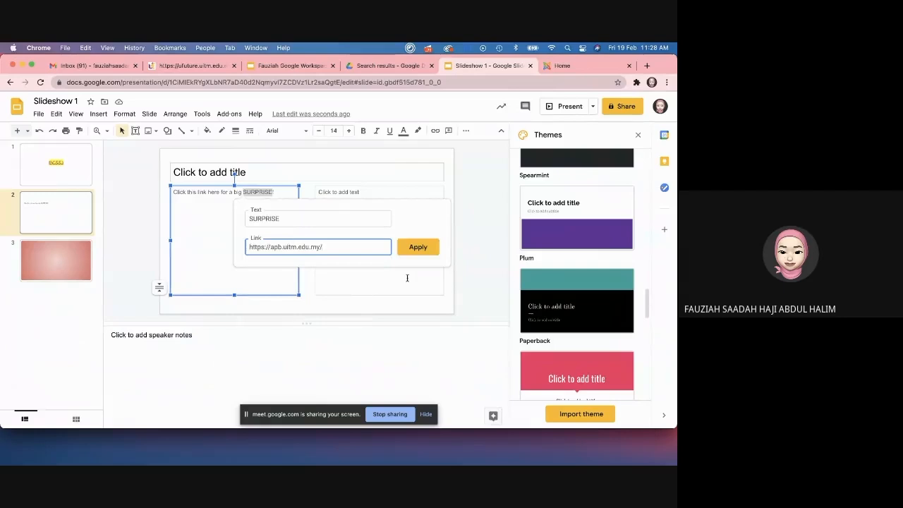
click(423, 248)
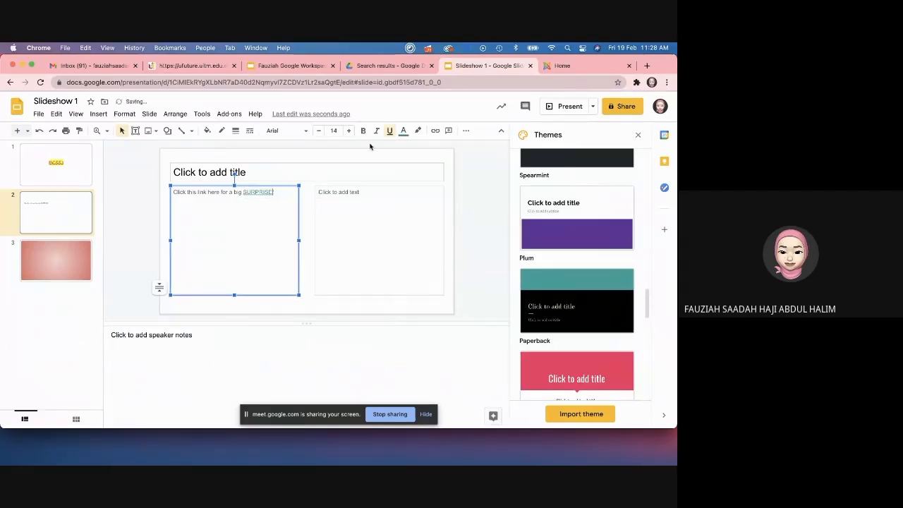
Step: Present slide 2, follow the SURPRISE link to the academy site, then exit the slideshow
click(561, 110)
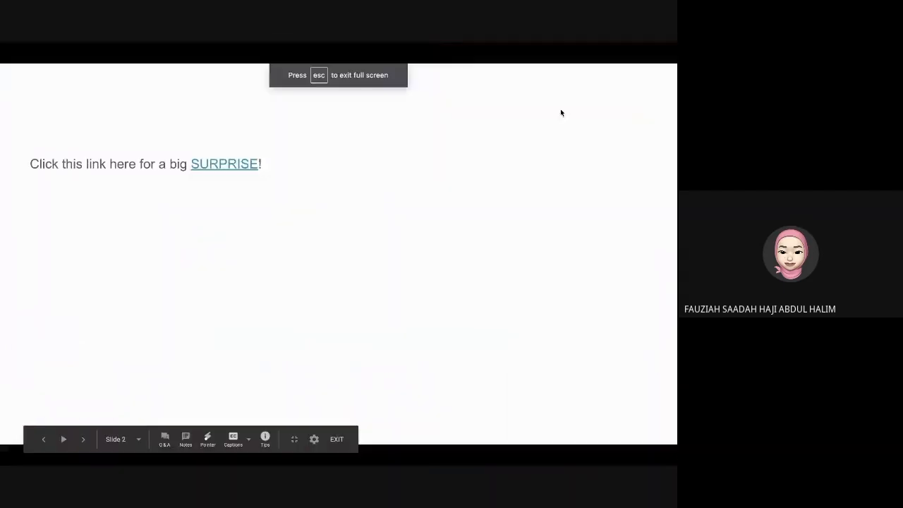
click(242, 166)
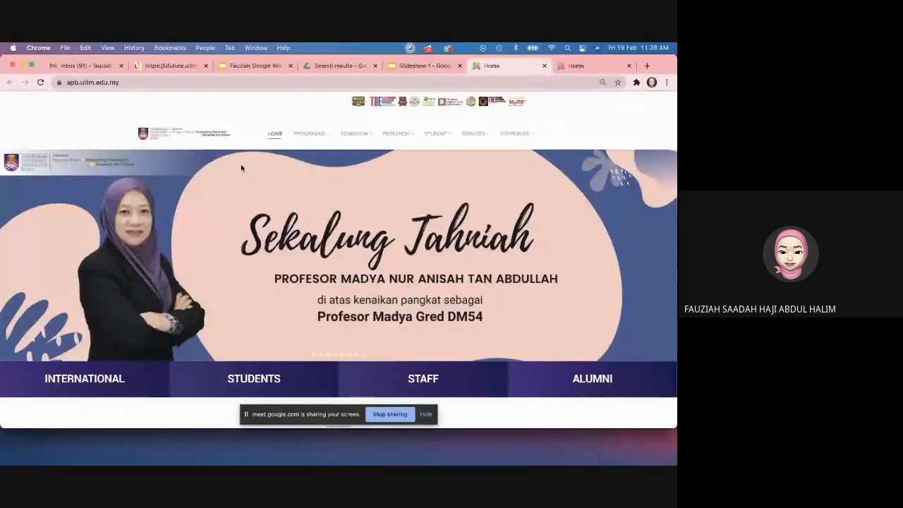
click(425, 69)
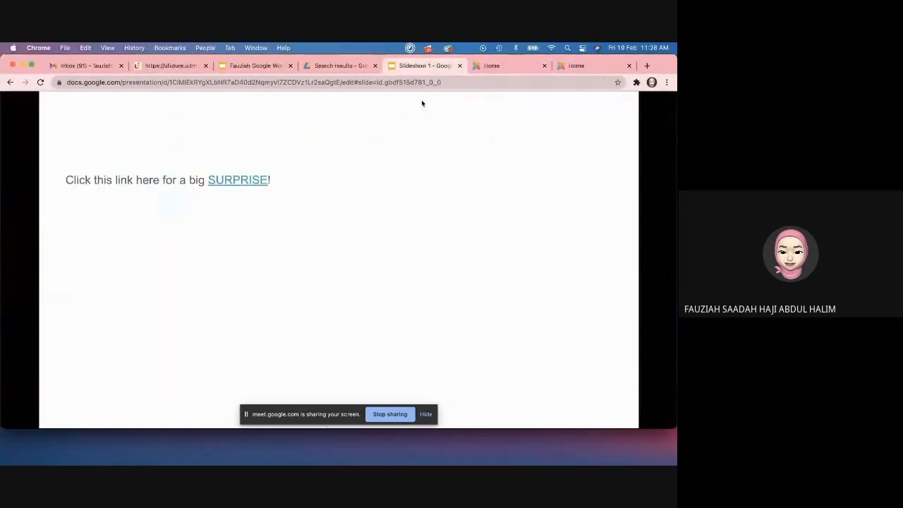
key(Escape)
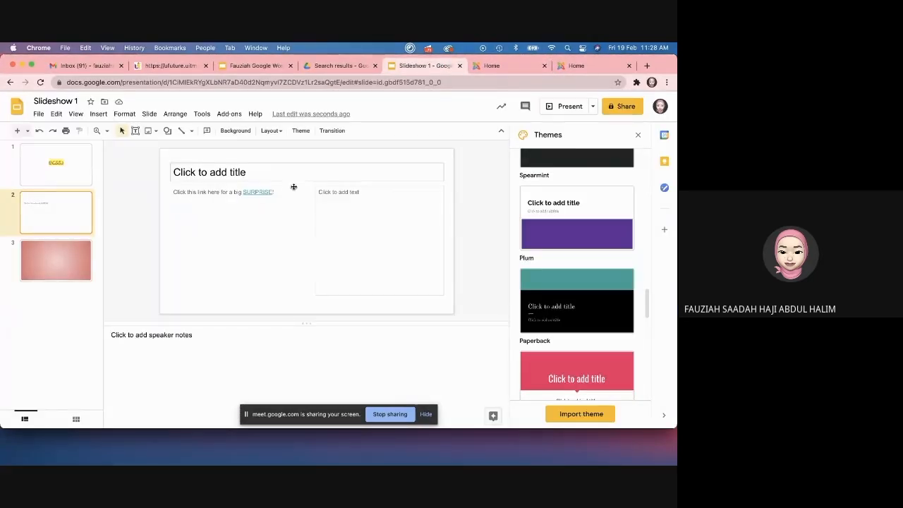
Step: Close the themes list and add a fourth slide after slide 3
click(205, 231)
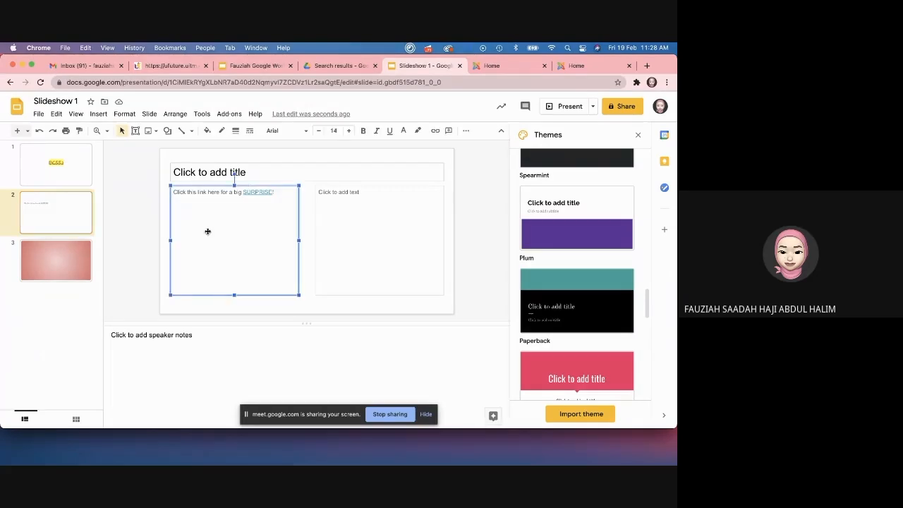
click(637, 134)
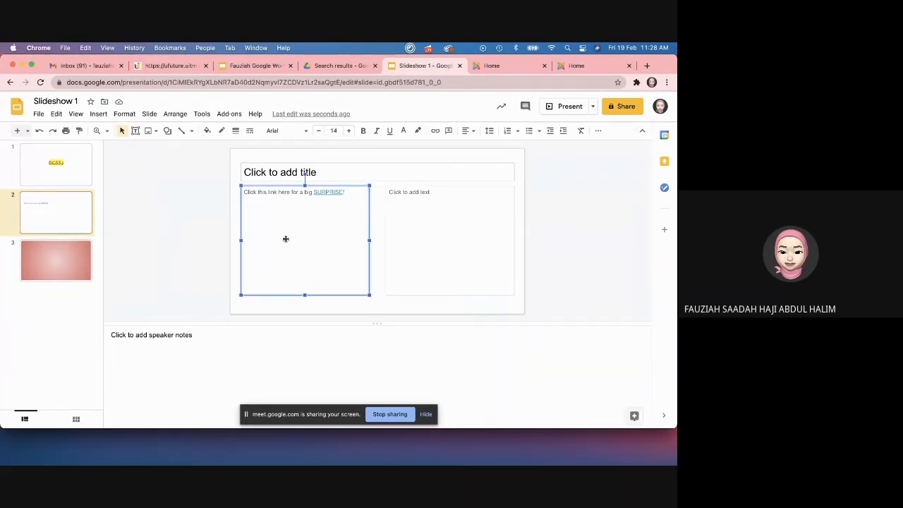
click(58, 241)
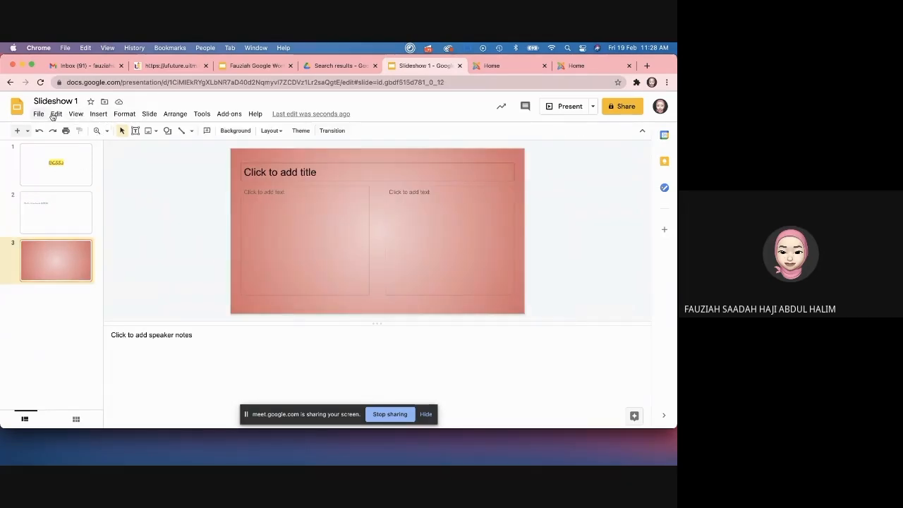
click(148, 113)
click(164, 134)
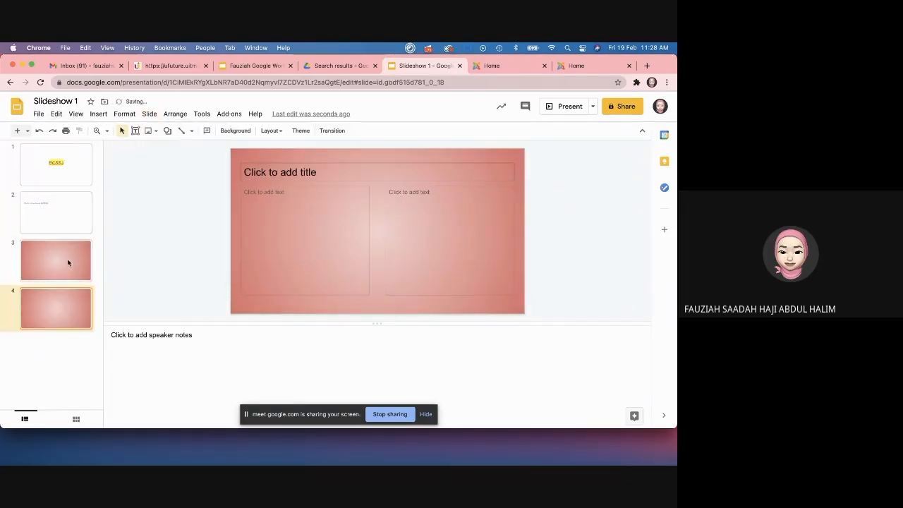
click(75, 243)
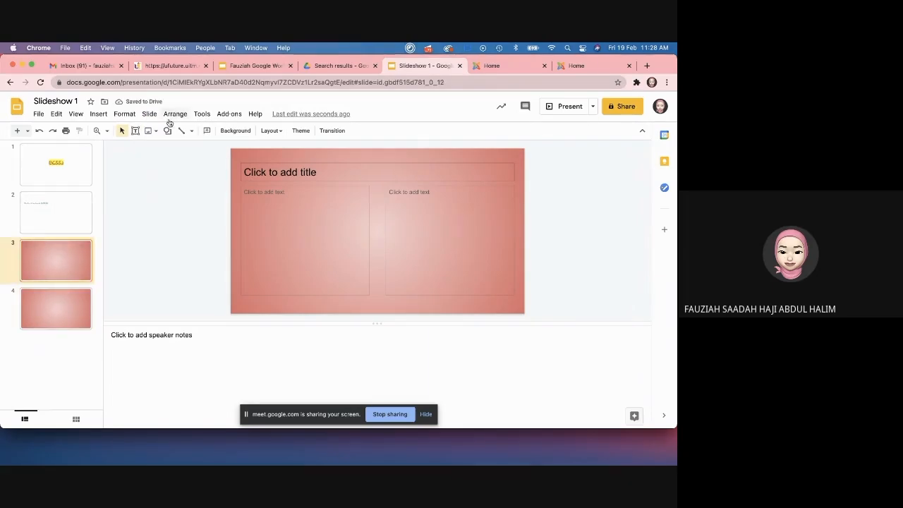
Step: Switch to the other Home tab in Chrome and start entering a web address
click(576, 66)
click(487, 66)
click(477, 83)
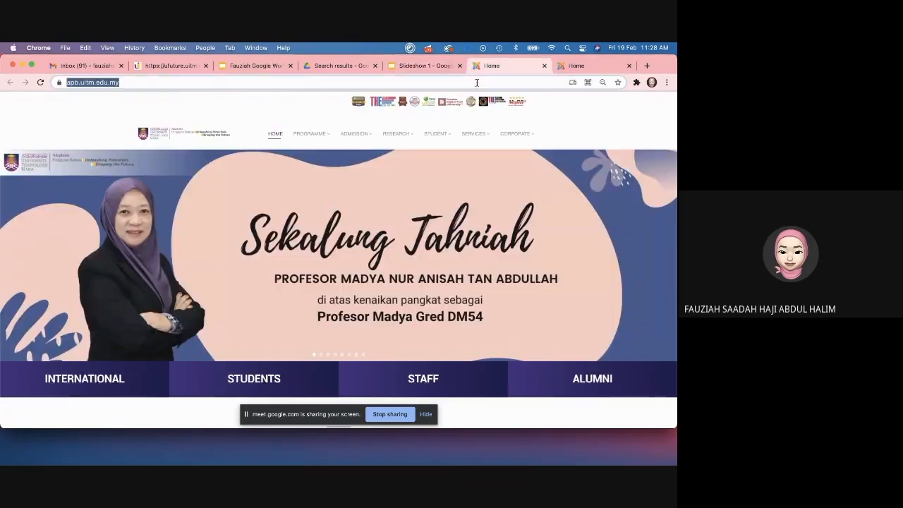
Step: Go to YouTube and open the Life in a Day 2020 documentary
text(you)
key(Return)
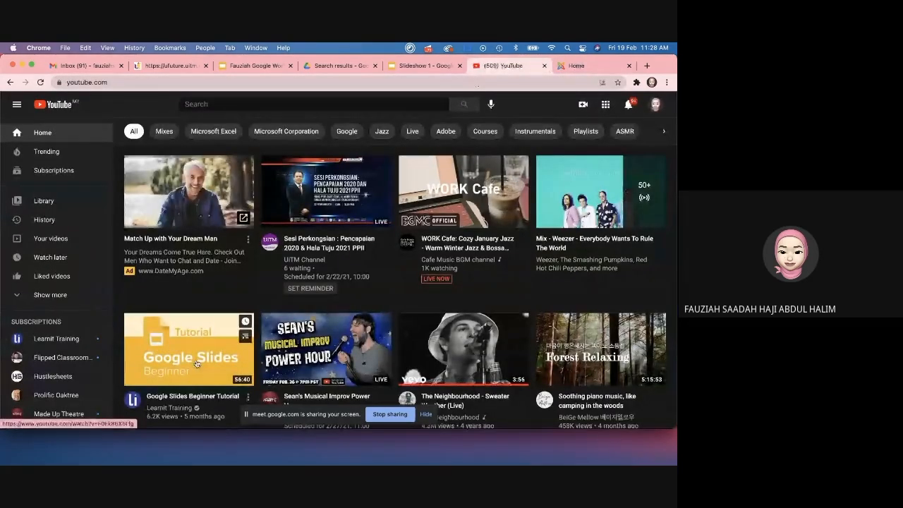
scroll(197, 363, down, 5)
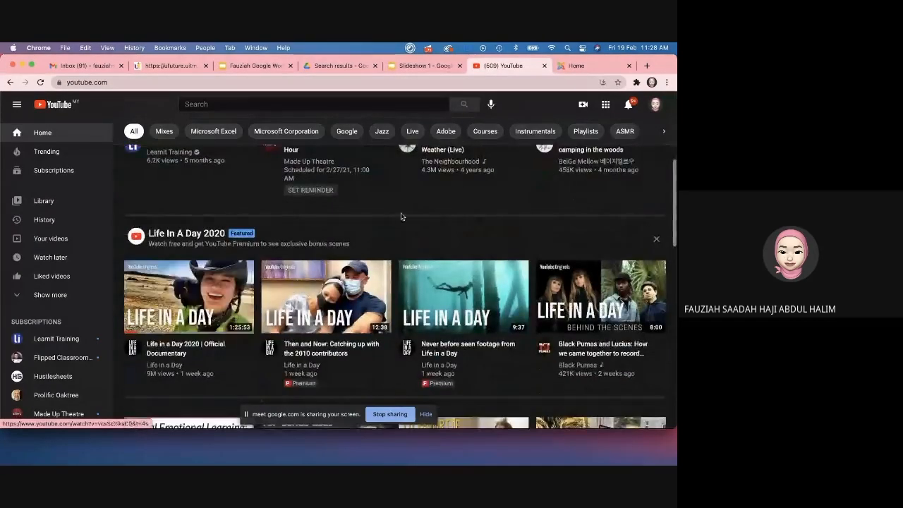
click(182, 312)
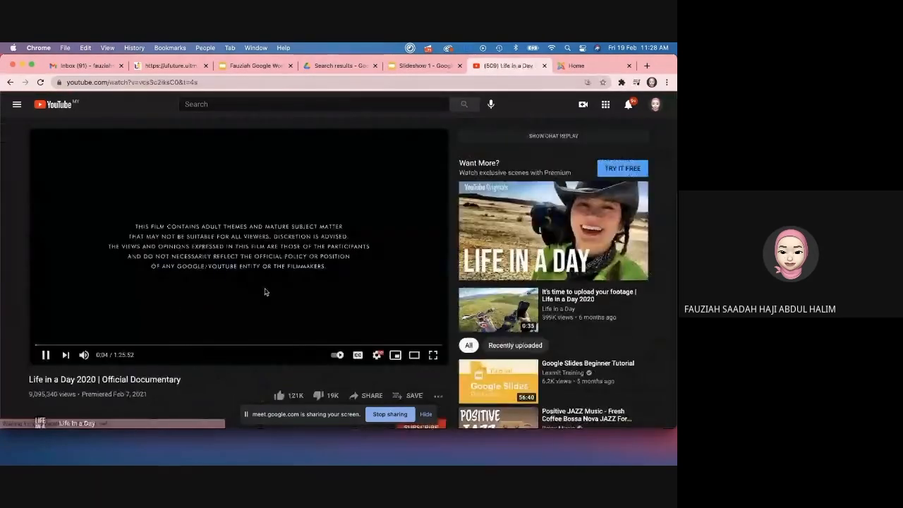
Step: Copy the video's share link, pause it, and return to Slideshow 1
click(368, 396)
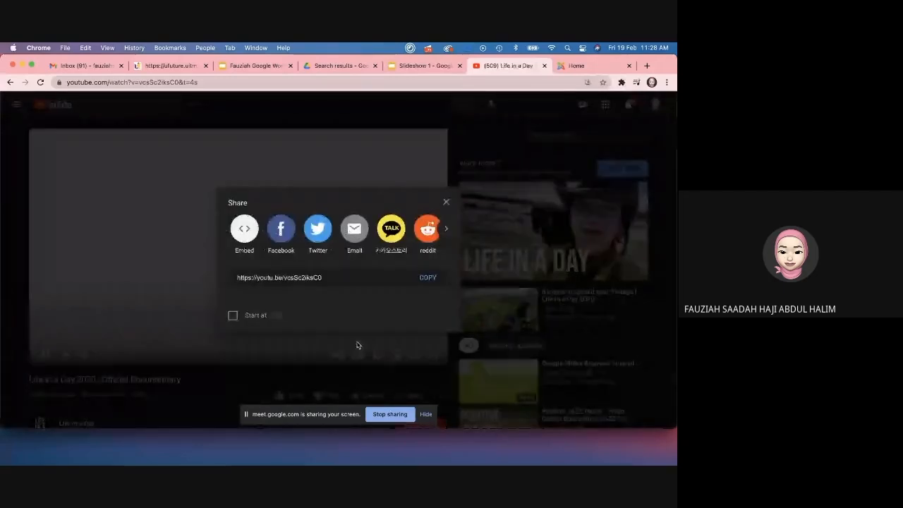
click(426, 280)
click(445, 202)
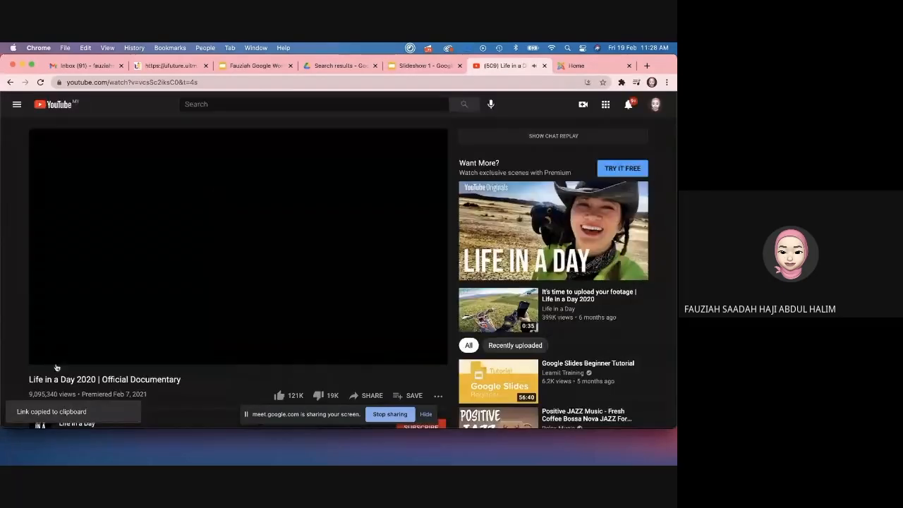
click(48, 357)
click(422, 65)
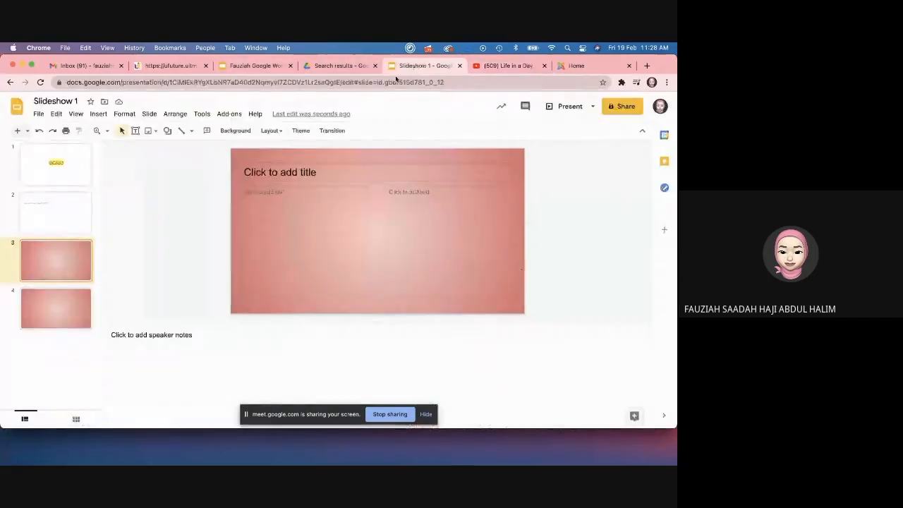
Step: Insert the copied Life in a Day 2020 YouTube link on slide 3 via Video > By URL
click(96, 114)
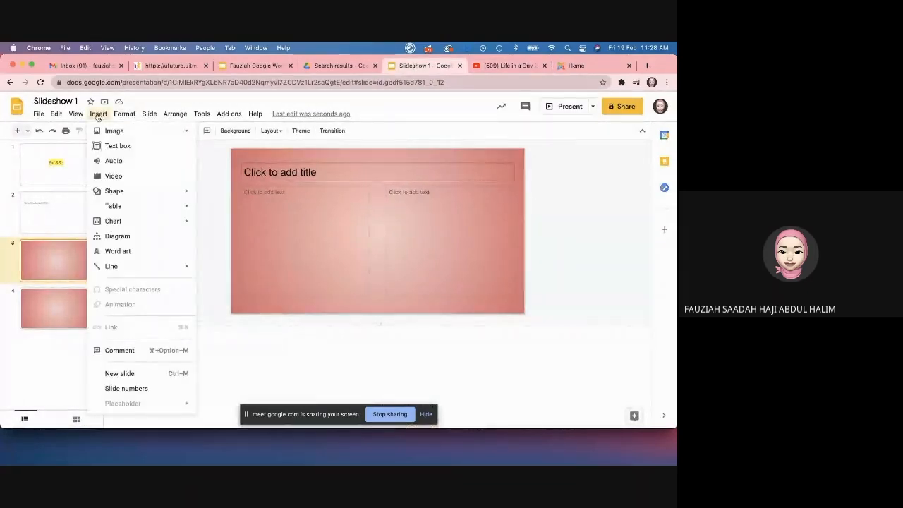
mouse_move(129, 134)
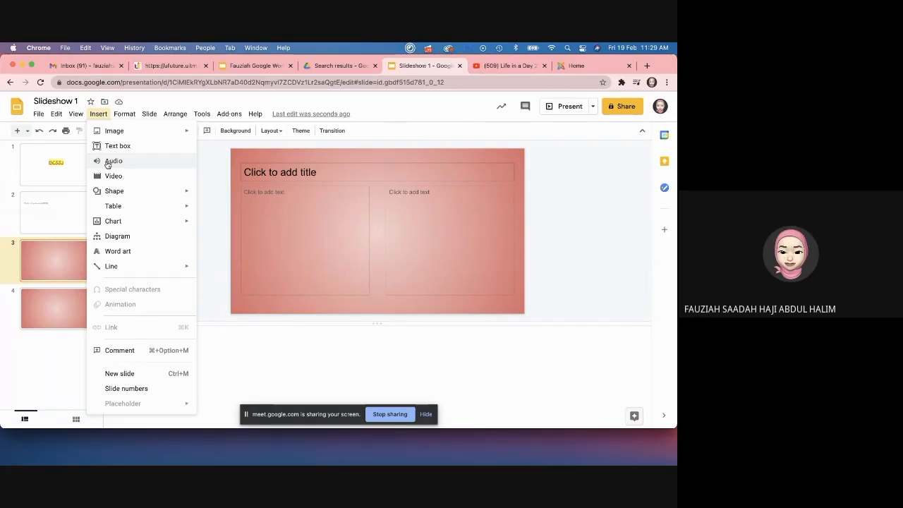
click(111, 175)
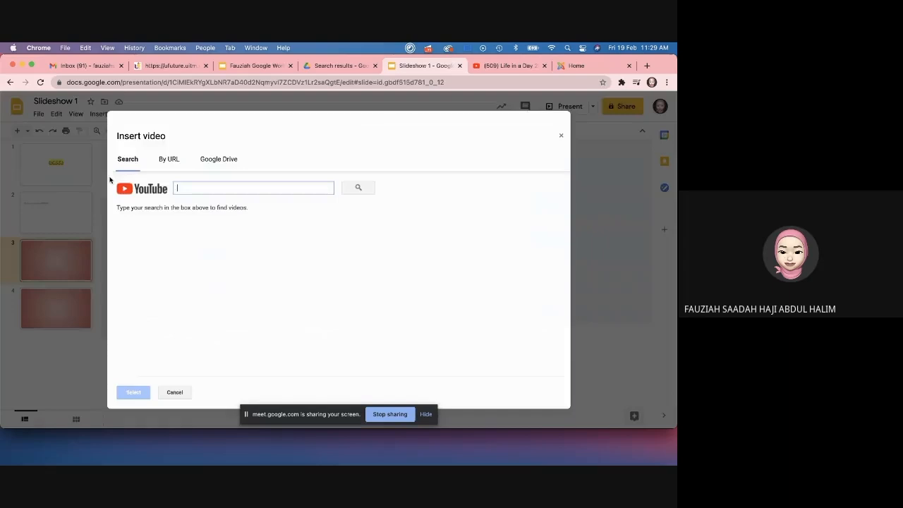
click(171, 161)
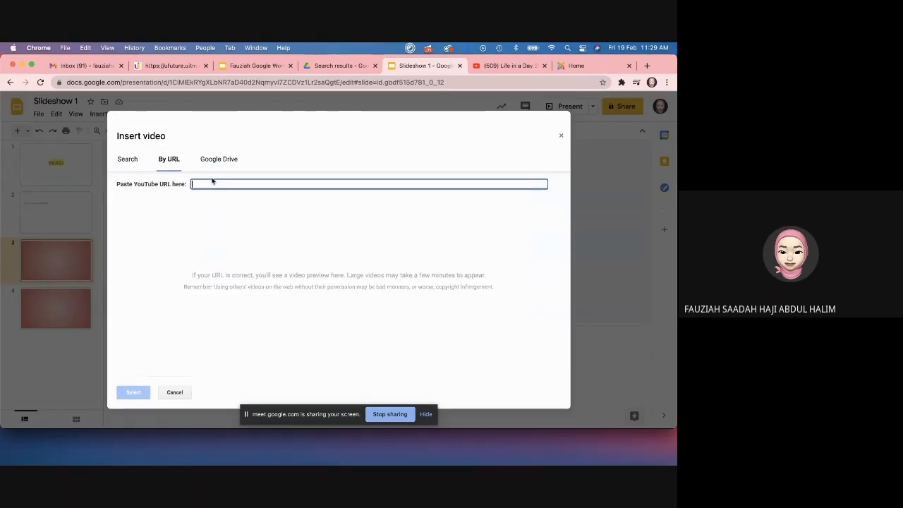
click(212, 183)
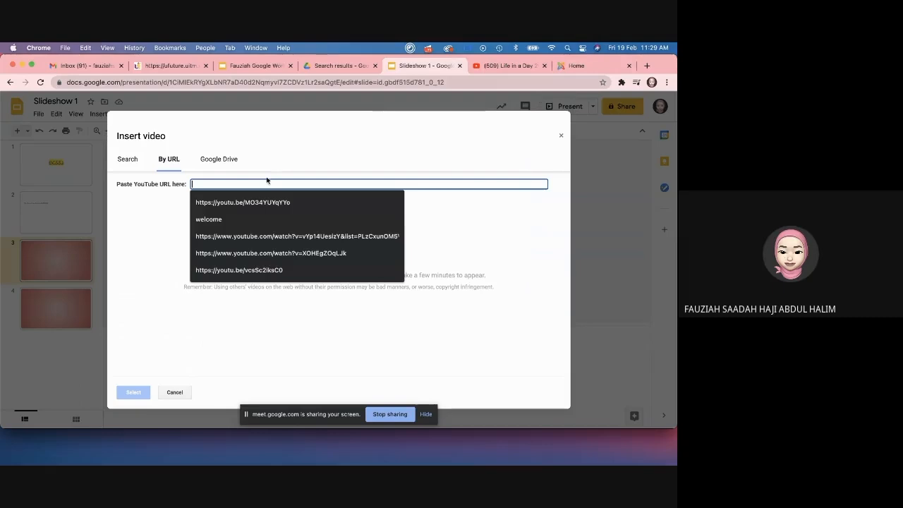
text(v)
key(BackSpace)
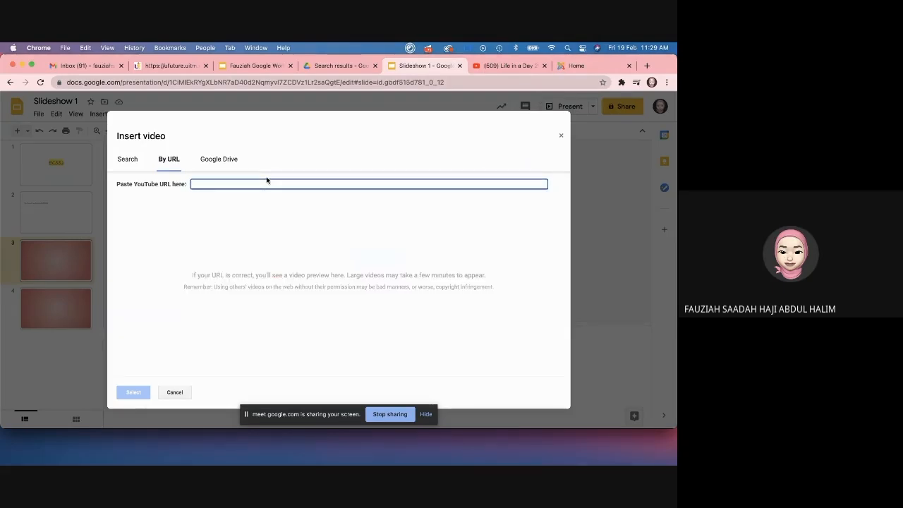
key(super+v)
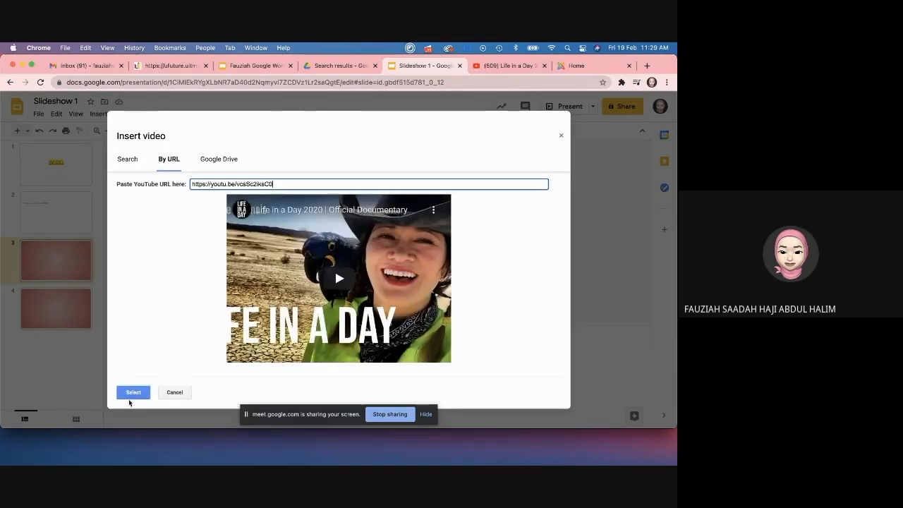
click(133, 392)
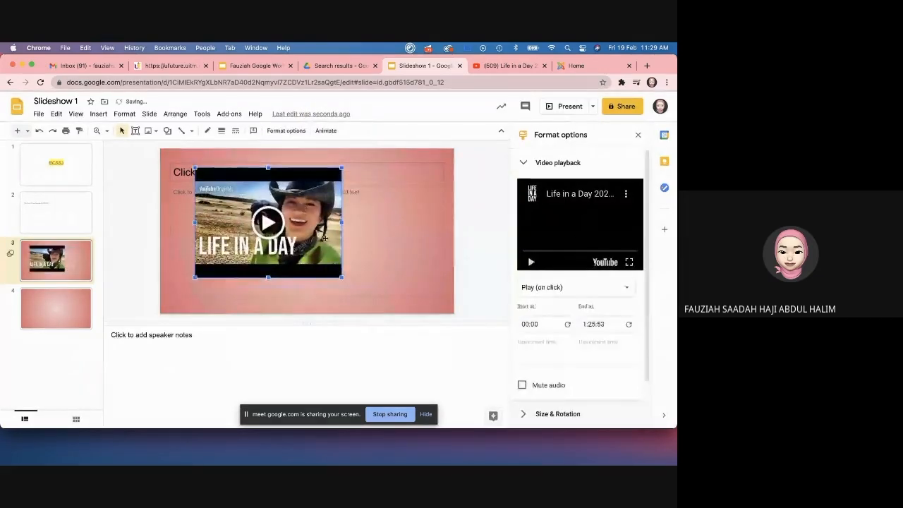
Step: Enlarge the embedded video and keep it set to play on click
drag(341, 278, 375, 302)
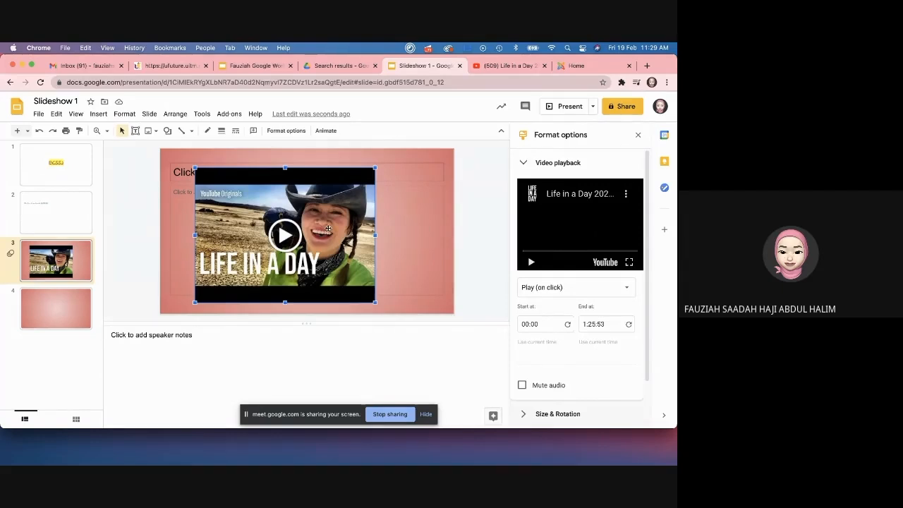
click(553, 289)
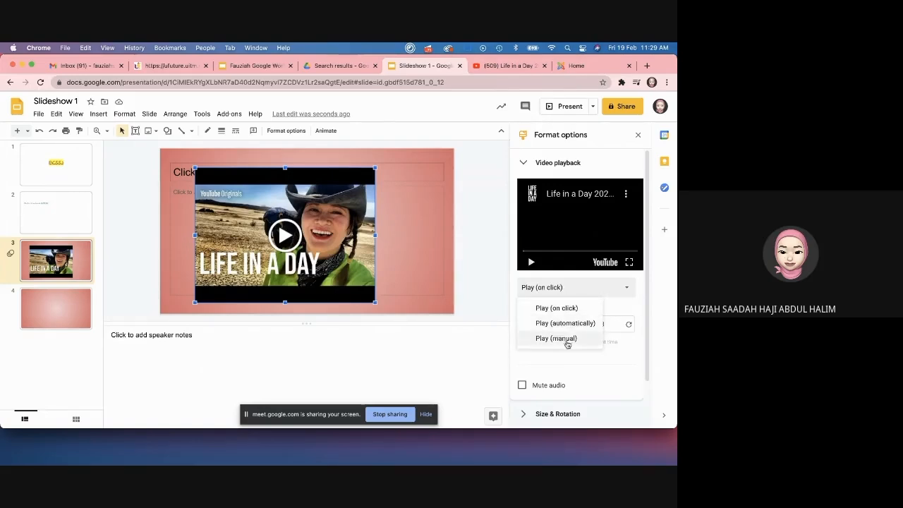
click(566, 308)
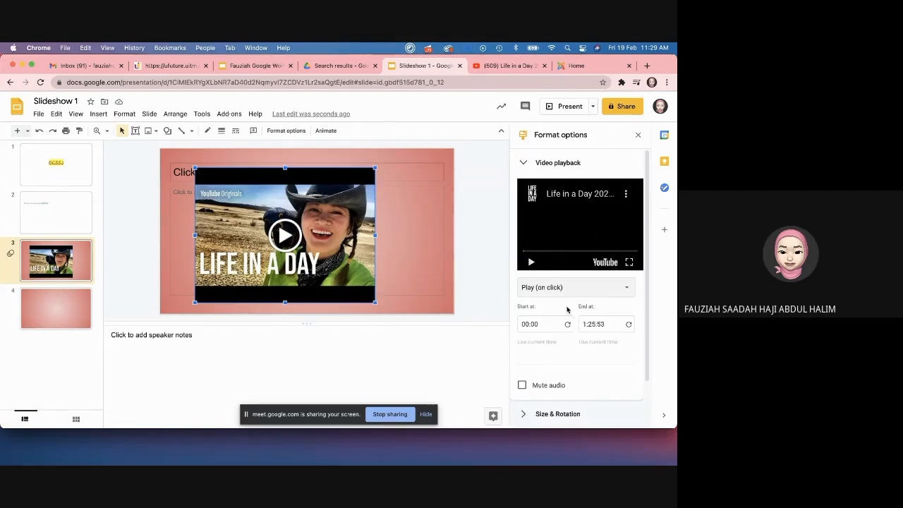
click(453, 279)
click(334, 255)
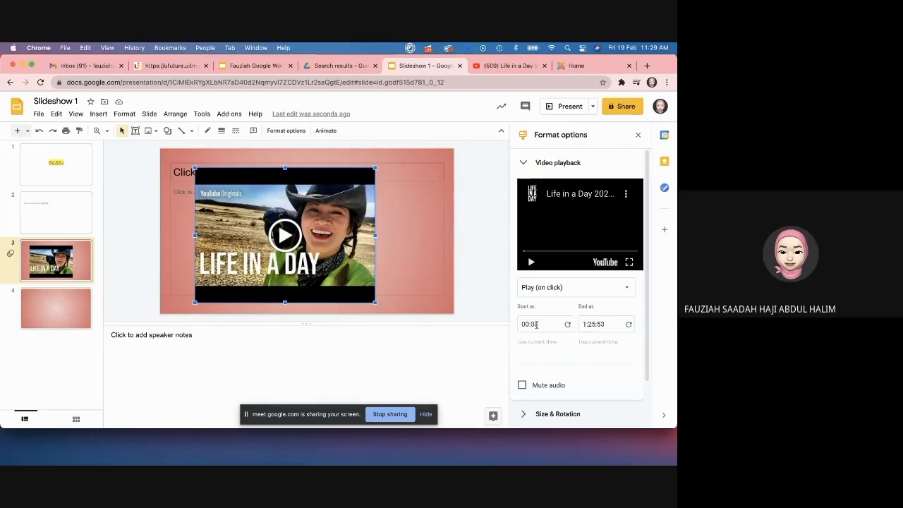
Step: Check the video's 00:00 start and 1:25:53 end times, then go to slide 2
click(522, 323)
click(602, 326)
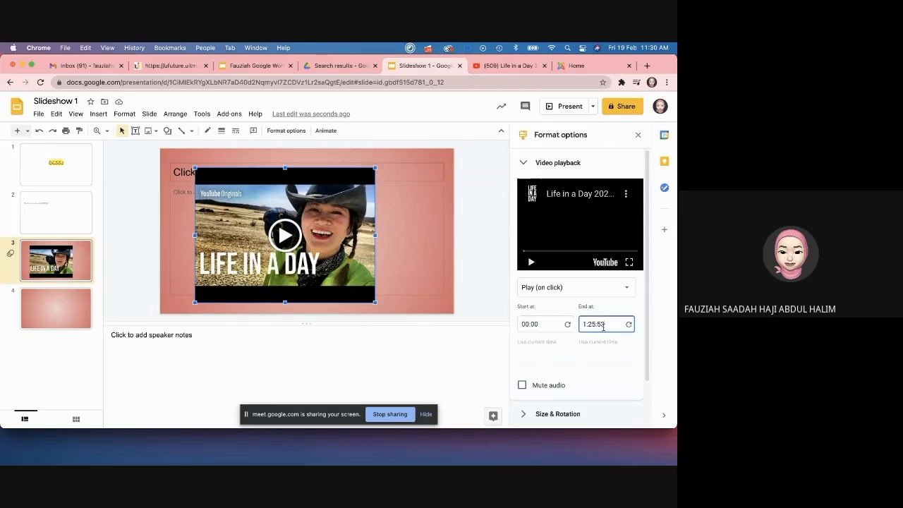
click(523, 323)
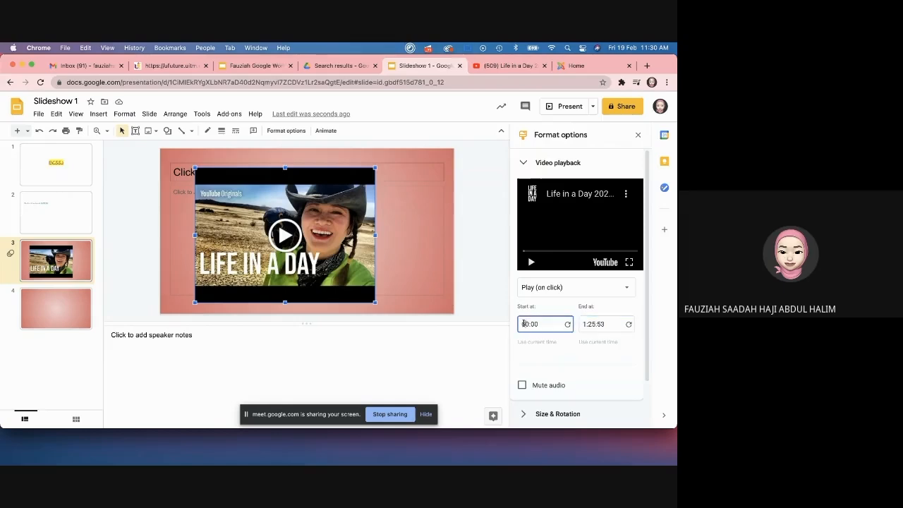
scroll(541, 337, down, 2)
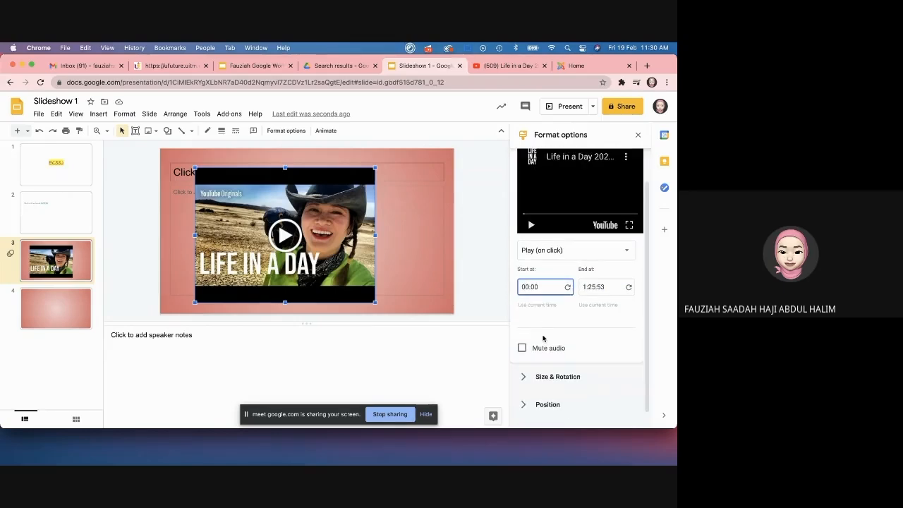
scroll(543, 339, down, 1)
click(412, 260)
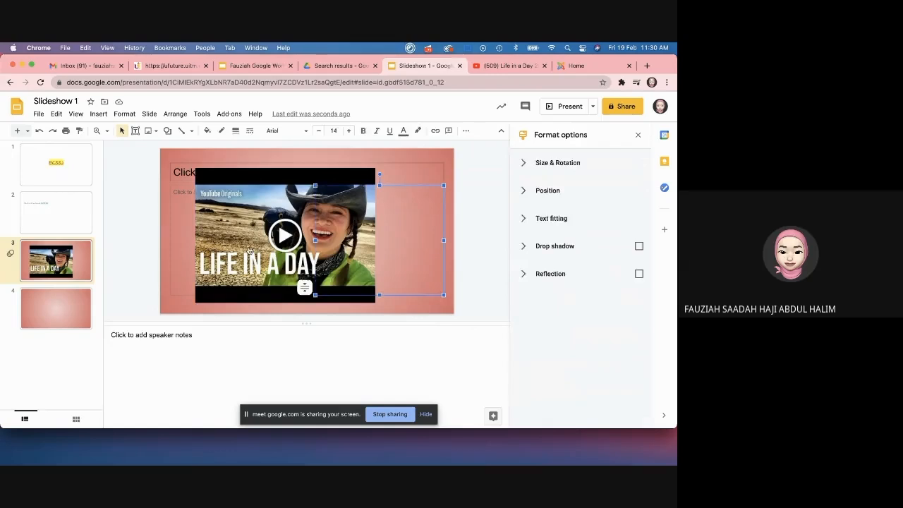
click(159, 249)
click(62, 210)
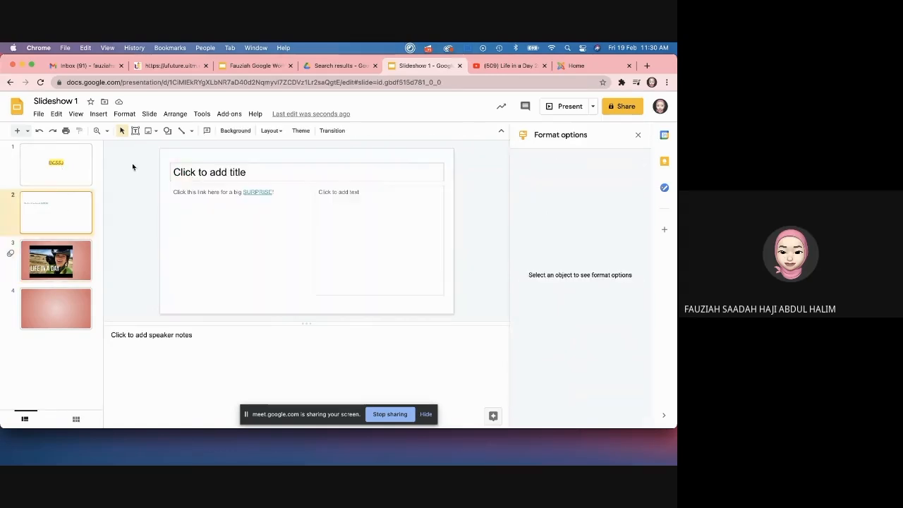
Step: Draw a grey oval circle below the SURPRISE link on slide 2
click(99, 113)
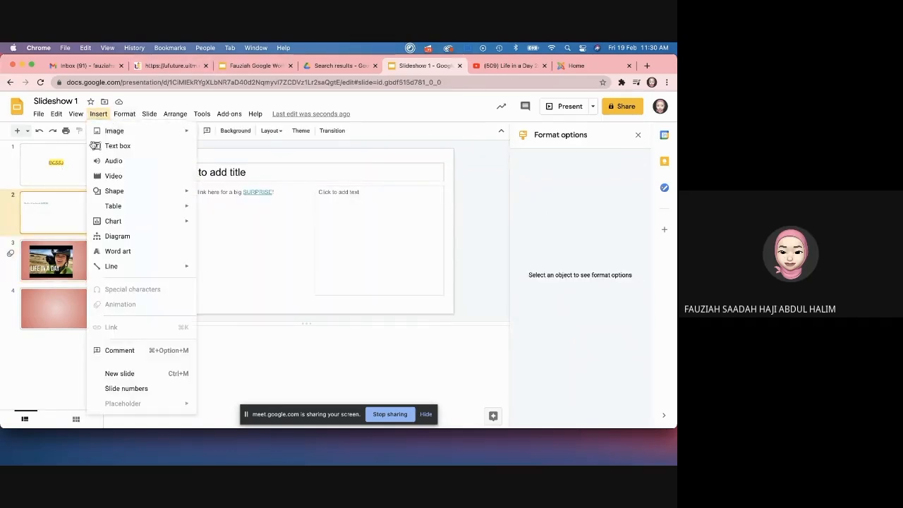
mouse_move(123, 191)
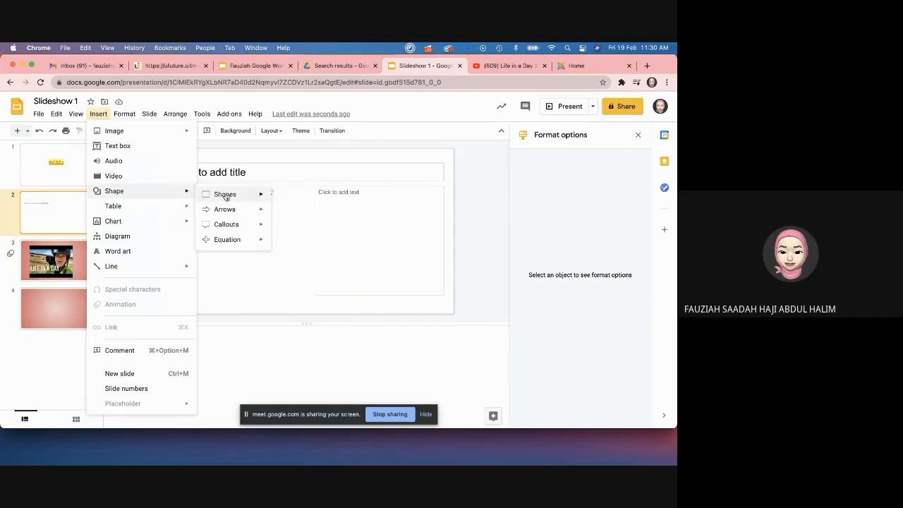
mouse_move(225, 195)
click(277, 213)
drag(213, 230, 259, 284)
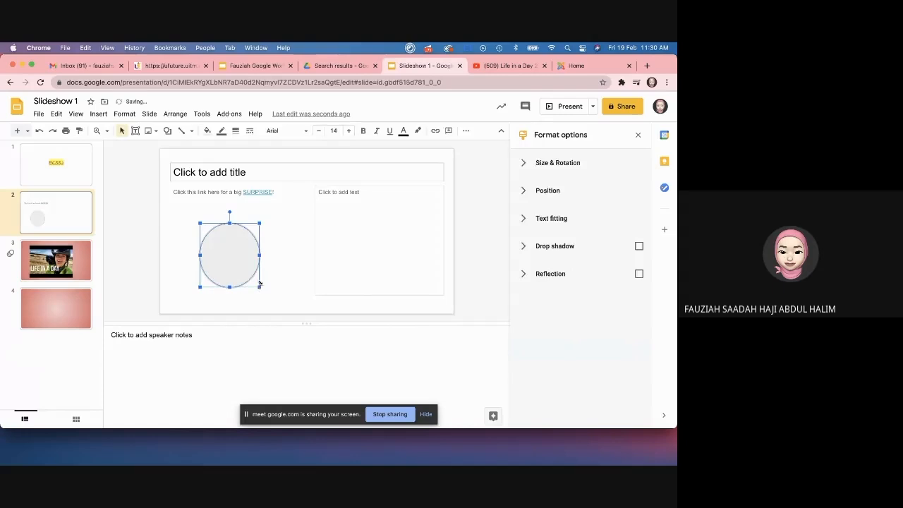
Step: Duplicate slide 2 as a new slide 3 and delete the copied circle there
click(99, 114)
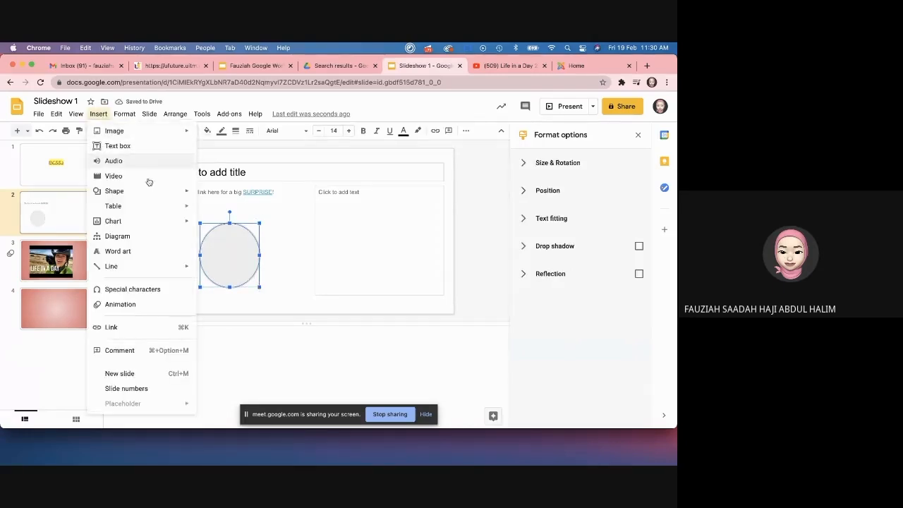
mouse_move(178, 194)
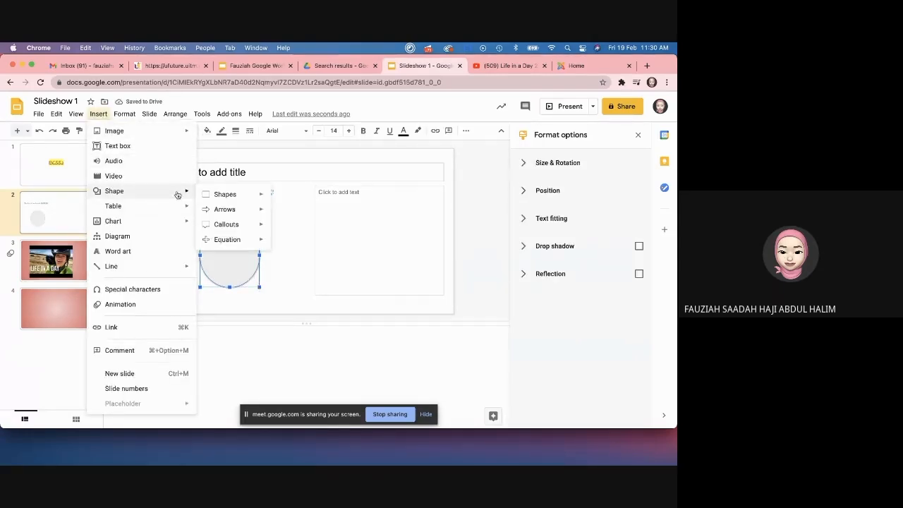
mouse_move(242, 228)
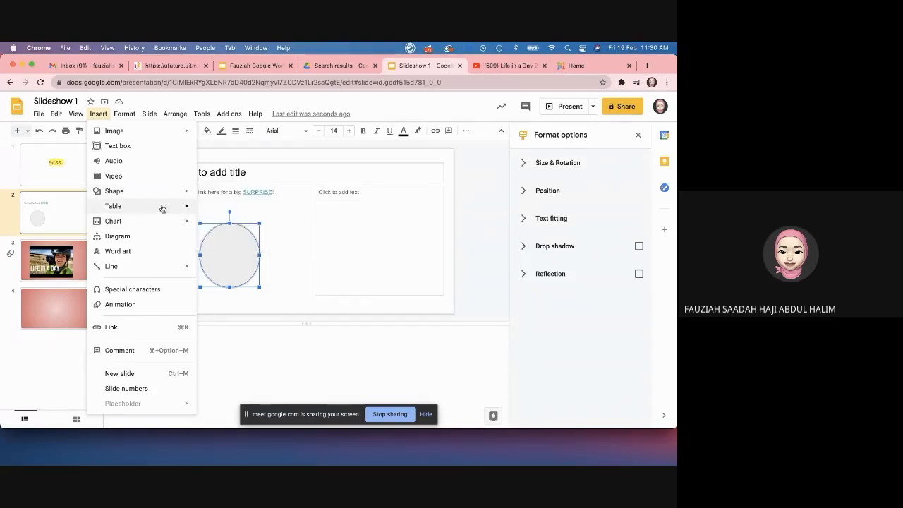
click(63, 201)
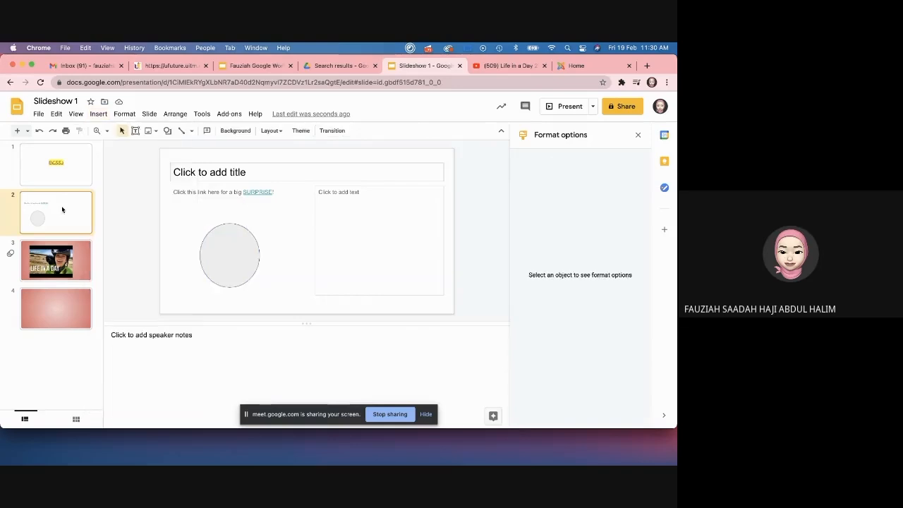
key(super+d)
click(252, 249)
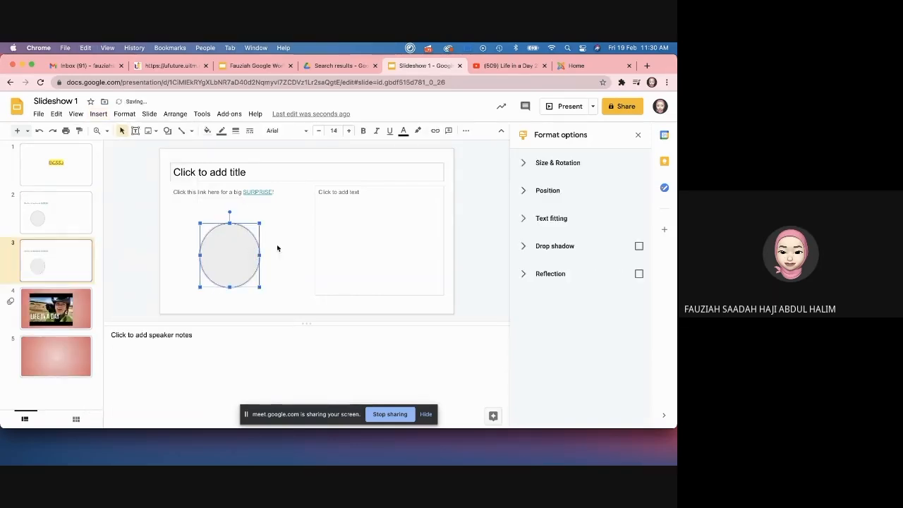
key(BackSpace)
Step: Delete the right text placeholder and the left link text box from slide 3
click(328, 190)
click(324, 186)
key(BackSpace)
click(261, 186)
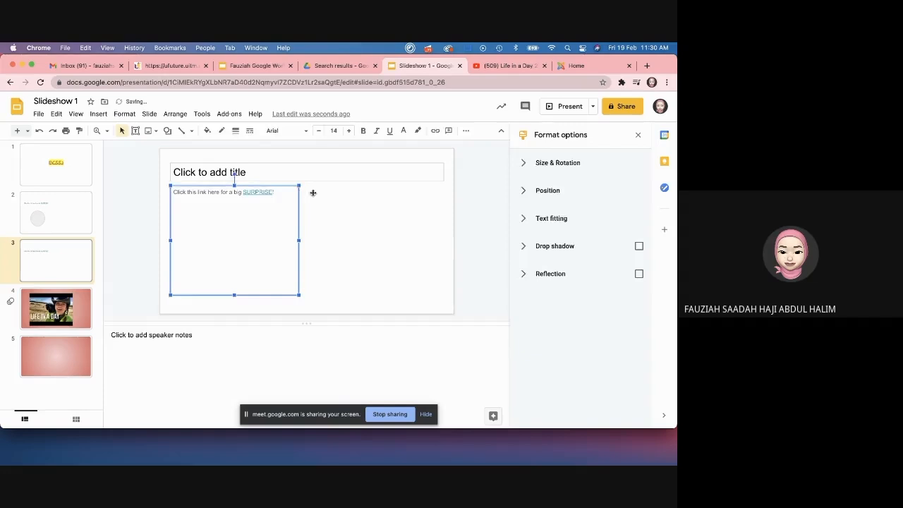
key(BackSpace)
Step: Insert a 3 x 3 table on slide 3 and move it up under the title
click(98, 114)
mouse_move(113, 206)
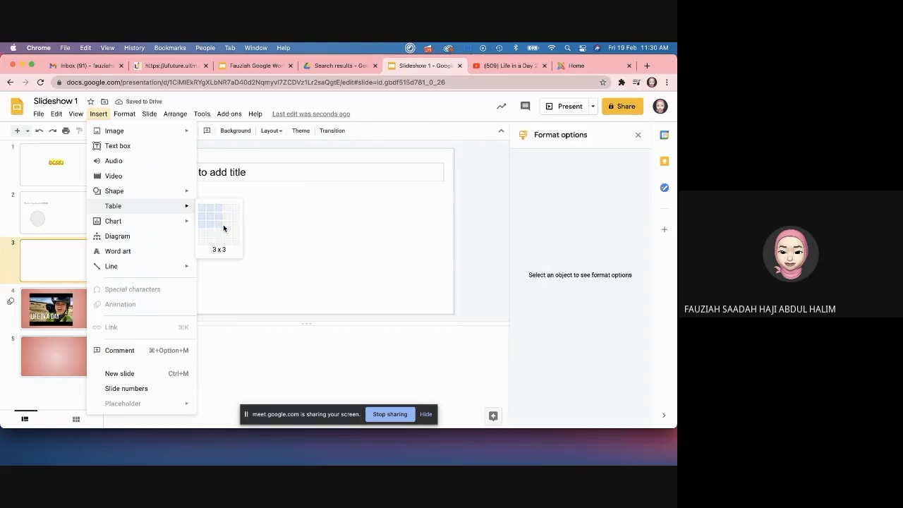
click(224, 224)
drag(284, 210, 284, 196)
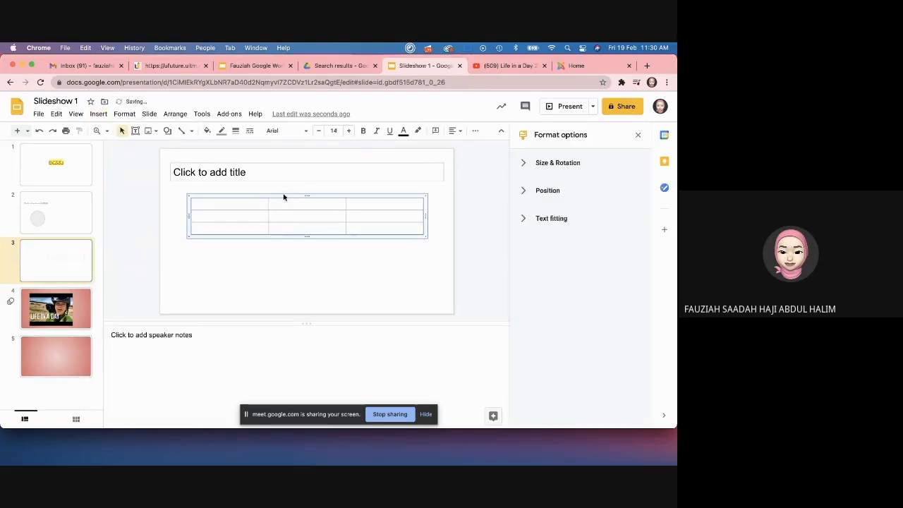
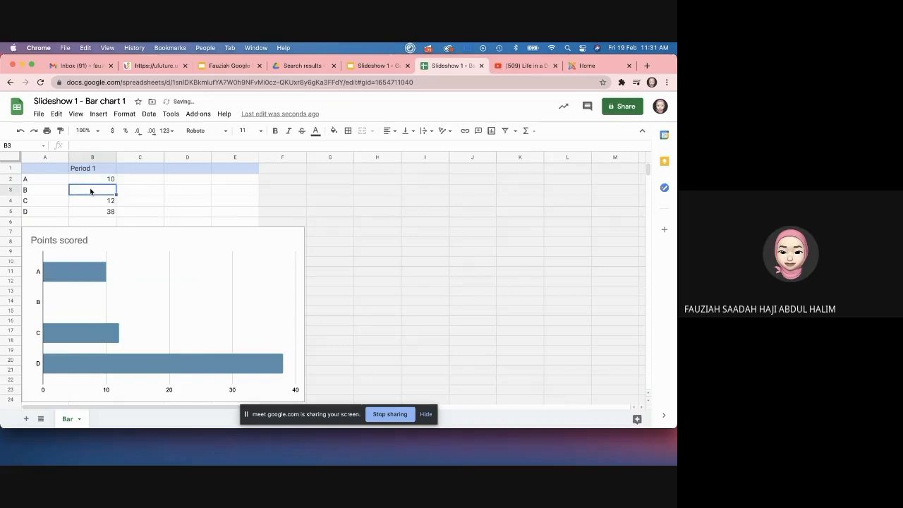
Step: Enter the Period 1 scores in the sheet: B 12, C 5, D 0
text(12)
key(Return)
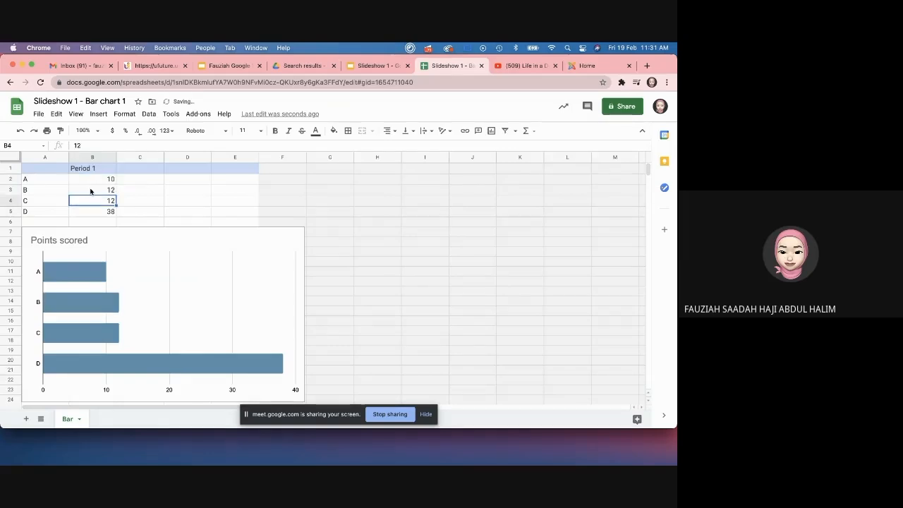
text(5)
key(Return)
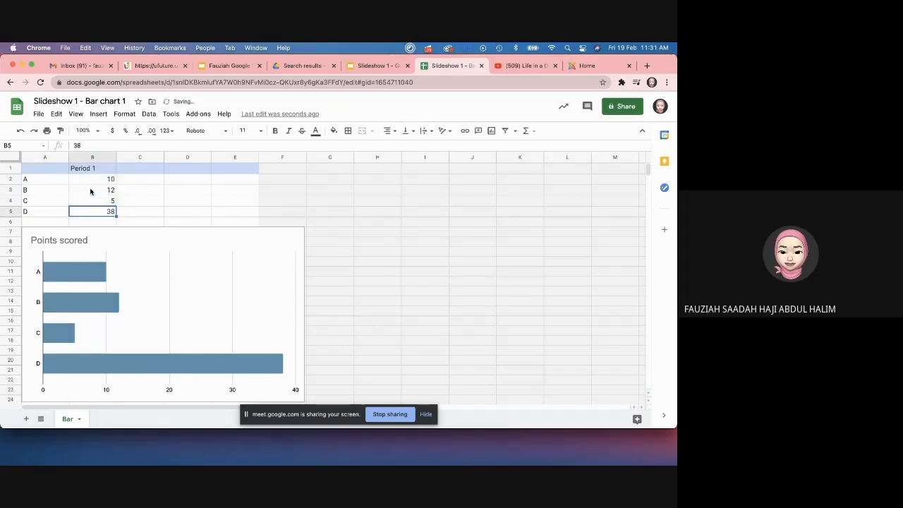
text(0)
click(158, 182)
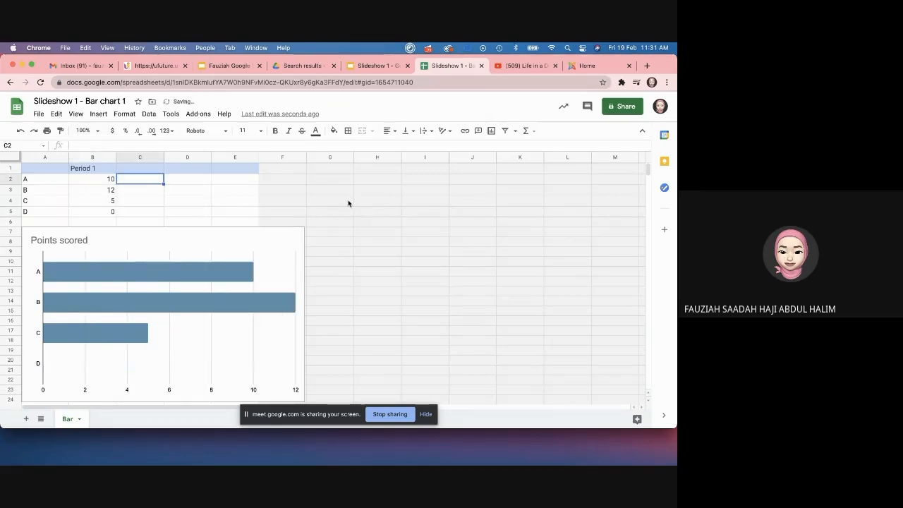
Step: Close the spreadsheet and return to Slideshow 1
click(379, 66)
click(455, 66)
click(482, 66)
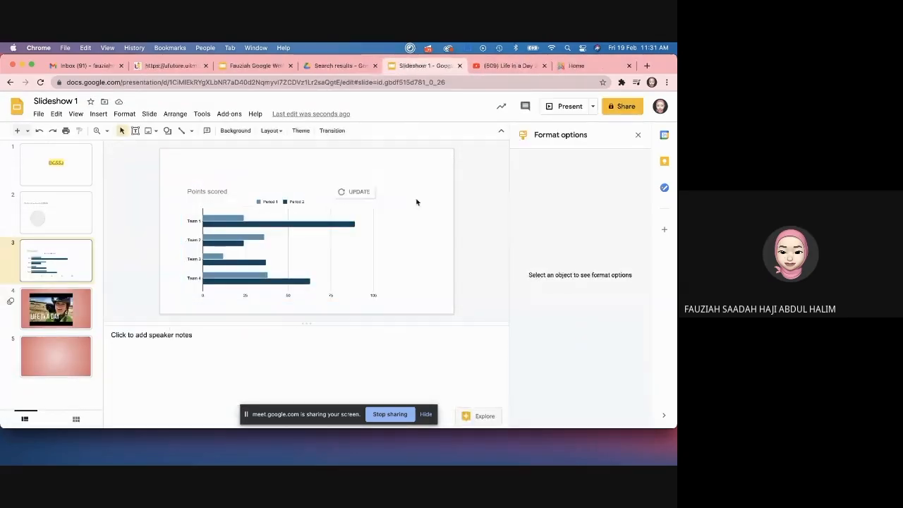
Step: Update the linked chart to show B at 12 and C at 5, then open its source spreadsheet
click(342, 194)
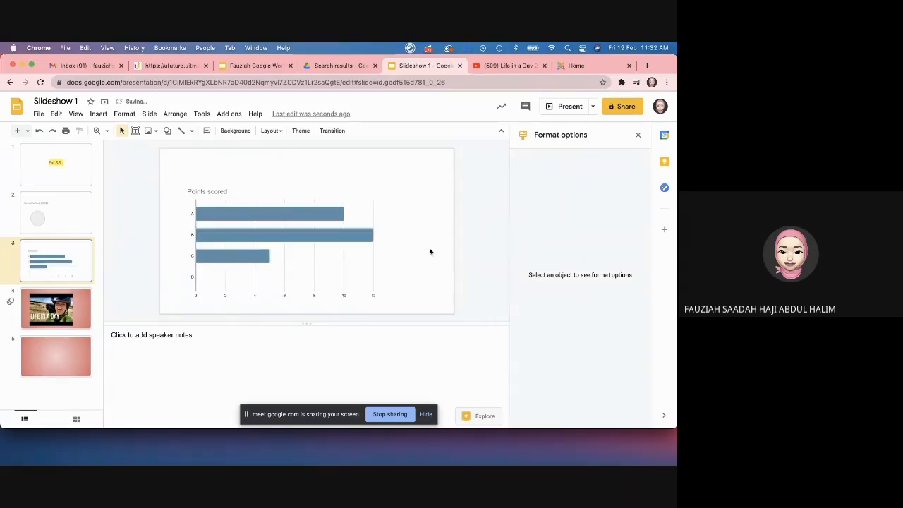
click(309, 237)
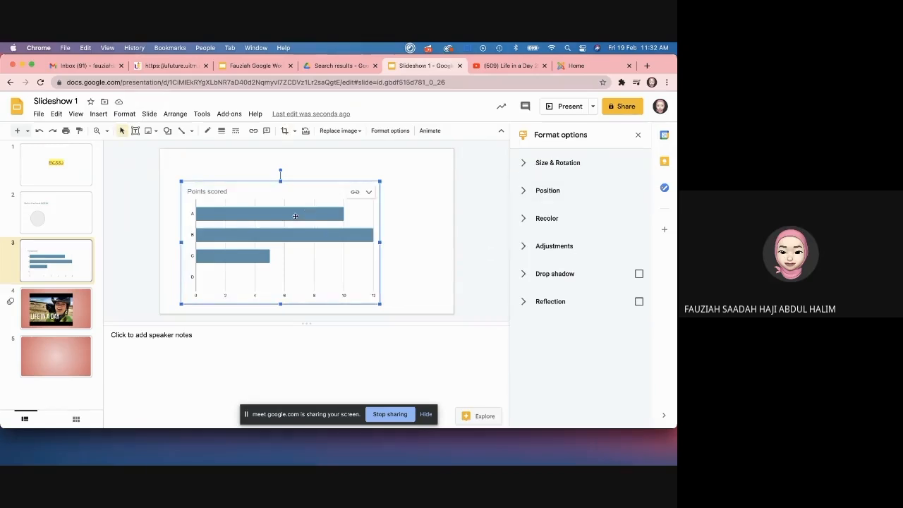
click(368, 192)
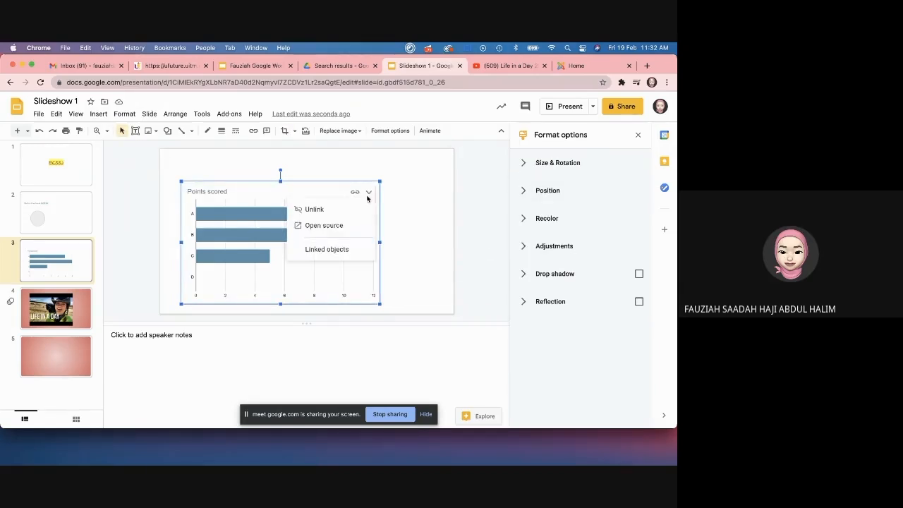
click(329, 224)
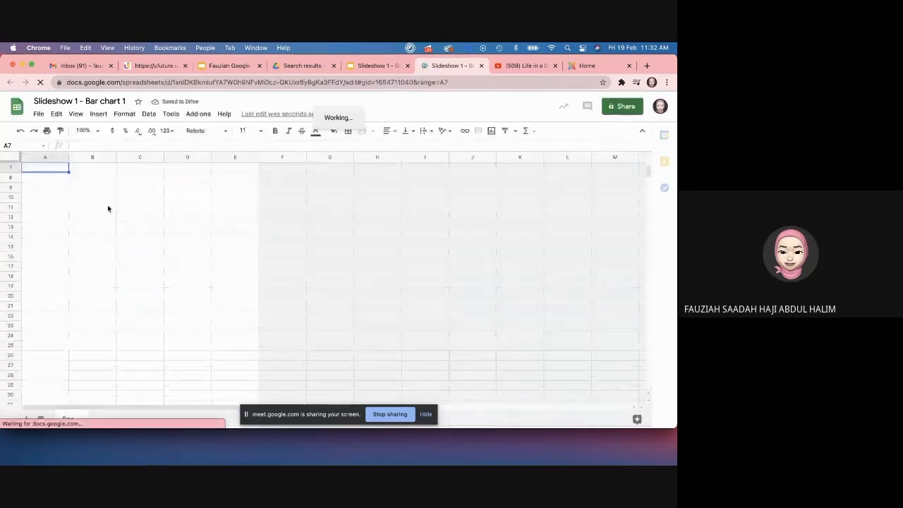
Step: Retitle the chart from 'Points scored' to 'Grades'
double_click(66, 220)
key(BackSpace)
text(Grades)
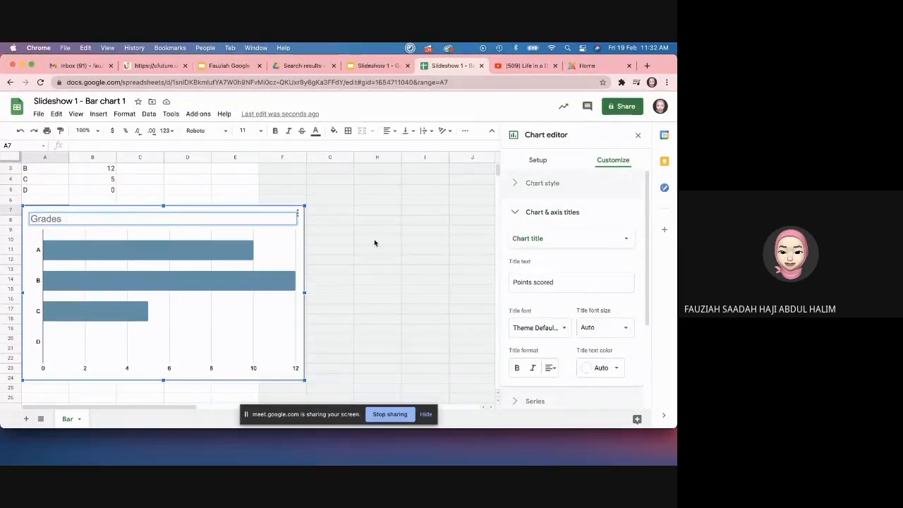
Step: Browse the Chart editor's Setup and Customize settings, including chart titles and chart style
click(538, 159)
scroll(571, 282, down, 2)
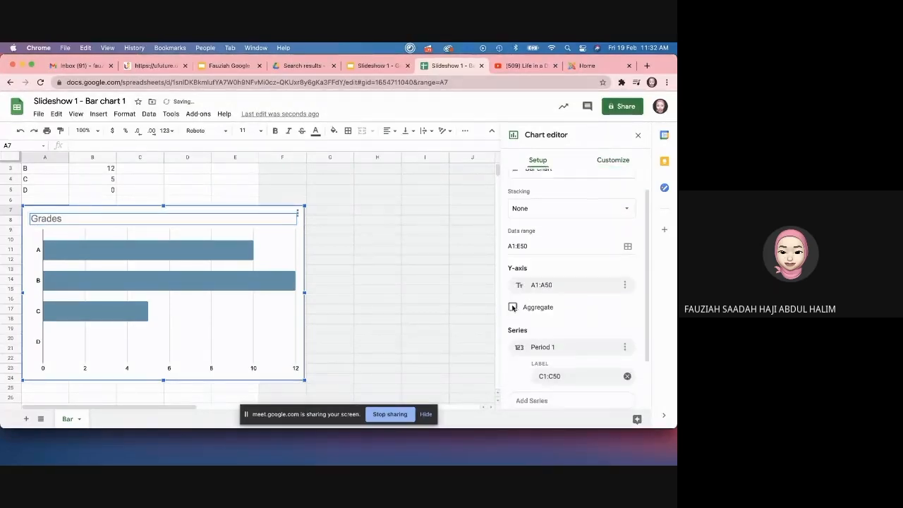
click(613, 160)
scroll(564, 230, down, 2)
scroll(557, 237, up, 4)
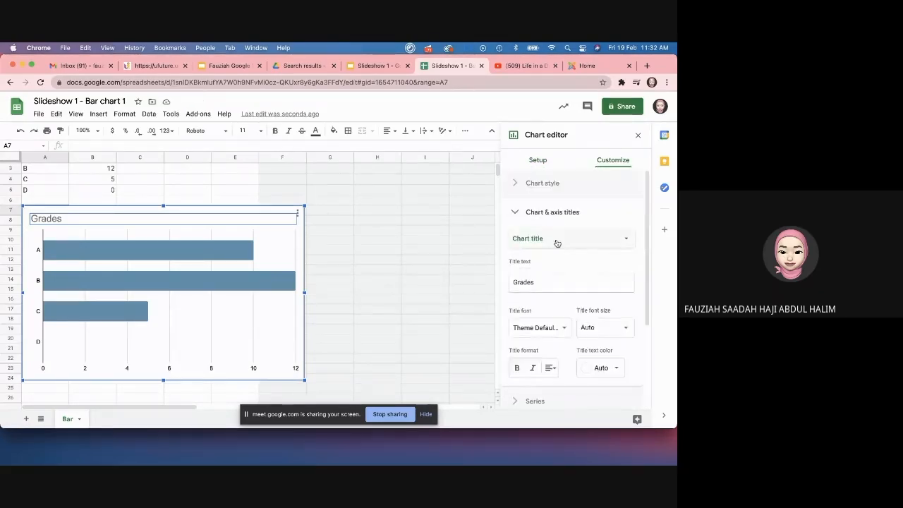
click(557, 240)
click(621, 209)
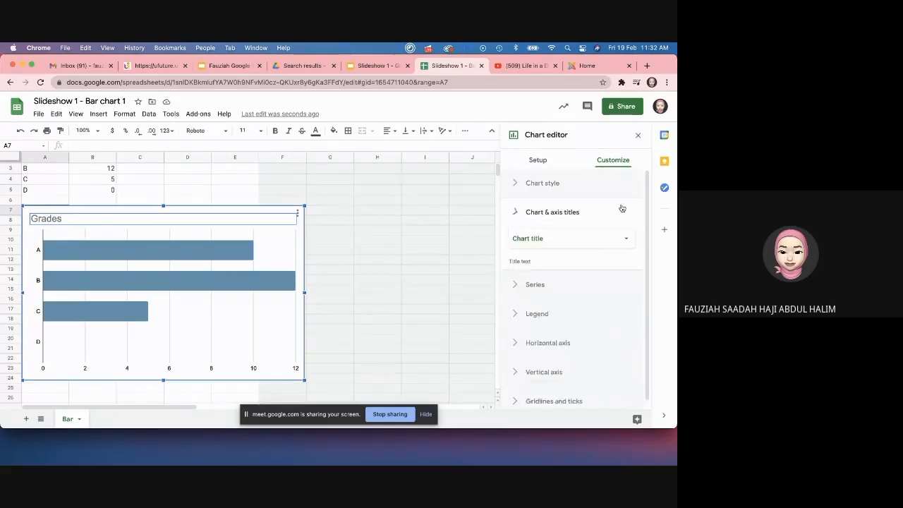
click(547, 182)
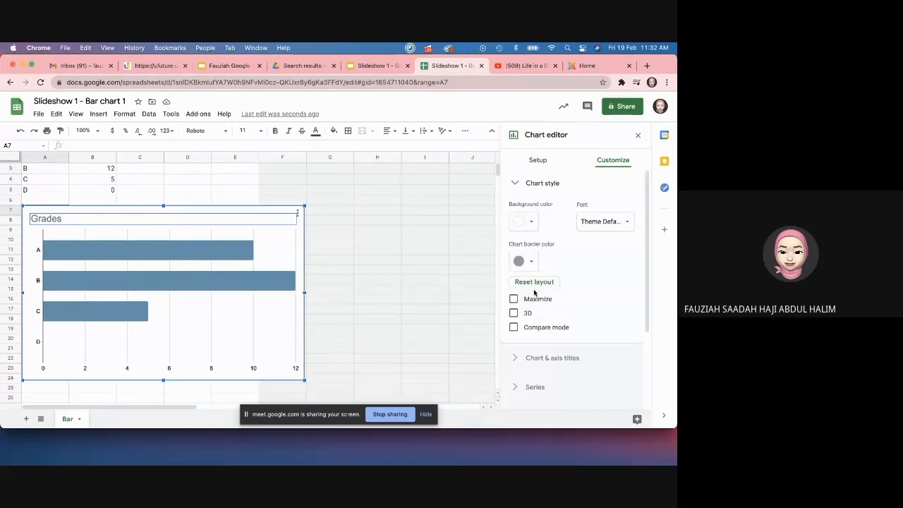
scroll(534, 292, down, 1)
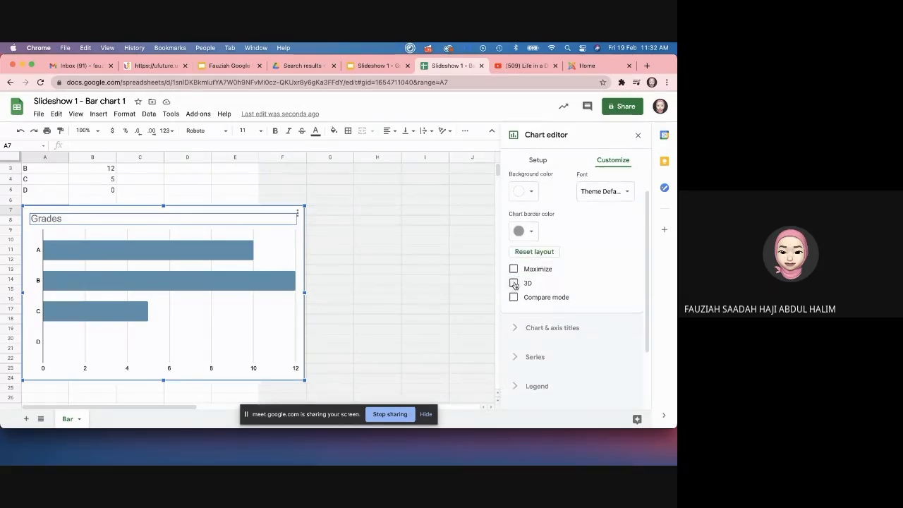
scroll(565, 218, up, 1)
click(540, 159)
scroll(548, 287, down, 3)
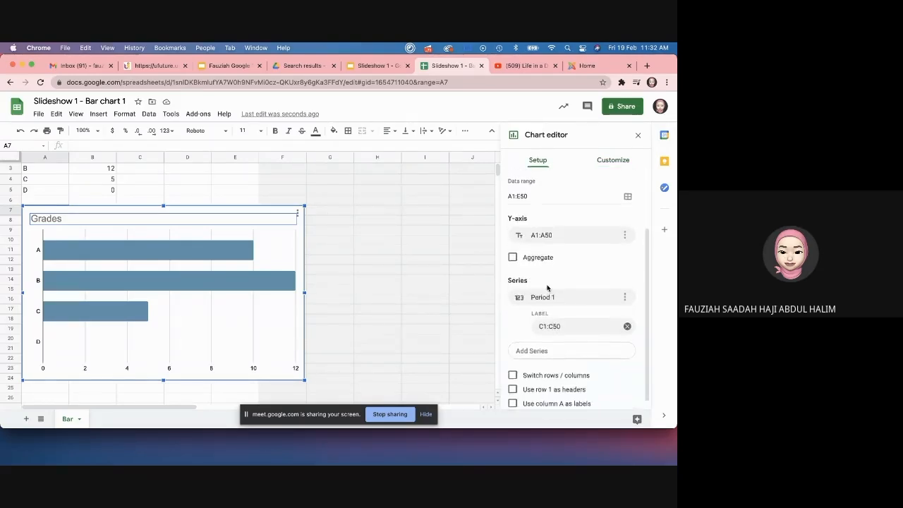
scroll(547, 288, up, 2)
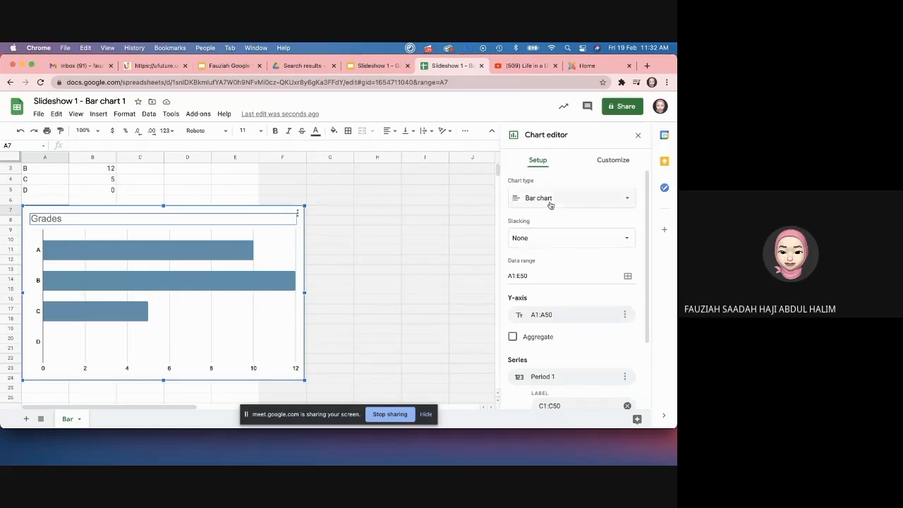
click(601, 160)
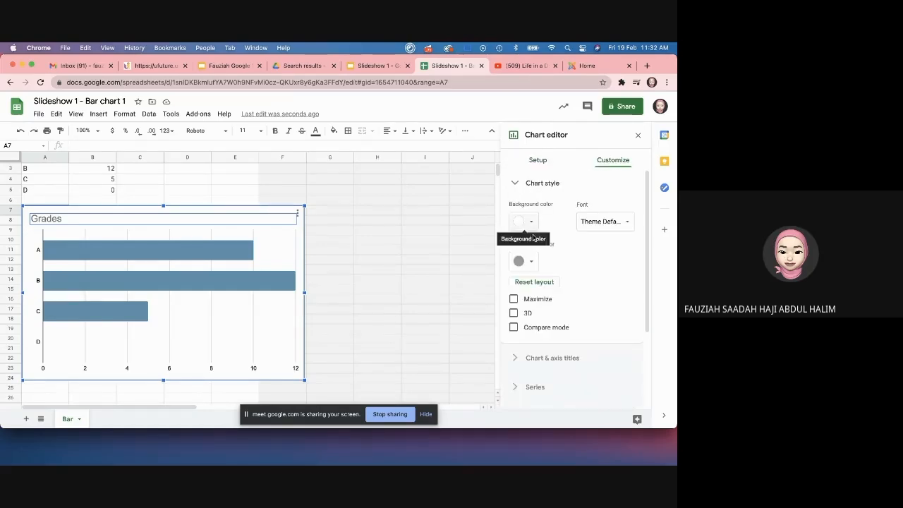
Step: Close the Chart editor and the spreadsheet, returning to the slideshow
click(638, 134)
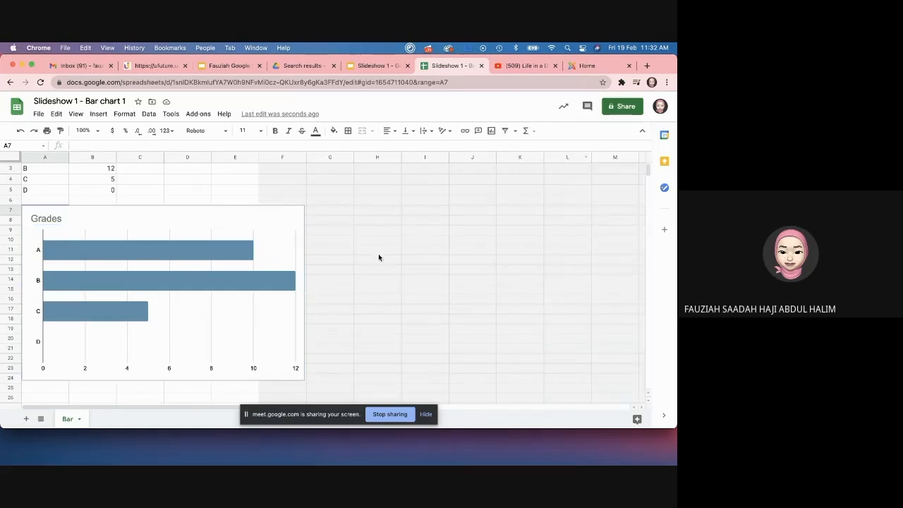
click(378, 251)
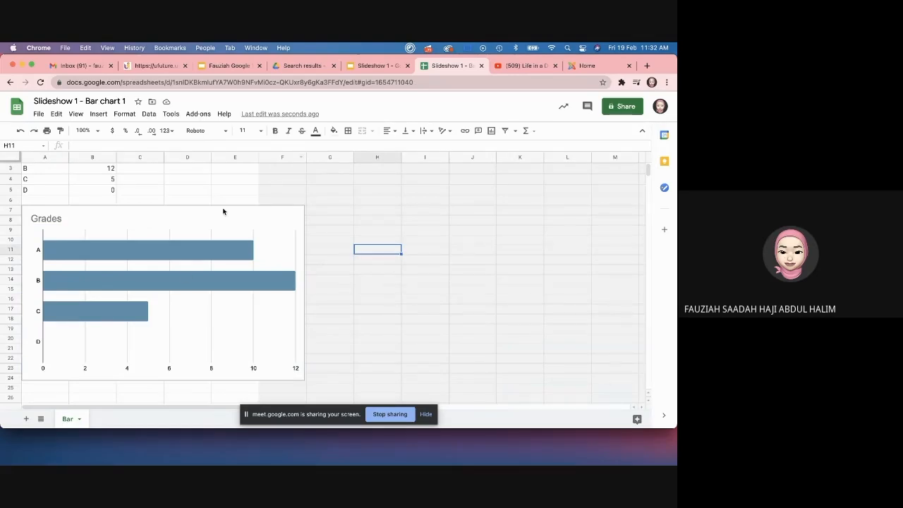
click(482, 66)
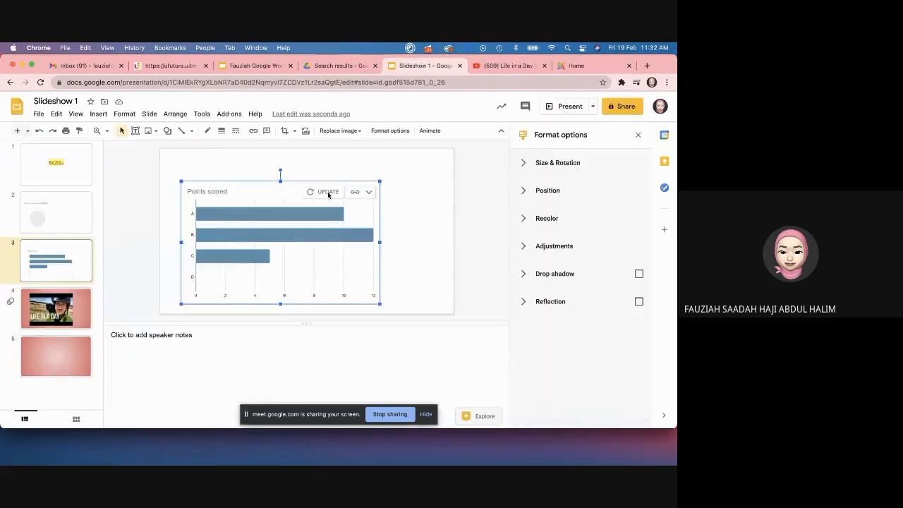
Step: Update the linked chart to show the 'Grades' title and nudge it slightly up and left
click(400, 182)
click(343, 192)
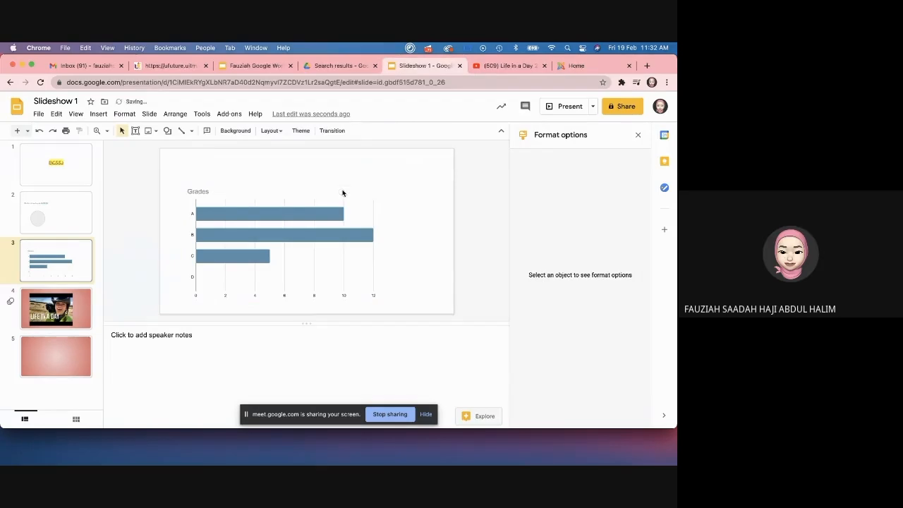
drag(342, 211, 337, 205)
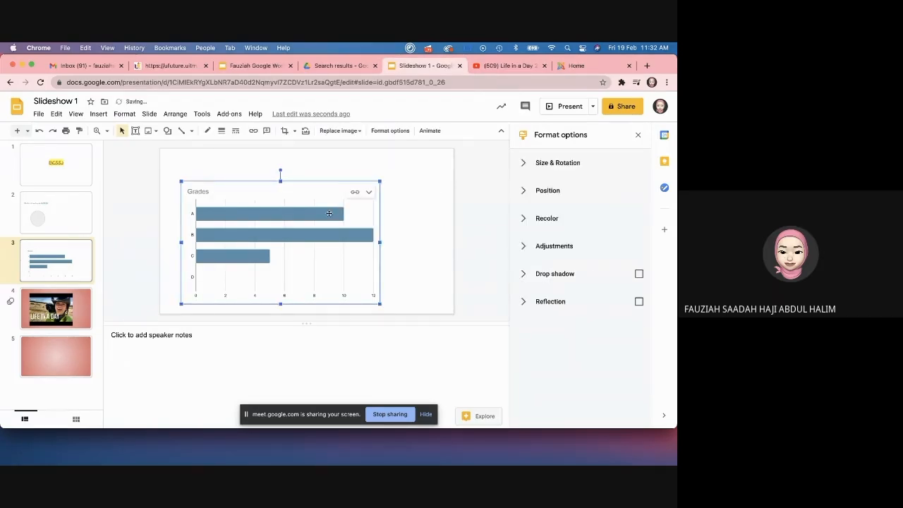
click(417, 215)
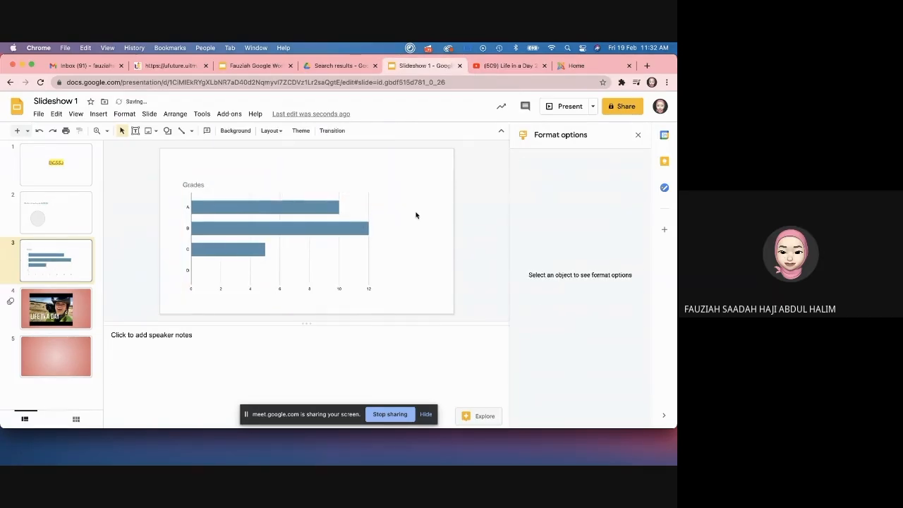
click(238, 234)
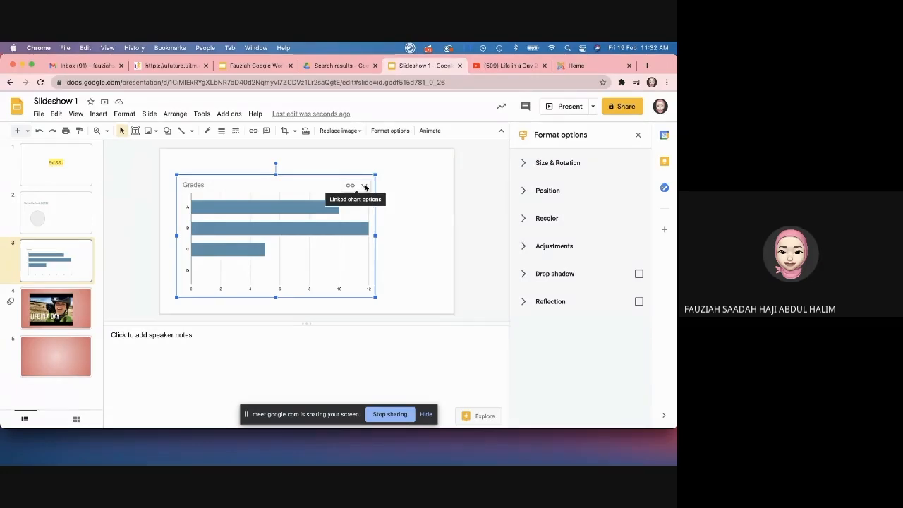
click(398, 189)
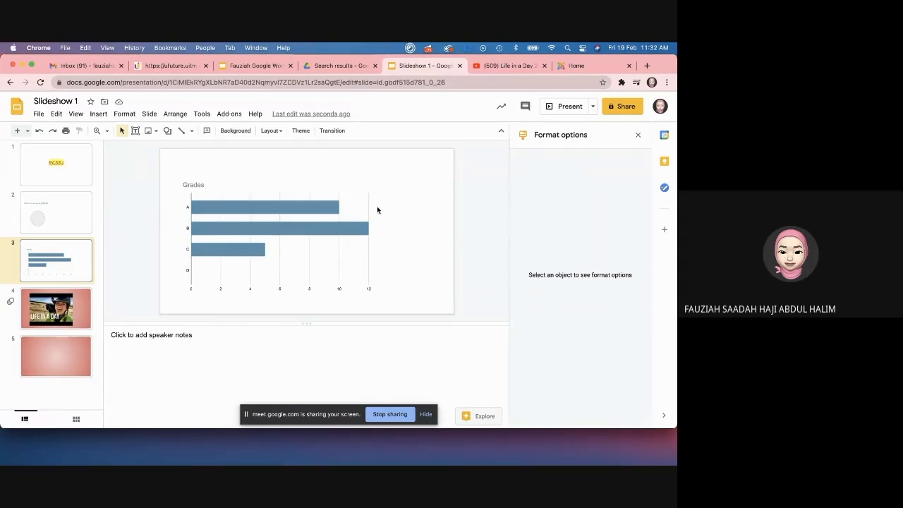
click(73, 205)
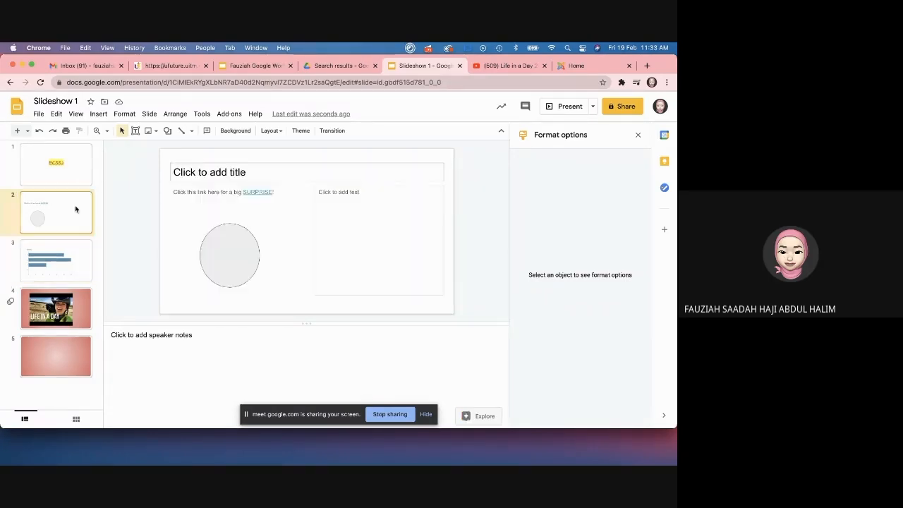
click(371, 233)
click(395, 186)
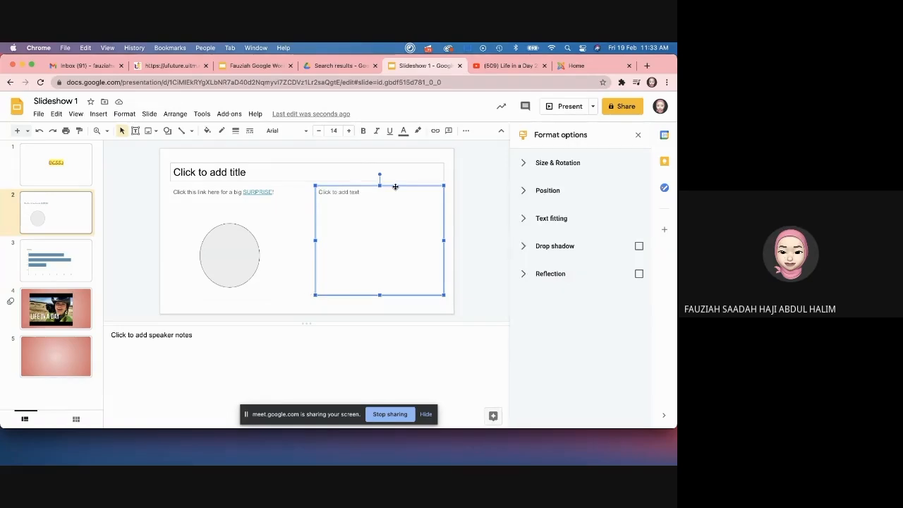
key(BackSpace)
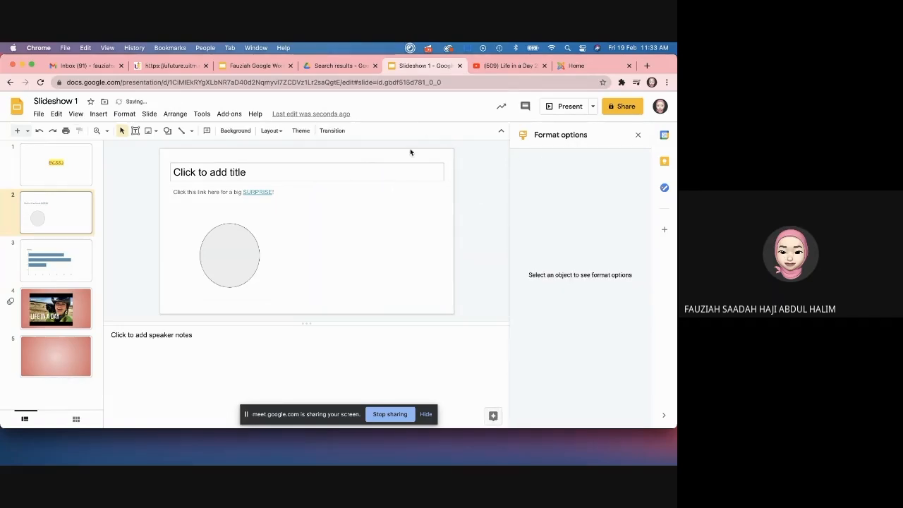
click(101, 114)
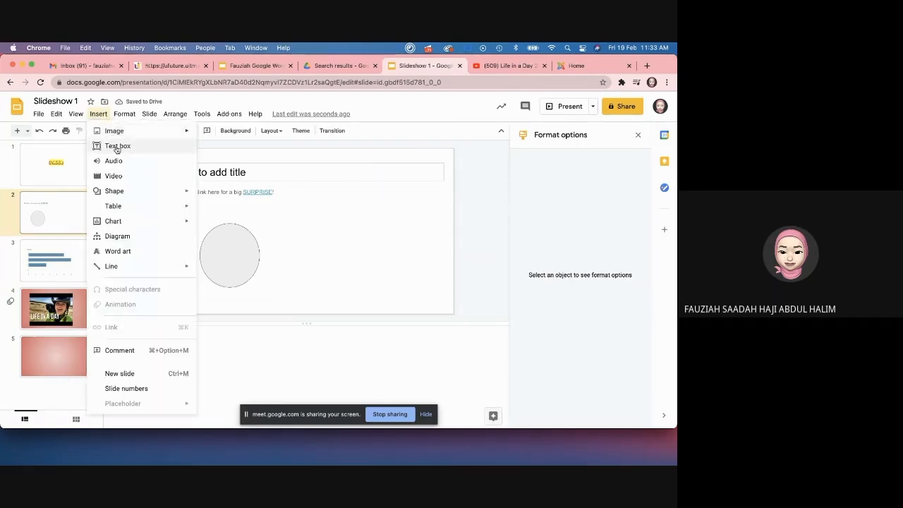
mouse_move(116, 131)
click(256, 137)
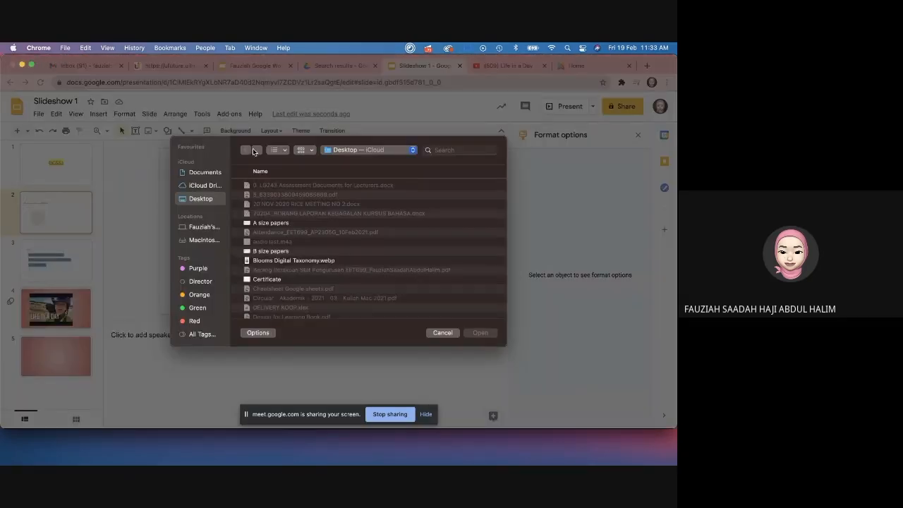
scroll(365, 254, down, 10)
scroll(366, 254, down, 5)
scroll(365, 254, down, 2)
scroll(365, 254, up, 5)
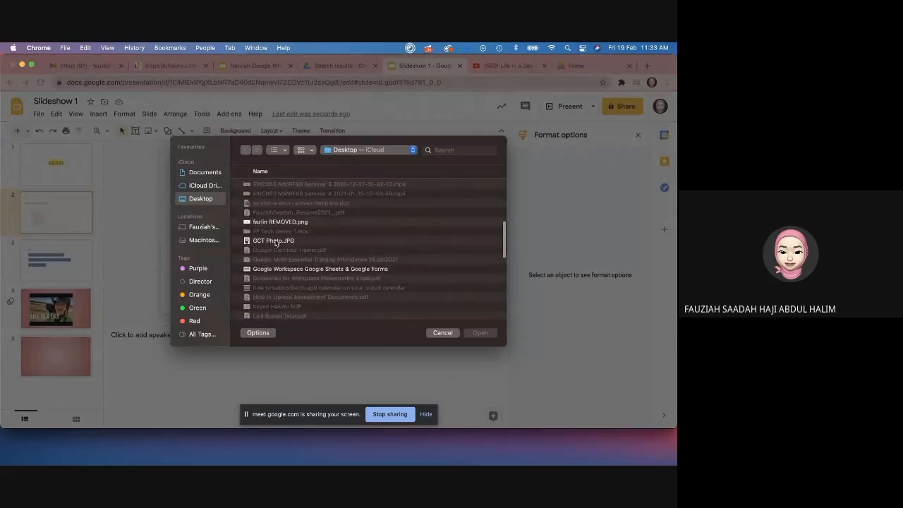
click(275, 241)
scroll(266, 296, down, 4)
click(263, 294)
click(481, 335)
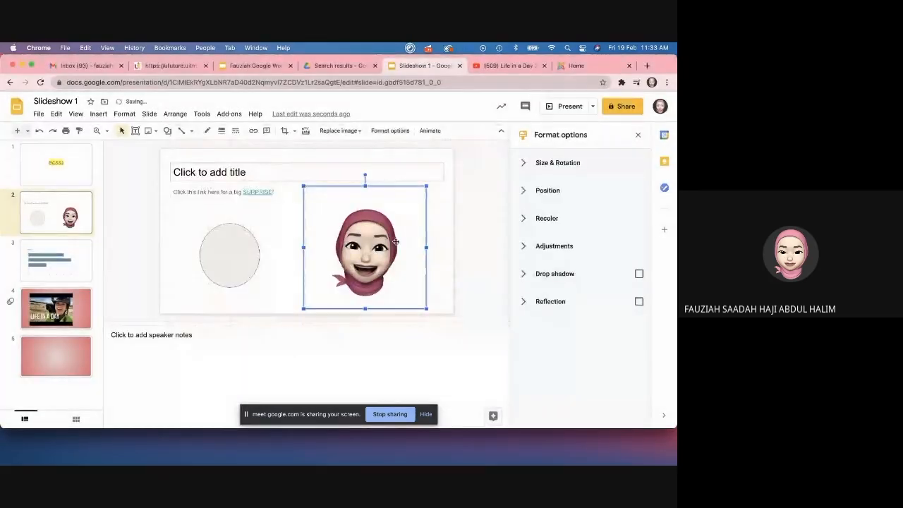
drag(351, 243, 351, 238)
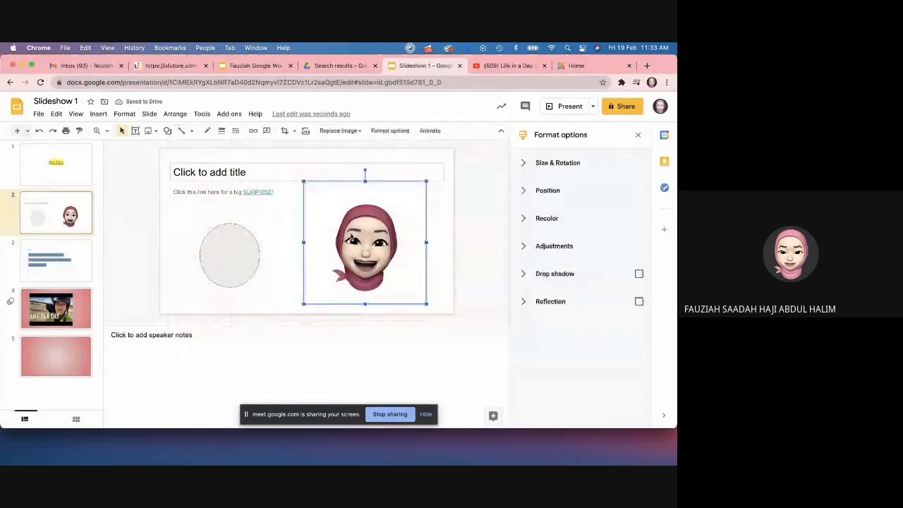
key(BackSpace)
click(123, 114)
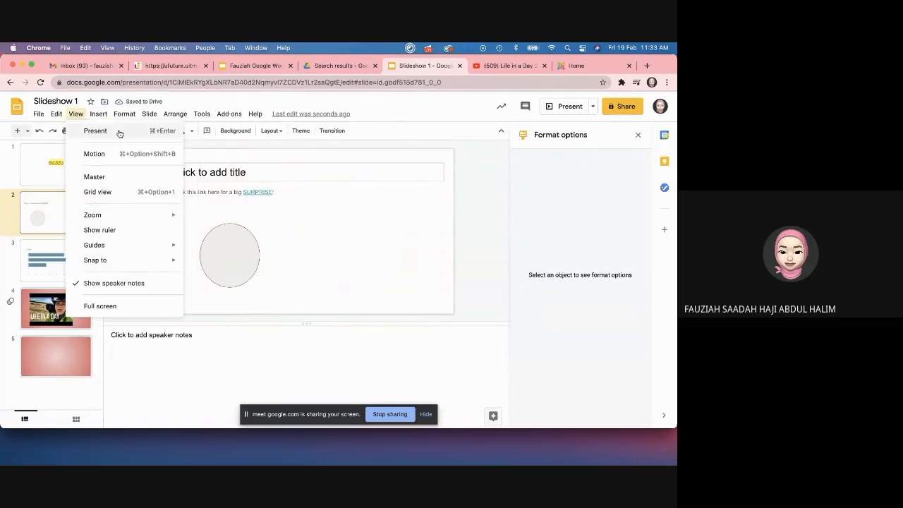
mouse_move(100, 114)
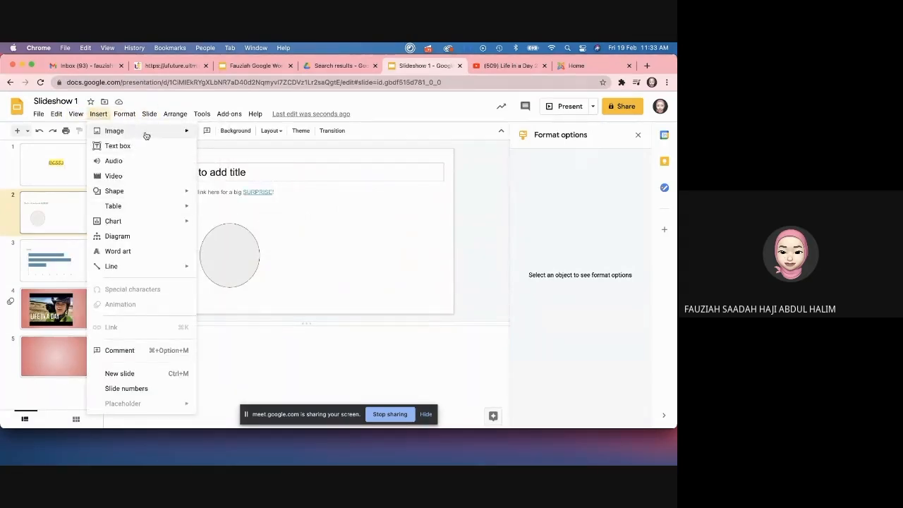
mouse_move(171, 134)
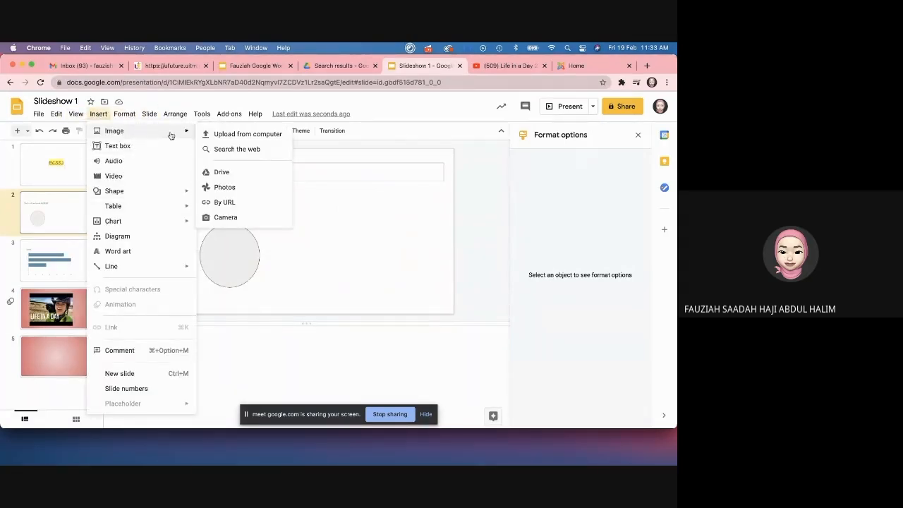
Step: Upload the student portrait photo from Documents > Adik onto slide 2
click(241, 136)
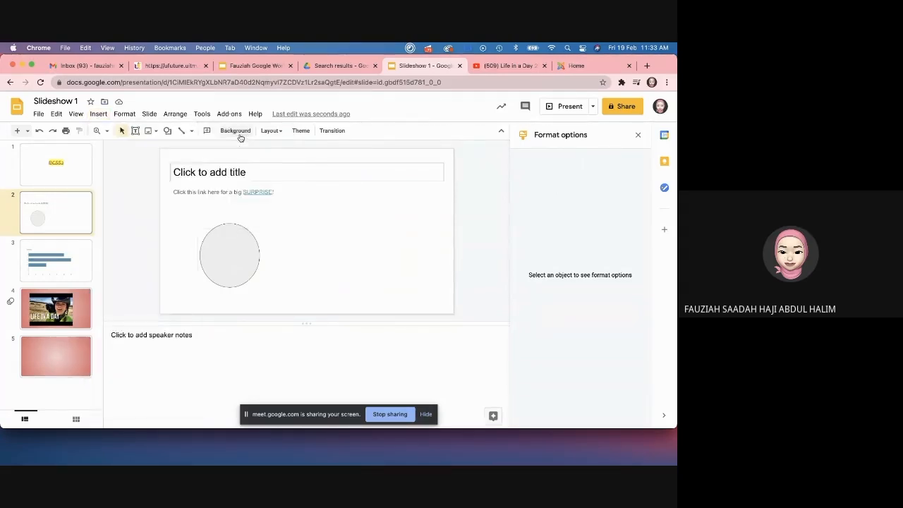
scroll(294, 266, down, 5)
scroll(295, 266, down, 5)
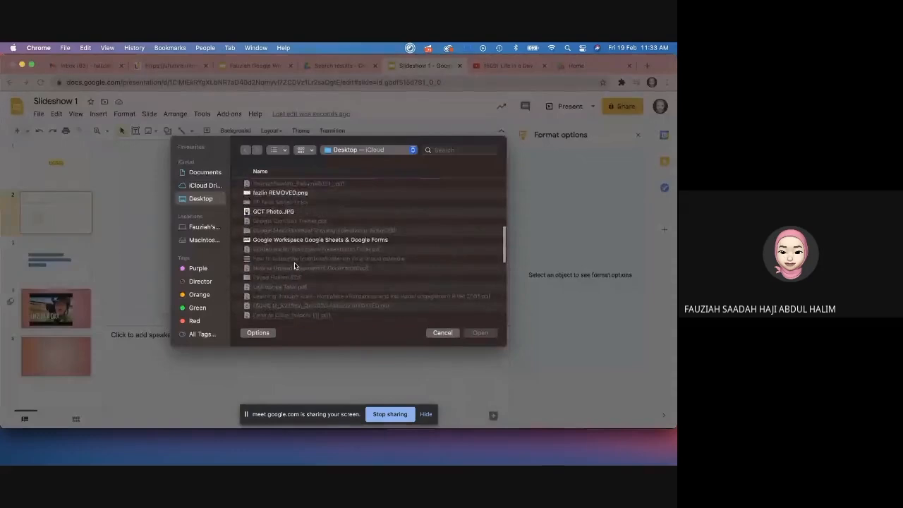
scroll(295, 266, down, 10)
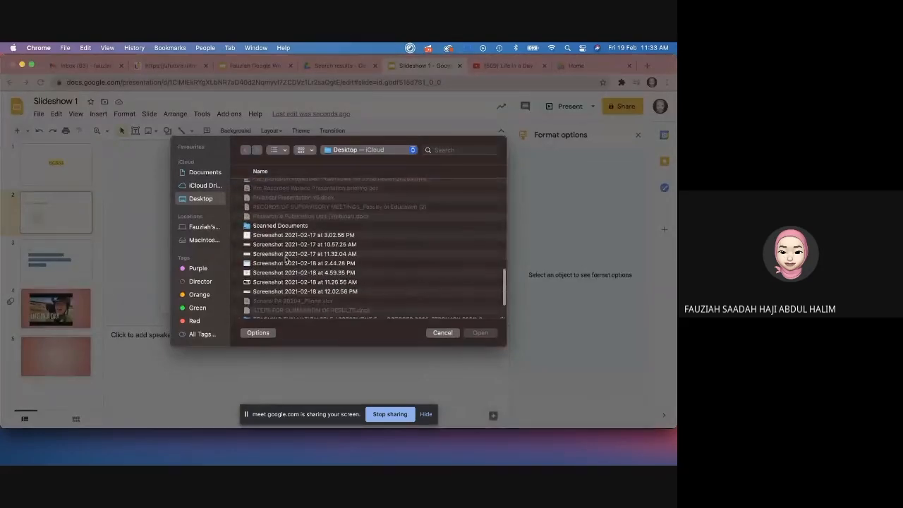
click(203, 185)
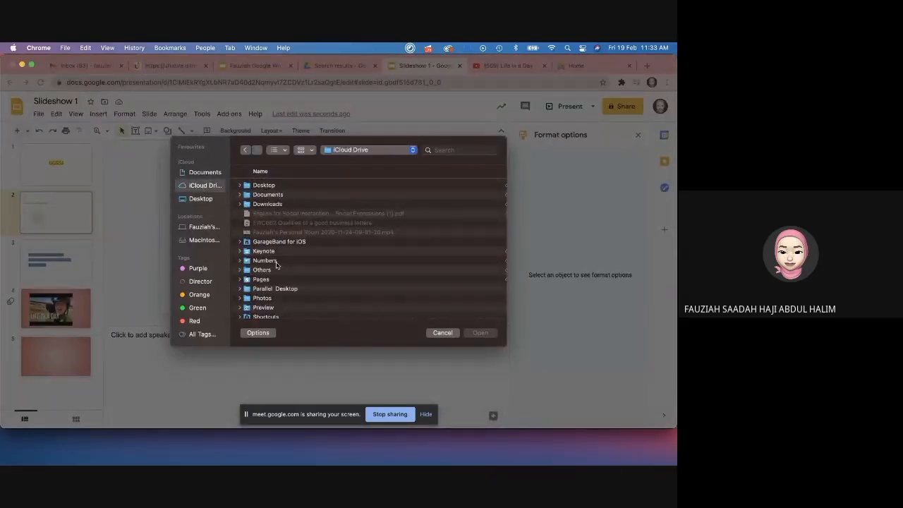
scroll(276, 264, down, 1)
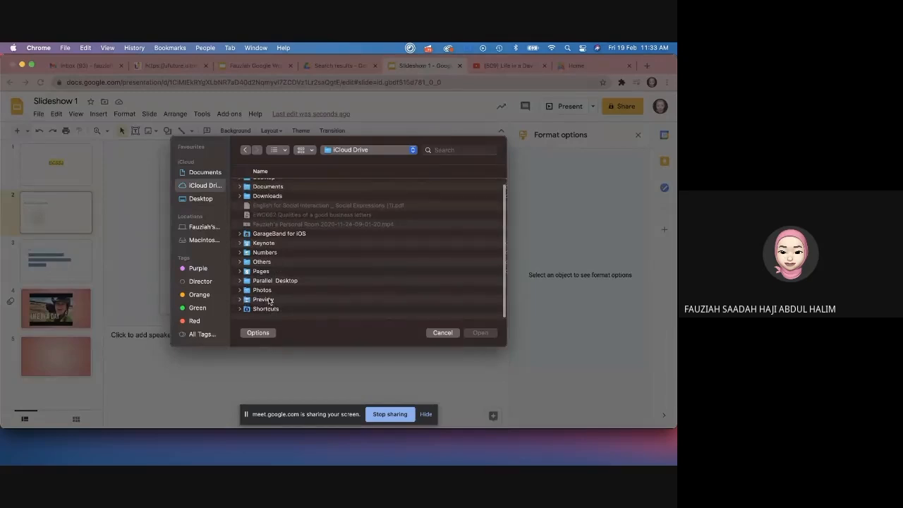
click(205, 173)
scroll(275, 239, down, 3)
double_click(268, 242)
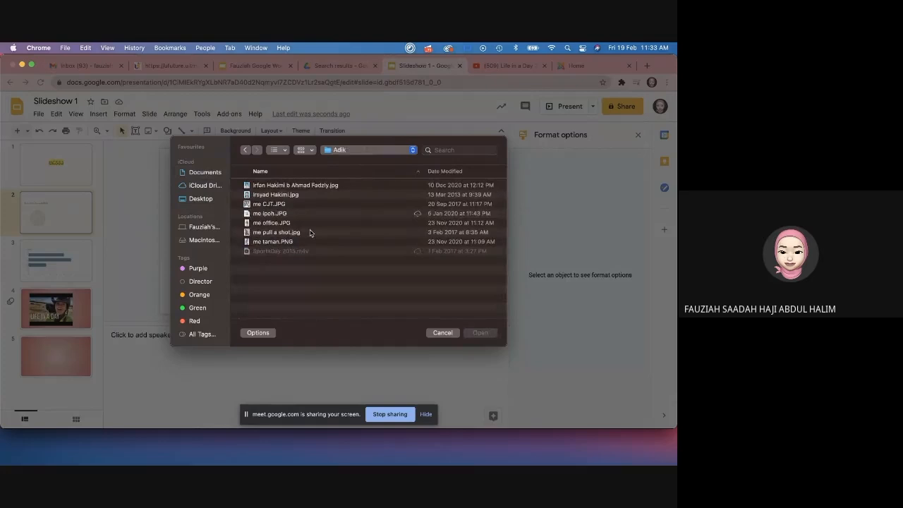
click(280, 188)
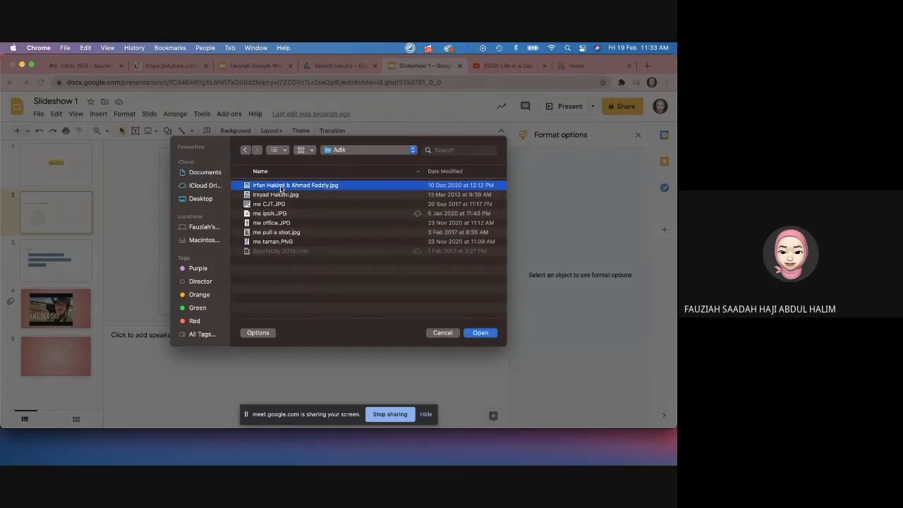
click(475, 332)
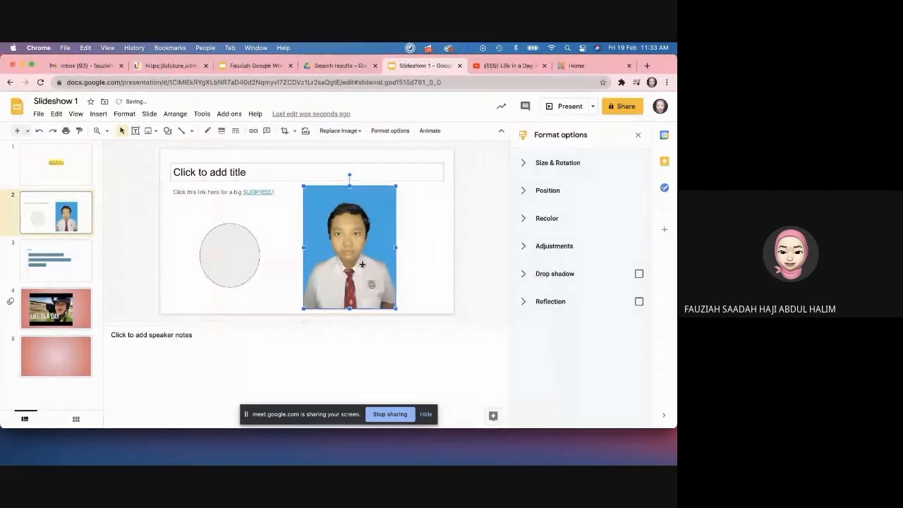
Step: Reselect the photo and show its Size & Rotation format options
click(405, 233)
click(386, 231)
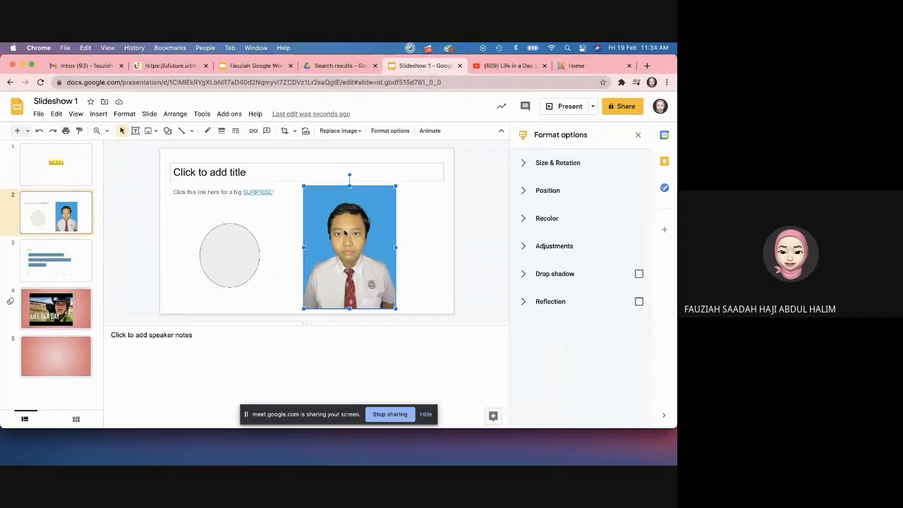
click(525, 162)
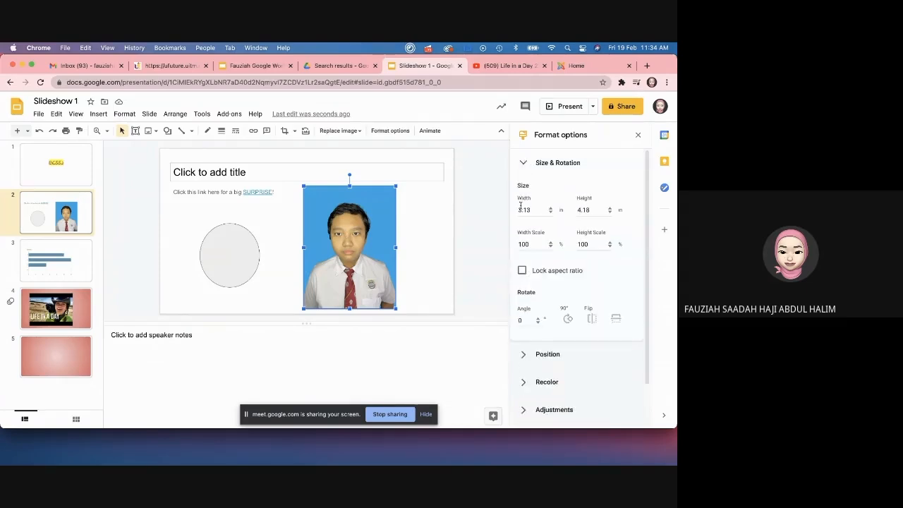
Step: Try rotating the photo in 90-degree steps and look at its position settings
scroll(541, 236, down, 1)
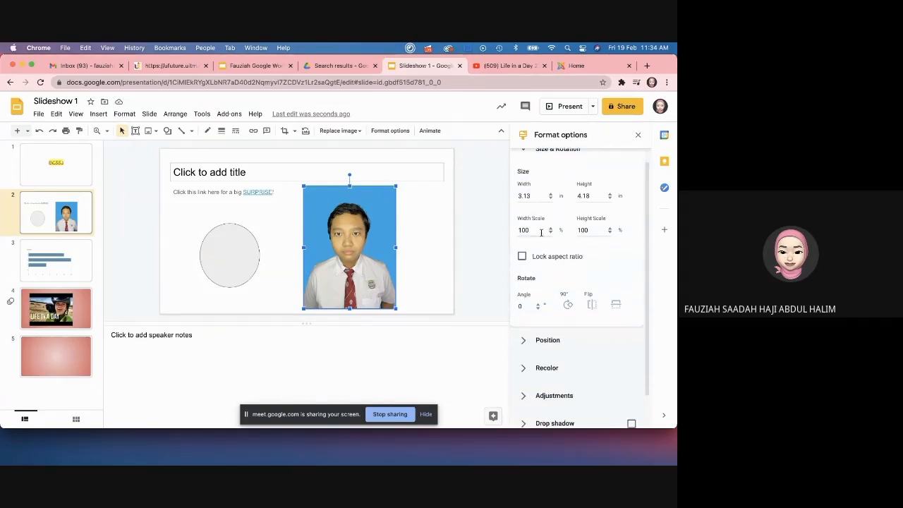
scroll(543, 240, down, 3)
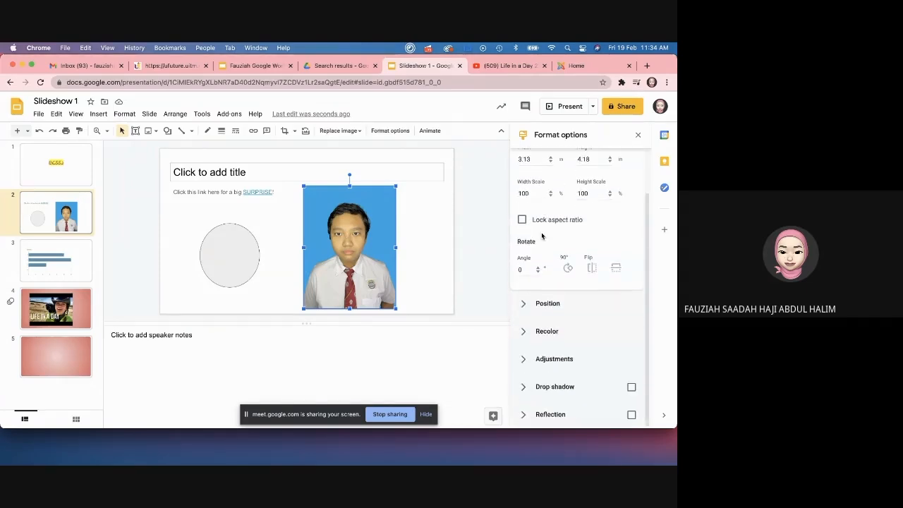
click(568, 268)
click(568, 268)
click(568, 268)
click(568, 268)
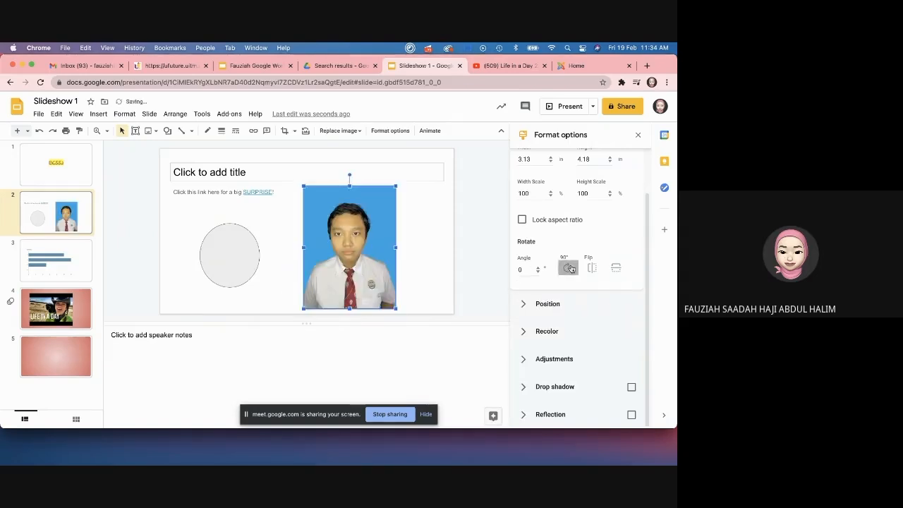
click(534, 304)
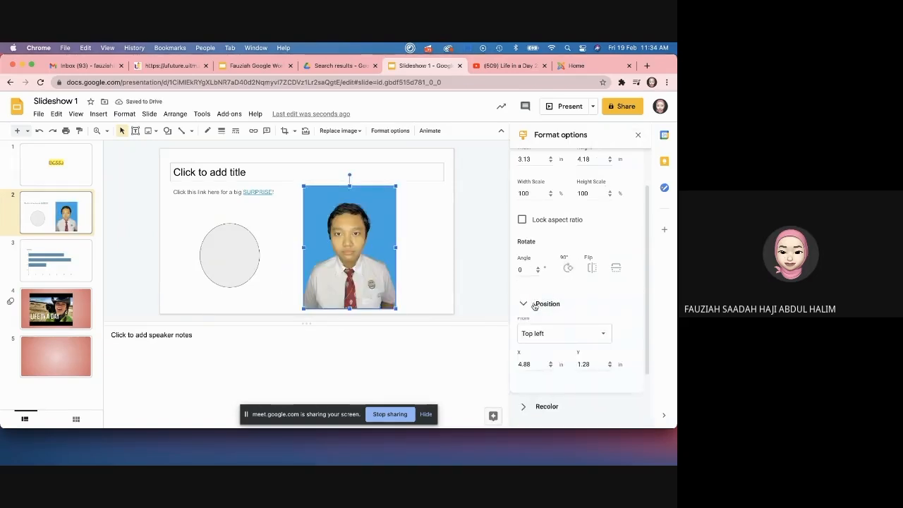
scroll(614, 191, up, 2)
click(530, 164)
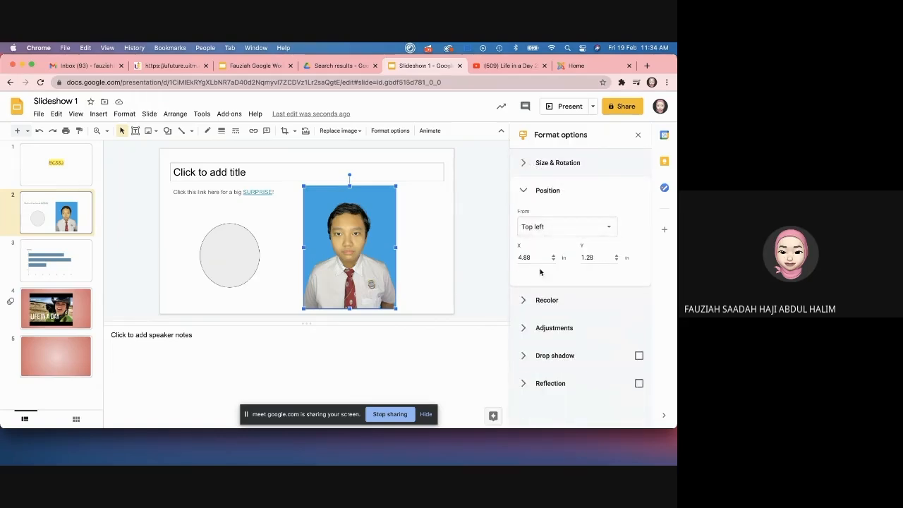
click(527, 190)
Step: Try grayscale recolour presets on the photo, then restore its original colours
click(541, 232)
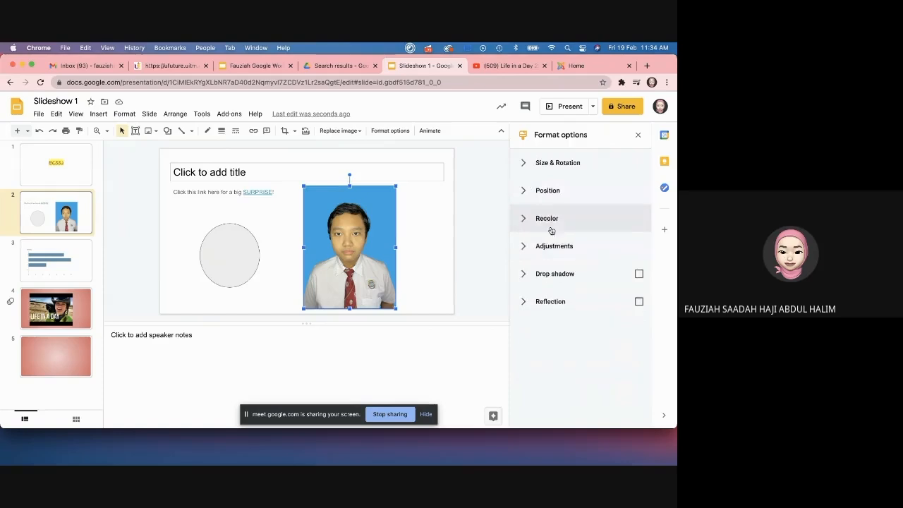
click(619, 247)
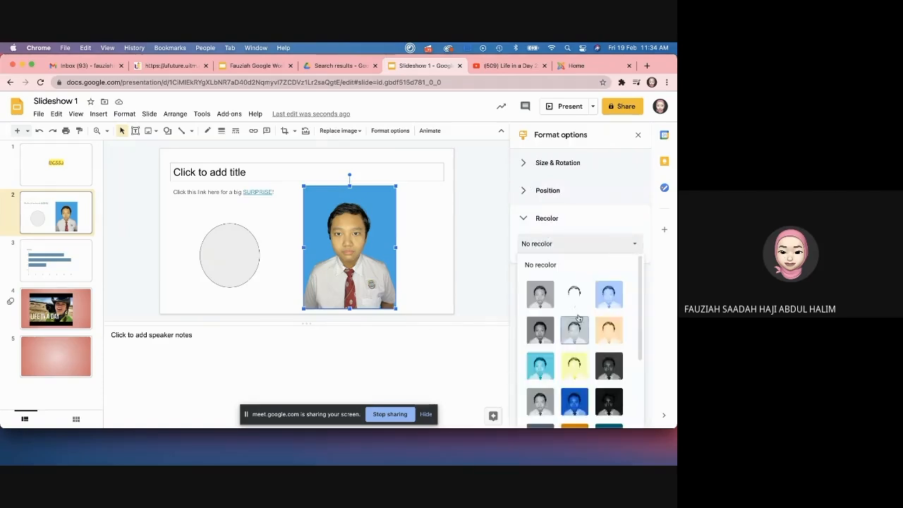
scroll(575, 331, down, 3)
click(577, 362)
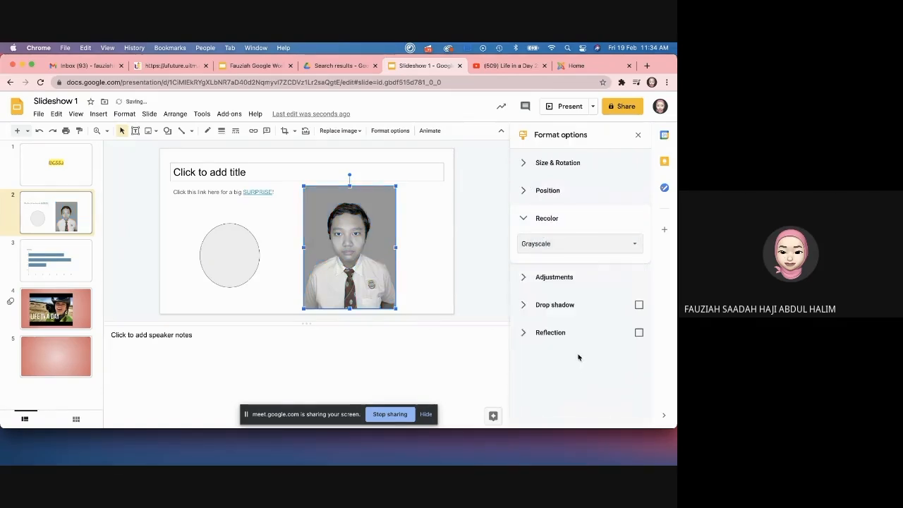
click(602, 246)
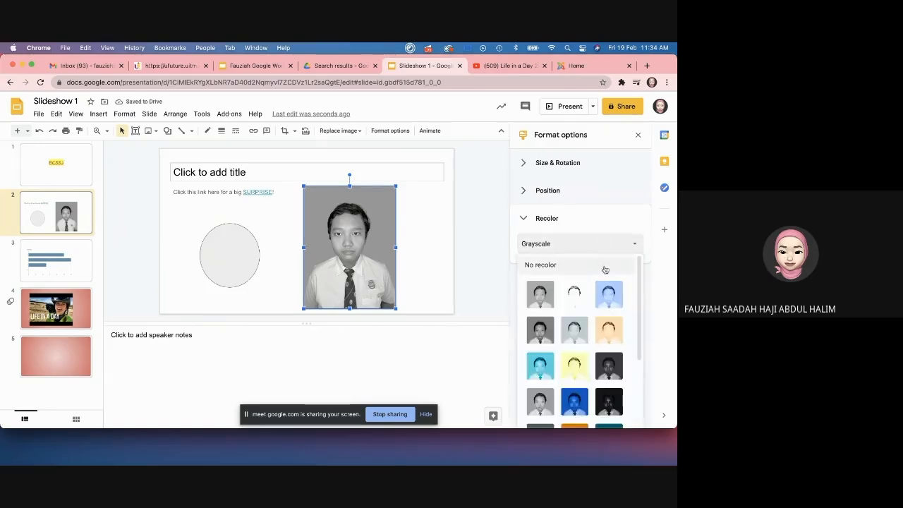
click(540, 264)
click(562, 244)
click(540, 337)
click(570, 246)
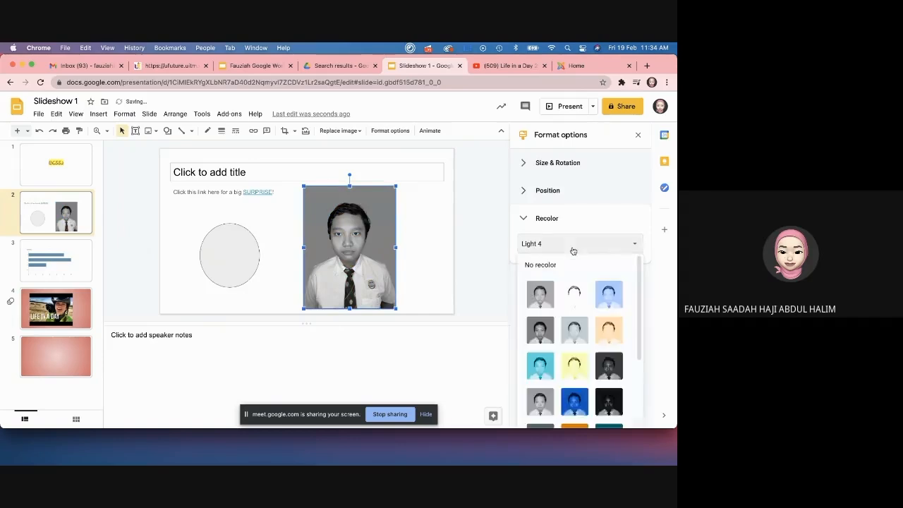
click(561, 264)
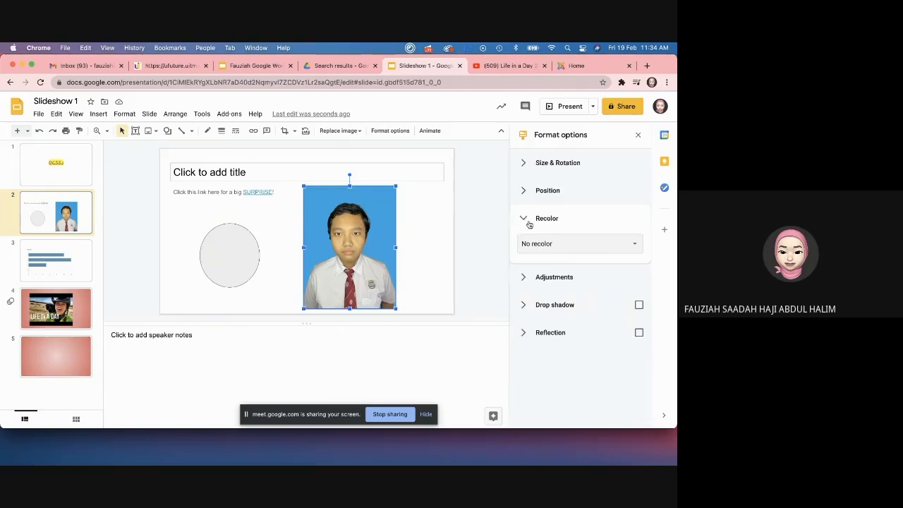
Step: Experiment with the photo's transparency and brightness adjustments
click(513, 218)
click(527, 246)
mouse_move(519, 277)
mouse_down()
mouse_move(598, 274)
mouse_move(519, 277)
mouse_up()
drag(579, 299, 581, 321)
click(527, 247)
Step: Add a drop shadow and reflection to the photo and move it slightly higher
click(522, 274)
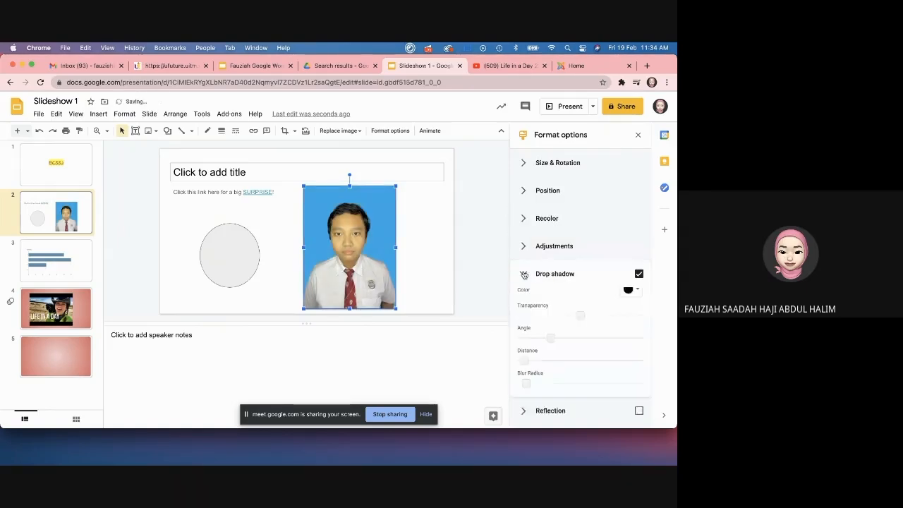
click(525, 275)
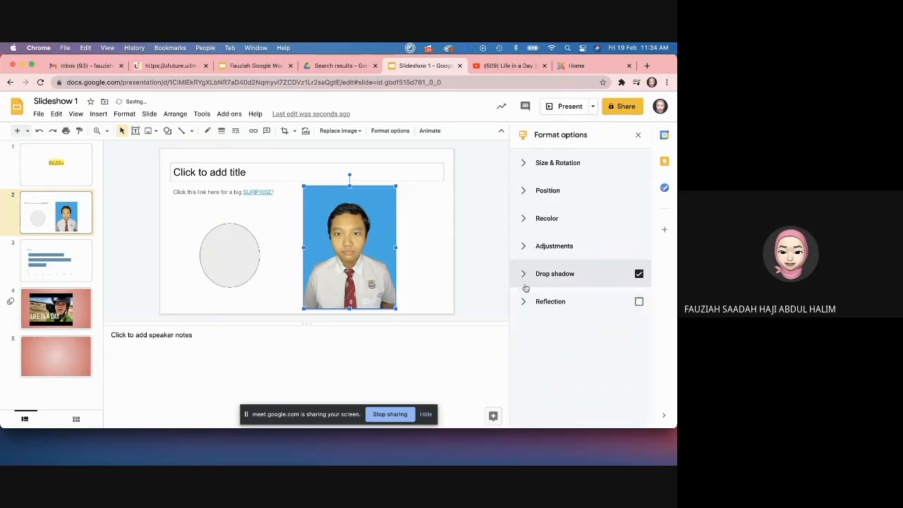
click(524, 301)
click(523, 302)
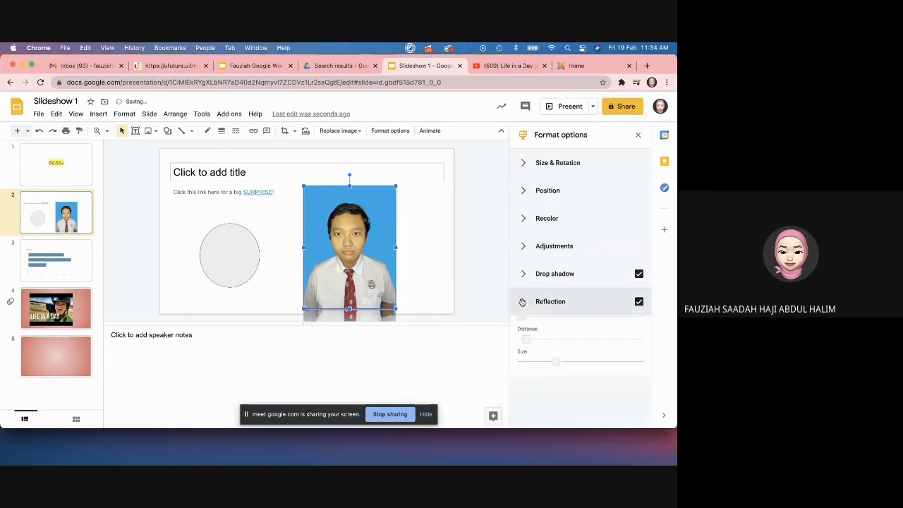
click(637, 135)
drag(433, 227, 436, 209)
click(430, 131)
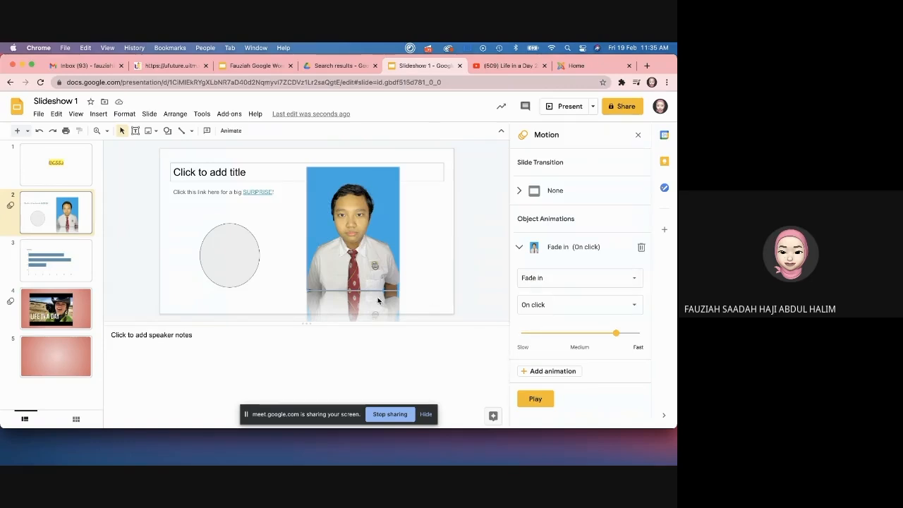
Step: Delete the photo's Fade in animation and close the Motion panel
click(562, 283)
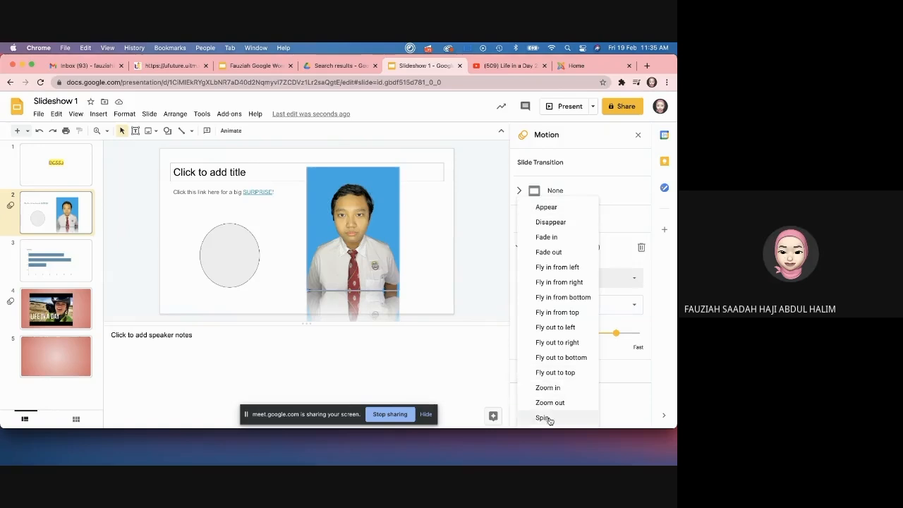
click(623, 251)
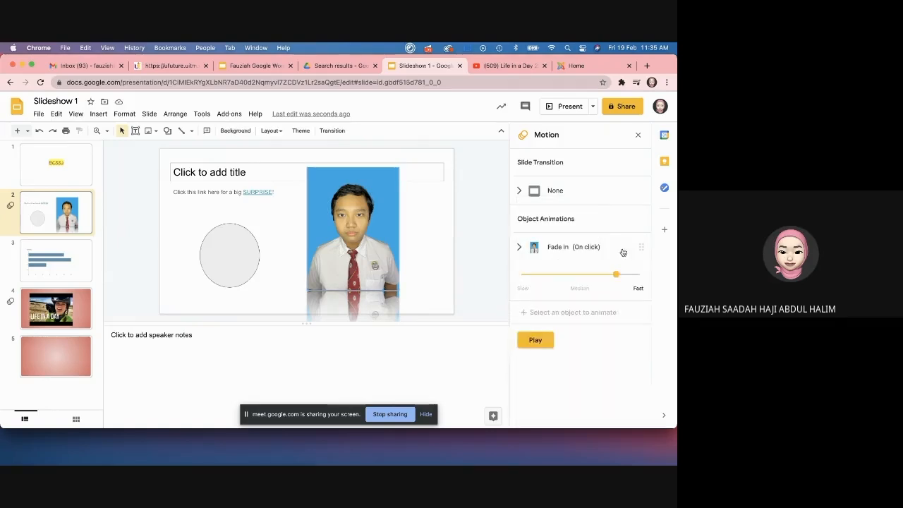
click(581, 251)
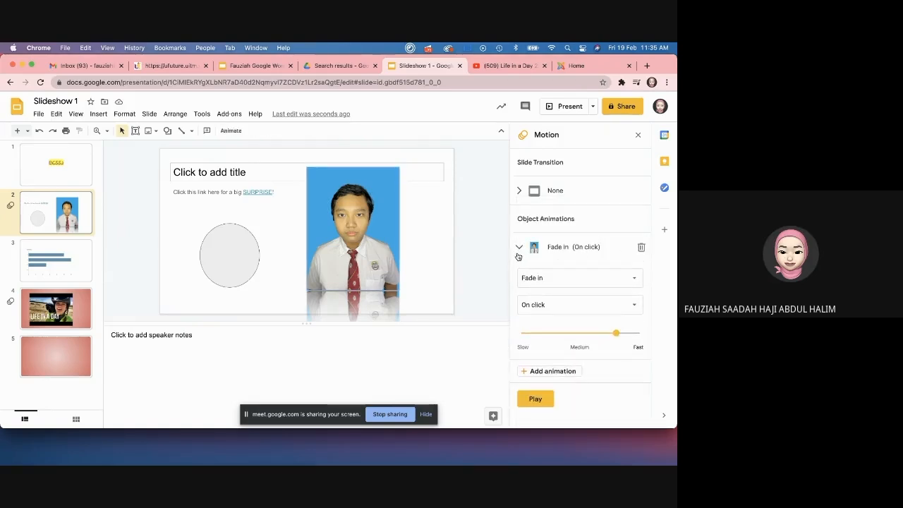
click(642, 247)
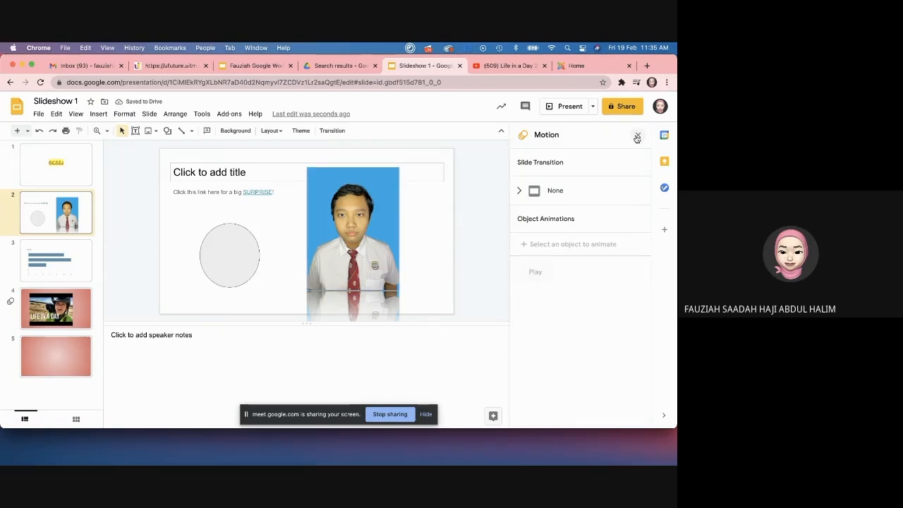
click(638, 134)
Step: Try masking the photo into an oval, then undo it
click(437, 212)
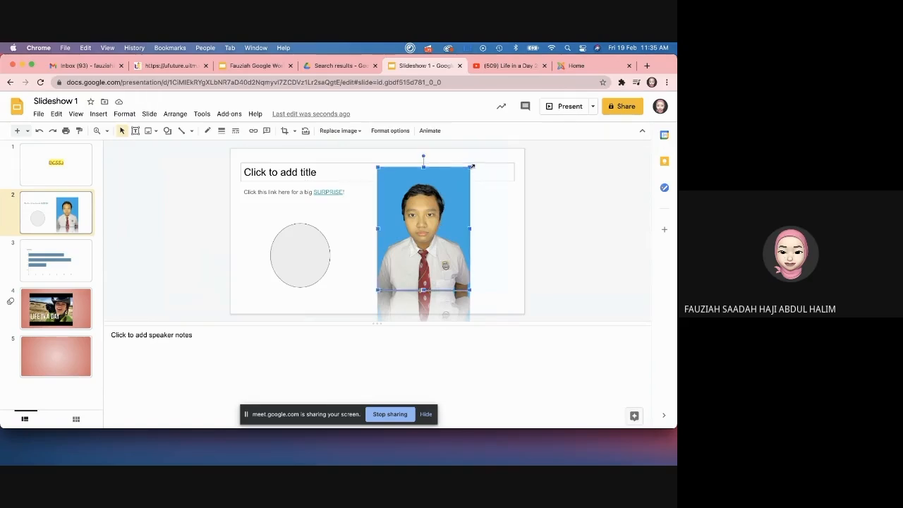
click(295, 131)
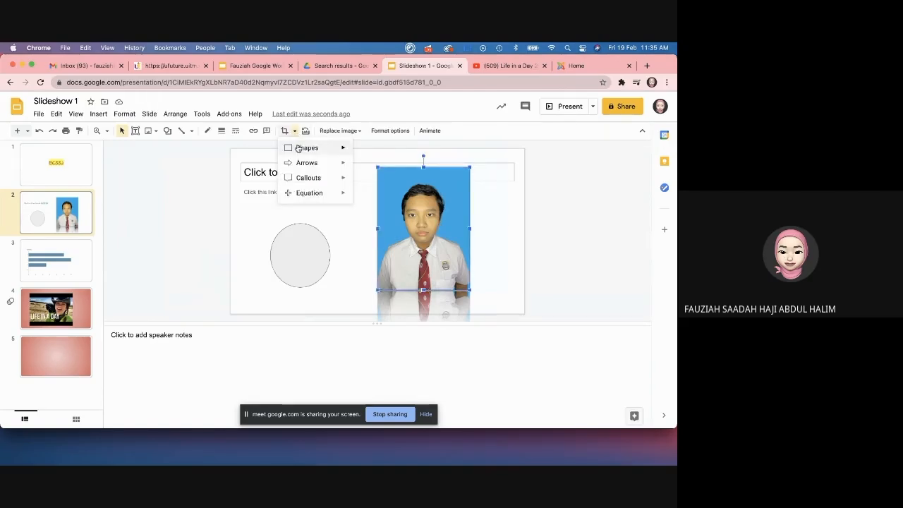
mouse_move(297, 148)
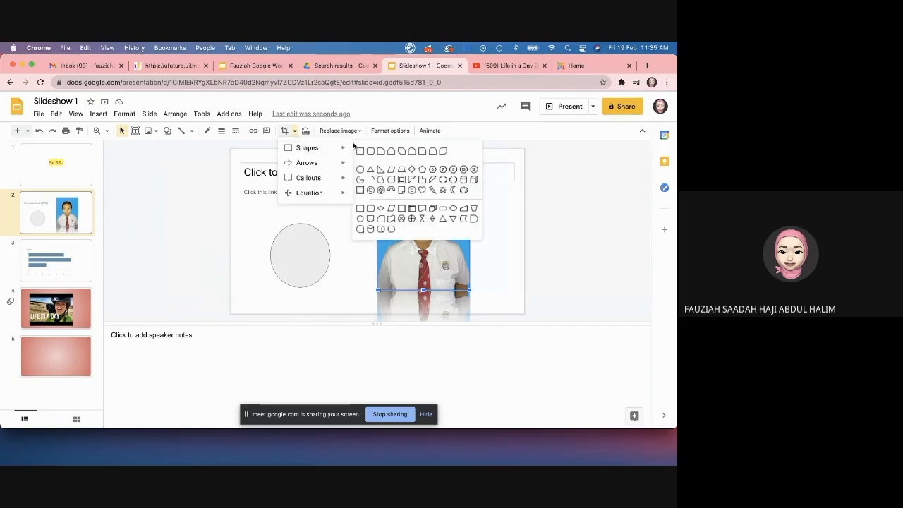
mouse_move(342, 149)
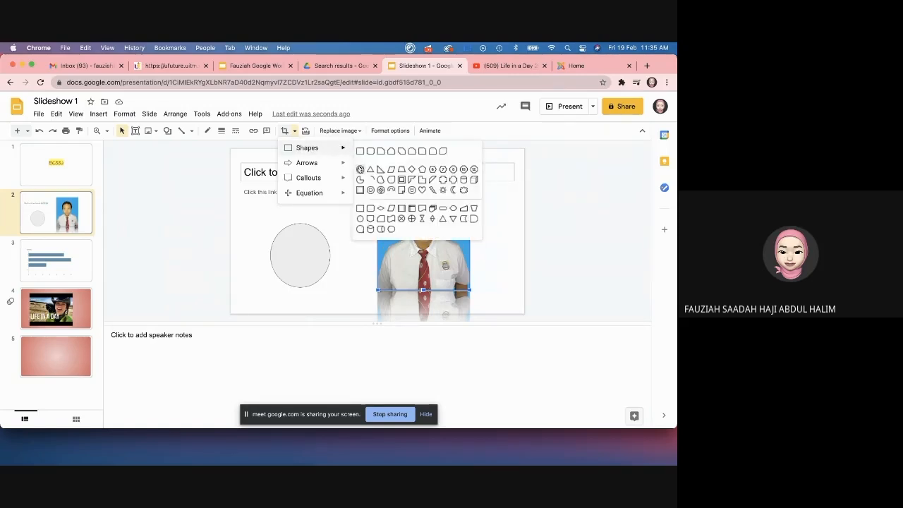
click(361, 169)
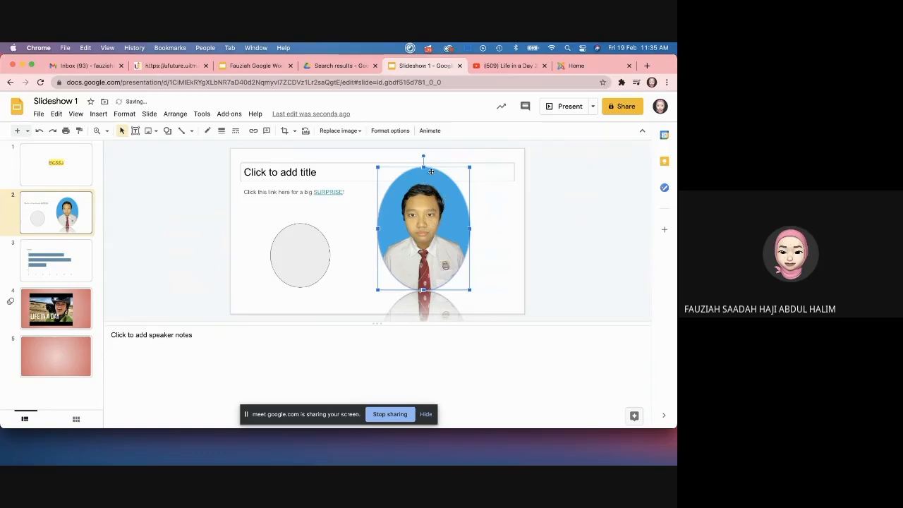
key(ctrl+z)
click(510, 208)
click(462, 194)
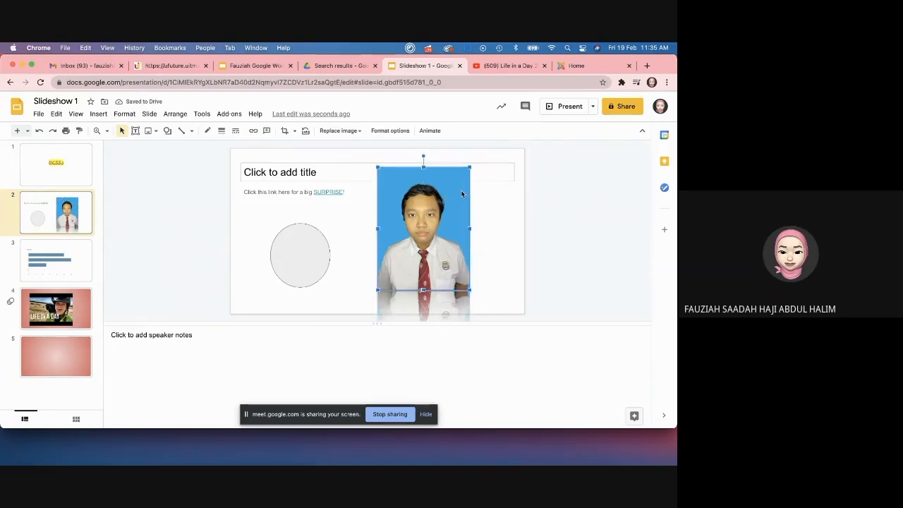
Step: Mask the photo into the starburst shape from the Callouts shapes
click(294, 136)
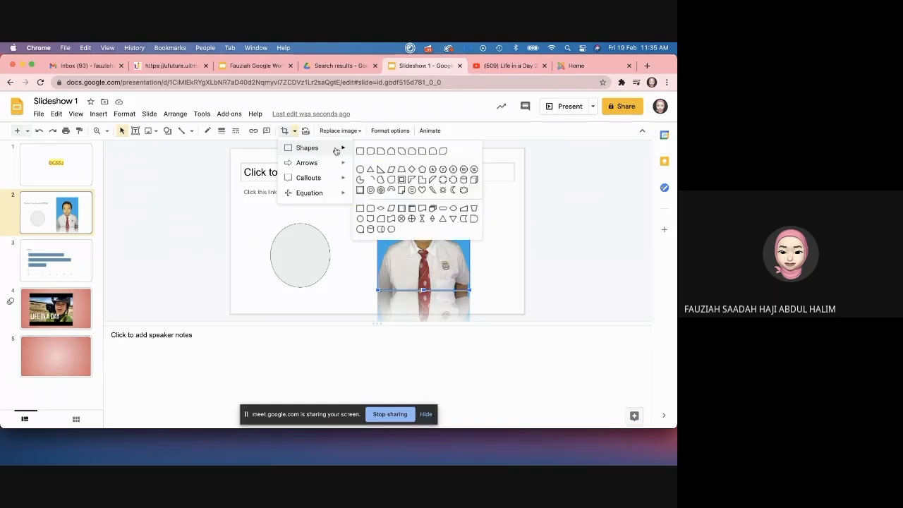
mouse_move(336, 167)
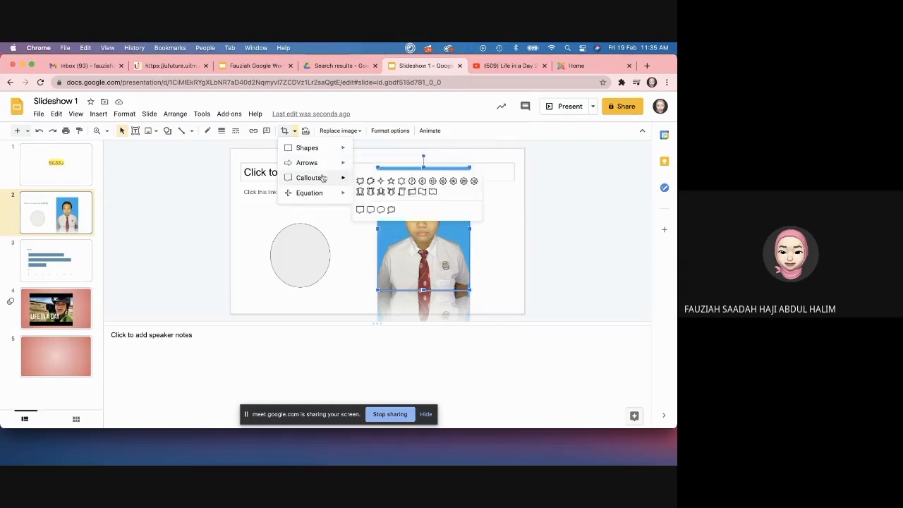
click(361, 181)
click(506, 218)
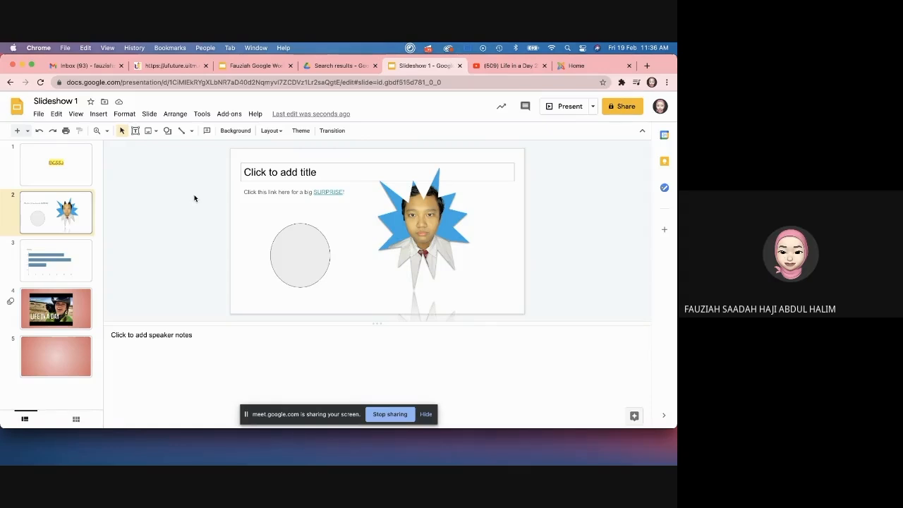
Step: Review slides 1 and 2, ending on the EIC552 title slide
click(71, 170)
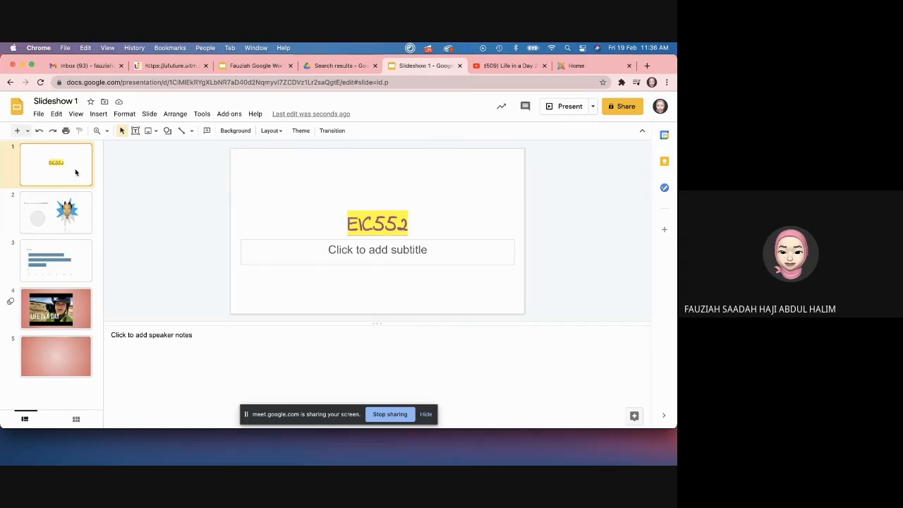
click(87, 205)
click(90, 182)
click(85, 207)
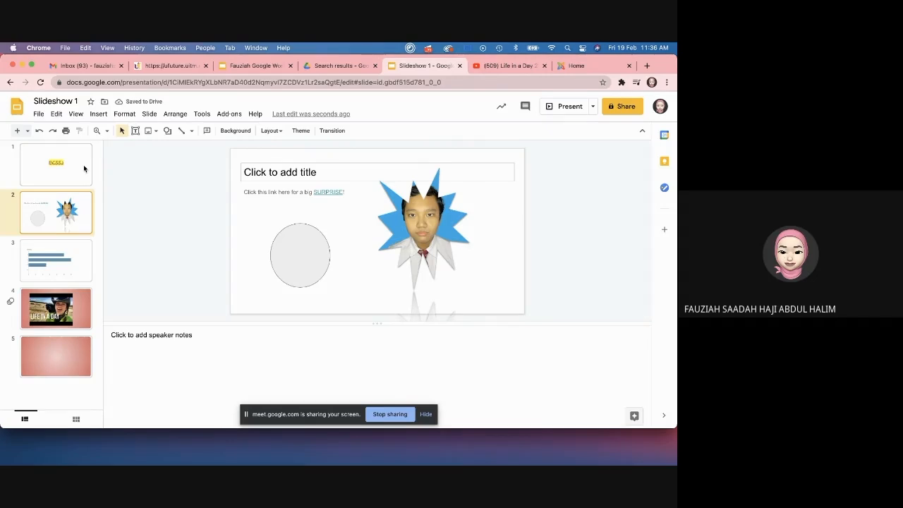
click(70, 182)
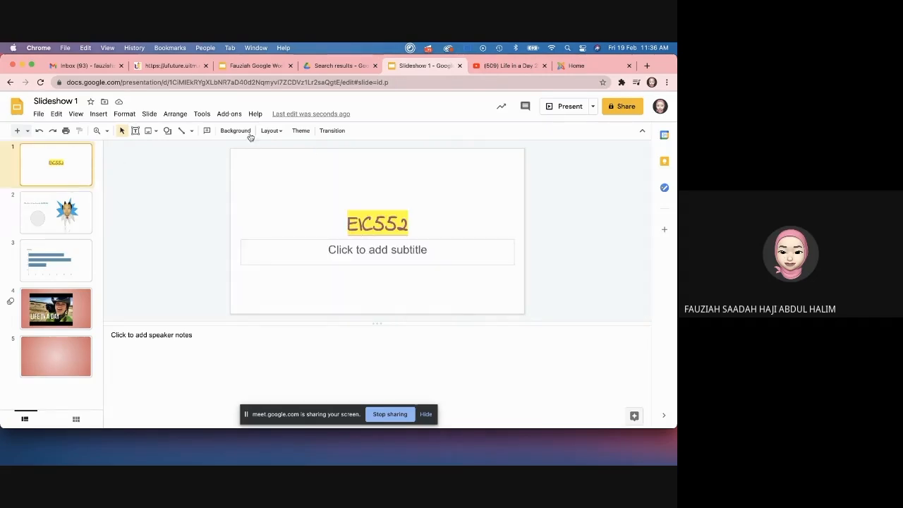
Step: Set a Slide from right transition, apply it to all slides, and check slide 3
click(332, 131)
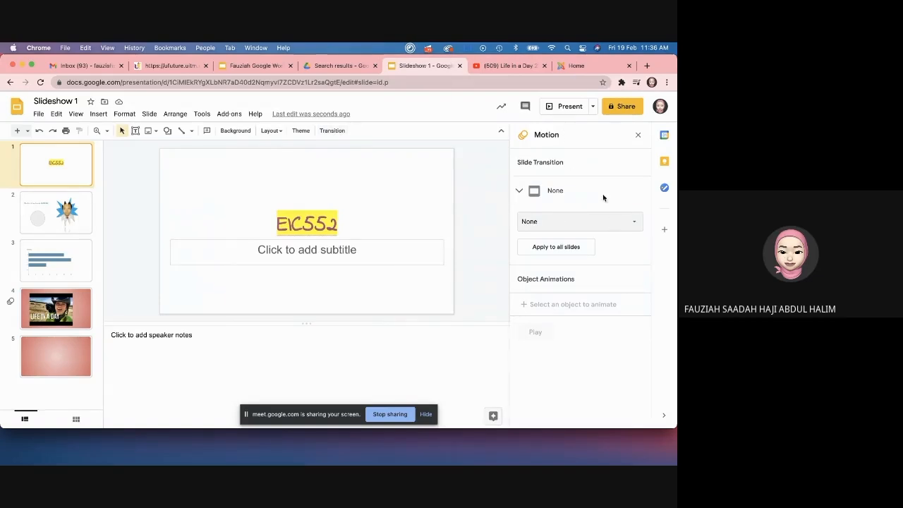
click(640, 229)
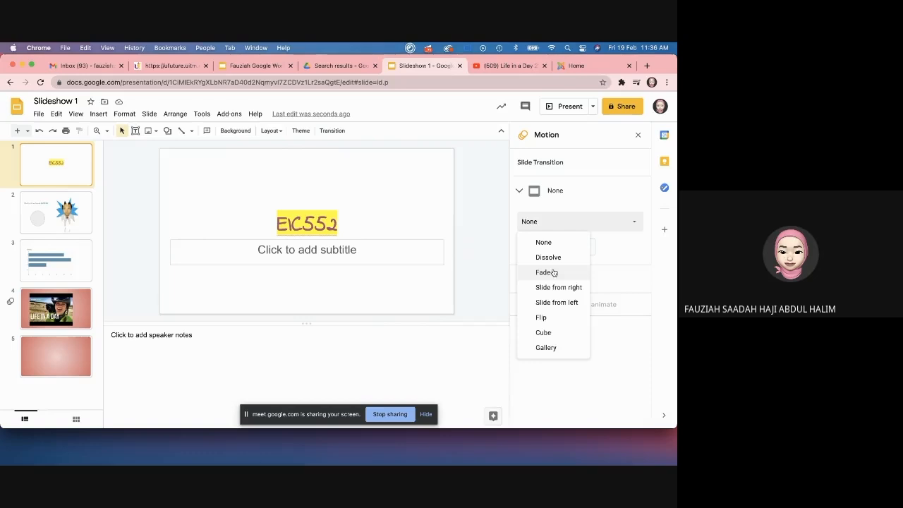
click(632, 254)
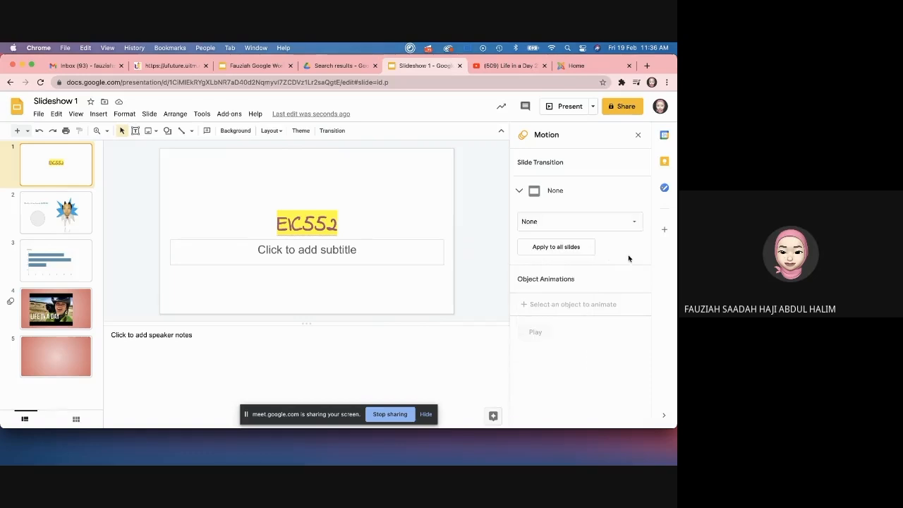
click(568, 224)
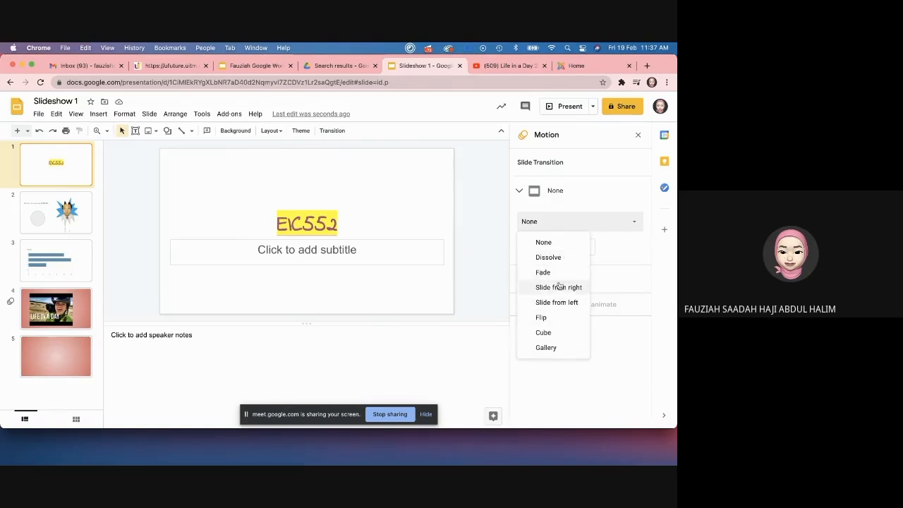
click(559, 287)
mouse_move(619, 246)
mouse_down()
mouse_move(530, 247)
mouse_move(638, 244)
mouse_move(611, 244)
mouse_up()
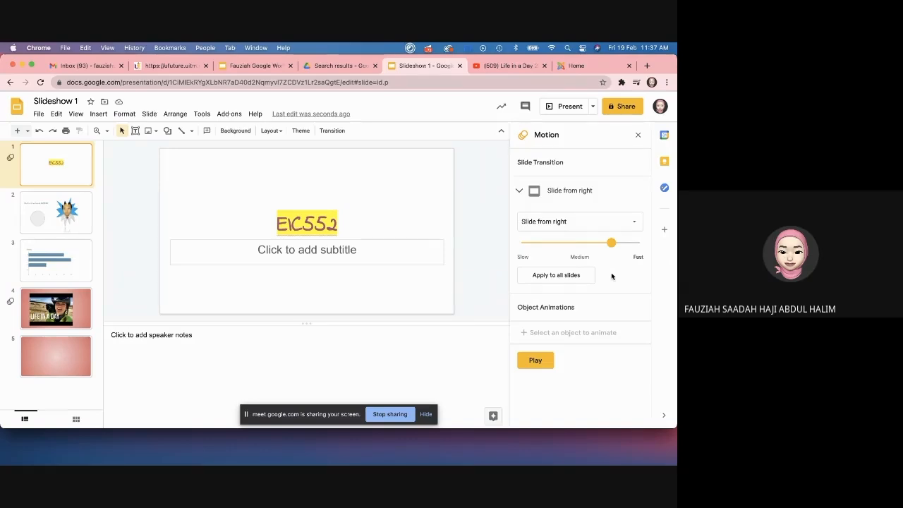
click(565, 278)
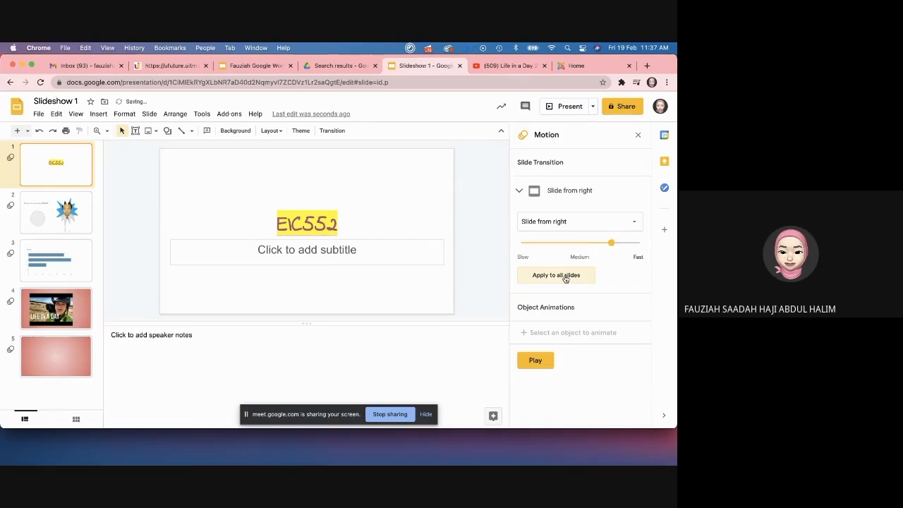
click(73, 257)
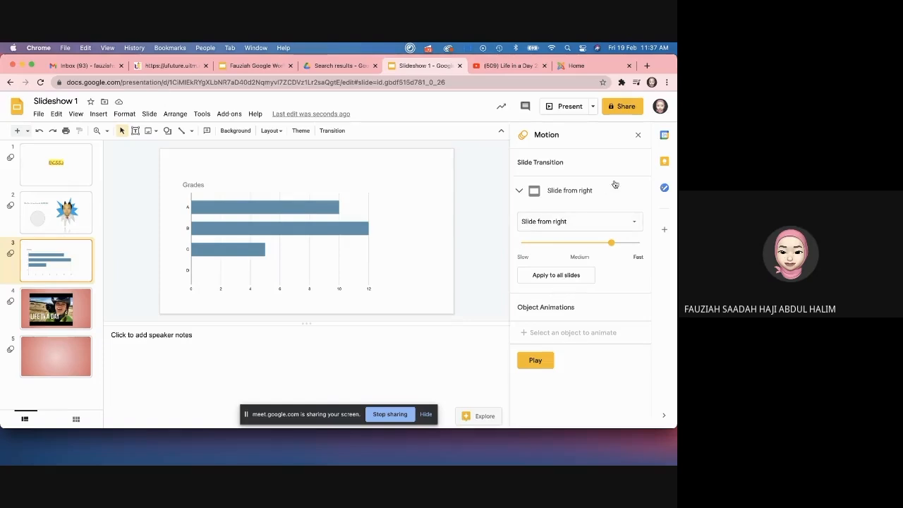
click(632, 223)
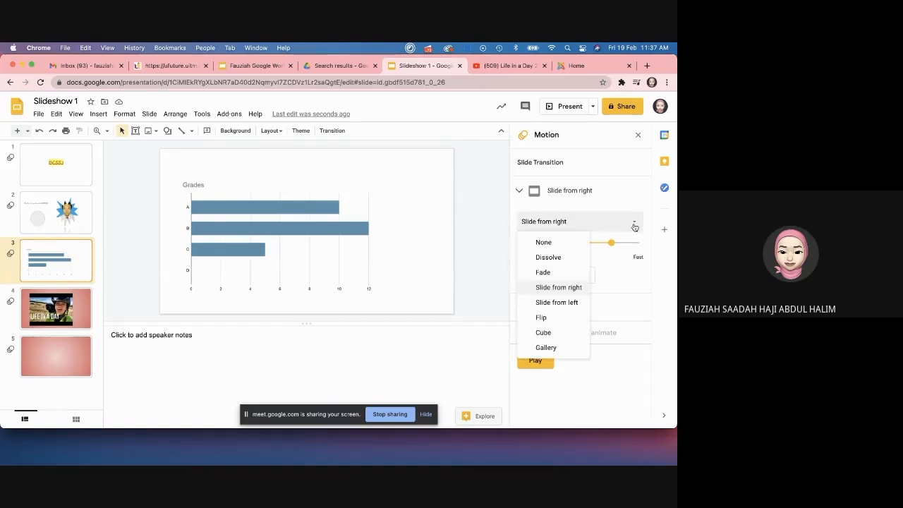
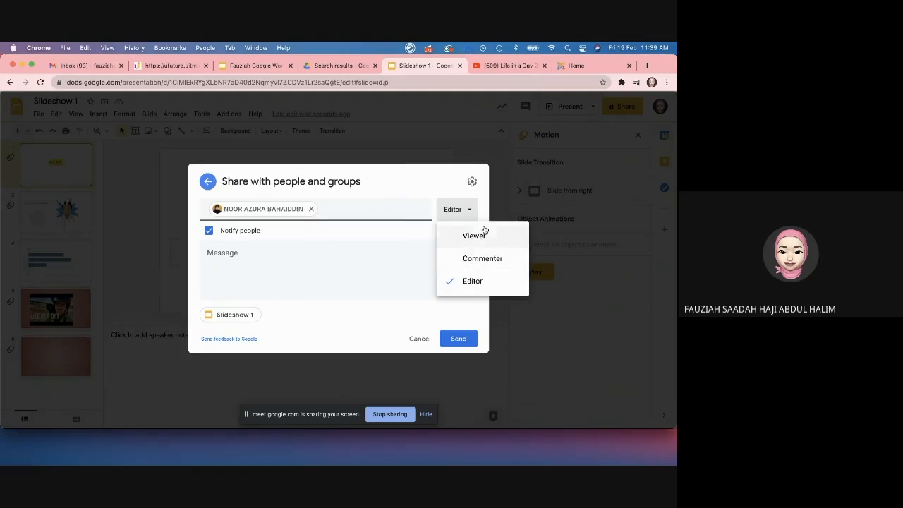
Step: Send the collaborator an Editor invitation with Notify people kept on, then reopen sharing
click(433, 186)
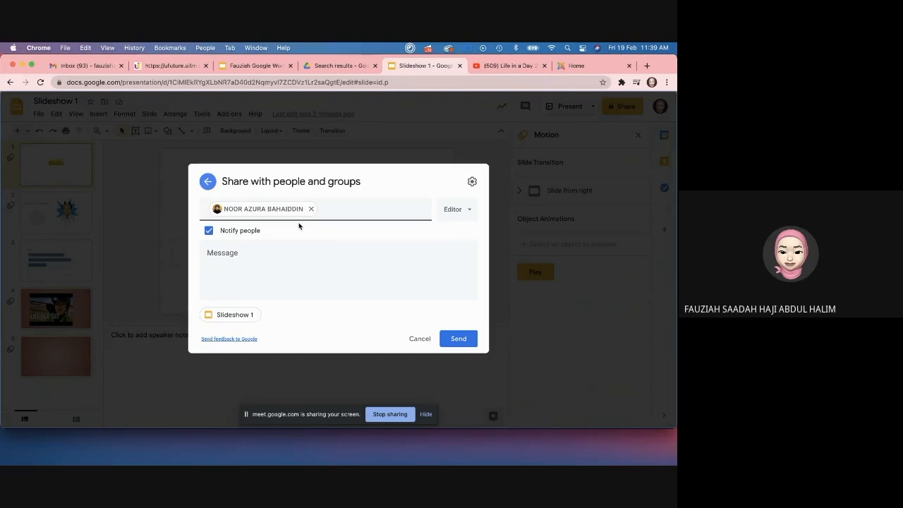
click(208, 233)
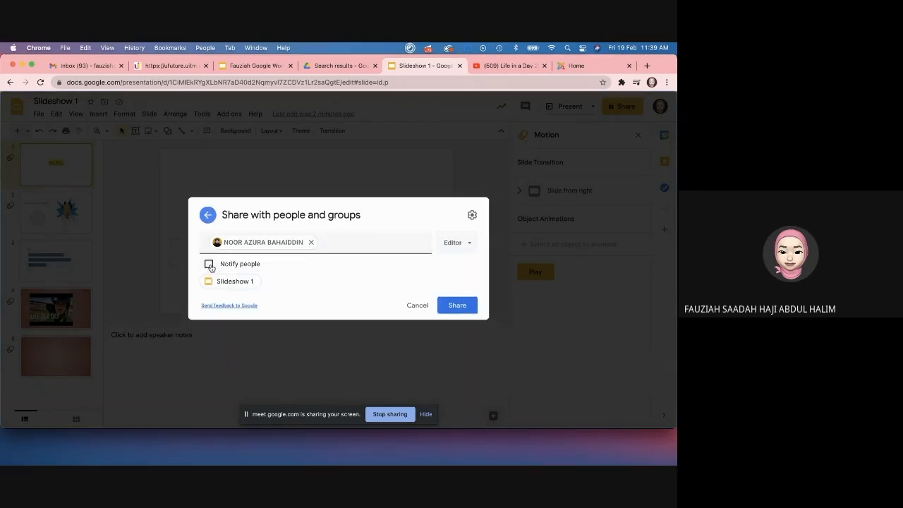
click(209, 264)
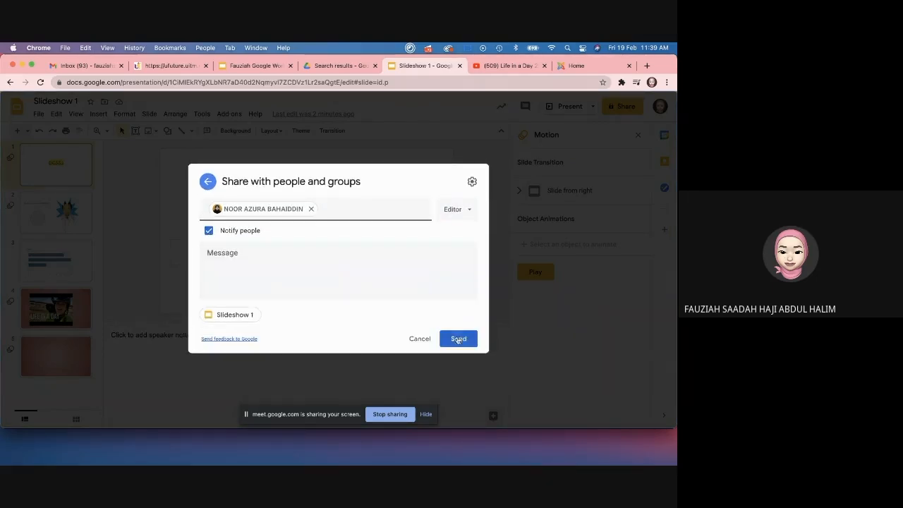
click(458, 340)
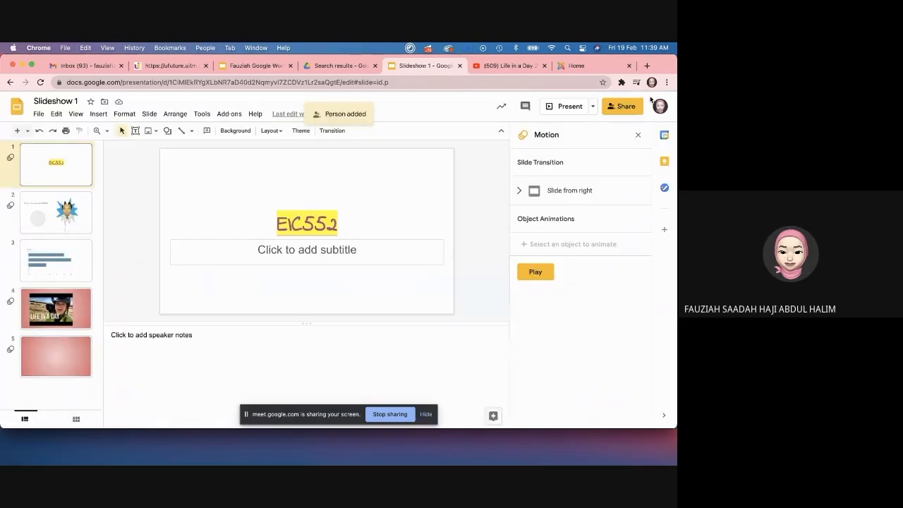
click(623, 106)
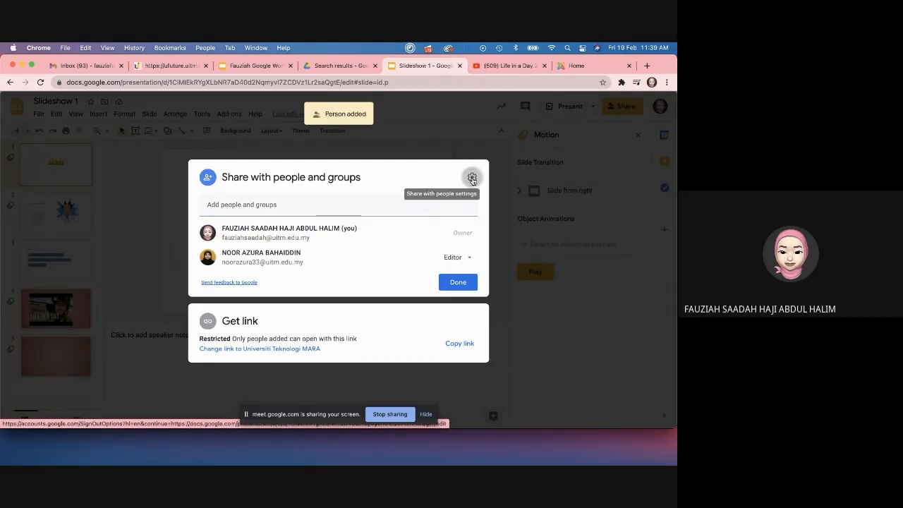
Step: Review the sharing settings under the gear and return to the main sharing window
click(472, 178)
click(209, 230)
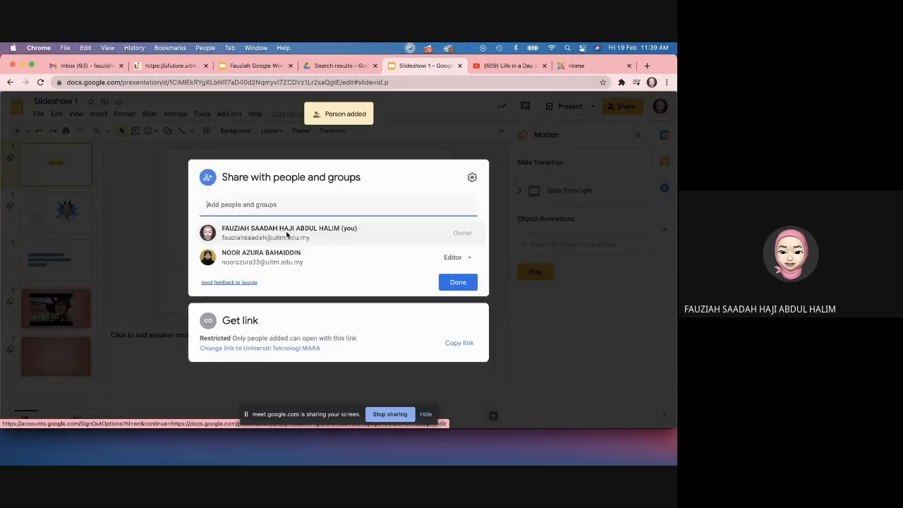
click(472, 178)
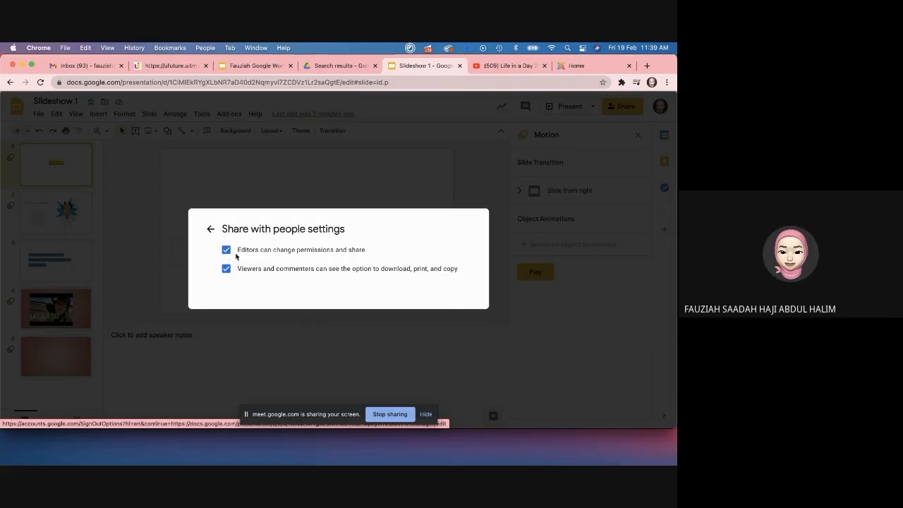
click(210, 228)
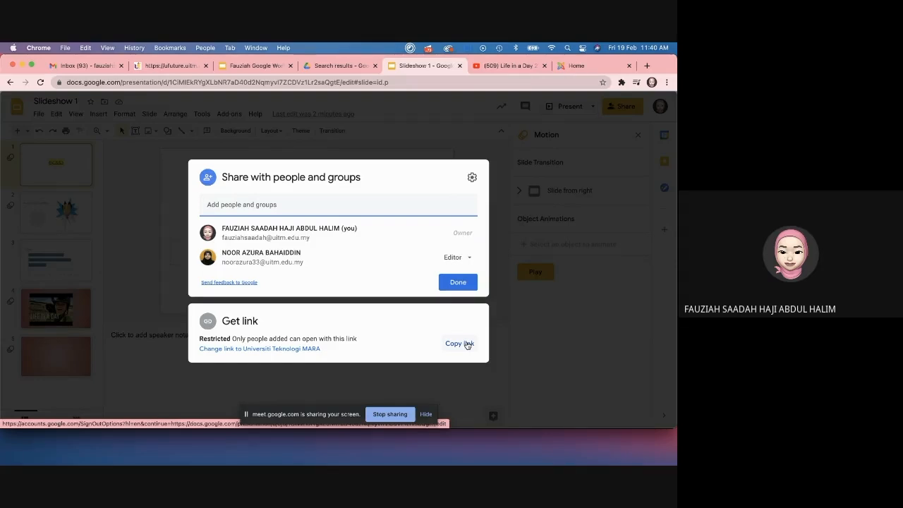
Step: Set link access to Anyone with the link as Viewer, copy the link, and close sharing
click(277, 352)
click(287, 298)
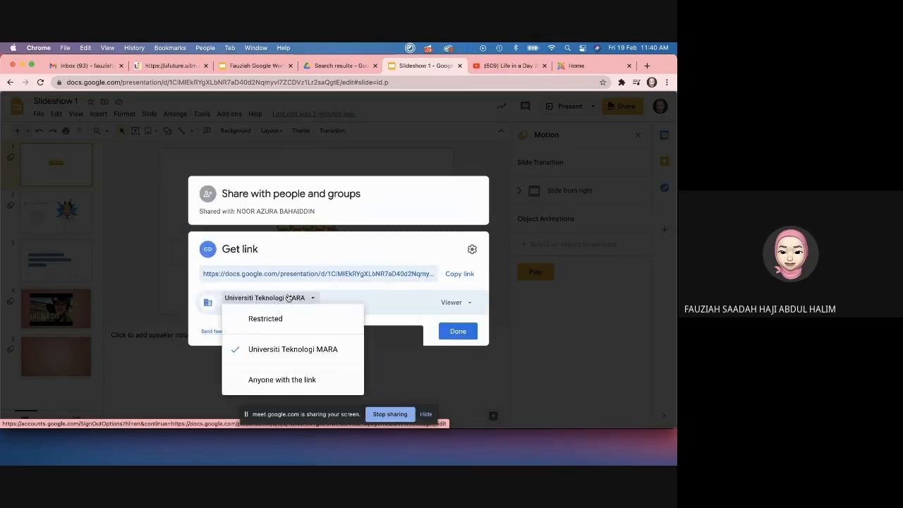
click(269, 382)
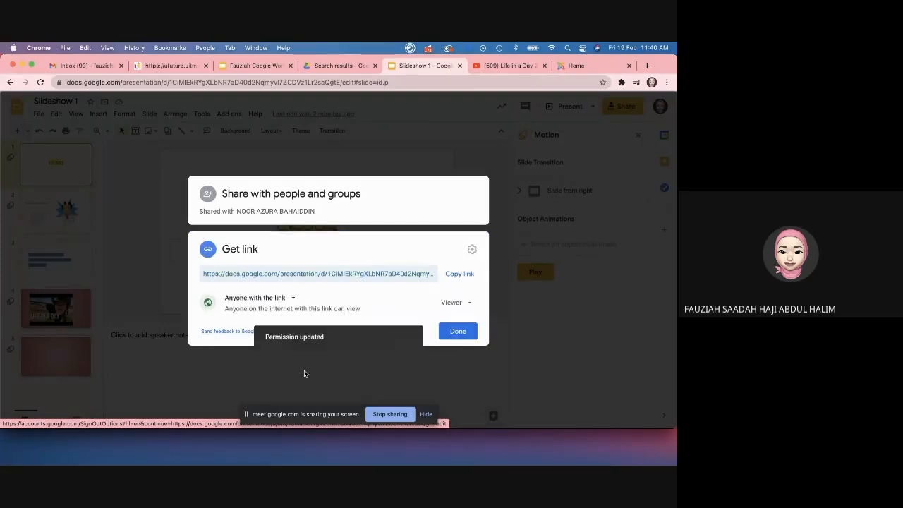
click(458, 275)
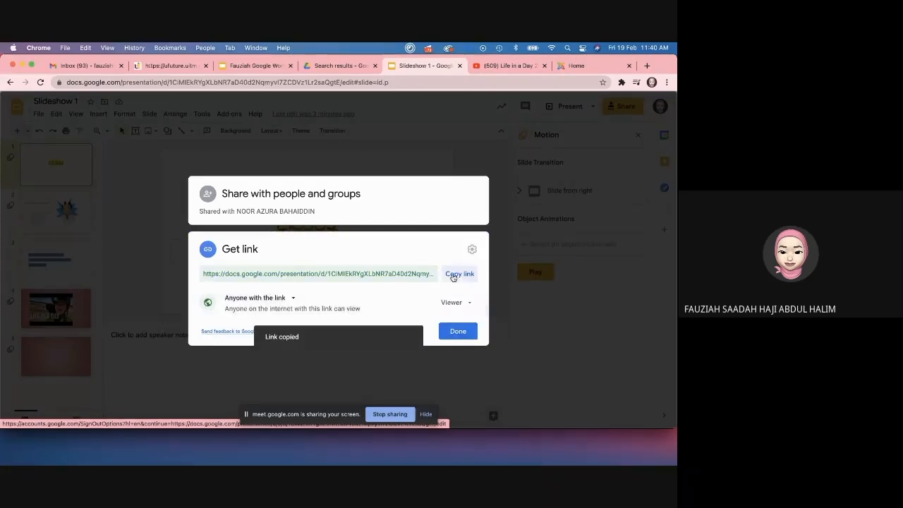
click(456, 331)
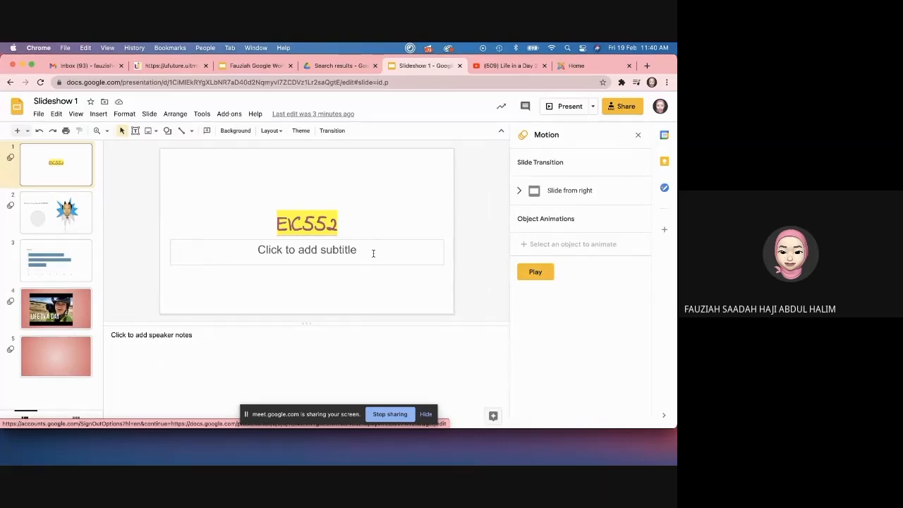
click(310, 338)
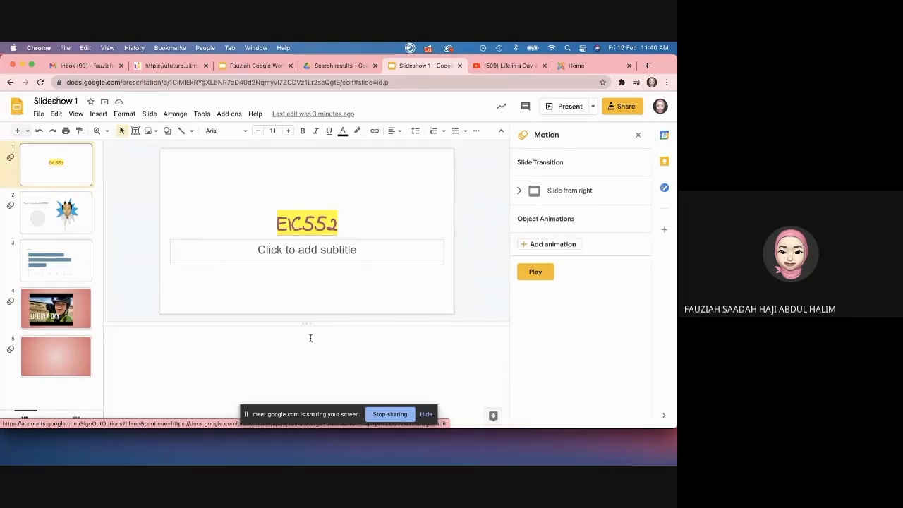
click(594, 106)
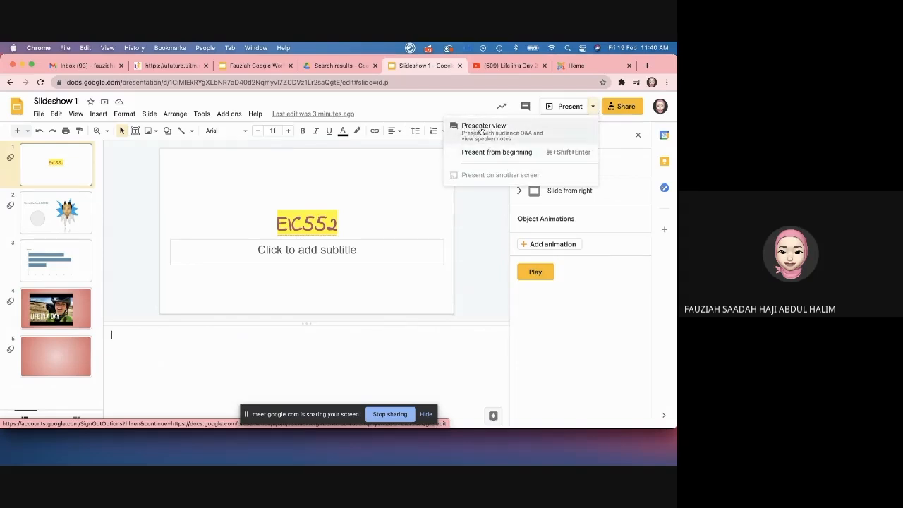
click(505, 134)
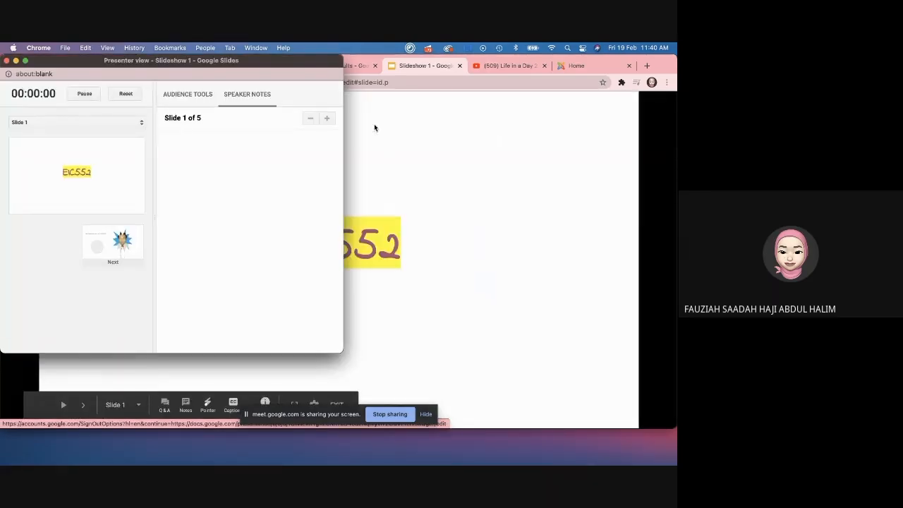
drag(309, 62, 599, 95)
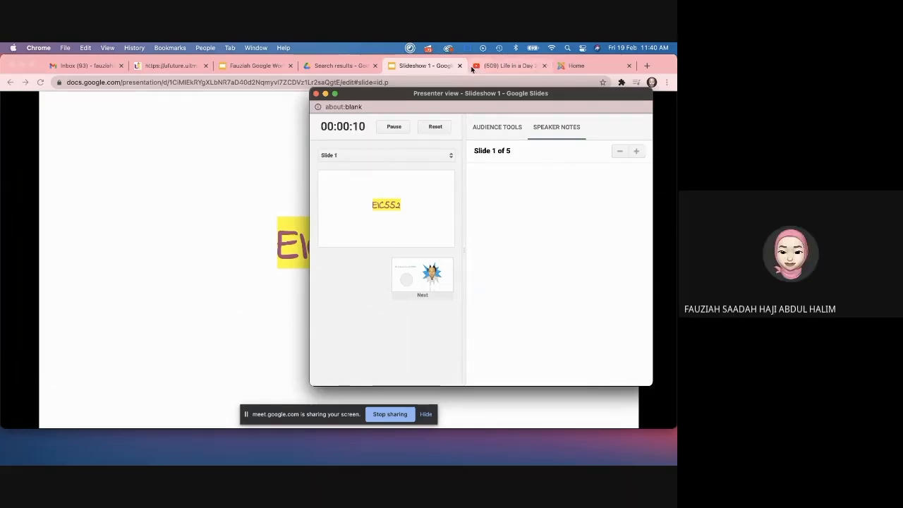
click(316, 93)
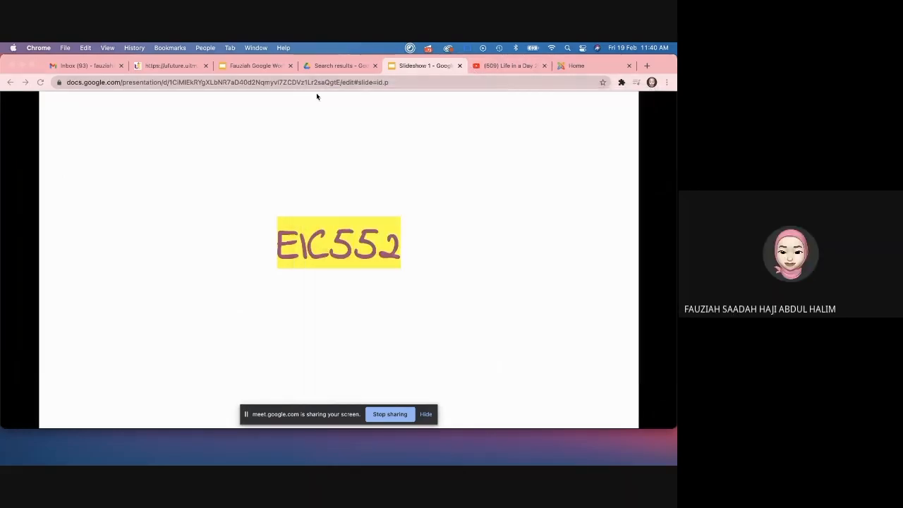
key(Escape)
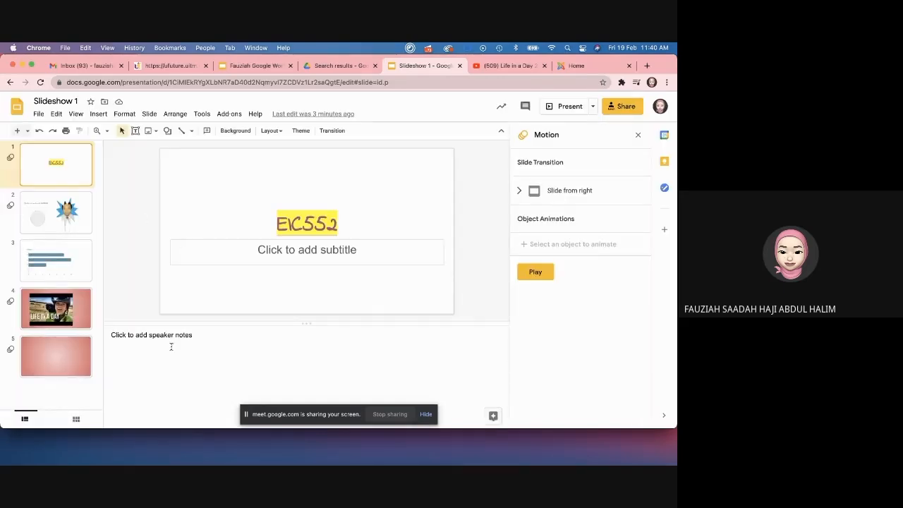
Step: Add the speaker note 'Hi welcome to EIC552' to slide 1 and start Presenter view
click(172, 347)
text(Hi welcome to EIC552)
key(alt+shift+Left)
drag(139, 338, 109, 337)
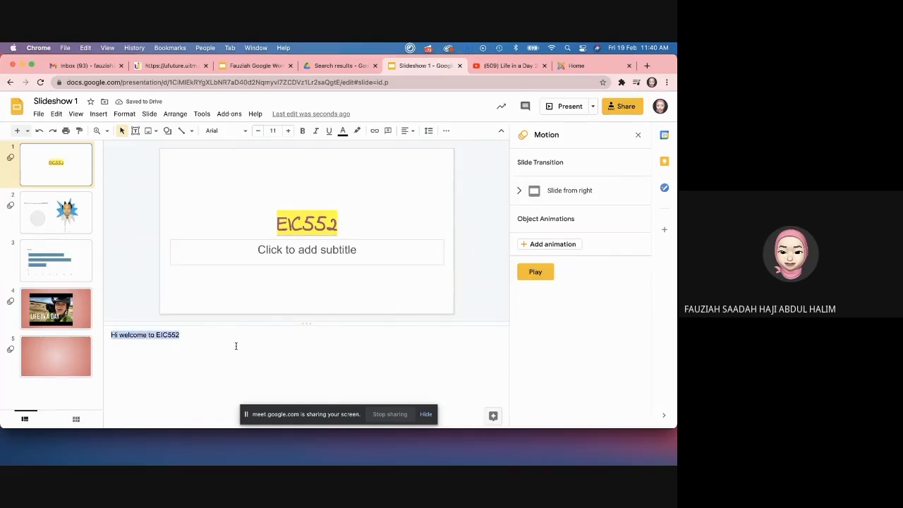
click(593, 107)
click(487, 134)
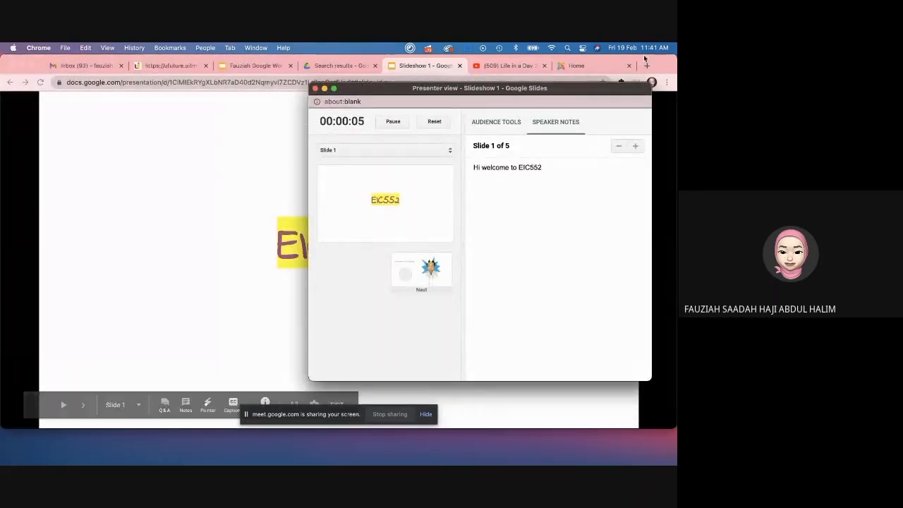
Step: Place the slideshow and Presenter view windows side by side, then advance to slide 2
drag(671, 65, 345, 52)
drag(452, 89, 460, 77)
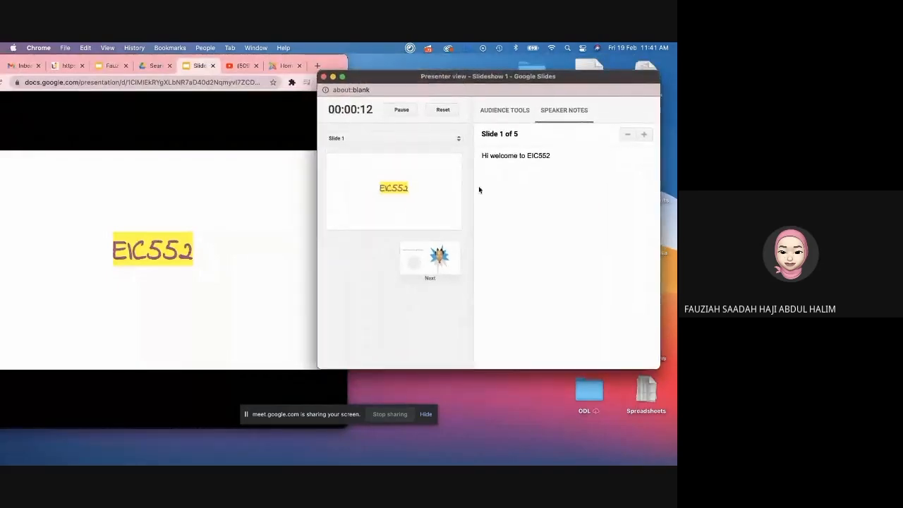
triple_click(520, 158)
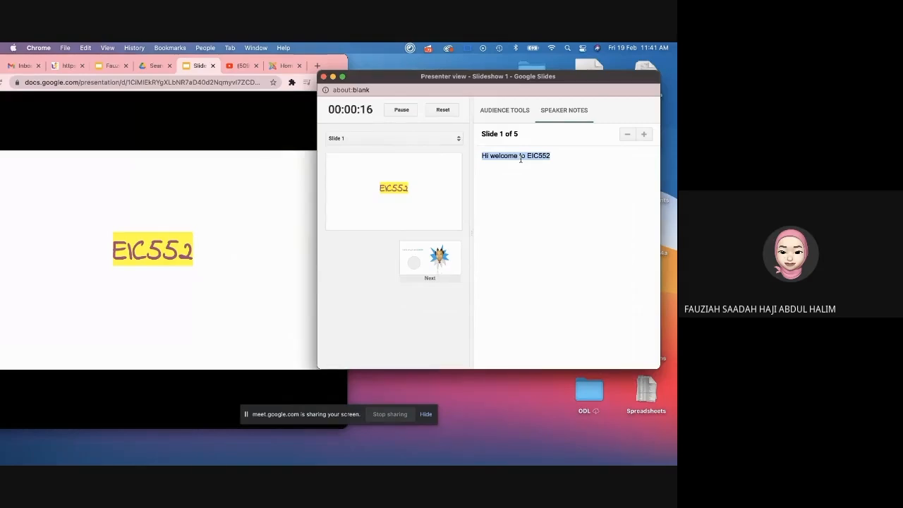
click(389, 190)
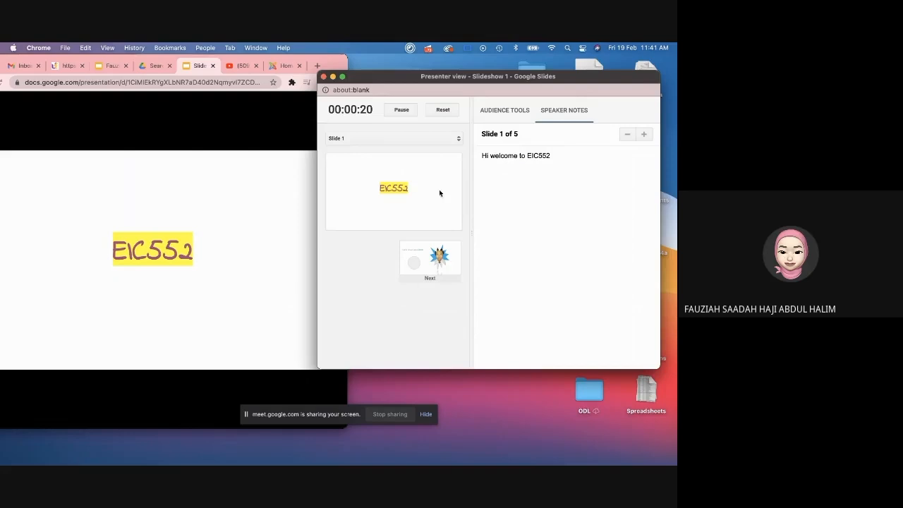
key(Right)
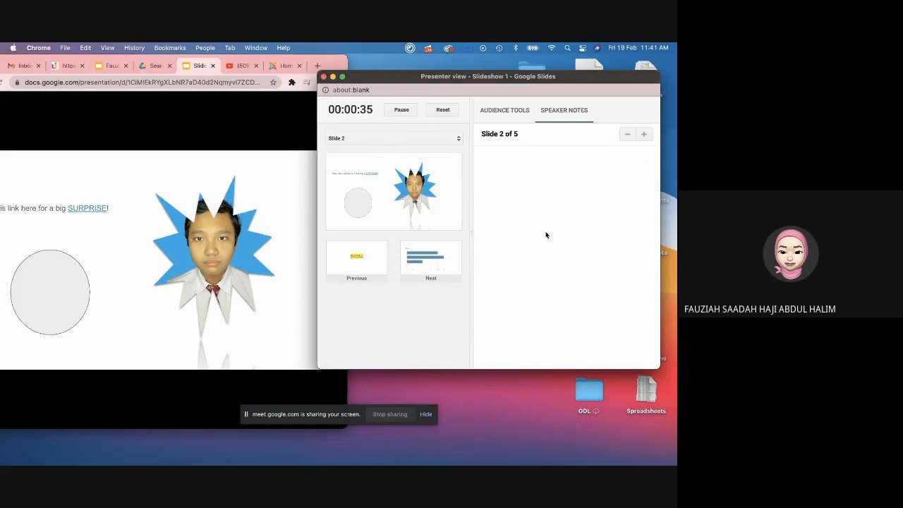
Step: Start a new Audience Tools Q&A session on slide 2 and return to the Speaker Notes
click(511, 118)
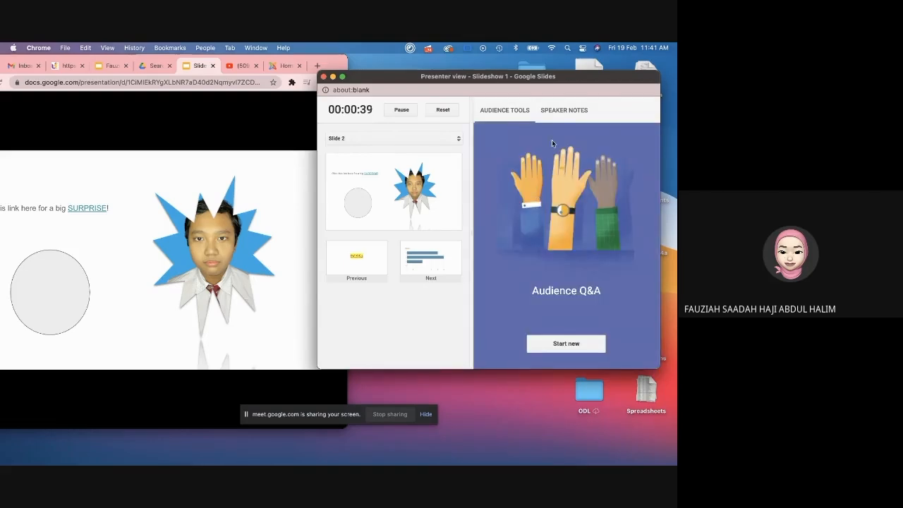
click(346, 61)
drag(345, 61, 441, 66)
click(458, 72)
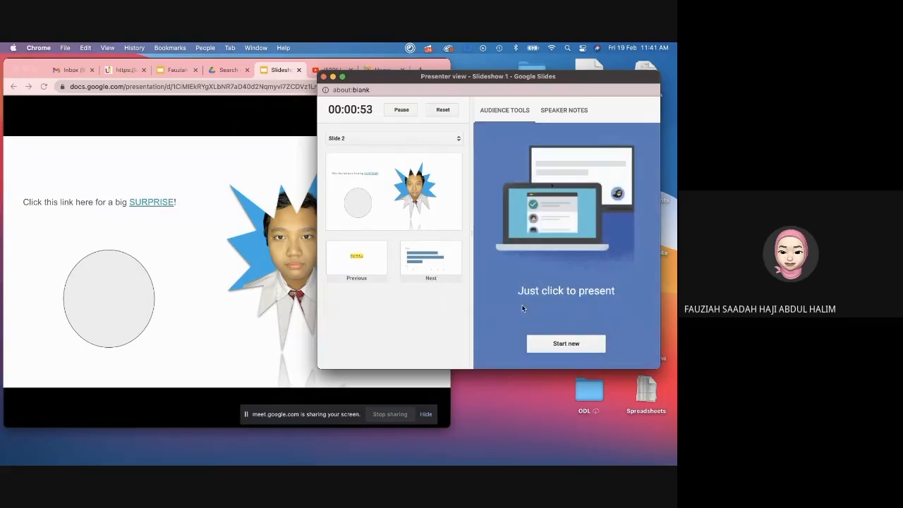
click(557, 111)
click(498, 113)
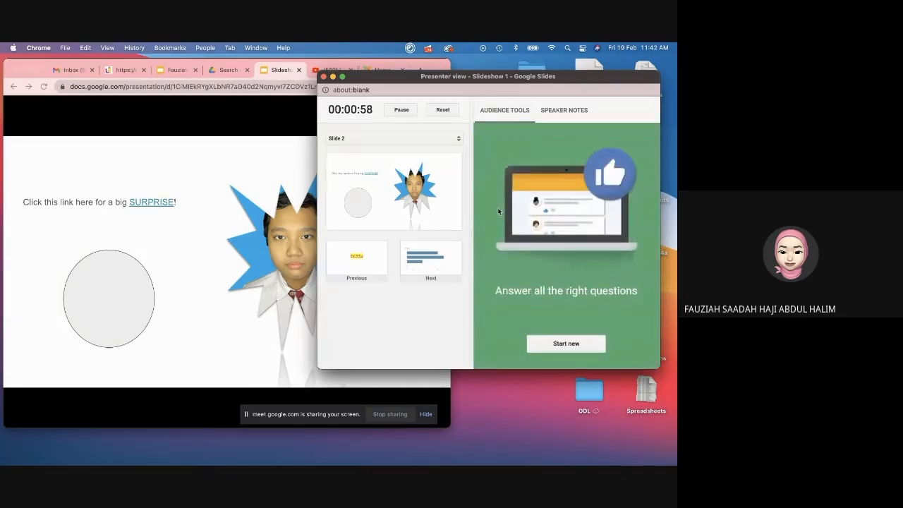
click(550, 342)
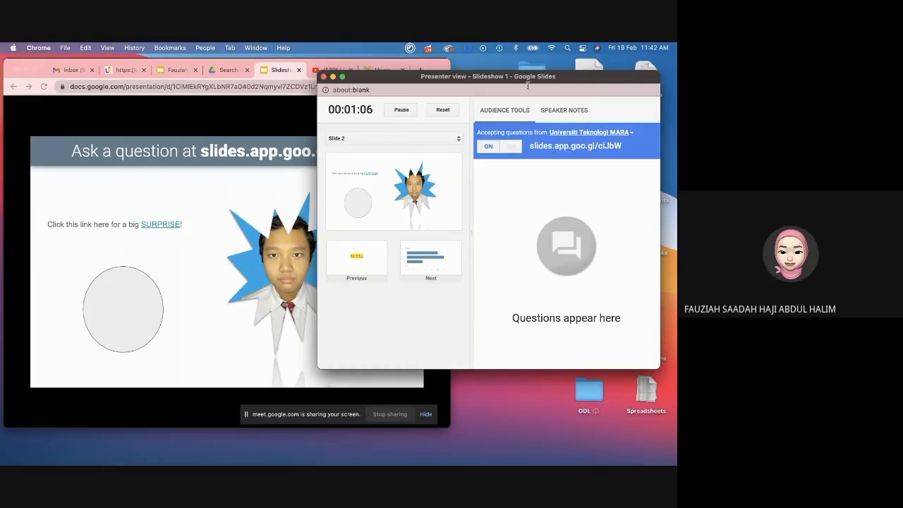
mouse_move(576, 78)
mouse_down()
mouse_move(526, 241)
mouse_move(562, 86)
mouse_move(502, 82)
mouse_move(567, 76)
mouse_move(589, 88)
mouse_up()
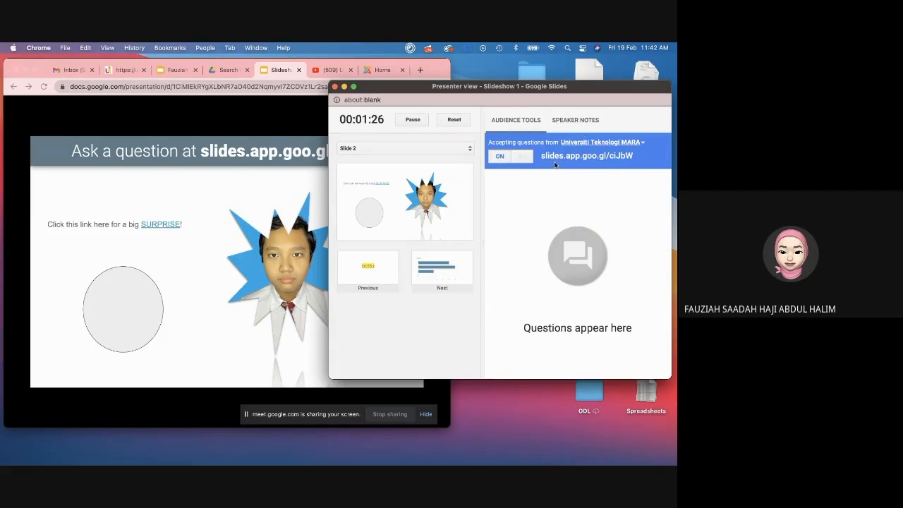
click(574, 118)
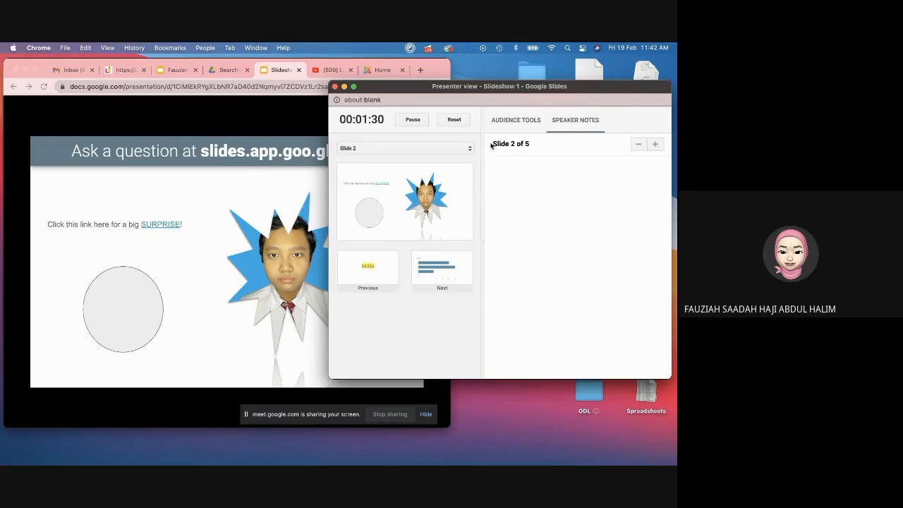
Step: Advance the presentation through the Grades chart slide to the video slide
drag(557, 88, 544, 87)
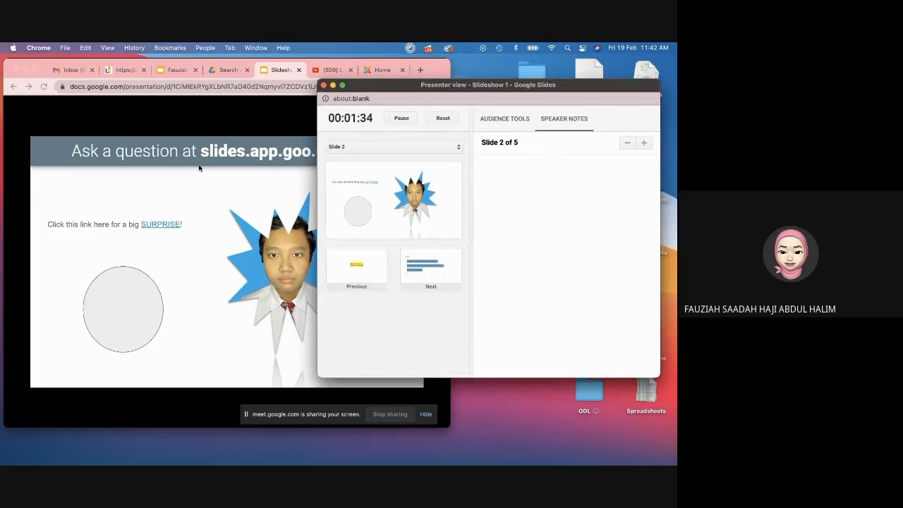
click(240, 115)
click(493, 253)
key(Right)
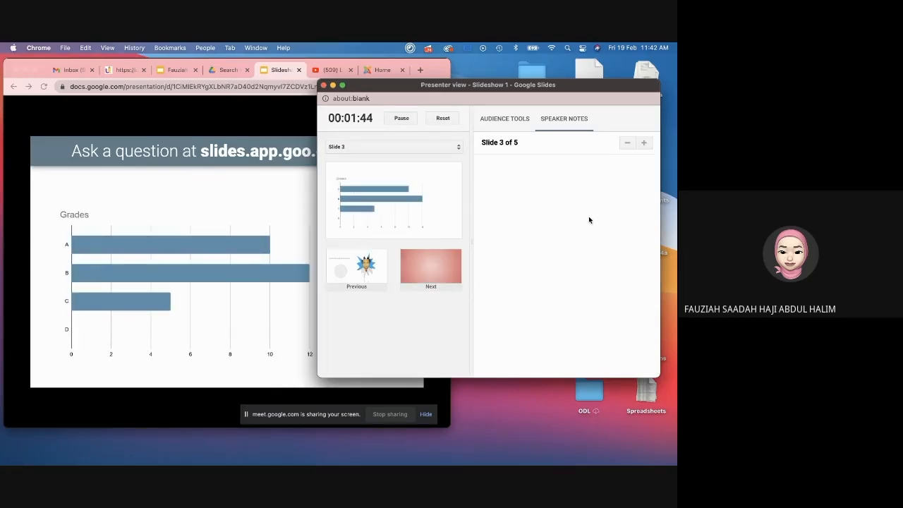
key(Right)
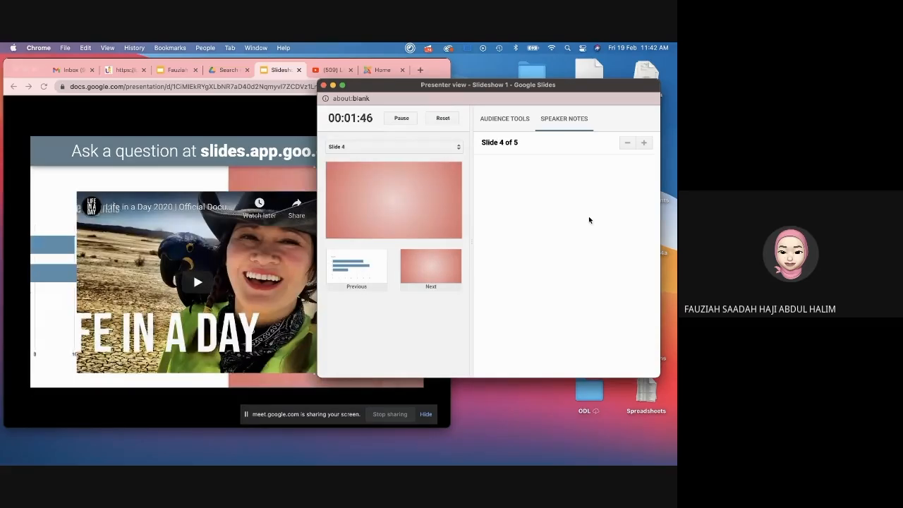
Step: Close Presenter view and exit the slideshow back to the editor
click(323, 84)
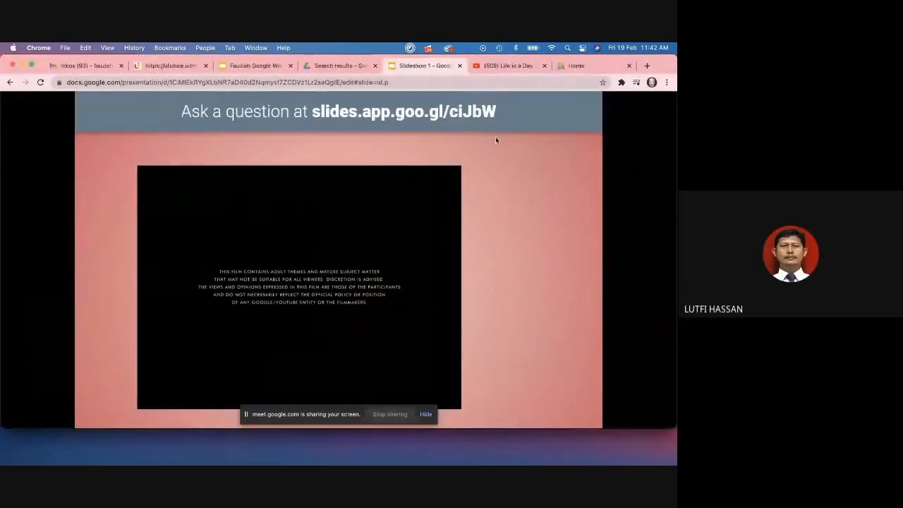
click(619, 163)
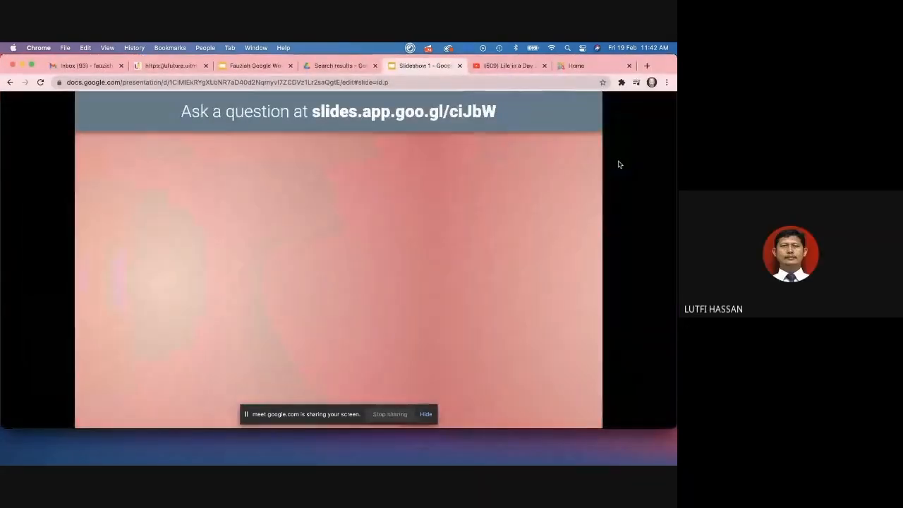
key(Escape)
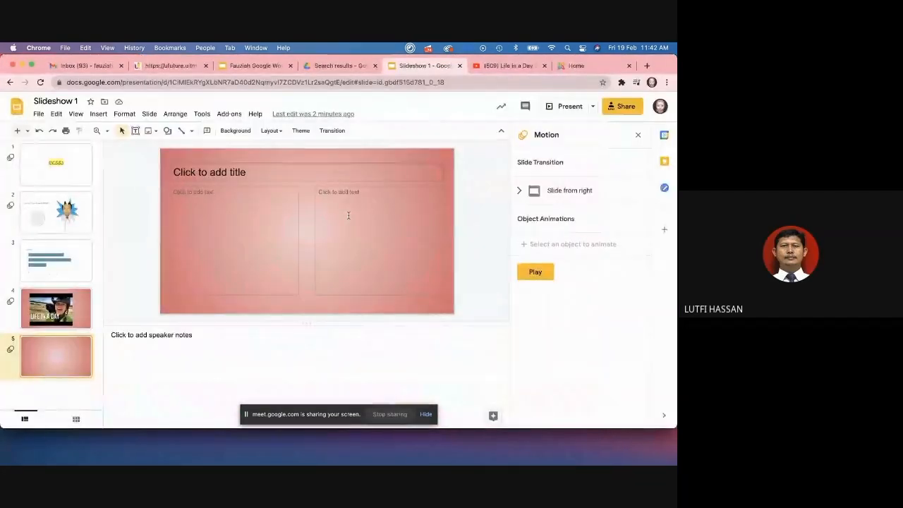
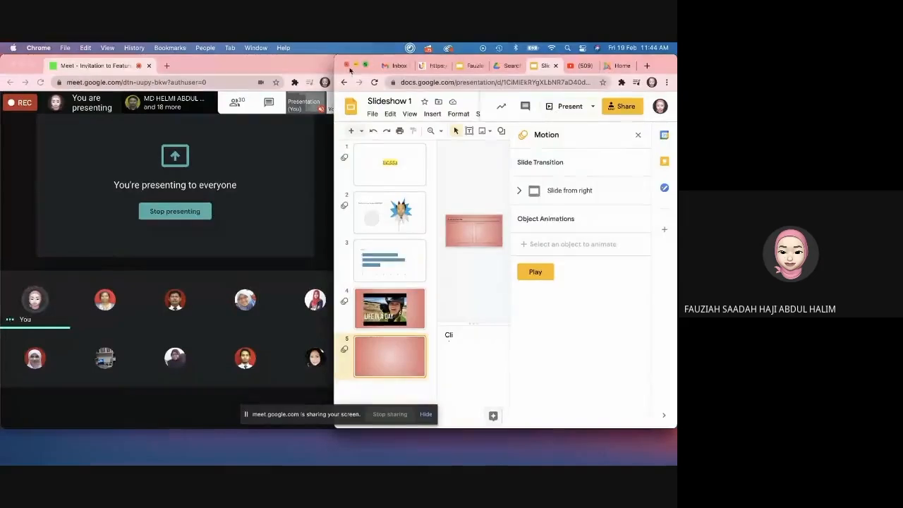
Step: Drag the Meet video-call window onto the other display
drag(198, 69, 667, 44)
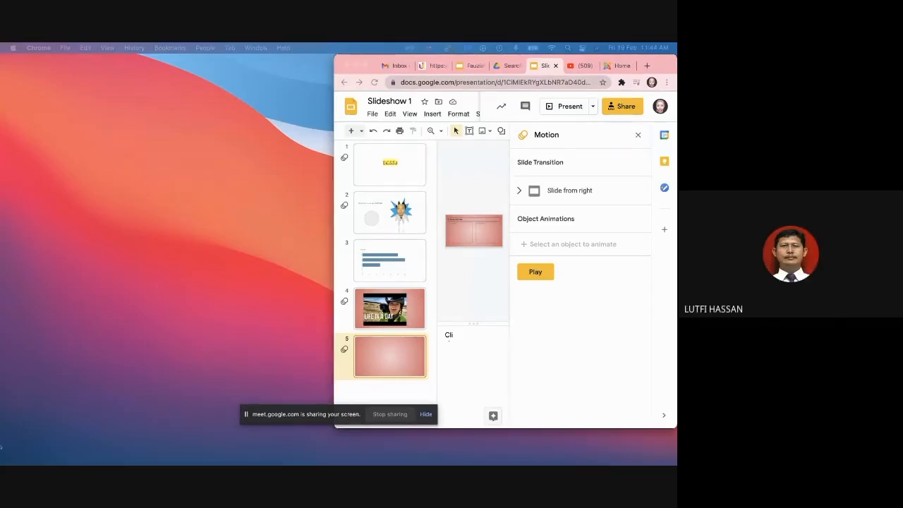
Step: Maximise the Slides window, close the Motion panel and start presenting
double_click(656, 64)
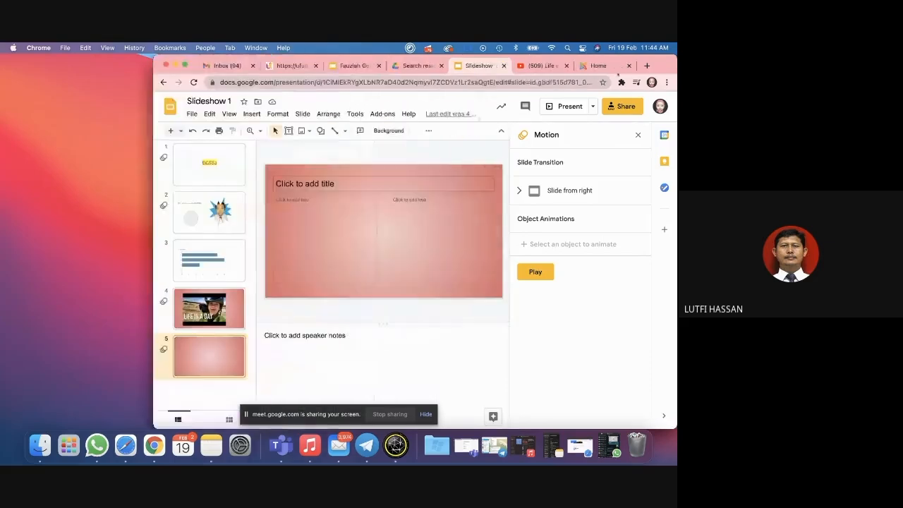
click(641, 134)
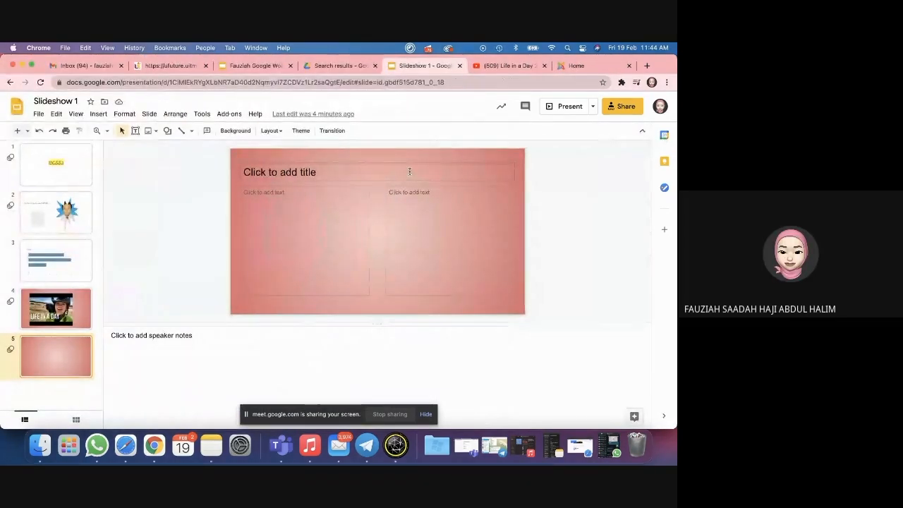
click(580, 110)
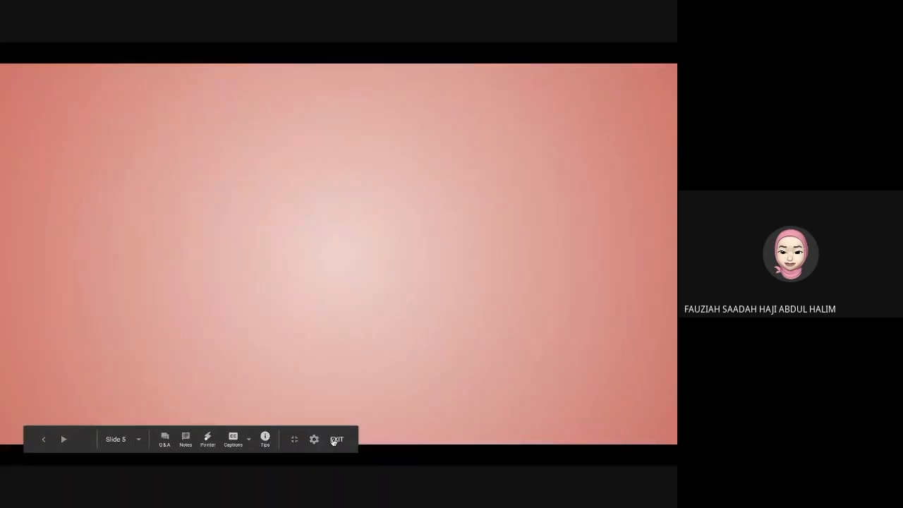
Step: Jump to slide 1 (EIC552), leave full screen, then advance to slide 2
click(139, 443)
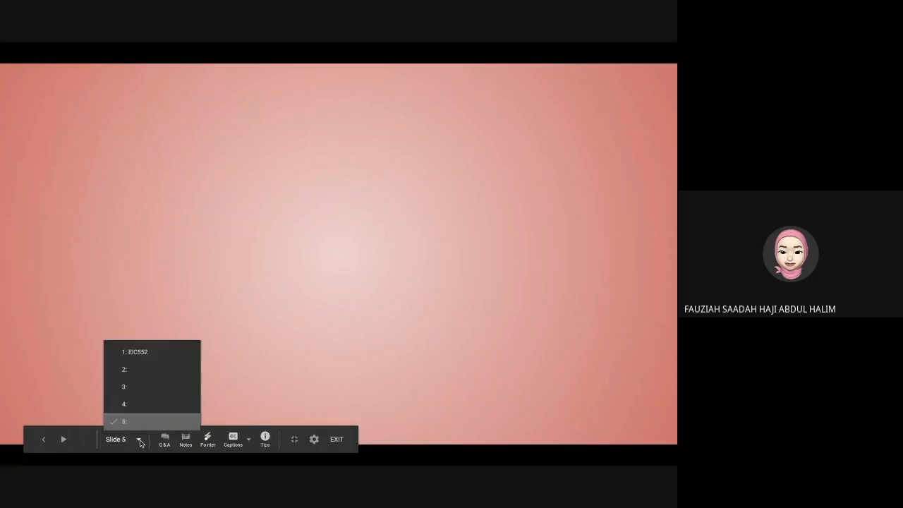
click(137, 353)
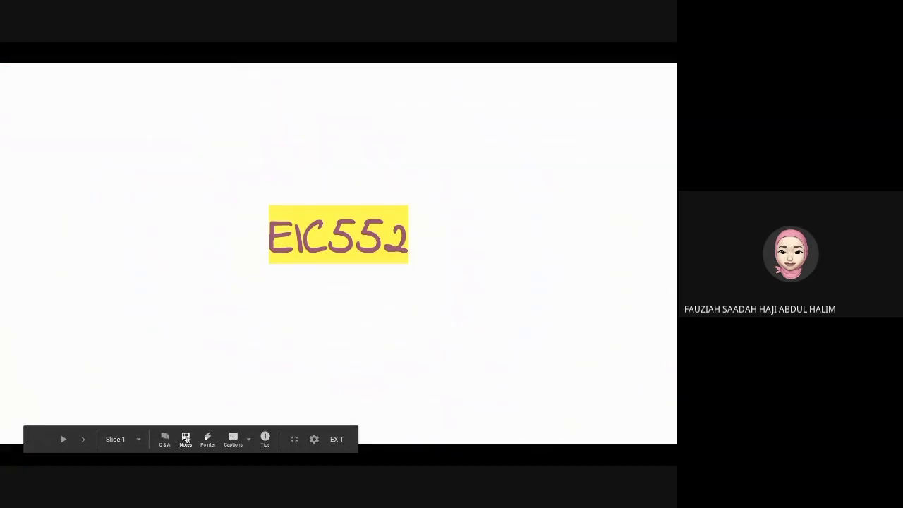
click(187, 439)
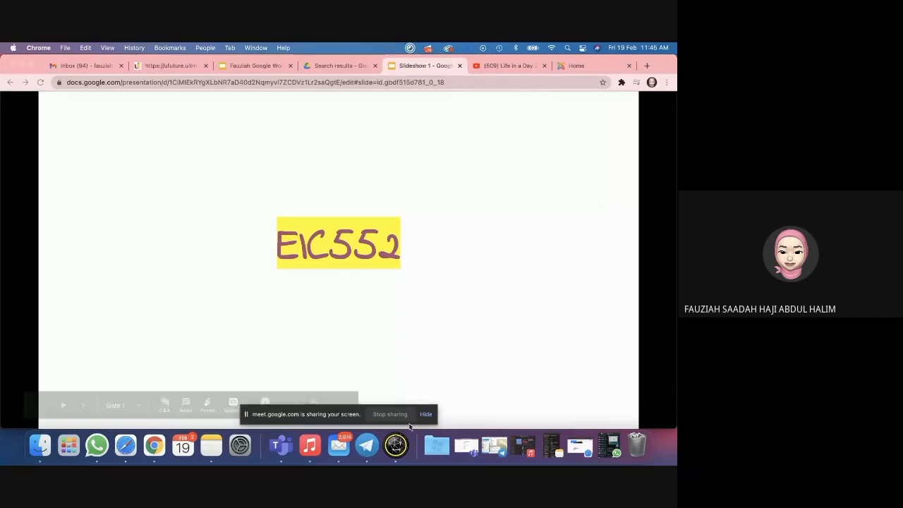
click(210, 405)
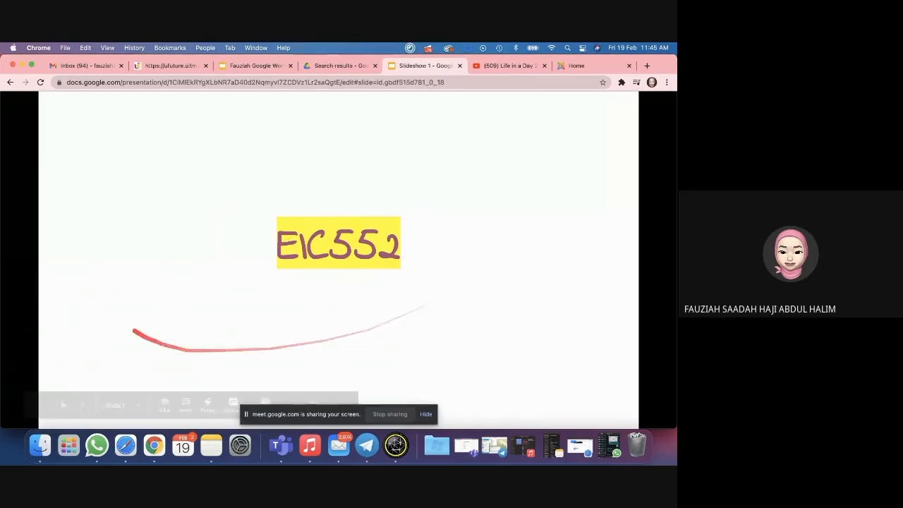
key(Right)
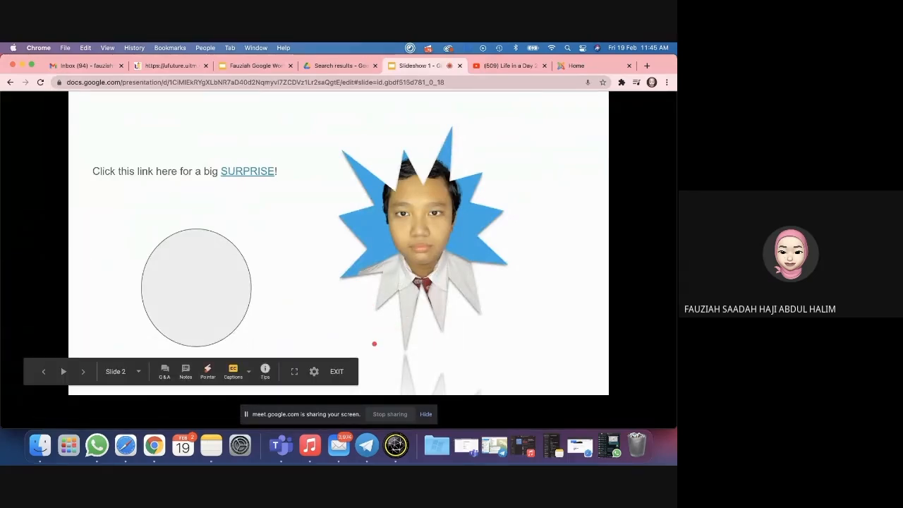
Step: Turn off live captions, return to full screen and exit to the editor
click(249, 374)
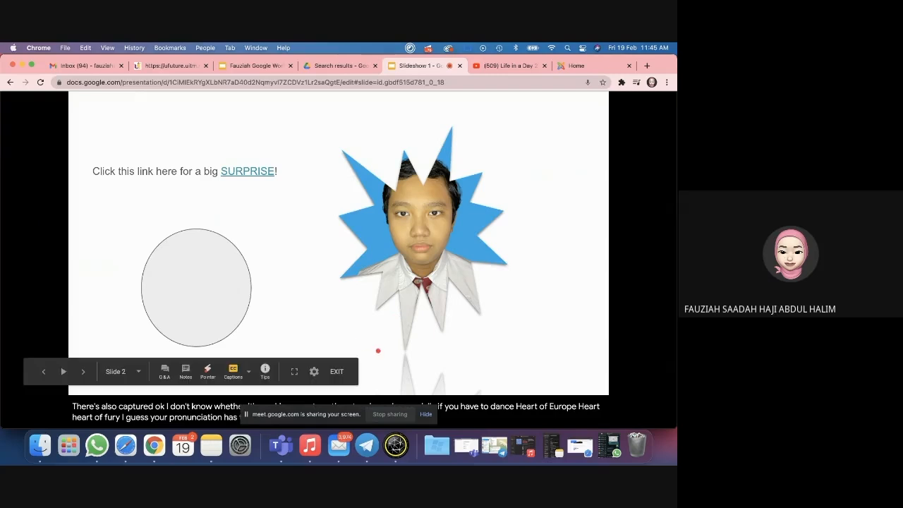
click(249, 372)
click(249, 374)
click(236, 371)
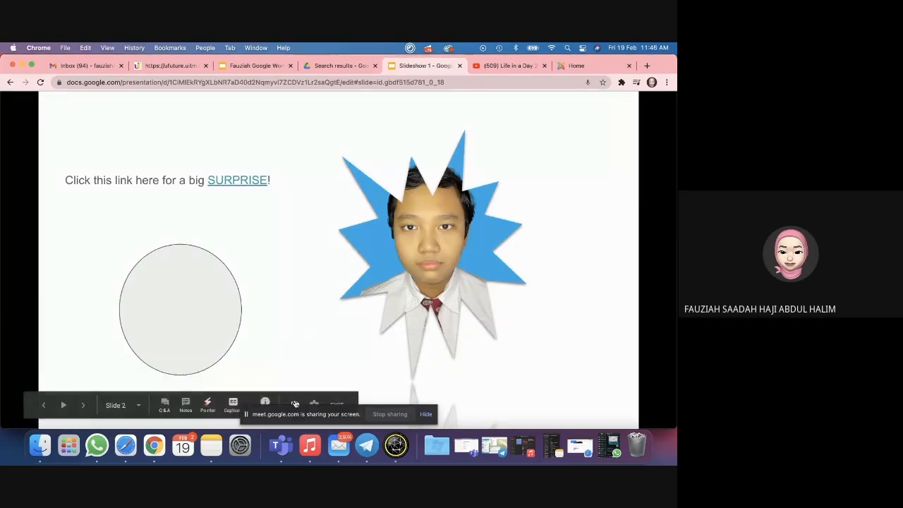
click(294, 404)
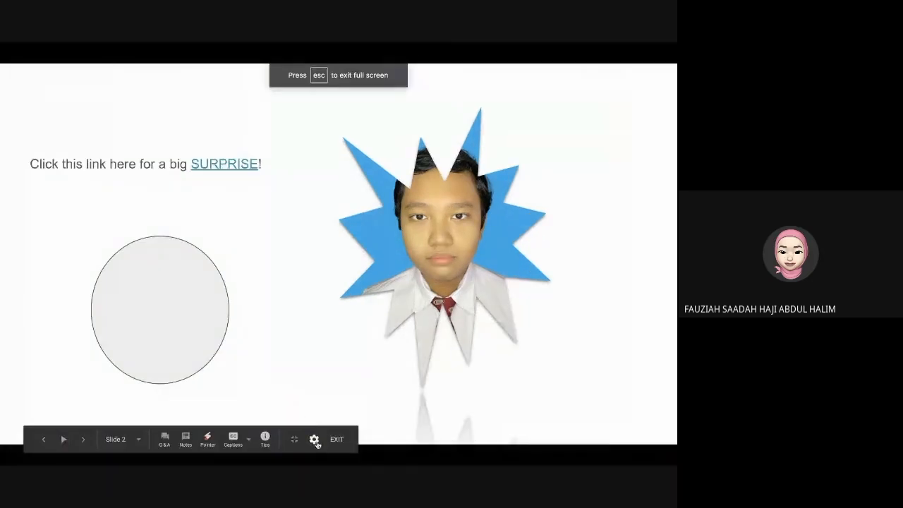
click(315, 439)
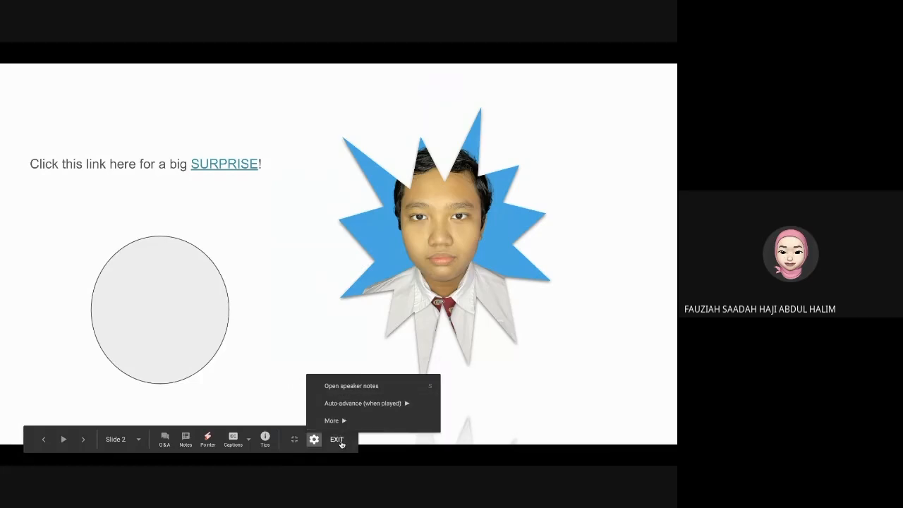
click(337, 439)
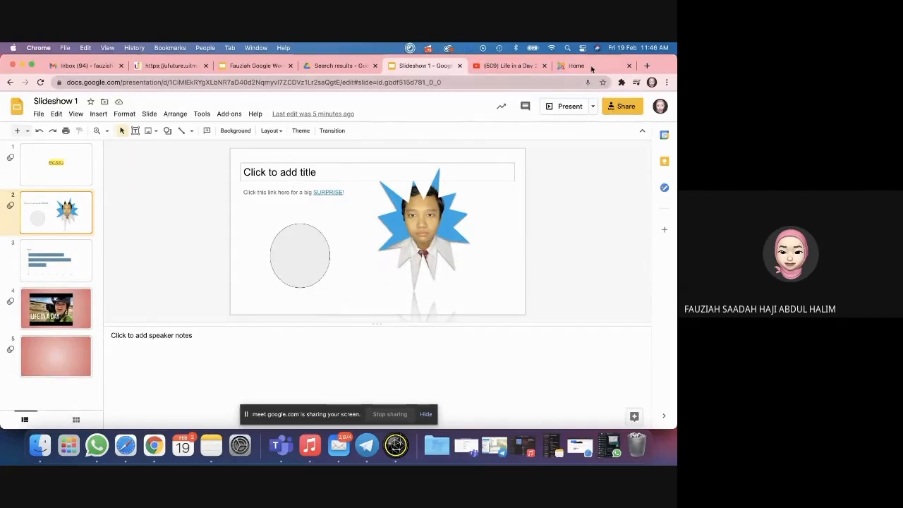
Step: Close the Home tab, then glance at the File menu and Share dialog of Slideshow 1
click(628, 66)
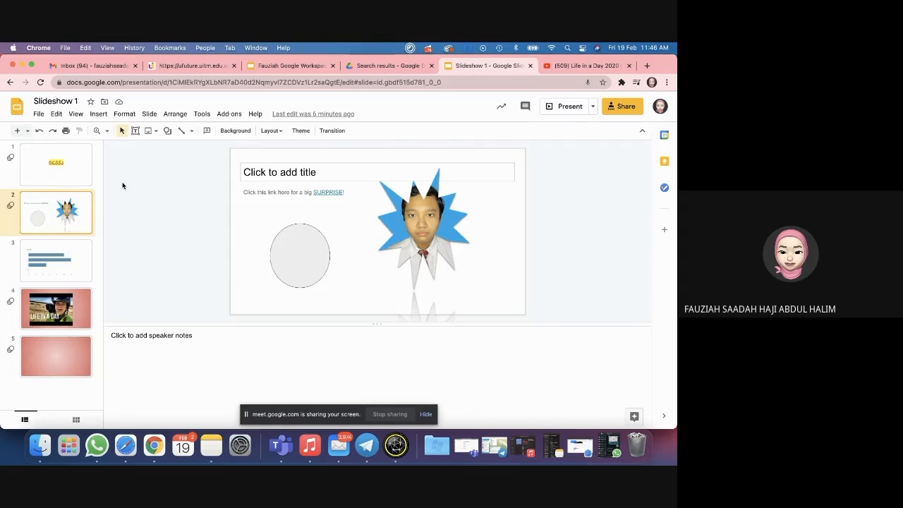
click(38, 113)
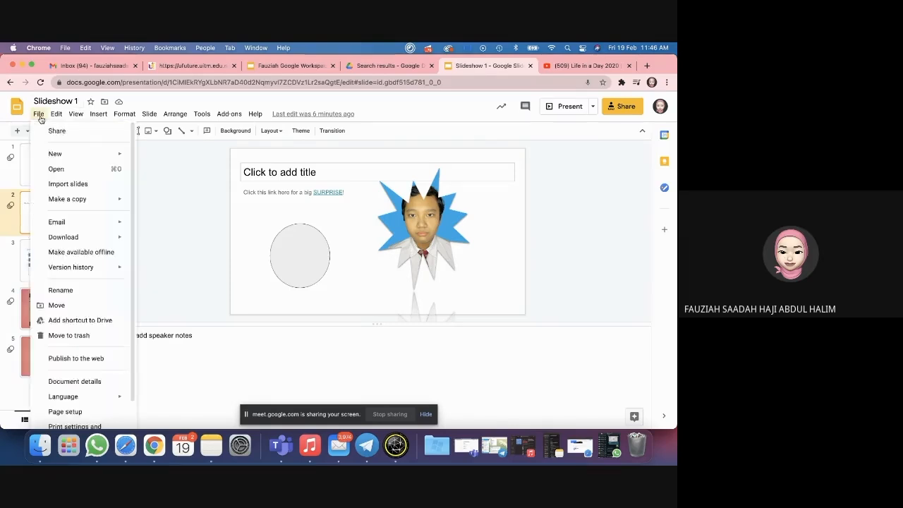
click(76, 114)
click(623, 112)
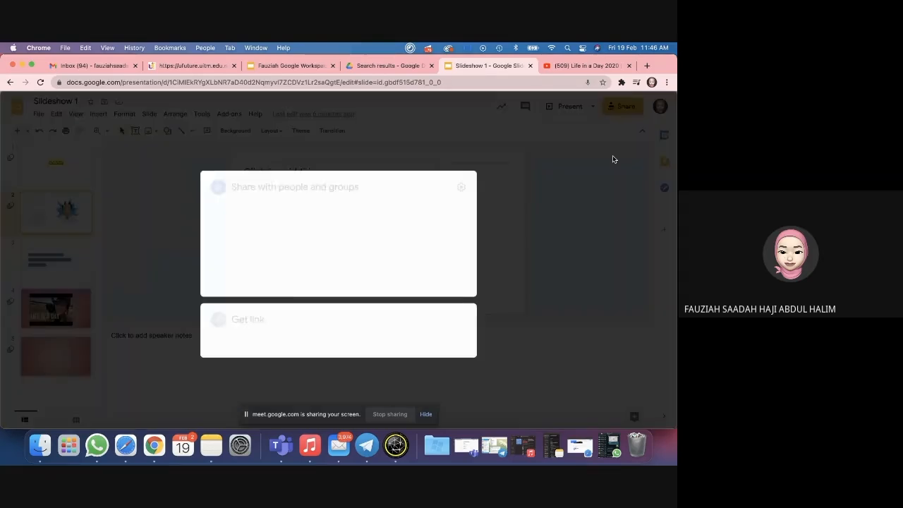
click(572, 286)
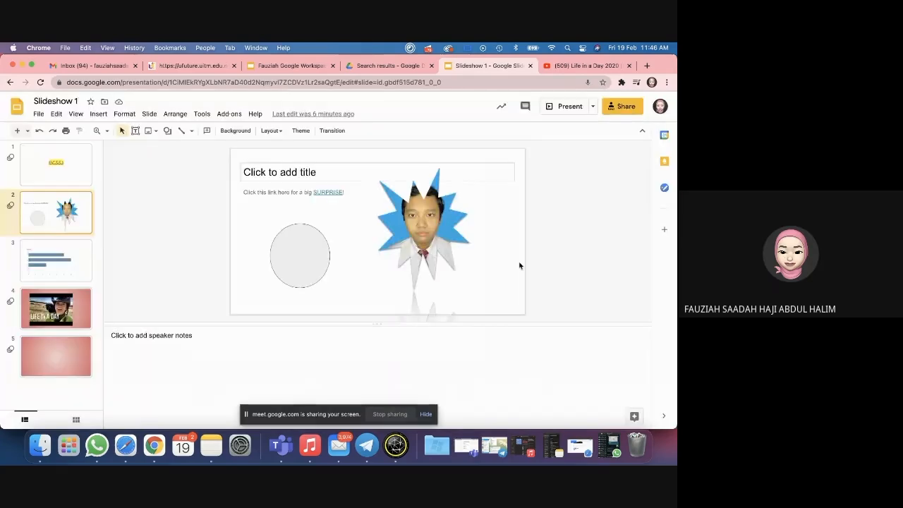
Step: View the forum's Introduction to Animations topic, then return to Slideshow 1's File menu
click(191, 67)
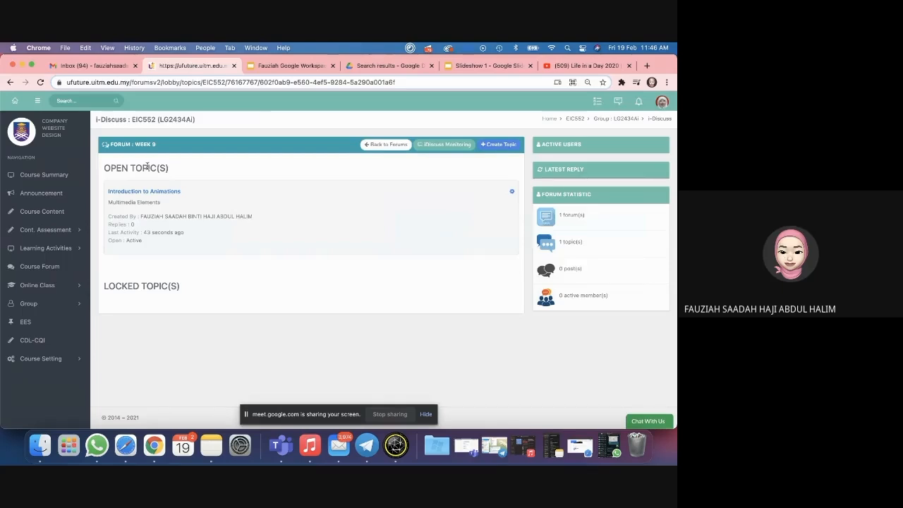
click(146, 193)
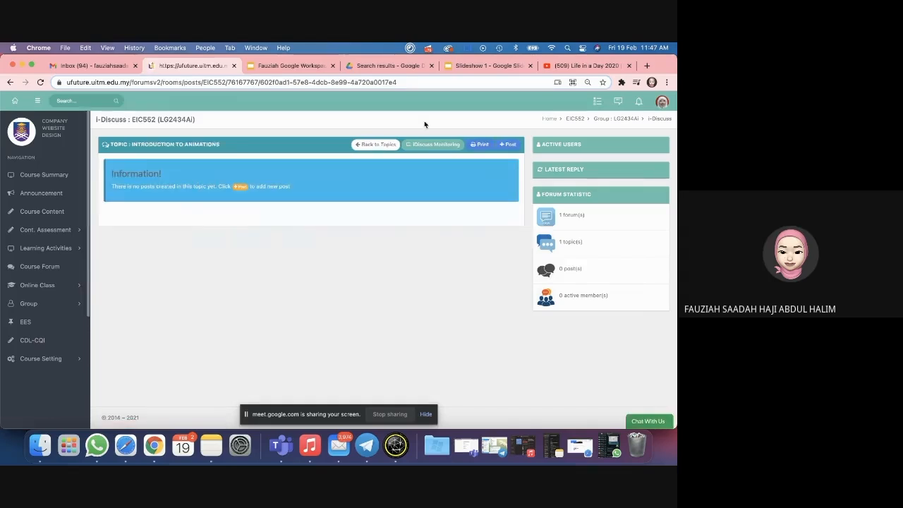
click(488, 65)
click(38, 114)
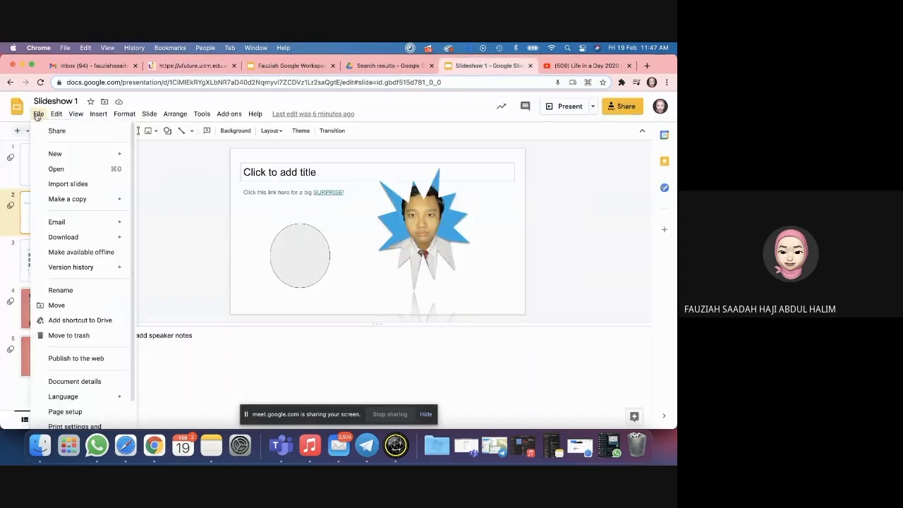
Step: Open the week 8 multimedia presentation from recent Drive files, then close its preview
click(88, 171)
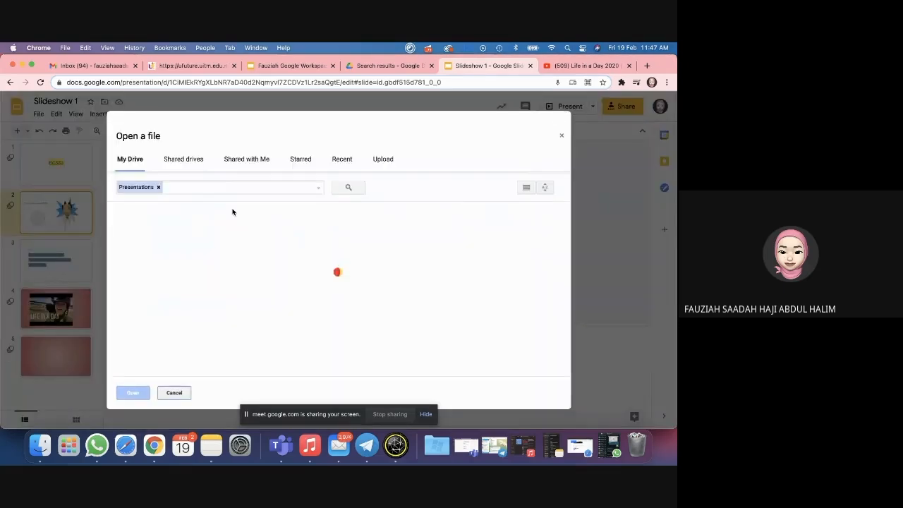
click(342, 160)
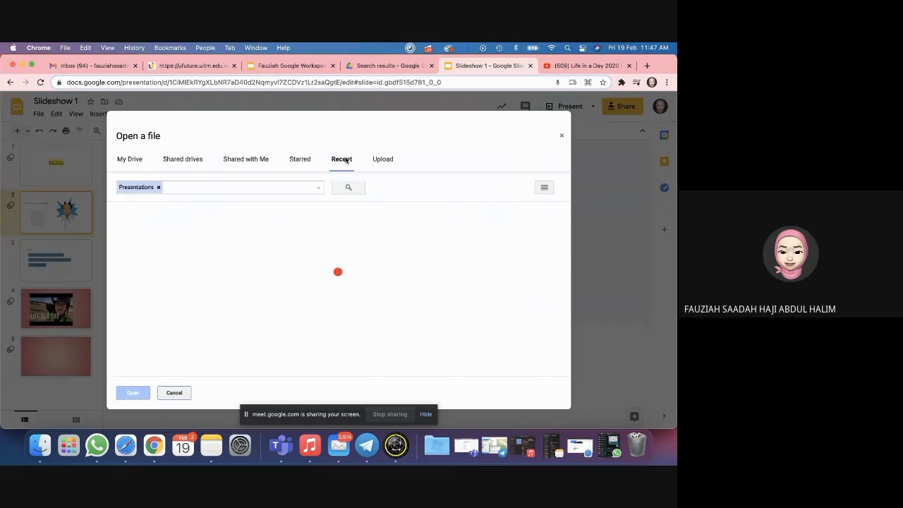
scroll(286, 283, down, 3)
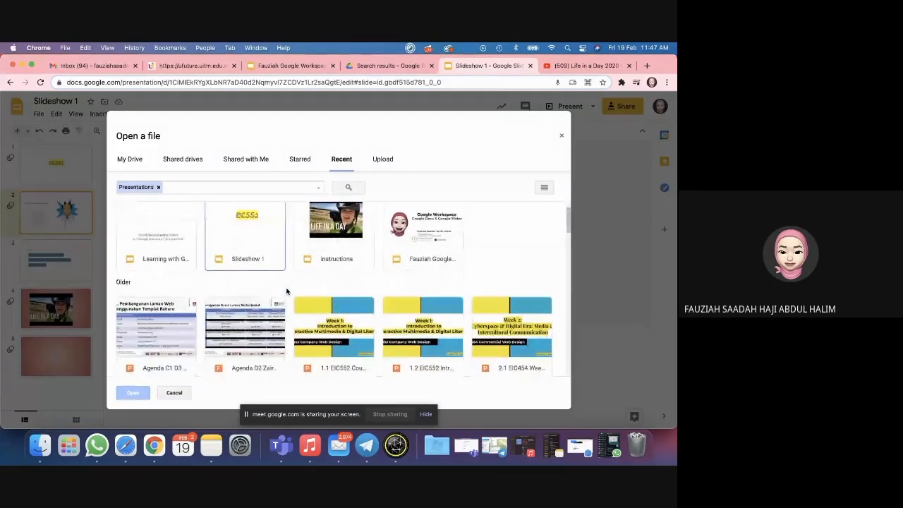
scroll(256, 250, down, 4)
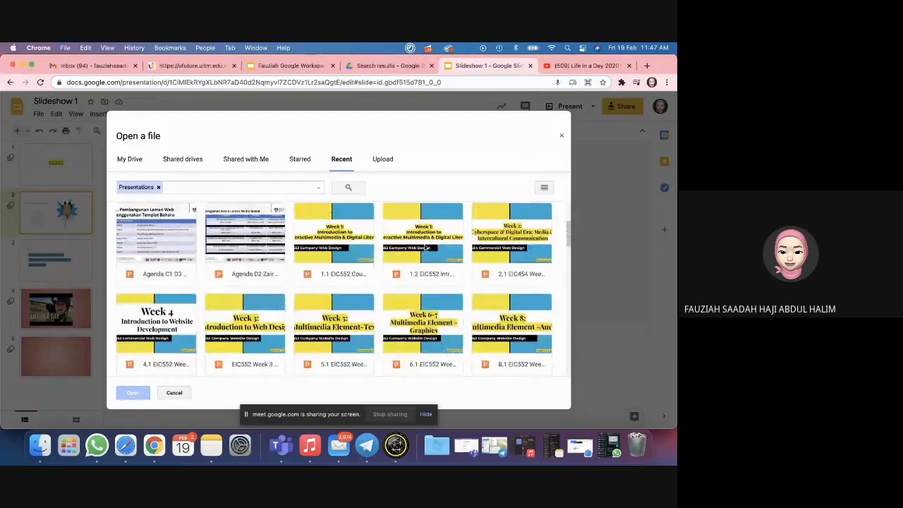
scroll(402, 240, down, 1)
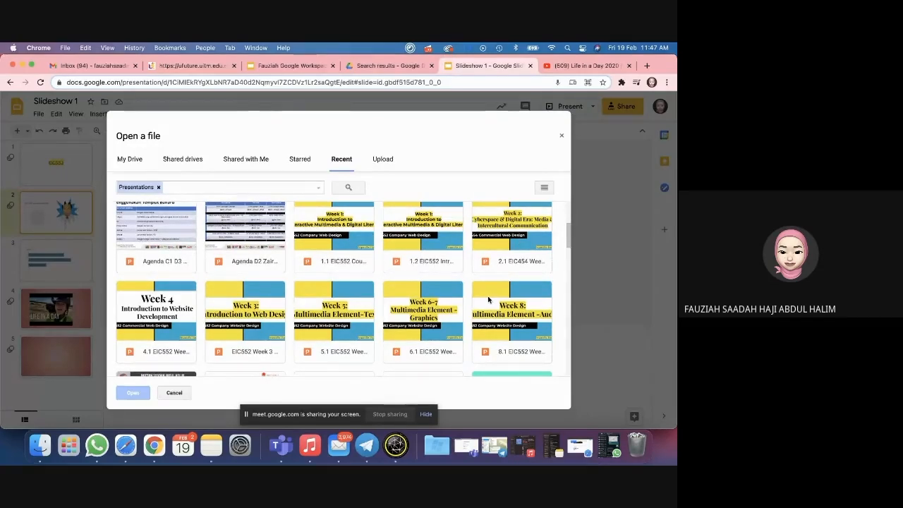
double_click(532, 345)
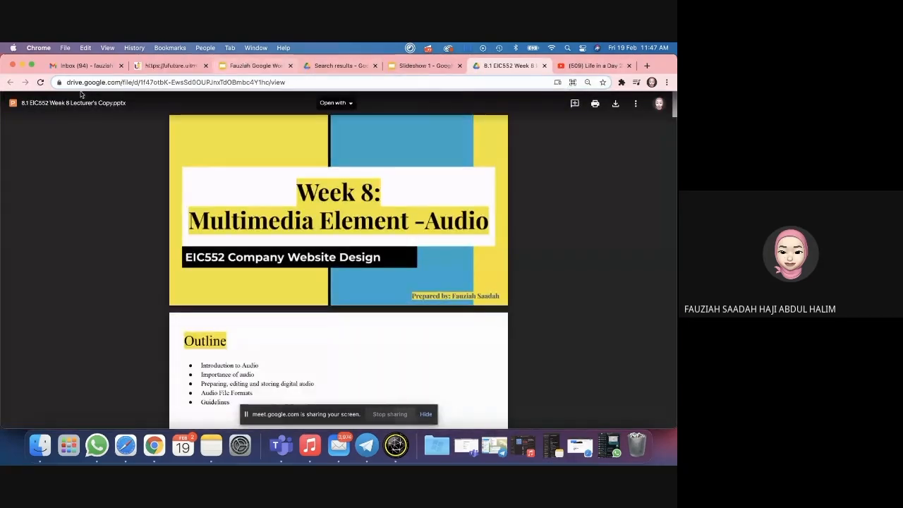
click(544, 66)
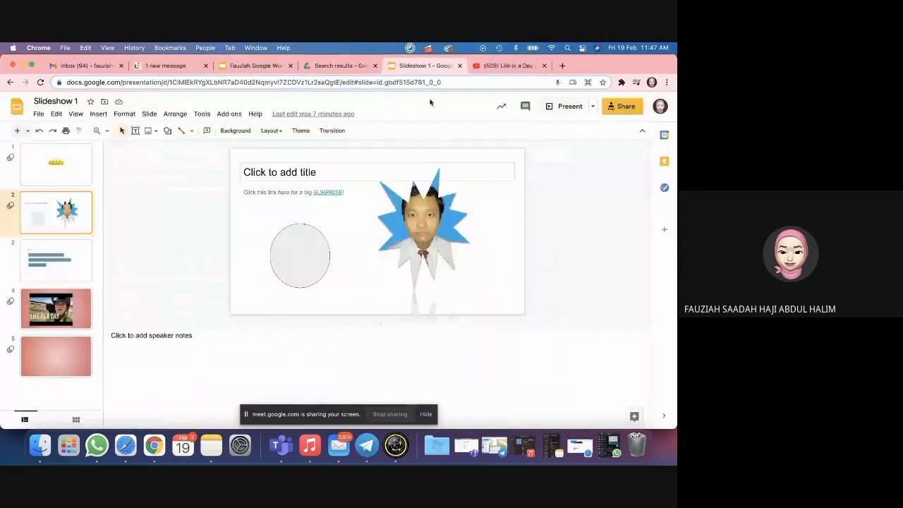
Step: Open the 9.1 Week 9 animation lecture via File > Open, close it, and open a new tab
click(38, 114)
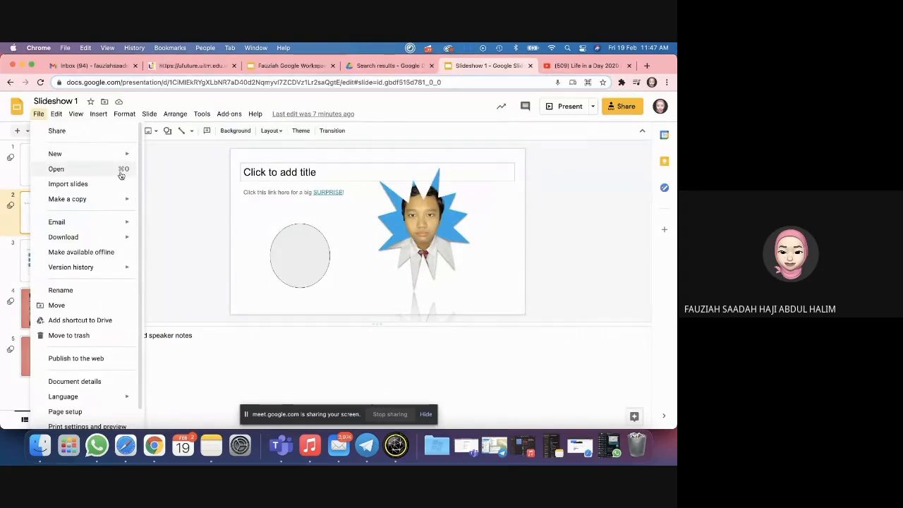
click(118, 179)
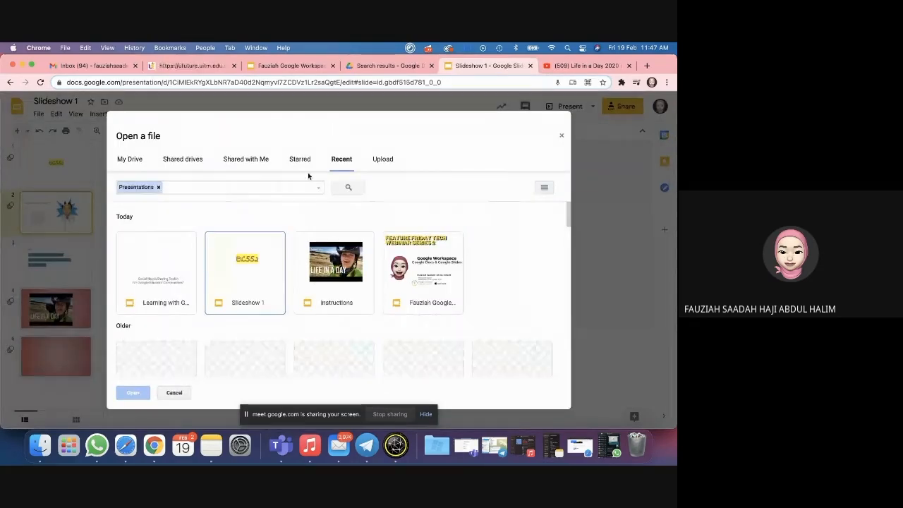
scroll(330, 280, down, 1)
scroll(330, 279, down, 2)
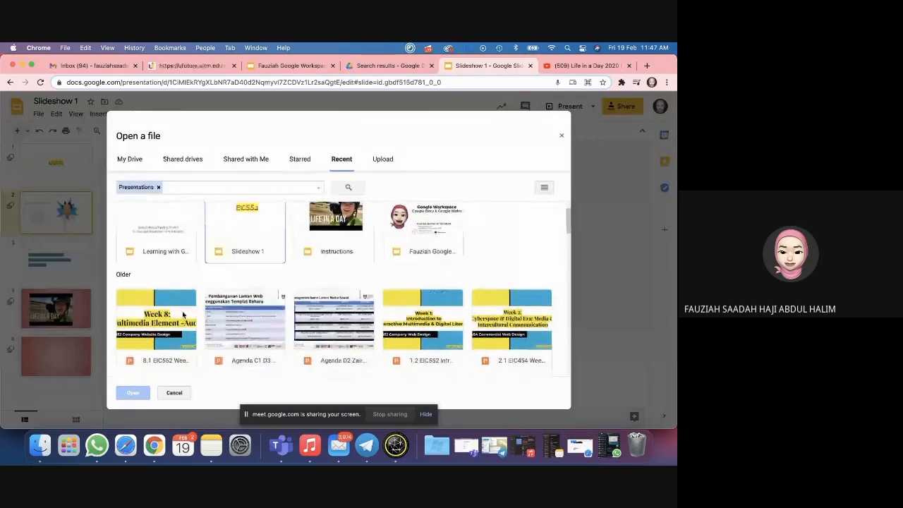
scroll(402, 322, down, 10)
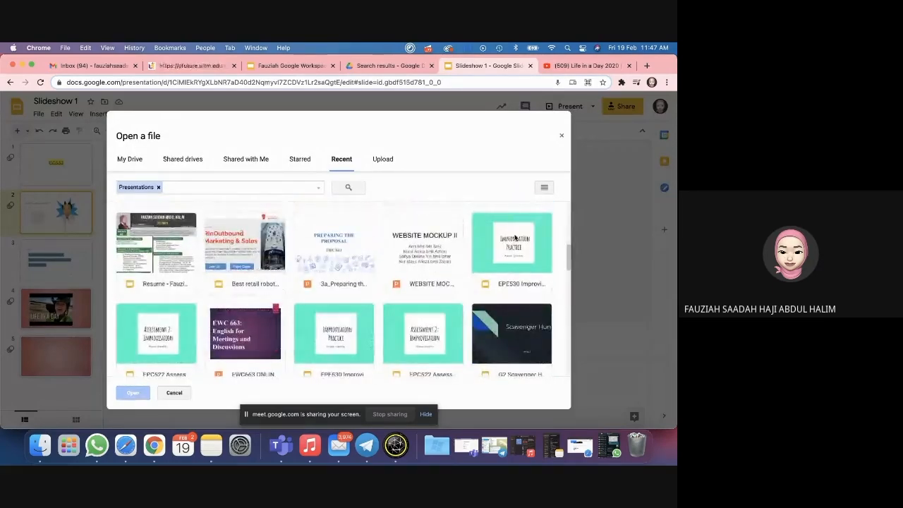
scroll(515, 238, down, 5)
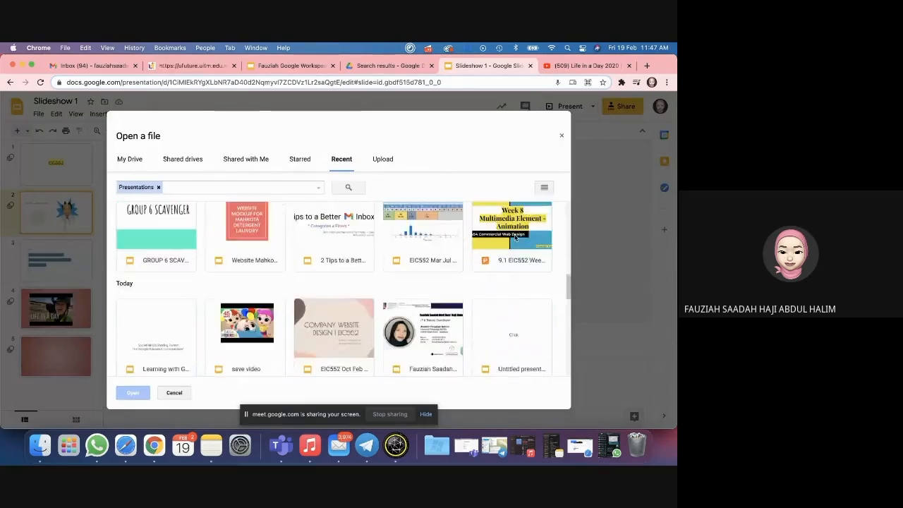
double_click(515, 237)
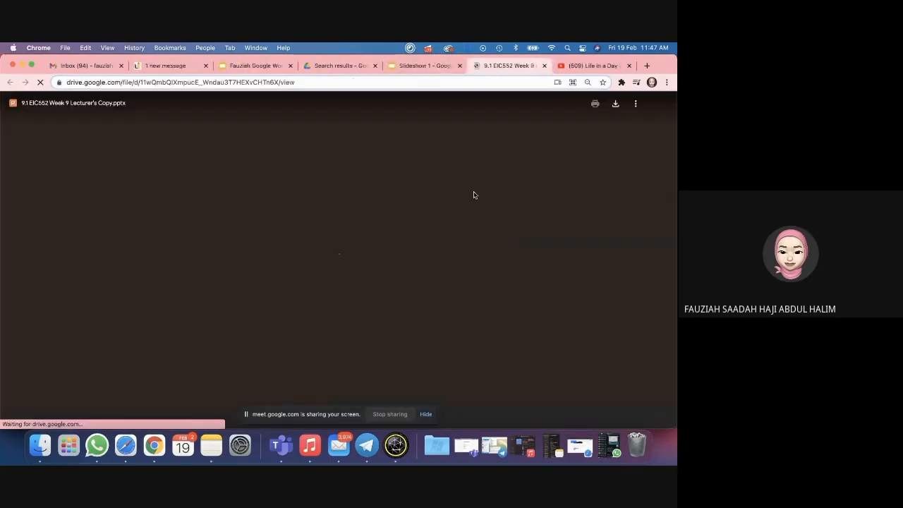
click(544, 66)
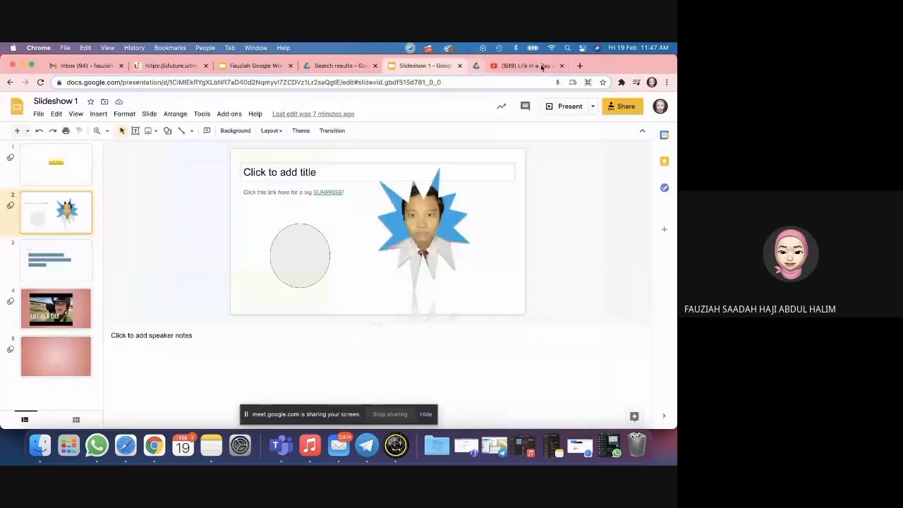
click(39, 114)
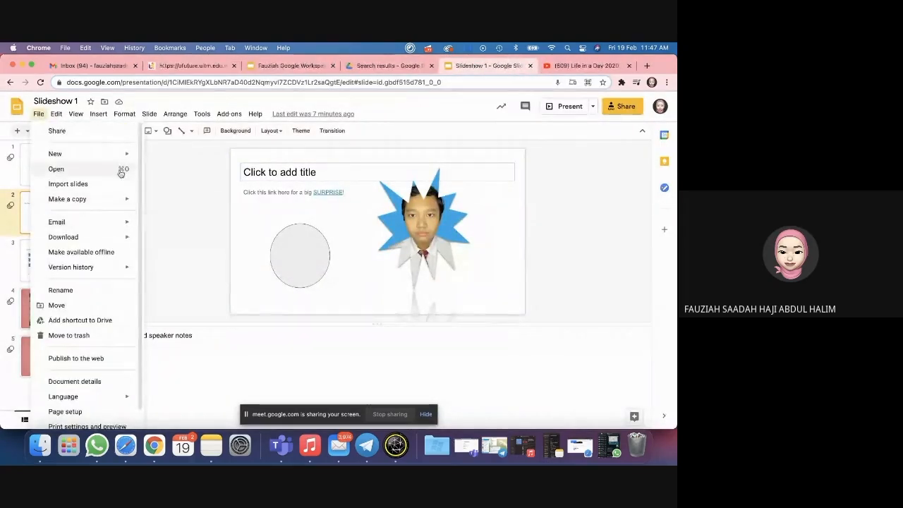
click(646, 66)
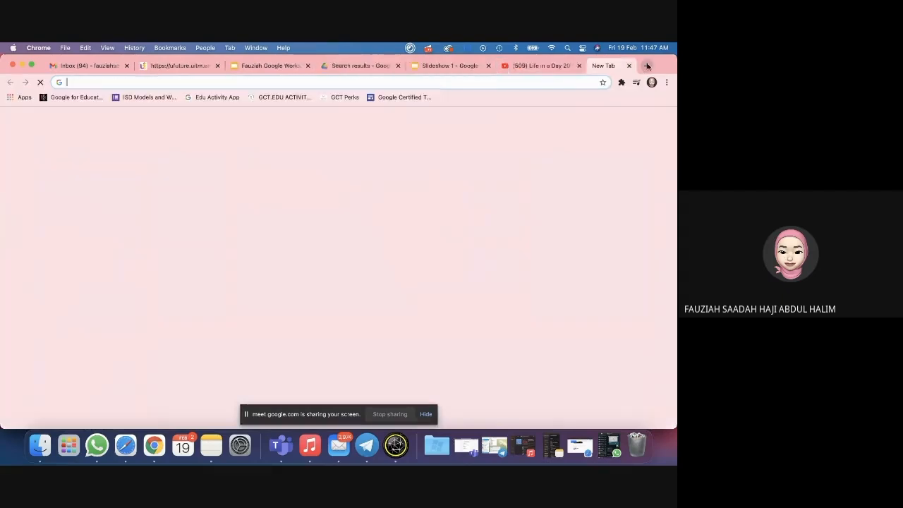
Step: Open EPC522 Assessment 2: Improvisation from Slides' recent list, then begin a new i-Discuss post
click(639, 121)
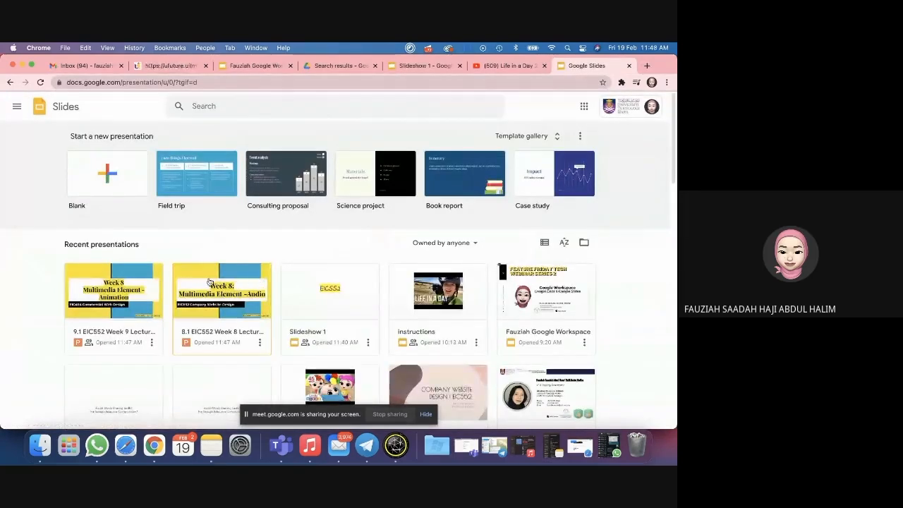
scroll(201, 312, down, 1)
scroll(200, 312, down, 2)
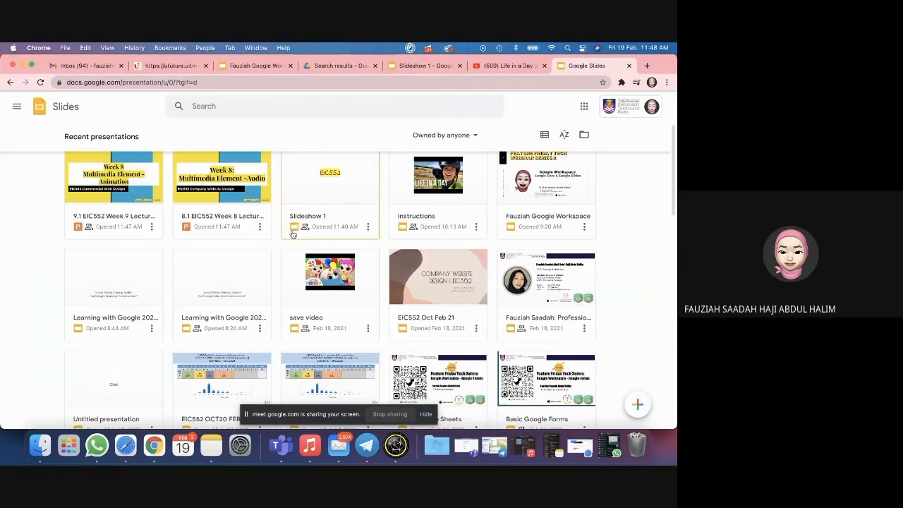
scroll(292, 234, down, 3)
scroll(293, 234, down, 9)
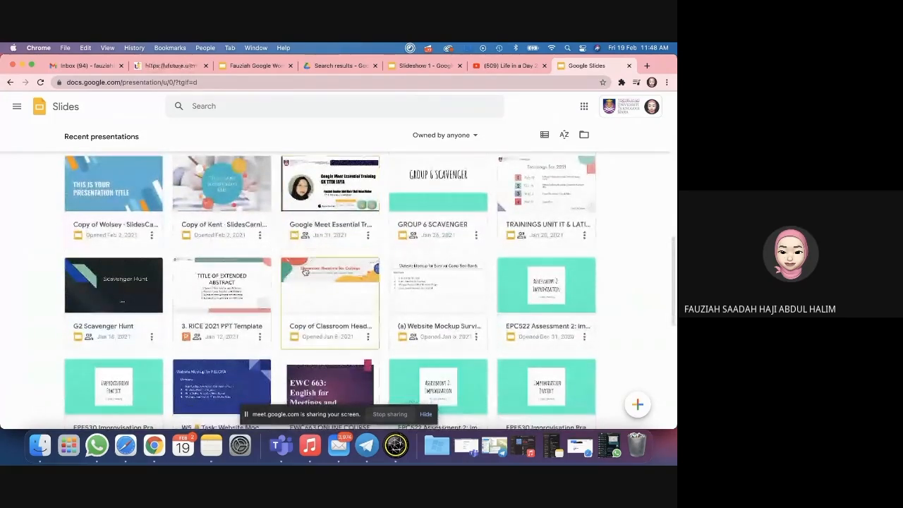
scroll(293, 234, down, 3)
scroll(304, 271, down, 1)
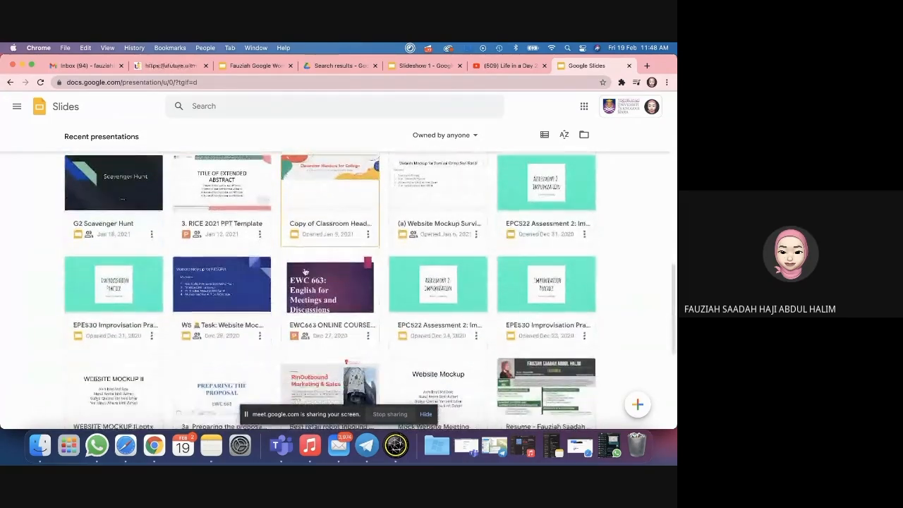
click(535, 198)
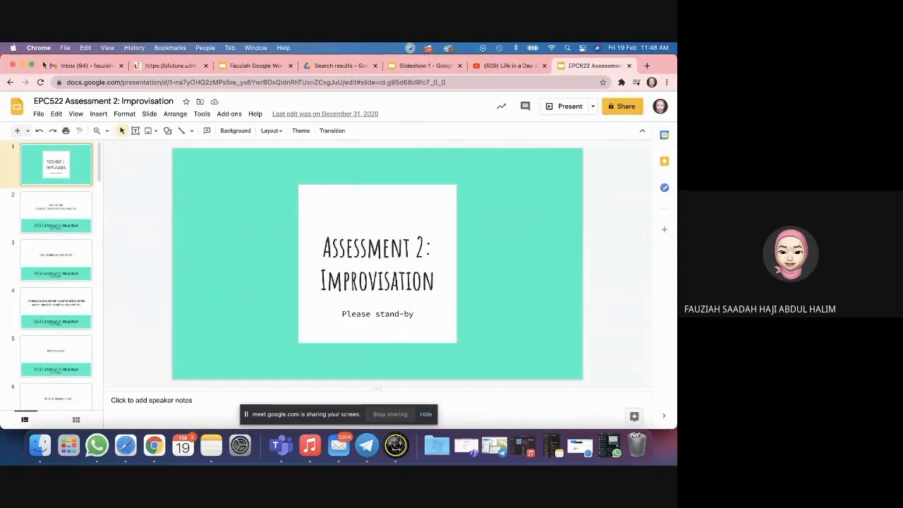
click(172, 68)
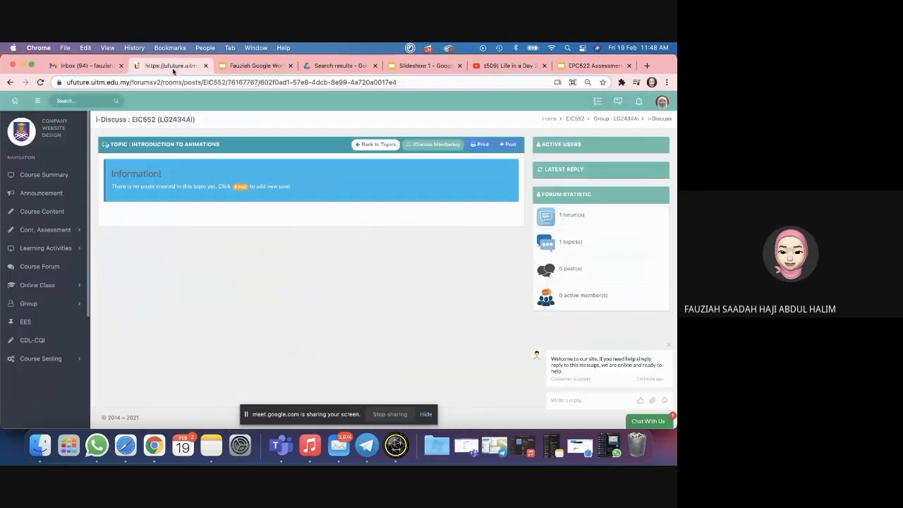
click(509, 144)
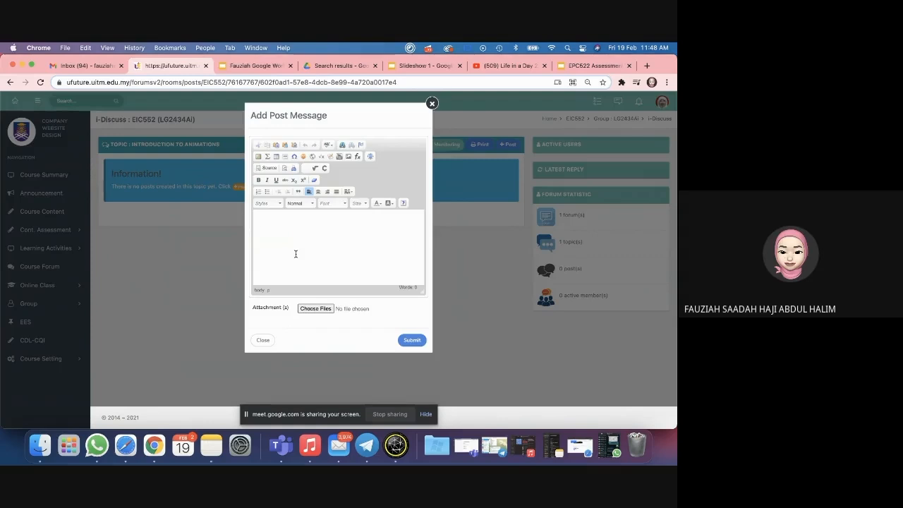
Step: Back in the EPC522 deck, check the Share dialog, then open the File menu
click(572, 66)
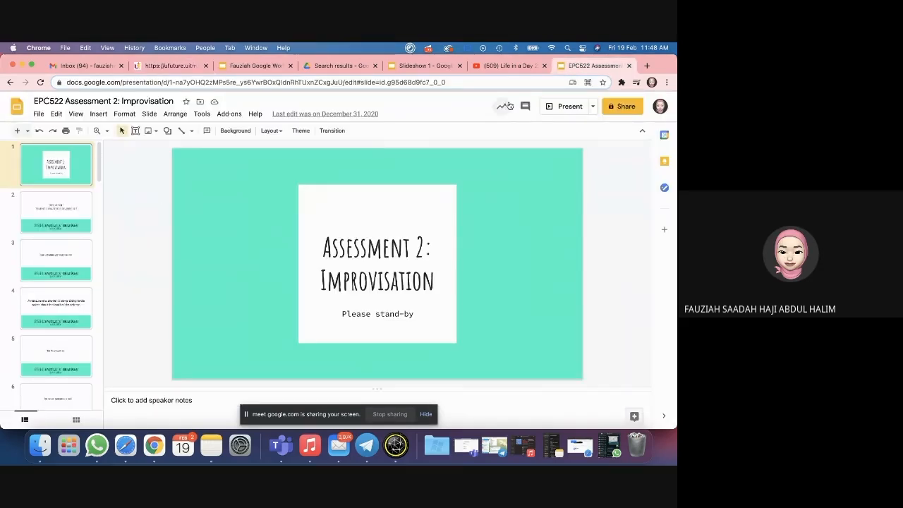
click(623, 106)
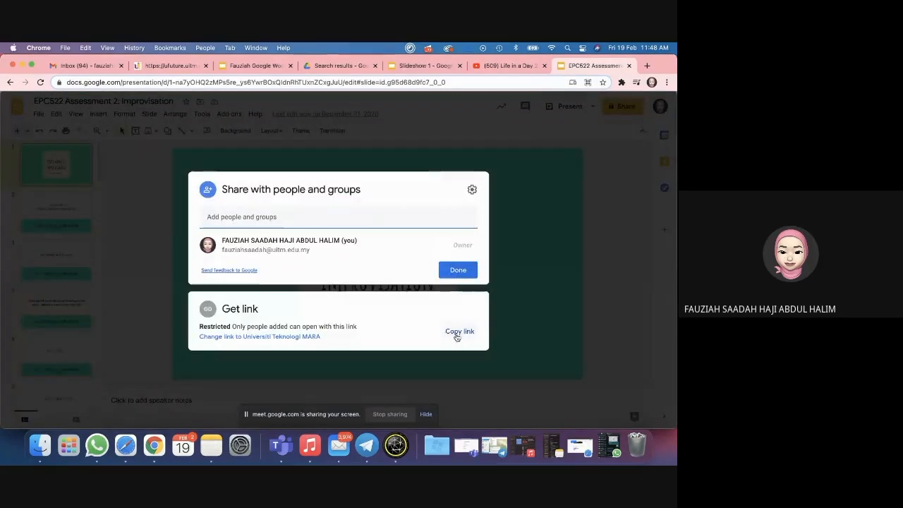
click(526, 185)
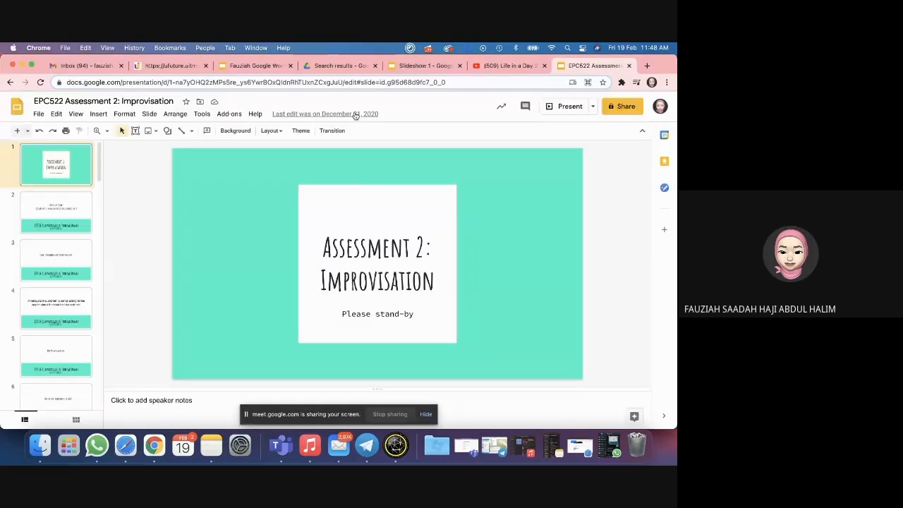
click(39, 114)
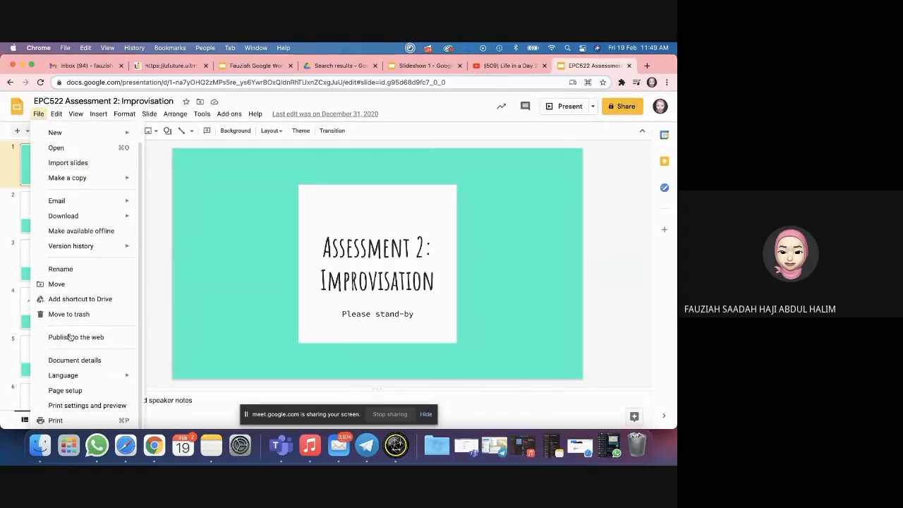
Step: In Publish to the web, choose the Embed tab with Medium (960x569) size
click(70, 337)
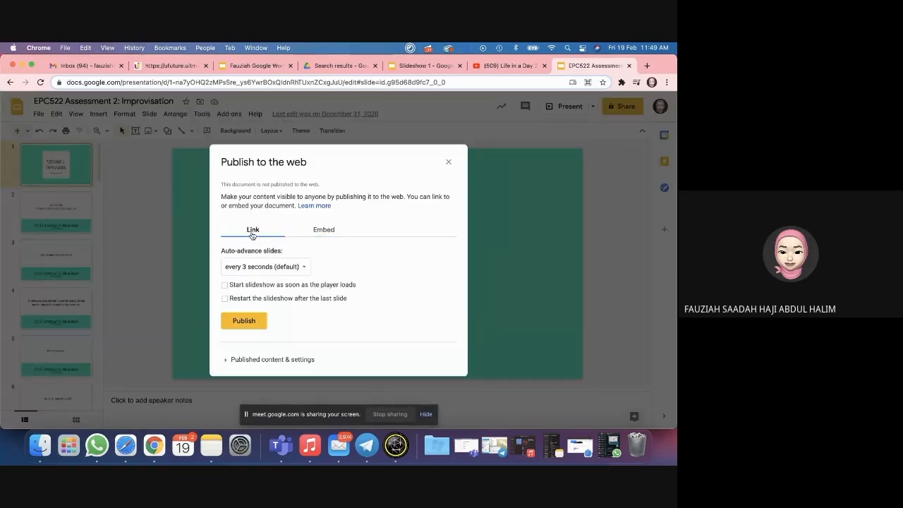
click(317, 232)
click(252, 231)
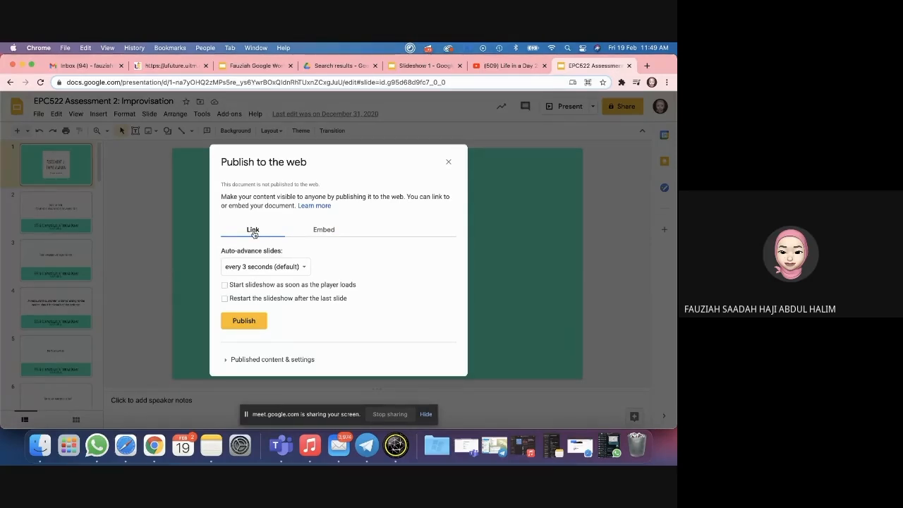
click(324, 233)
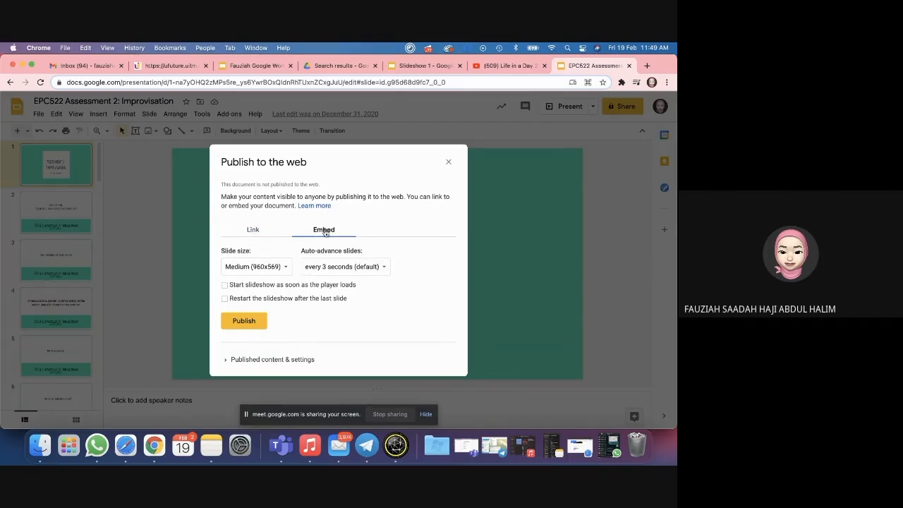
click(286, 275)
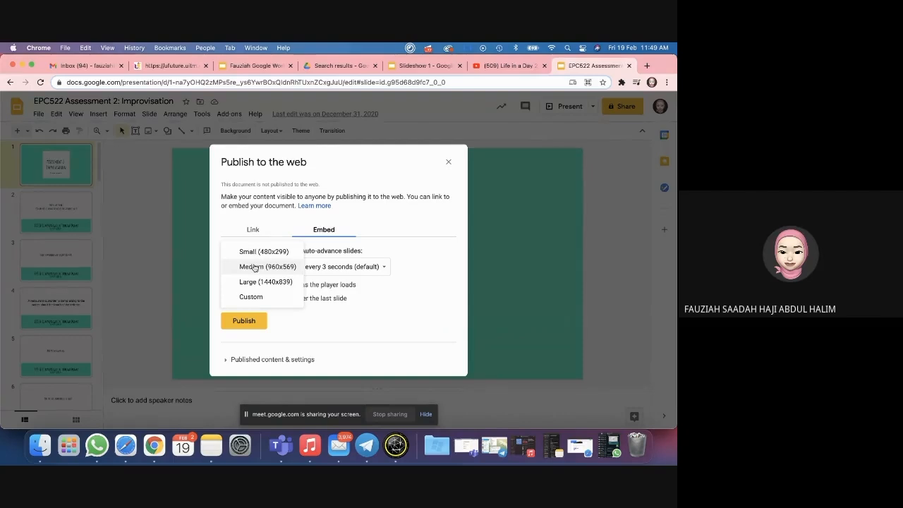
click(261, 269)
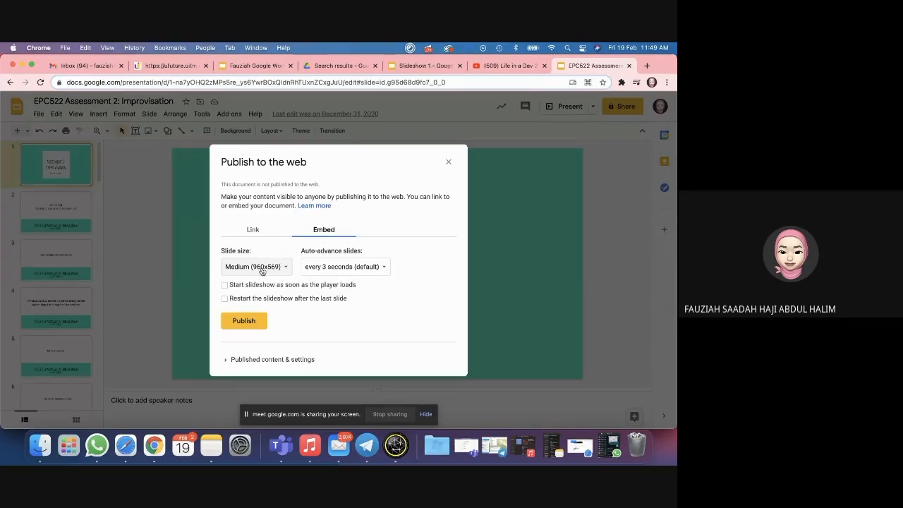
click(261, 271)
click(284, 266)
Step: Set auto-advance to every 2 seconds, enable autostart and looping, and publish
click(328, 271)
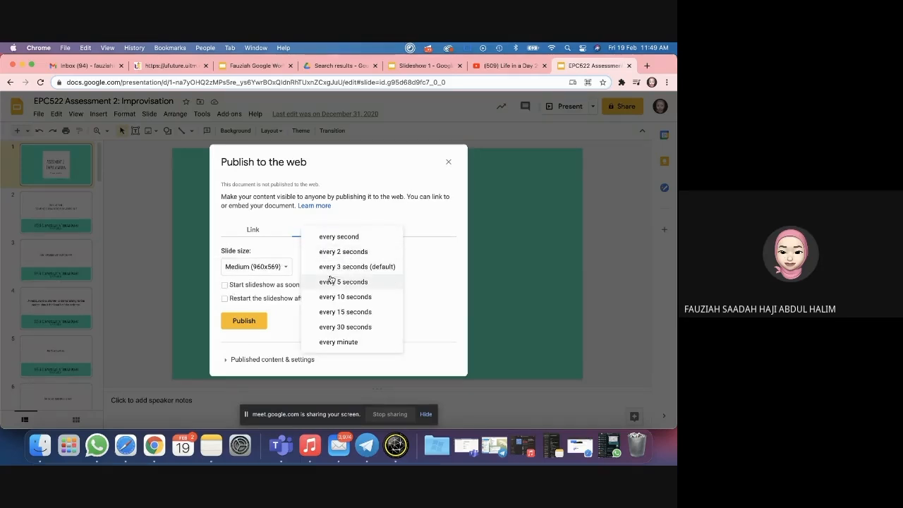
click(337, 267)
click(335, 265)
click(336, 252)
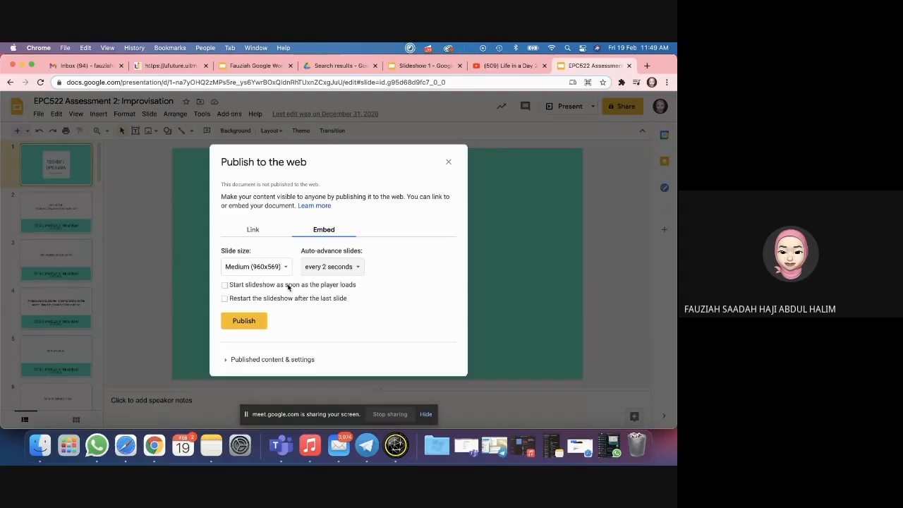
click(223, 285)
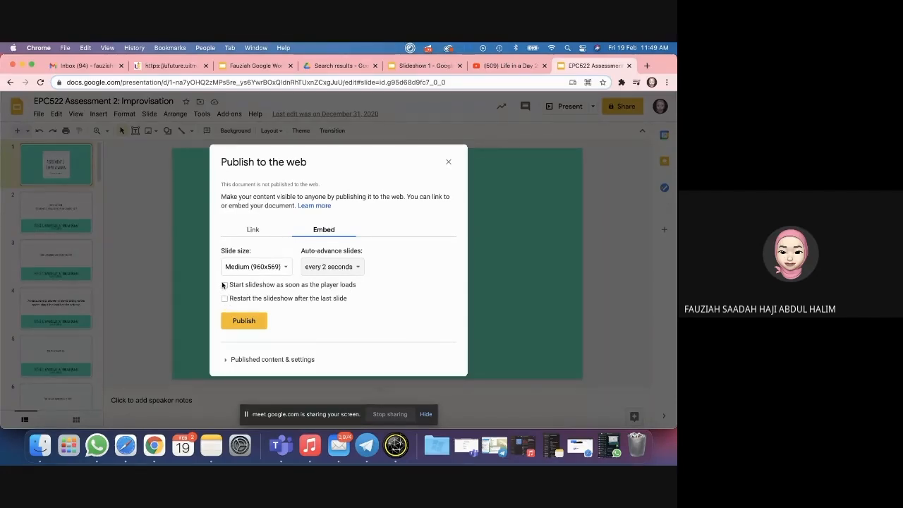
click(224, 299)
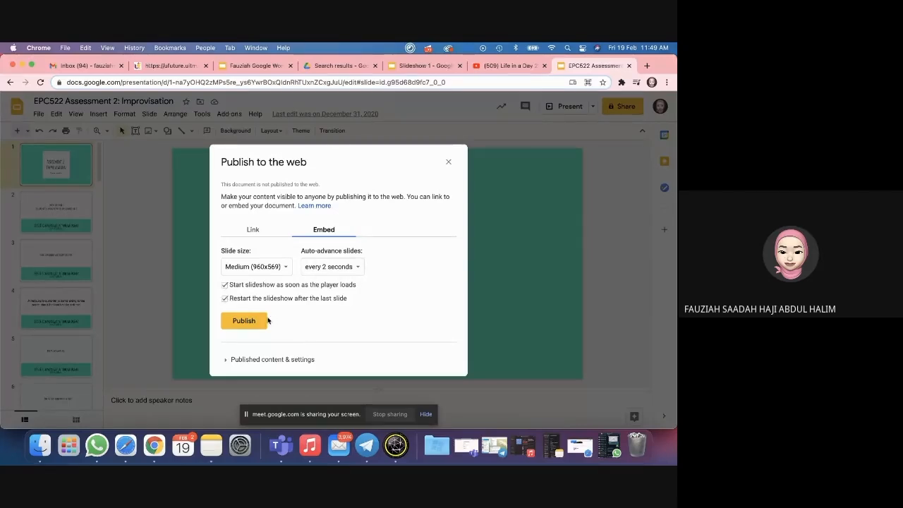
click(245, 322)
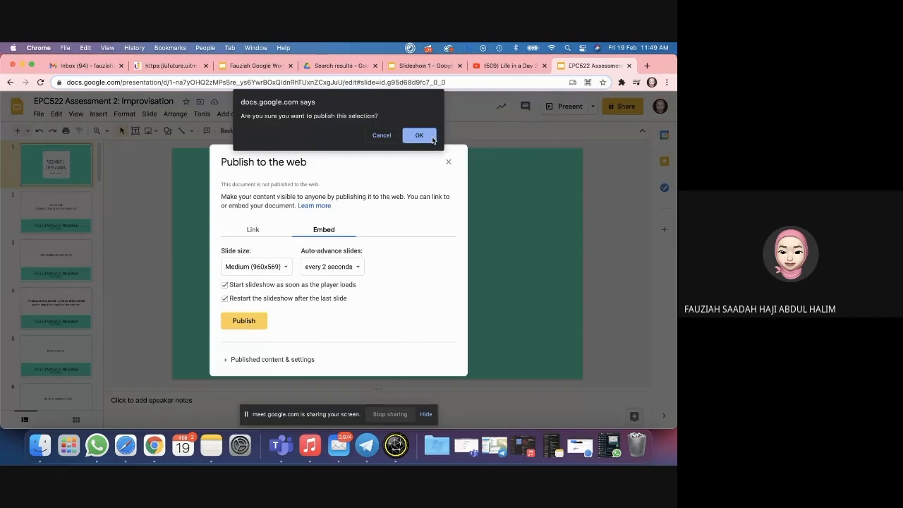
click(432, 137)
Step: Select the generated iframe embed code and return to the forum post
click(300, 299)
click(253, 205)
click(262, 287)
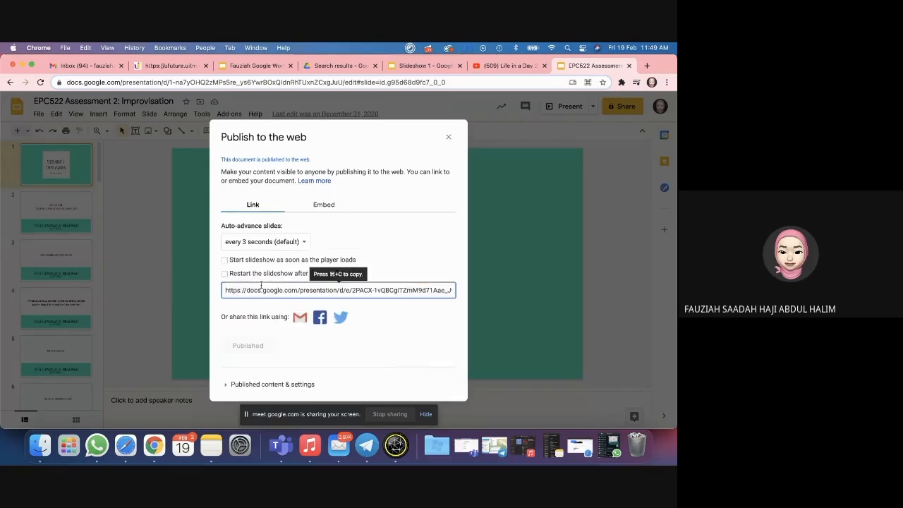
click(323, 206)
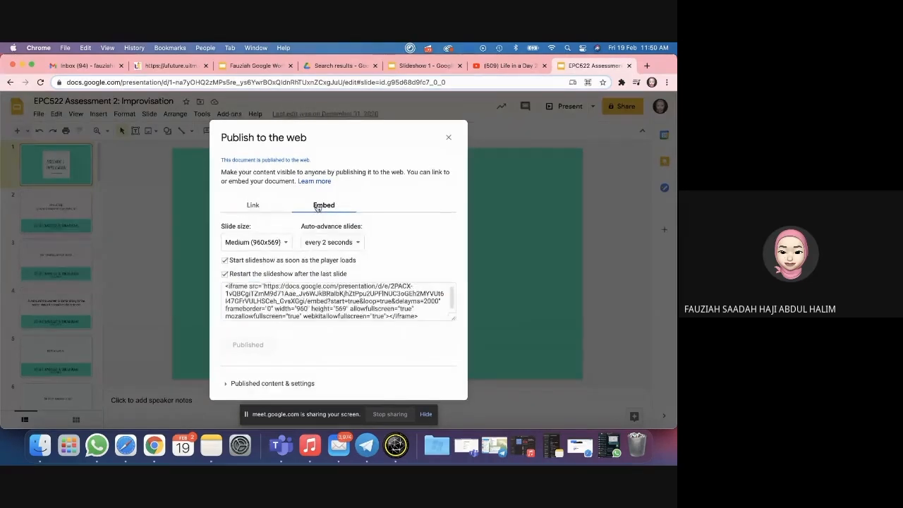
click(283, 293)
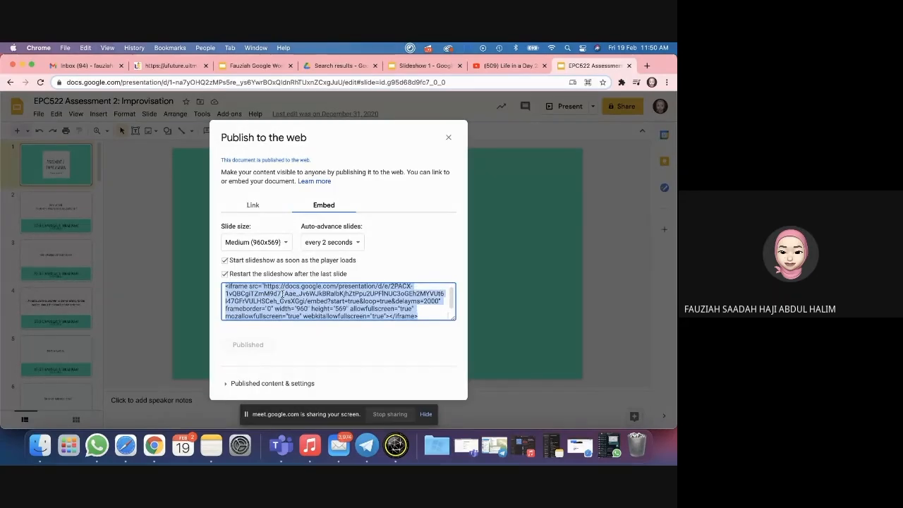
click(173, 65)
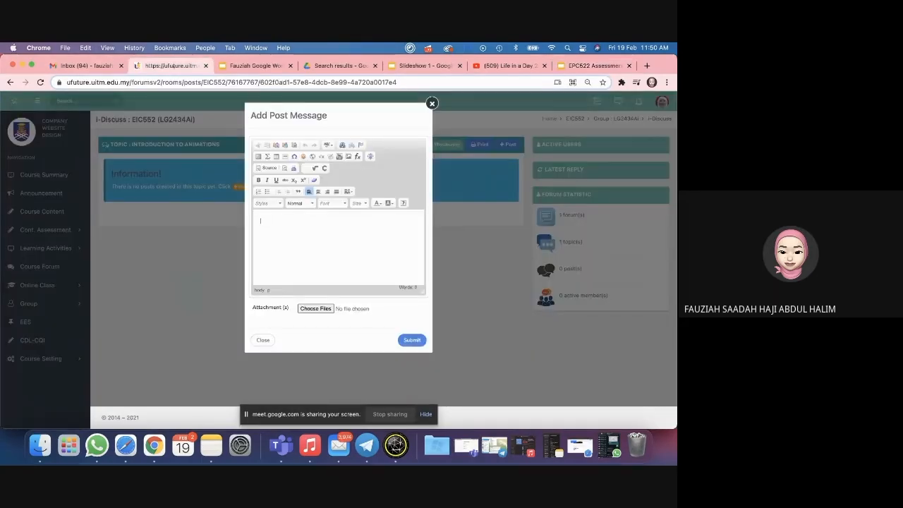
Step: Post a new message with the slideshow iframe pasted in Source mode
click(289, 227)
click(431, 103)
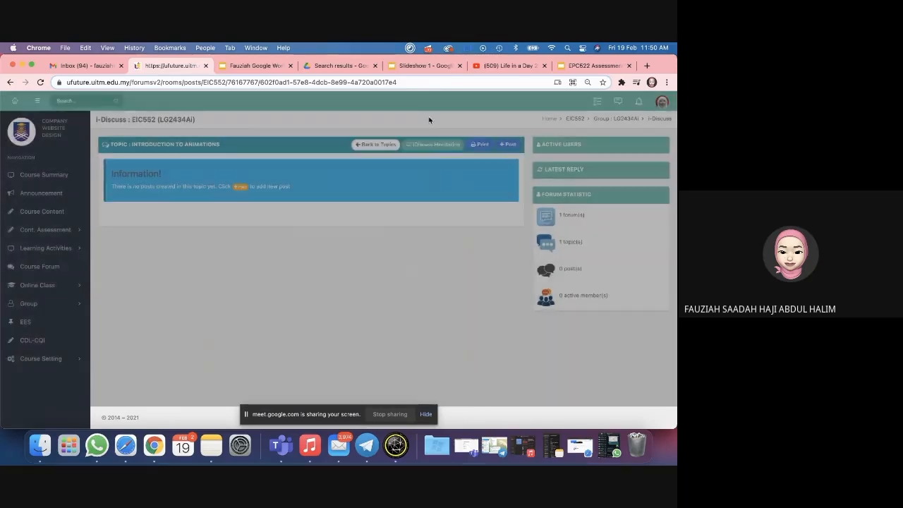
click(515, 147)
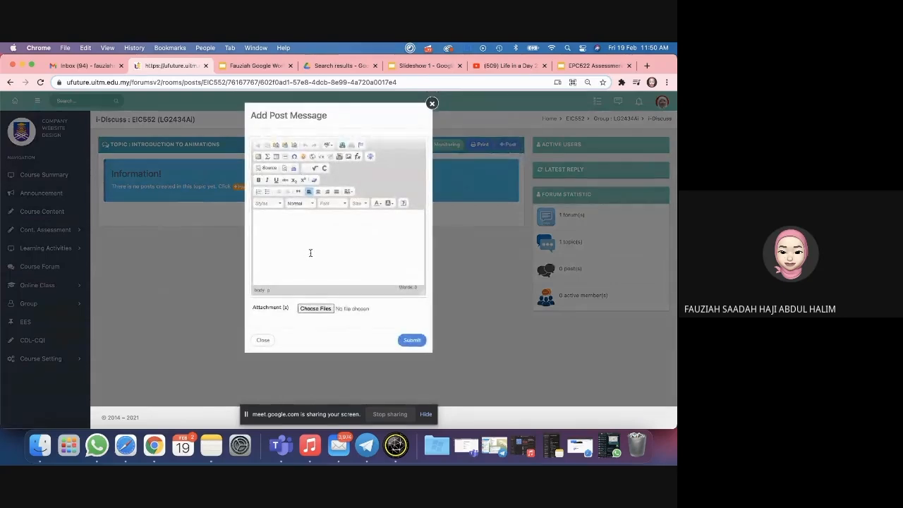
click(268, 169)
key(super+v)
click(407, 341)
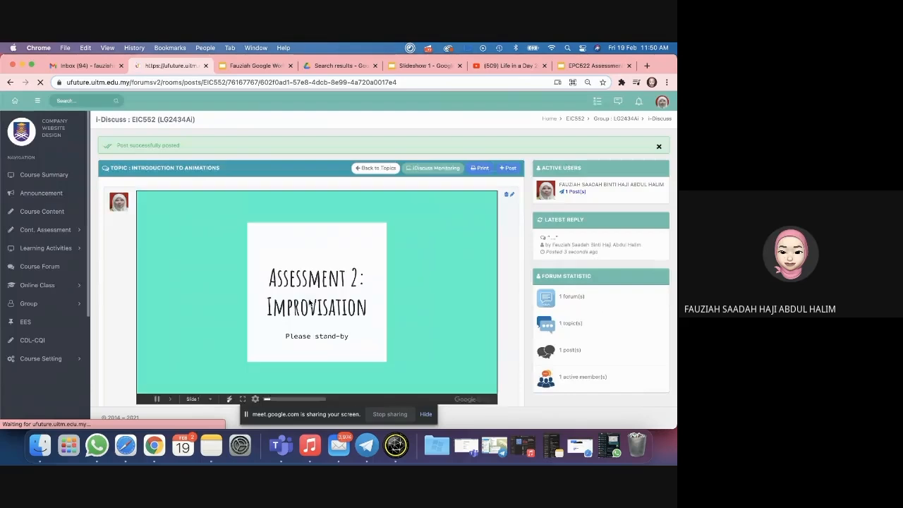
Step: Review the embedded slideshow post, then show the deck's published link in Slides
scroll(309, 301, down, 2)
scroll(309, 302, up, 2)
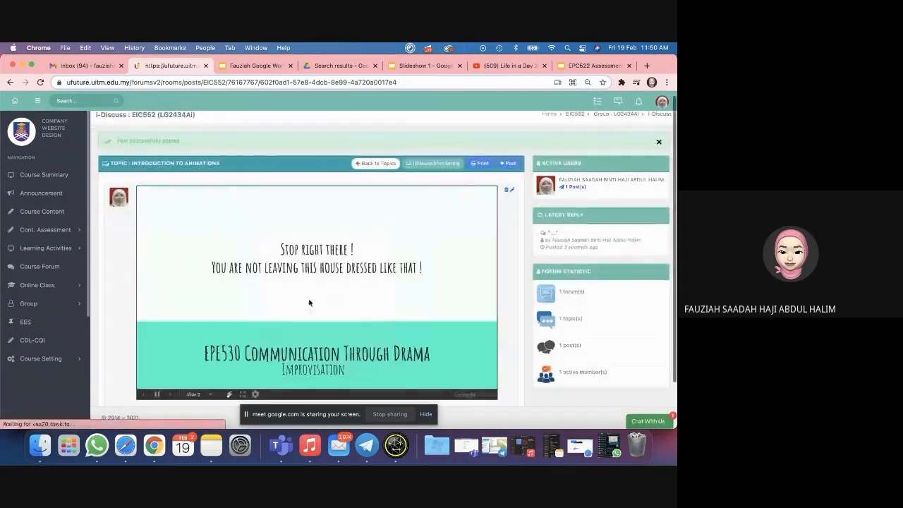
scroll(309, 302, down, 1)
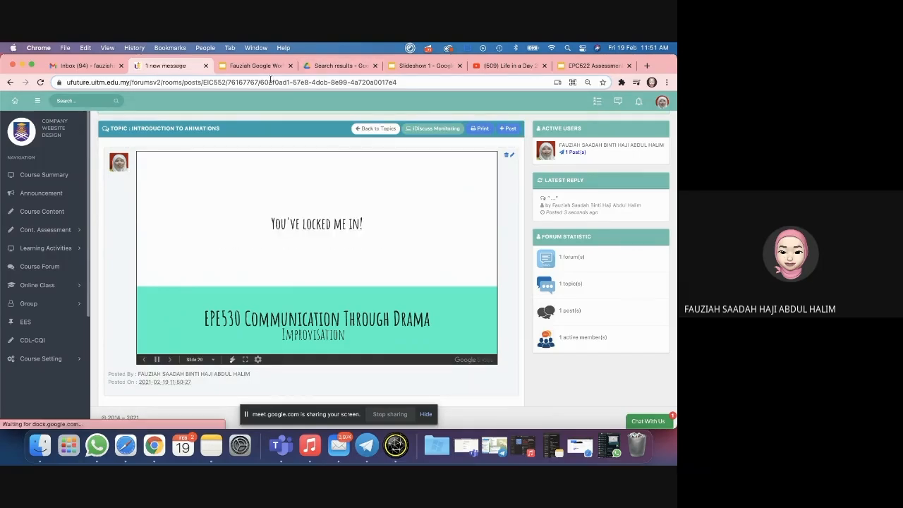
click(575, 66)
click(253, 206)
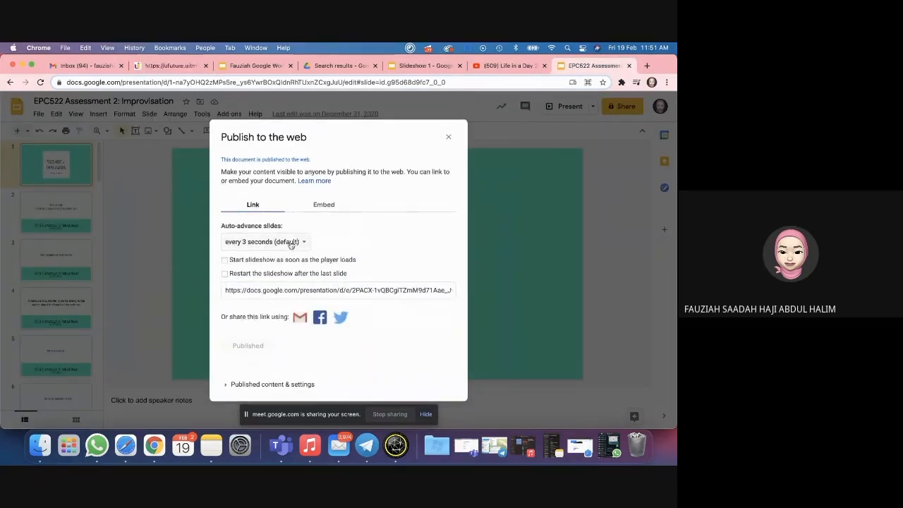
Step: Load the copied published link in an incognito window, then close it and the Publish dialog
click(272, 291)
key(super+c)
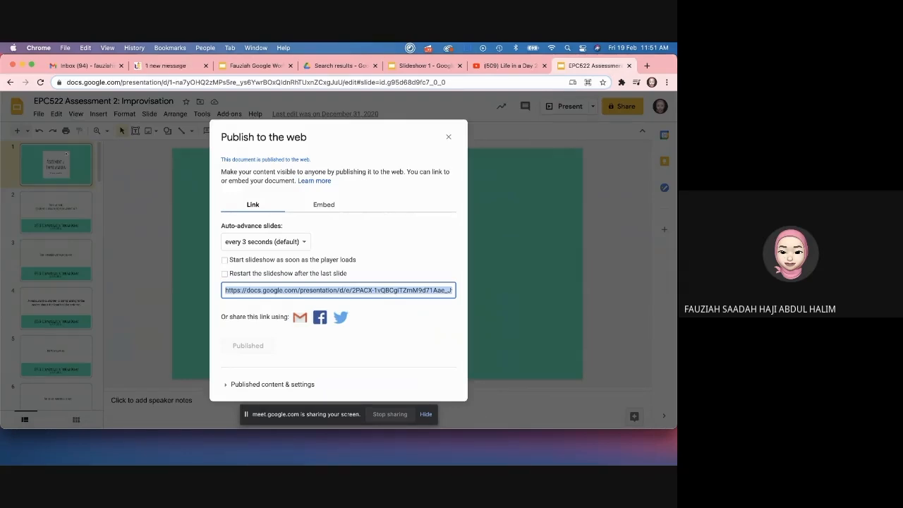
click(65, 47)
click(88, 83)
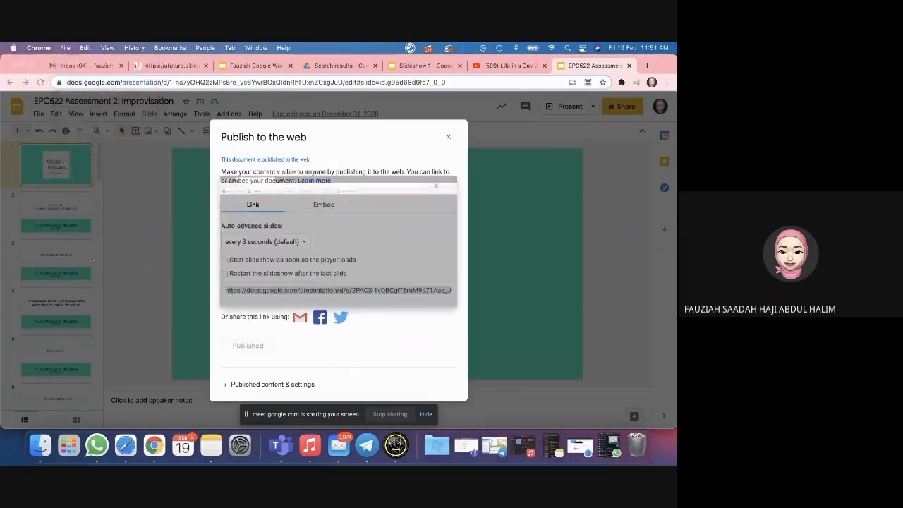
key(super+v)
key(Return)
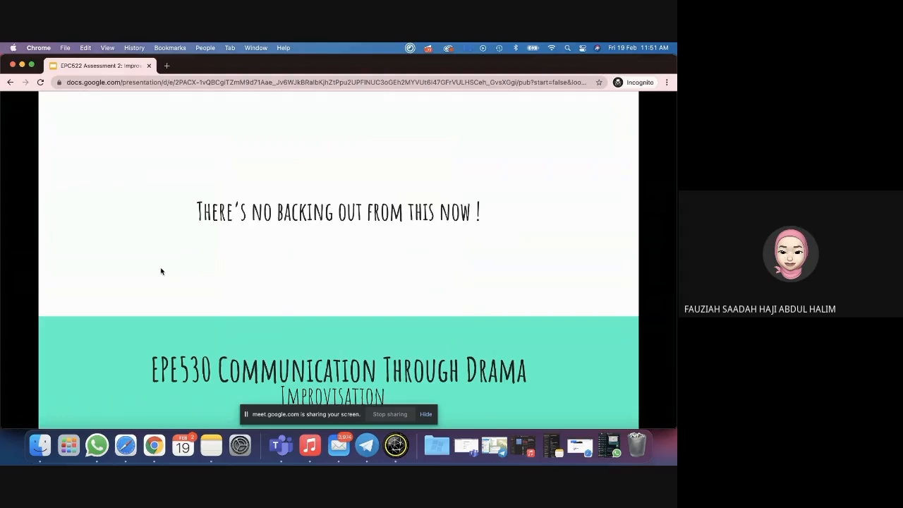
click(12, 64)
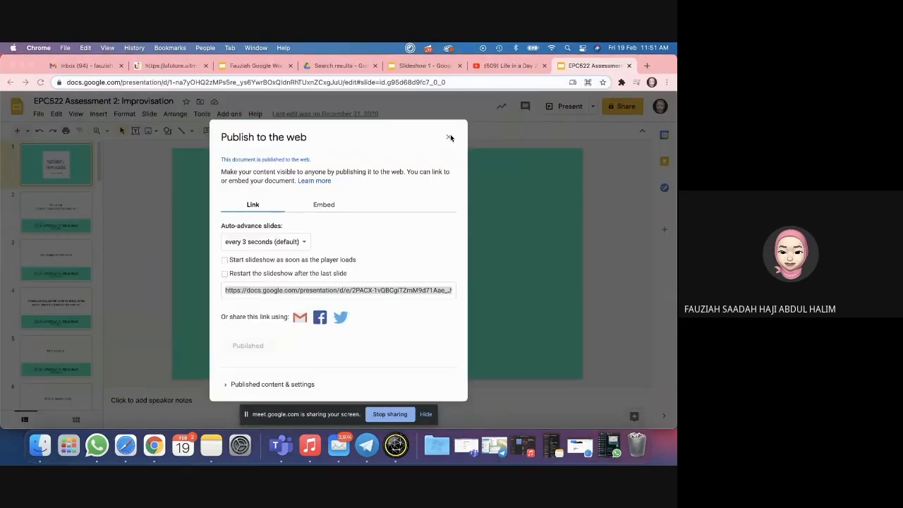
click(448, 139)
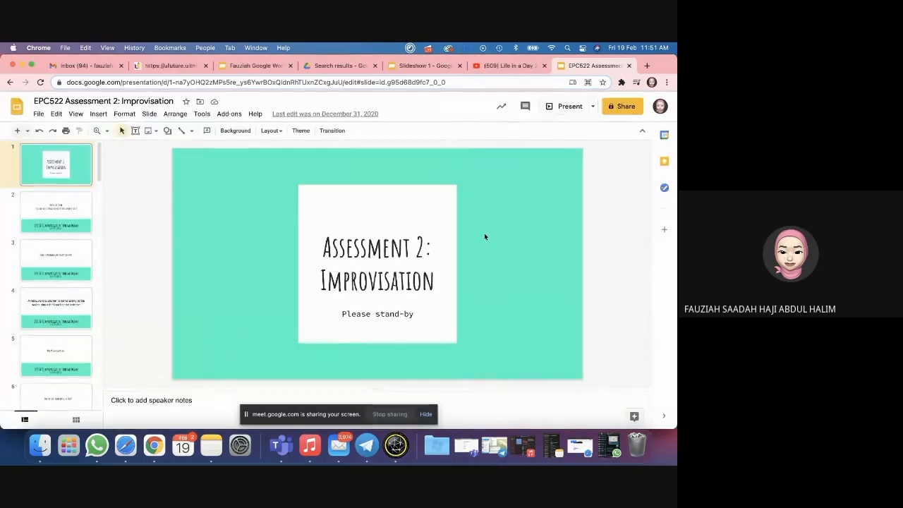
Step: Add a new sixth slide after slide 5 in Slideshow 1, then bring up the Google Workspace webinar
click(433, 62)
click(64, 171)
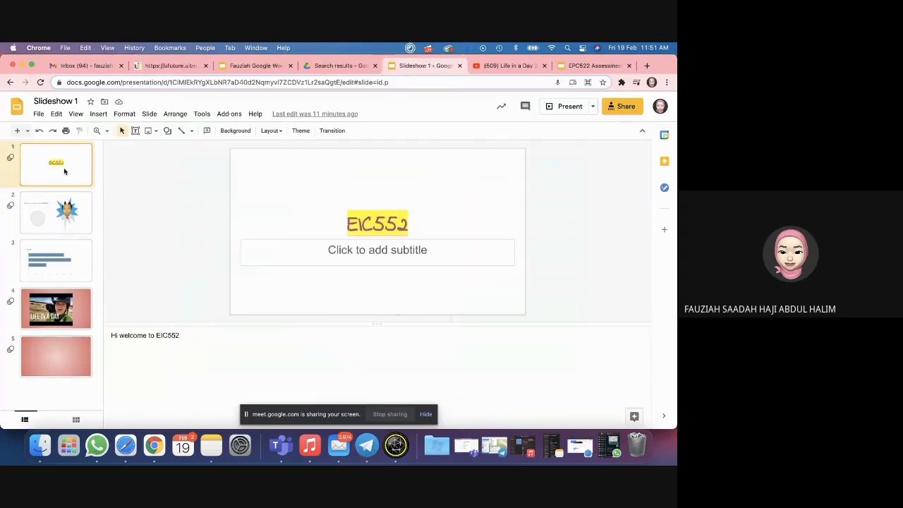
click(67, 222)
click(64, 351)
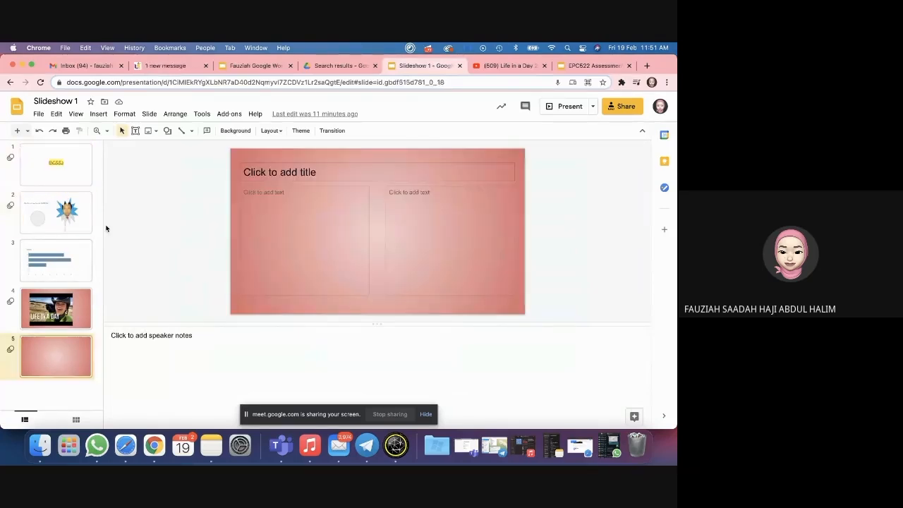
click(149, 114)
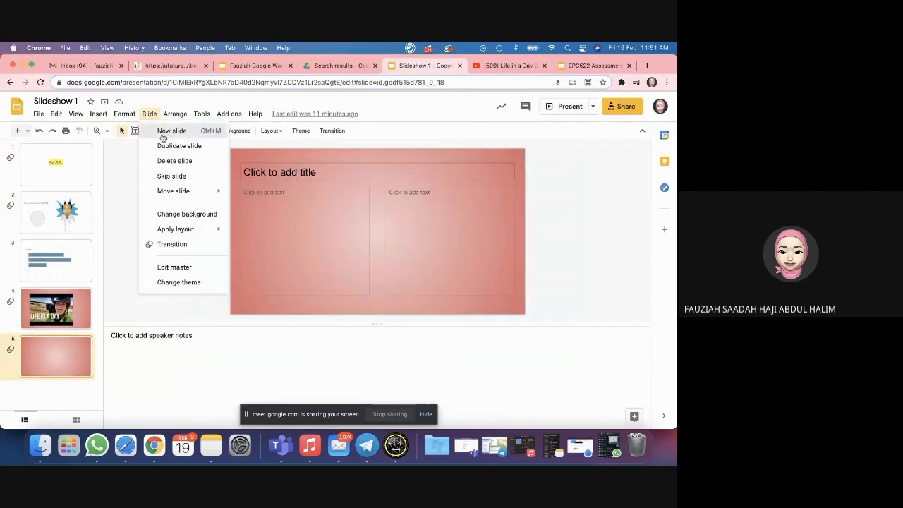
click(160, 133)
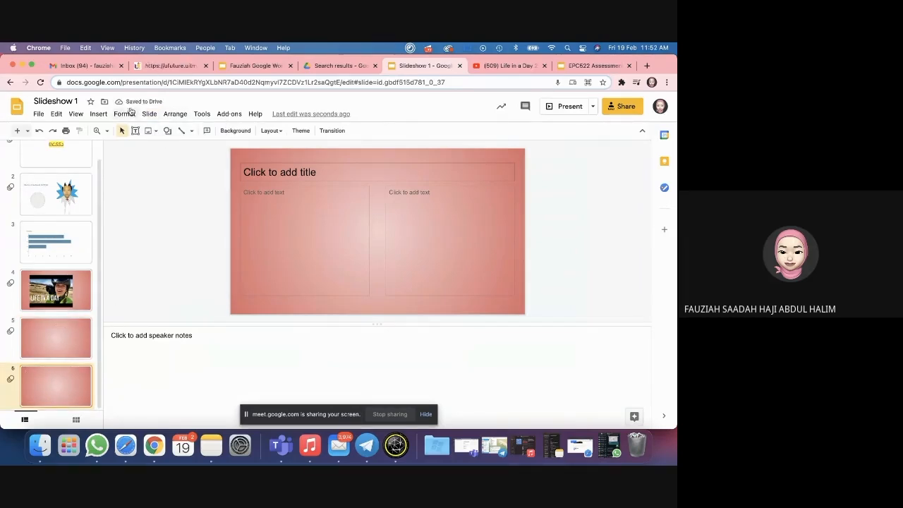
click(98, 113)
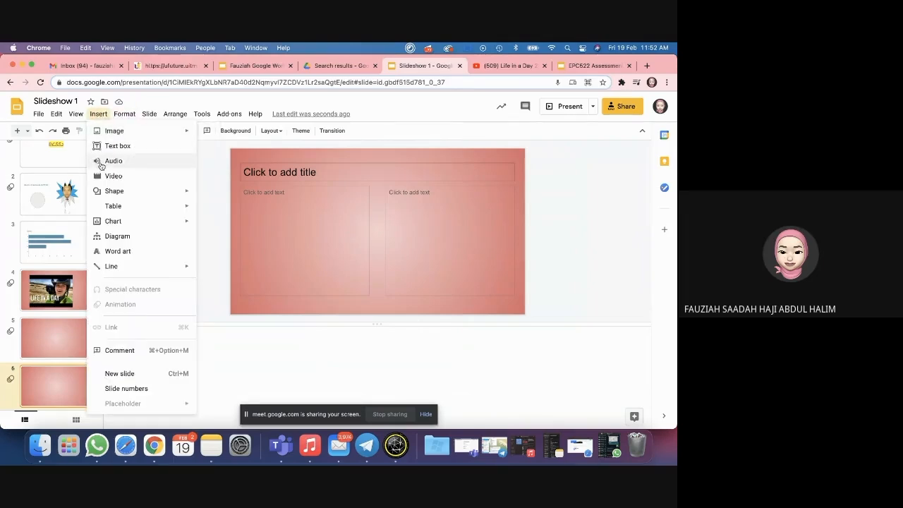
click(260, 67)
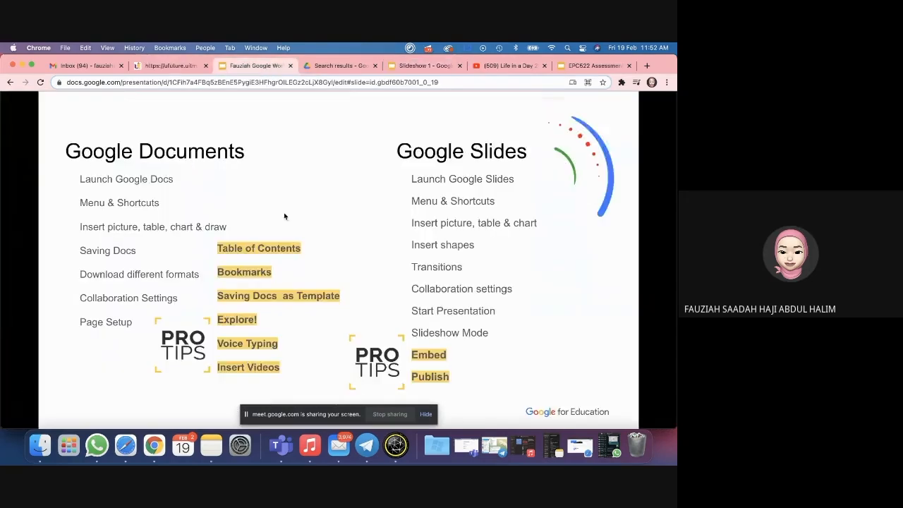
Step: On the webinar title slide, move the small video beside the avatar and shrink it slightly
click(65, 170)
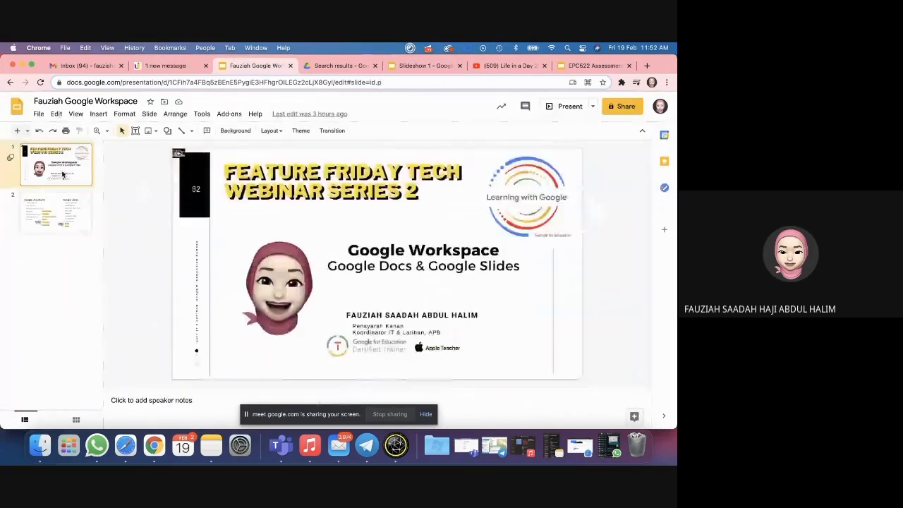
click(179, 155)
drag(203, 198, 281, 264)
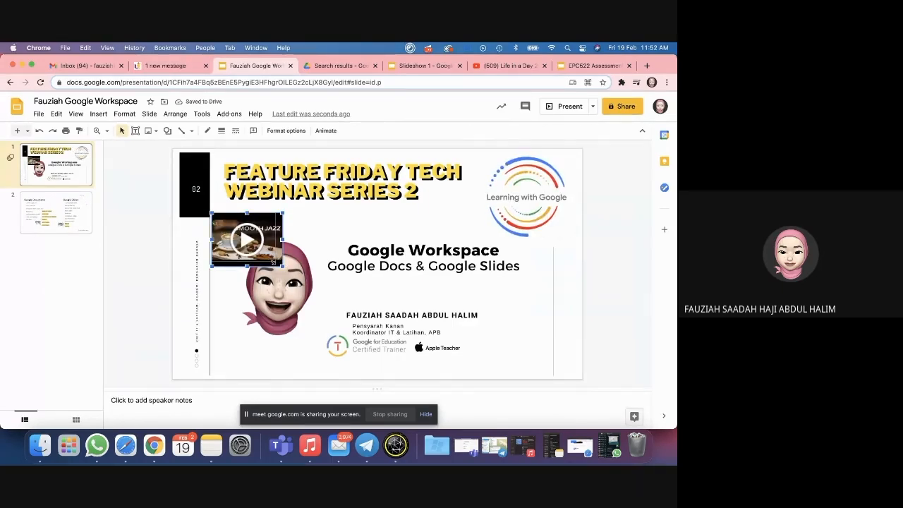
drag(273, 261, 267, 257)
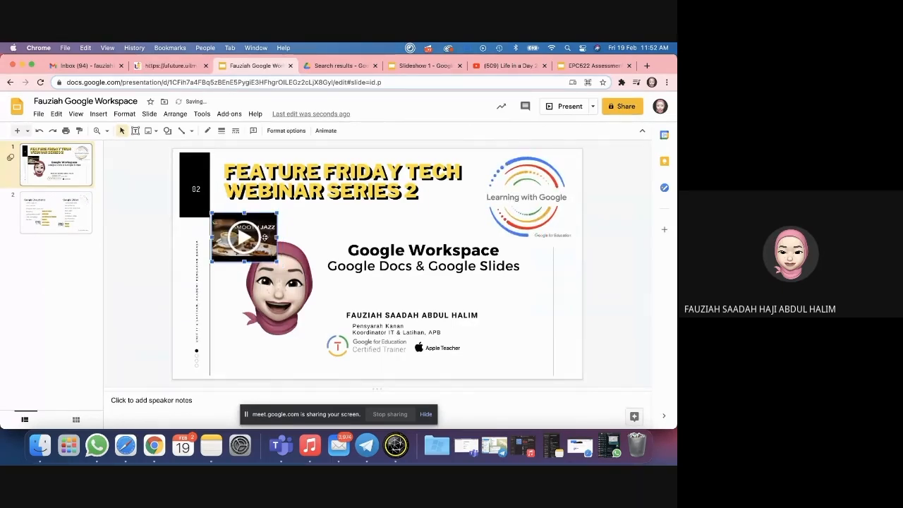
Step: Test the embedded Smooth Jazz video's channel link, YouTube link and full-screen playback
click(91, 114)
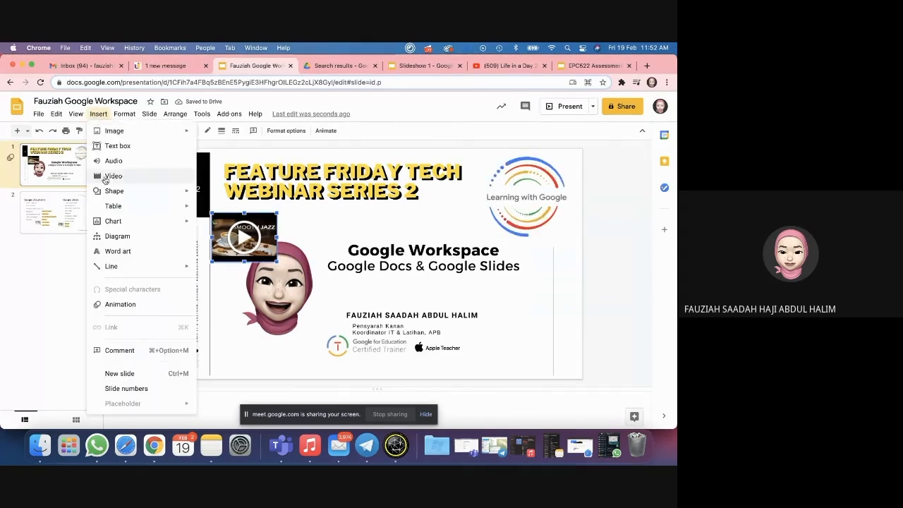
click(289, 232)
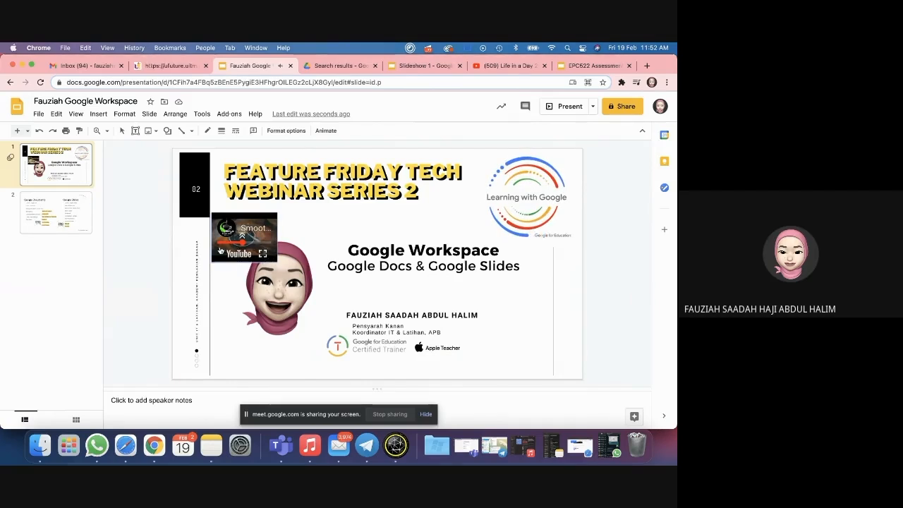
click(225, 227)
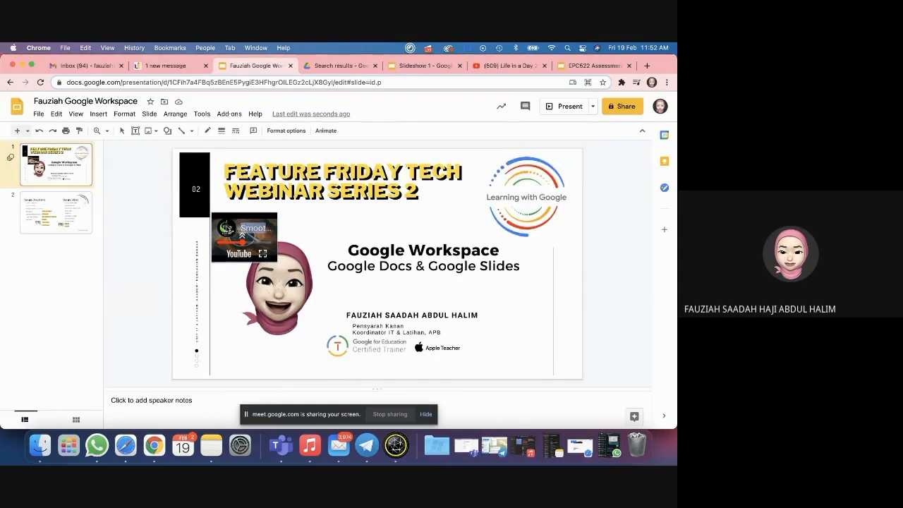
key(super+w)
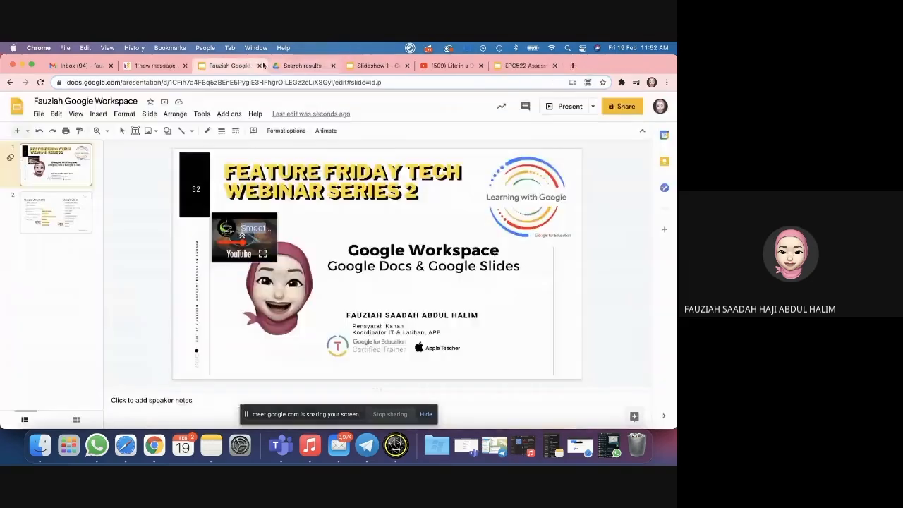
click(241, 249)
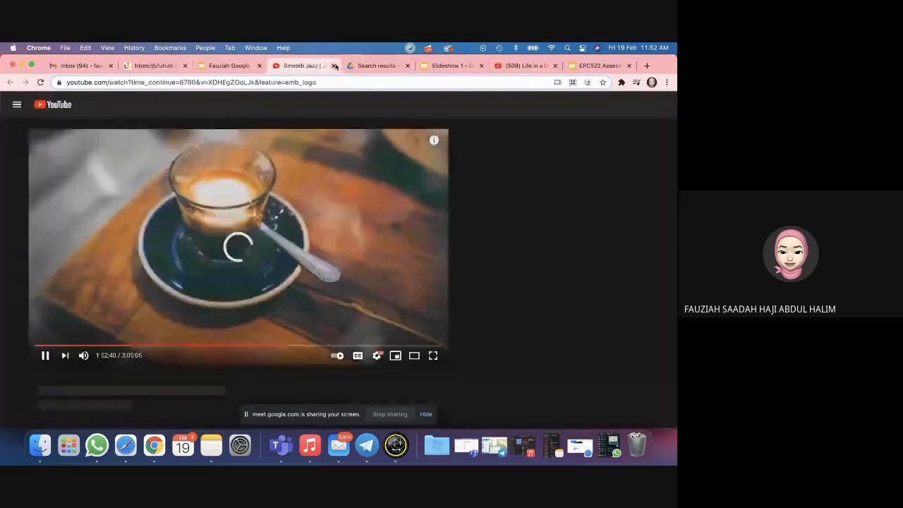
key(super+w)
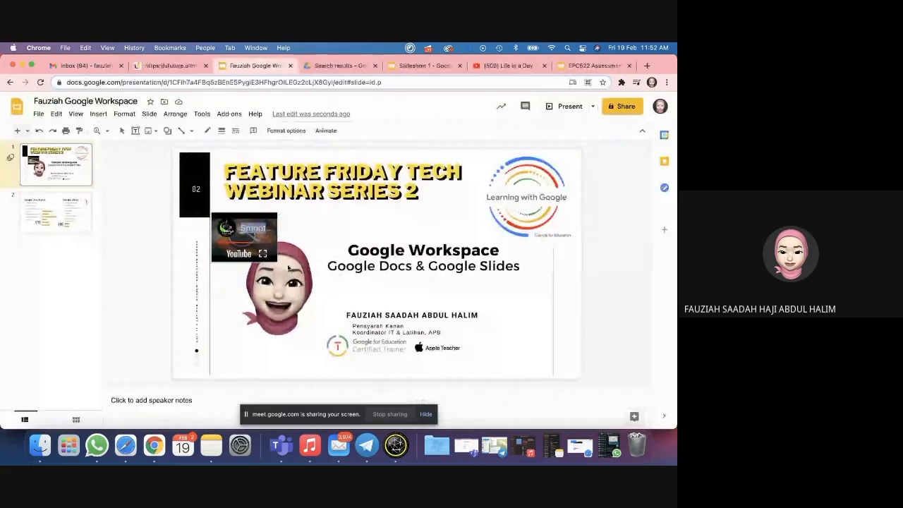
click(264, 254)
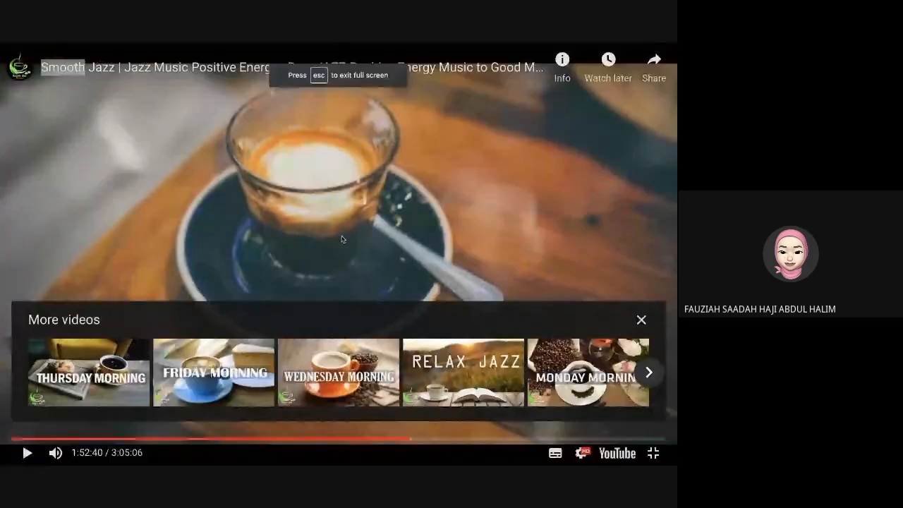
key(Escape)
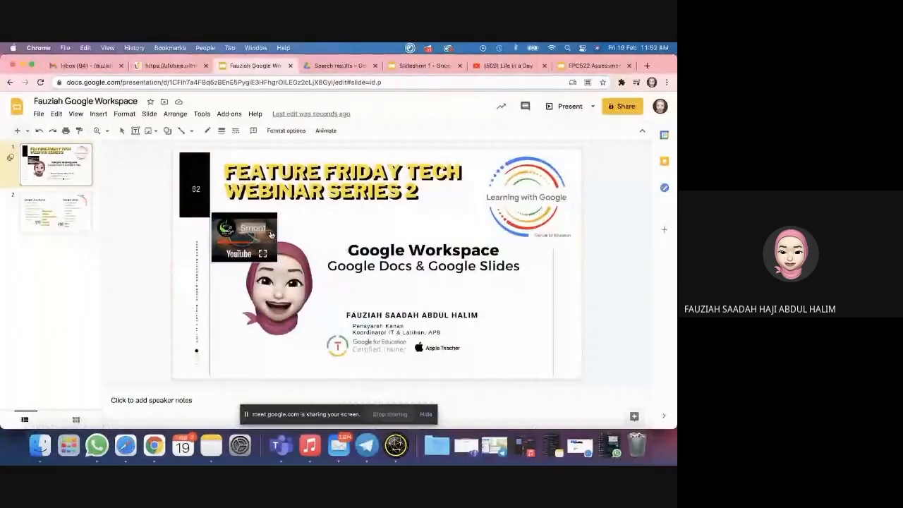
Step: Resize the background image to fill the slide, reposition the video, then open Slideshow 1's slide 4
right_click(271, 234)
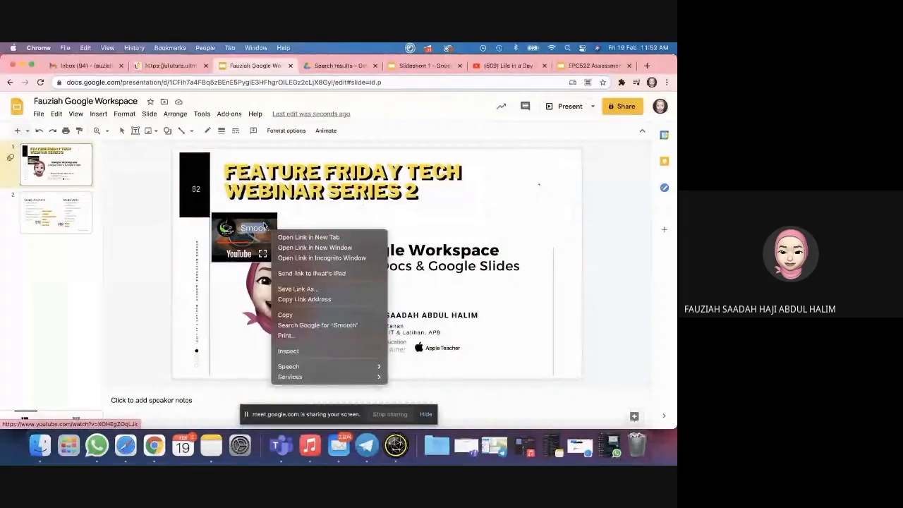
click(272, 218)
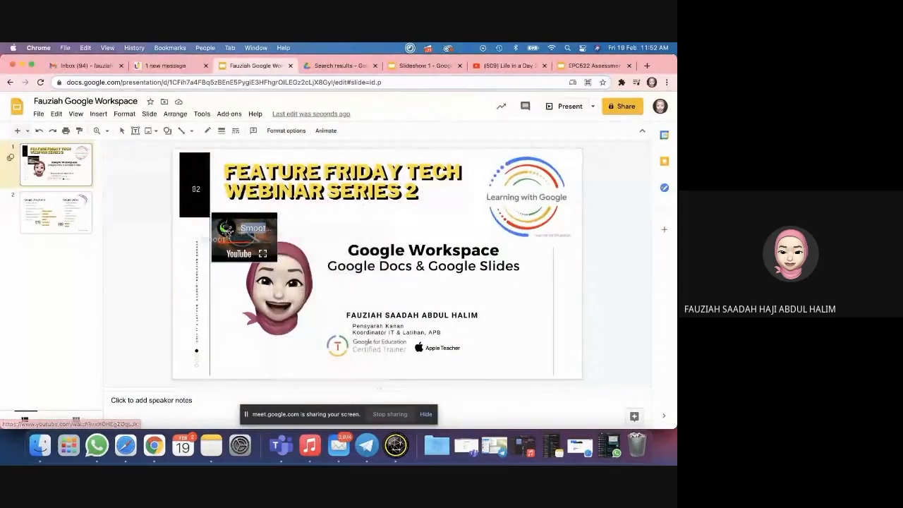
click(203, 160)
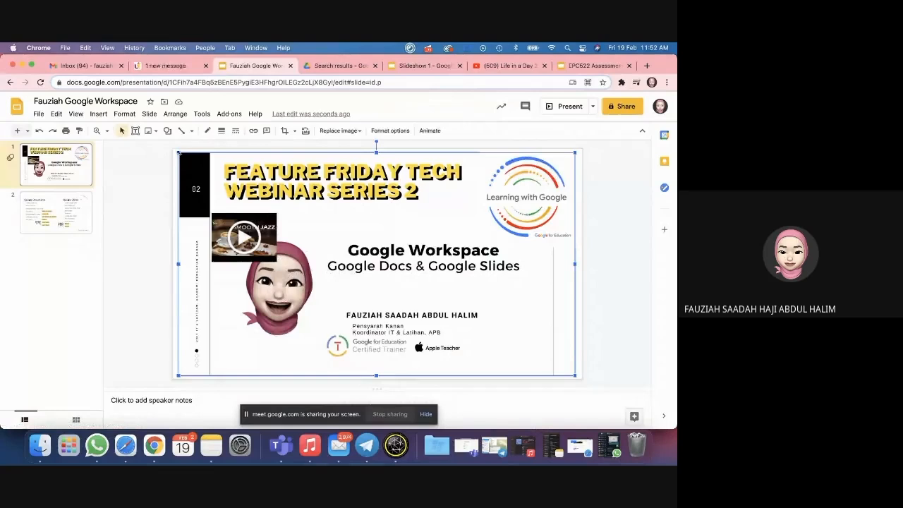
drag(183, 158, 167, 147)
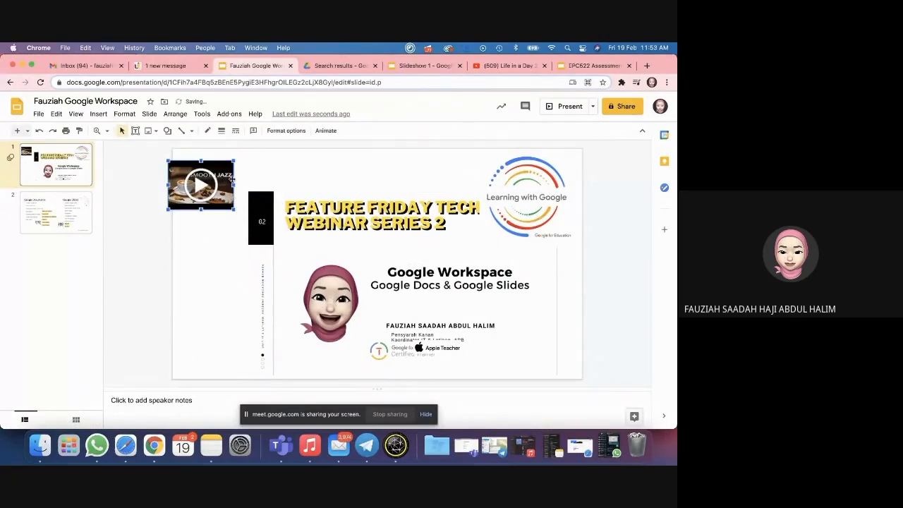
drag(232, 178, 275, 230)
click(248, 194)
drag(247, 191, 183, 155)
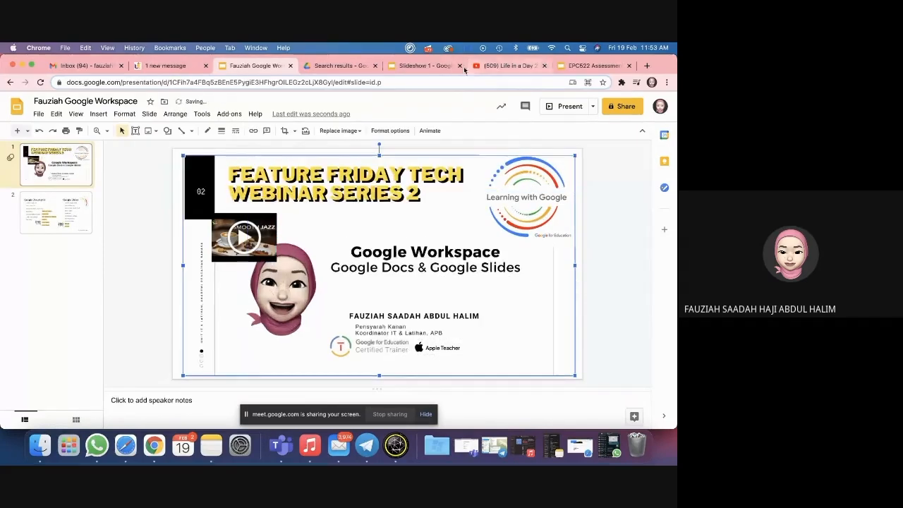
click(463, 69)
click(48, 286)
Step: Play and pause the Life in a Day video, then add a blank slide after the EIC552 title slide
double_click(438, 184)
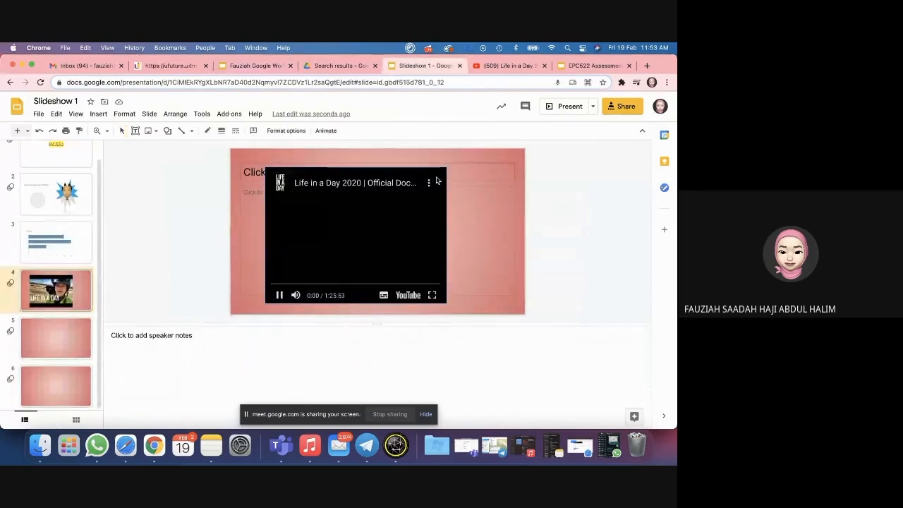
click(279, 295)
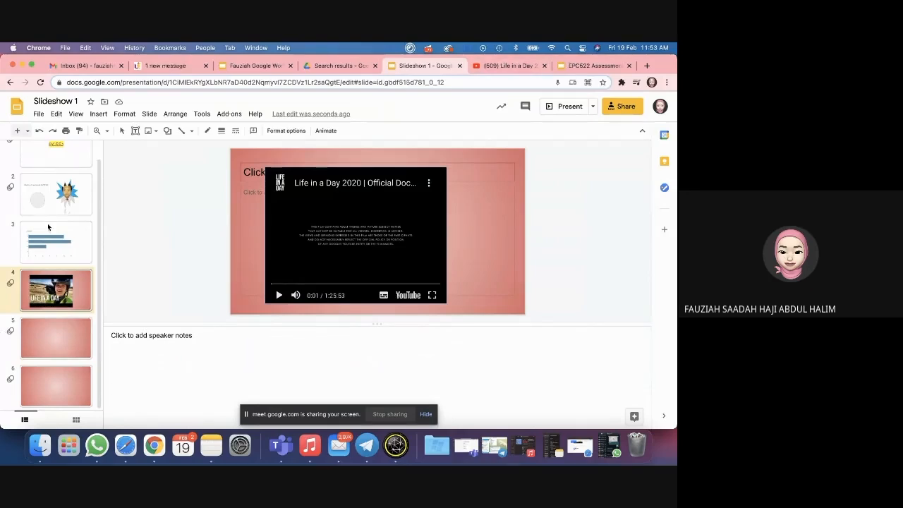
click(81, 151)
click(149, 114)
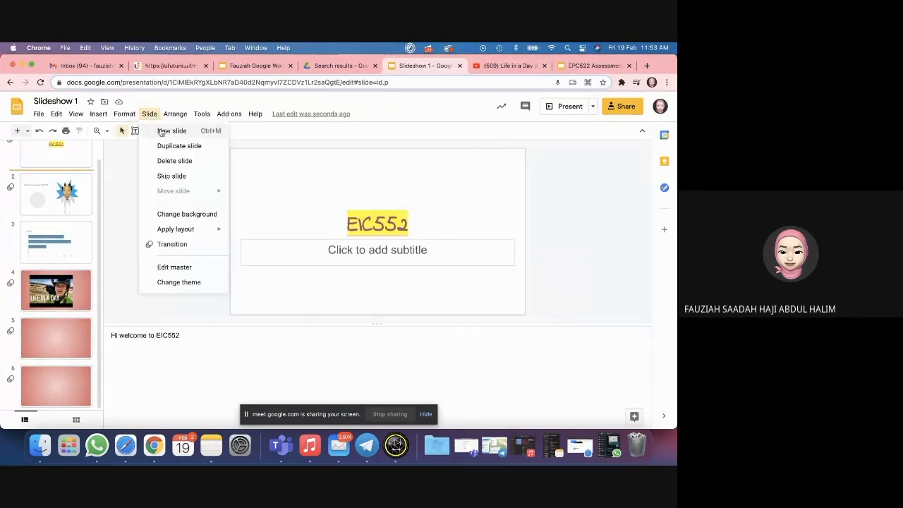
click(169, 130)
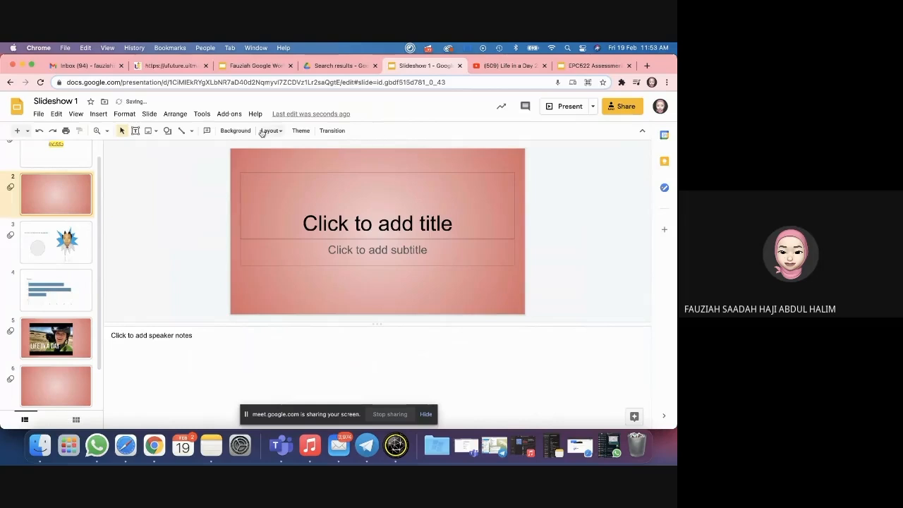
Step: Search YouTube for cafe music
click(647, 66)
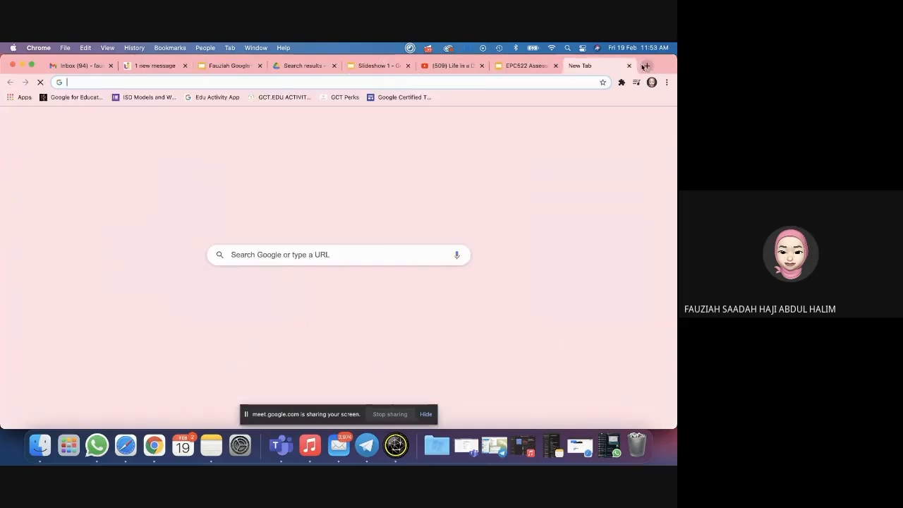
click(459, 65)
click(314, 104)
text(jazz)
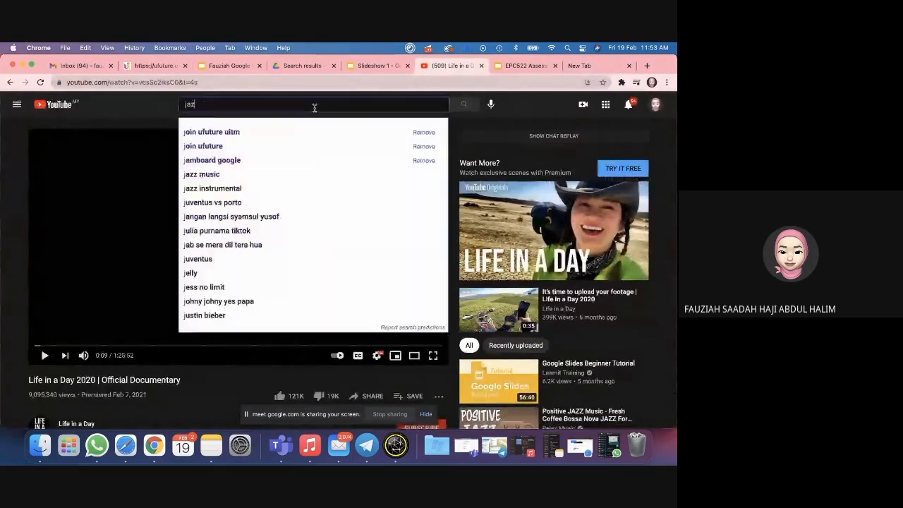
key(BackSpace)
key(BackSpace)
key(BackSpace)
key(BackSpace)
text(cafe)
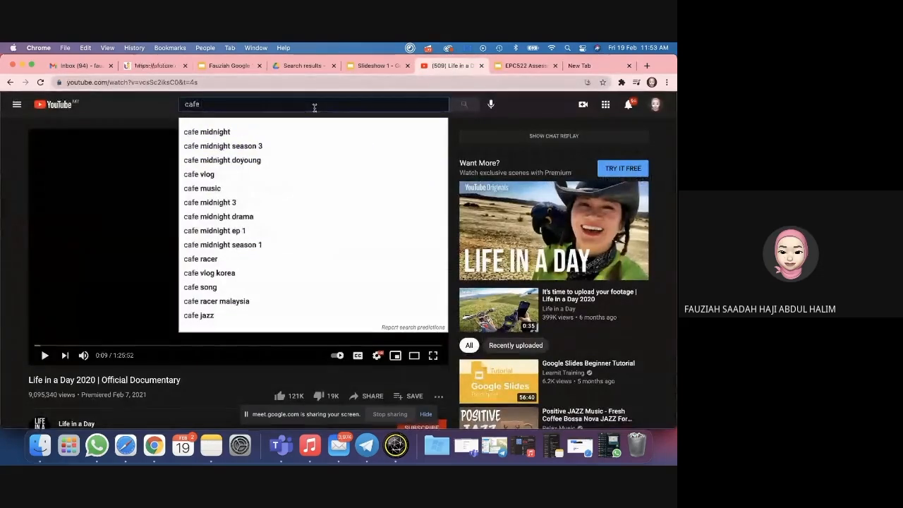
click(272, 189)
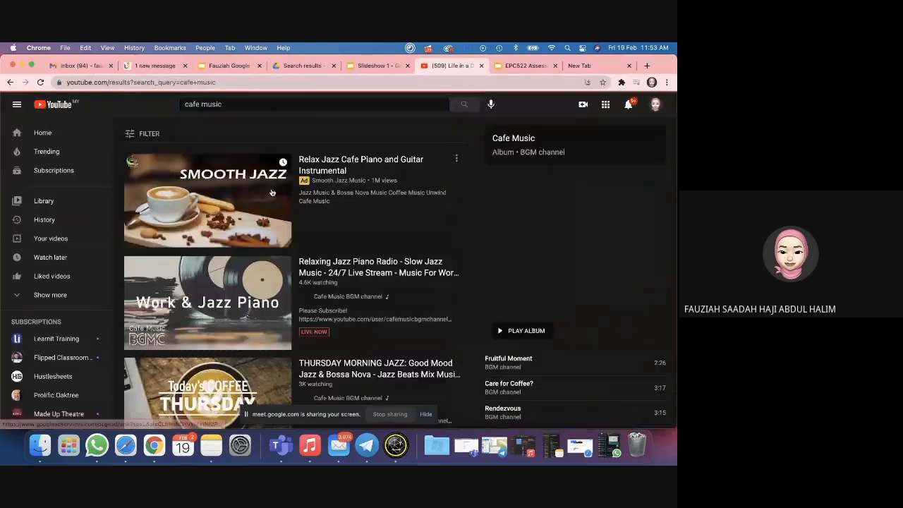
Step: Copy the Smooth Jazz cafe video's share link and return to Slideshow 1
click(271, 193)
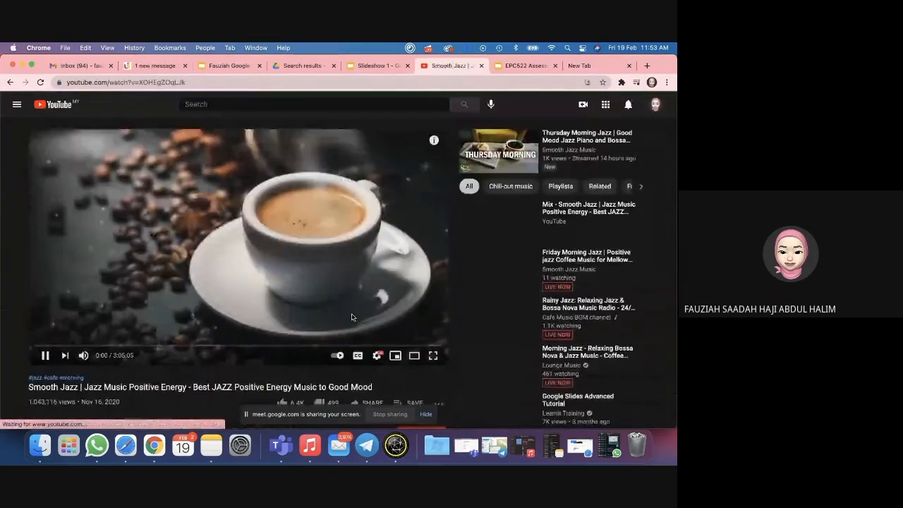
click(361, 346)
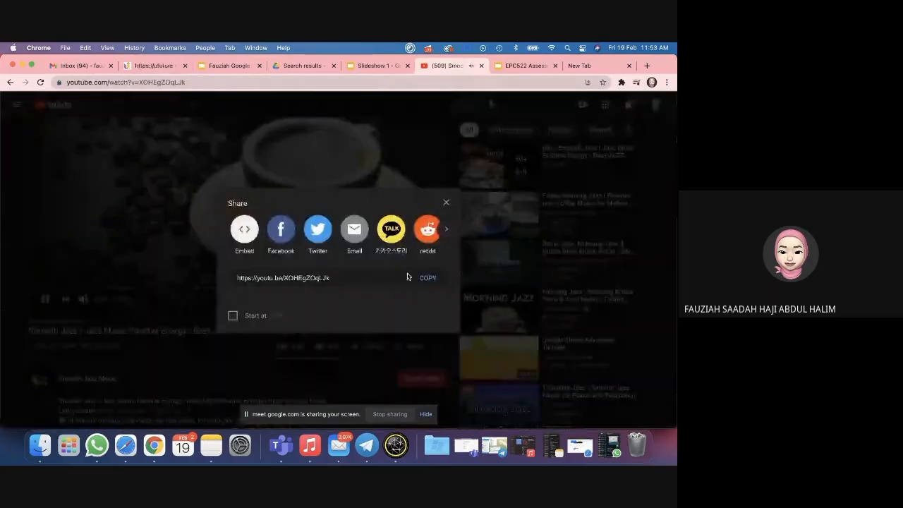
click(422, 278)
click(169, 337)
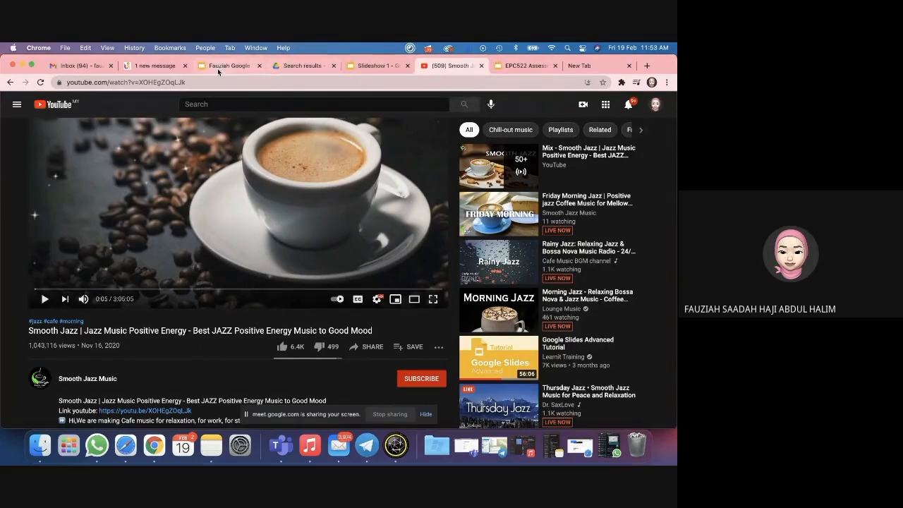
click(372, 66)
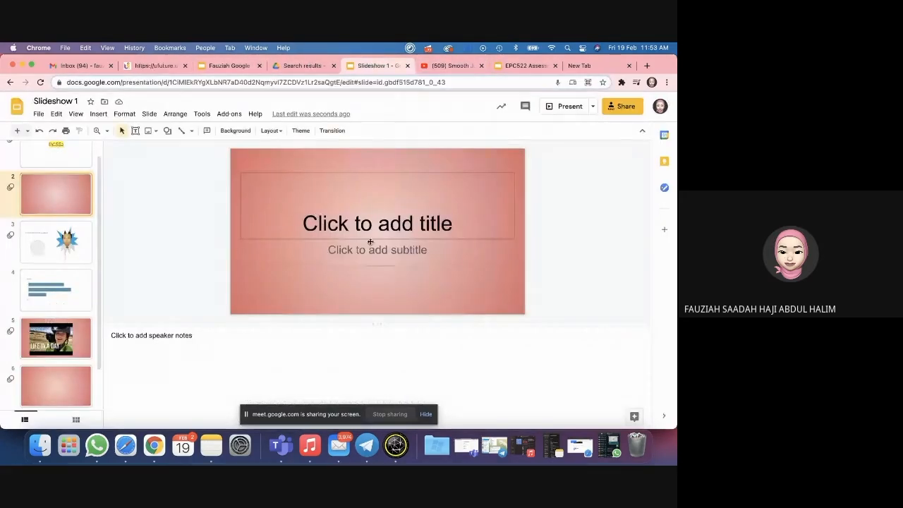
Step: Insert the Smooth Jazz YouTube video from the copied link, set to play automatically
click(98, 114)
click(121, 178)
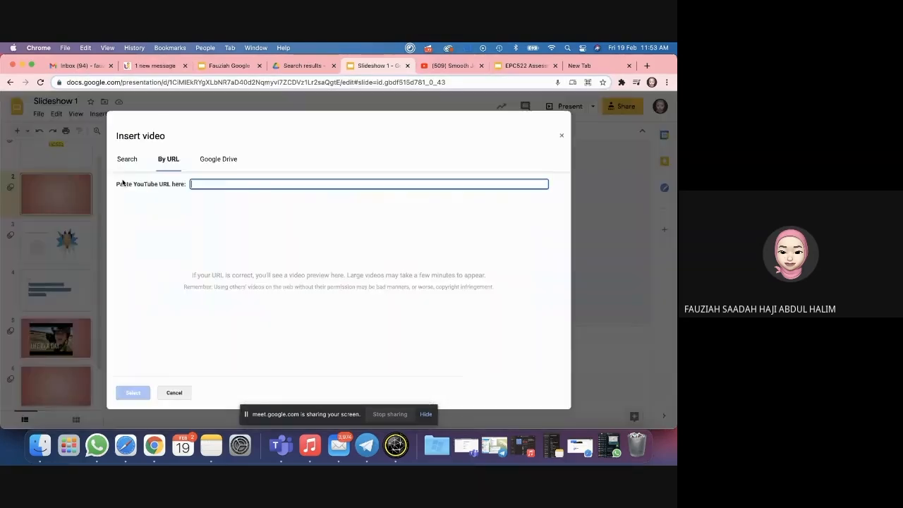
key(super+v)
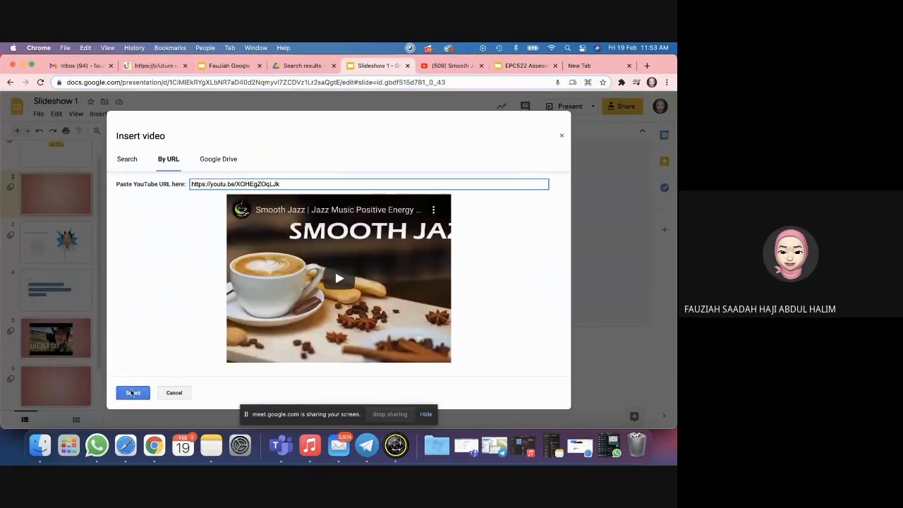
click(133, 392)
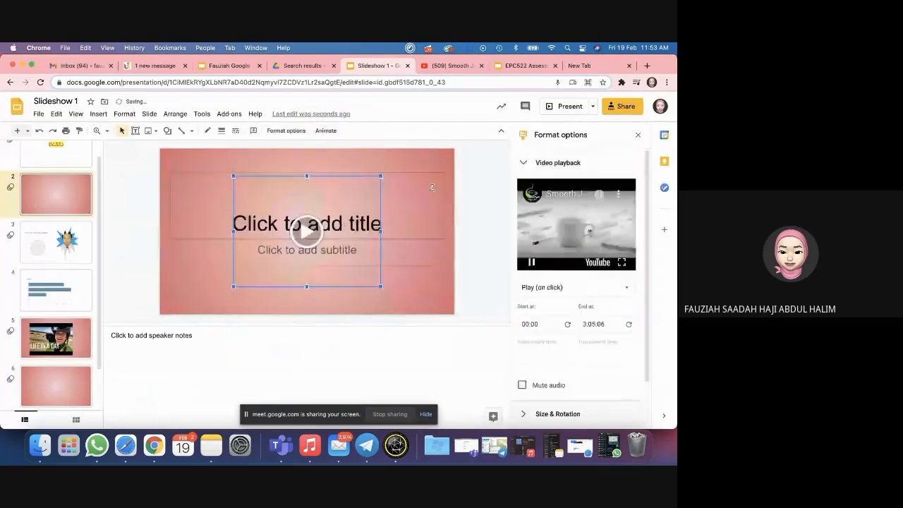
click(540, 287)
click(563, 321)
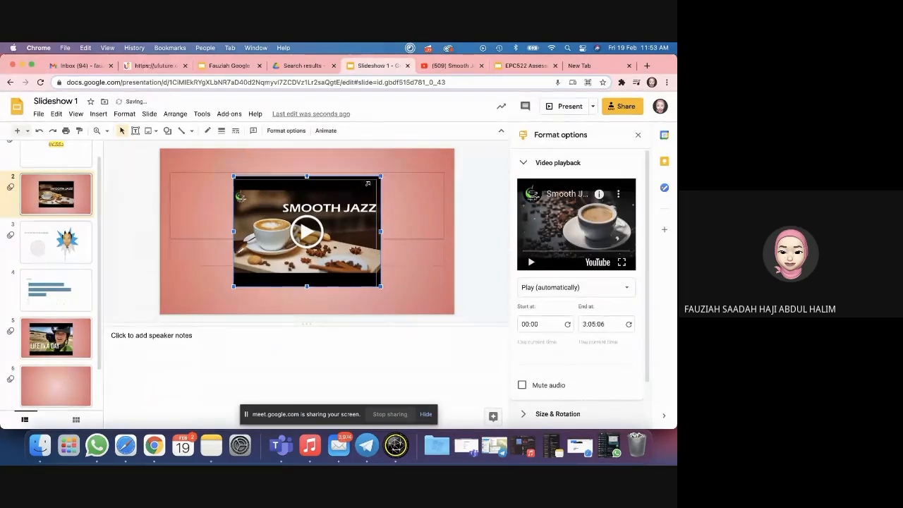
Step: Shrink the video to a tiny thumbnail in the slide's lower-left corner
drag(253, 280, 253, 278)
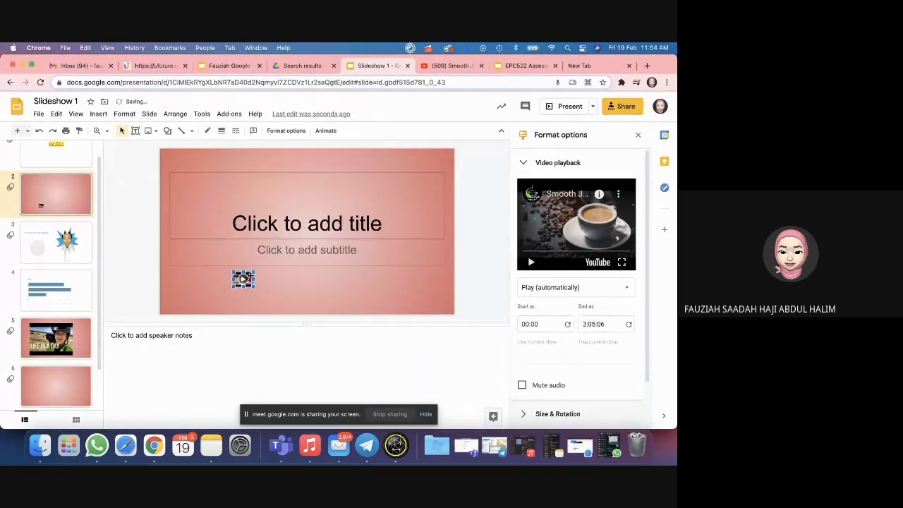
drag(181, 298, 173, 305)
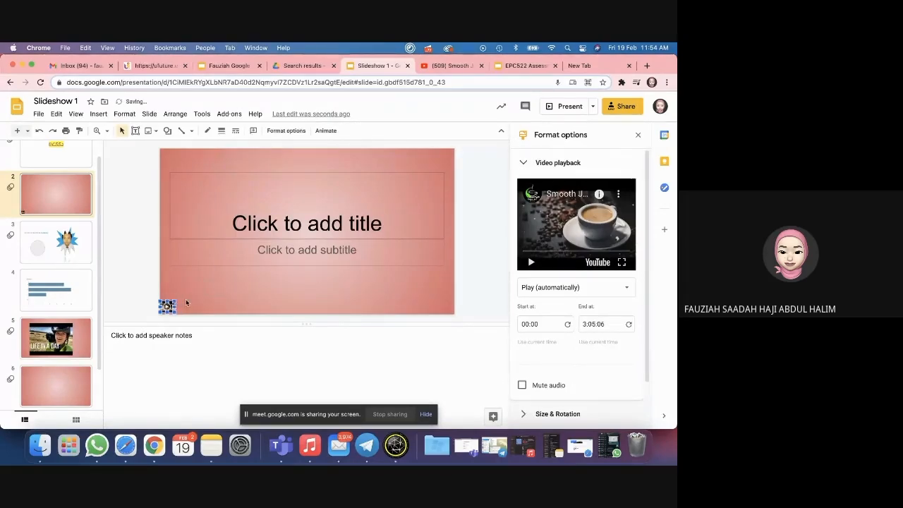
click(186, 302)
click(170, 307)
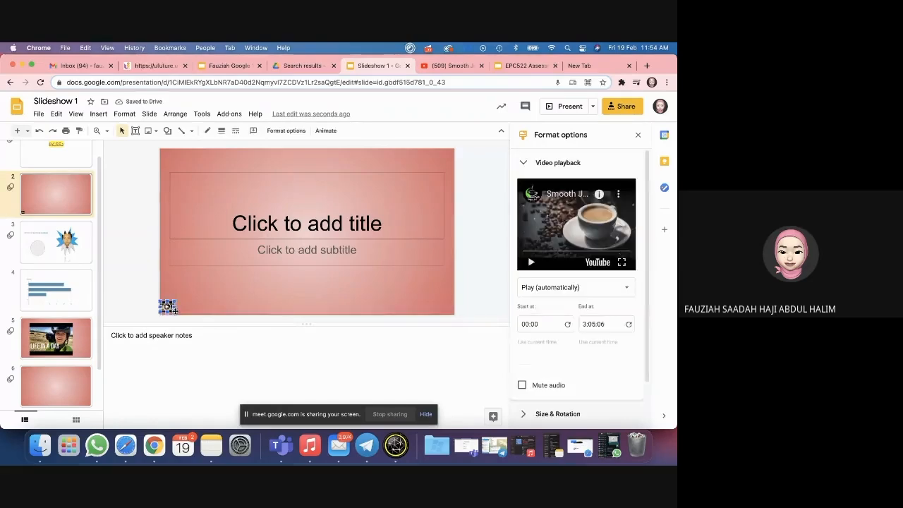
click(180, 294)
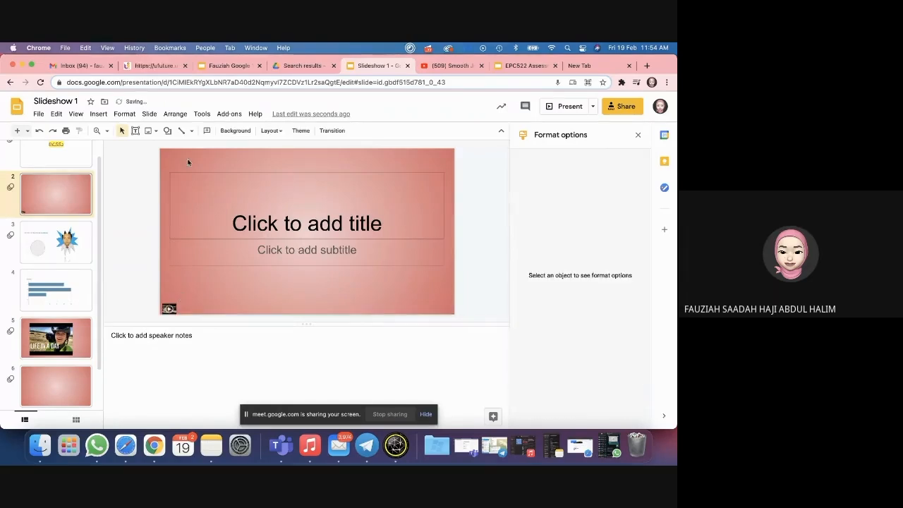
click(188, 182)
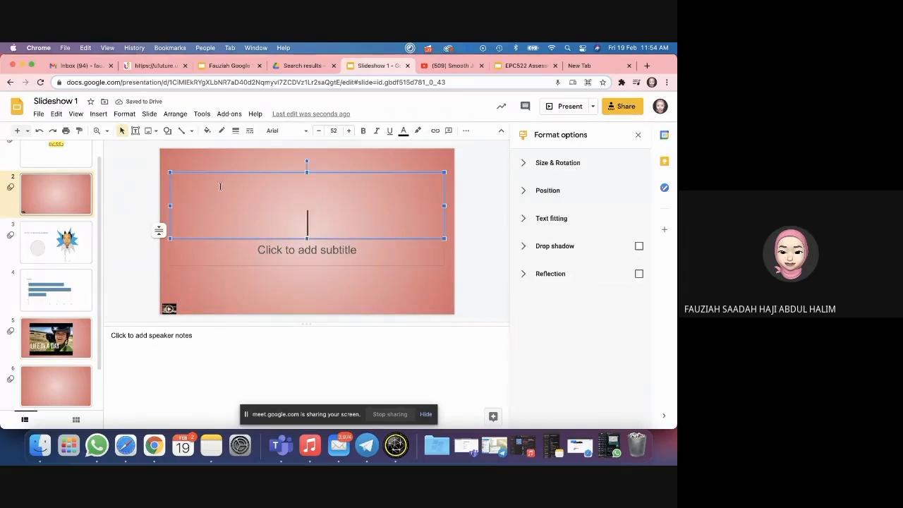
click(209, 167)
click(207, 198)
click(199, 300)
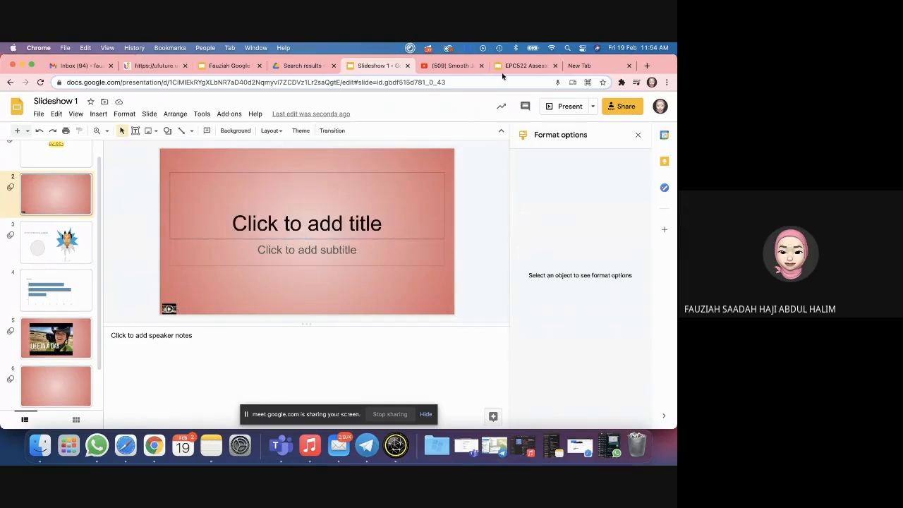
click(569, 106)
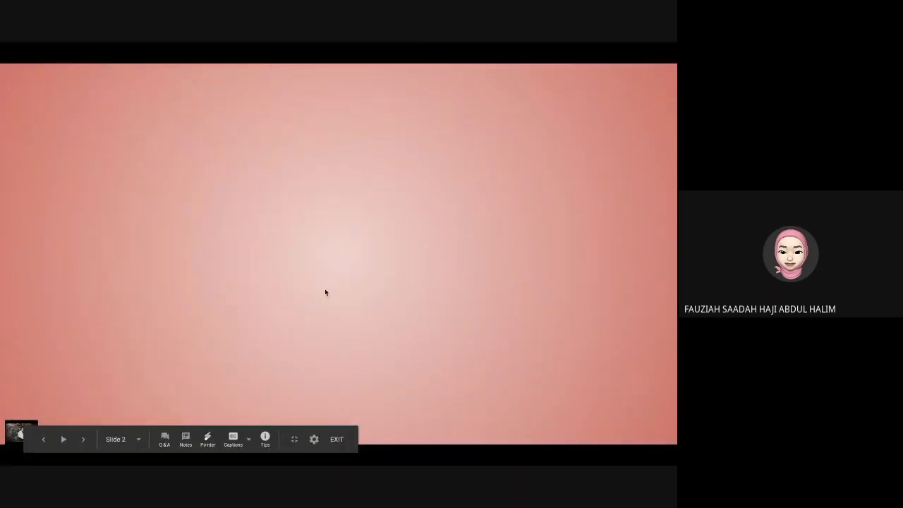
key(Escape)
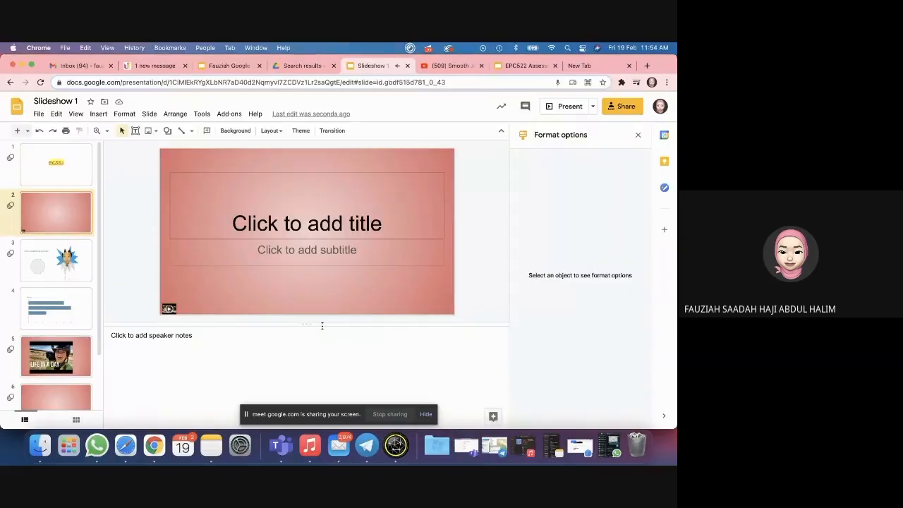
click(87, 249)
click(82, 231)
click(88, 262)
click(89, 293)
click(86, 225)
click(90, 261)
click(89, 224)
click(89, 248)
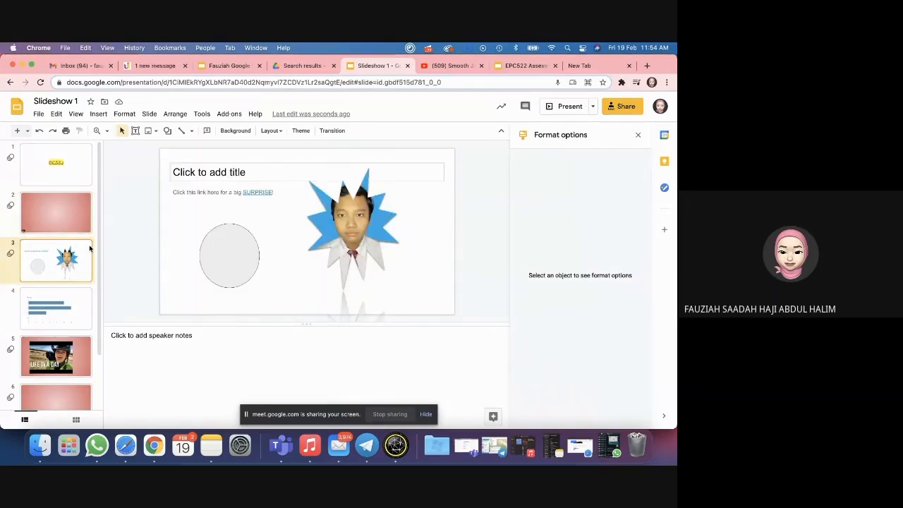
click(80, 179)
click(83, 204)
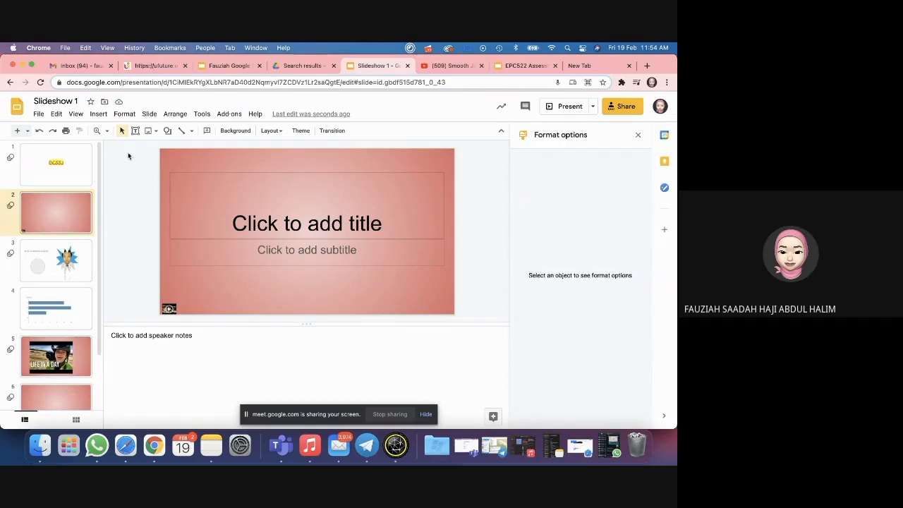
click(88, 157)
click(83, 196)
Step: Insert the 01Listening2 audio file from Drive onto slide 2 and share it with whoever needs access
click(98, 113)
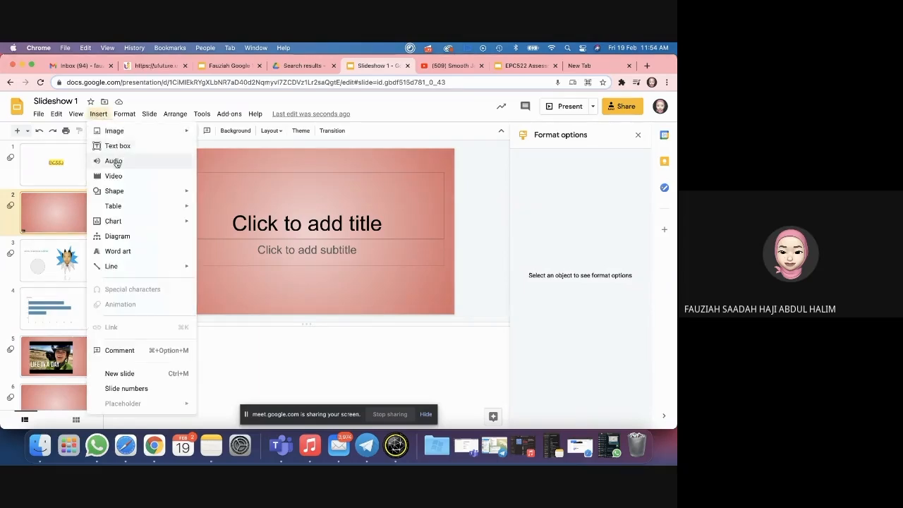
click(116, 163)
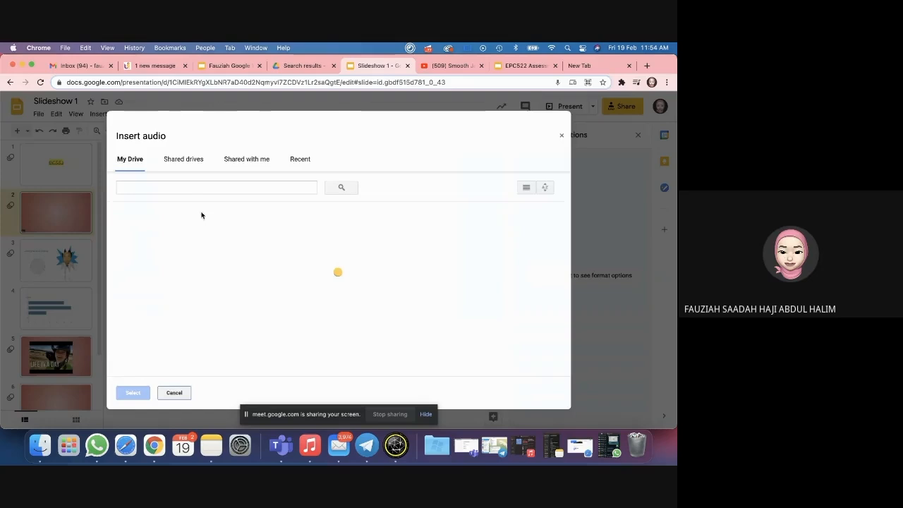
scroll(261, 279, down, 2)
scroll(261, 279, up, 2)
click(412, 258)
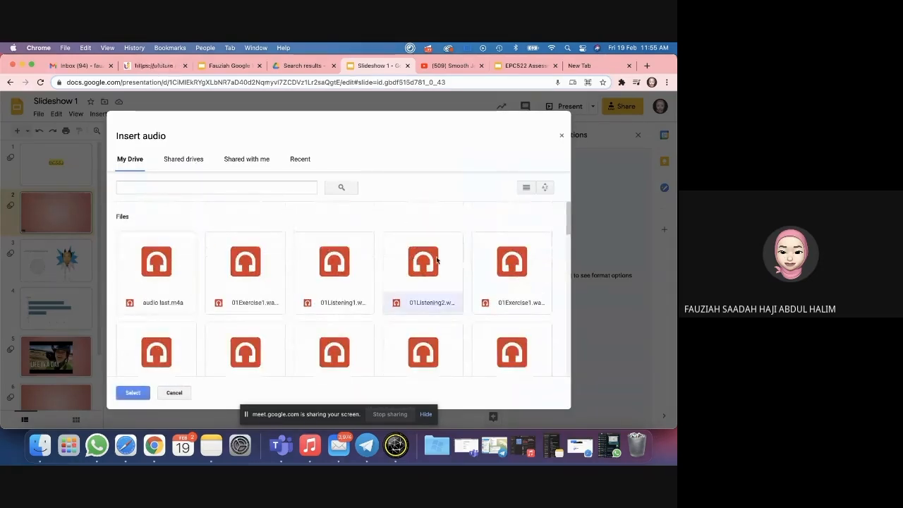
click(136, 392)
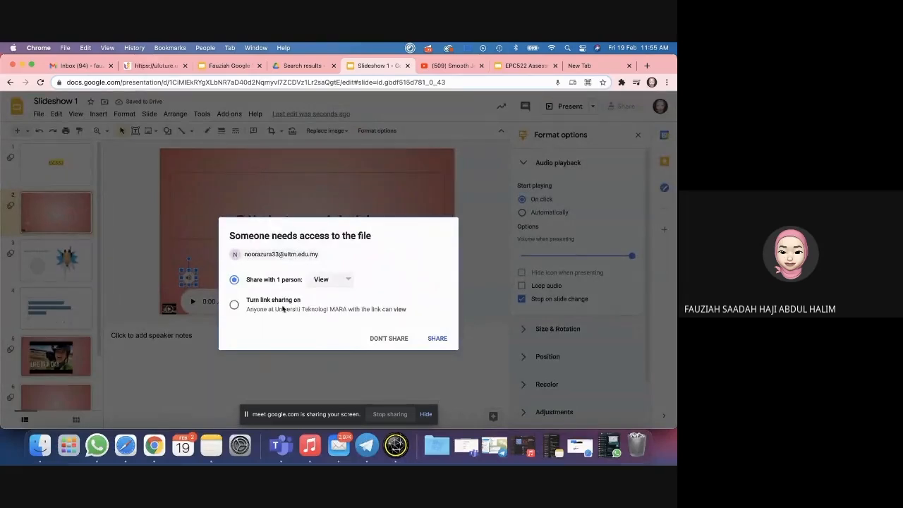
click(436, 338)
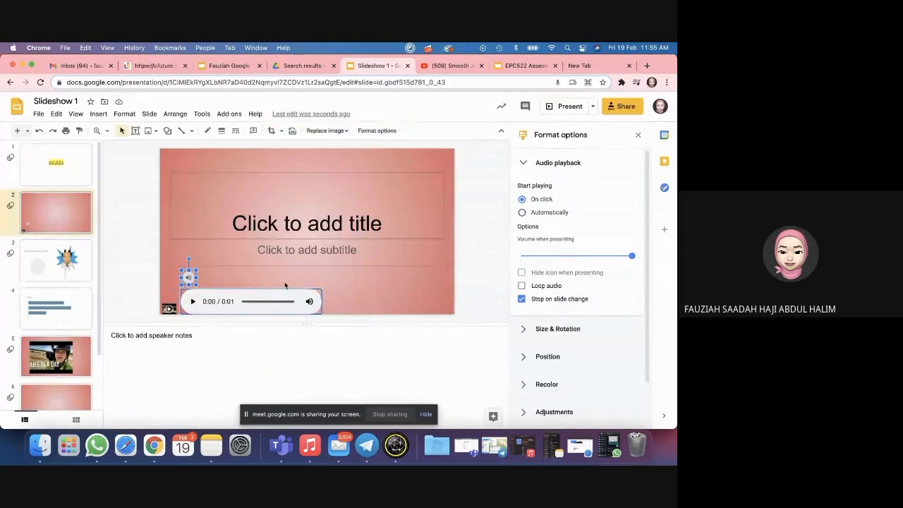
Step: Preview slide 2 in present mode, then delete the tiny video from it
click(566, 107)
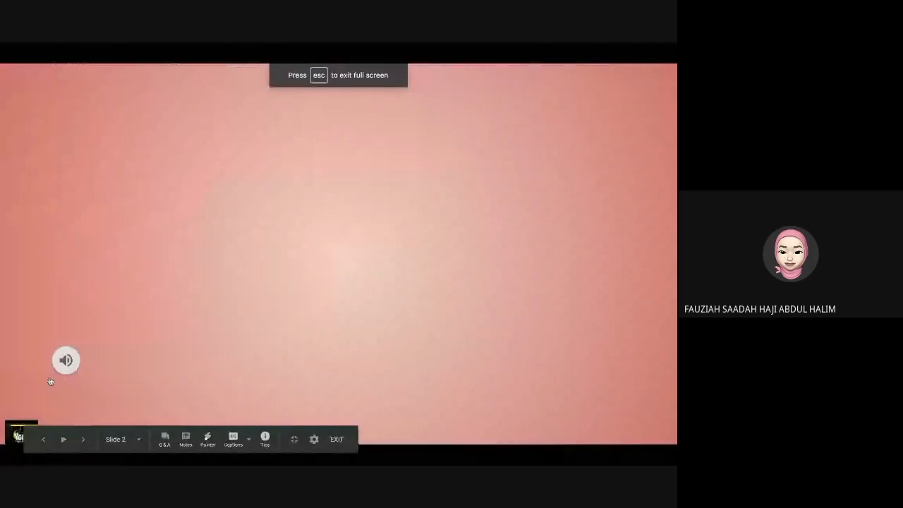
key(Escape)
click(169, 308)
key(BackSpace)
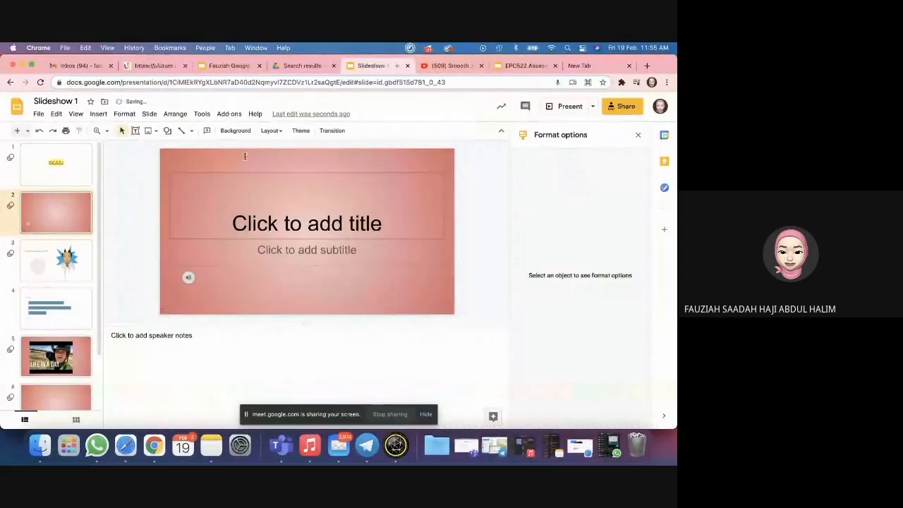
Step: Present slide 2 again and play the audio clip from its icon
click(557, 111)
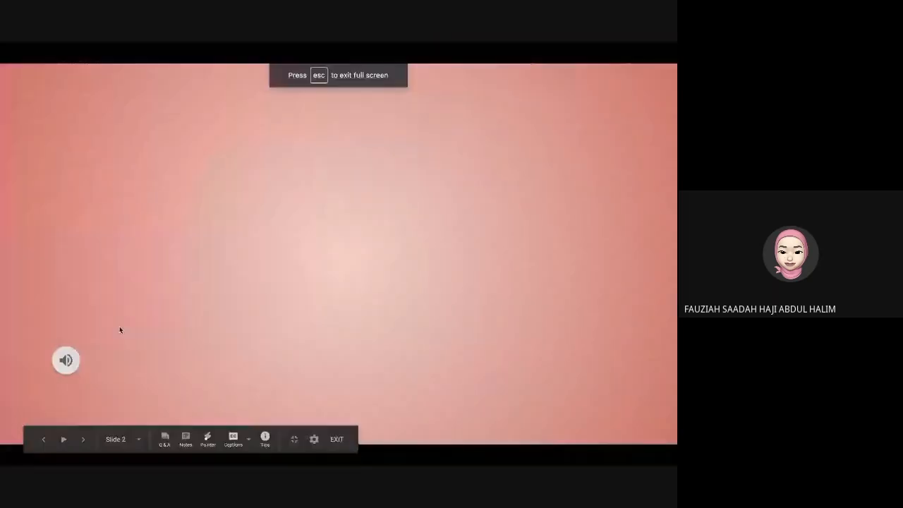
click(65, 362)
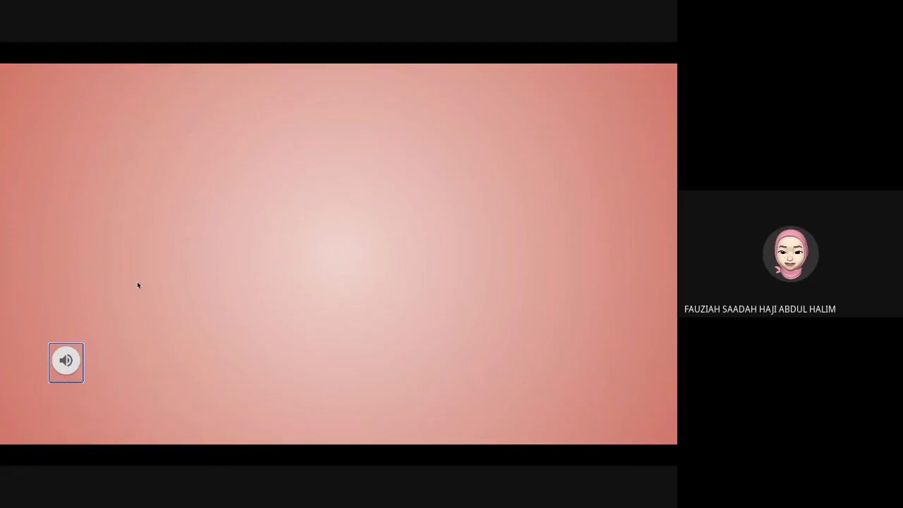
key(Escape)
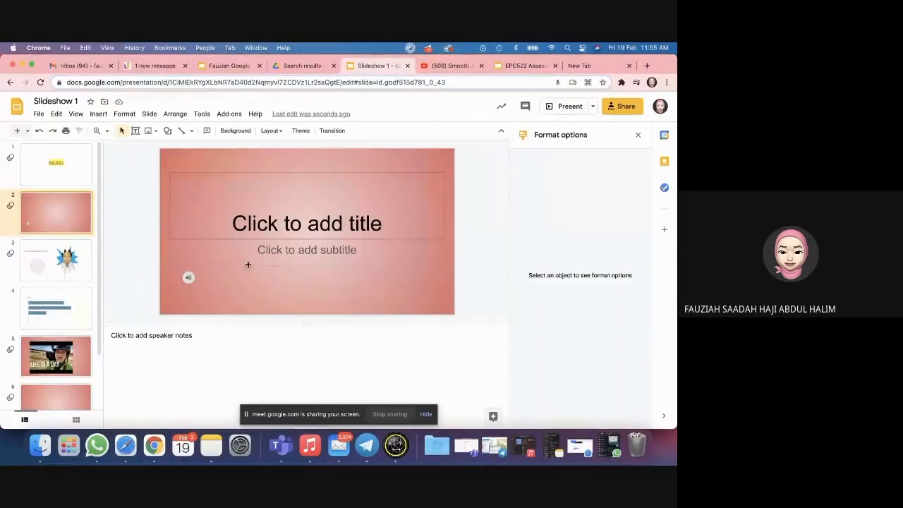